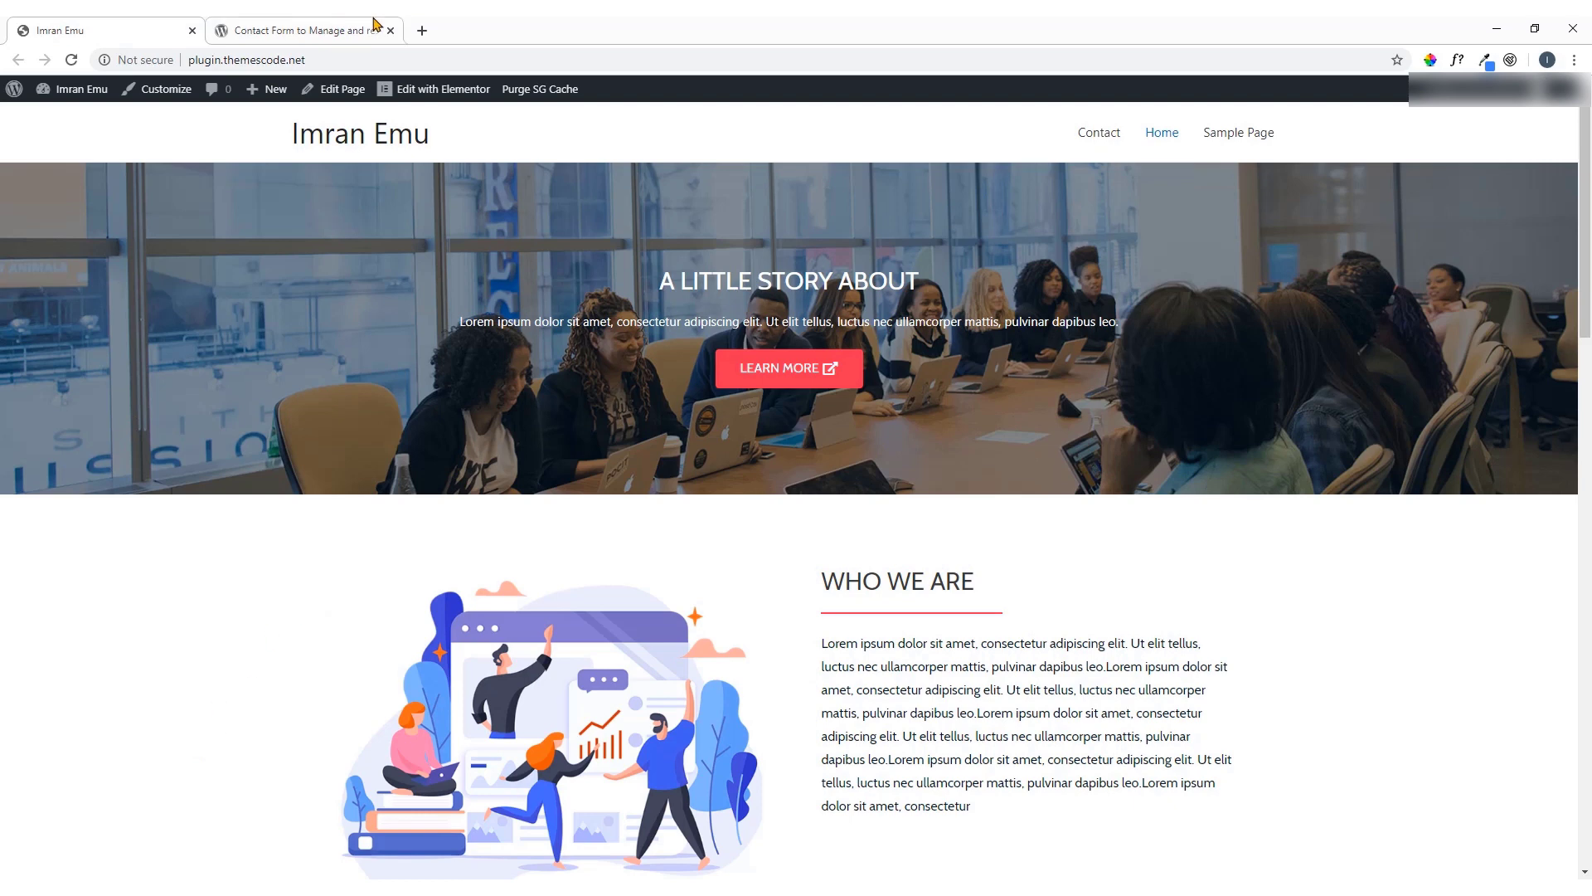
On the wordpress.org HappyForms plugin page, select the name 'HappyForms' and open its context menu
click(328, 25)
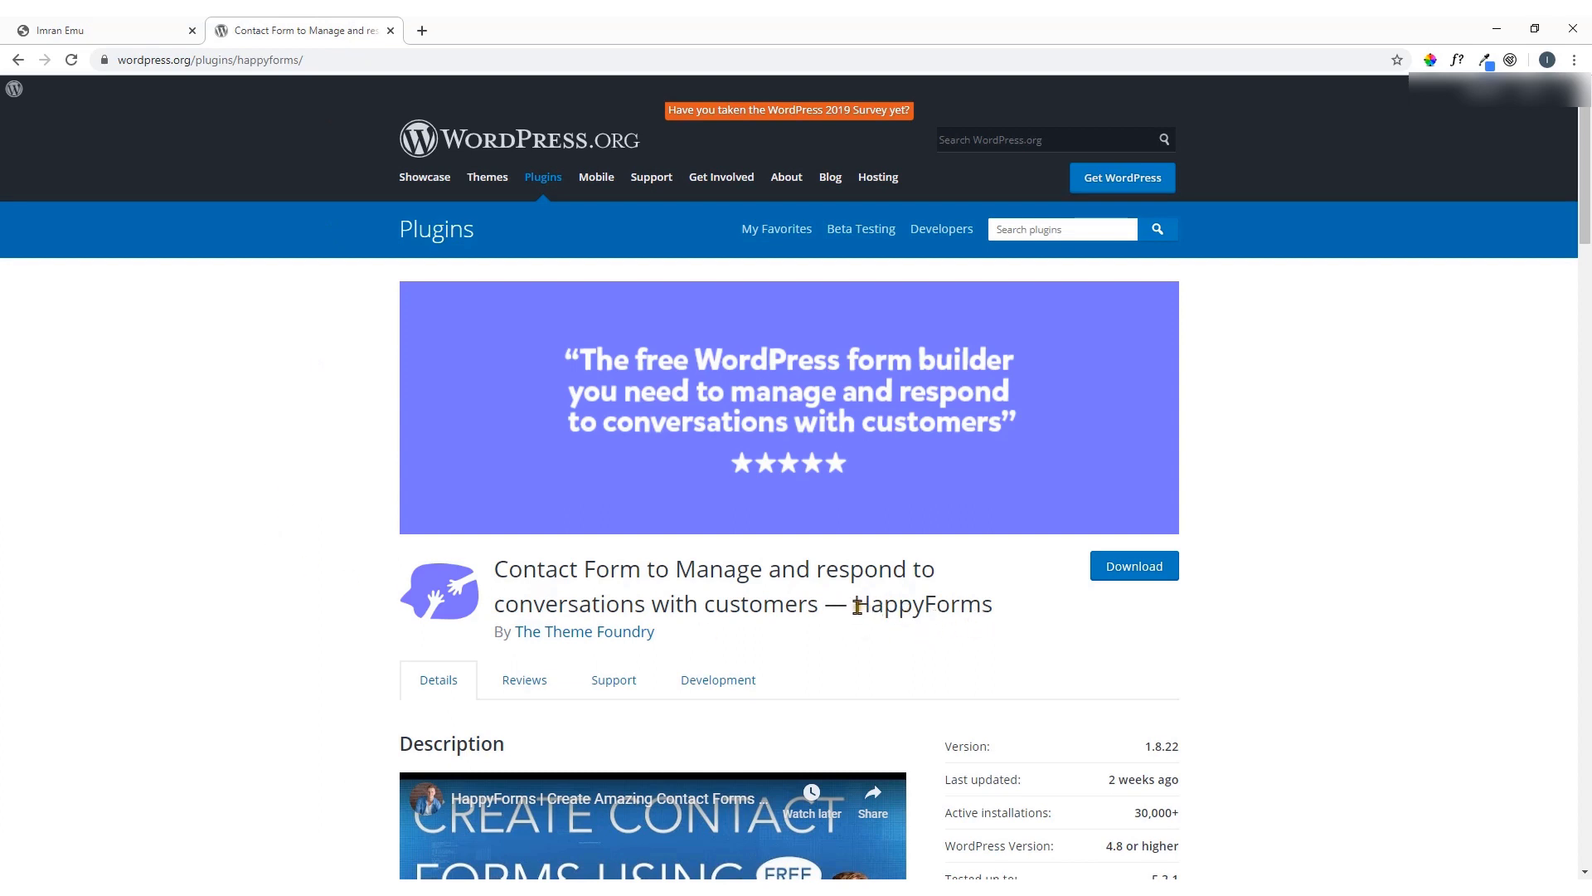
drag(855, 606, 989, 606)
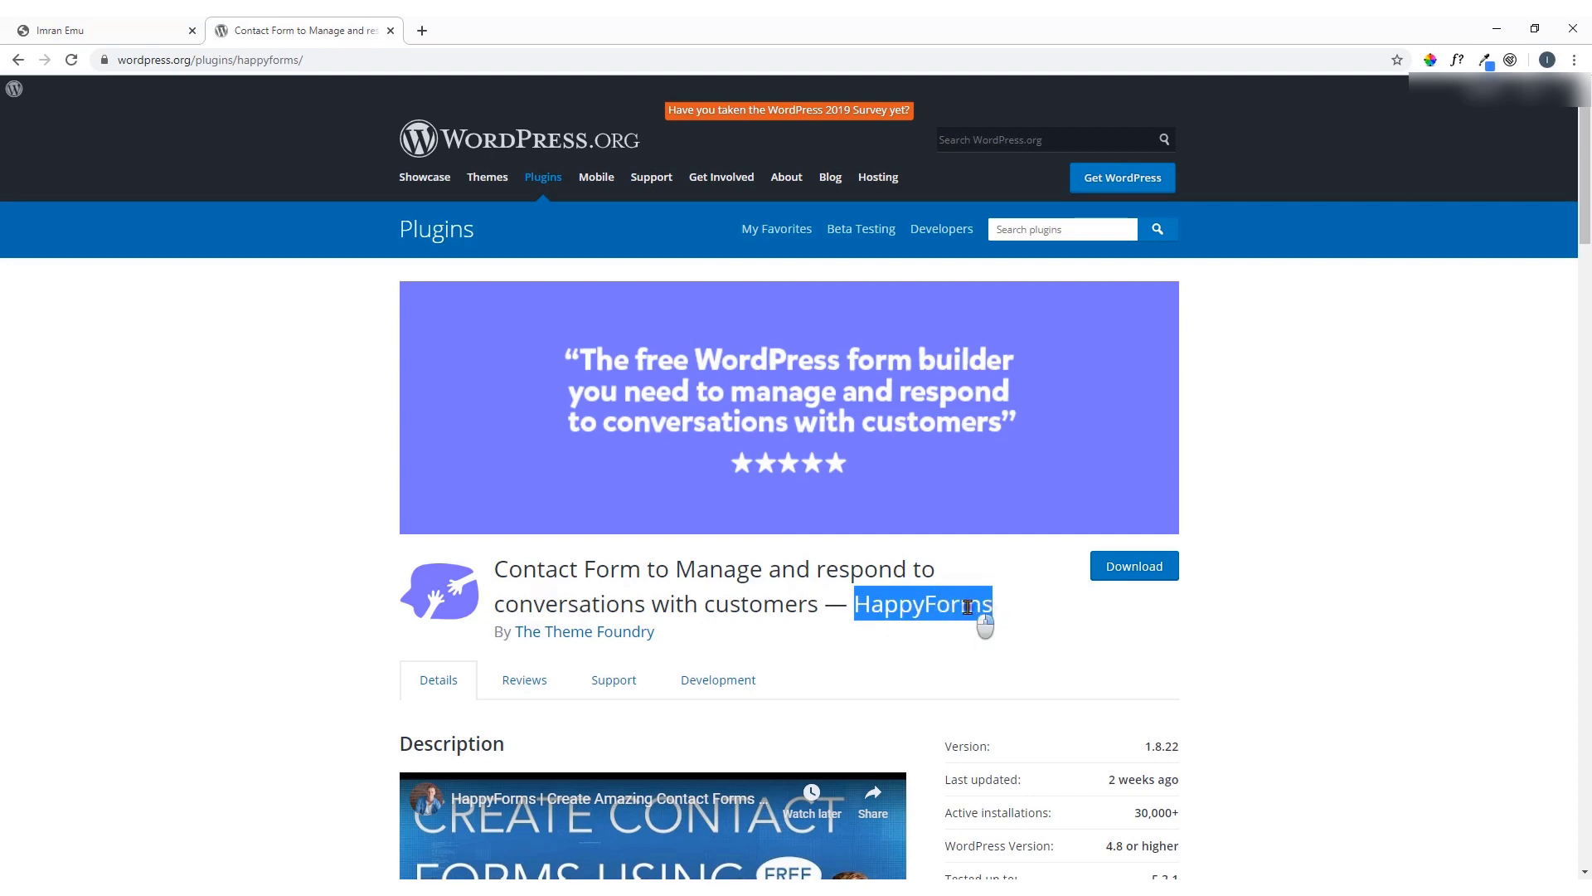
right_click(972, 611)
Copy 'HappyForms' and go to the site's admin dashboard
click(995, 621)
click(170, 38)
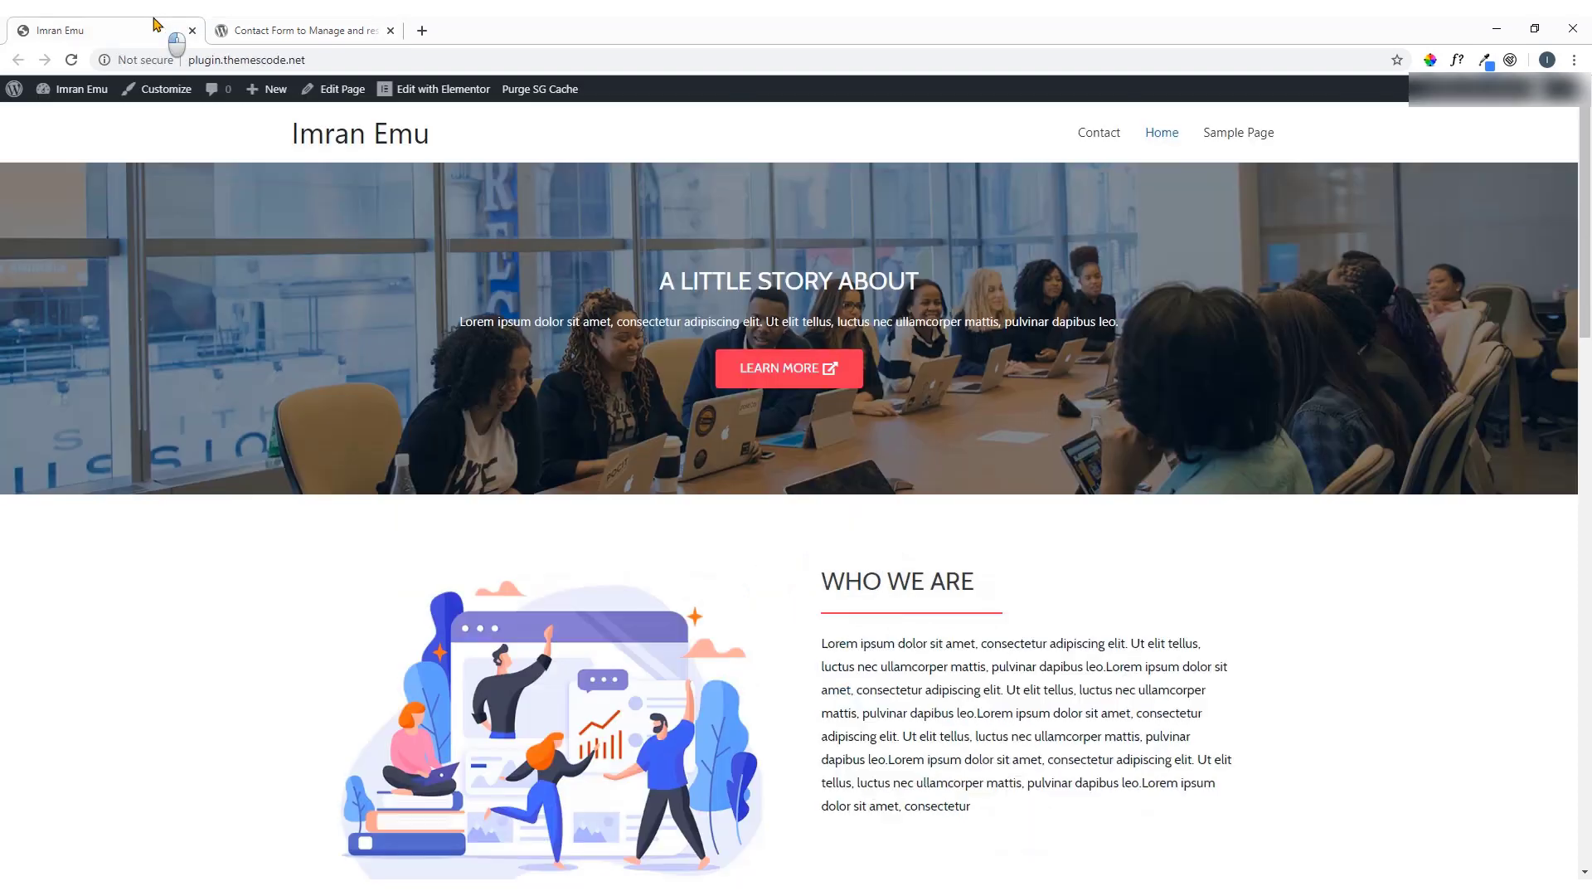
mouse_move(91, 91)
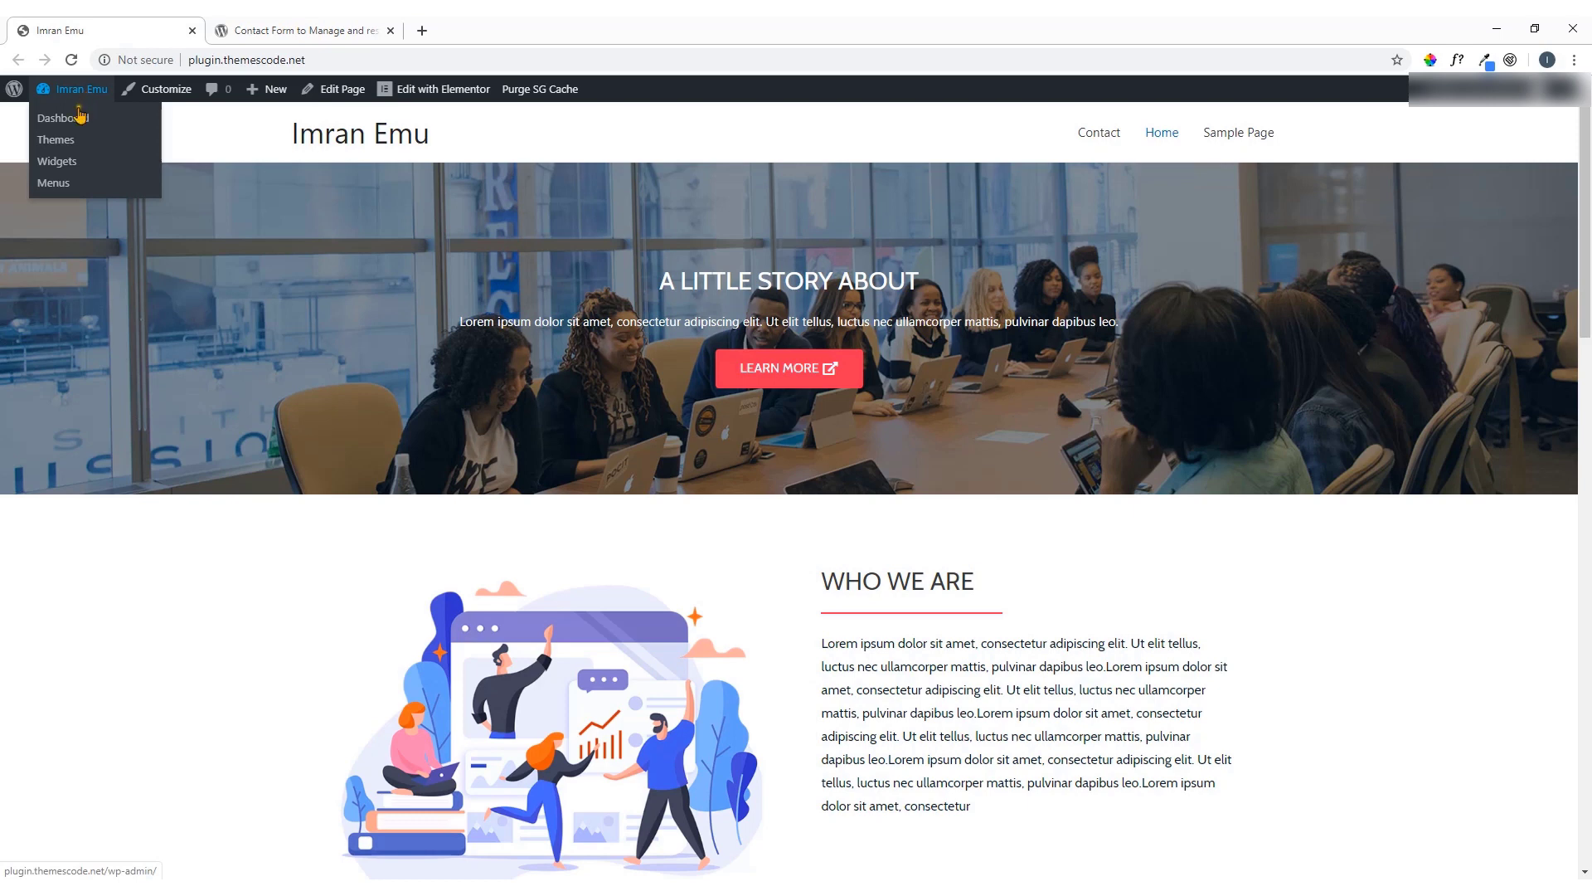
click(73, 122)
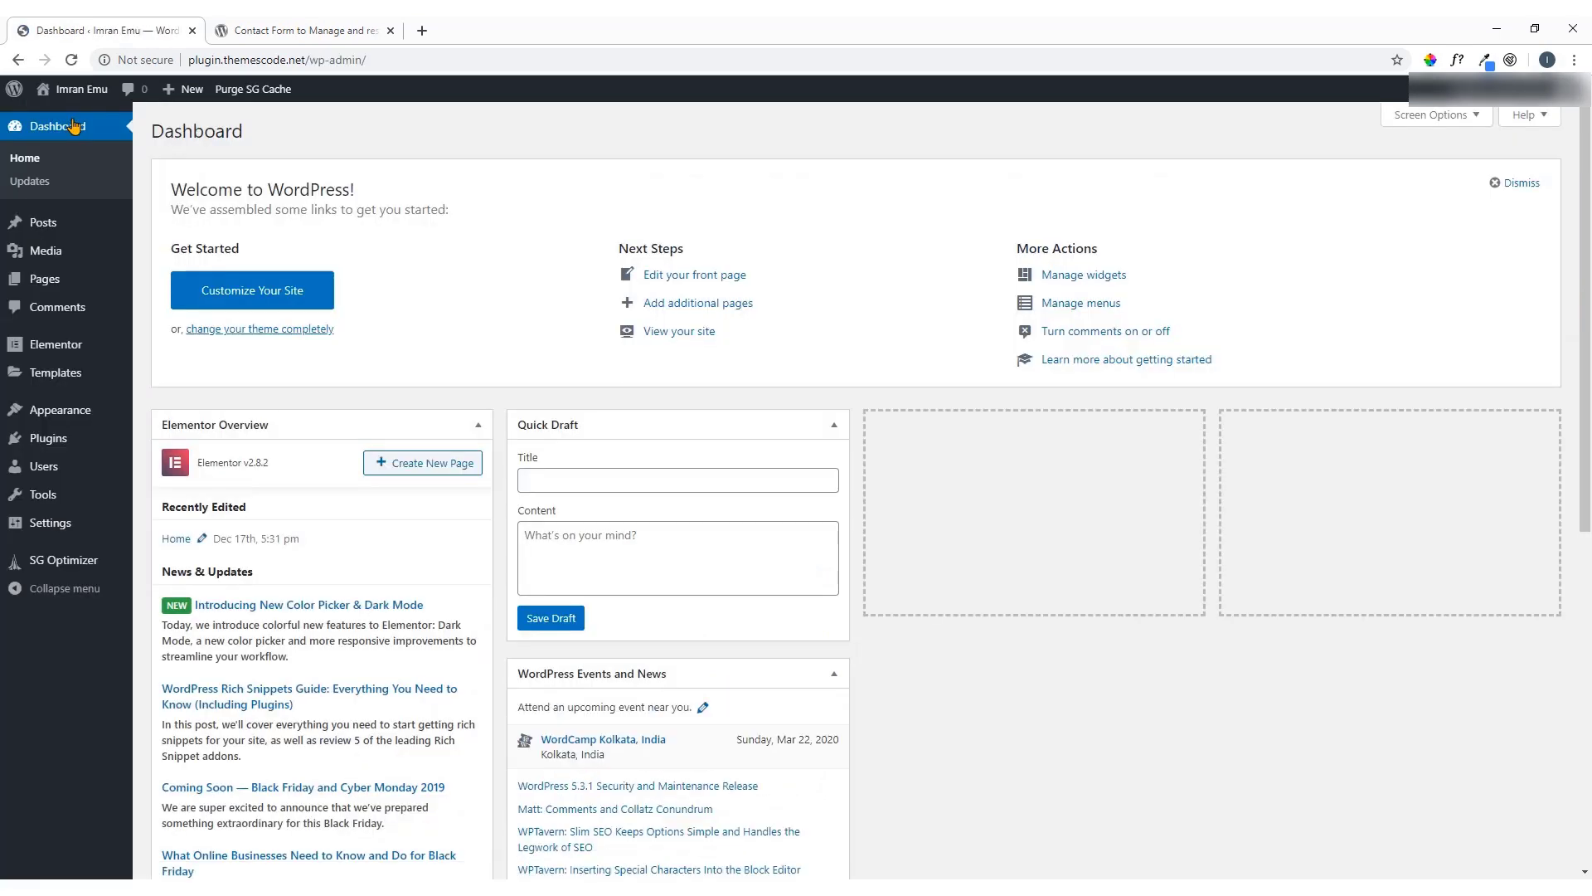
Search Plugins > Add New for the pasted name 'HappyForms'
mouse_move(67, 439)
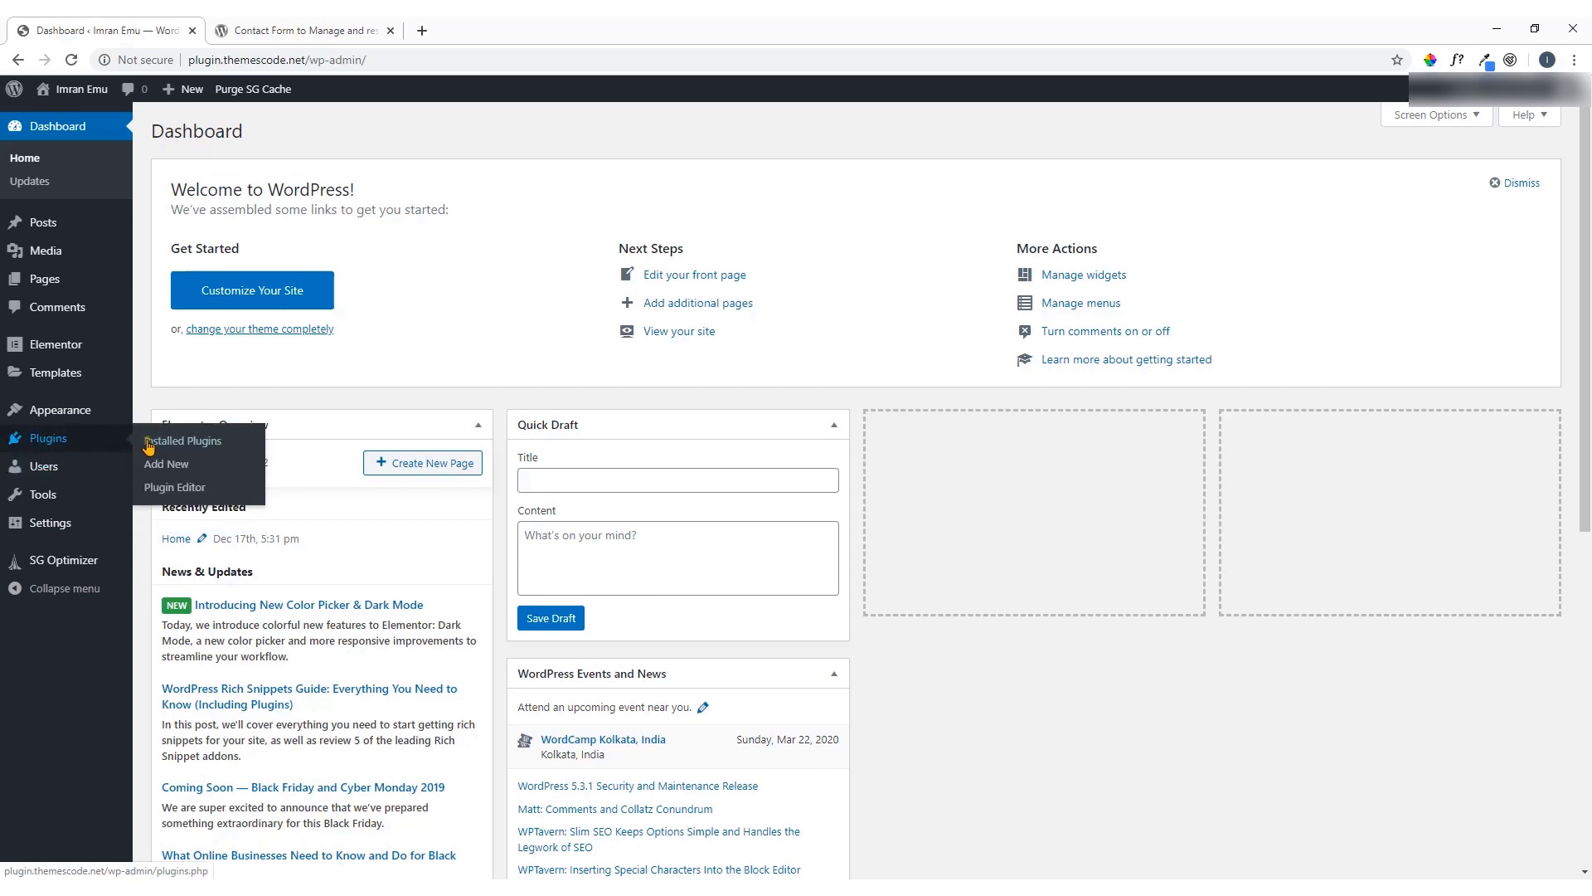
click(169, 471)
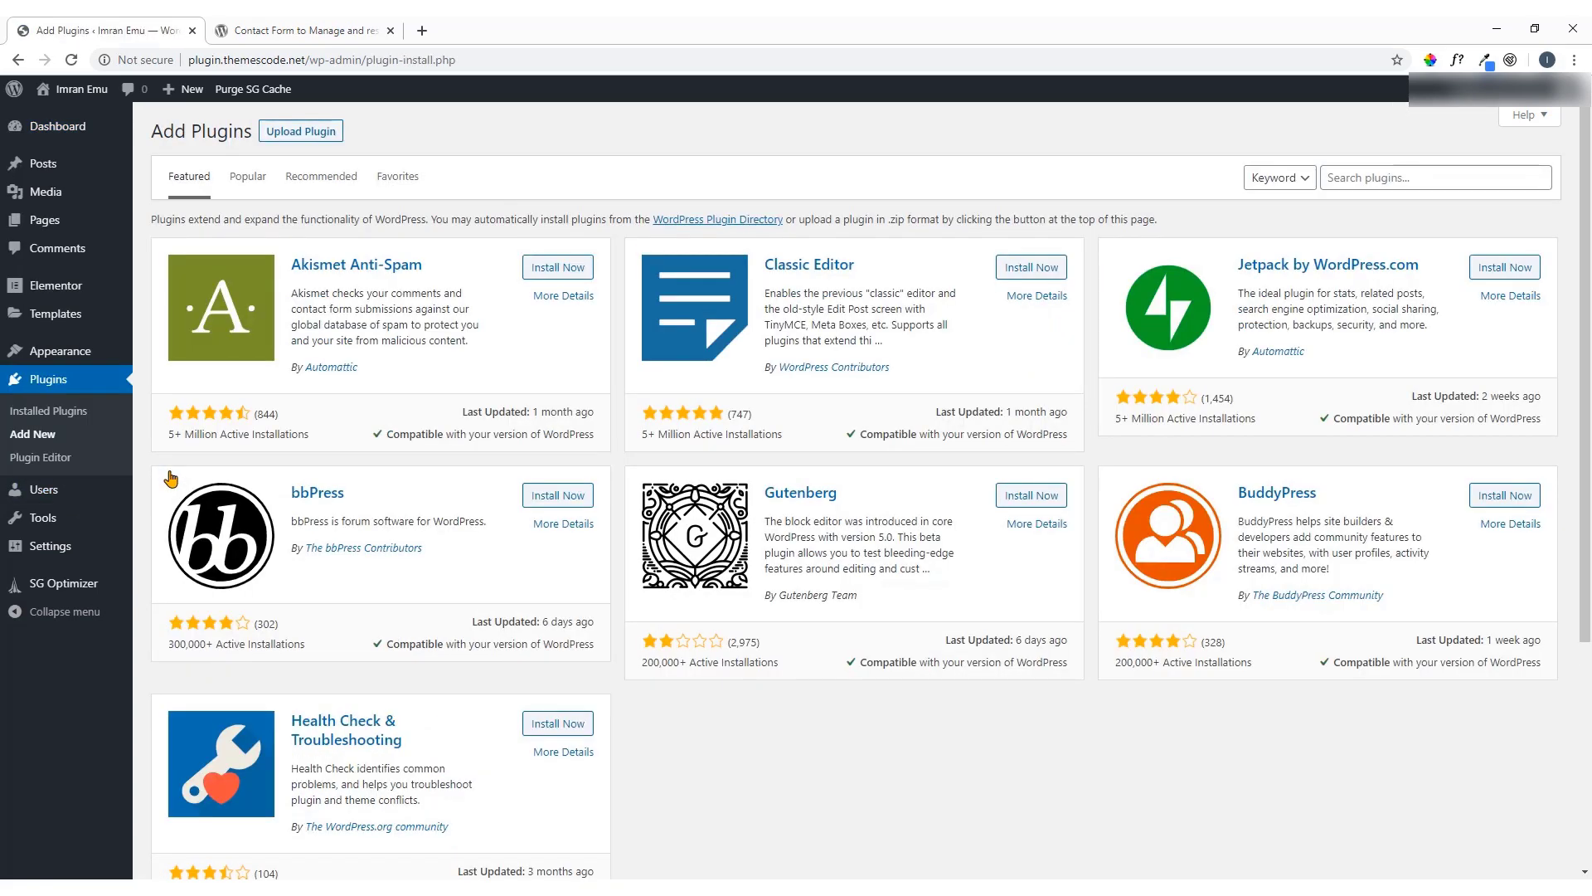
click(1339, 180)
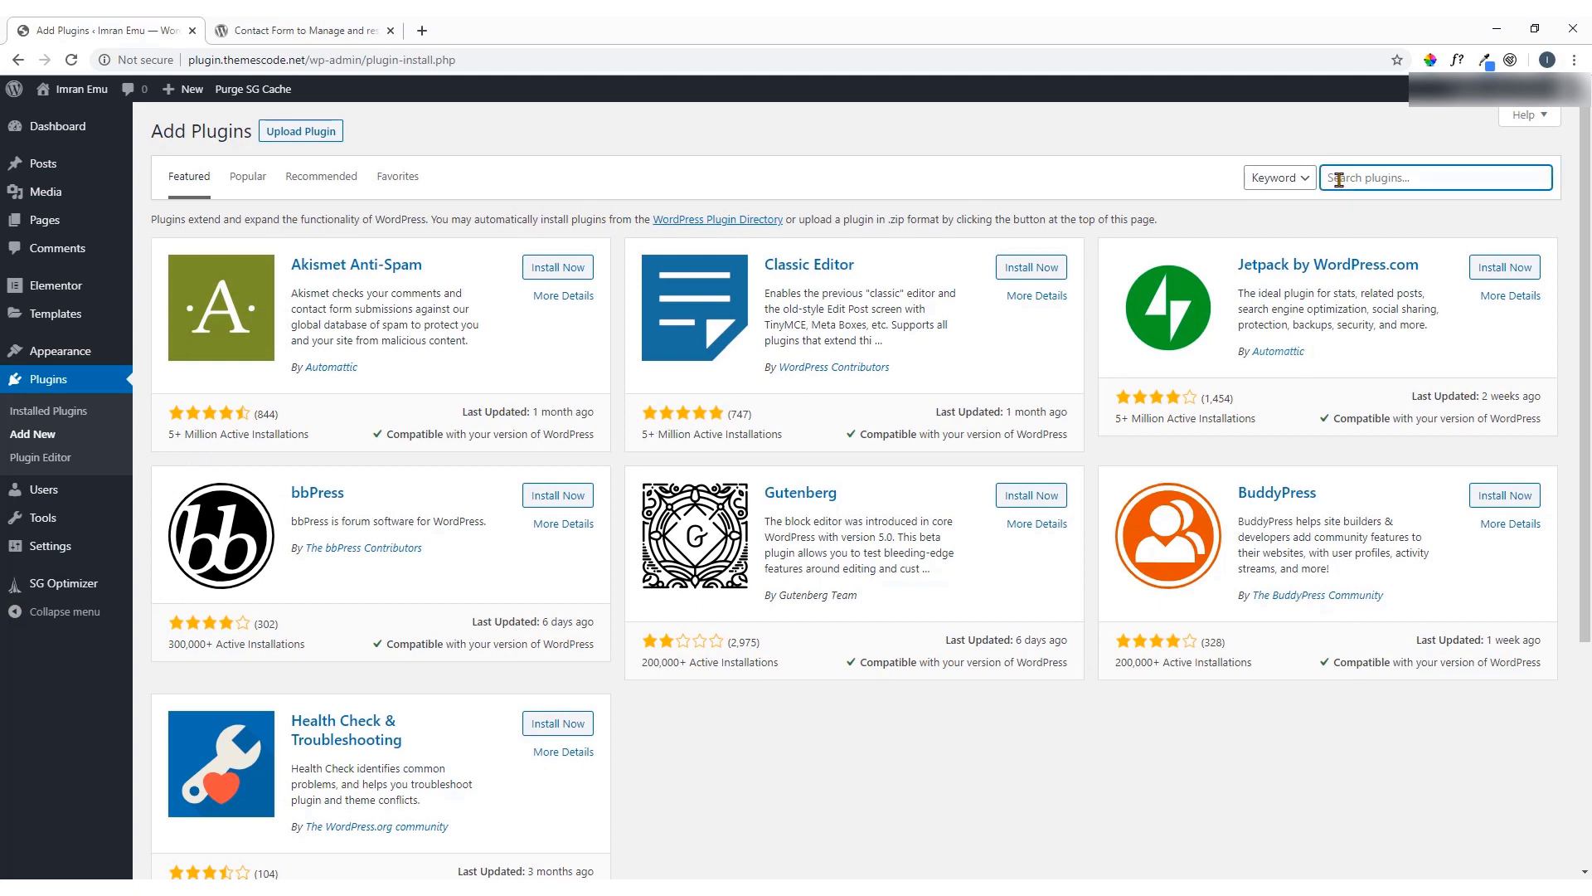
key(ctrl+v)
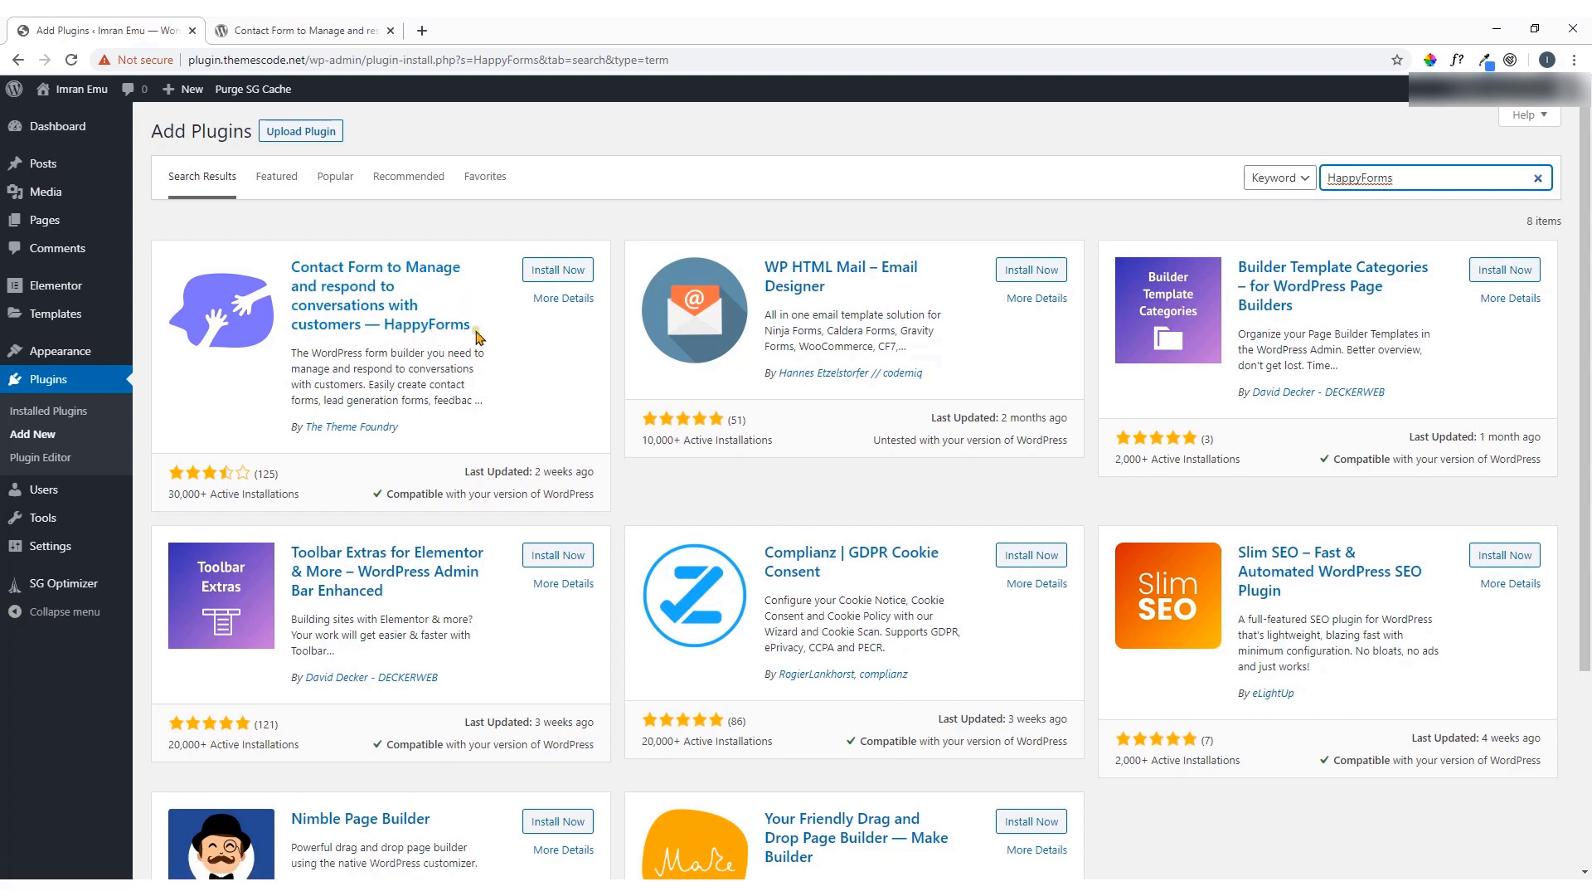
Install and activate the HappyForms plugin, then choose to skip its email setup
click(562, 273)
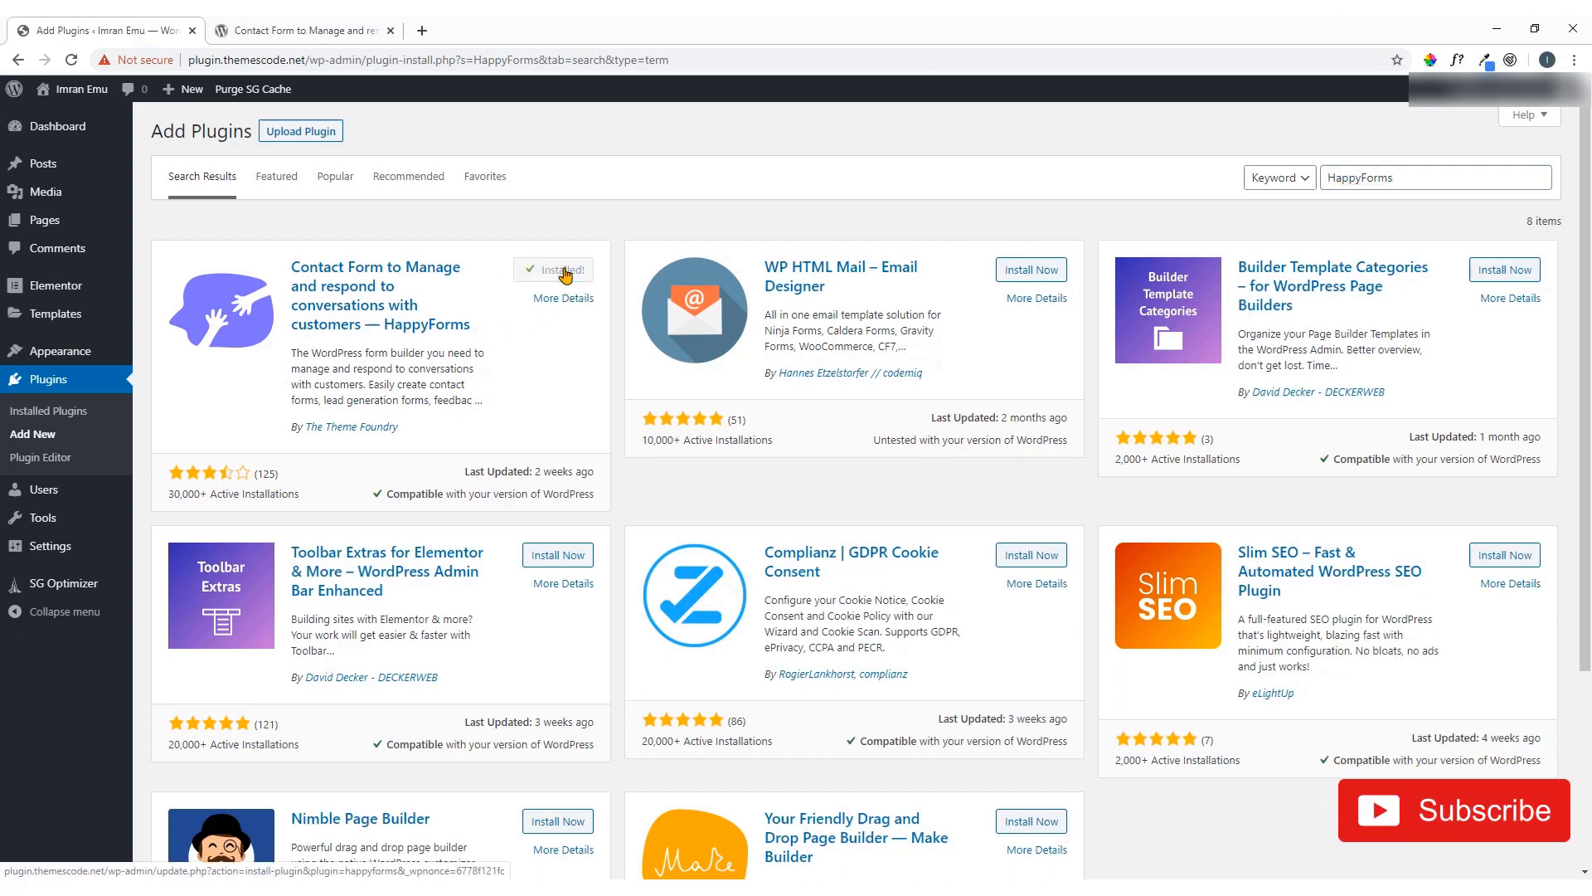
click(565, 270)
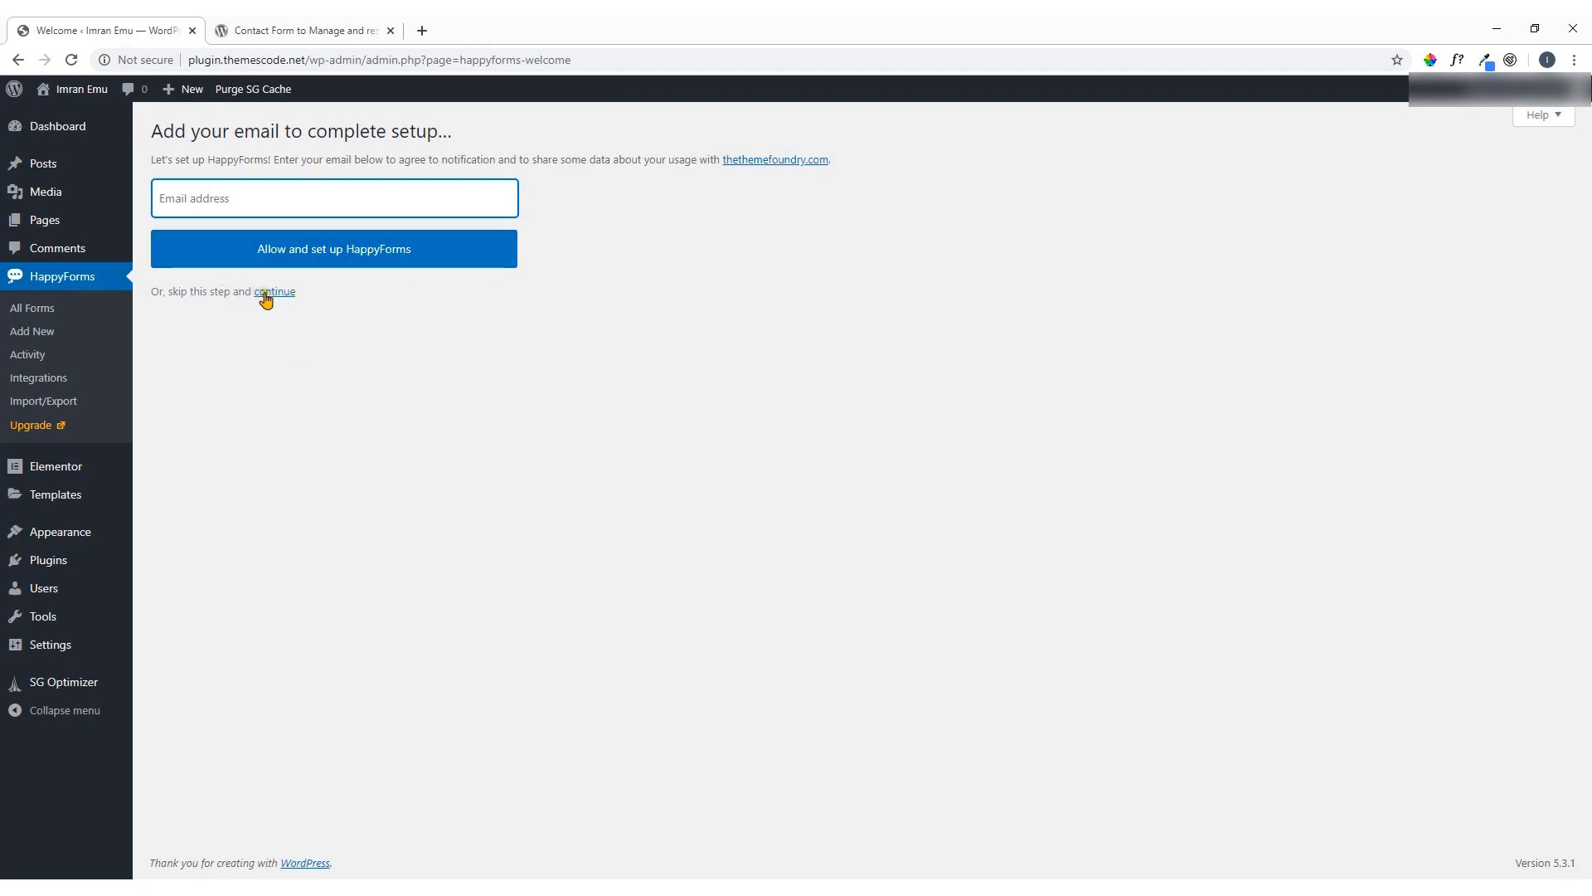
drag(166, 292, 302, 295)
click(320, 302)
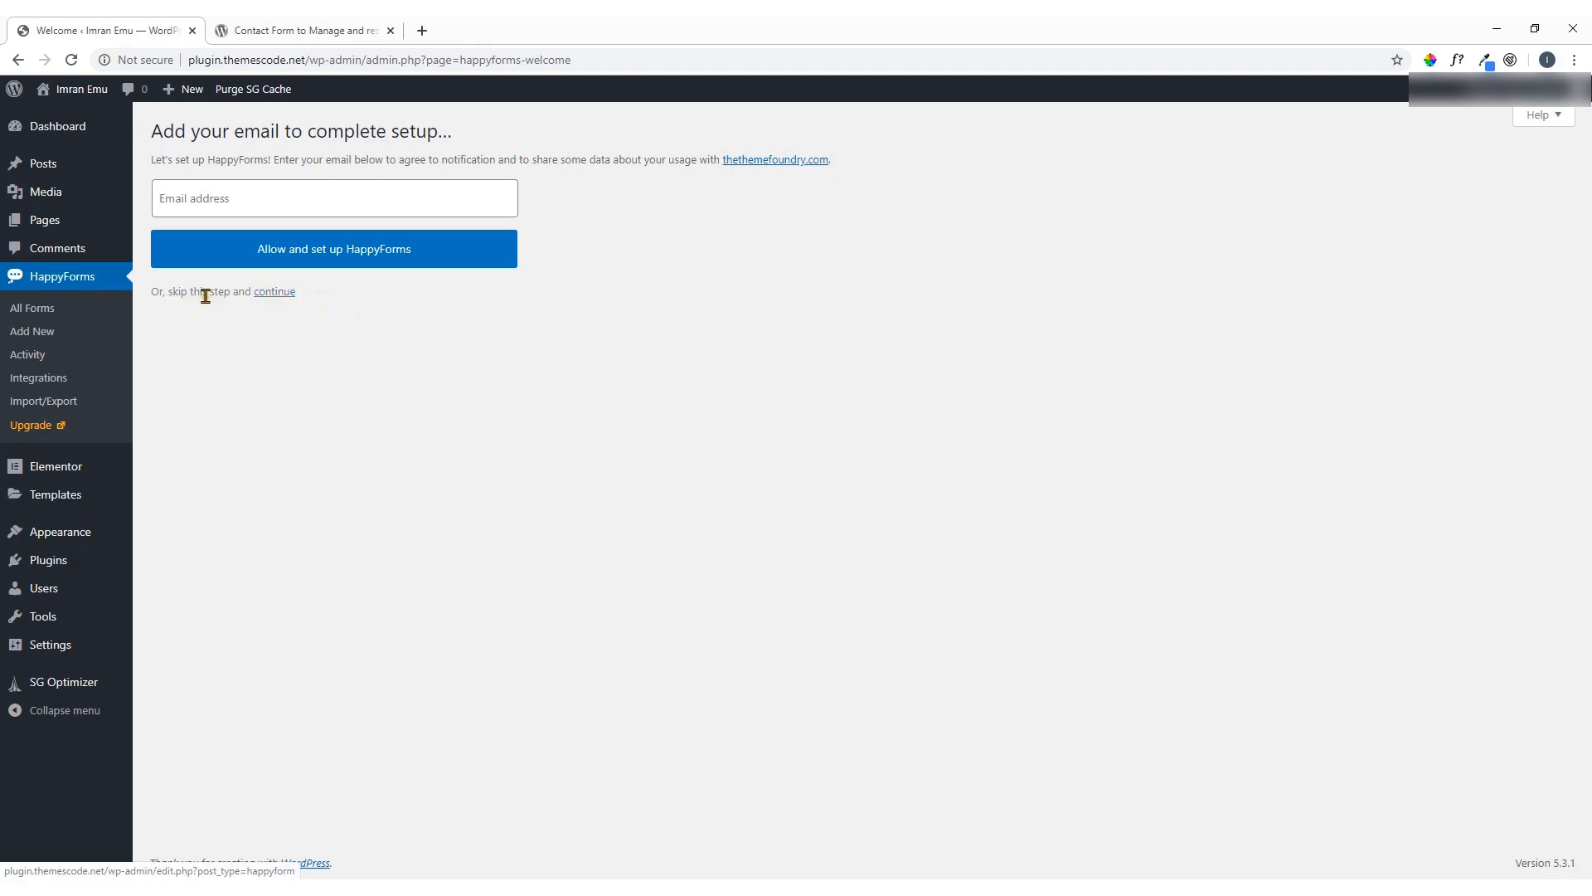
click(271, 302)
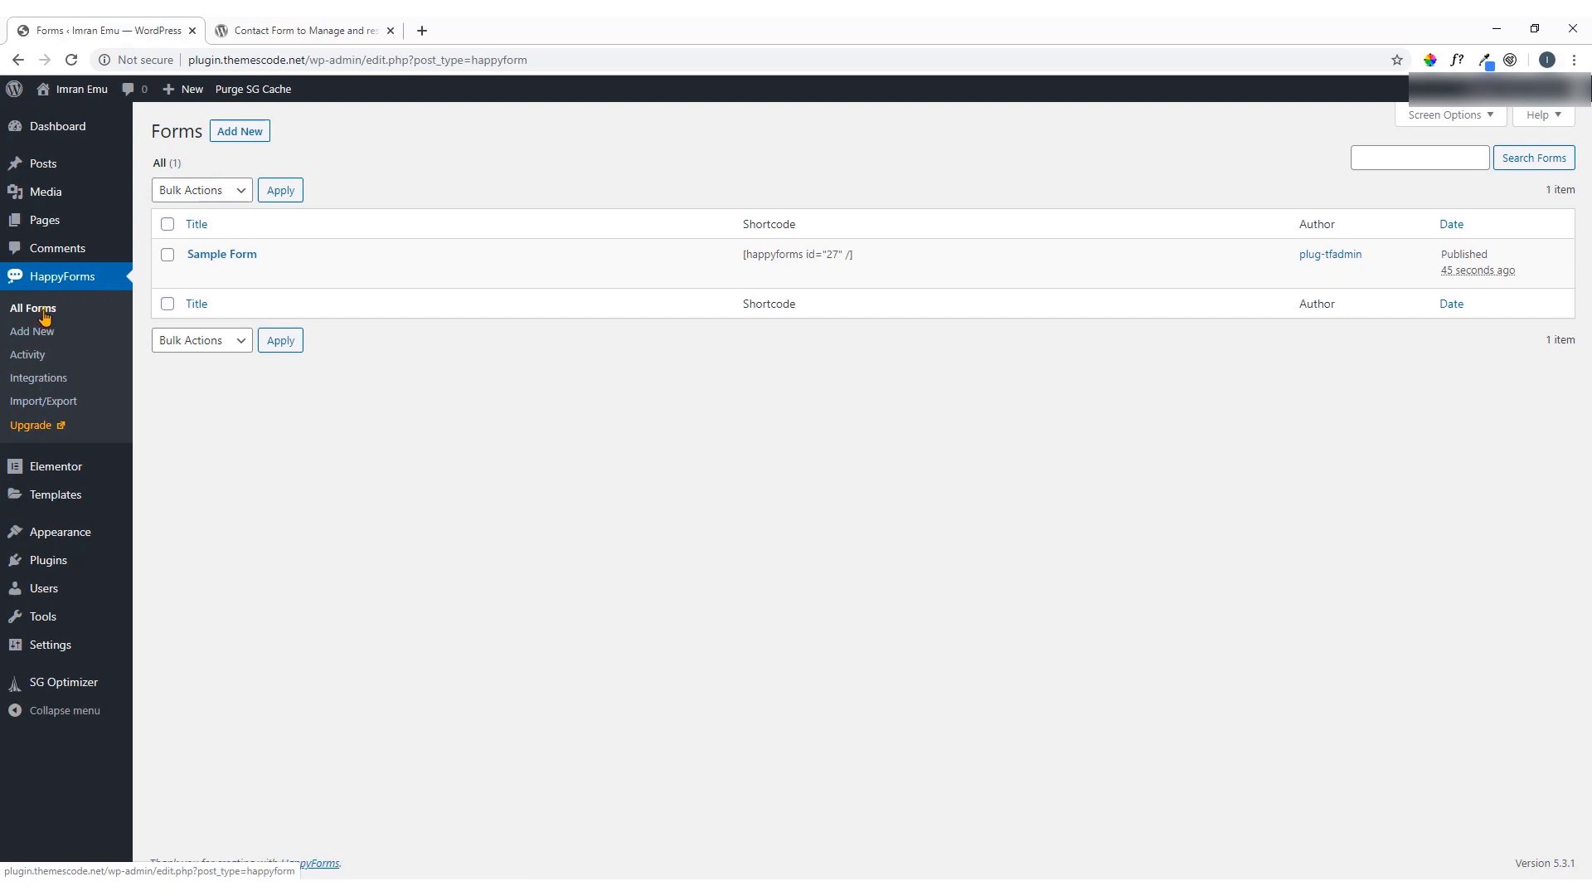
Land on the HappyForms All Forms list showing the published Sample Form
mouse_move(279, 270)
Create a new HappyForms form and replace 'Untitled form' with the title 'Imran Form'
click(39, 332)
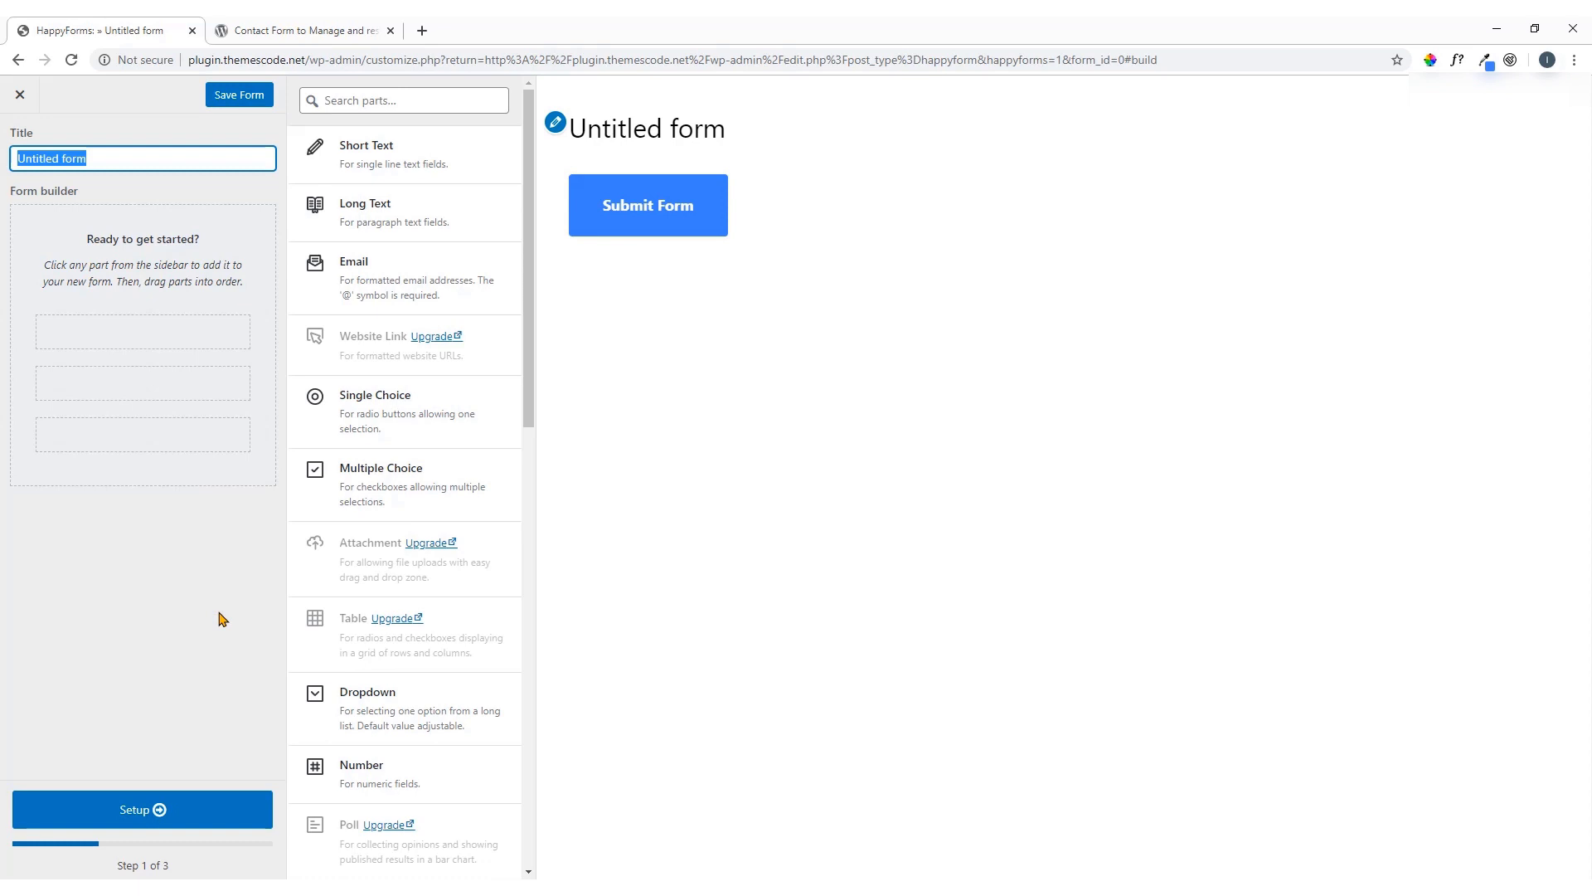
click(383, 60)
drag(383, 61, 413, 61)
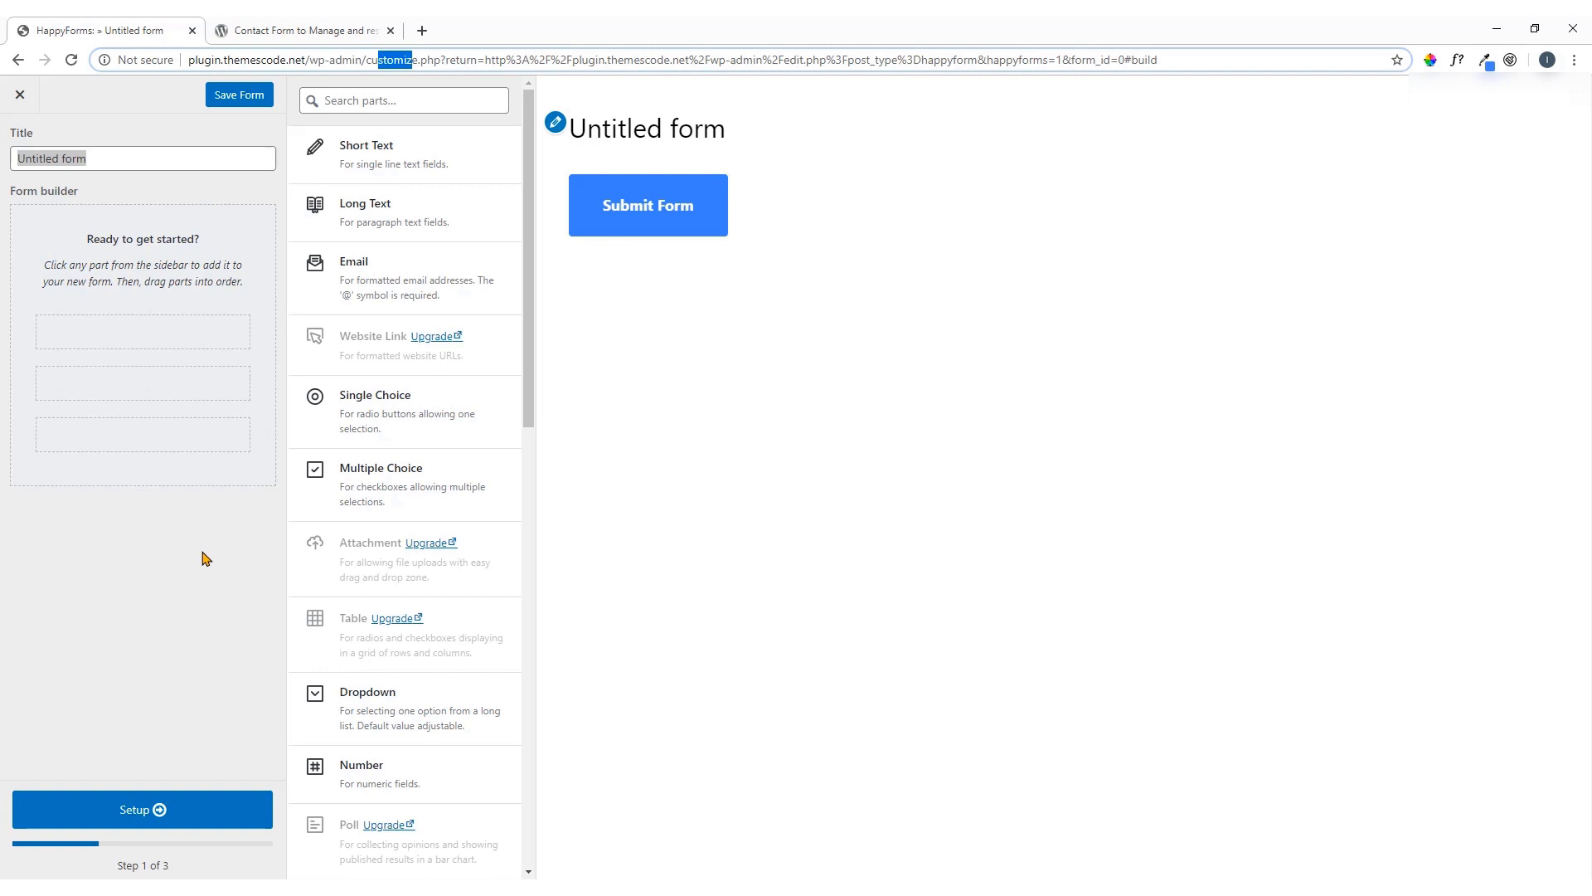
click(104, 160)
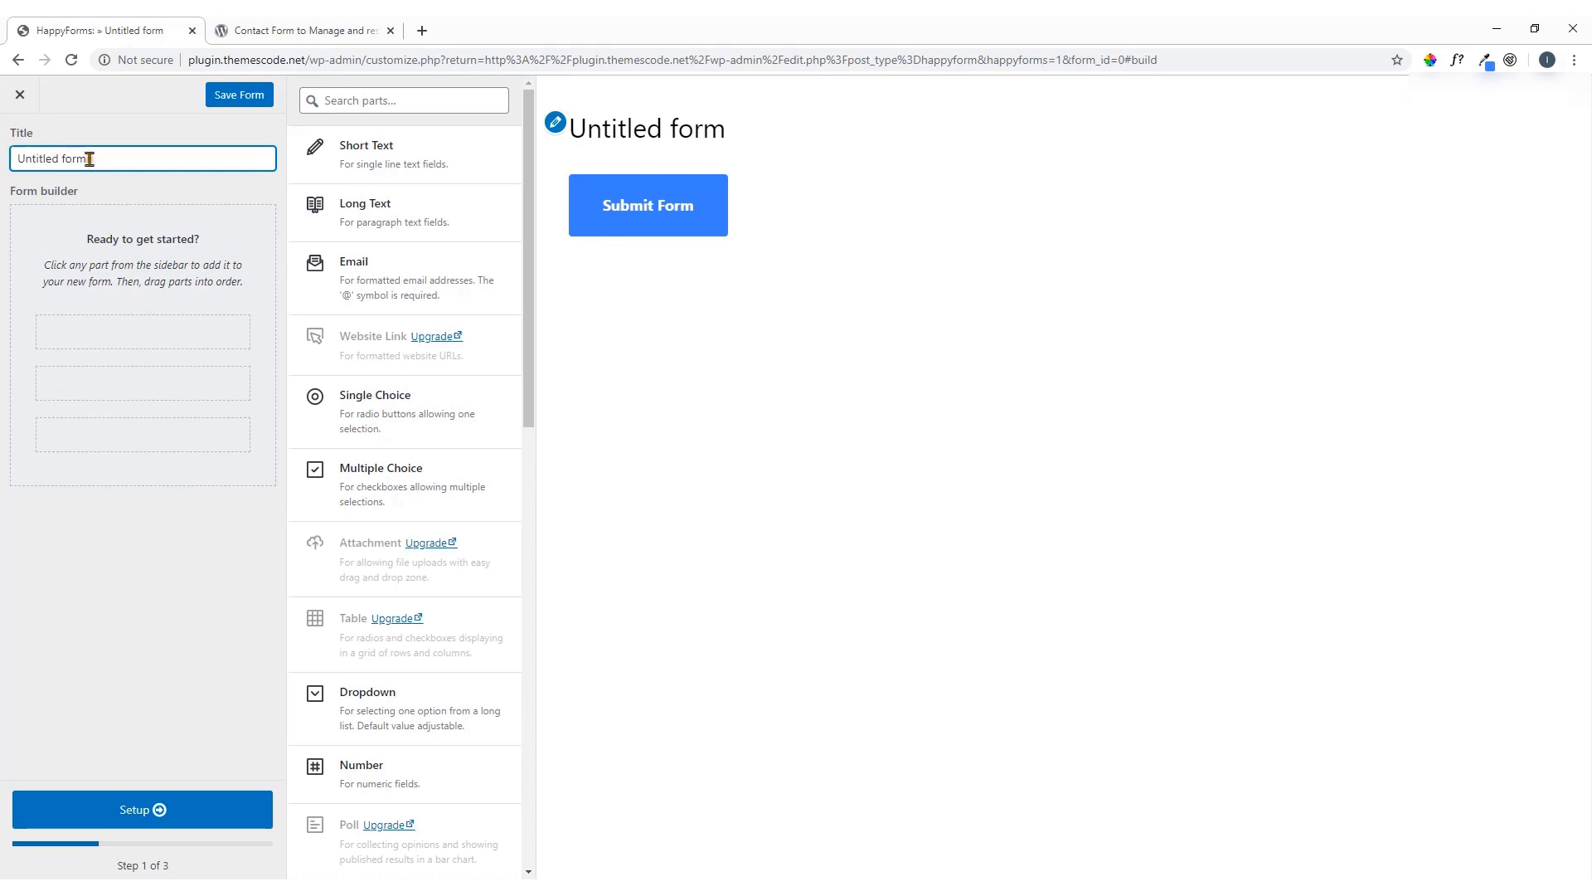
drag(98, 162, 10, 162)
text(C)
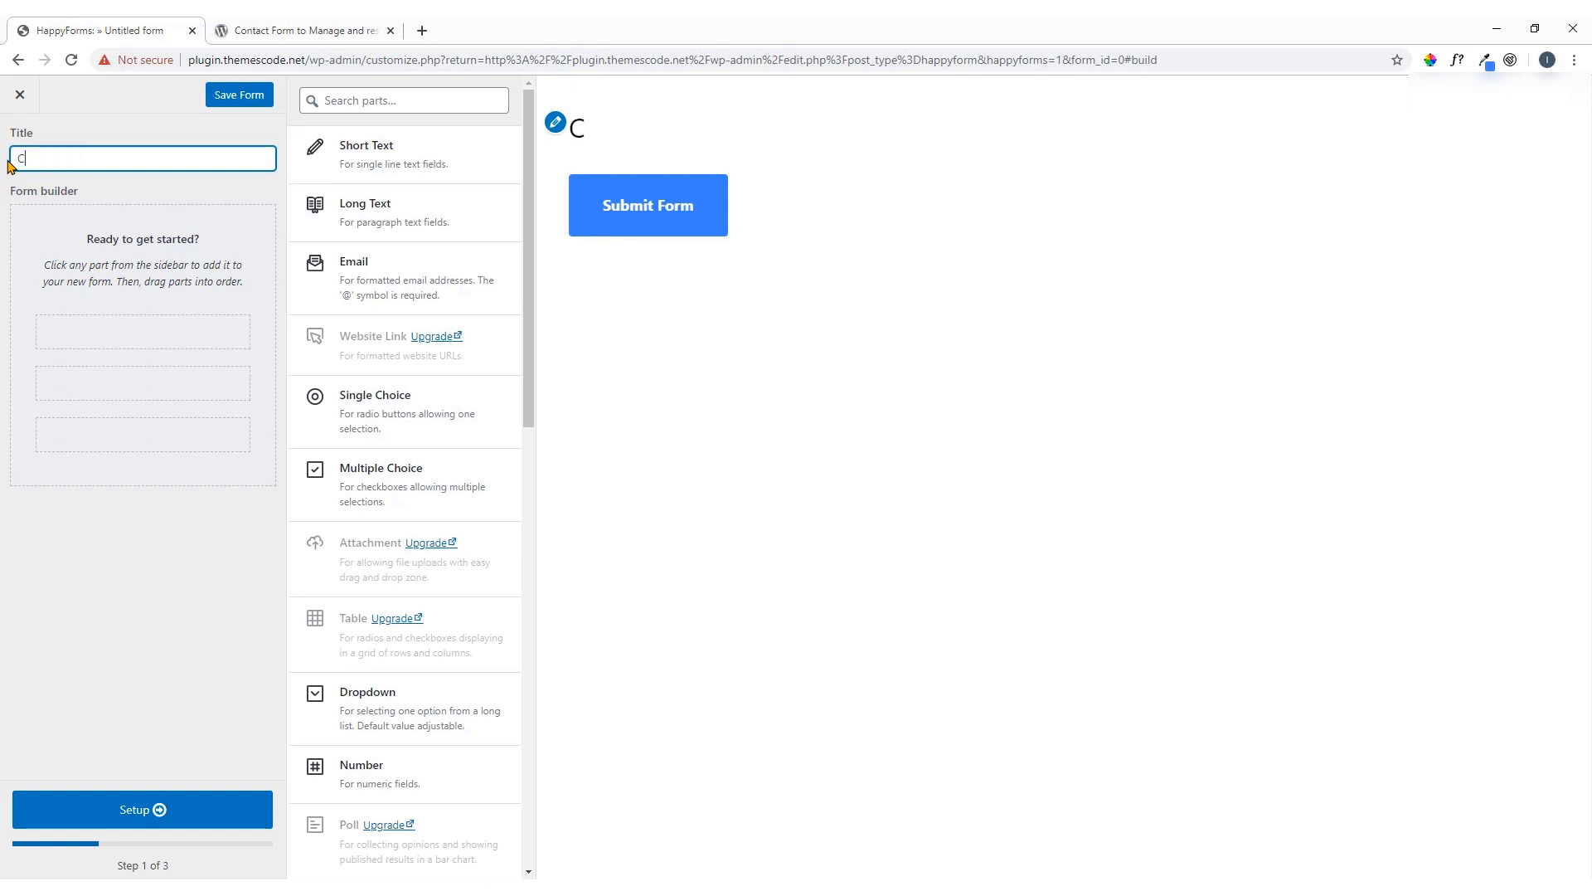
key(BackSpace)
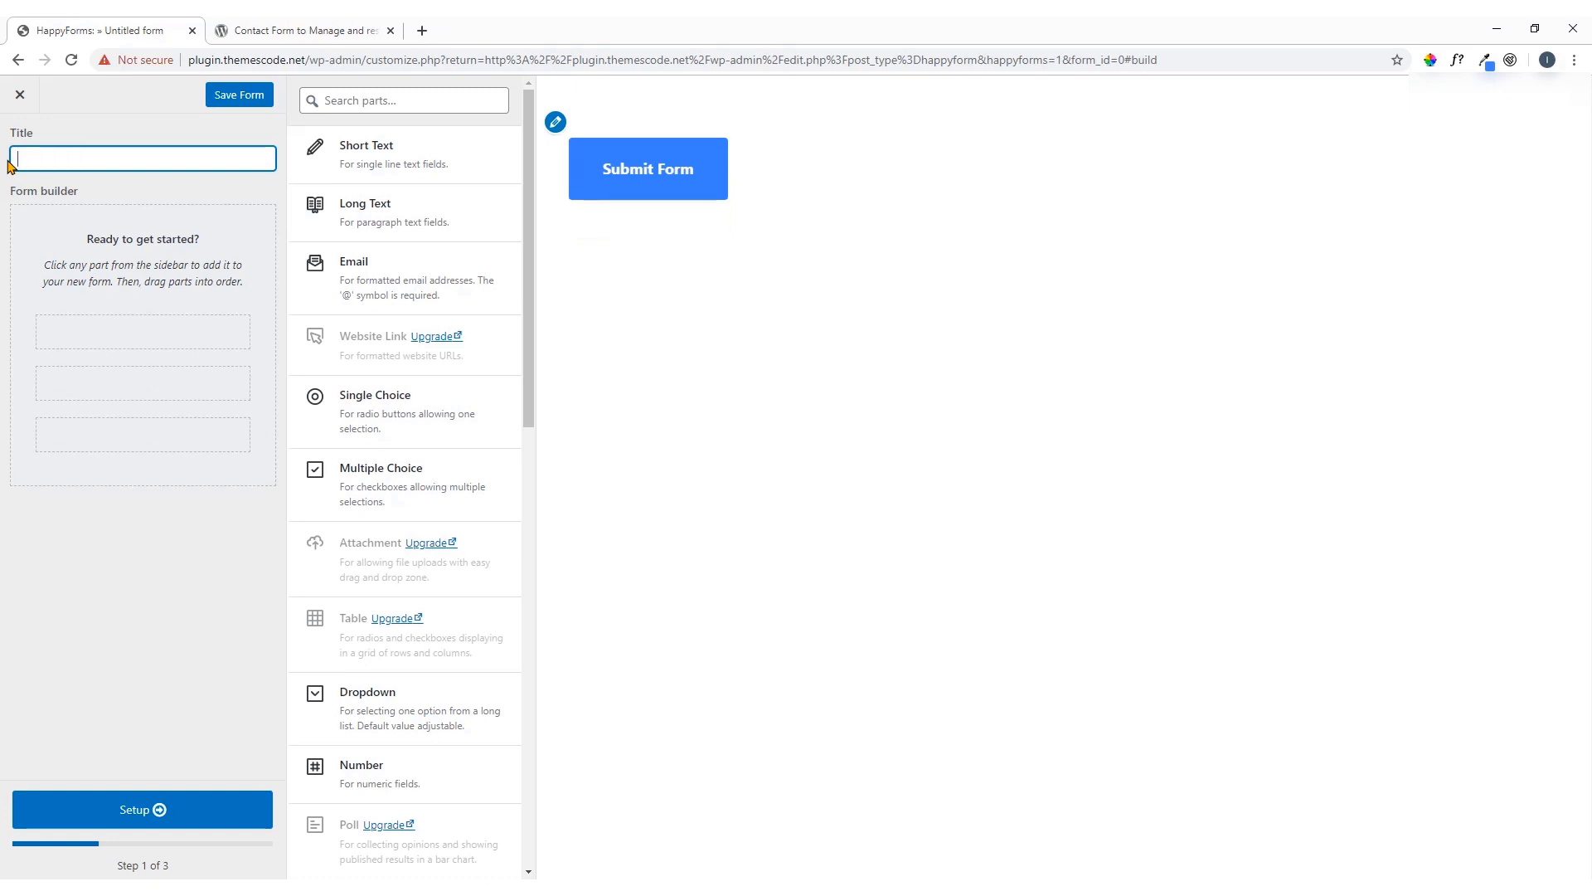
text(Imr)
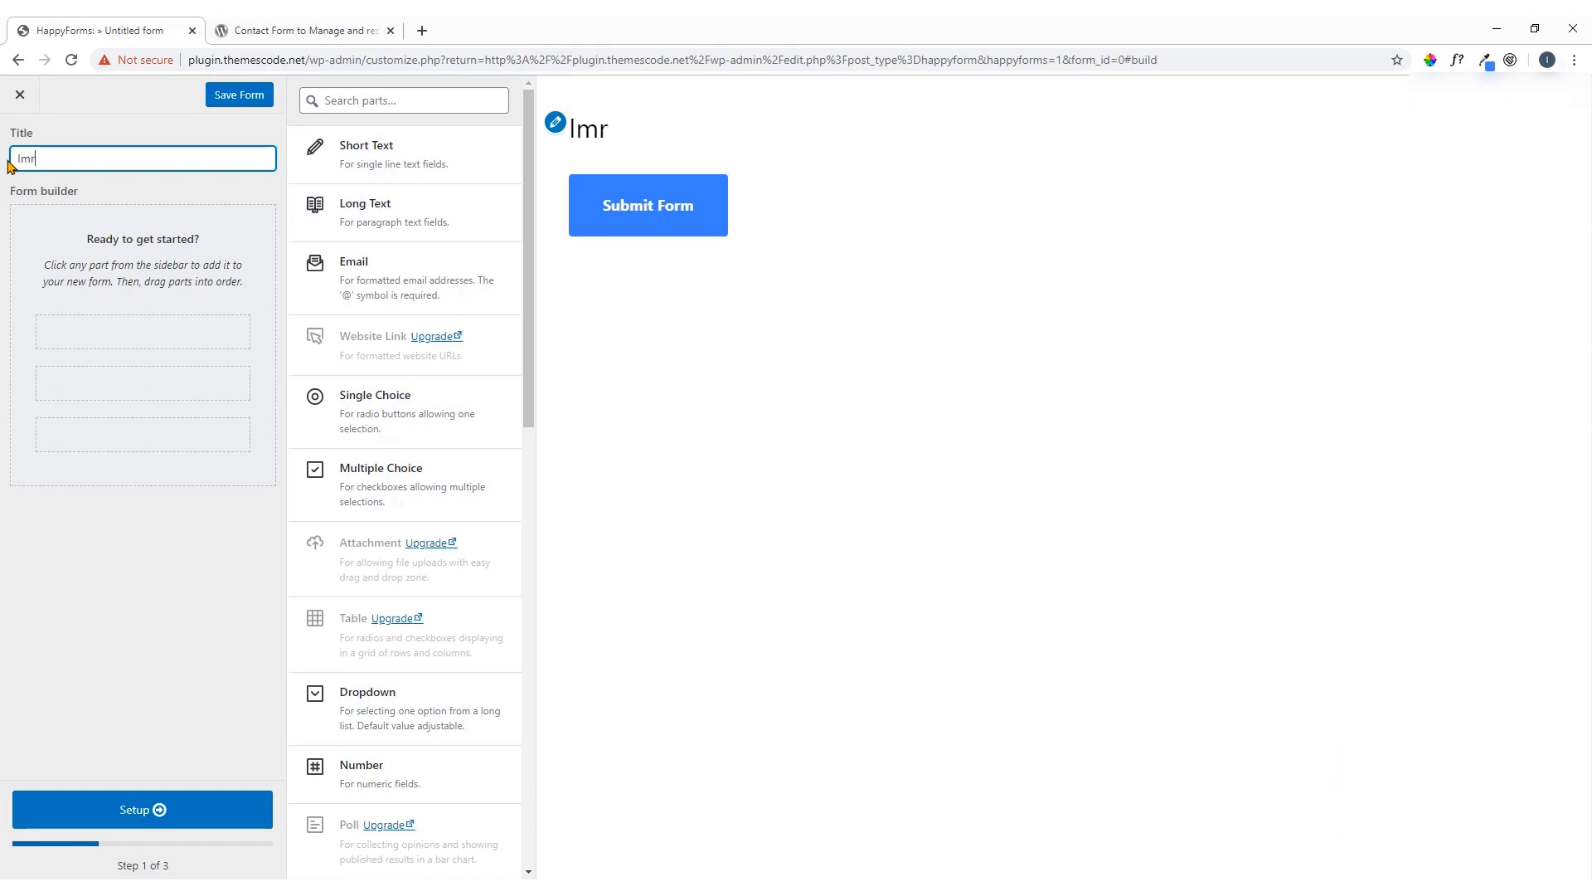
text(an Form)
click(84, 182)
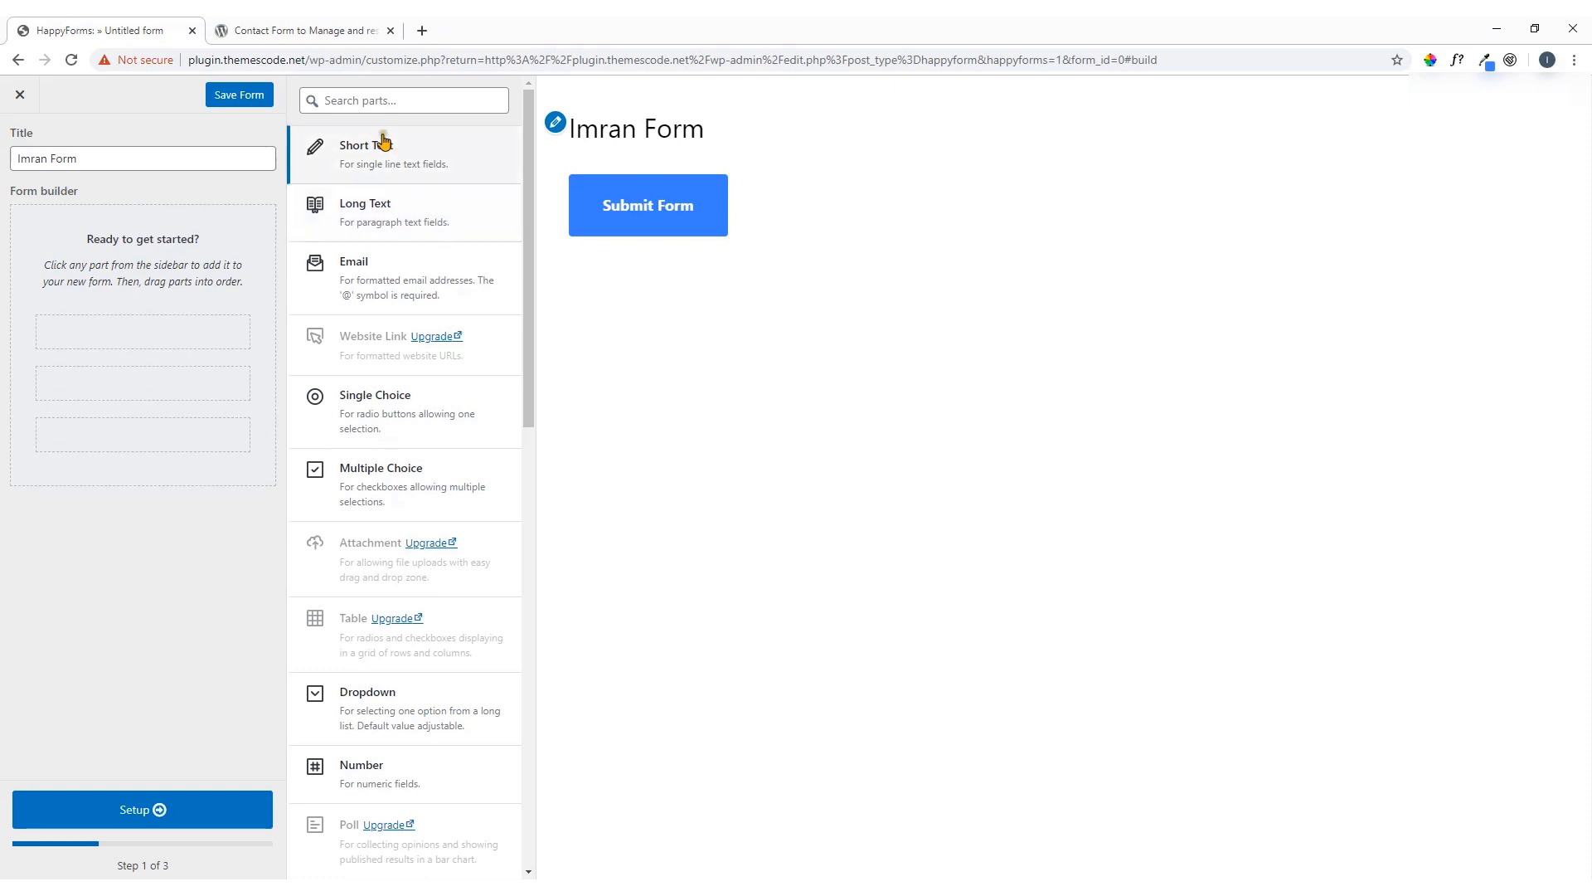
click(357, 100)
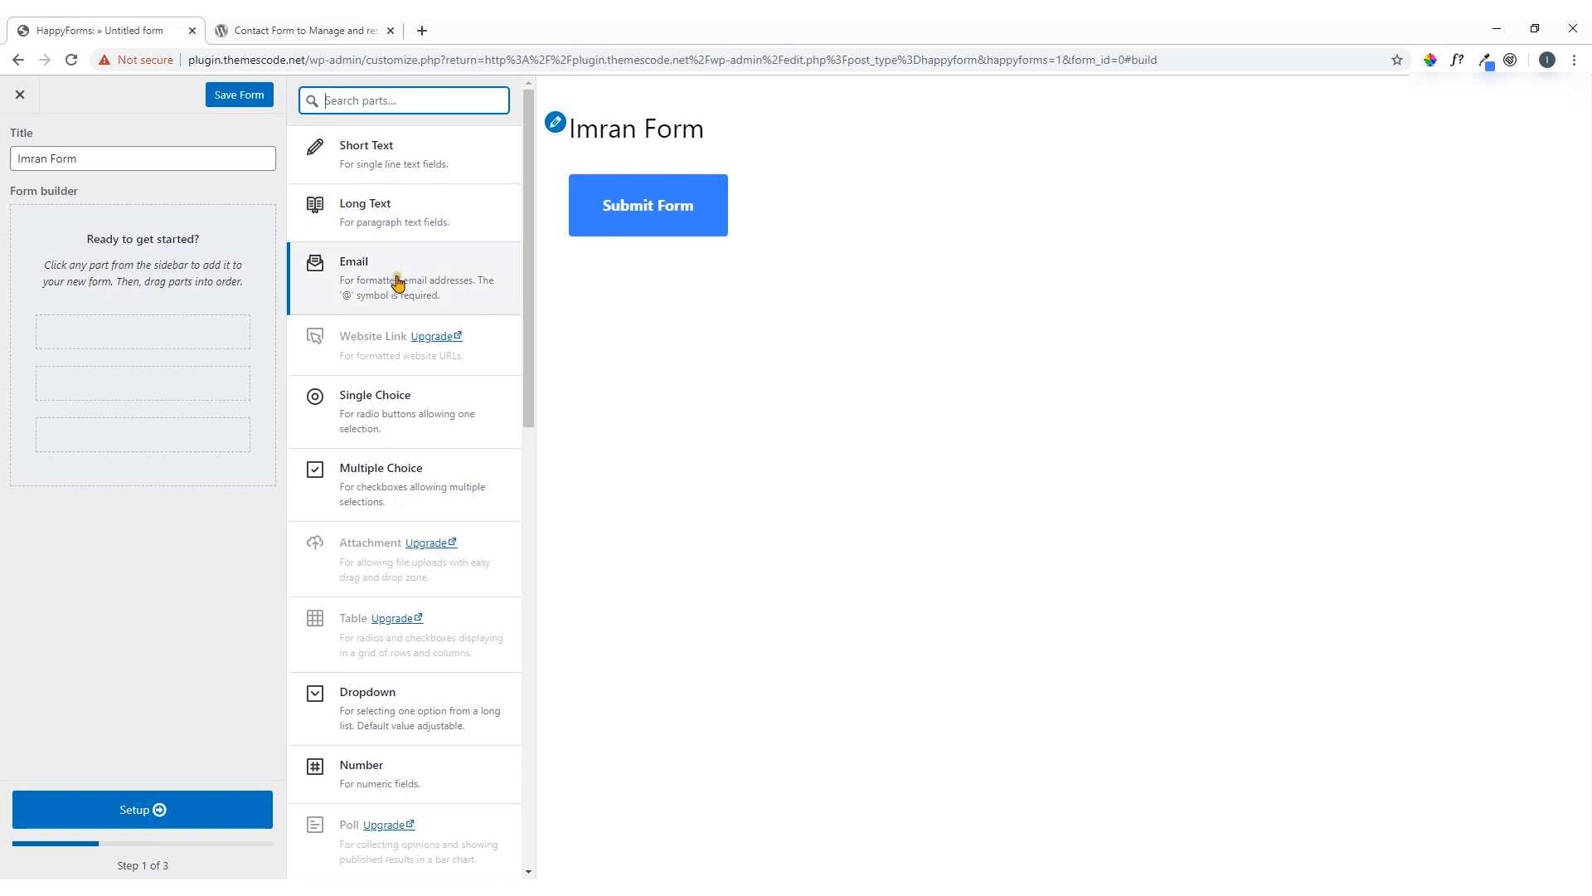
scroll(413, 426, down, 2)
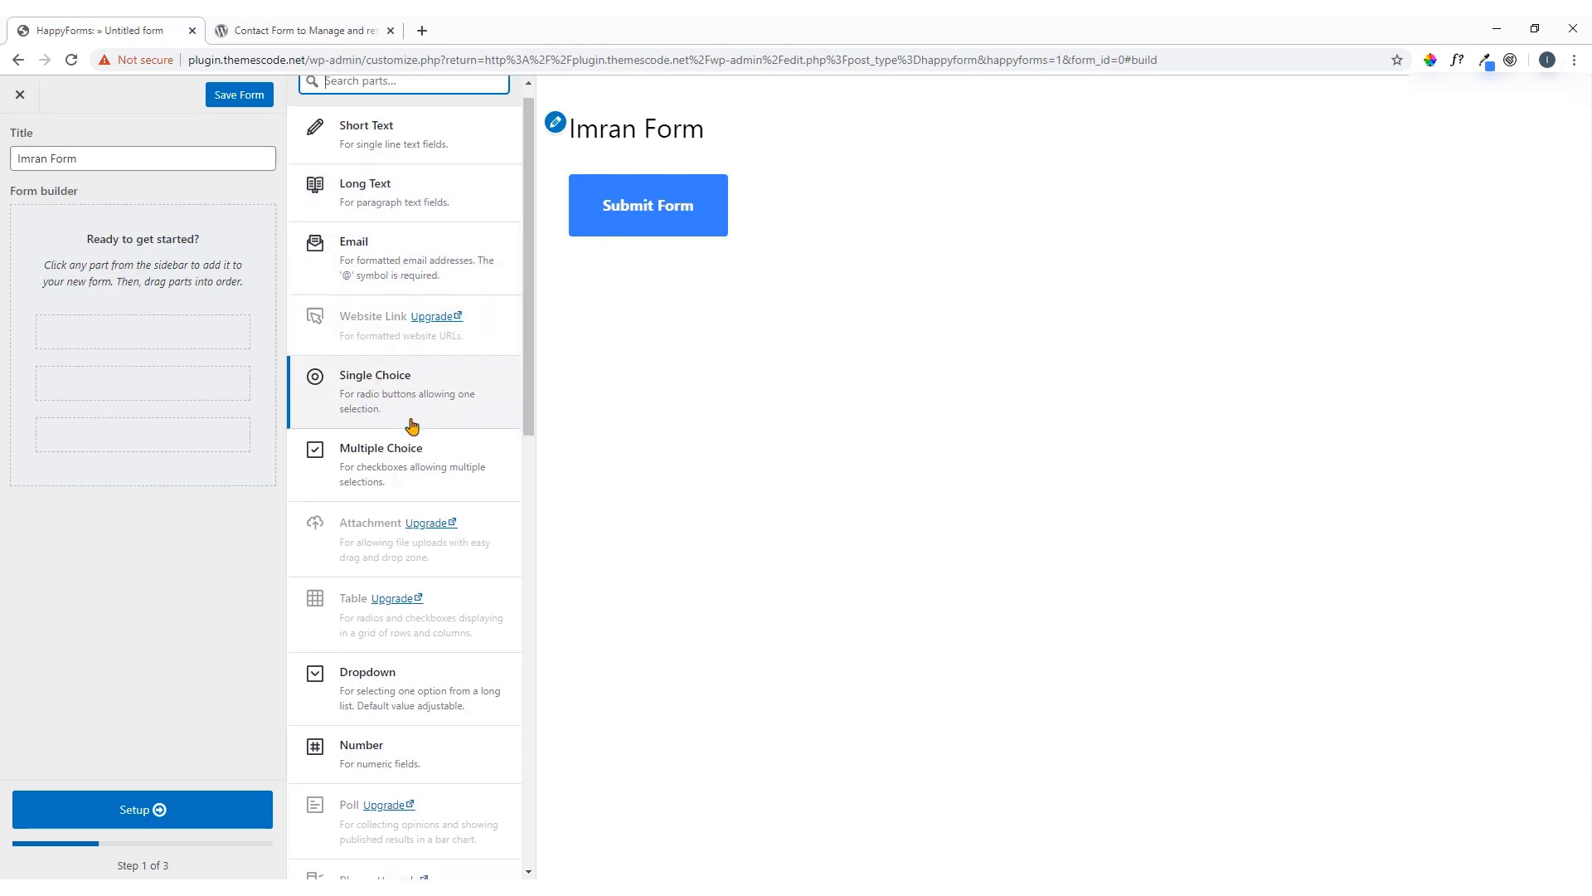
scroll(413, 317, down, 2)
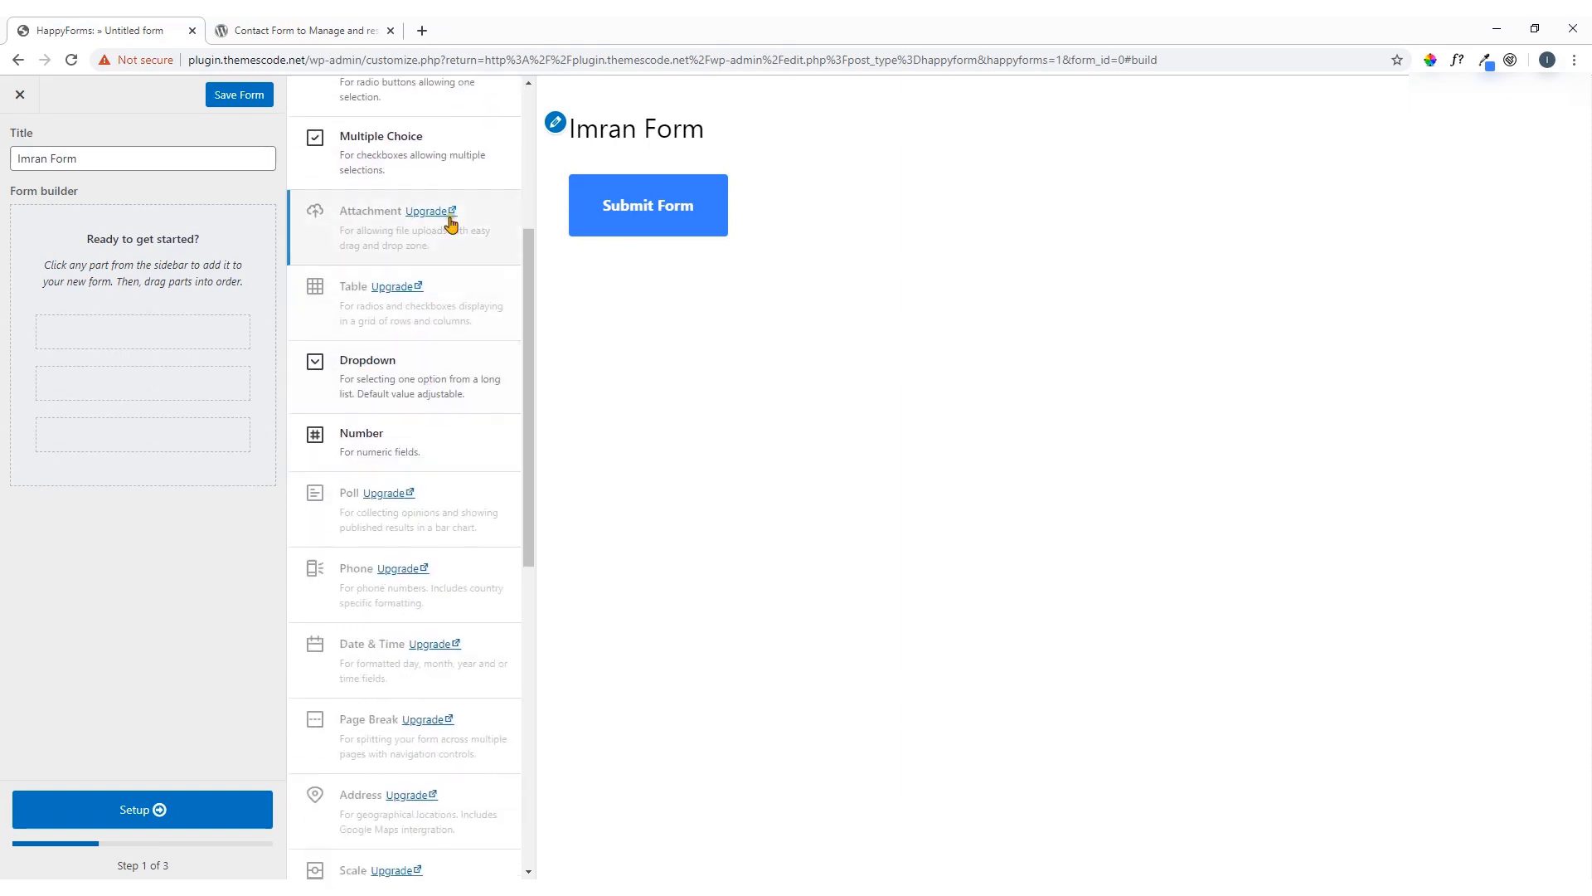
scroll(391, 594, down, 3)
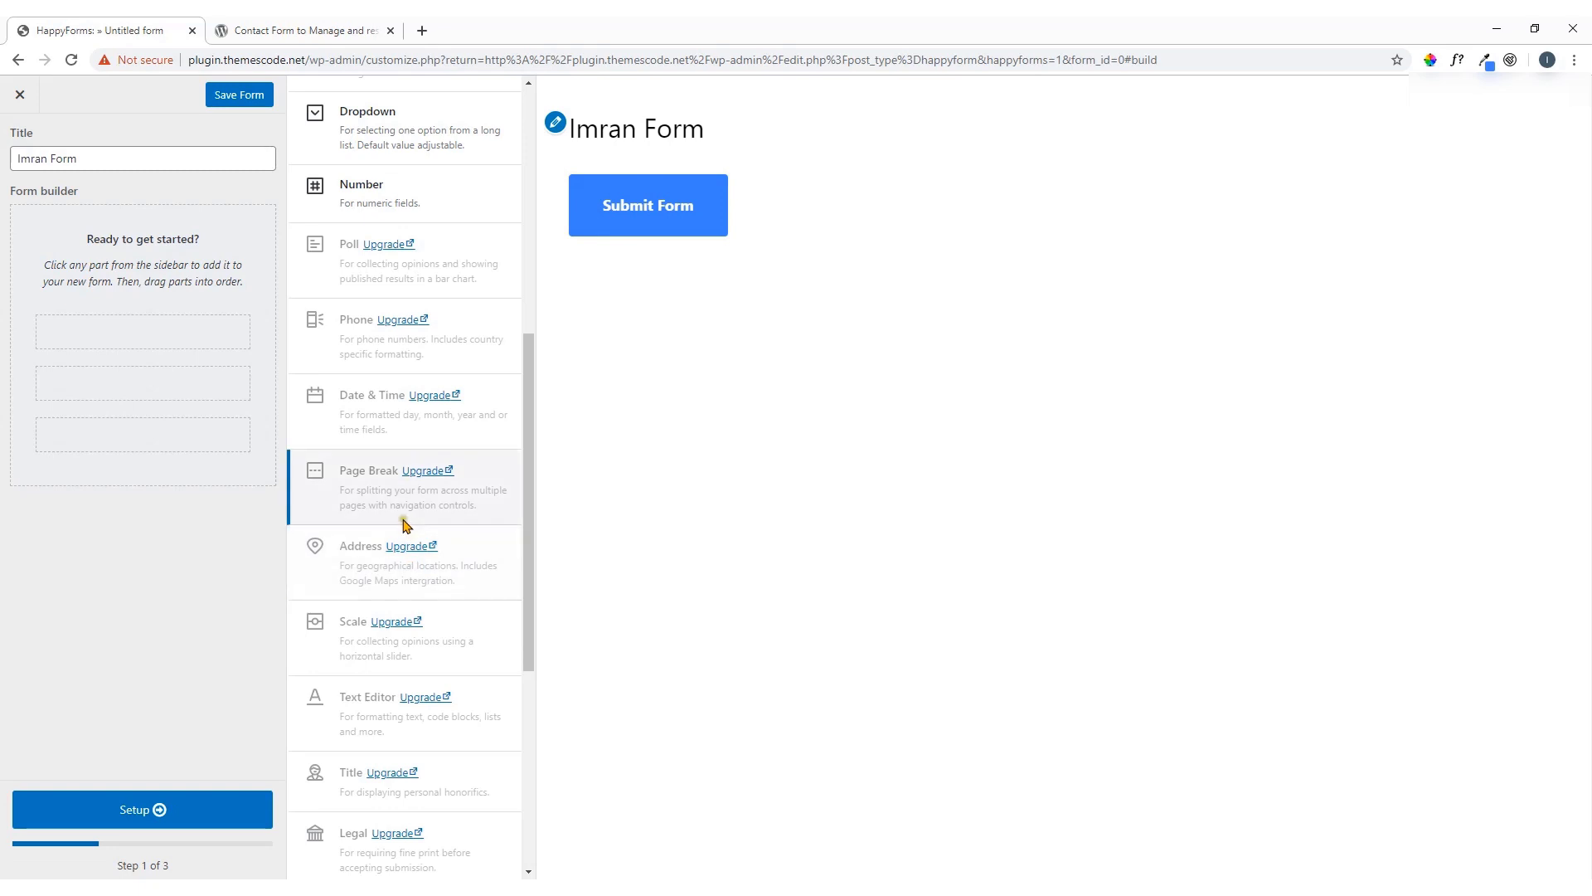
scroll(406, 522, down, 5)
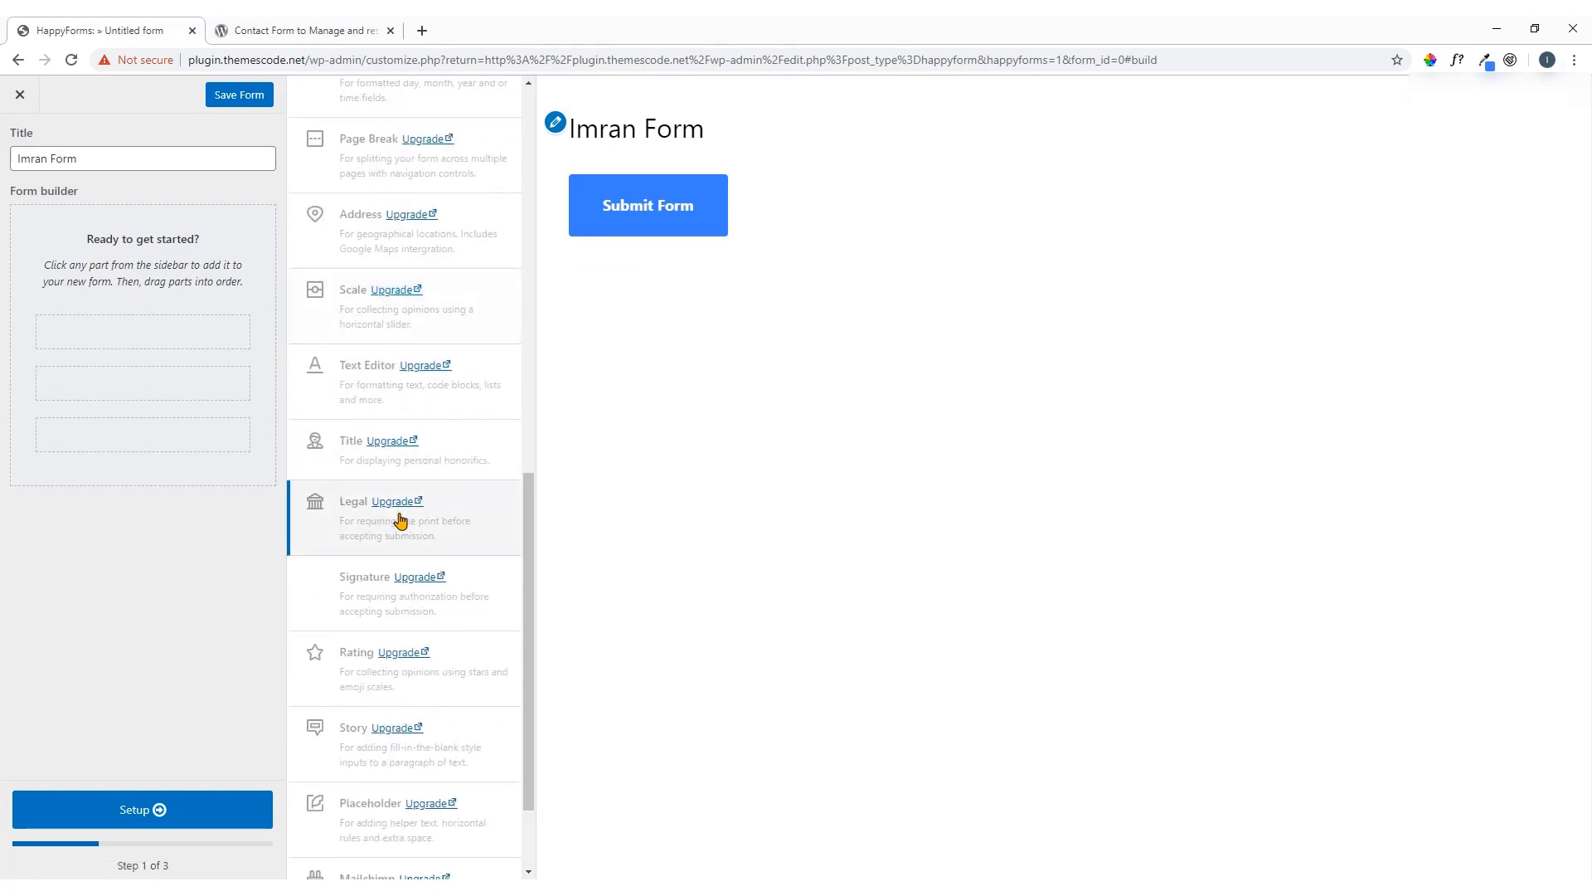
scroll(400, 520, up, 8)
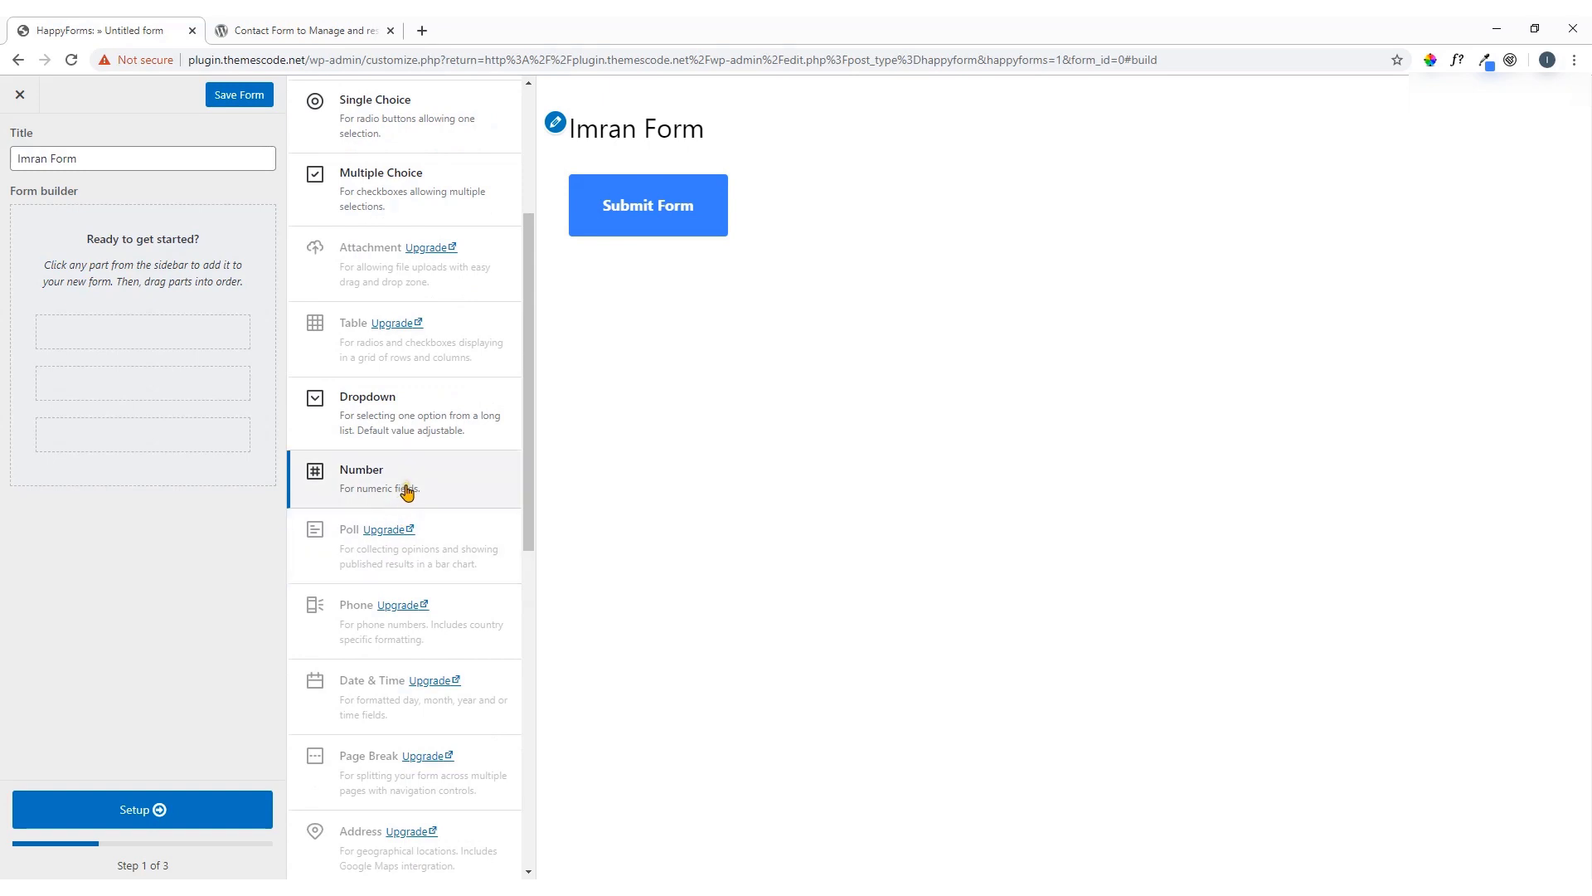
scroll(409, 491, up, 2)
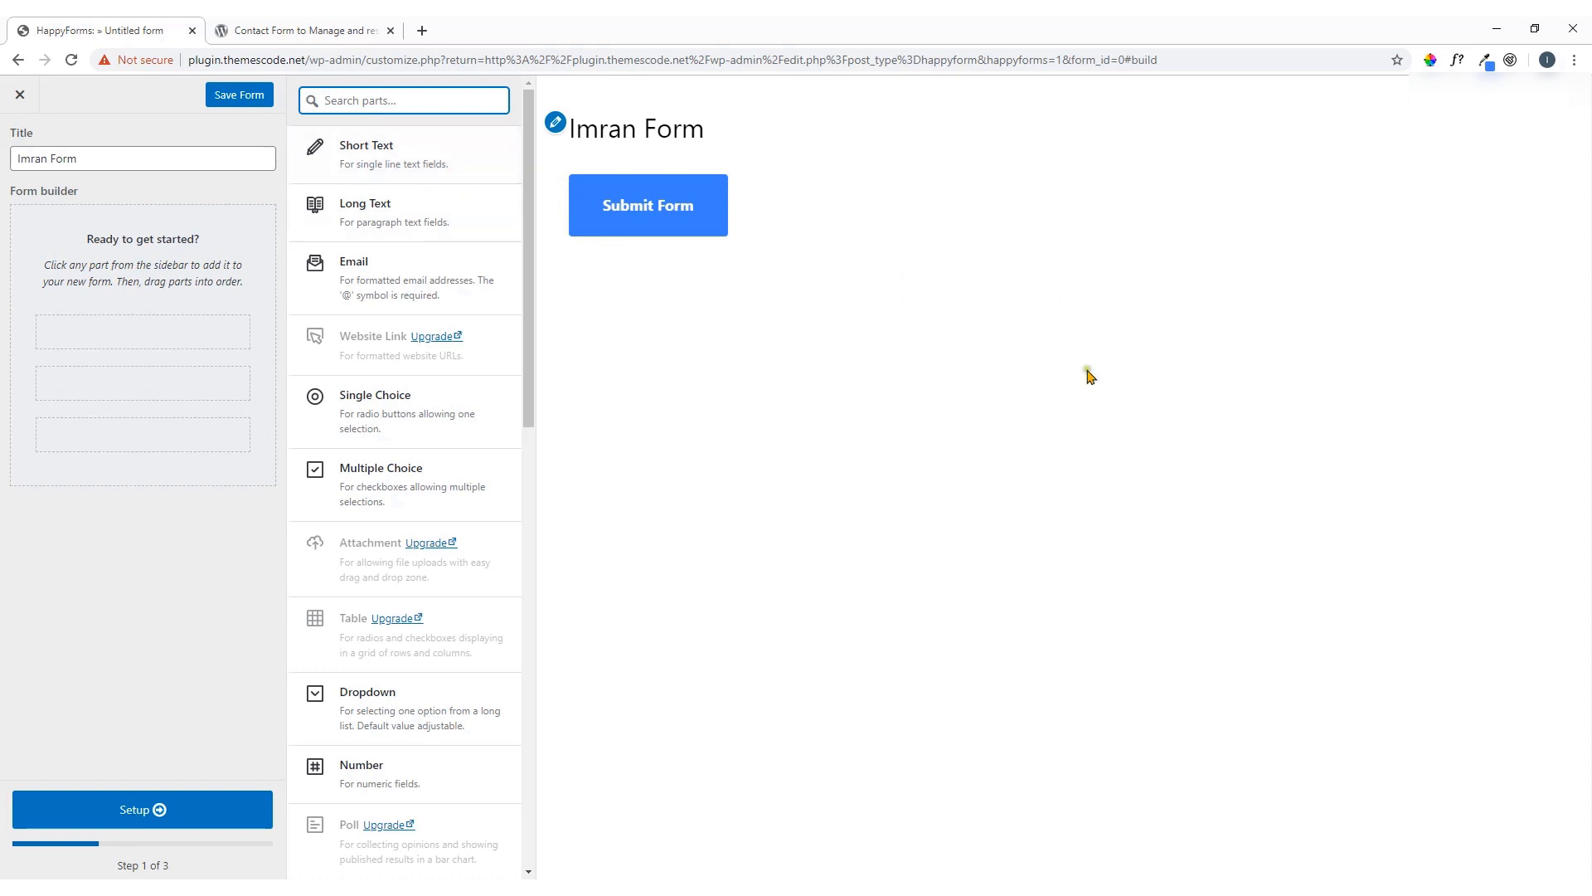
Add a Short Text field and rename its title from 'Text' to 'First Name'
click(392, 161)
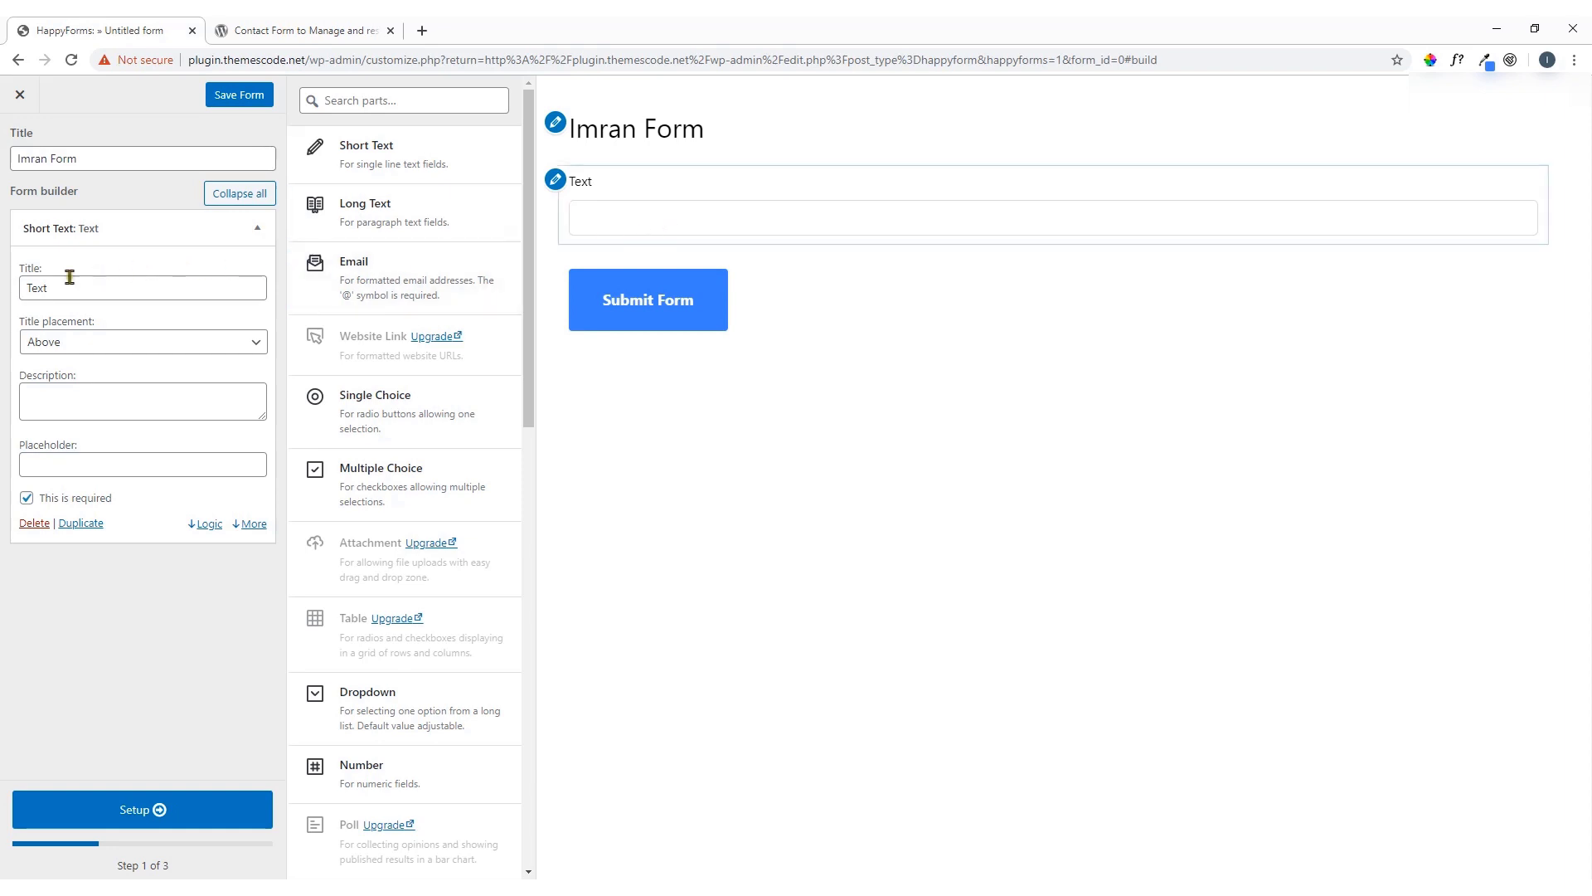
drag(68, 289, 12, 293)
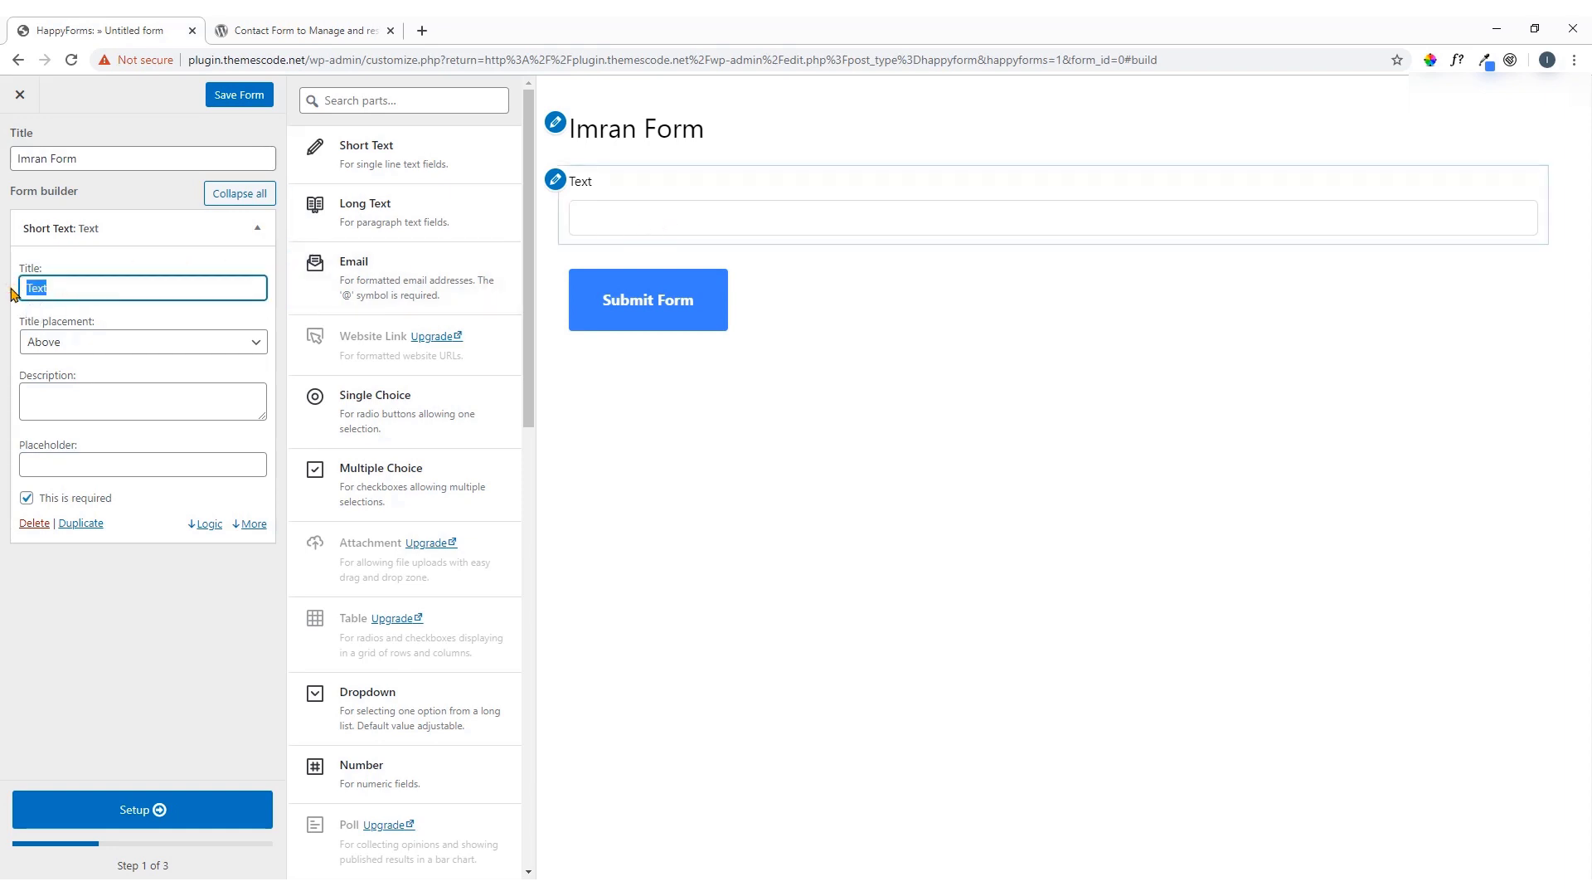
text(First name)
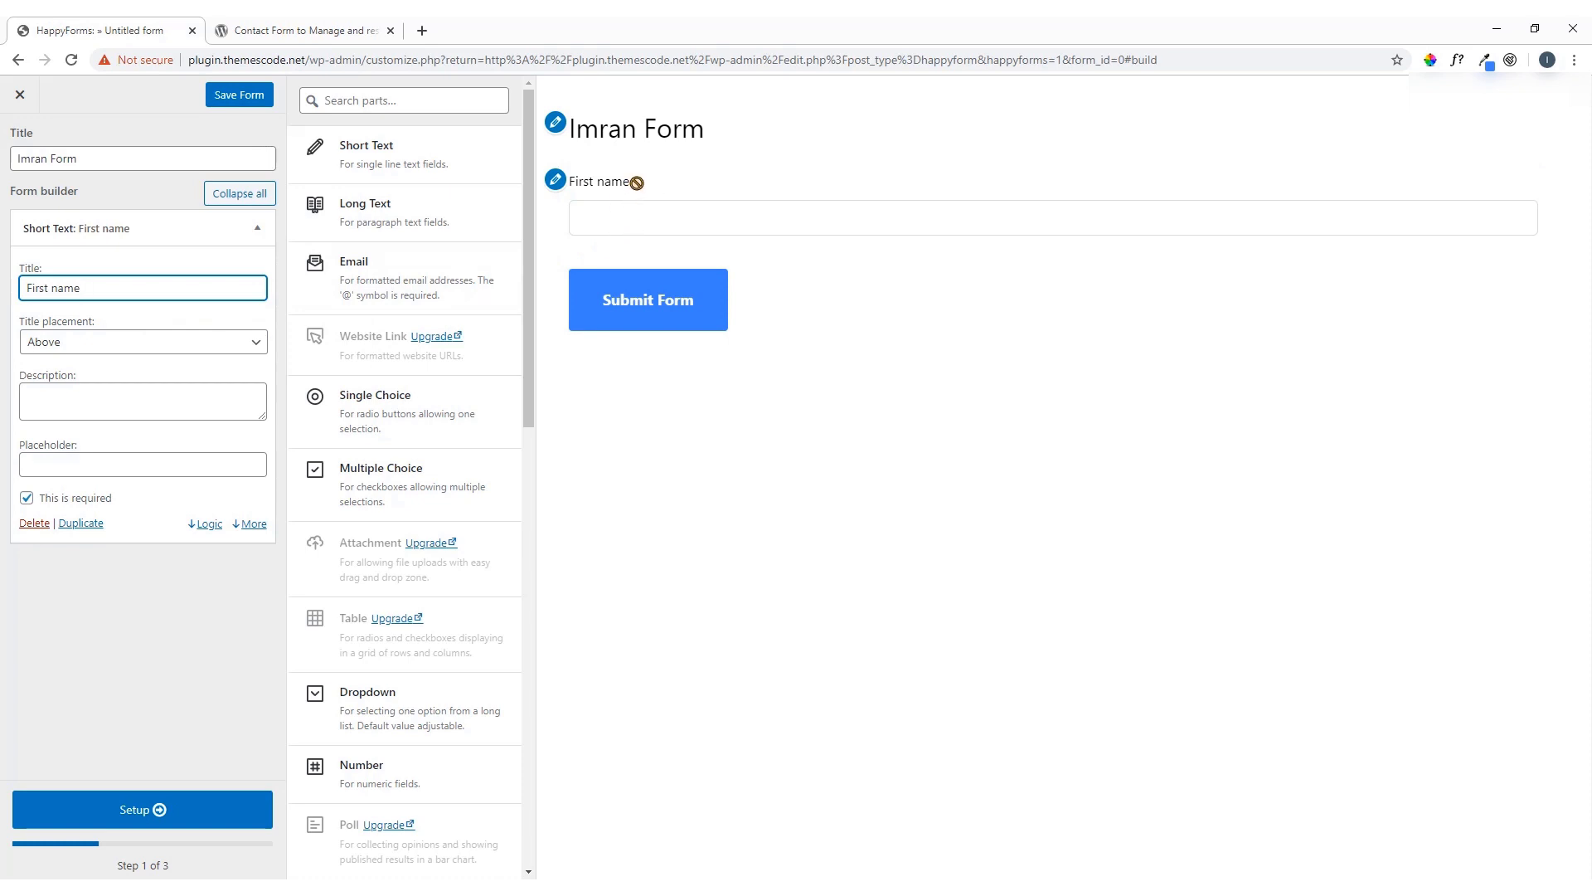
click(58, 288)
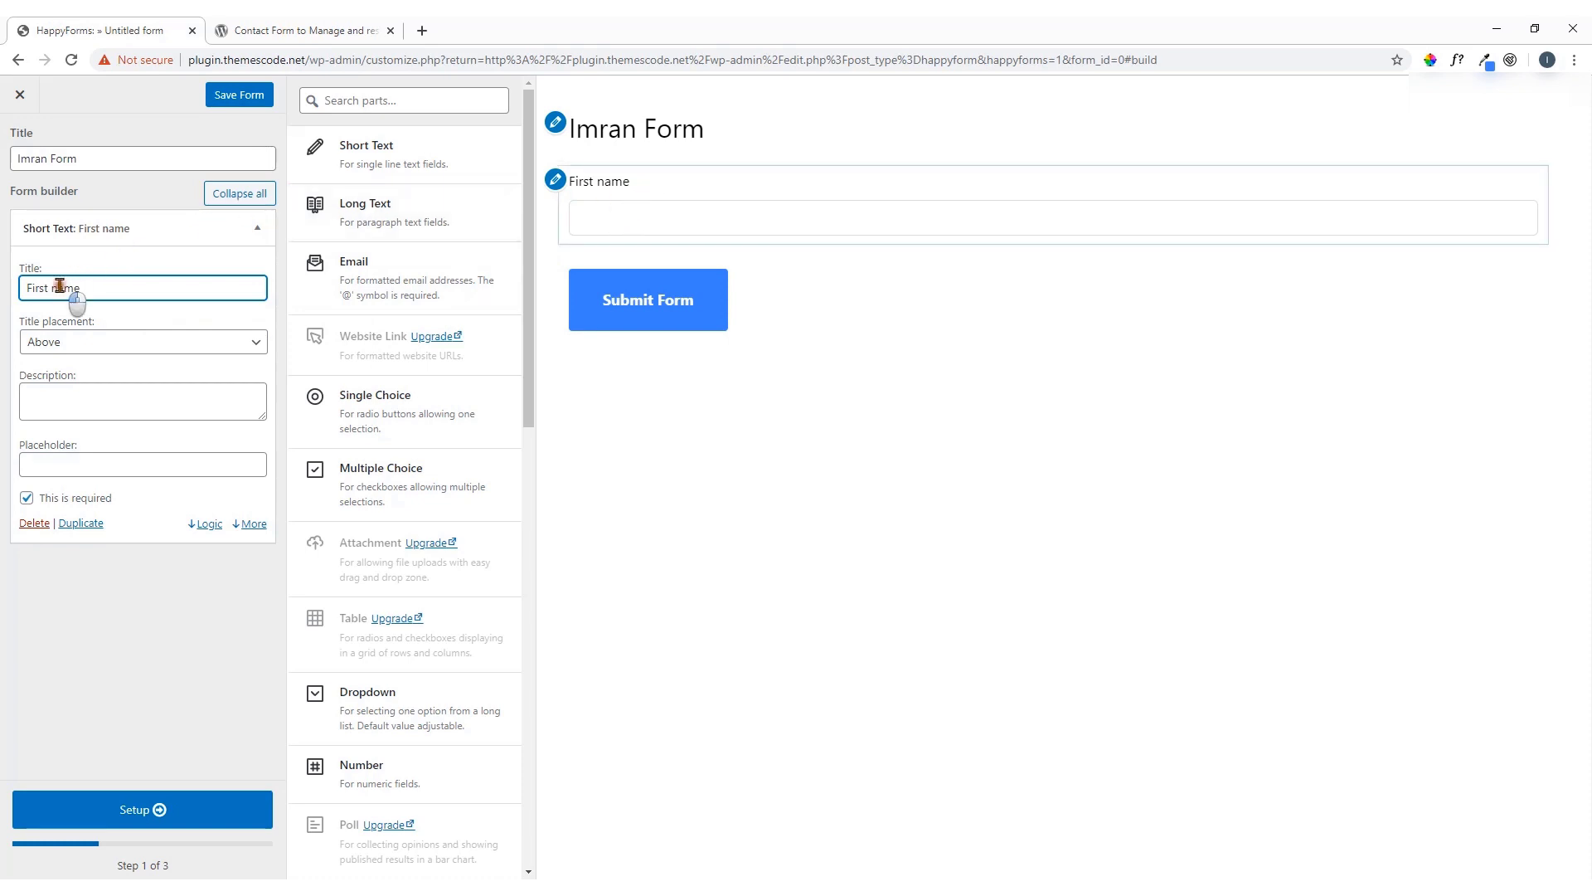
key(BackSpace)
text(N)
Try each First Name title placement (left, below, inside, hidden), settling on 'Display as placeholder'
click(96, 349)
click(88, 373)
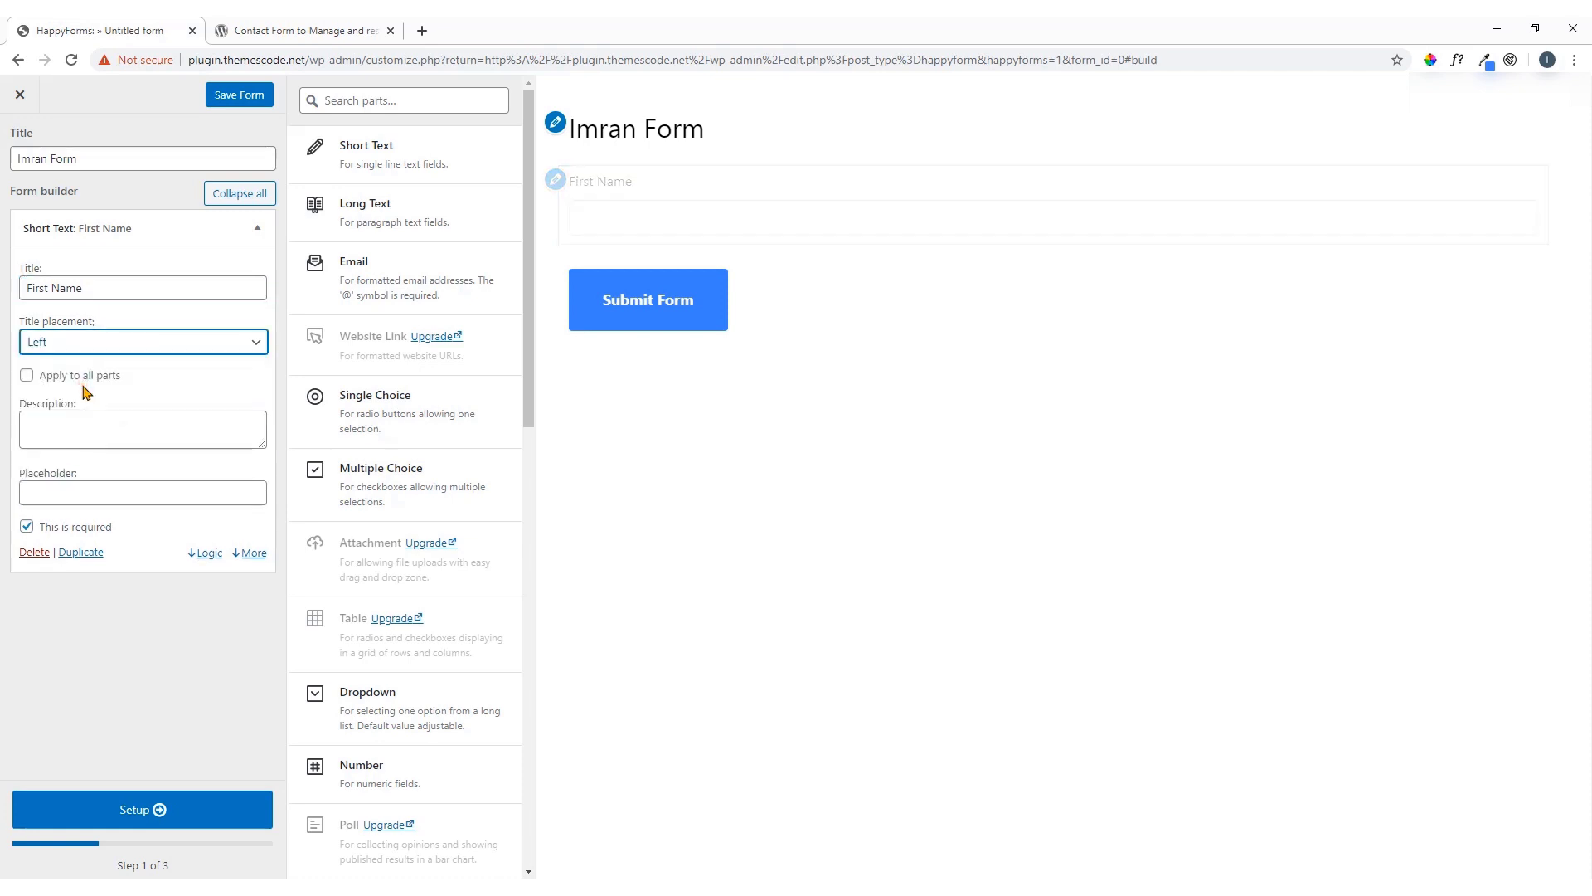
click(207, 340)
click(150, 400)
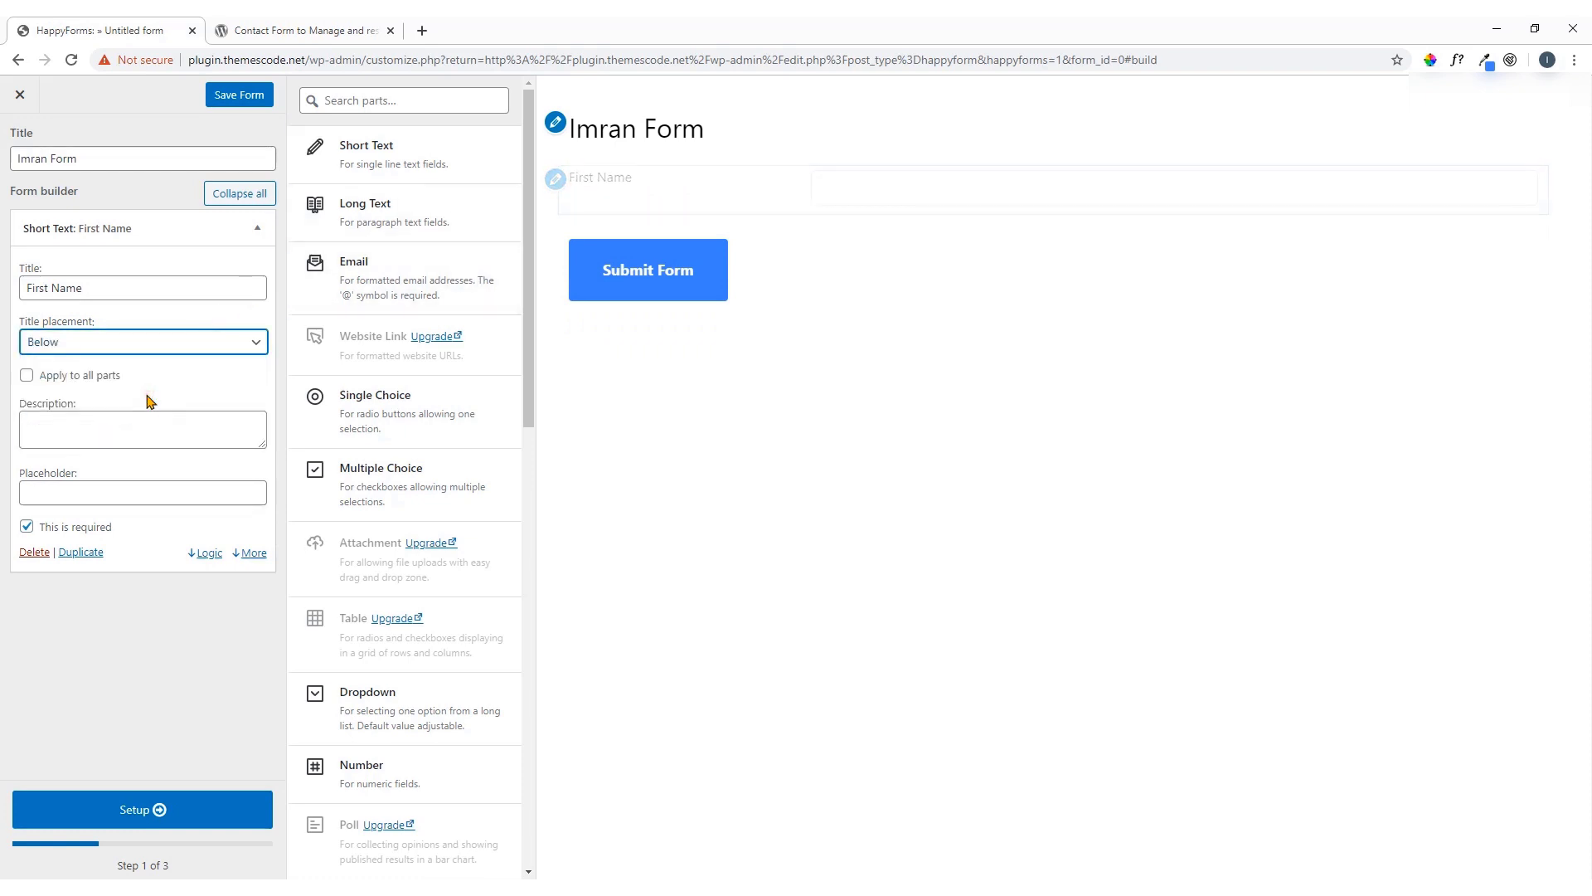
click(186, 345)
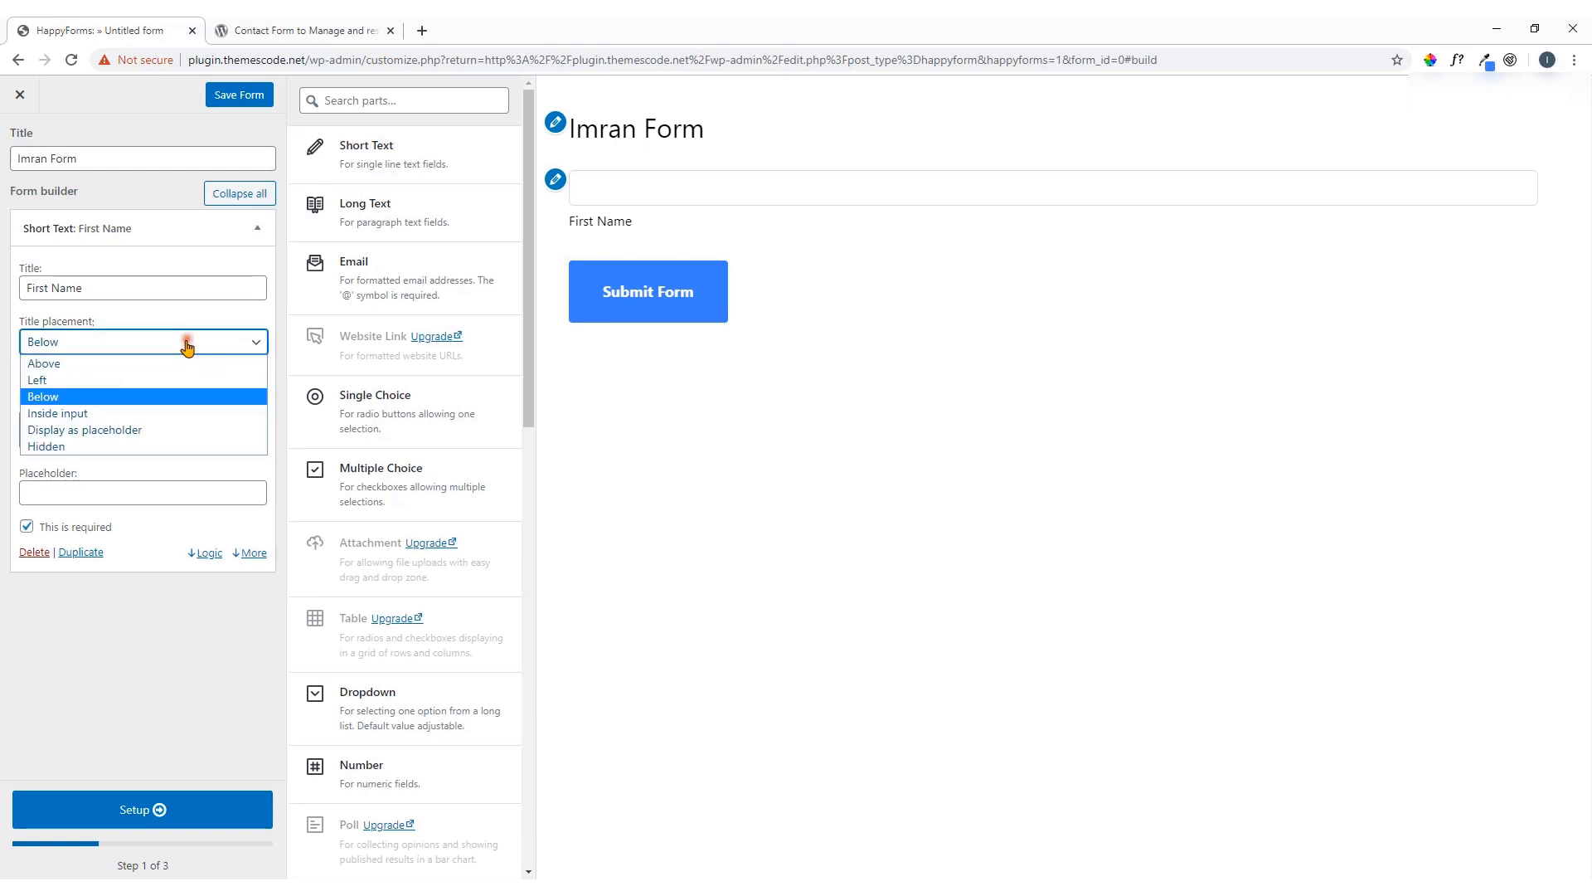
click(149, 414)
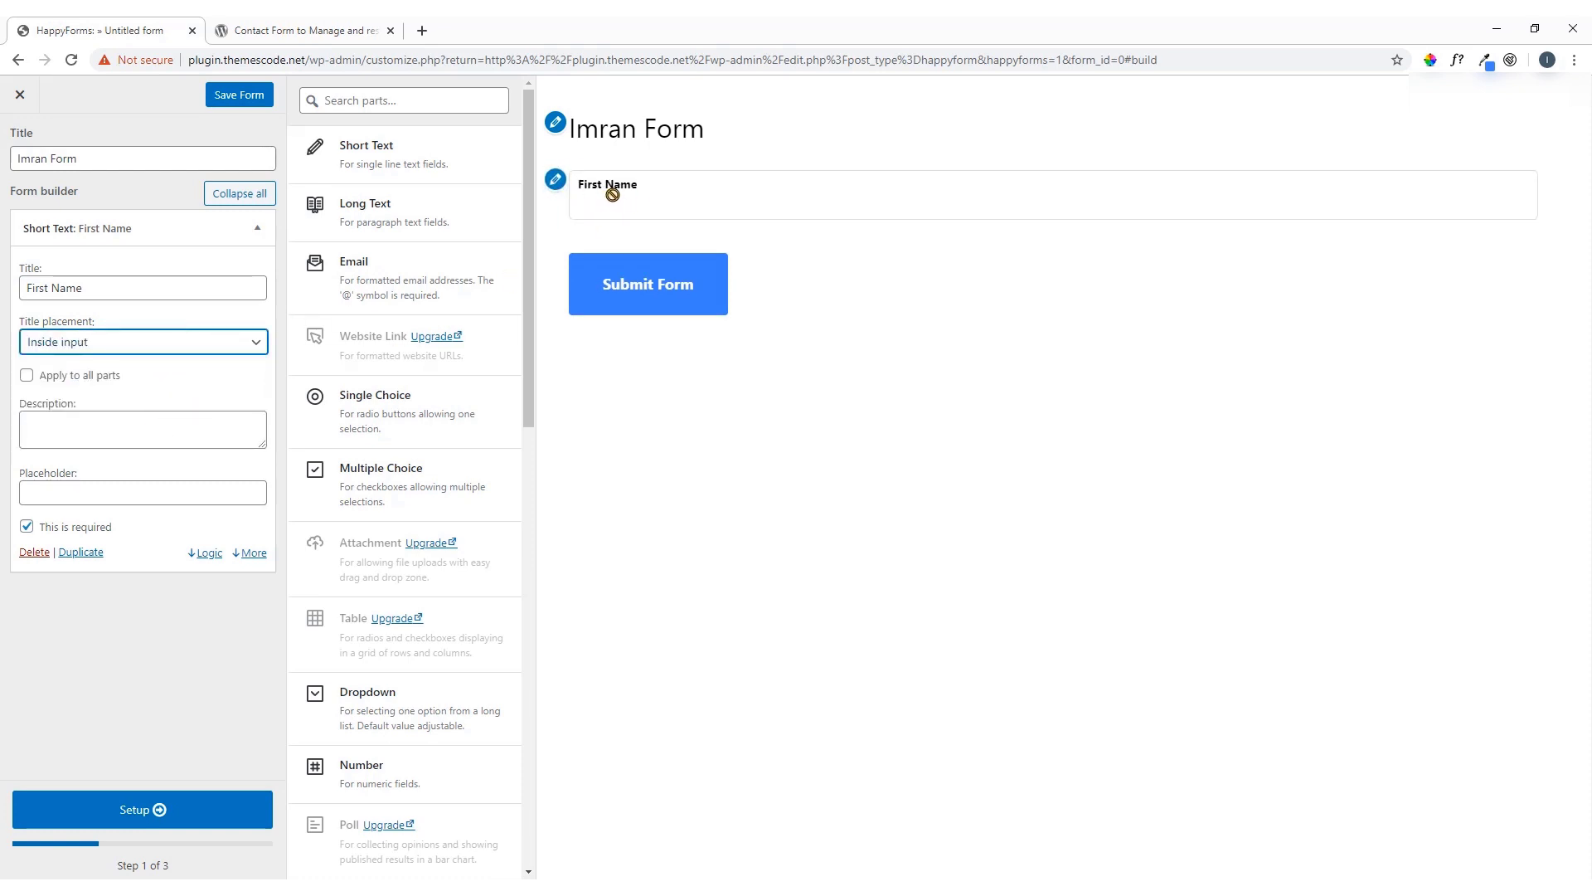
click(242, 343)
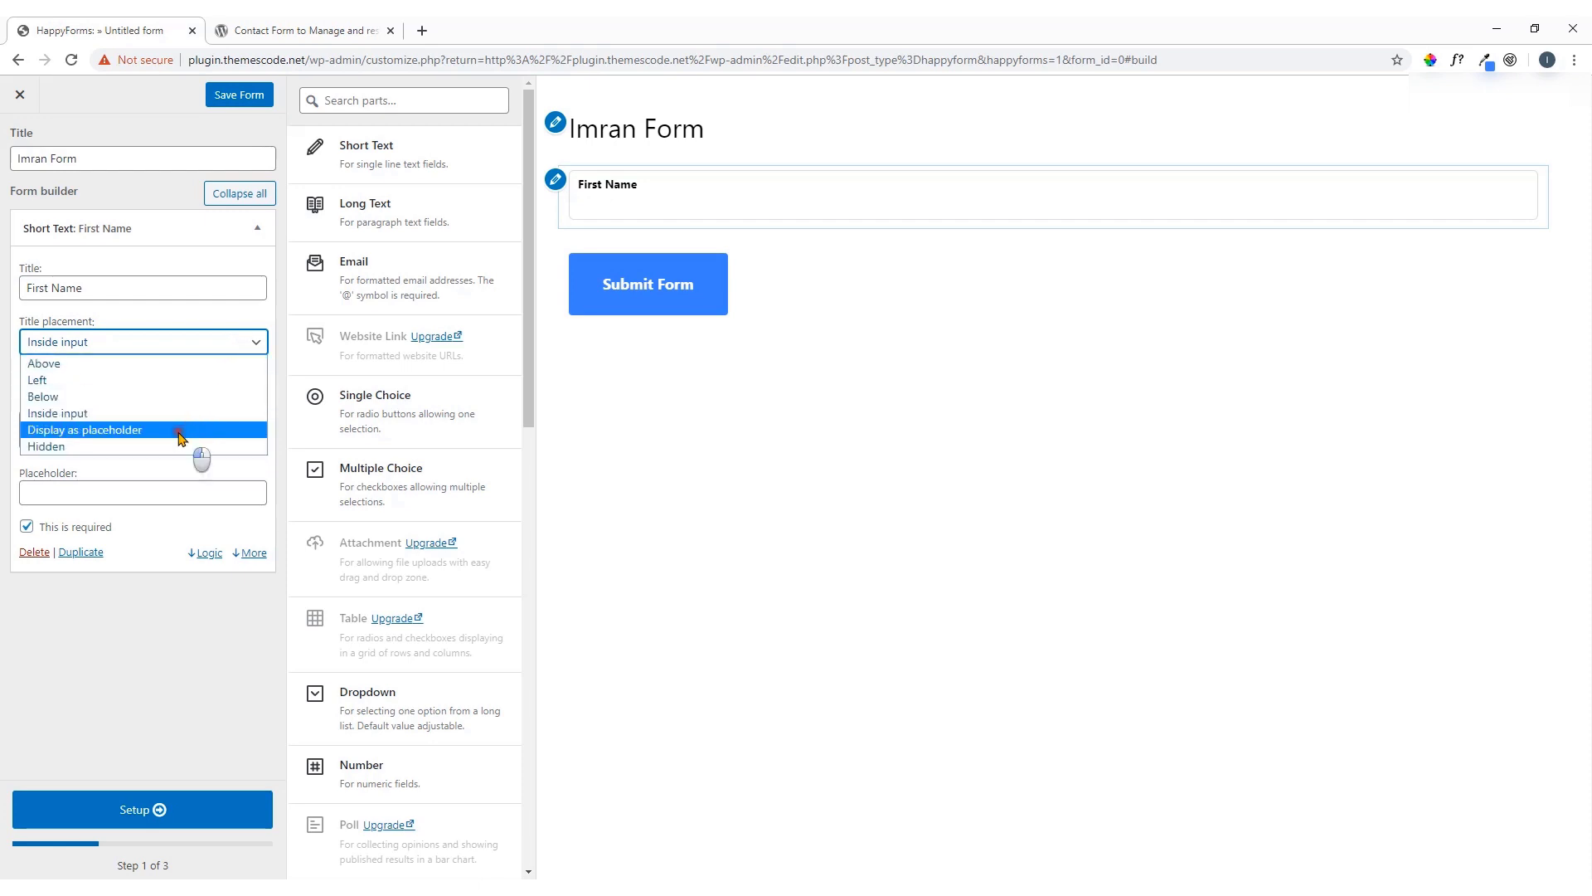
click(181, 430)
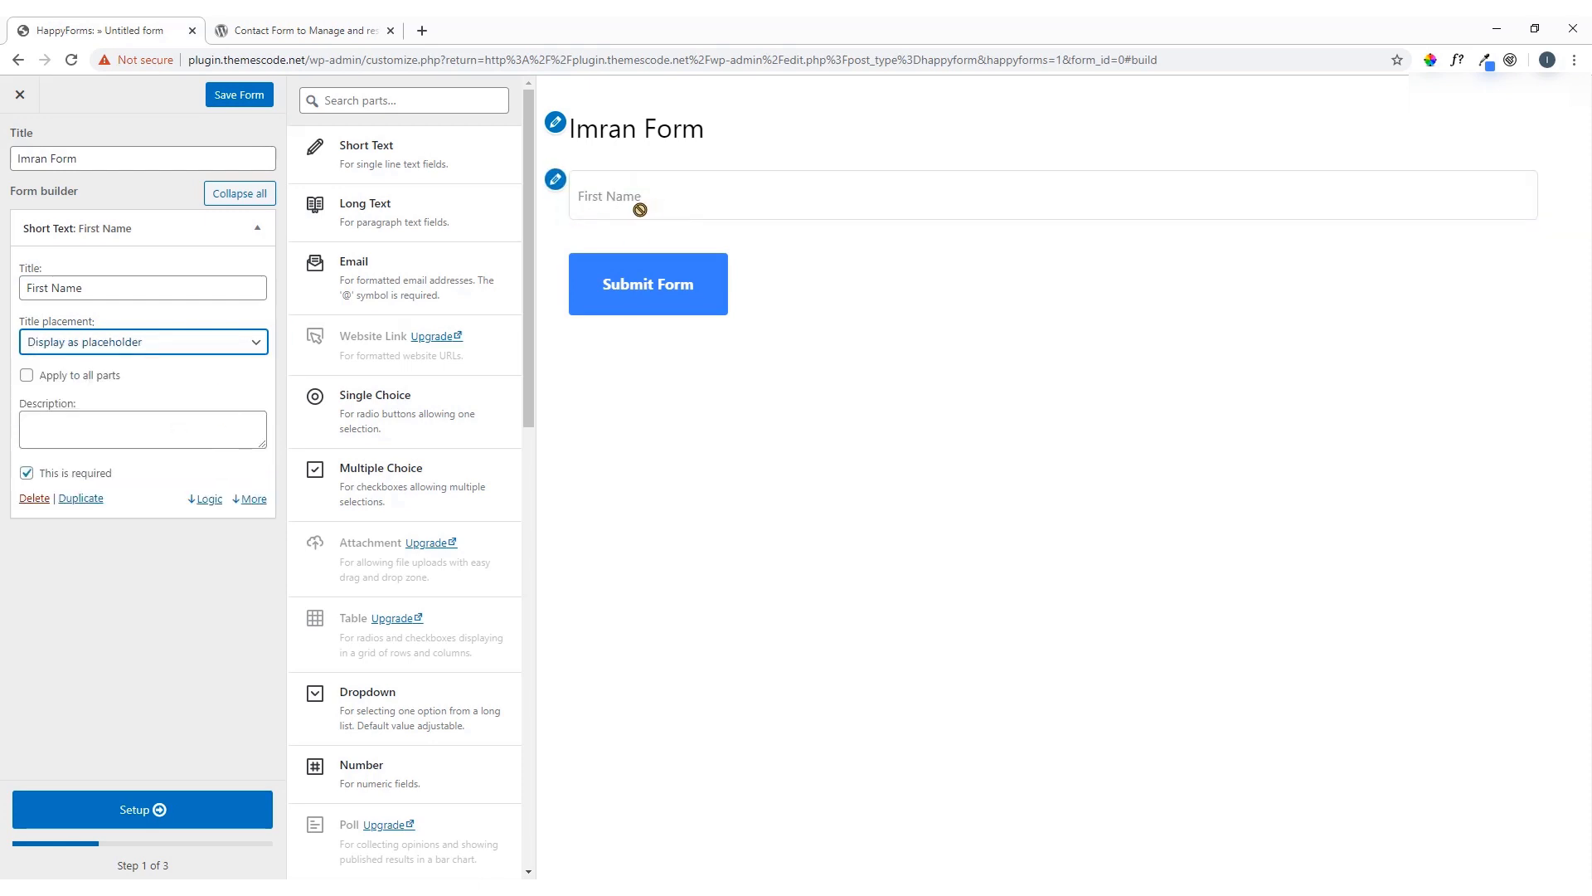
click(191, 343)
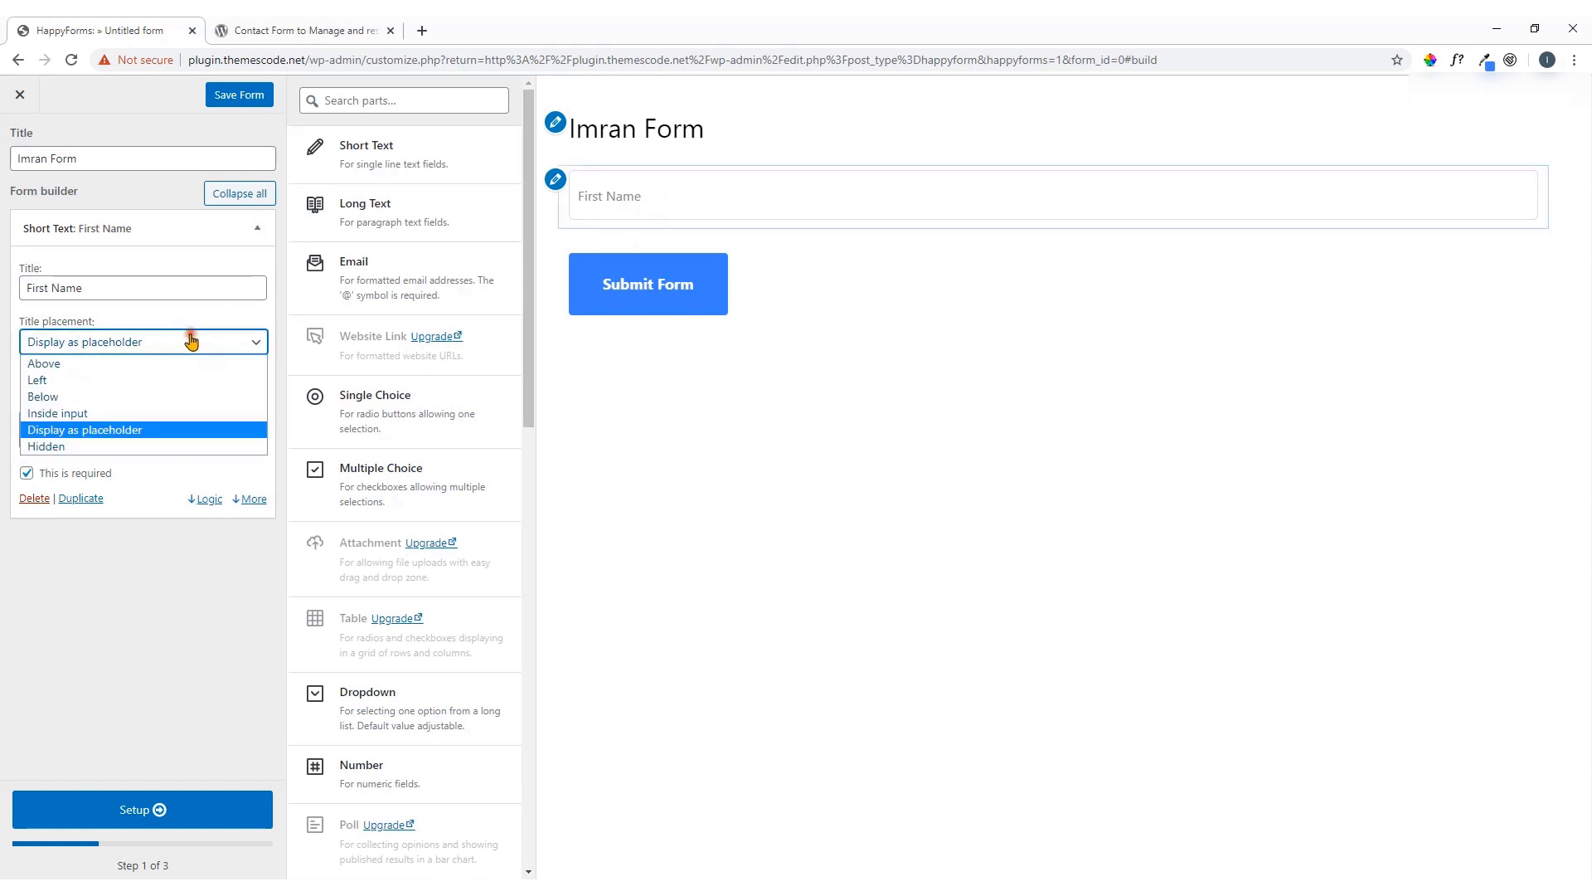
click(140, 448)
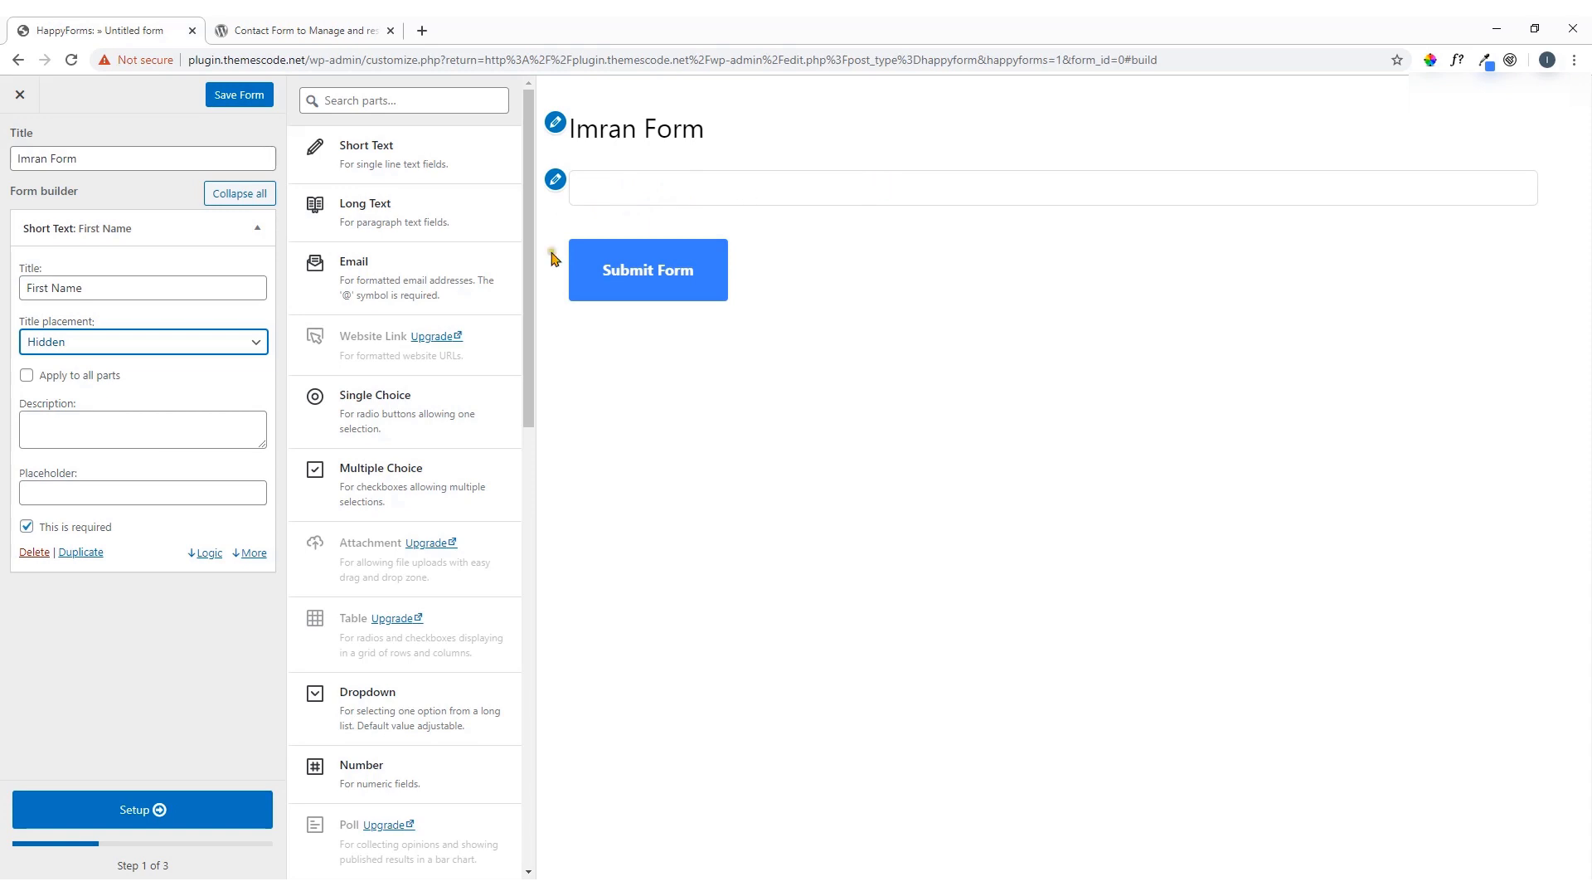
click(247, 344)
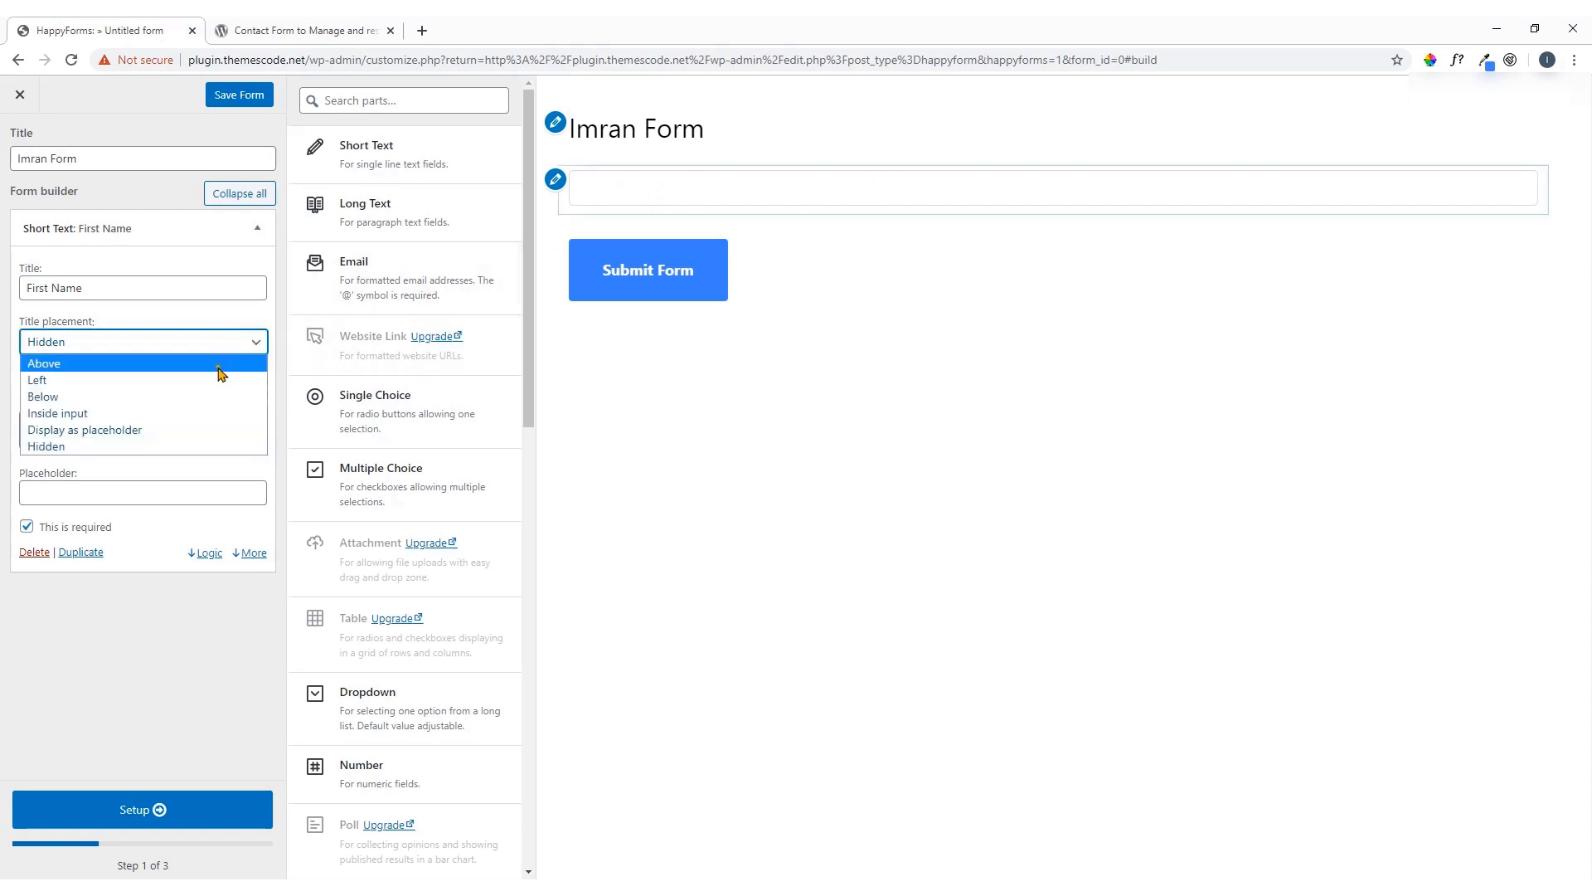
click(159, 431)
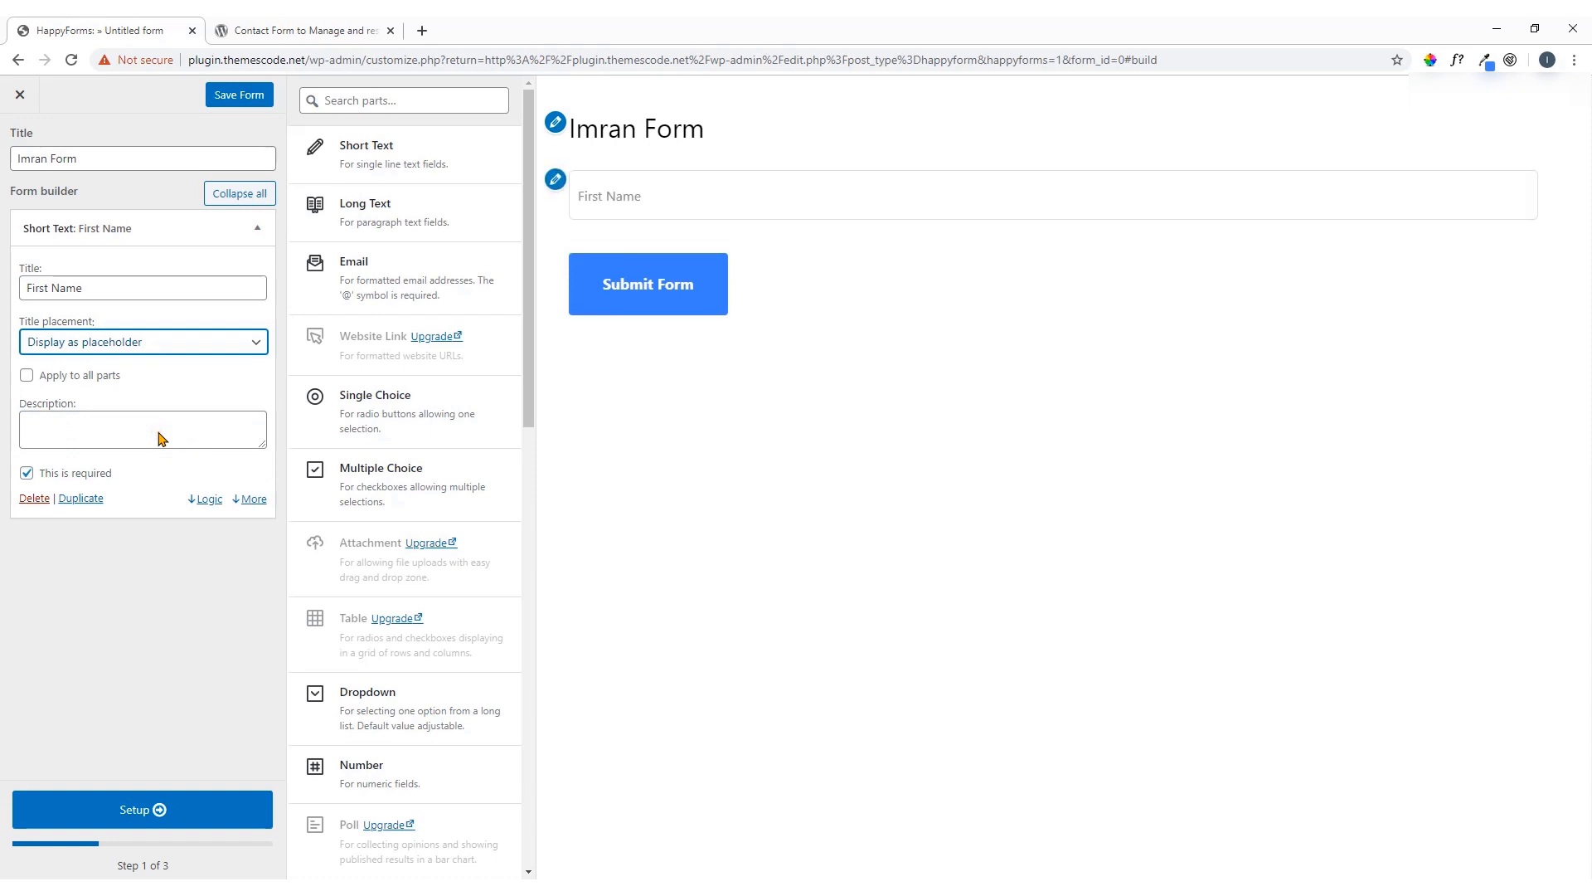
Set the First Name field's Width to Half in its More settings
click(160, 437)
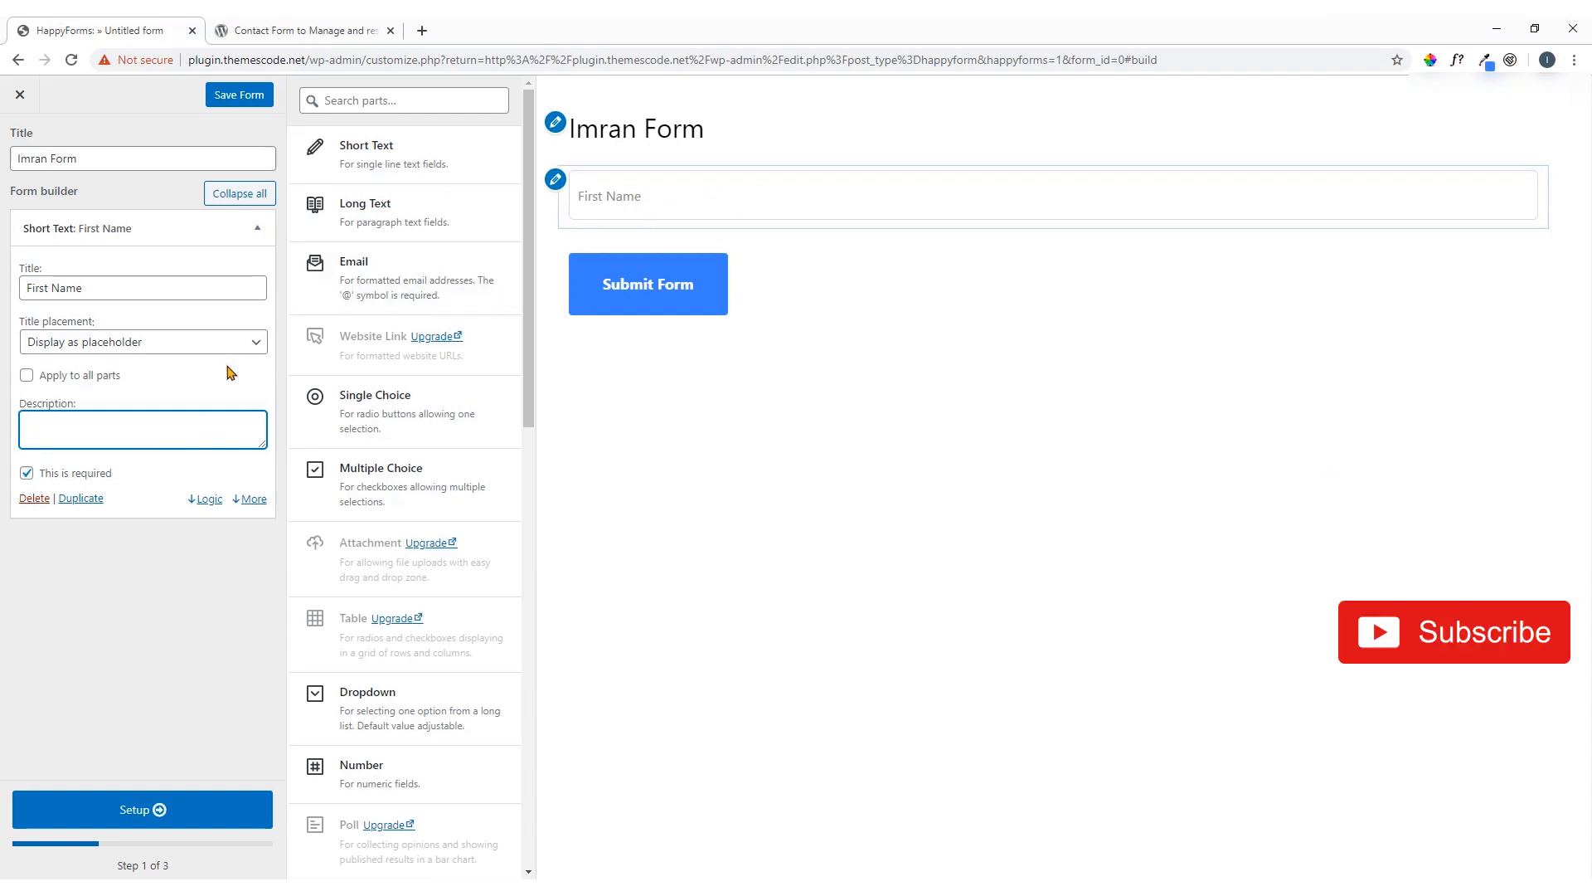
click(251, 502)
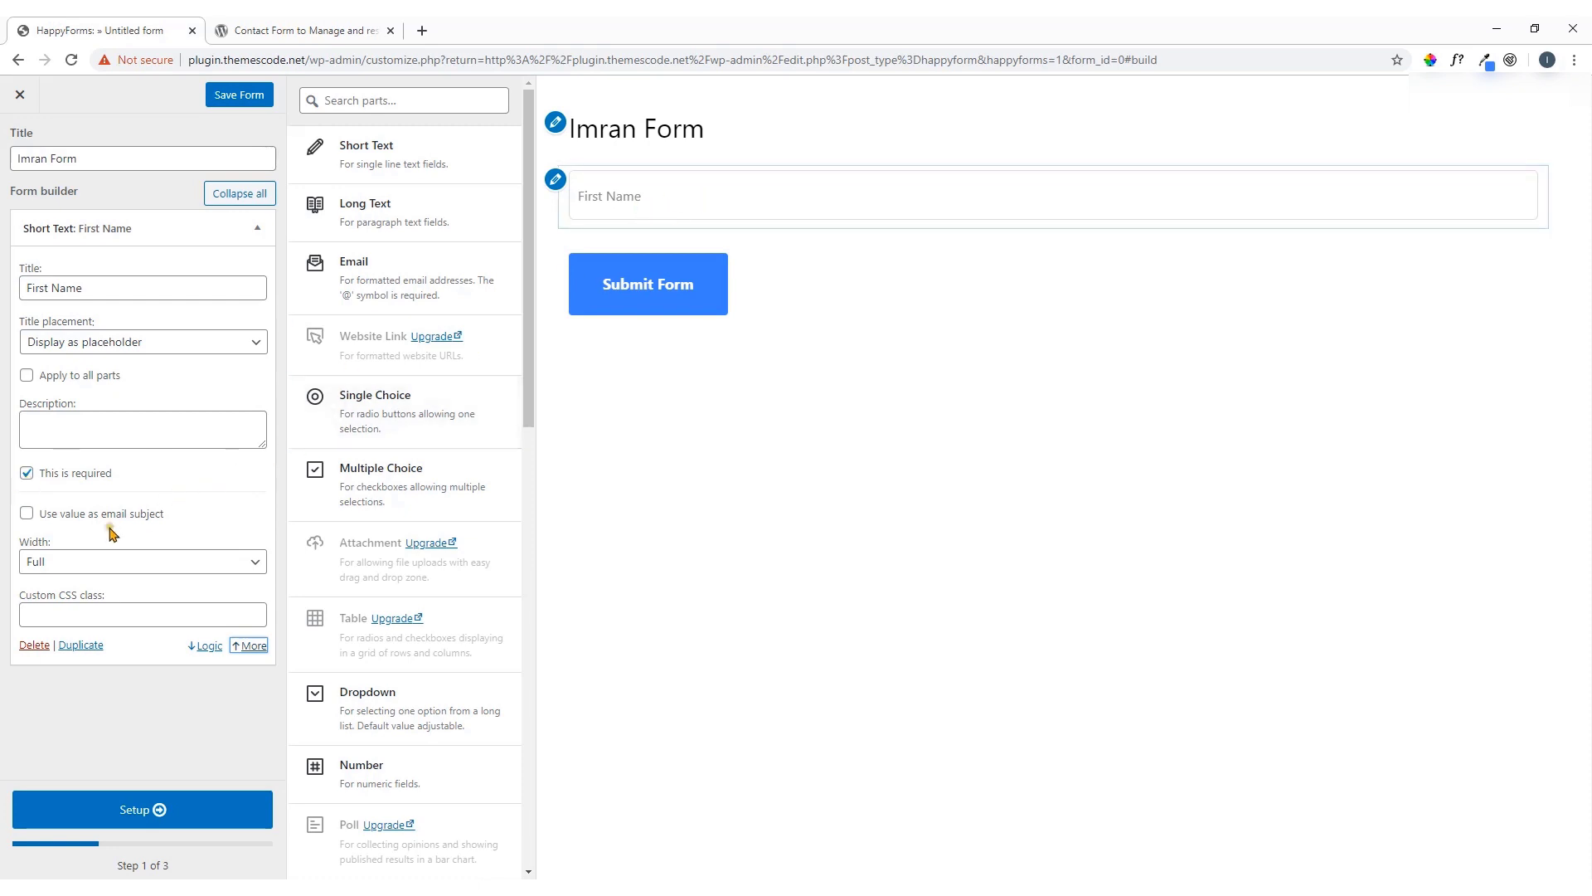
click(54, 559)
click(796, 206)
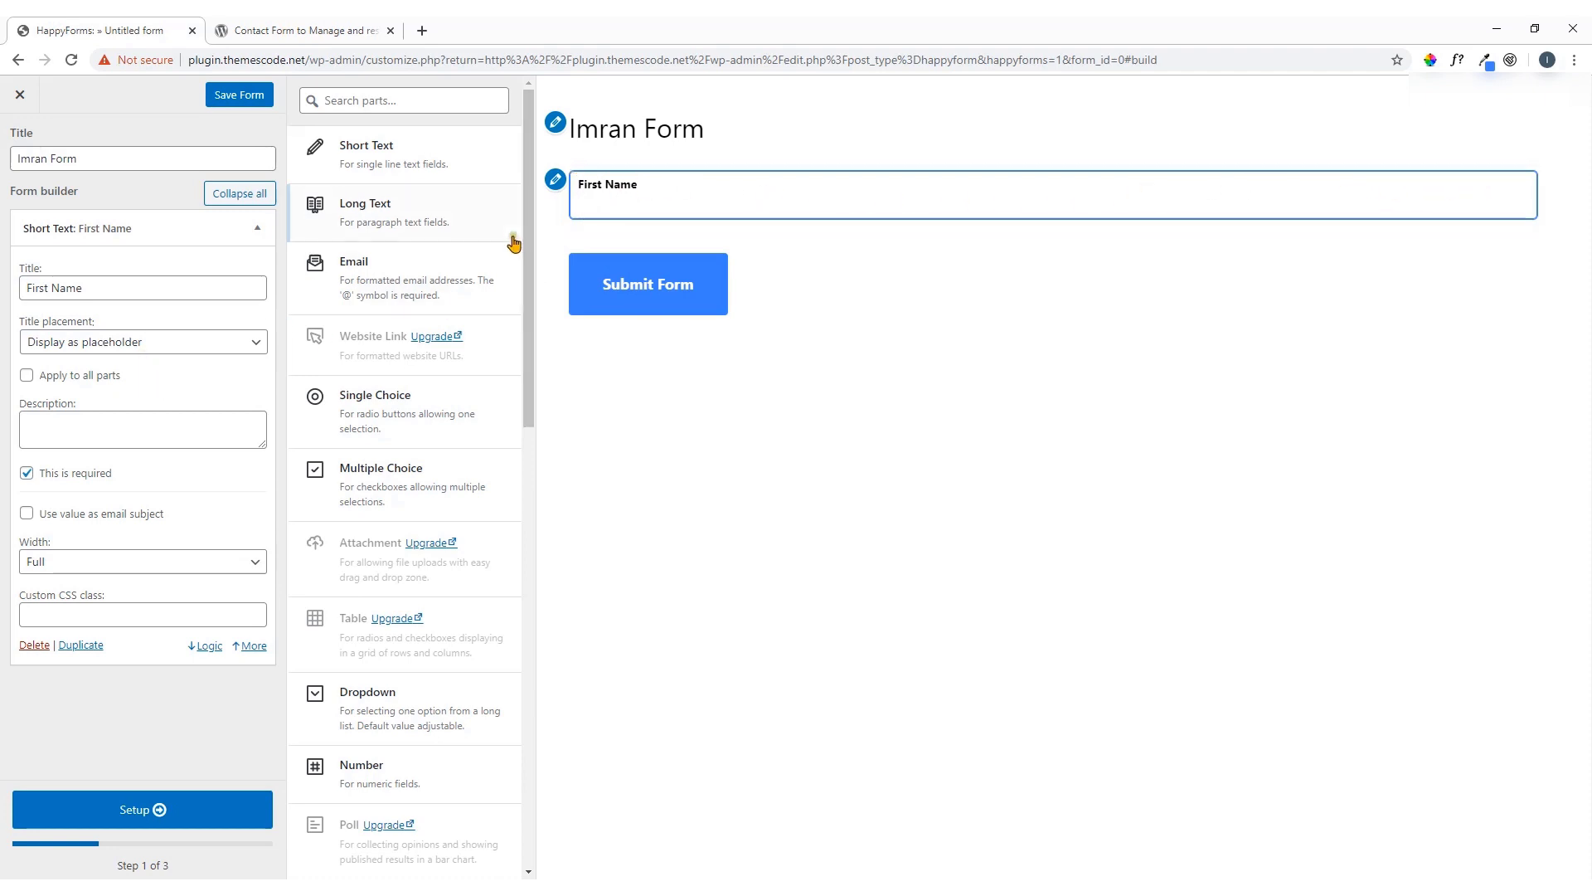
drag(475, 174, 1318, 178)
click(220, 561)
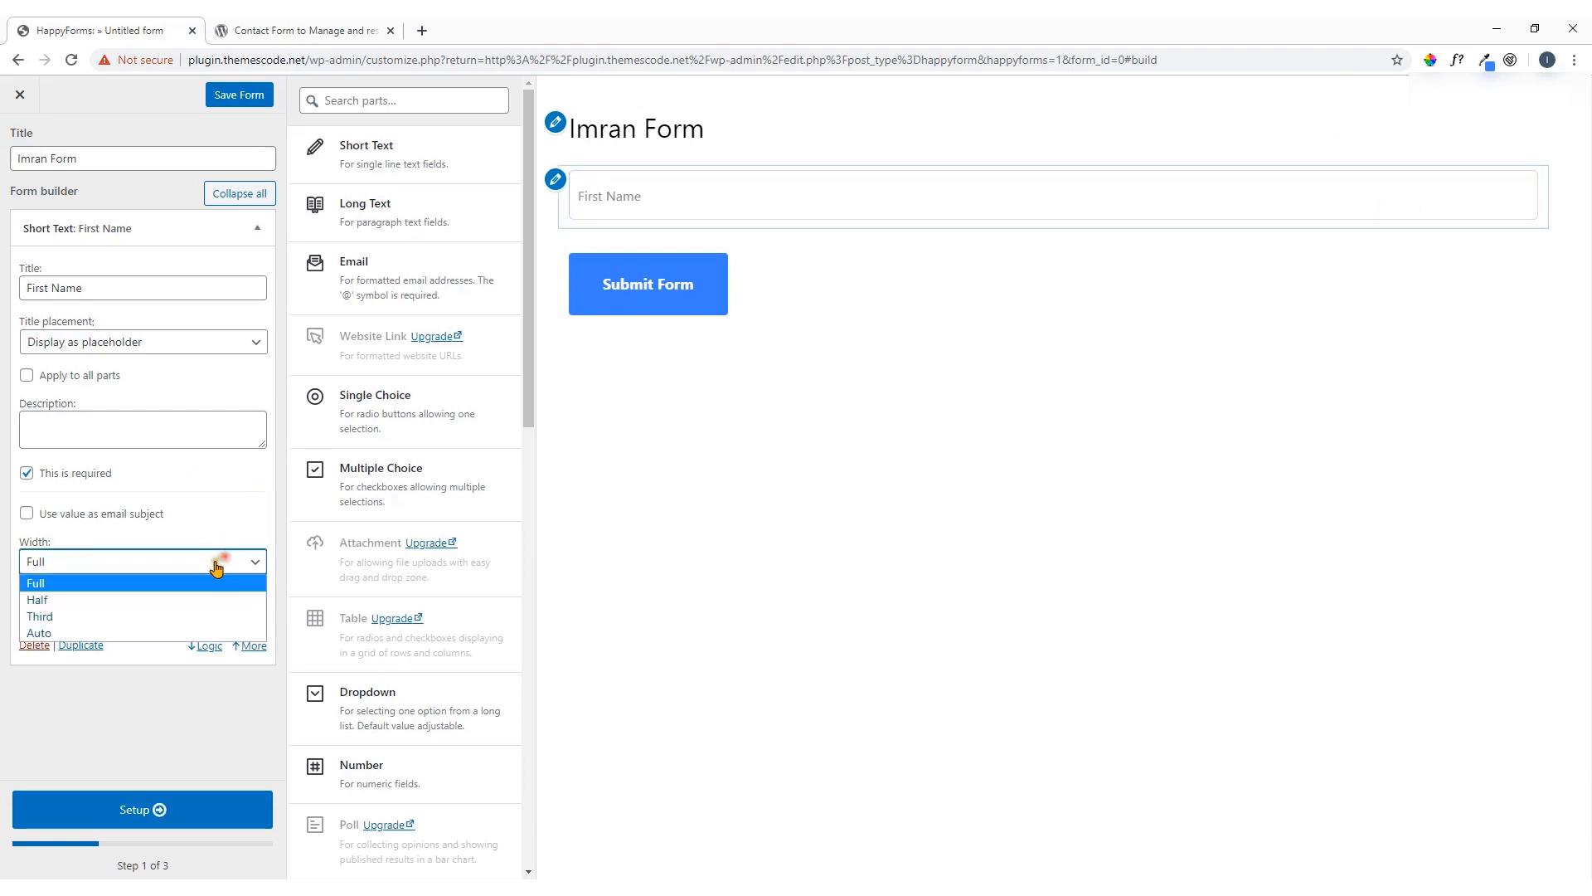
click(157, 600)
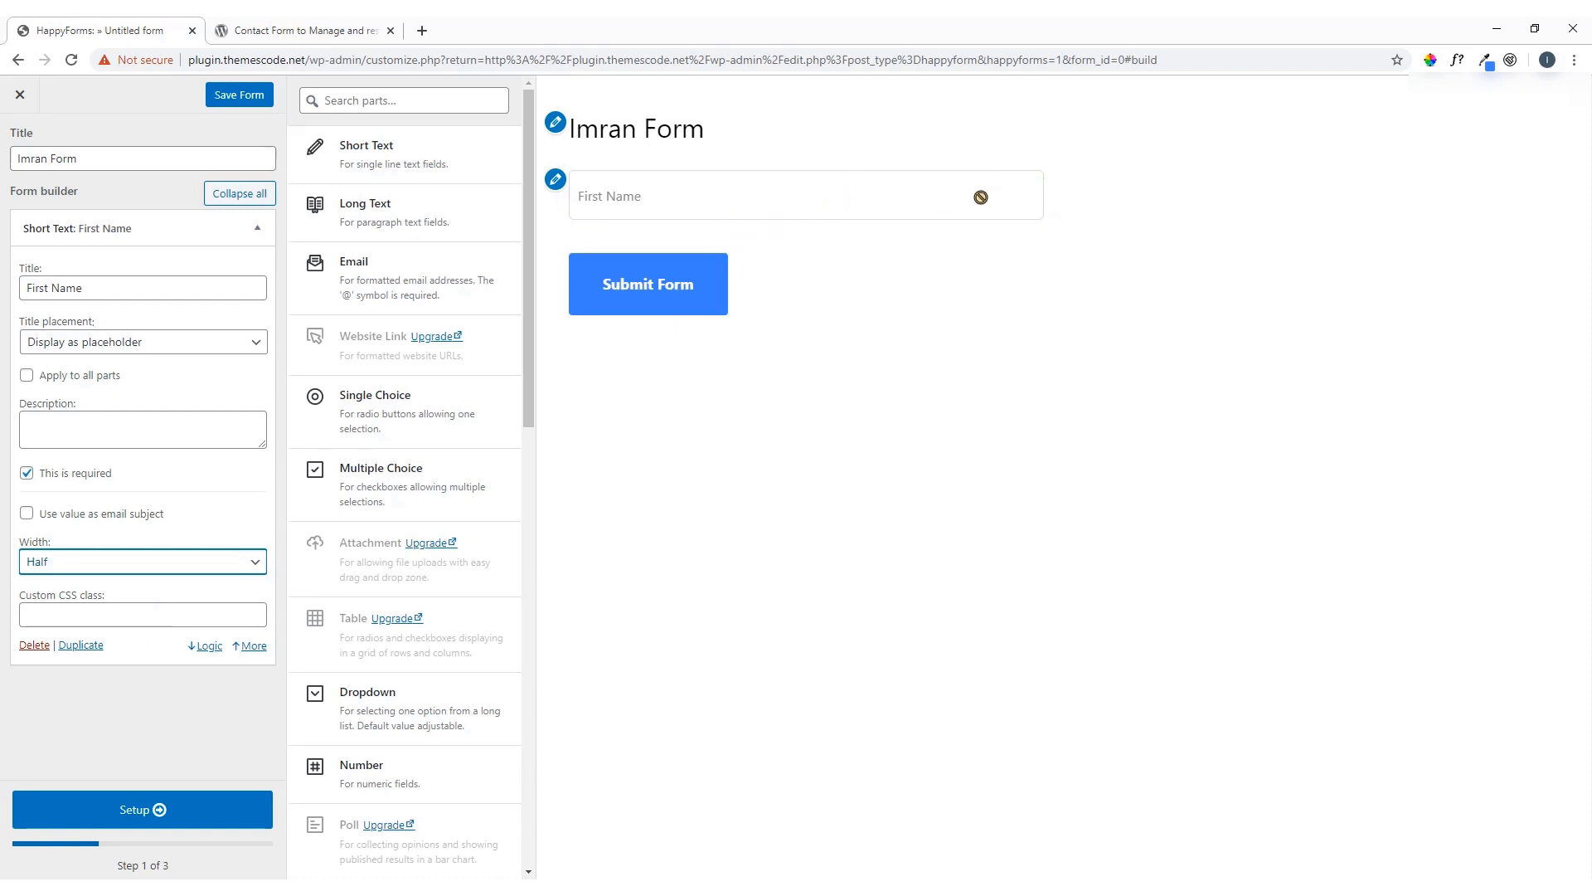
click(68, 616)
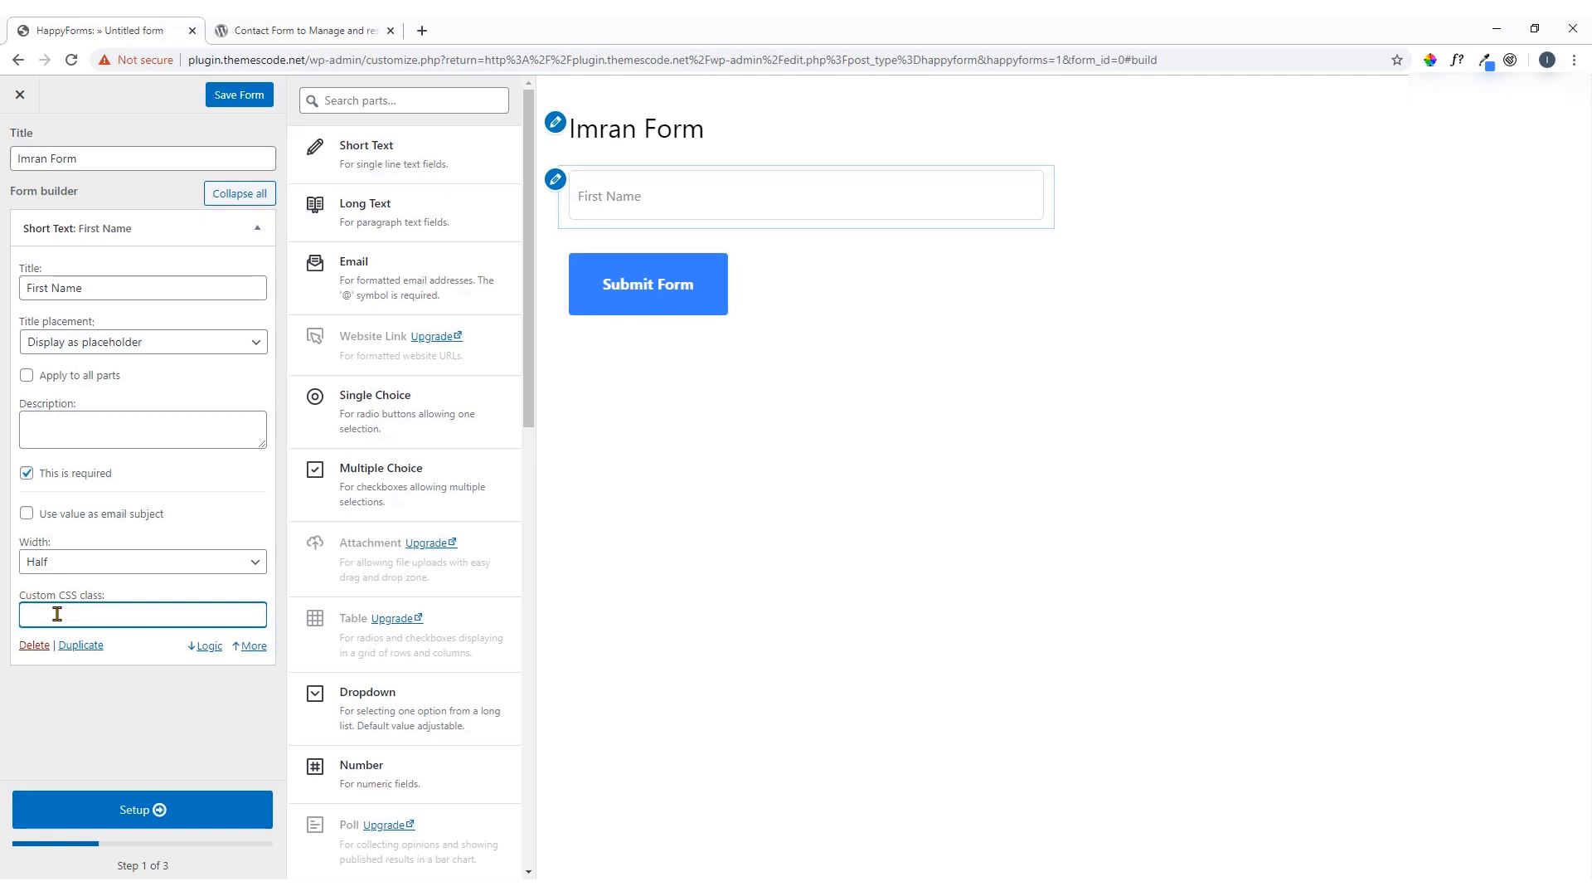
click(259, 232)
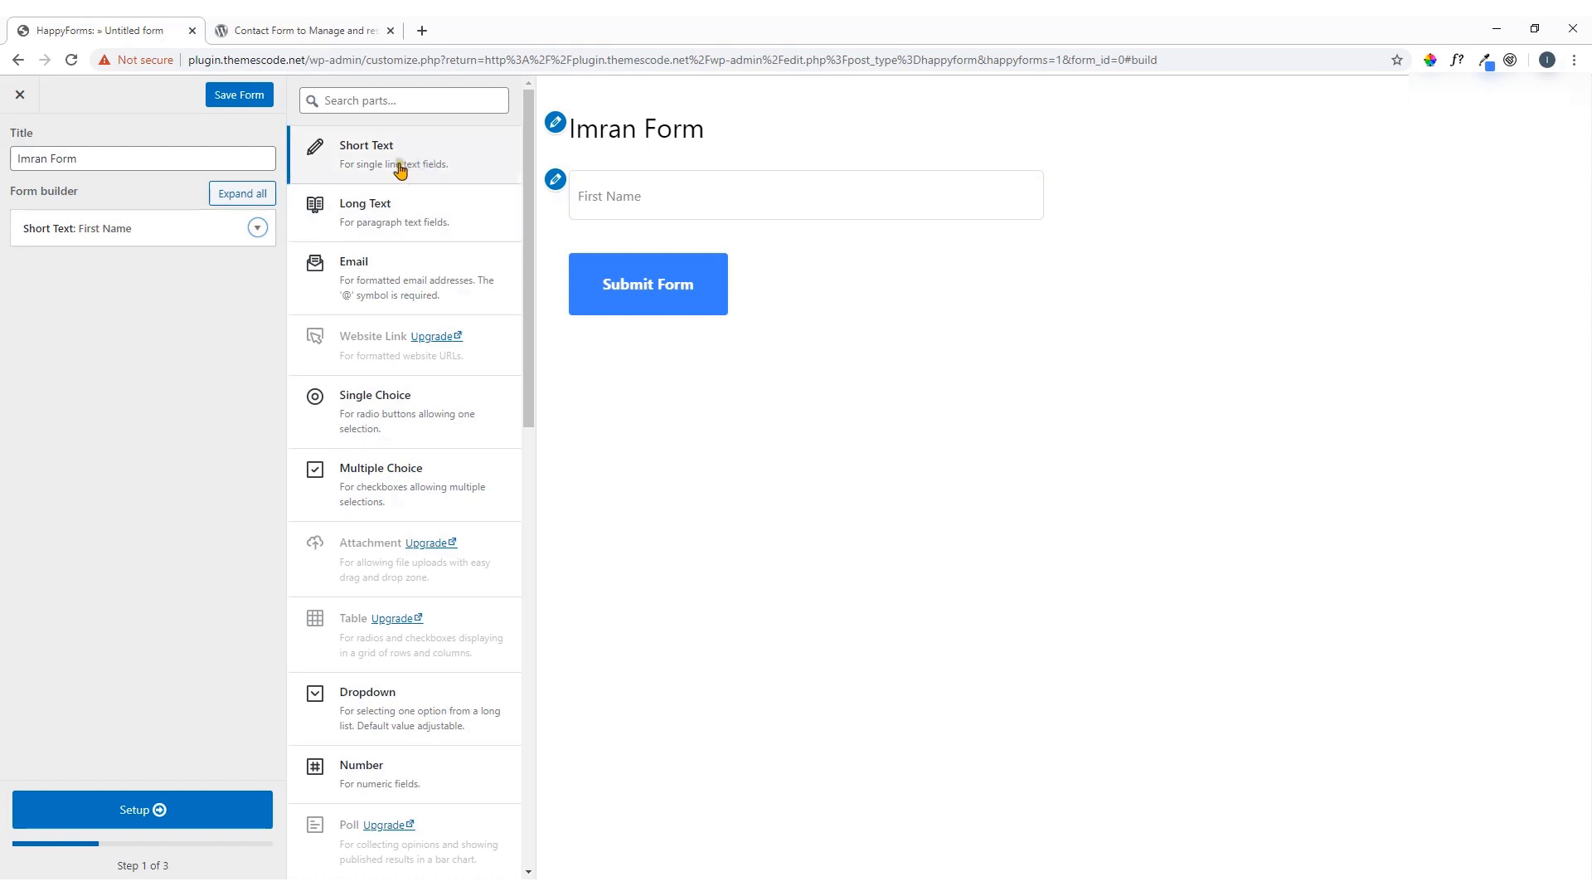
Add a Short Text field titled 'Last Name', its title displayed as placeholder
click(402, 165)
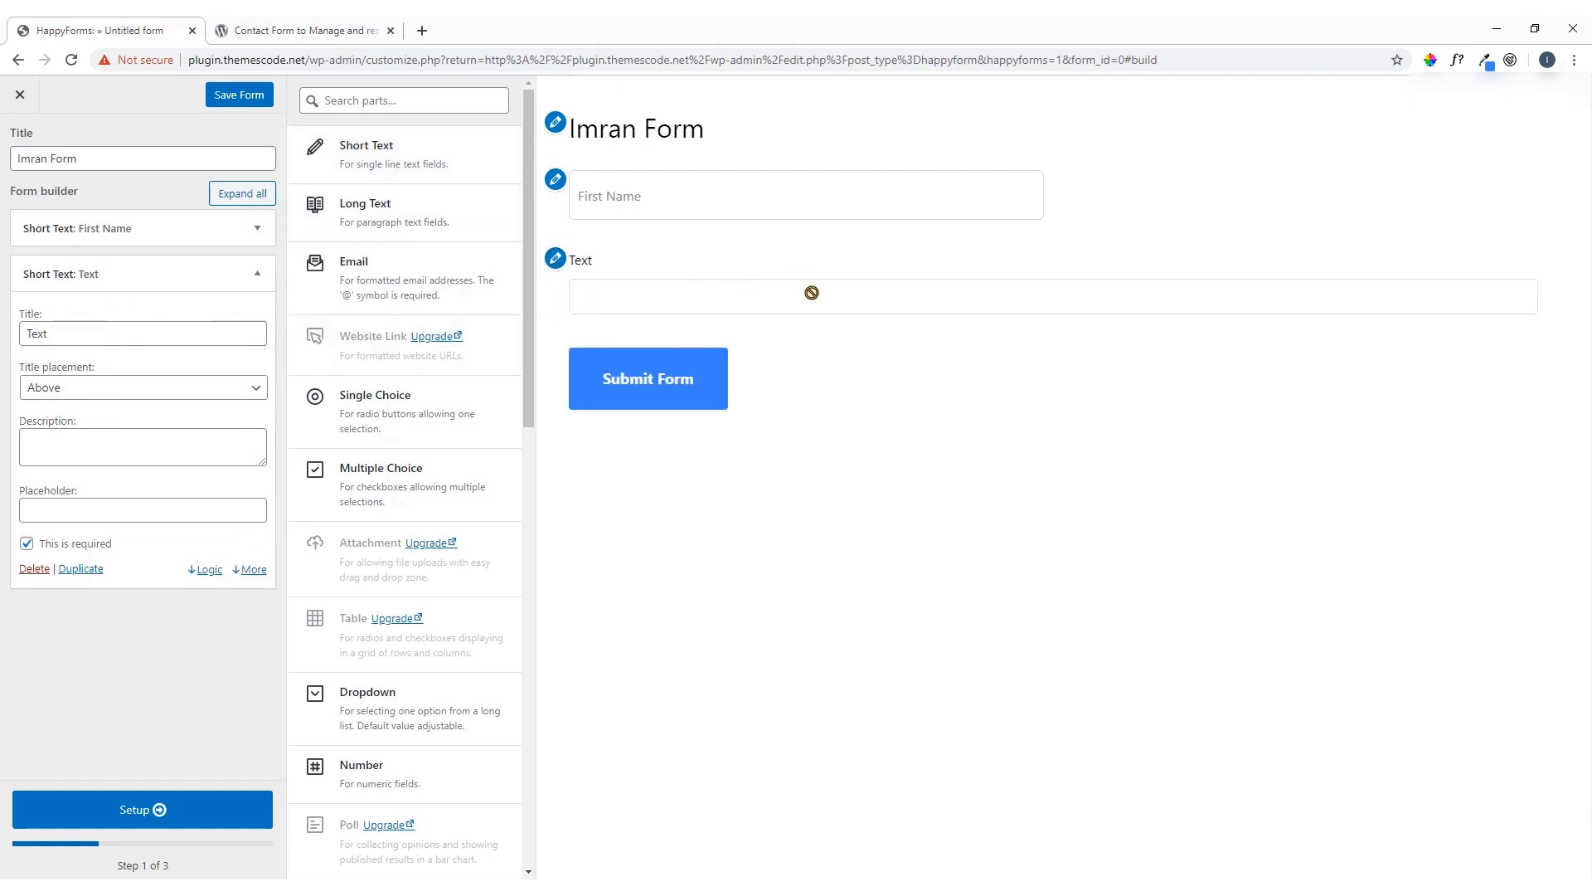
drag(67, 336, 17, 352)
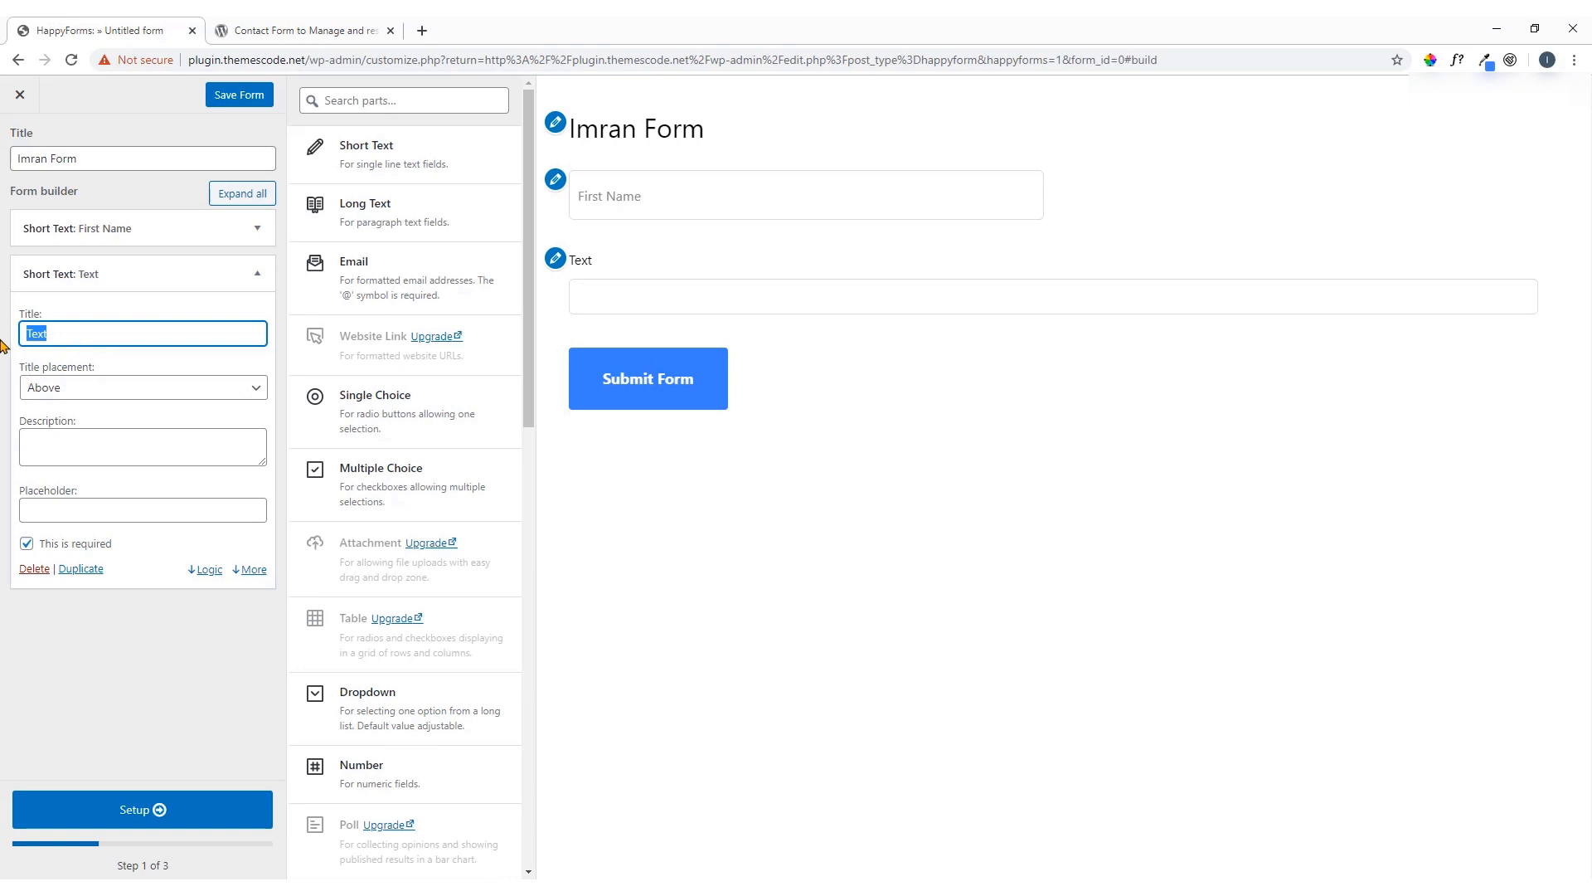
text(I)
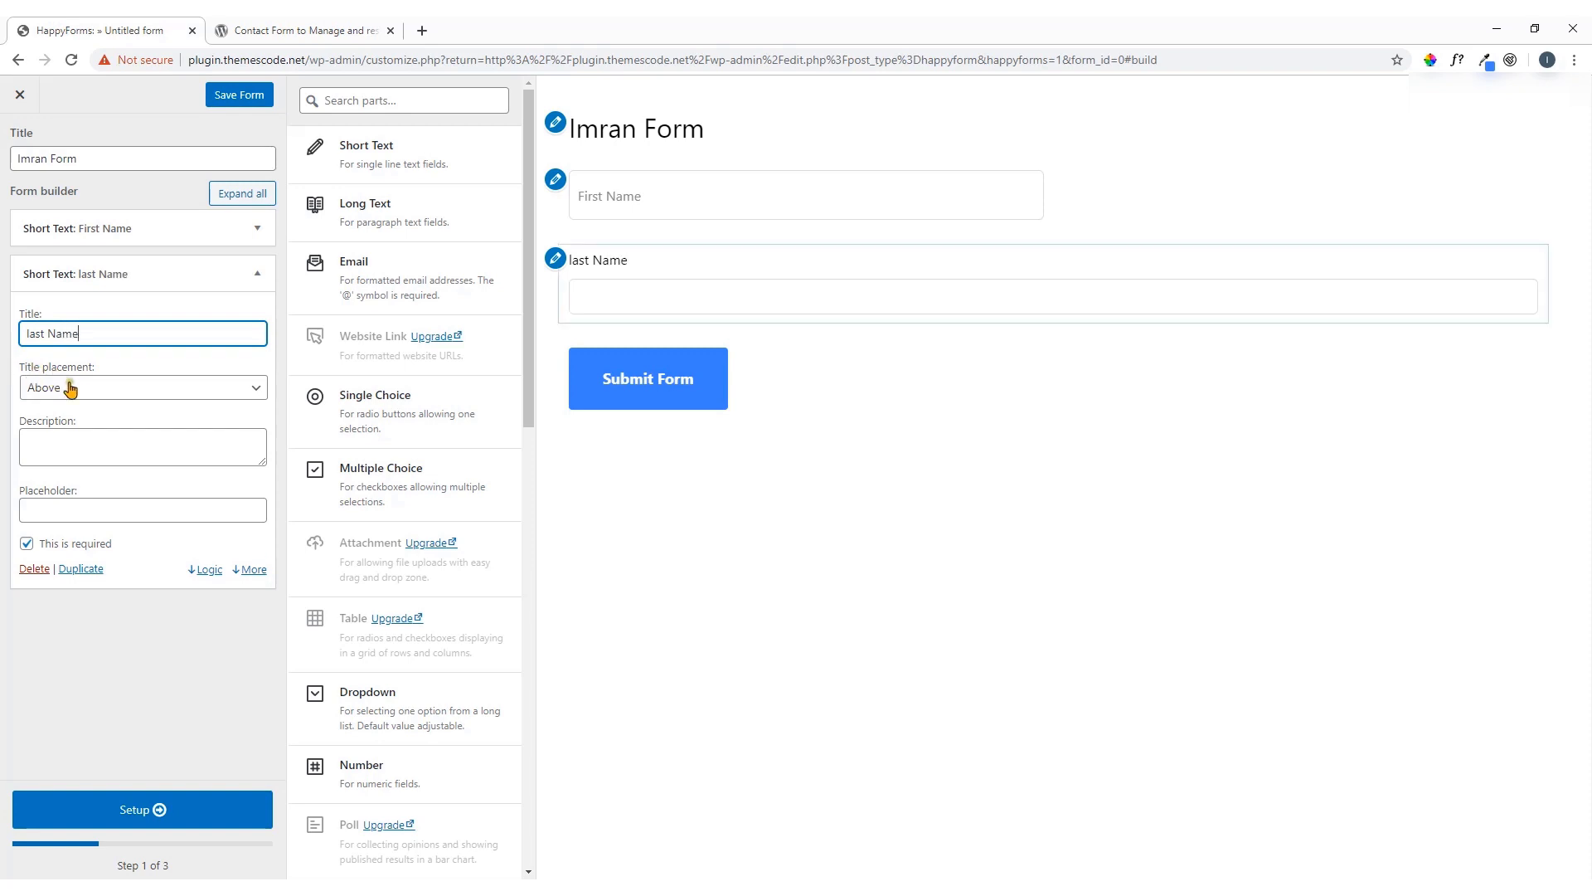
click(97, 389)
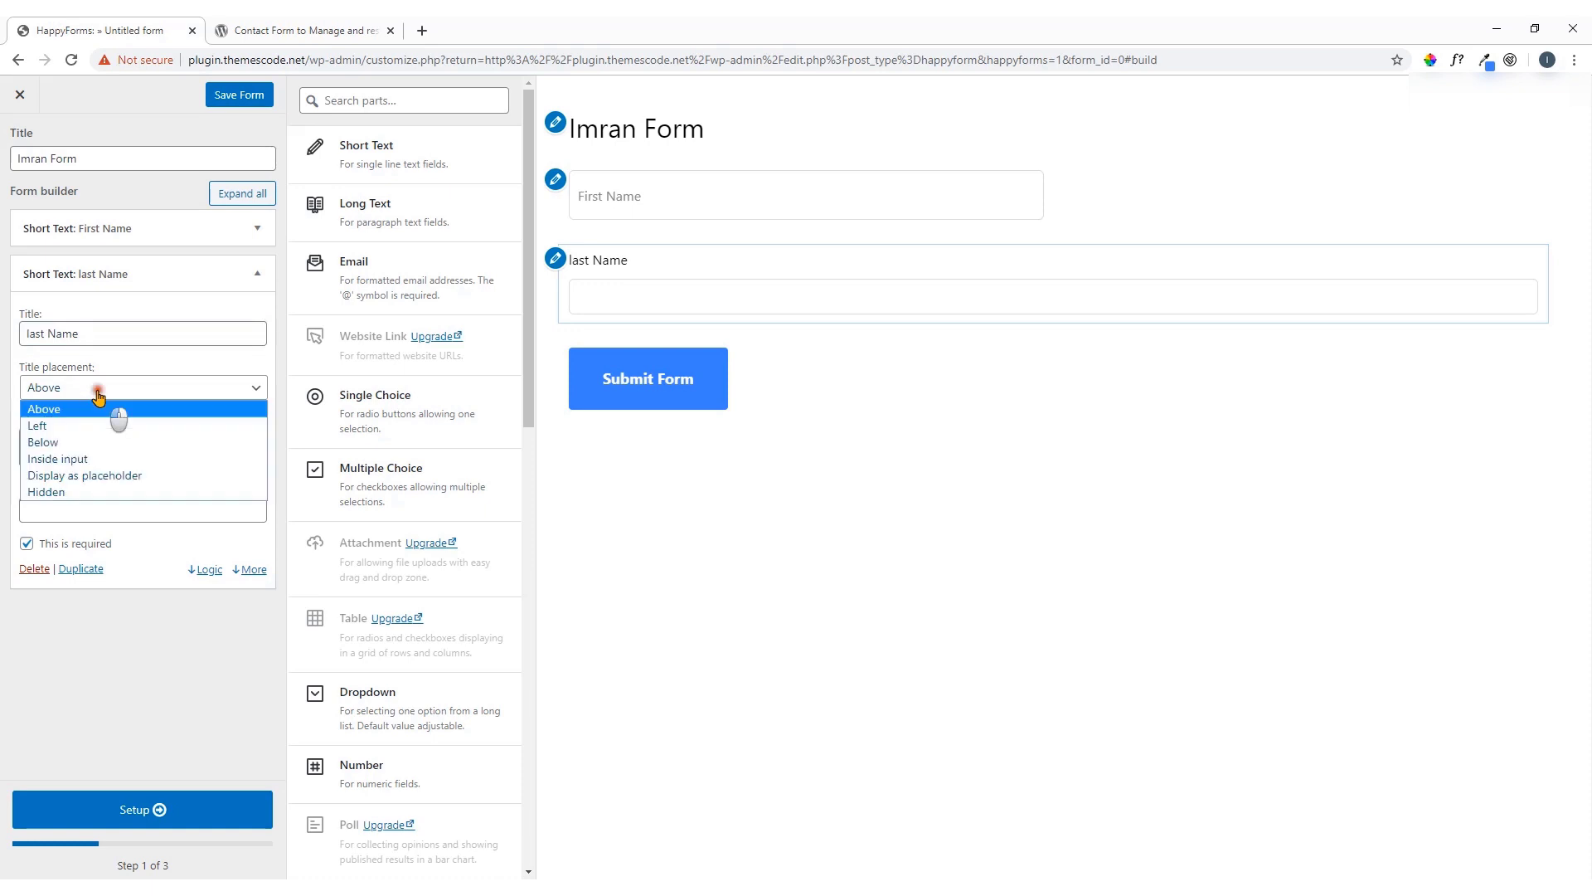
click(112, 476)
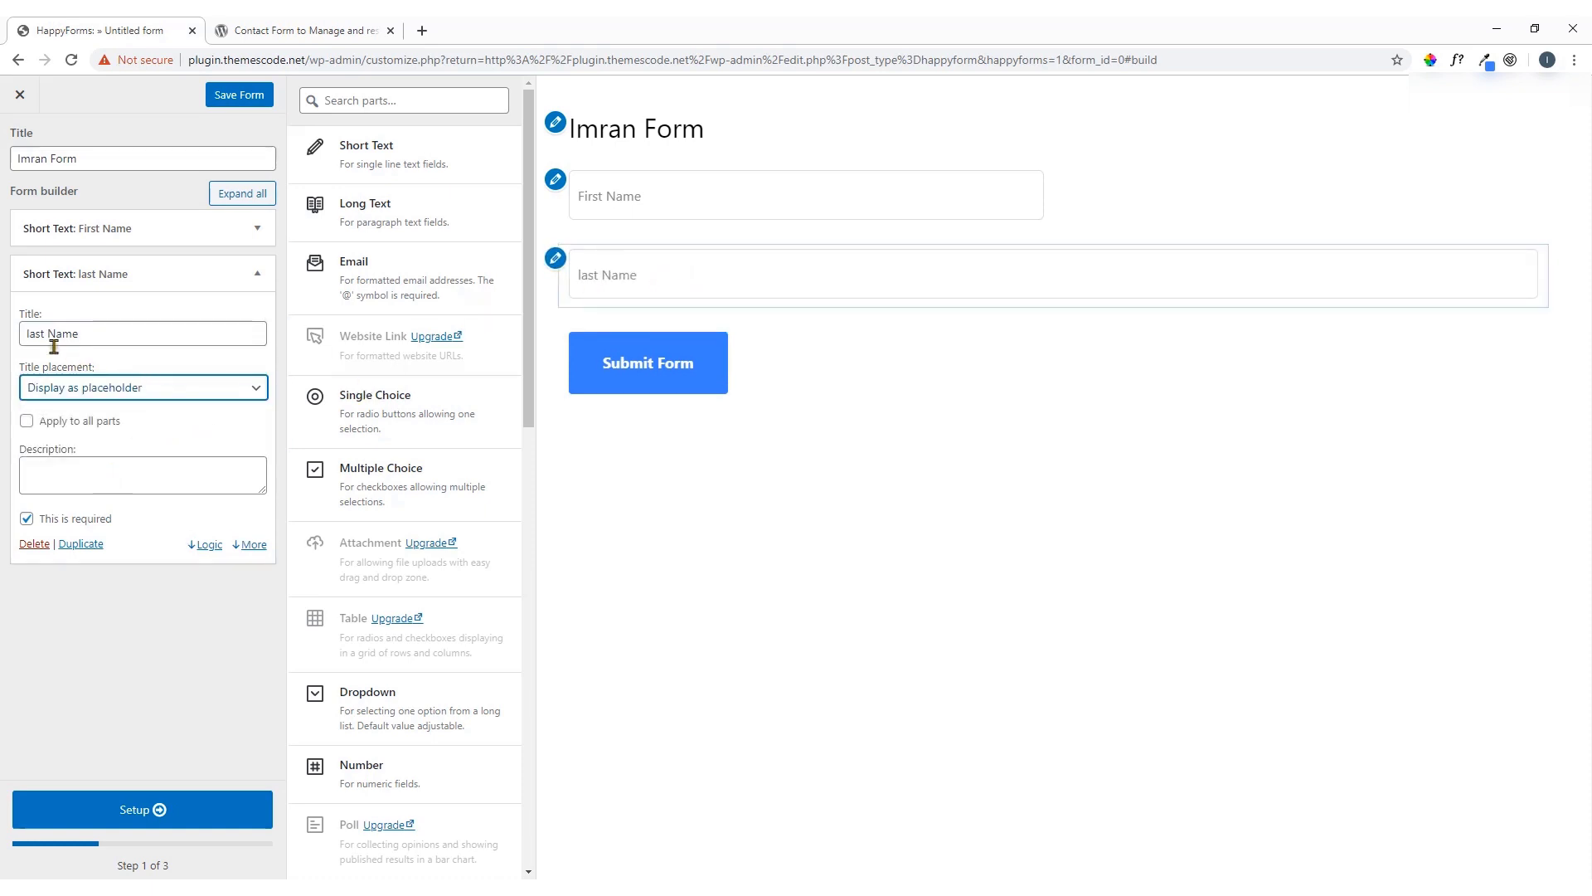
click(27, 333)
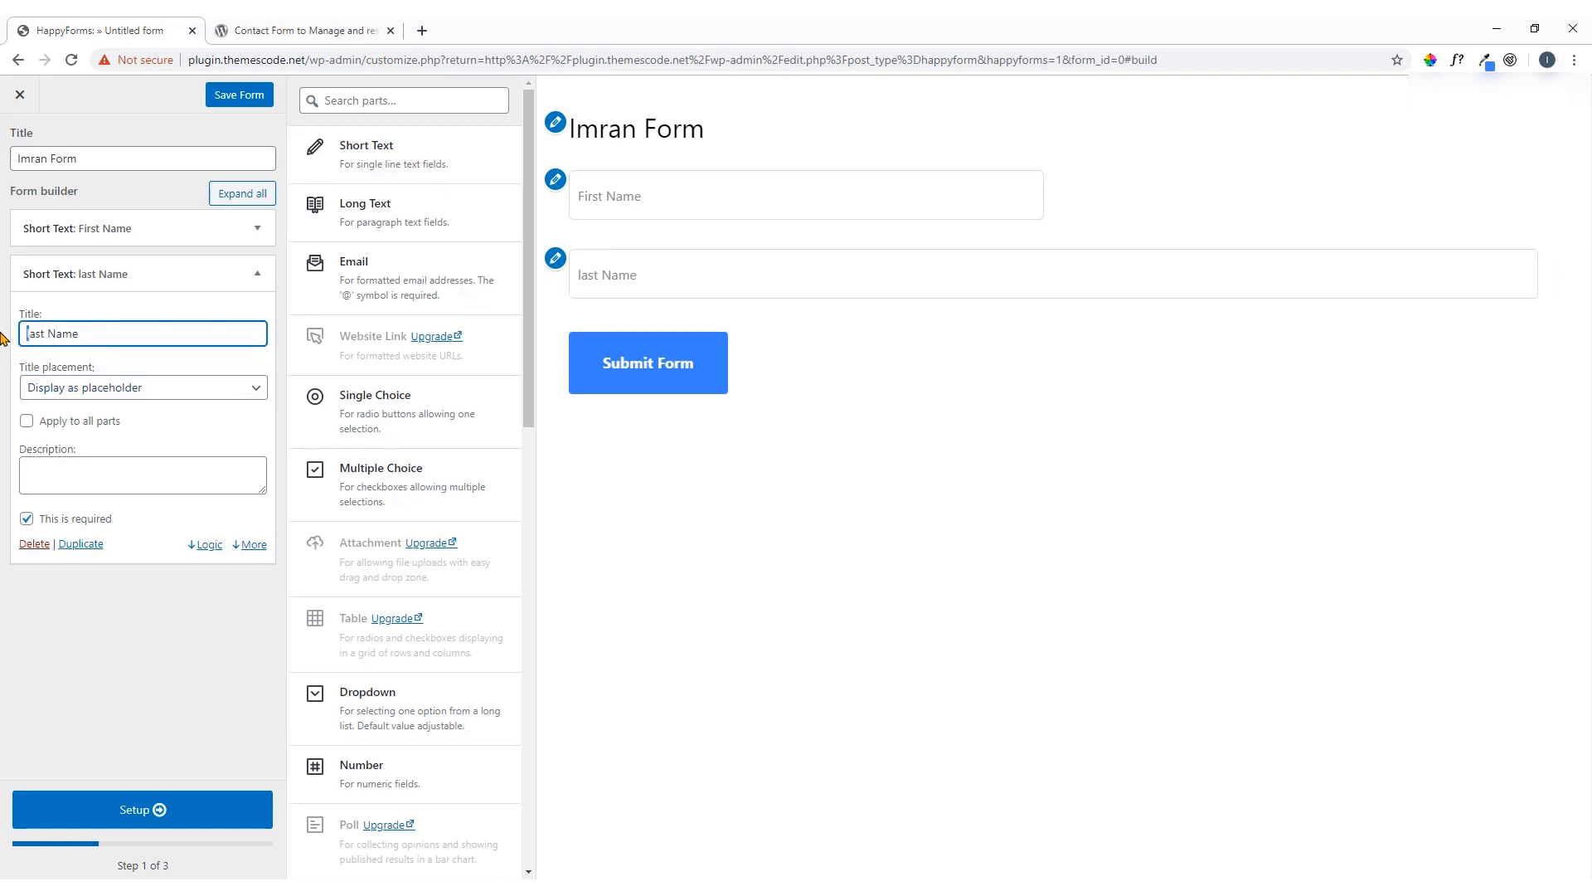
key(Delete)
text(L)
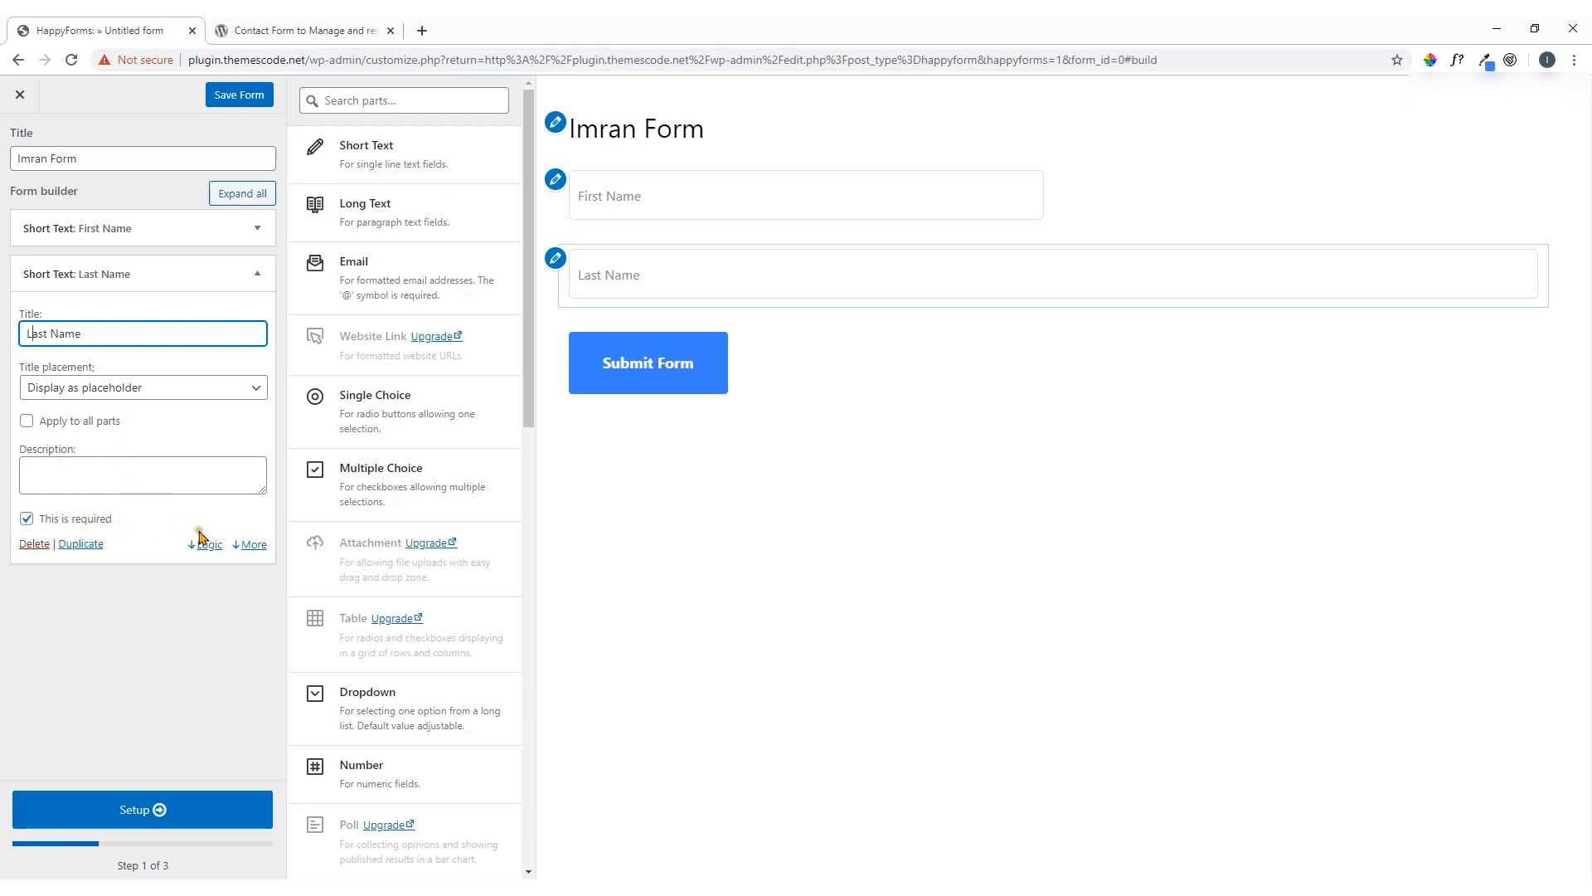
Set the Last Name field's Width to Half so it sits beside First Name
click(248, 546)
click(157, 610)
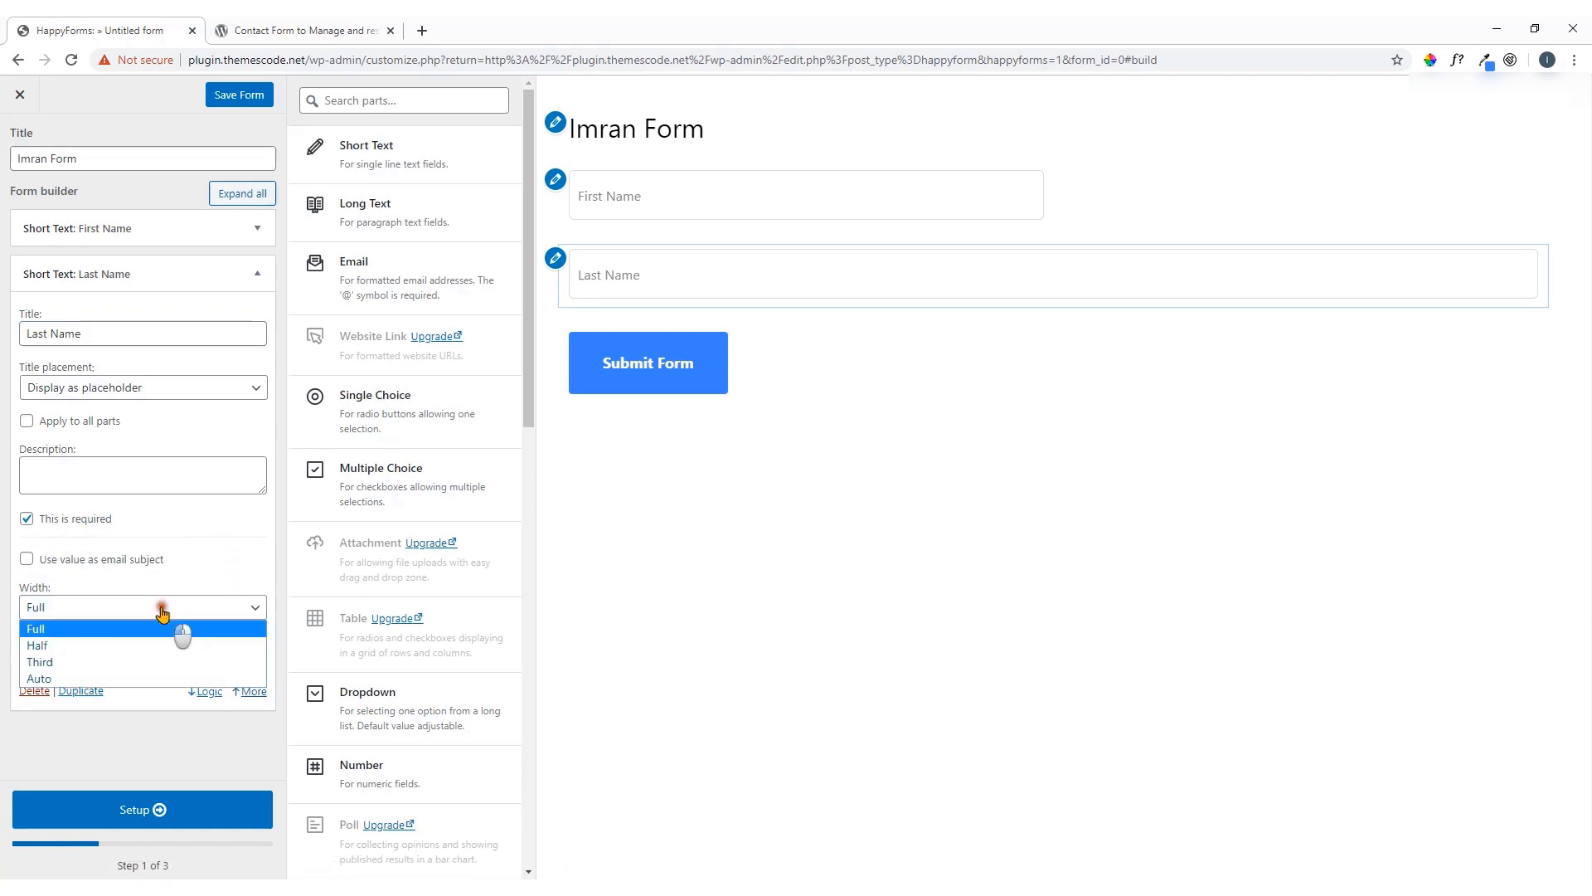
click(135, 643)
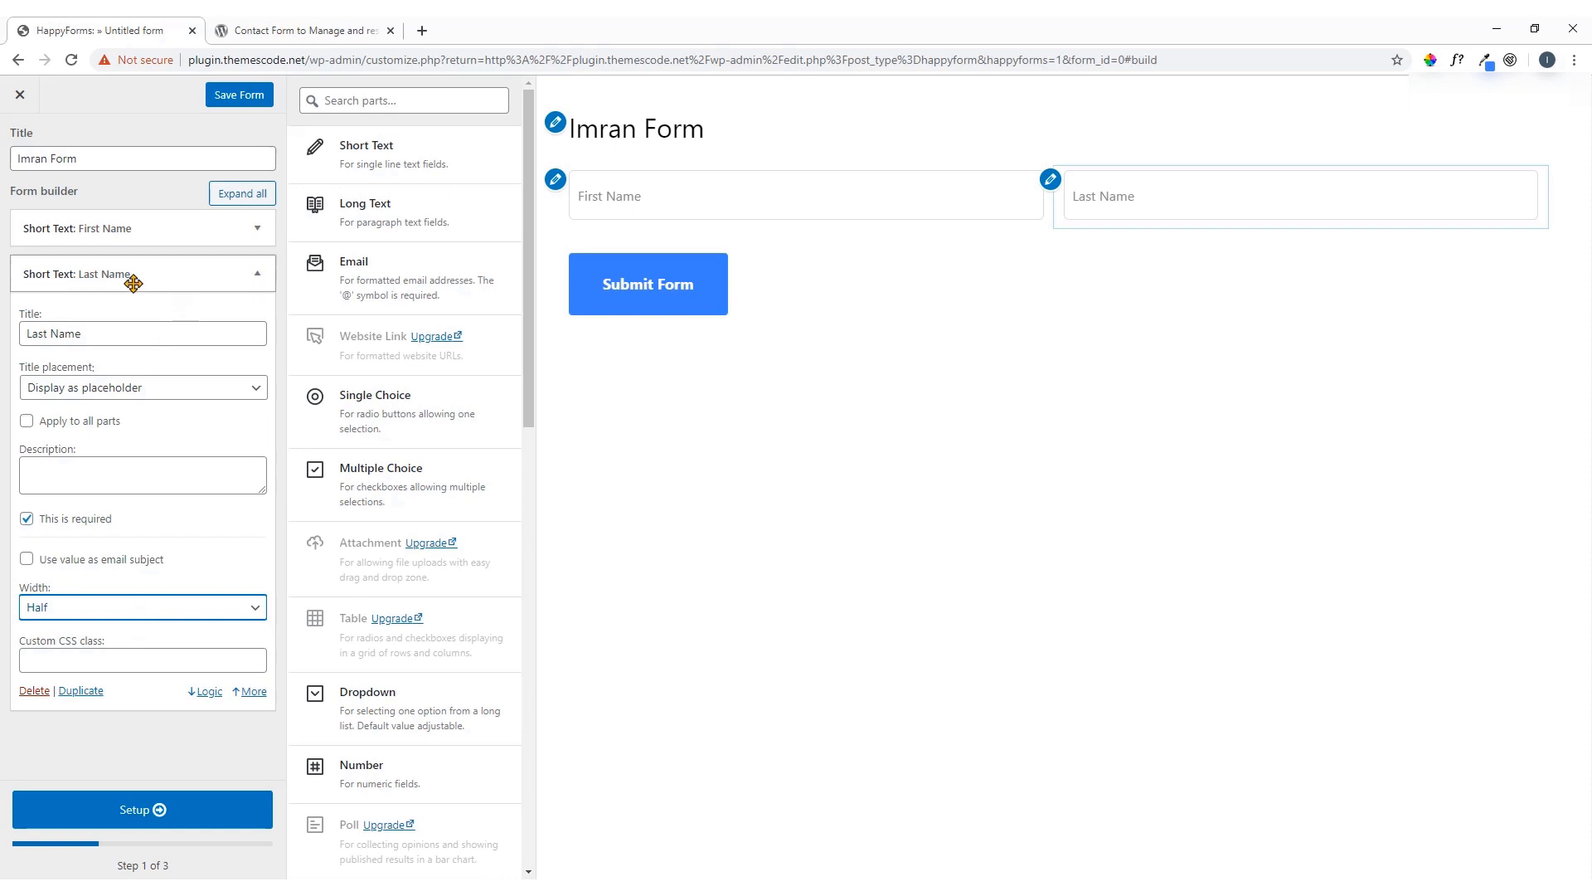
click(257, 273)
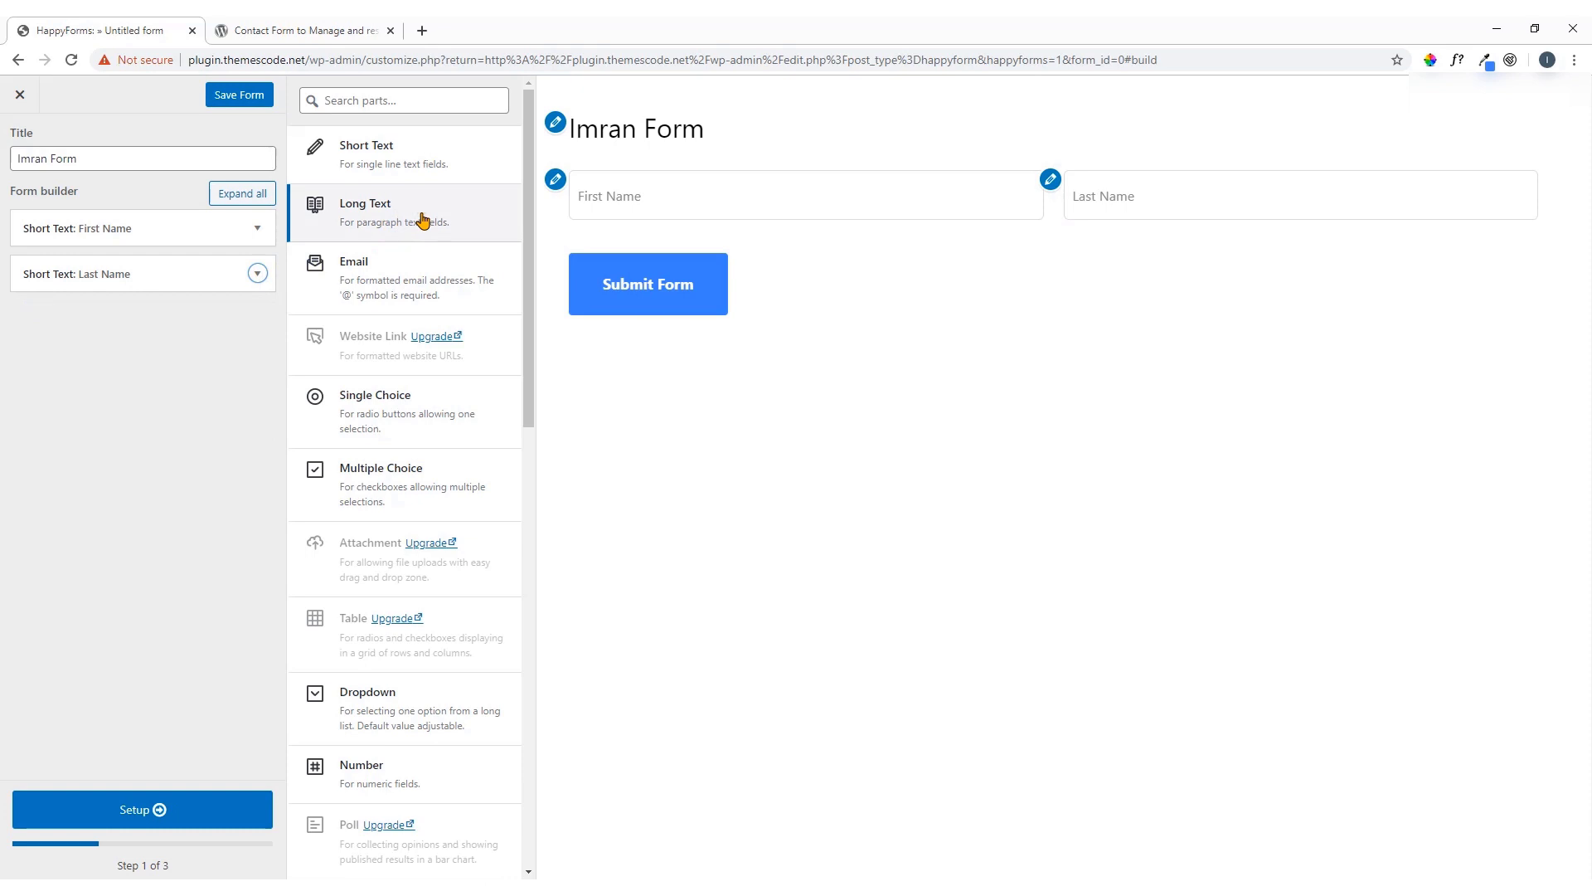
Add a Short Text field titled 'Subject', shown as placeholder, at full width
click(421, 162)
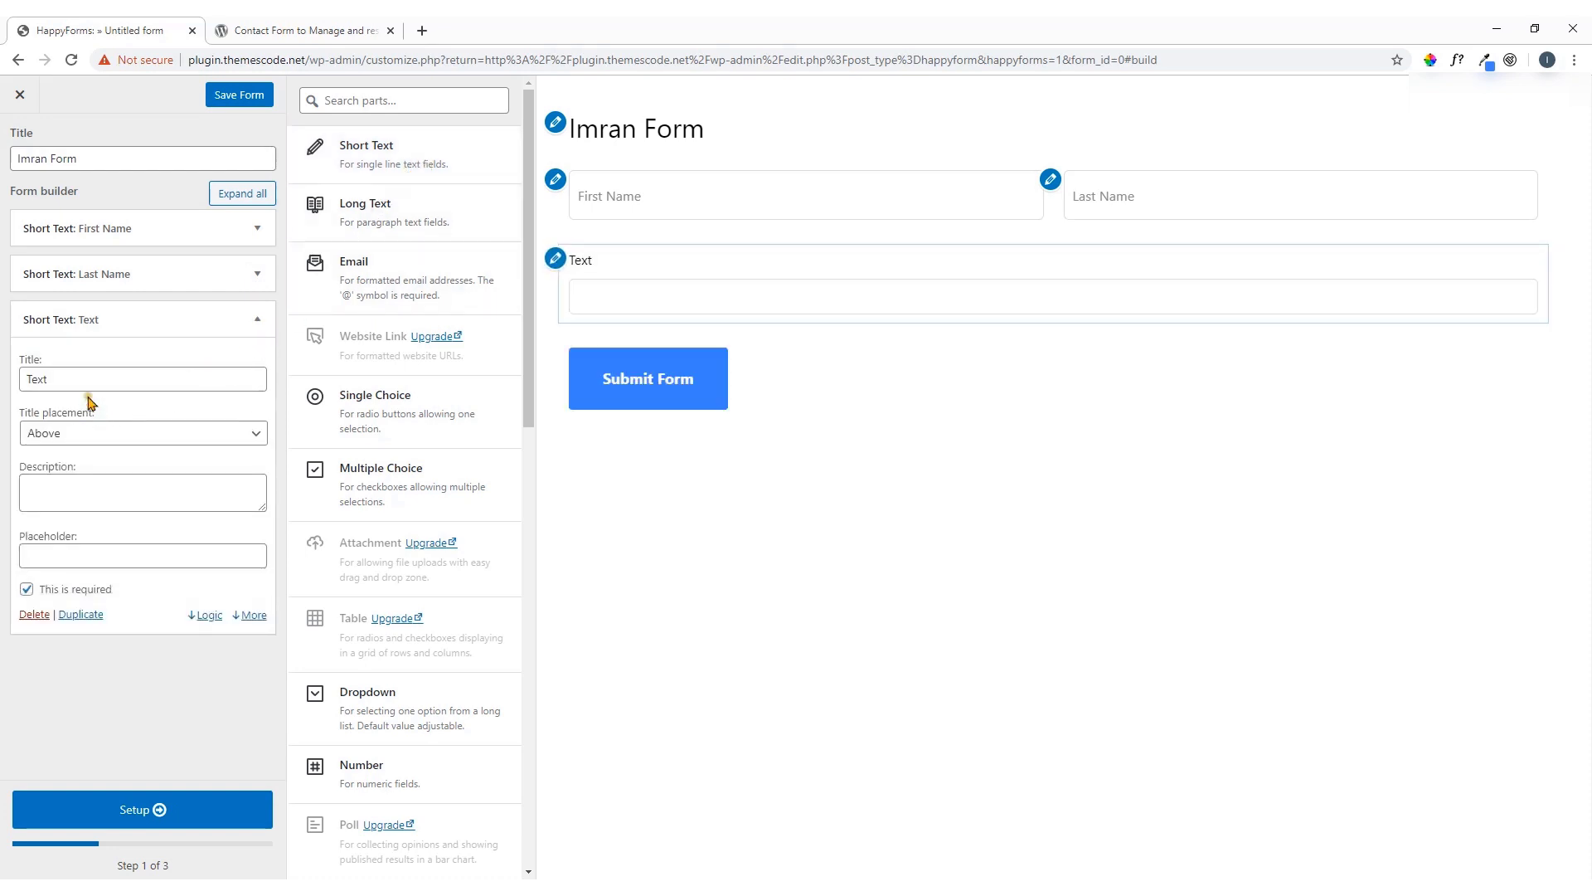
drag(89, 384, 25, 406)
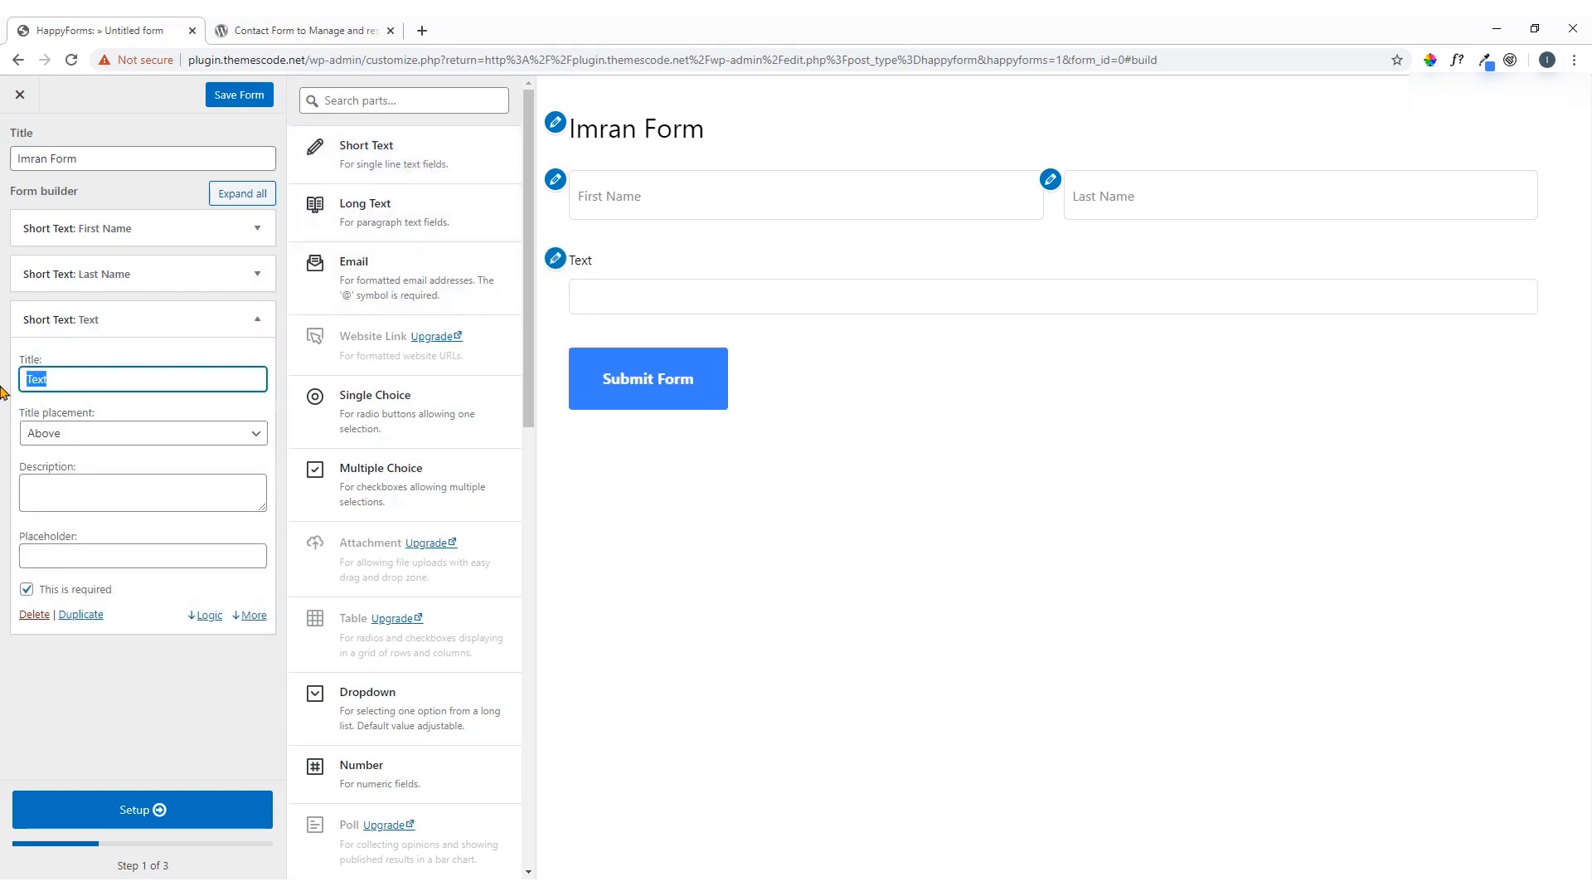
text(Subjec)
click(82, 433)
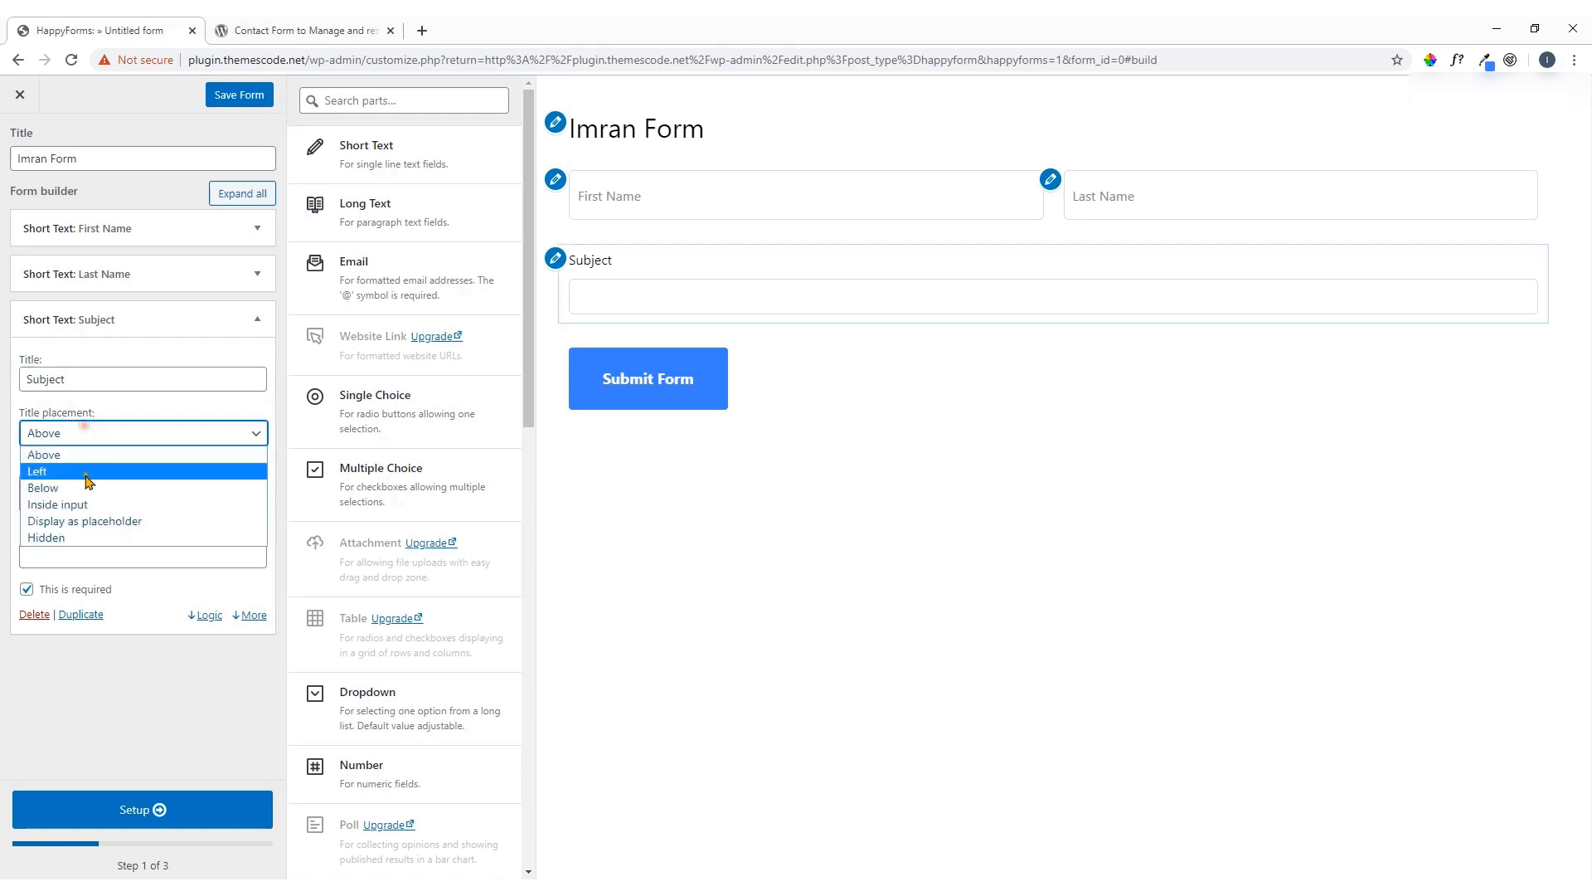
click(97, 521)
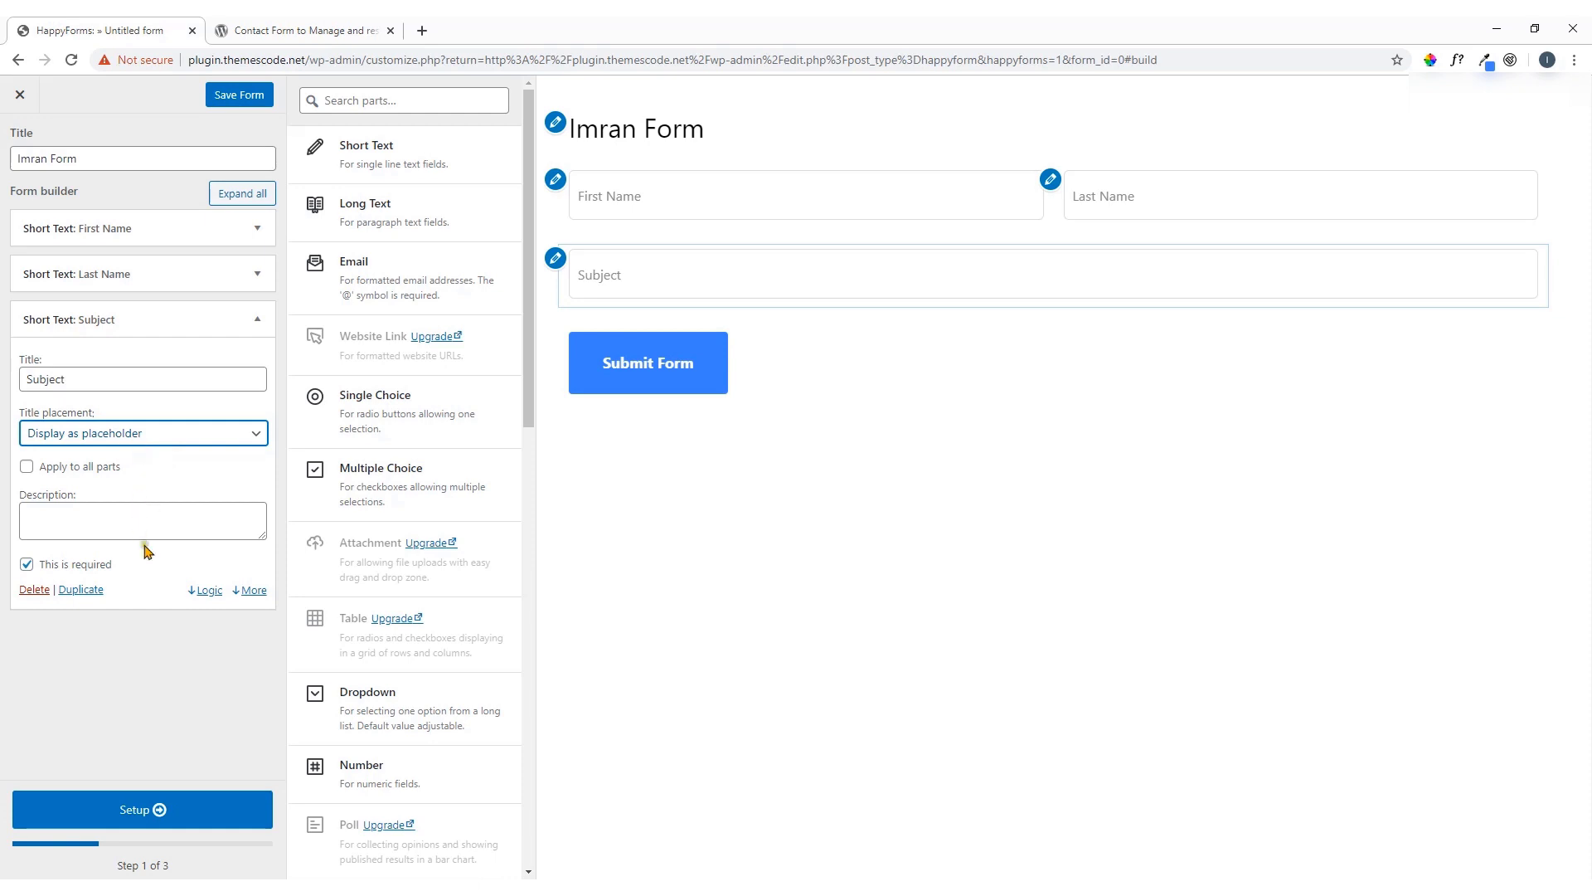
click(249, 591)
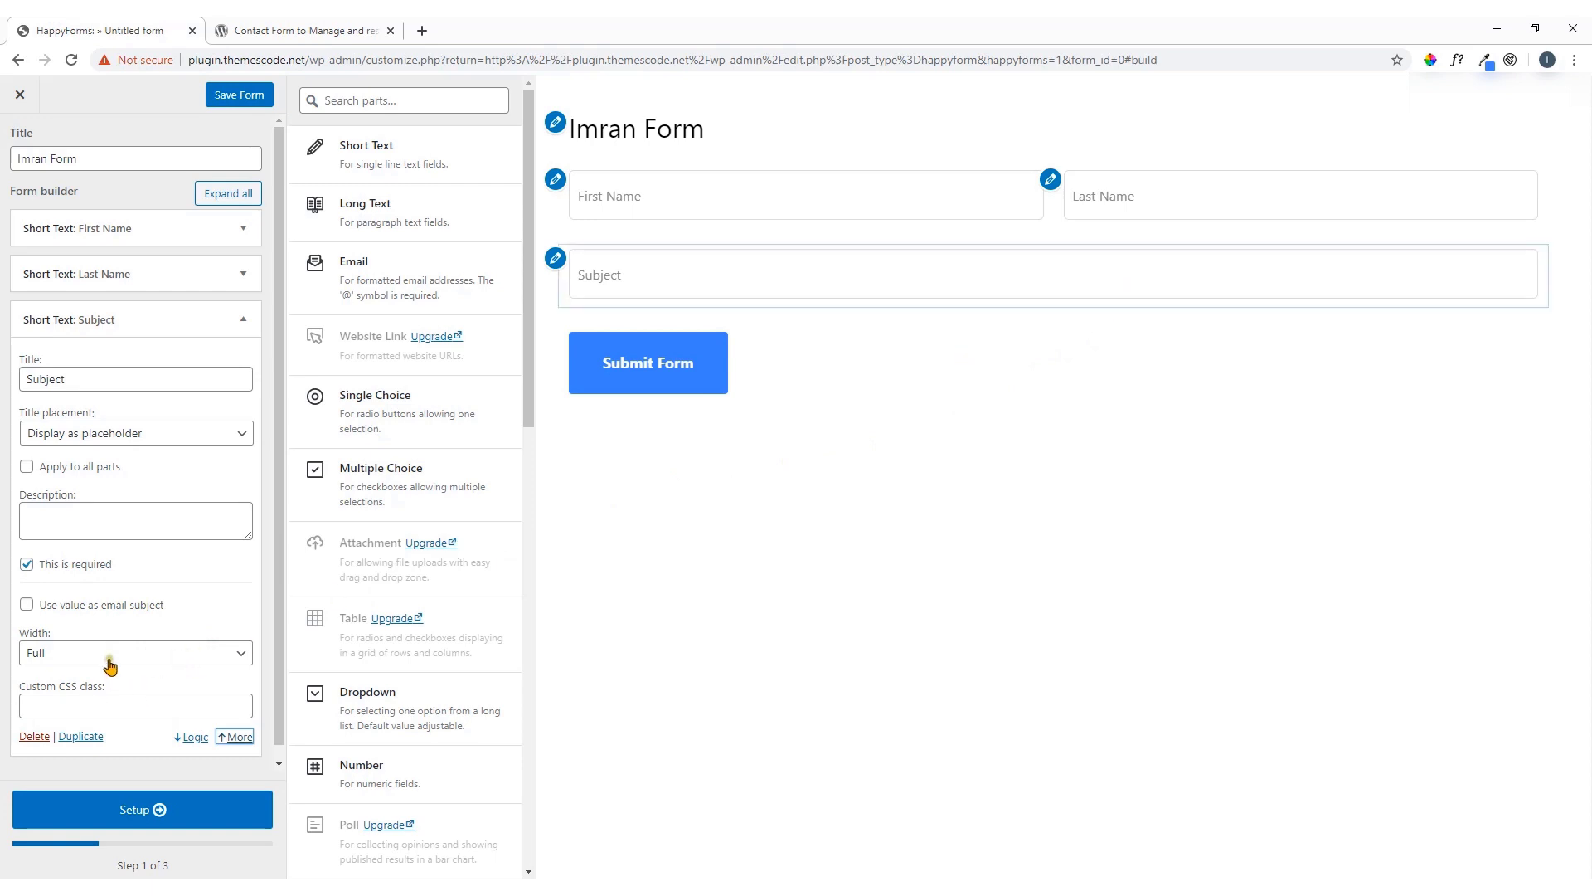
click(233, 739)
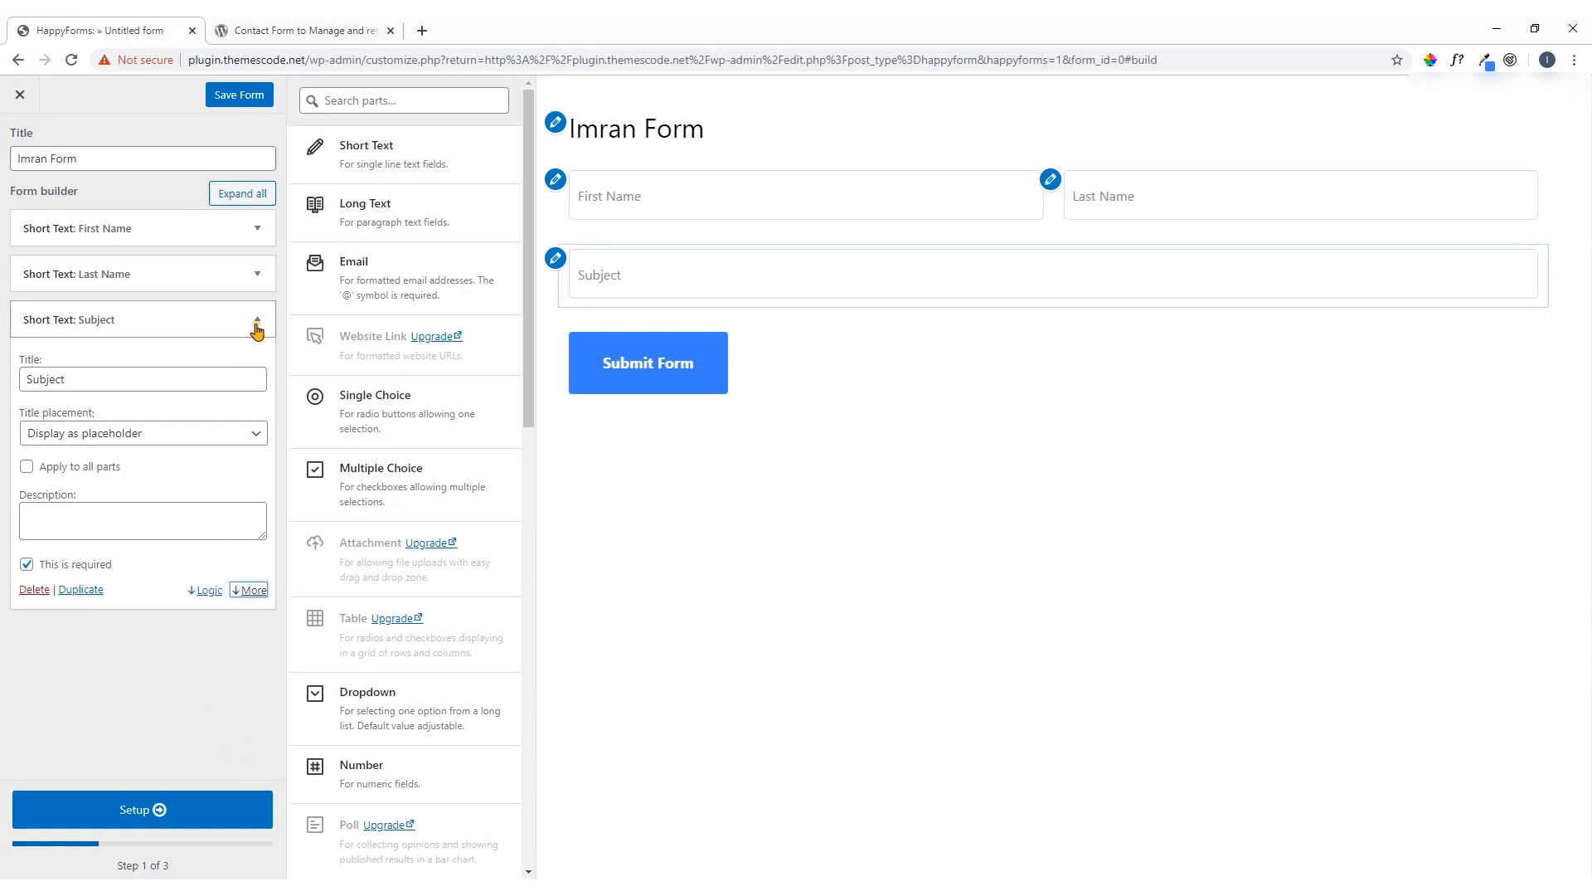
click(257, 320)
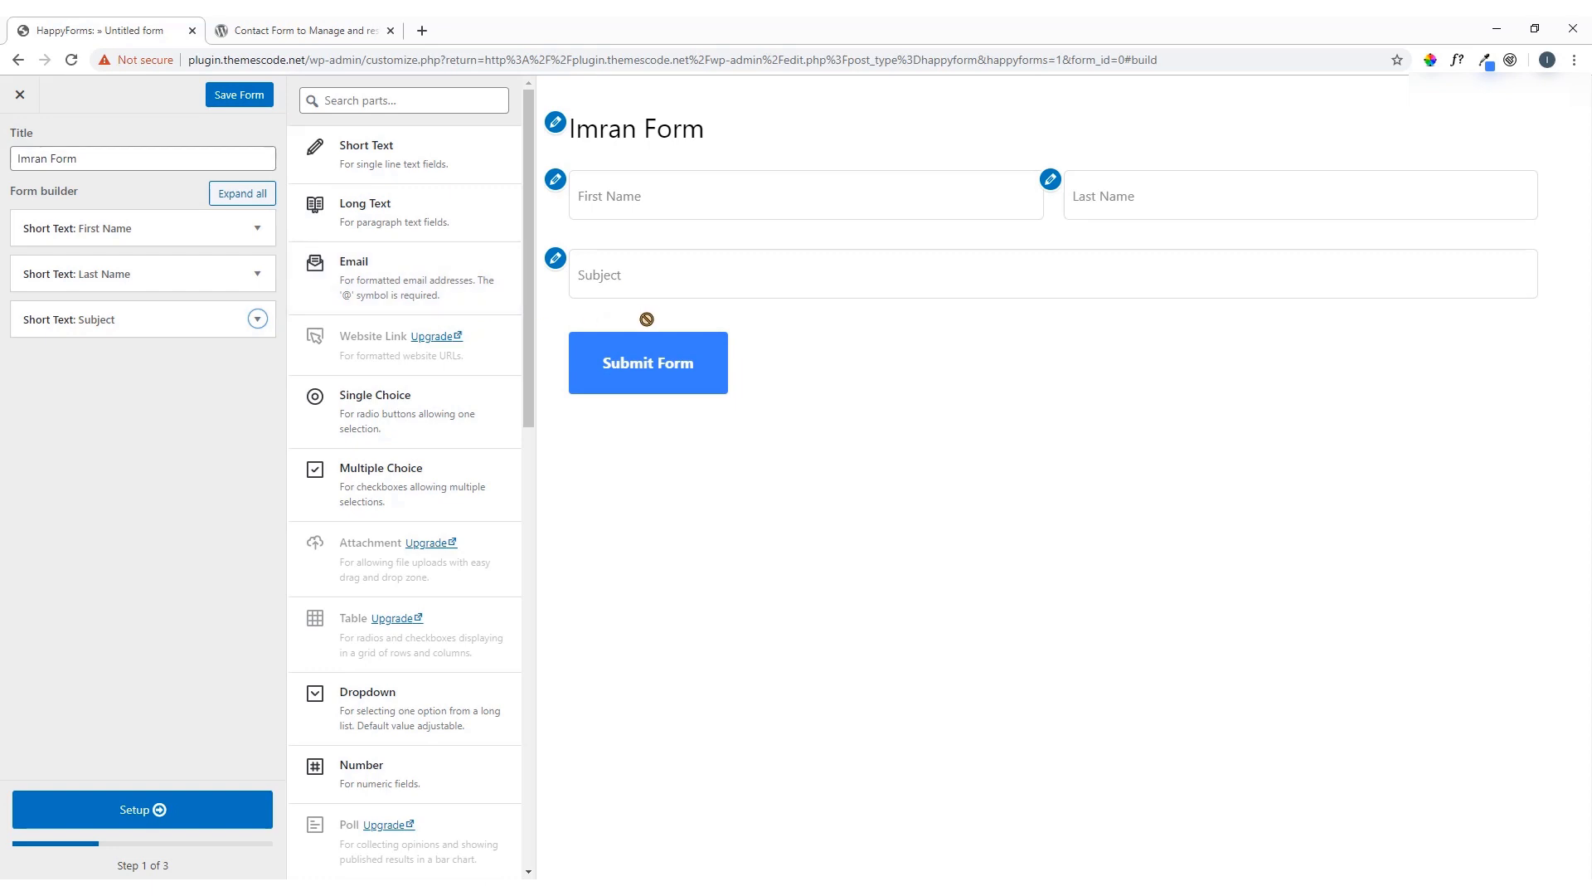
Add an Email field below Subject and display its title as a placeholder
click(414, 282)
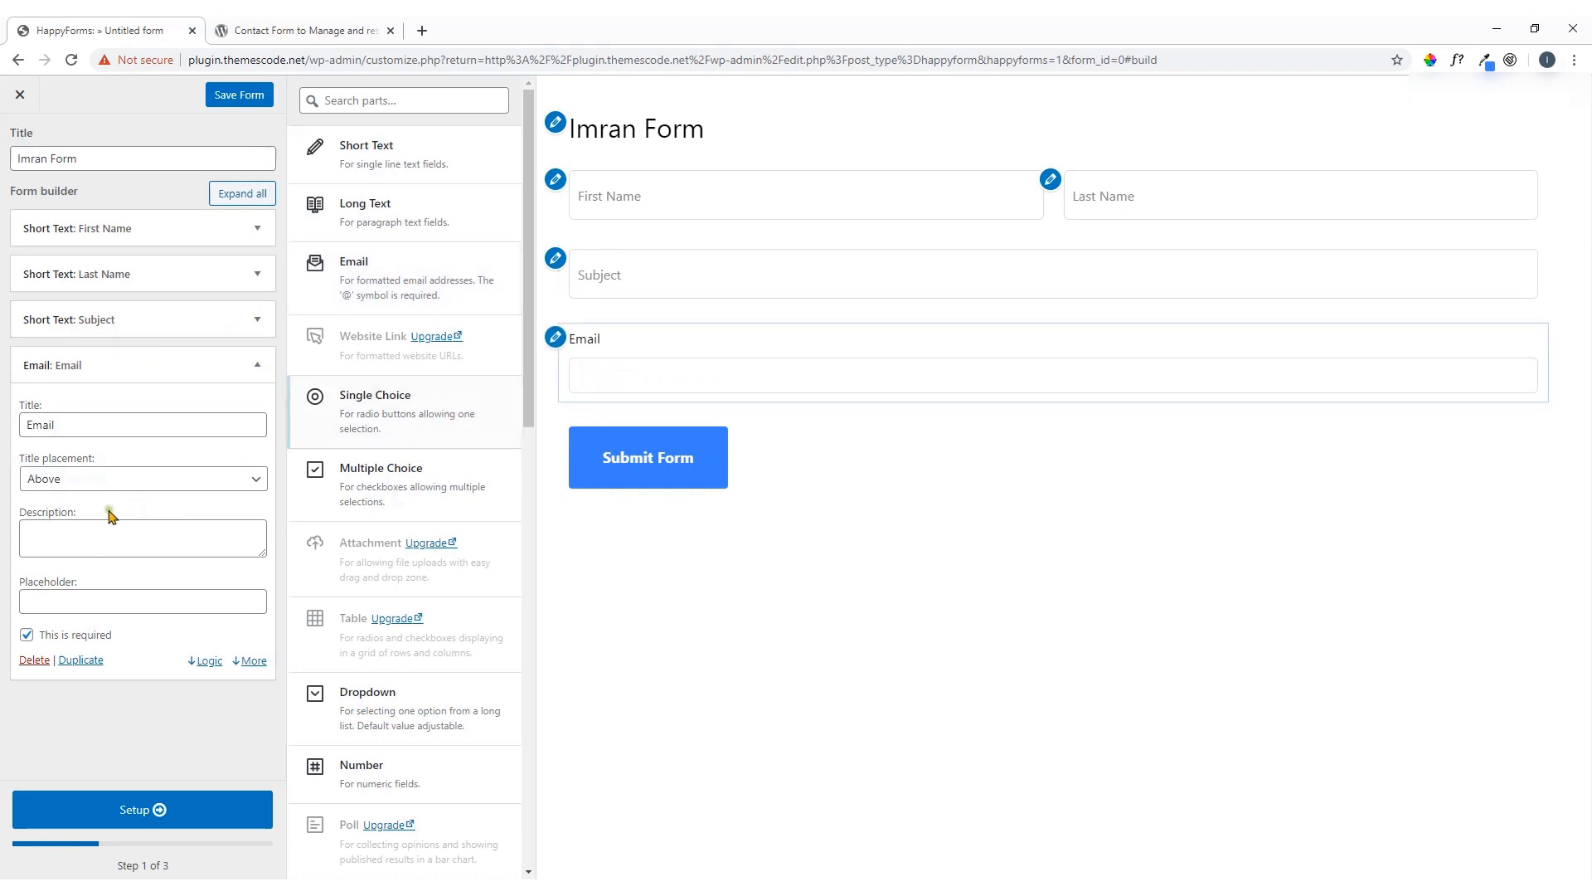
click(121, 481)
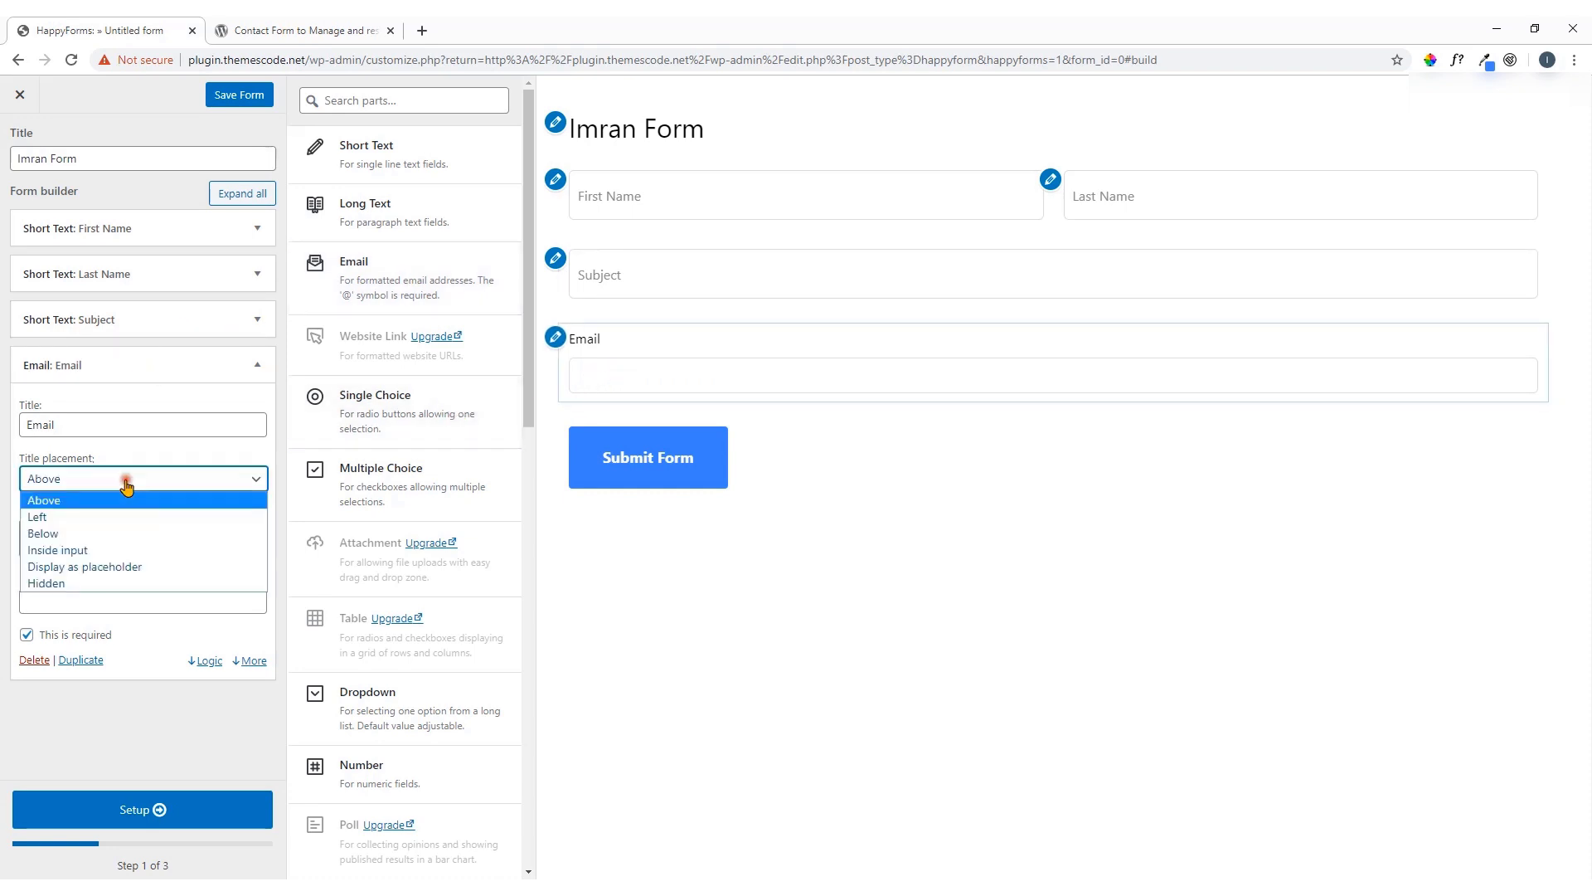
click(126, 567)
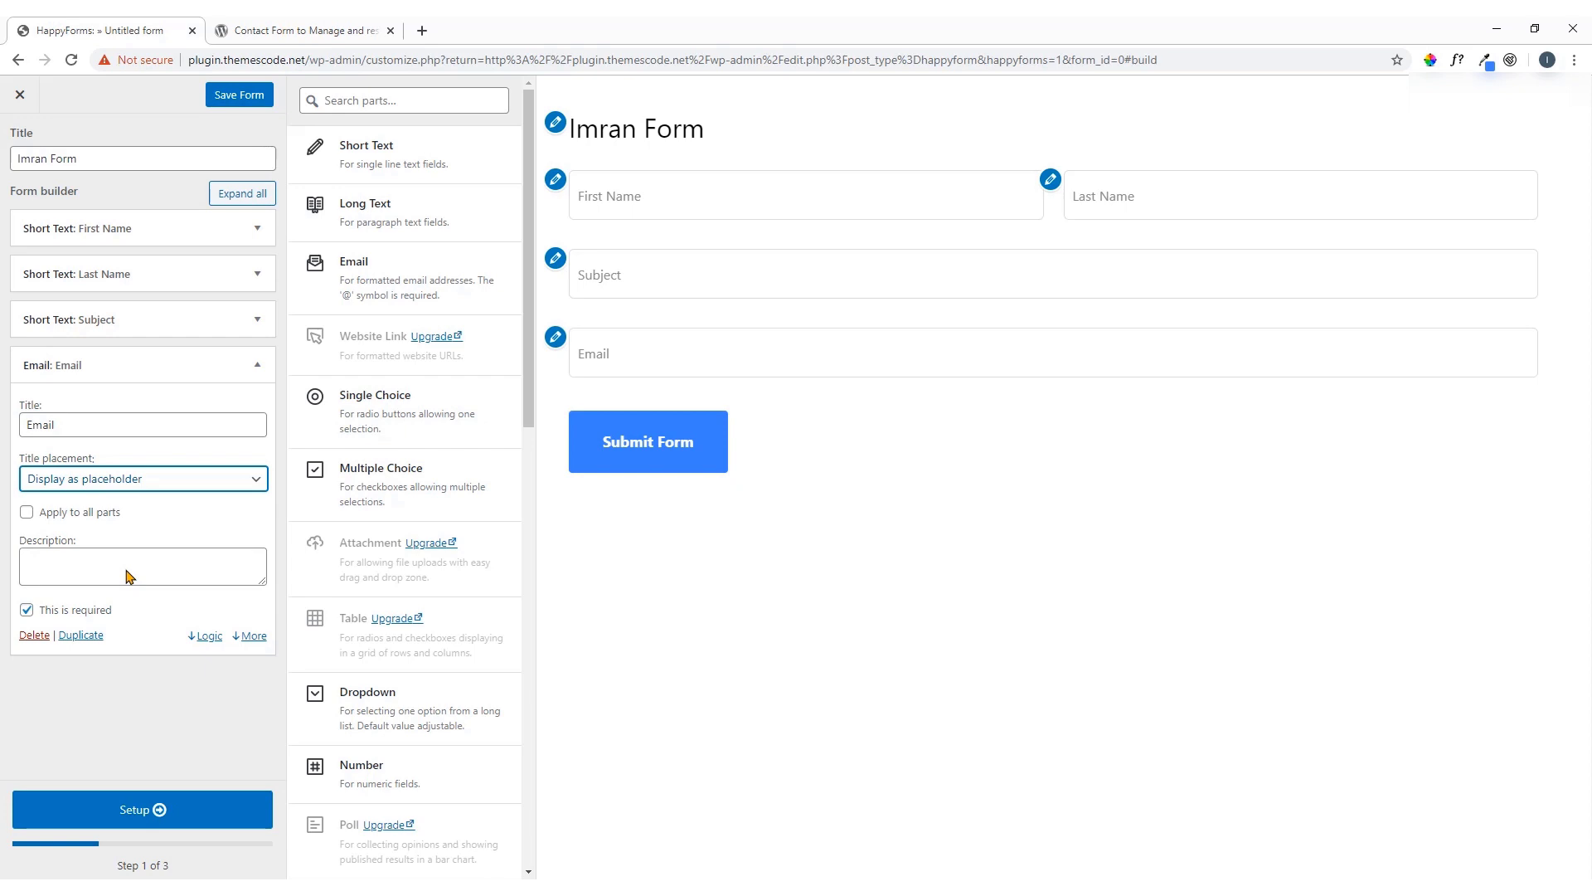
In the Email field's extra settings, switch Require confirmation on and then back off
click(250, 638)
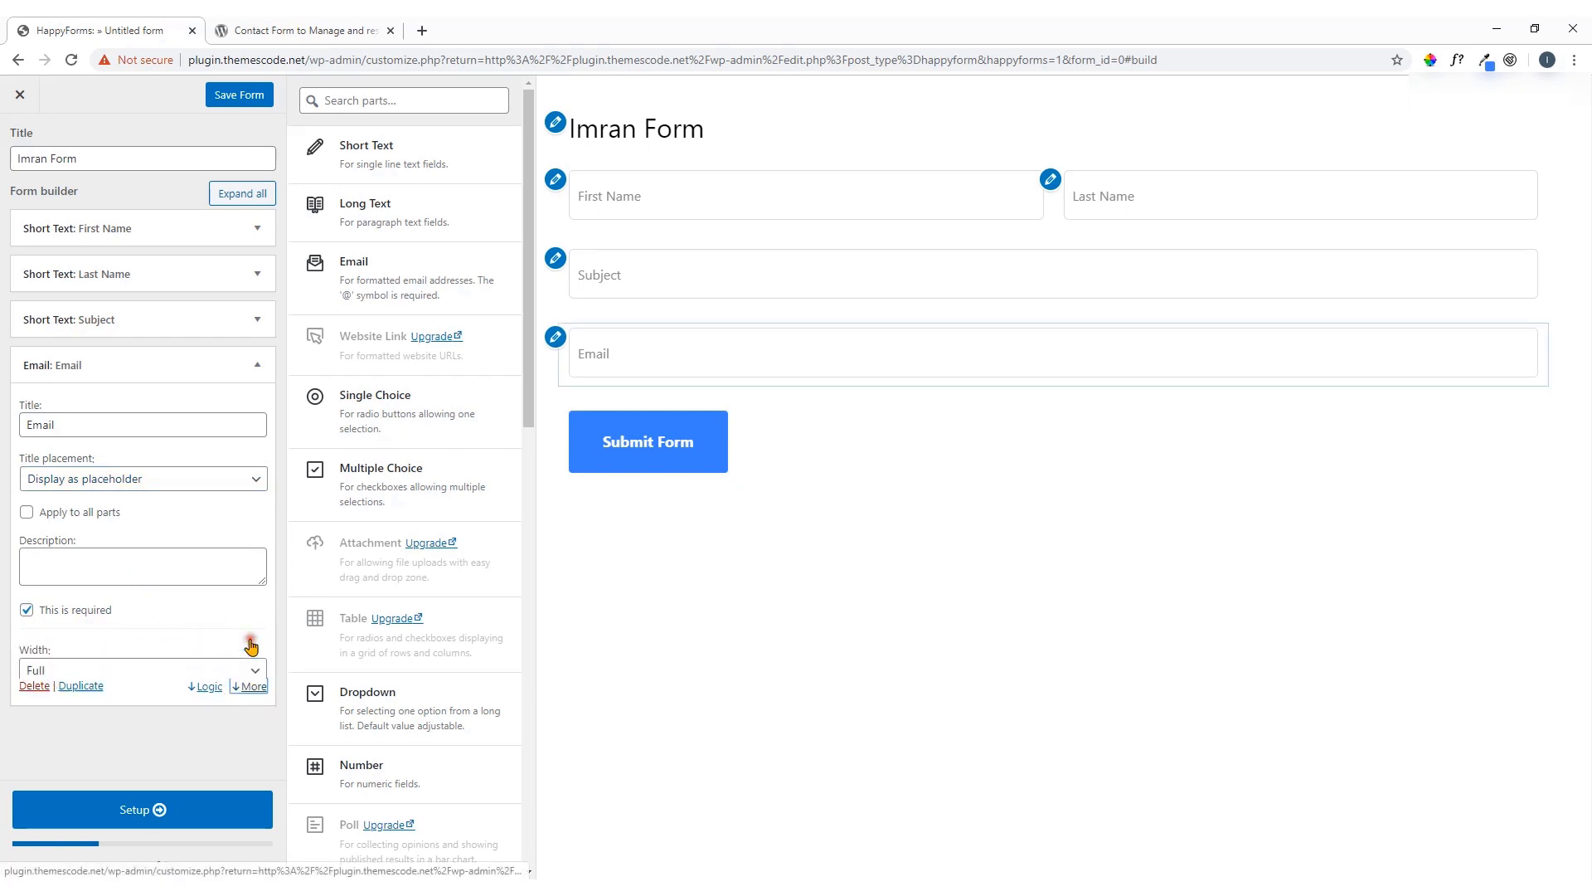
scroll(107, 651, down, 1)
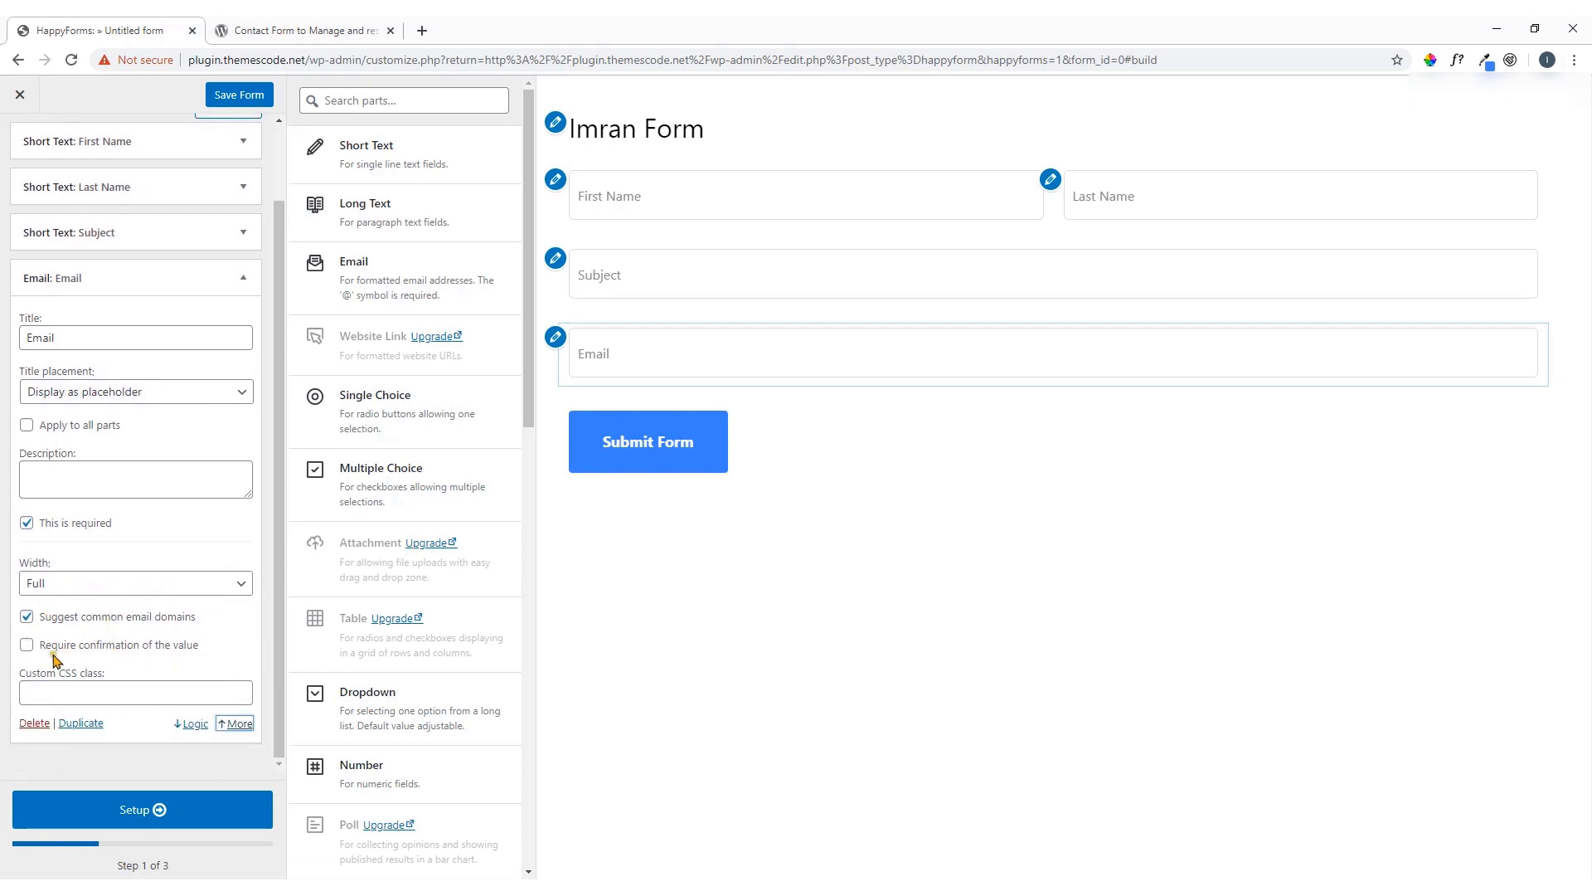
click(27, 646)
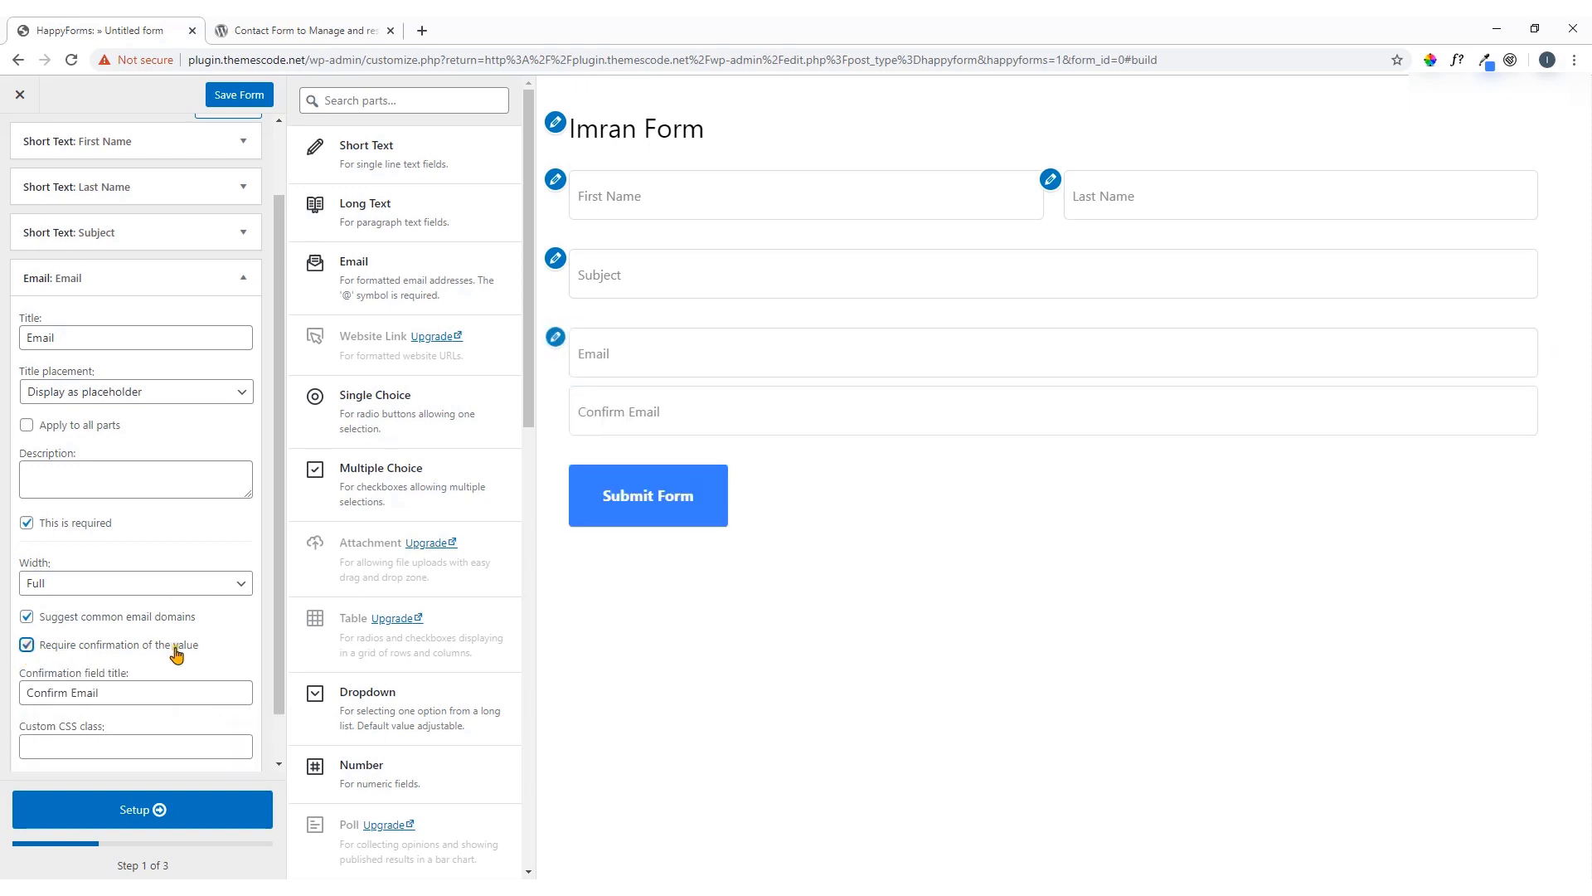
scroll(176, 647, down, 1)
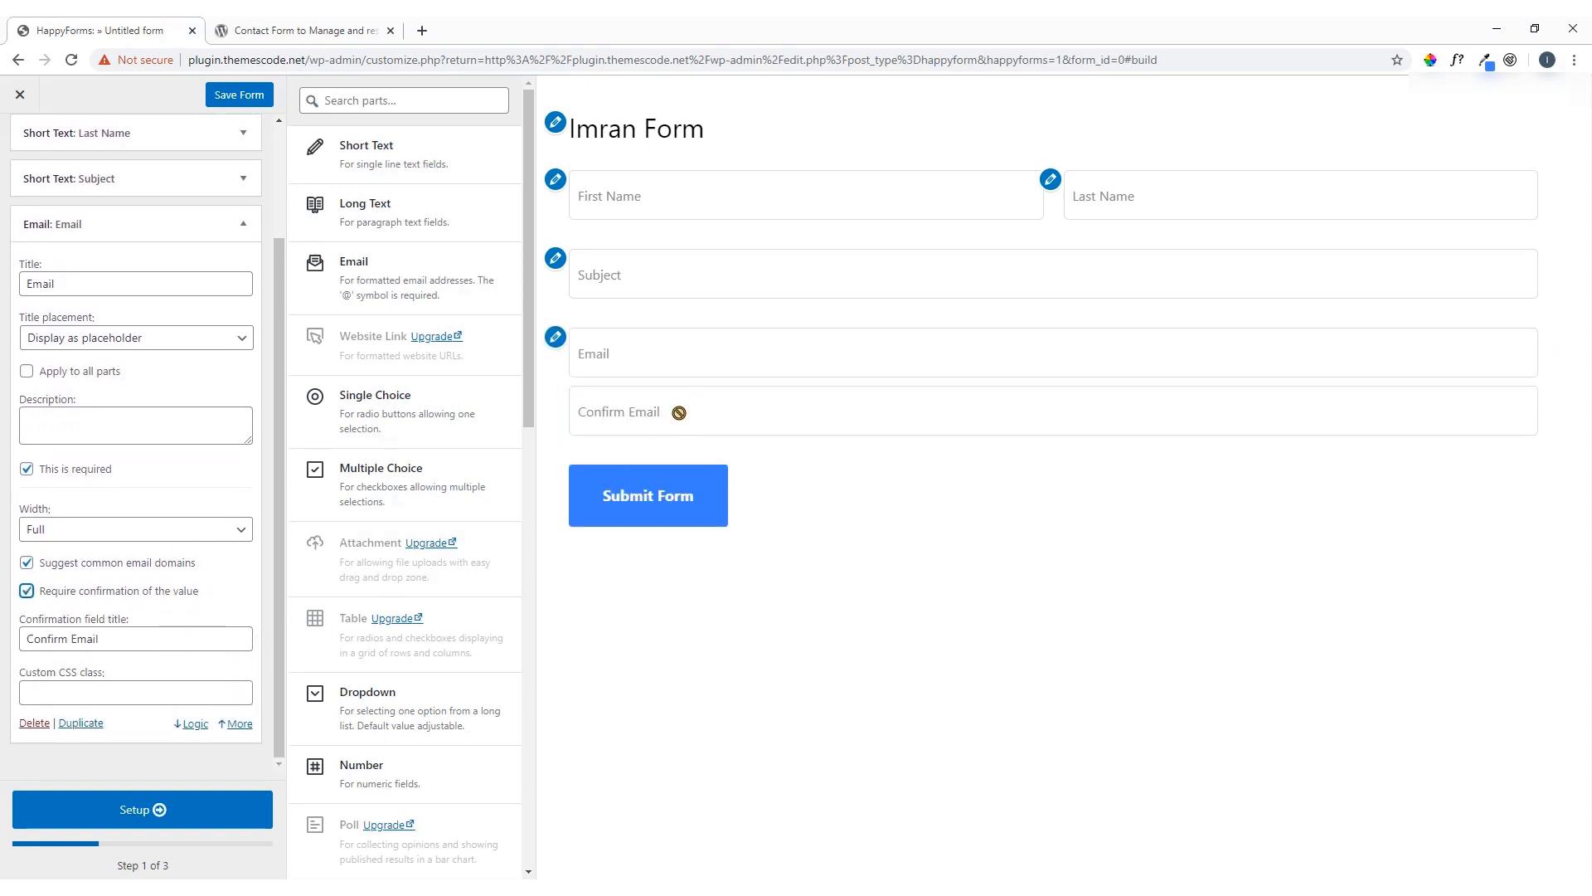
click(27, 590)
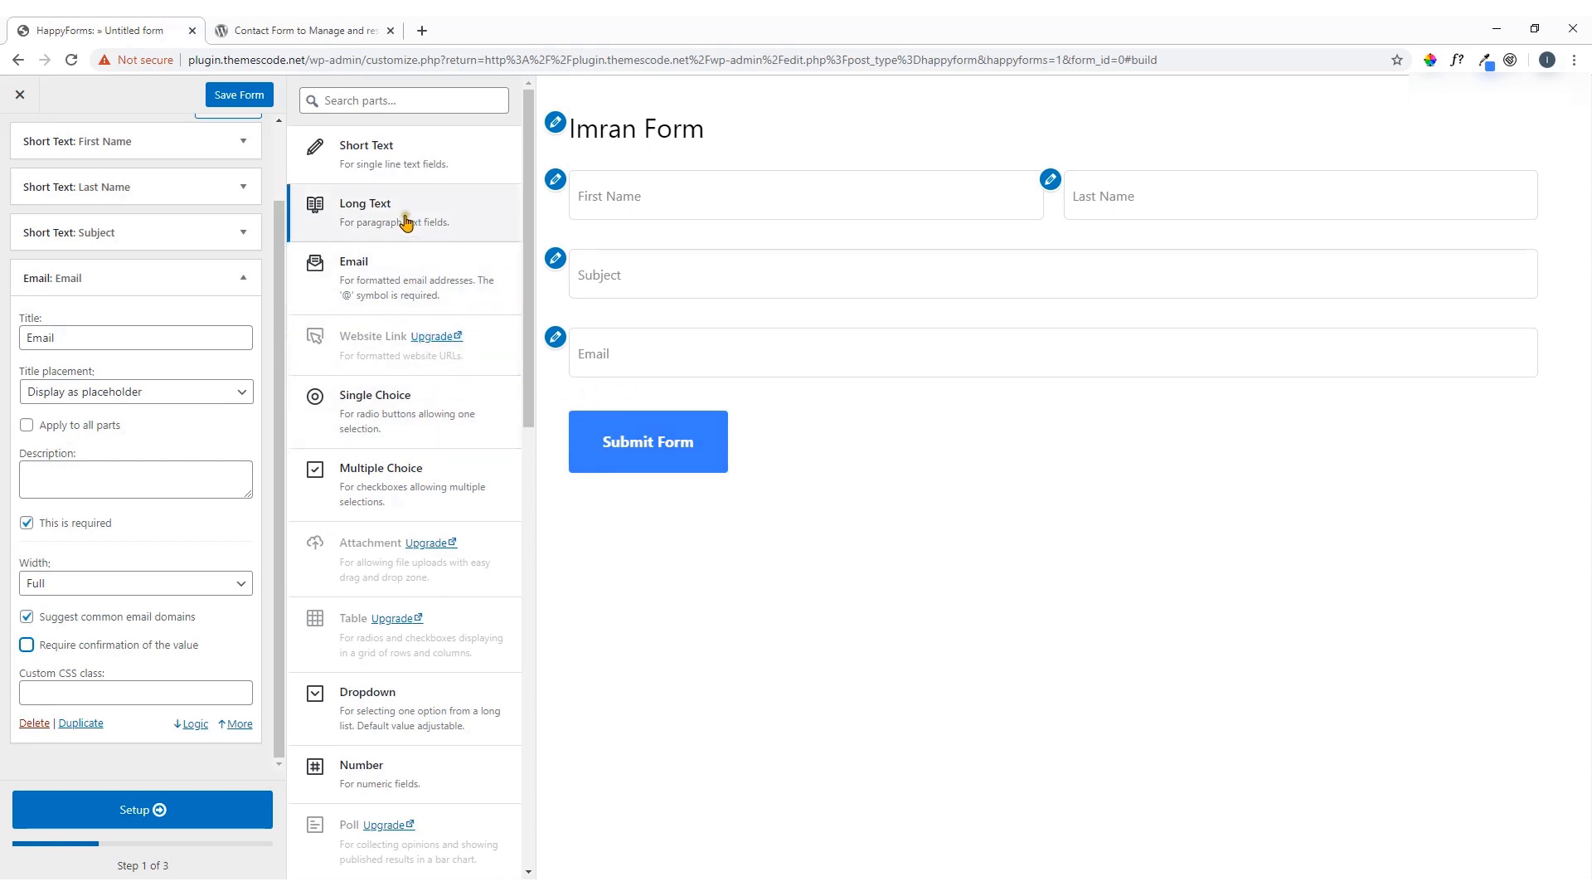
Add a Long Text field titled 'Messages' with its title displayed as a placeholder
click(243, 278)
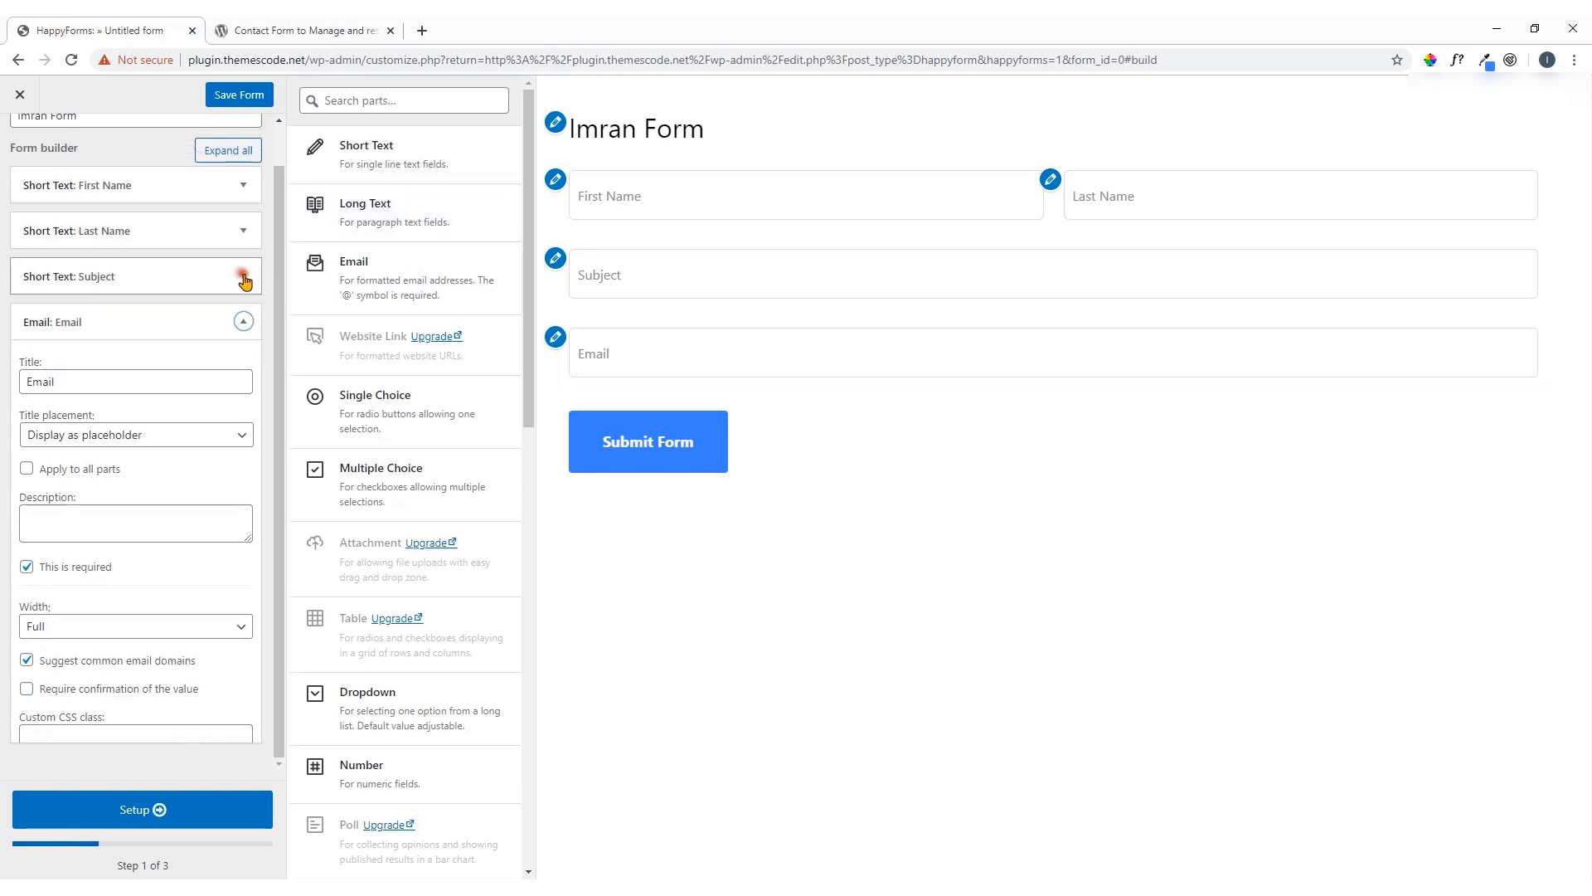
click(457, 220)
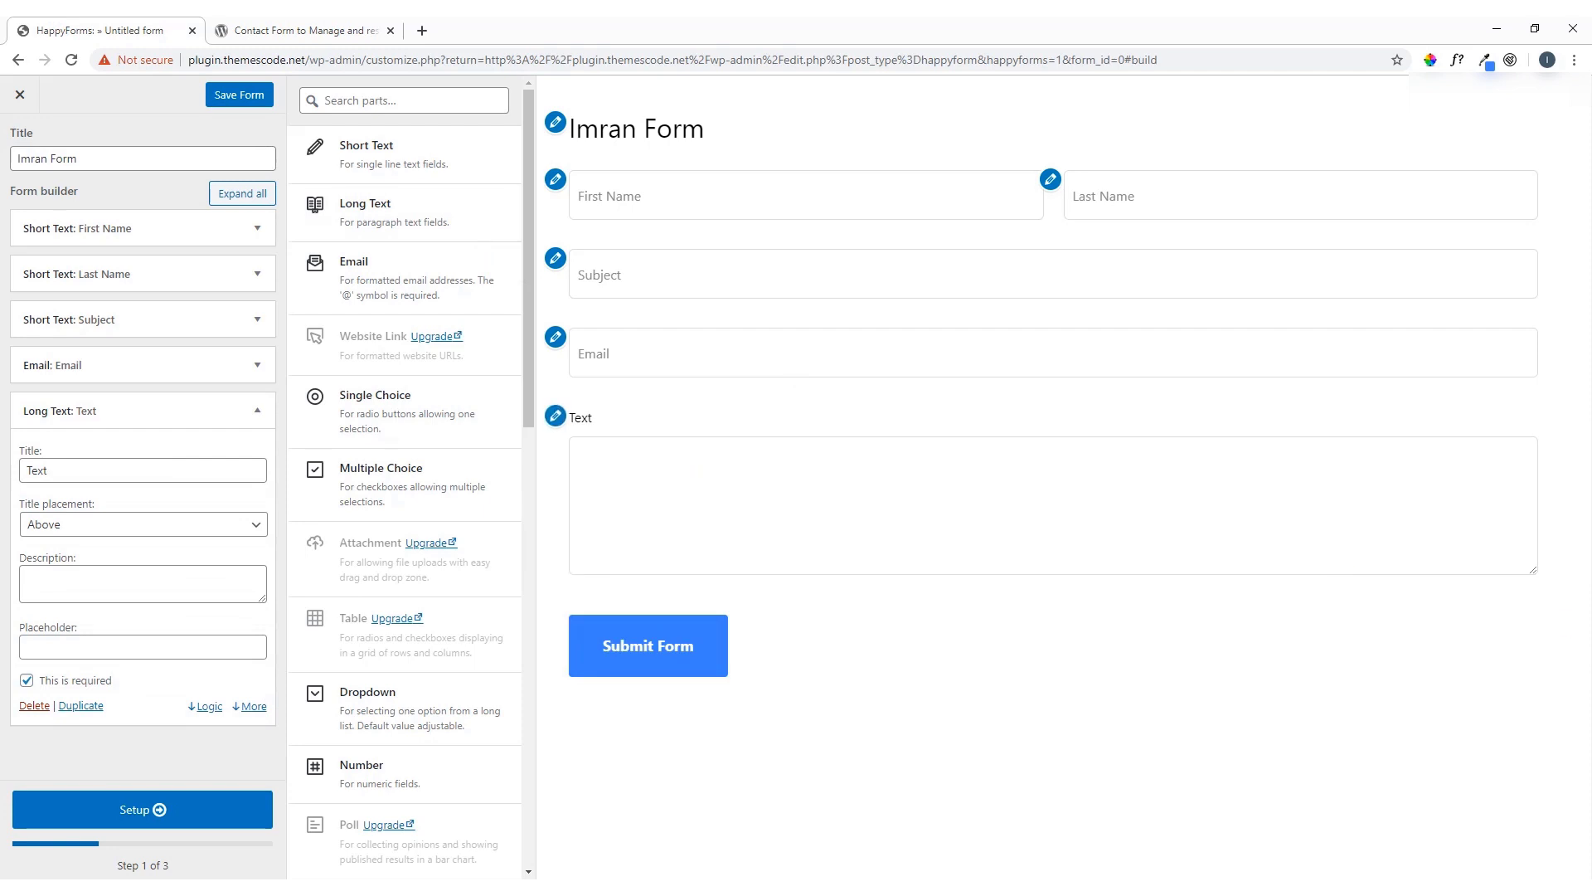
double_click(63, 470)
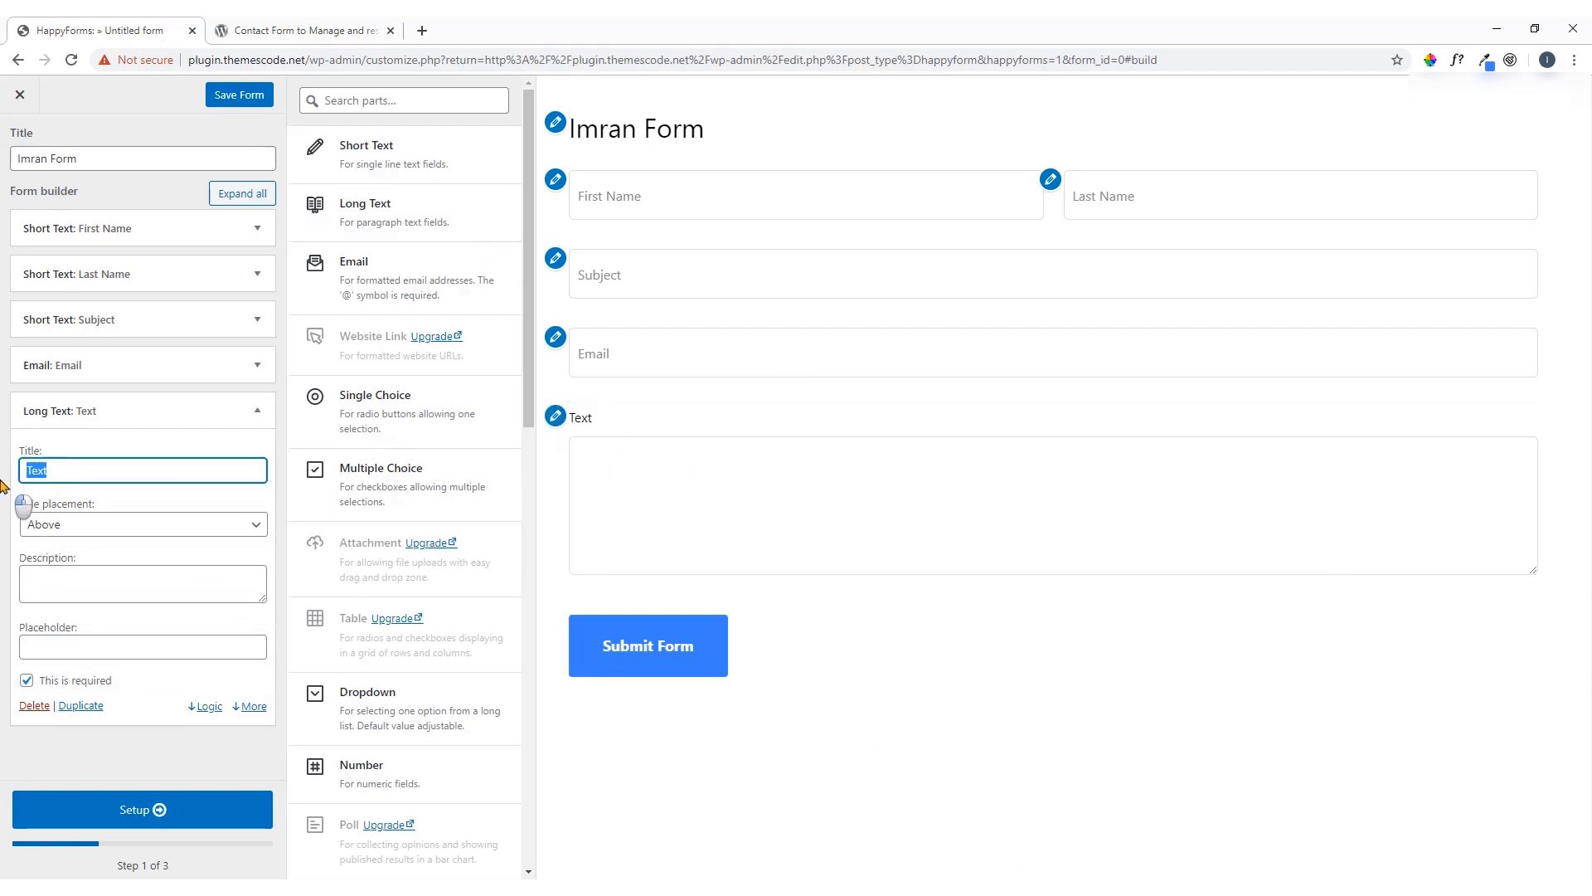
key(BackSpace)
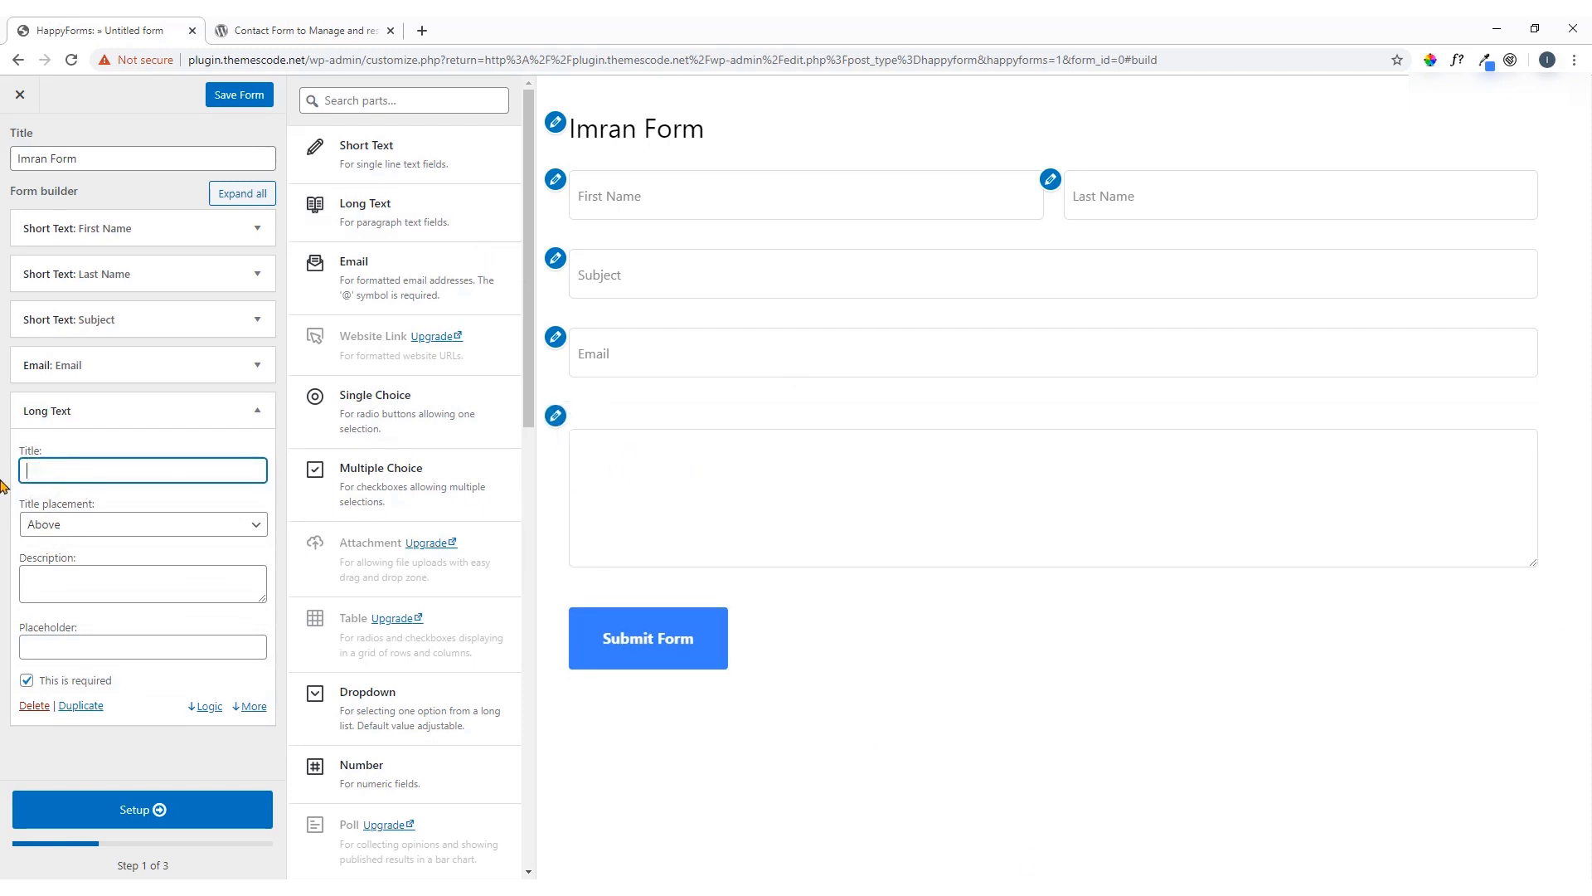
text(Messages)
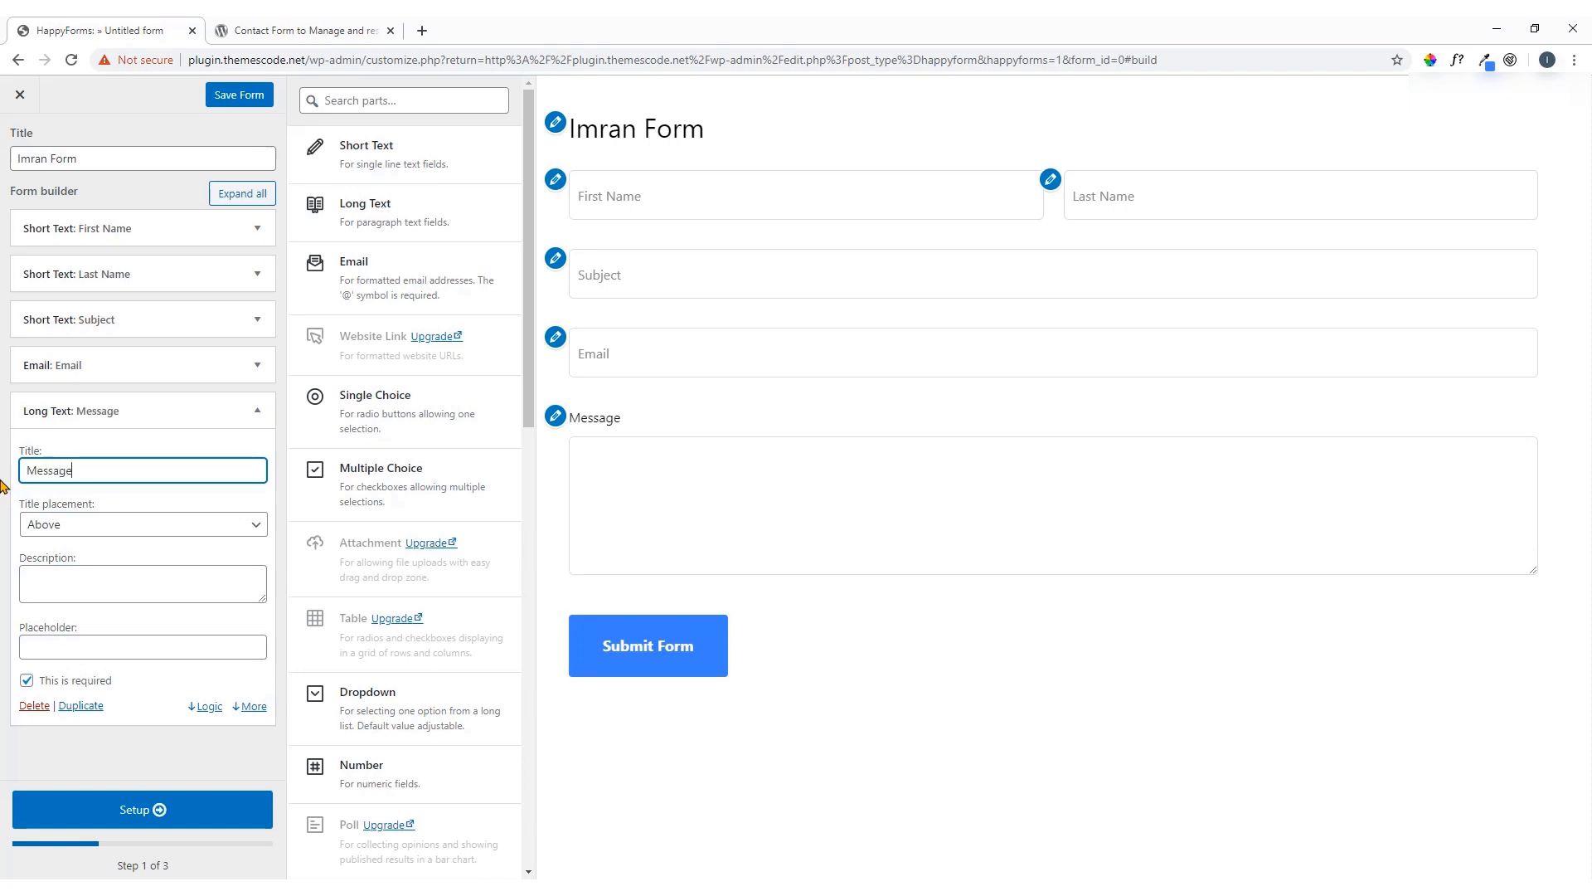
click(58, 525)
click(107, 613)
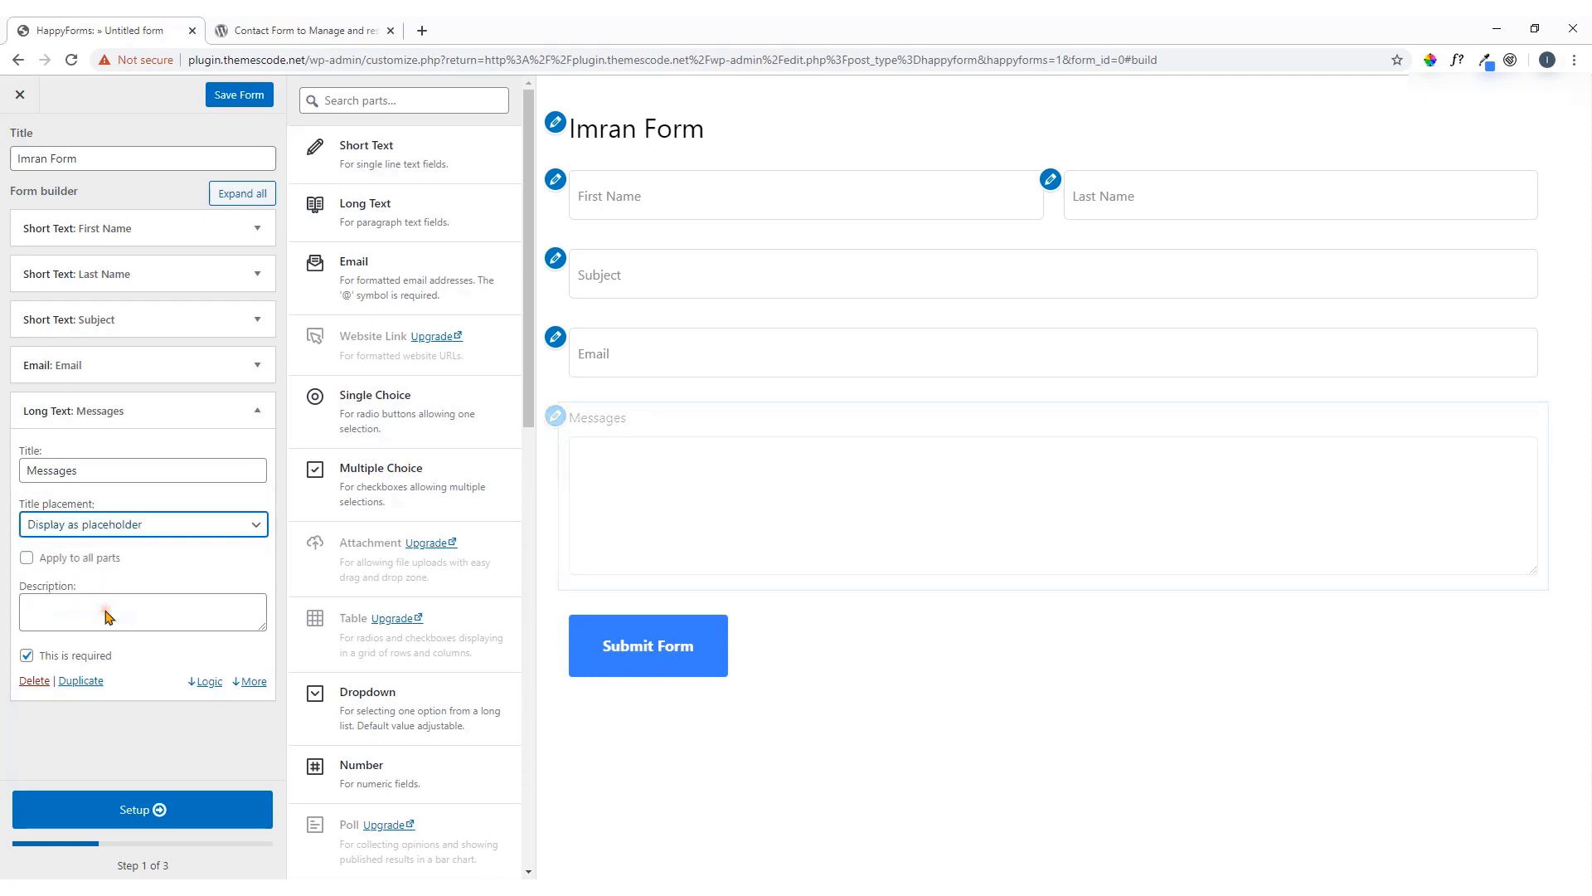
Limit the Messages field to a maximum of 200 words
click(250, 682)
scroll(178, 687, down, 2)
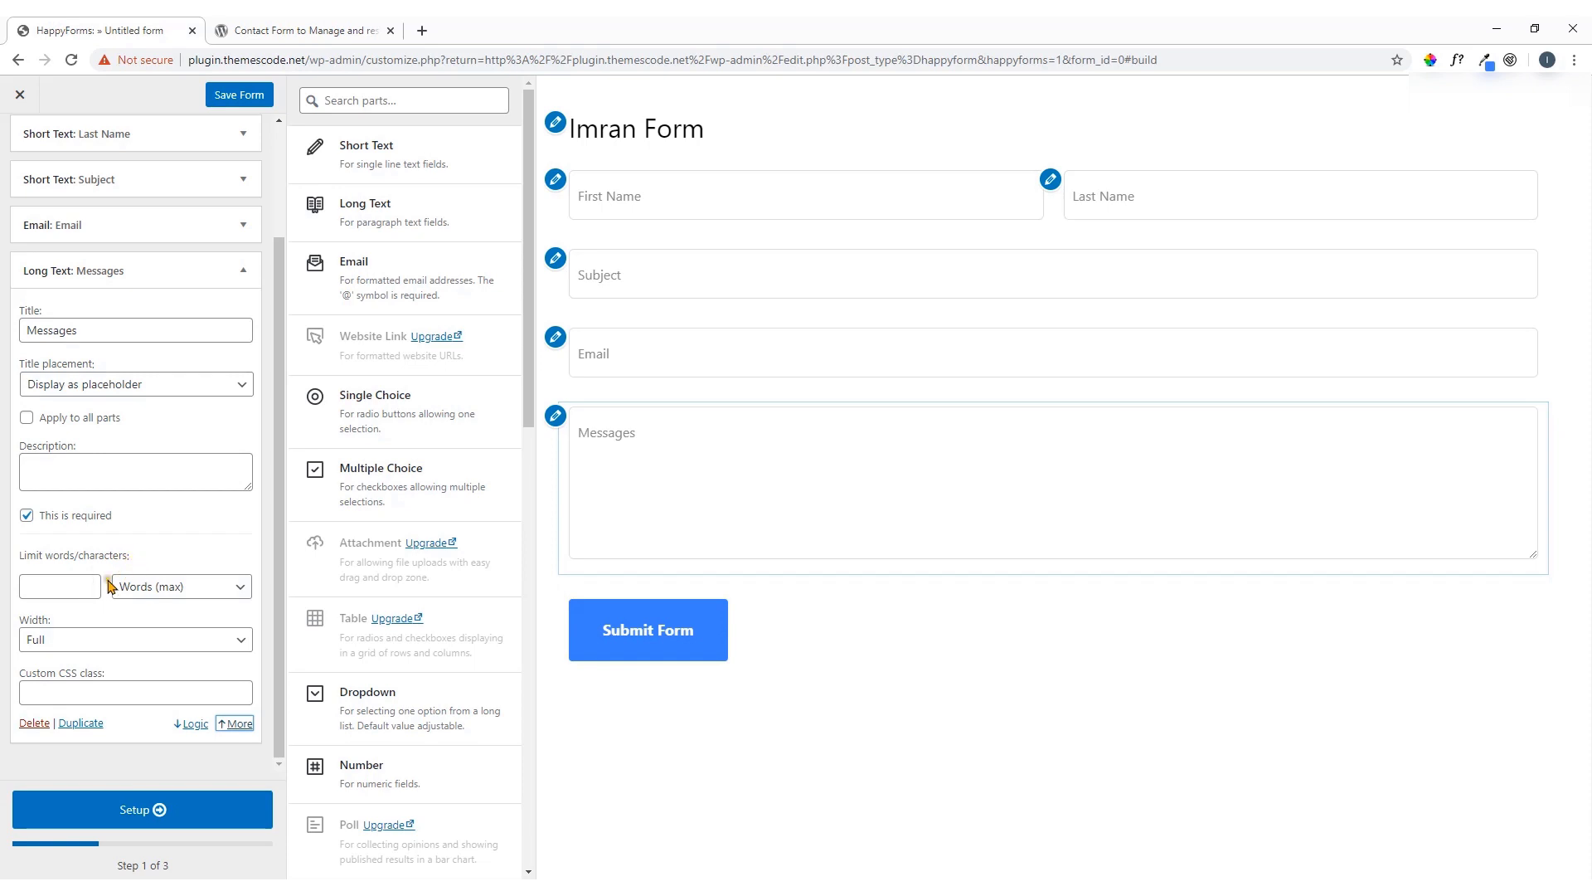
click(205, 588)
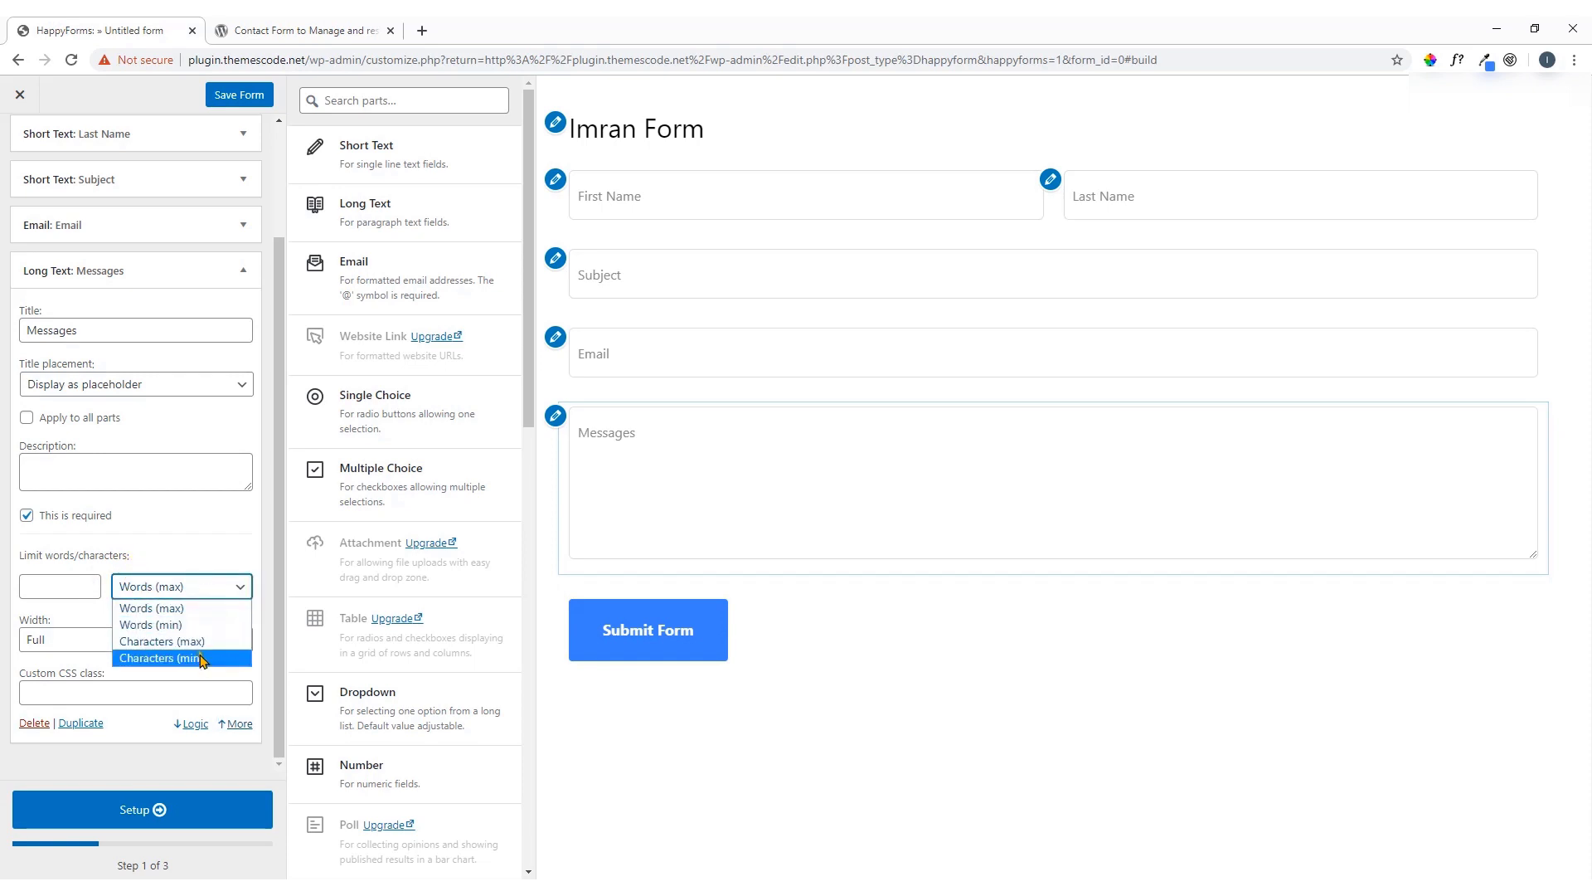
click(192, 552)
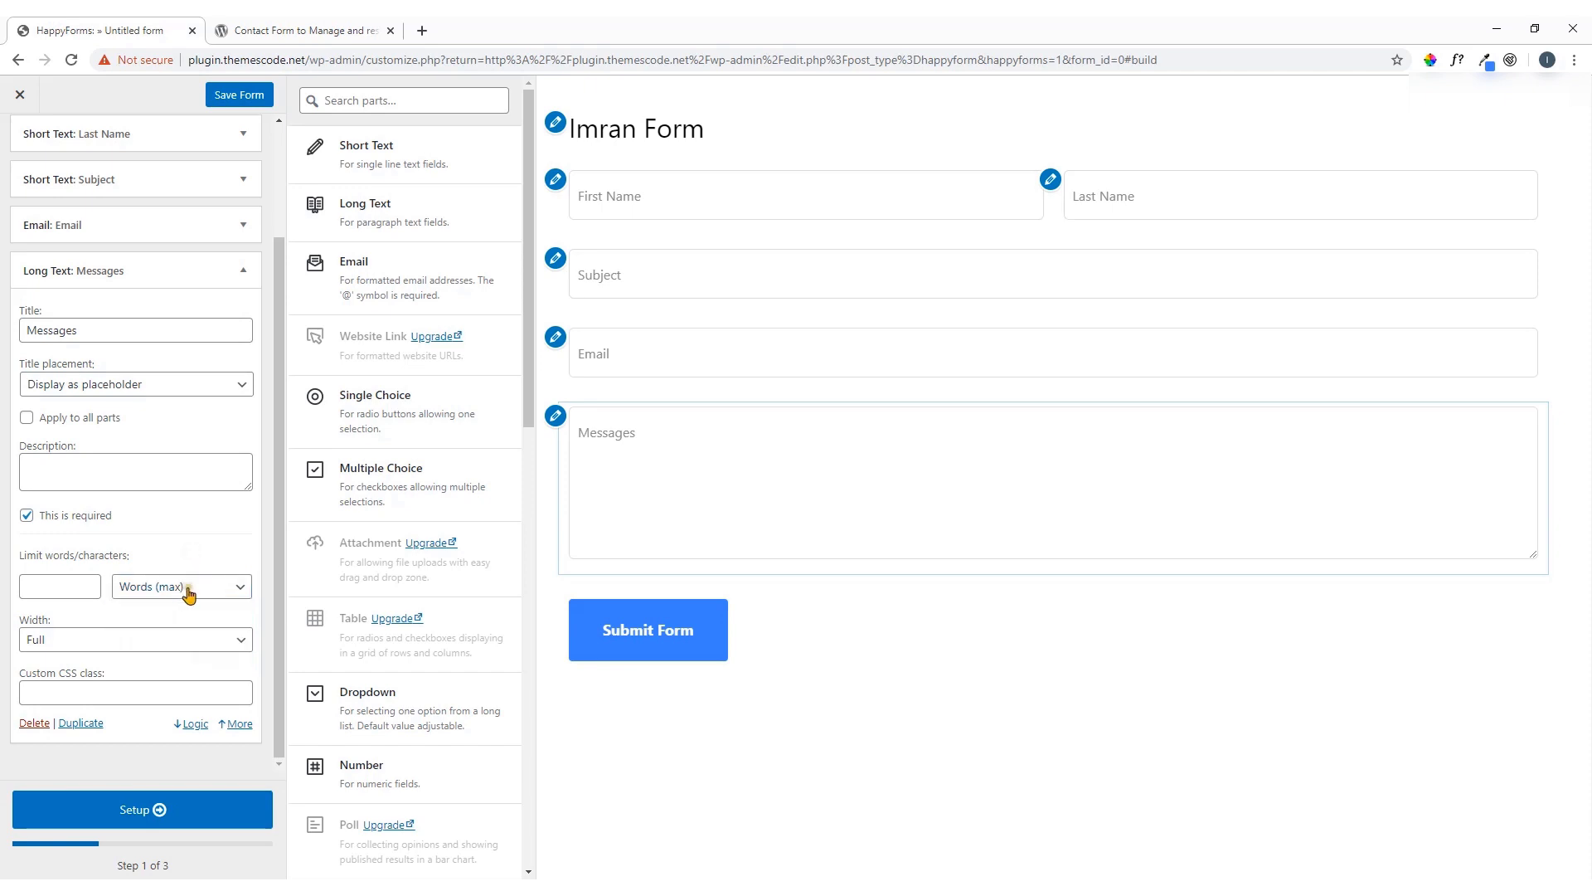
click(67, 588)
text(200)
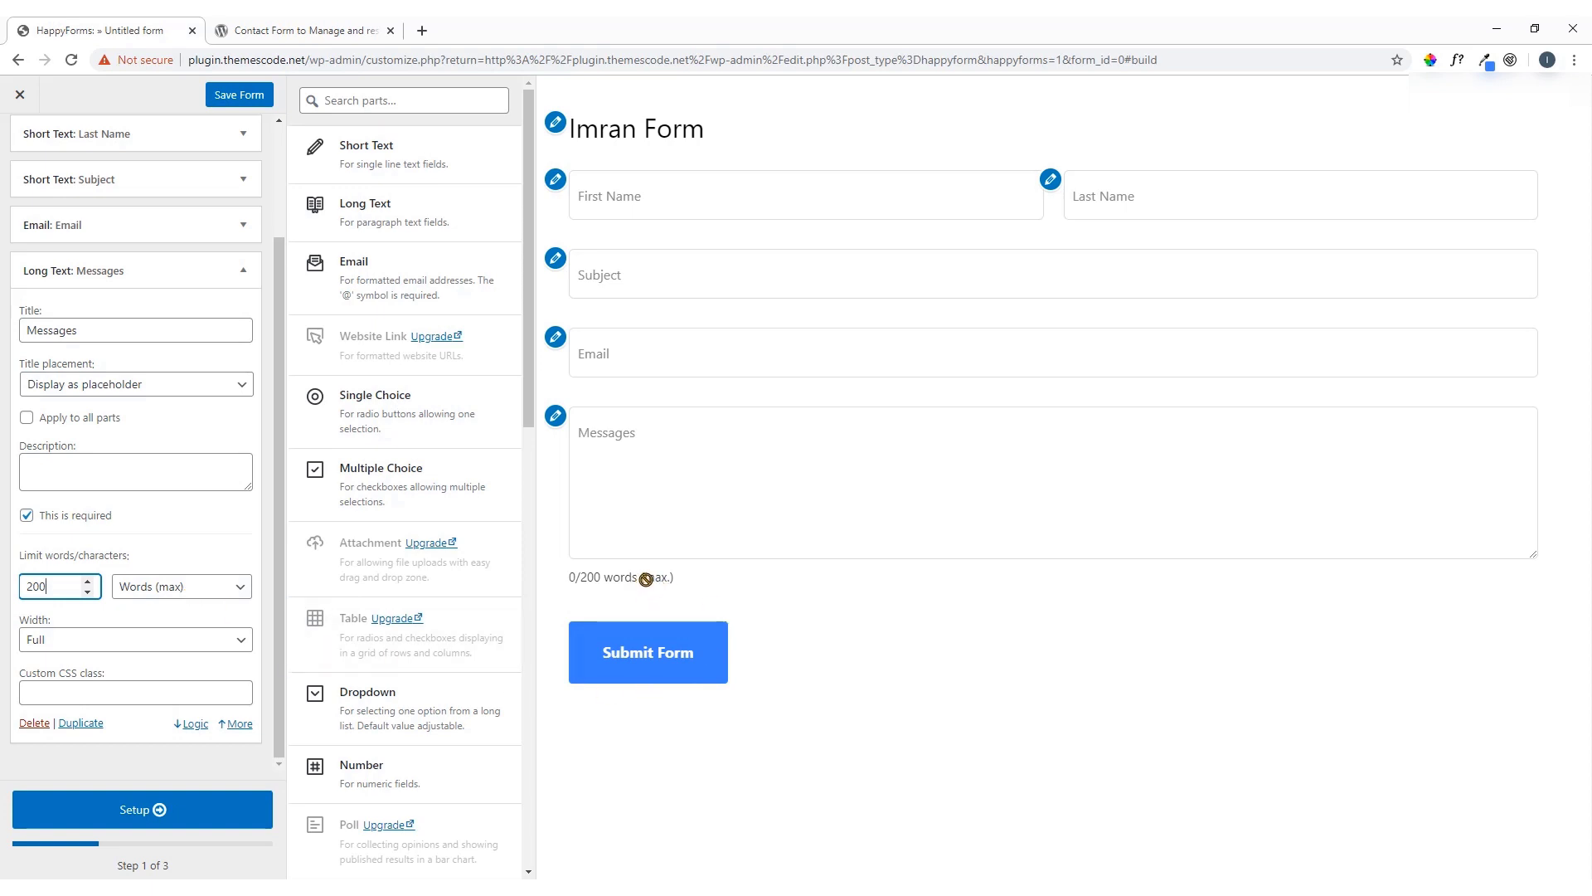
Keep the Messages field at Full width and try dragging in a Multiple Choice field
click(151, 646)
click(118, 681)
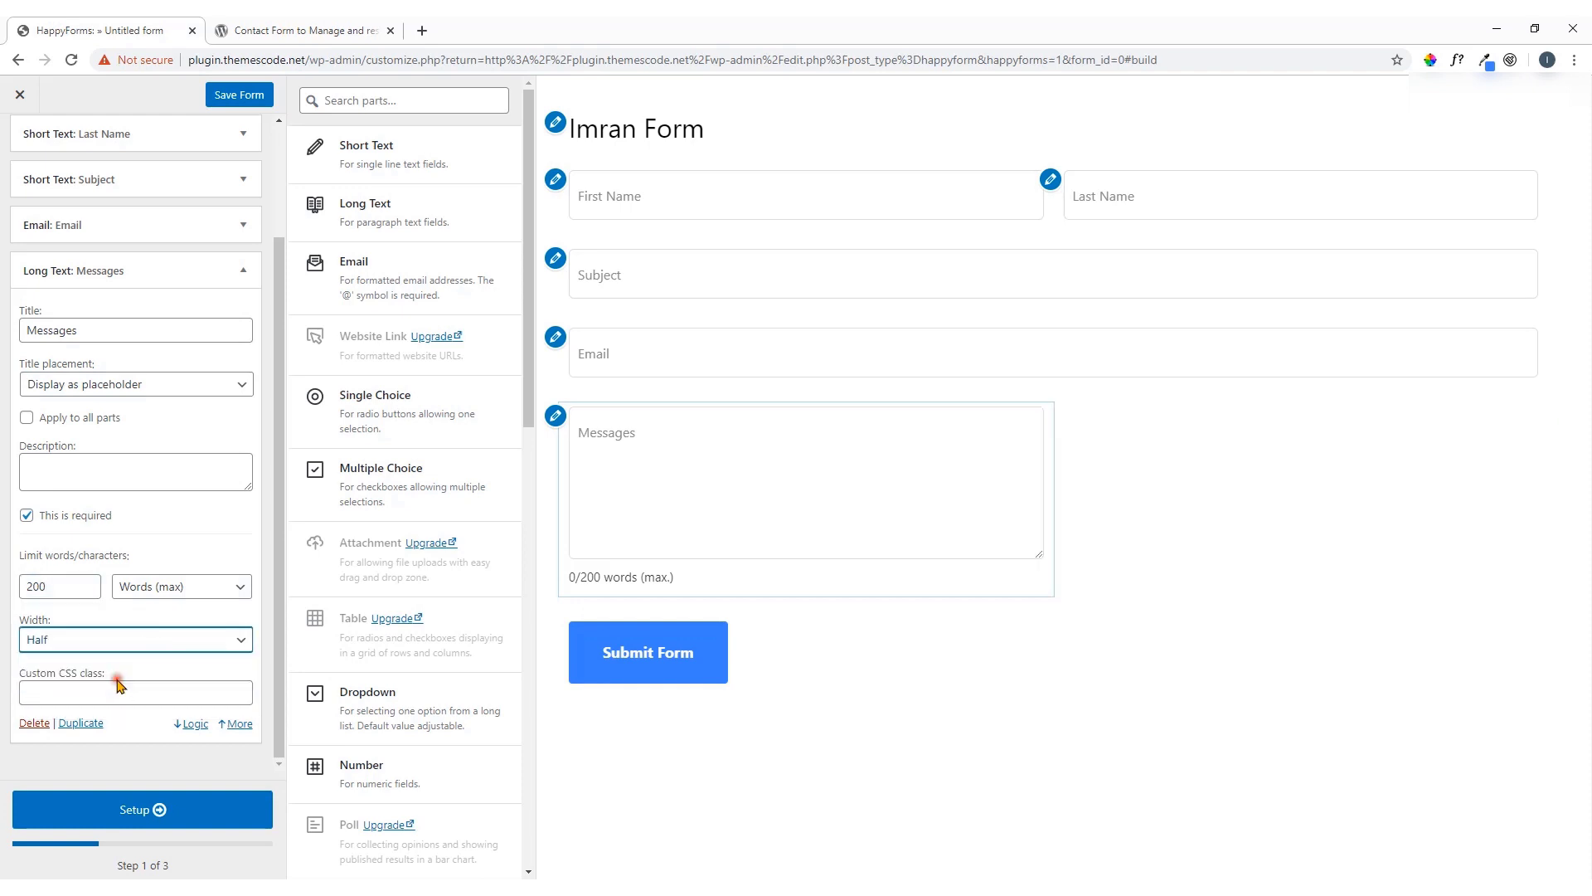
click(239, 641)
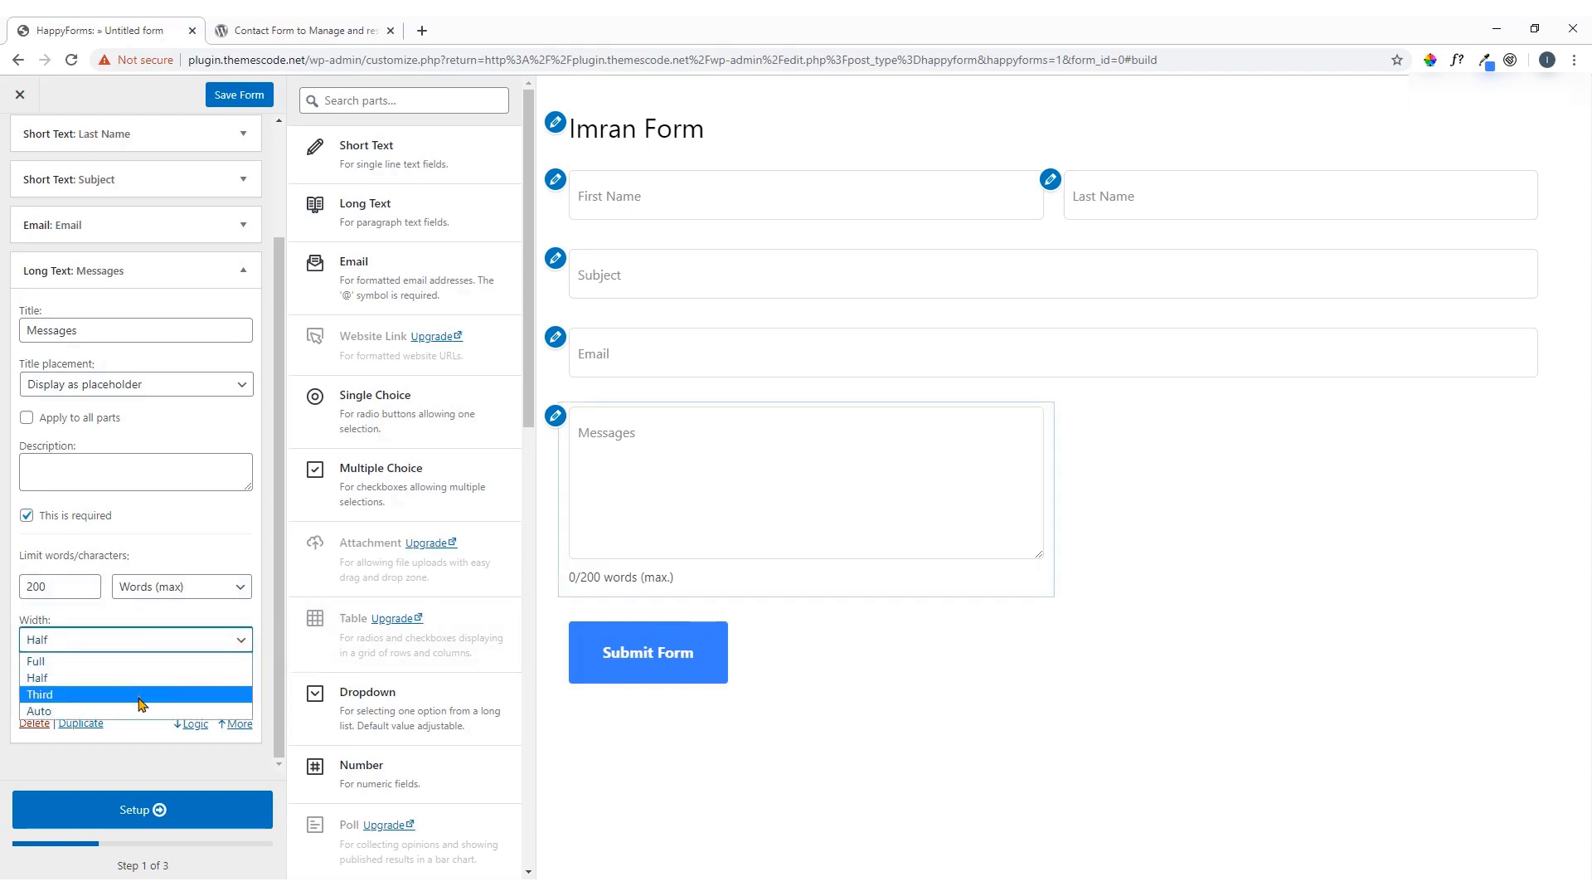
click(146, 662)
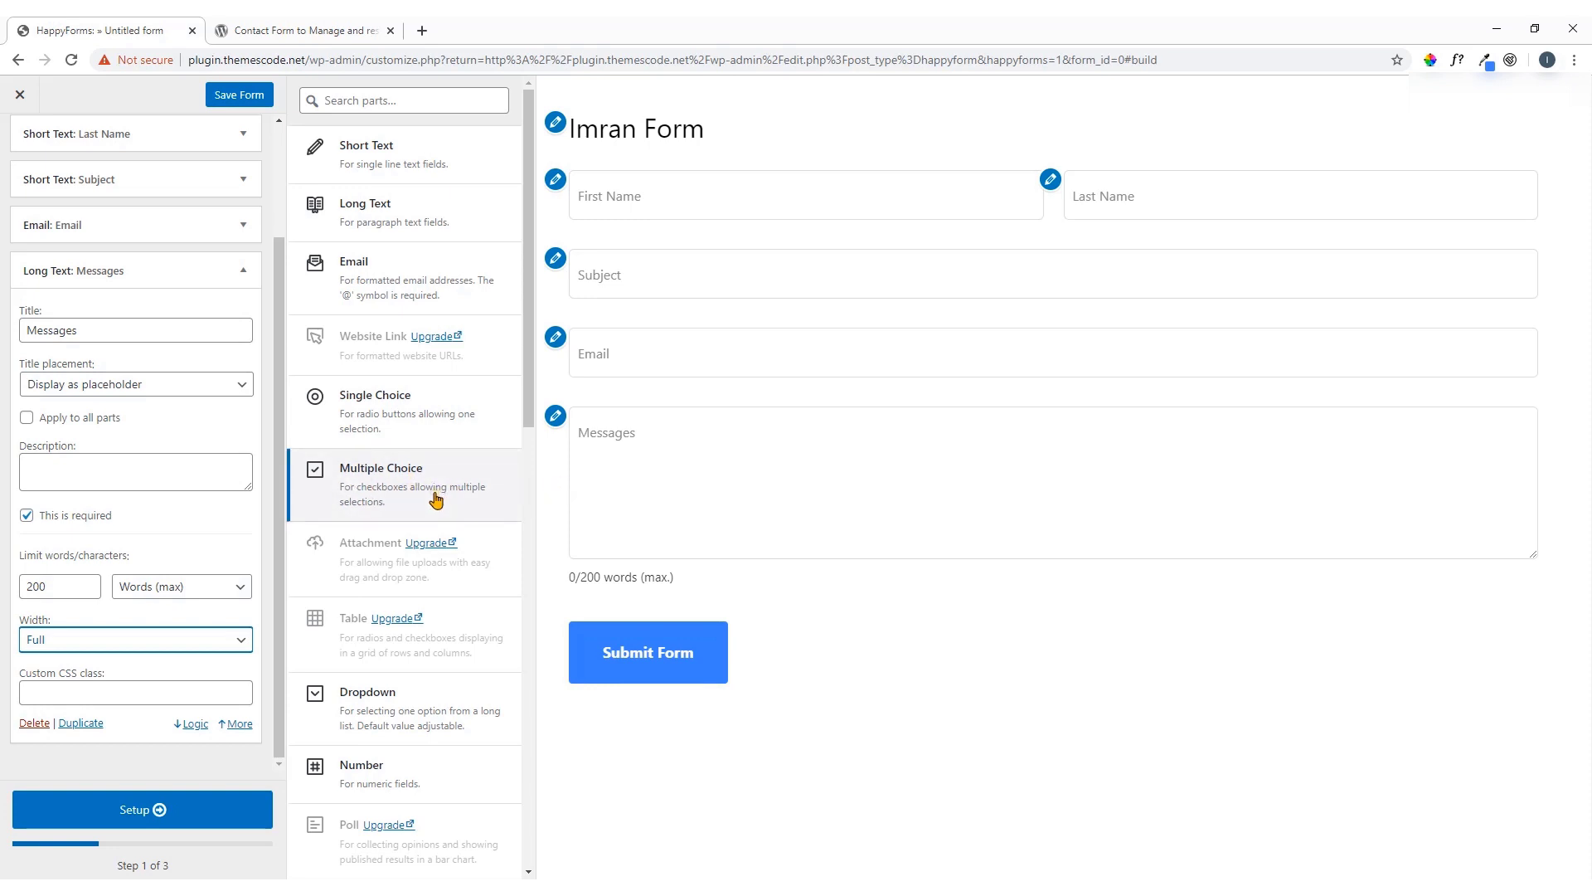
drag(435, 498, 489, 465)
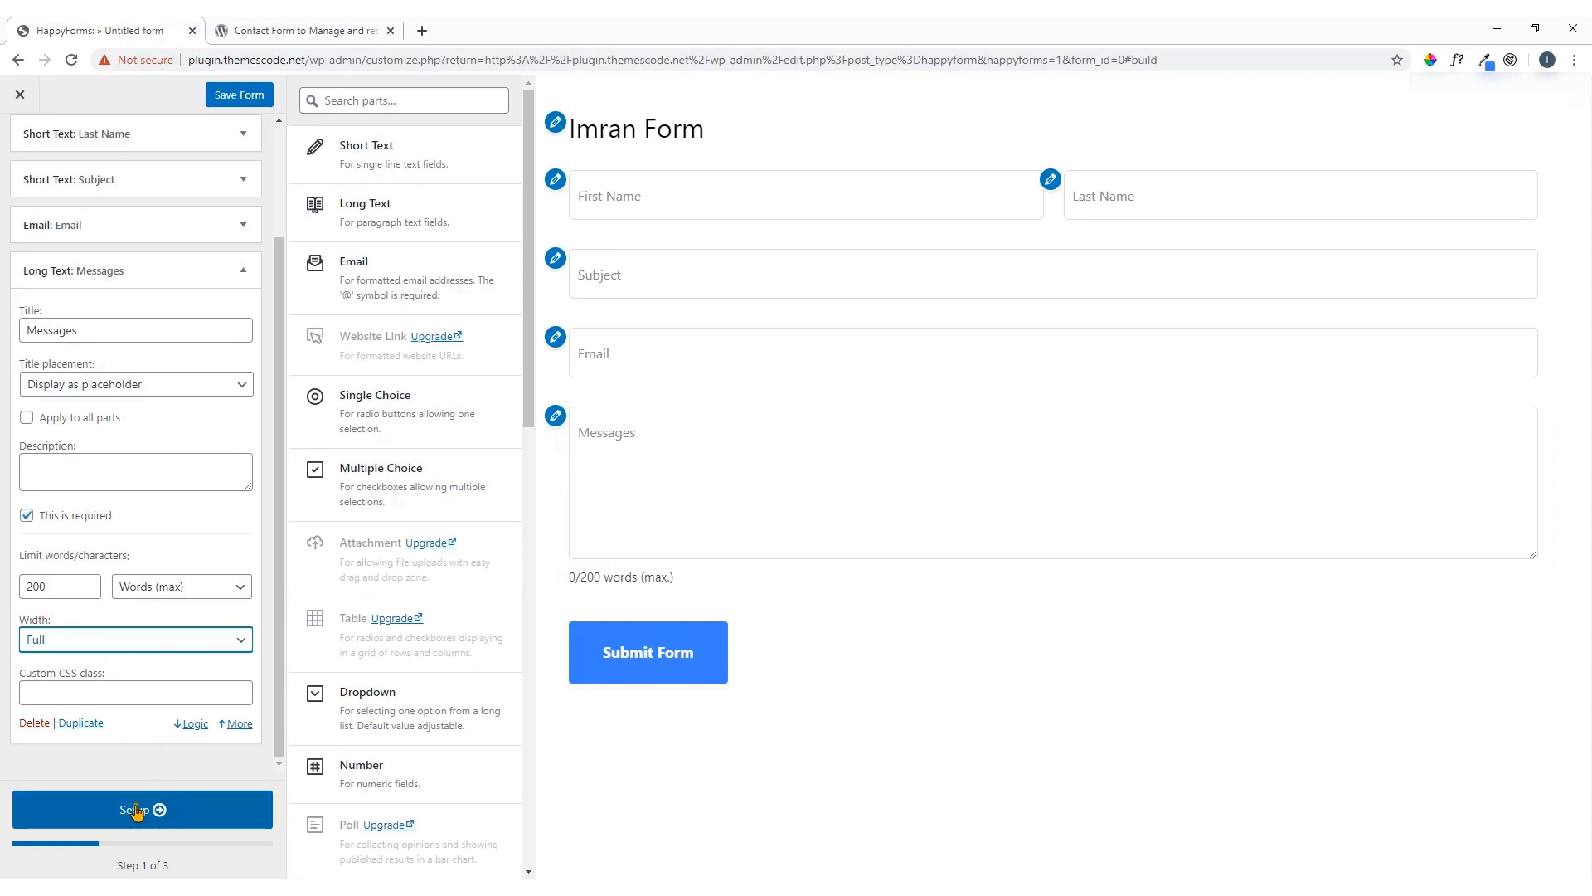
Go to the Setup step, check the alert Email address help, then open a new browser tab
click(183, 814)
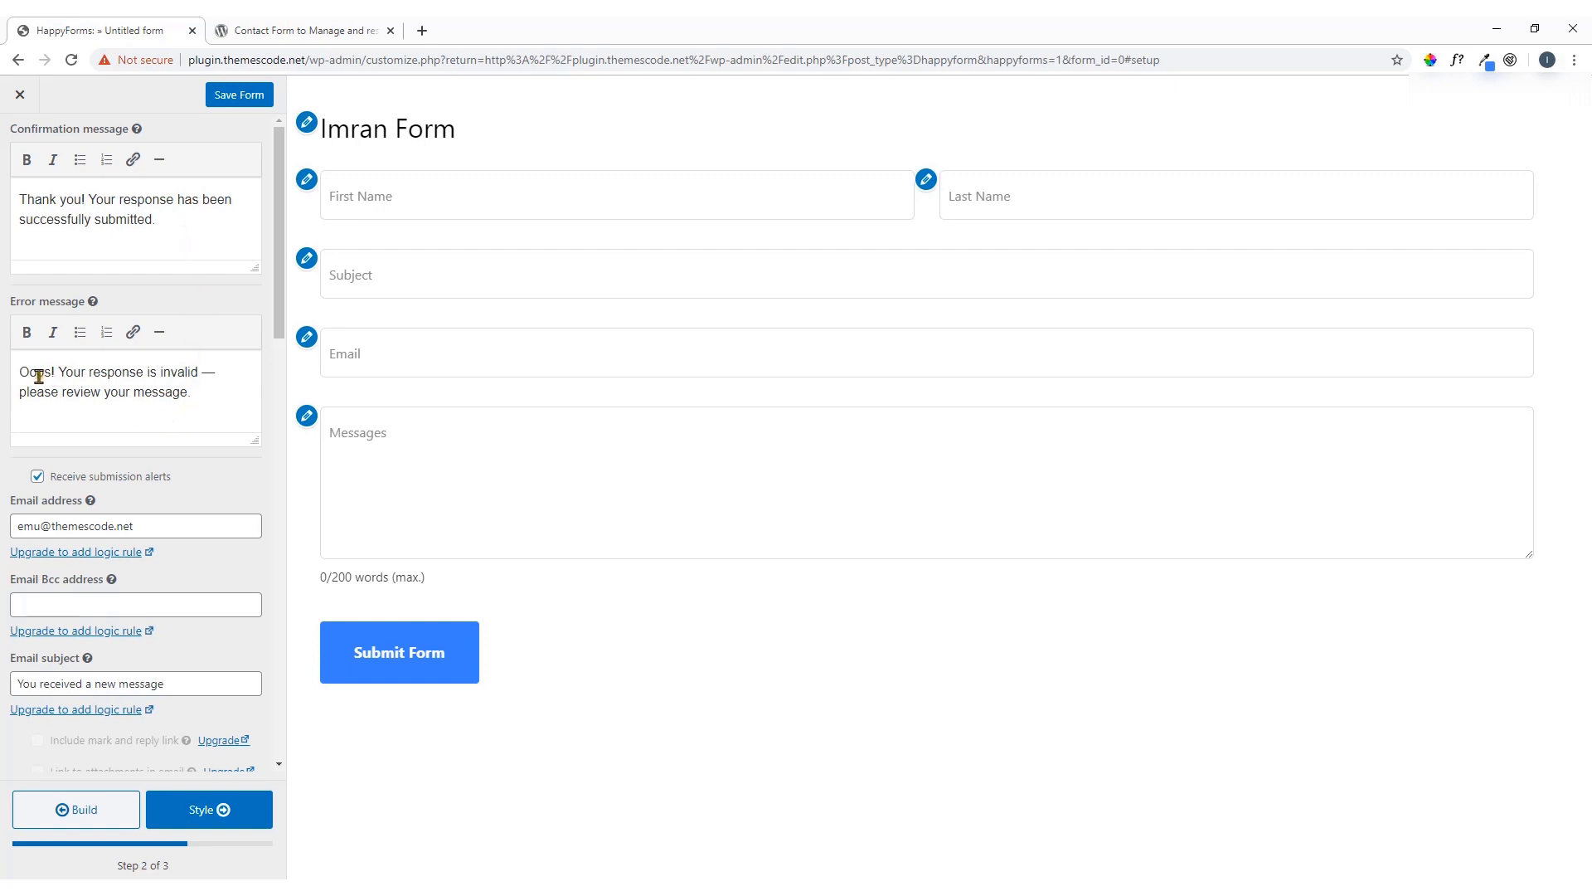
scroll(79, 395, down, 2)
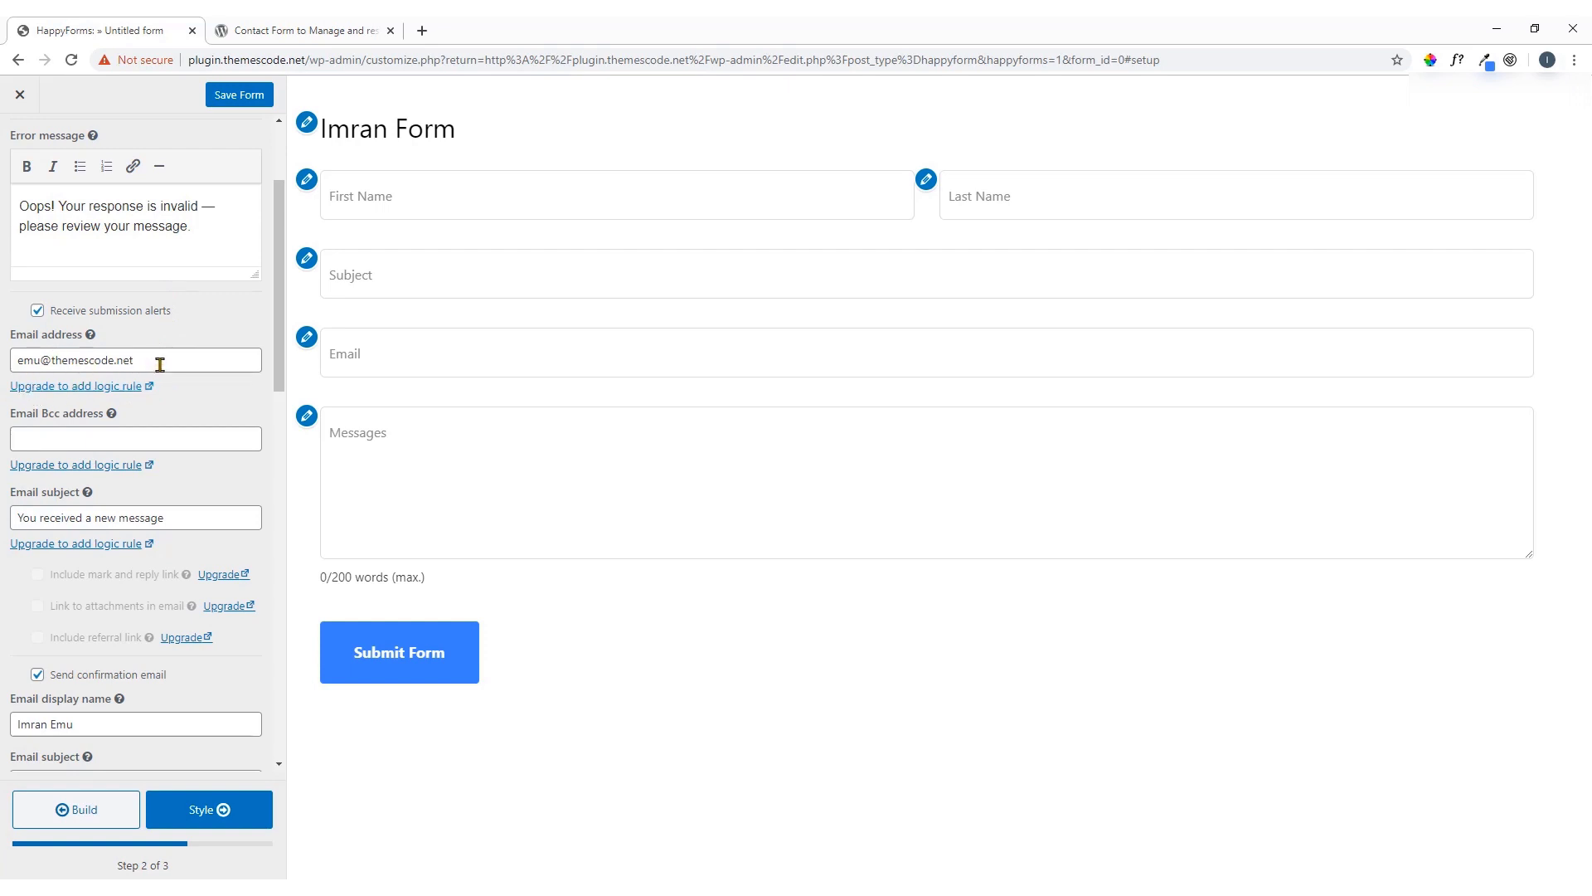
mouse_move(91, 336)
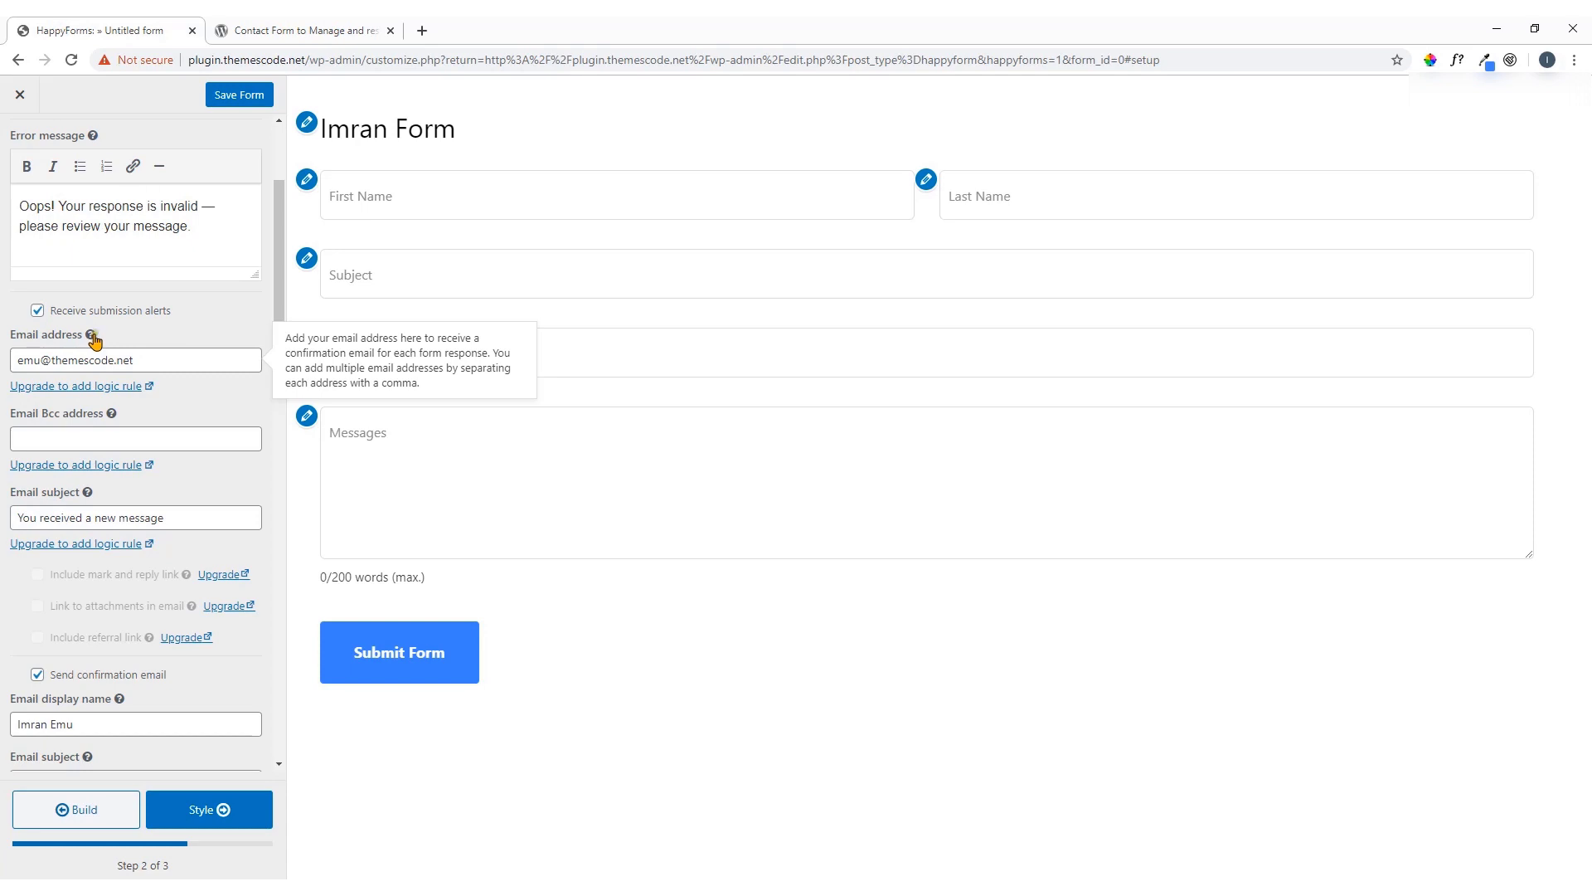
click(422, 31)
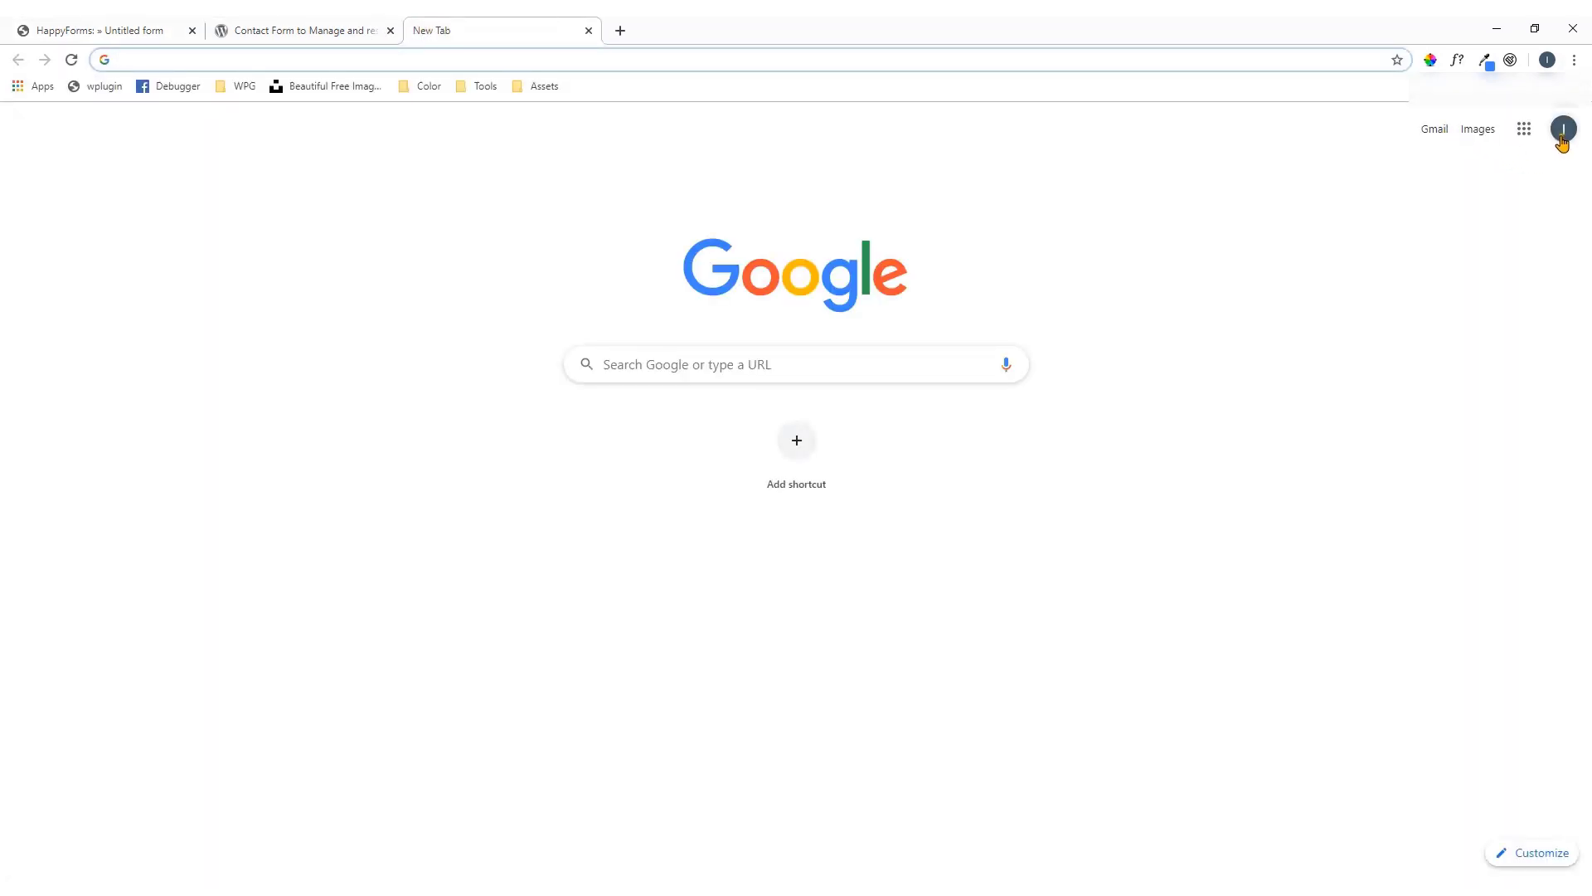
Copy the signed-in Google account's email and select the alert address field in HappyForms
click(1562, 131)
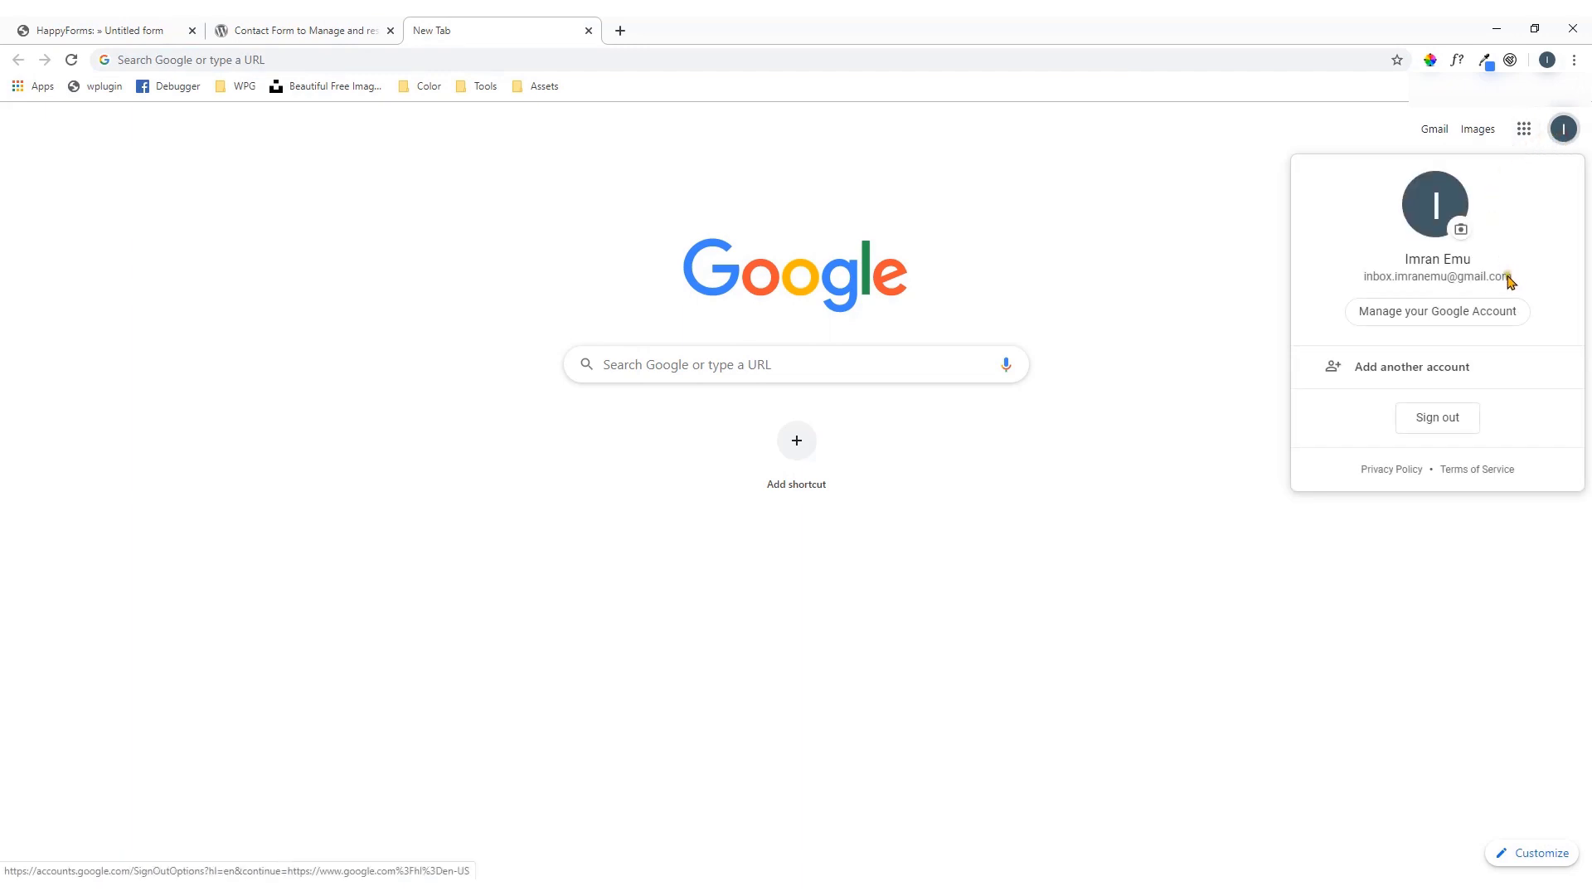
drag(1510, 279, 1364, 279)
right_click(1365, 280)
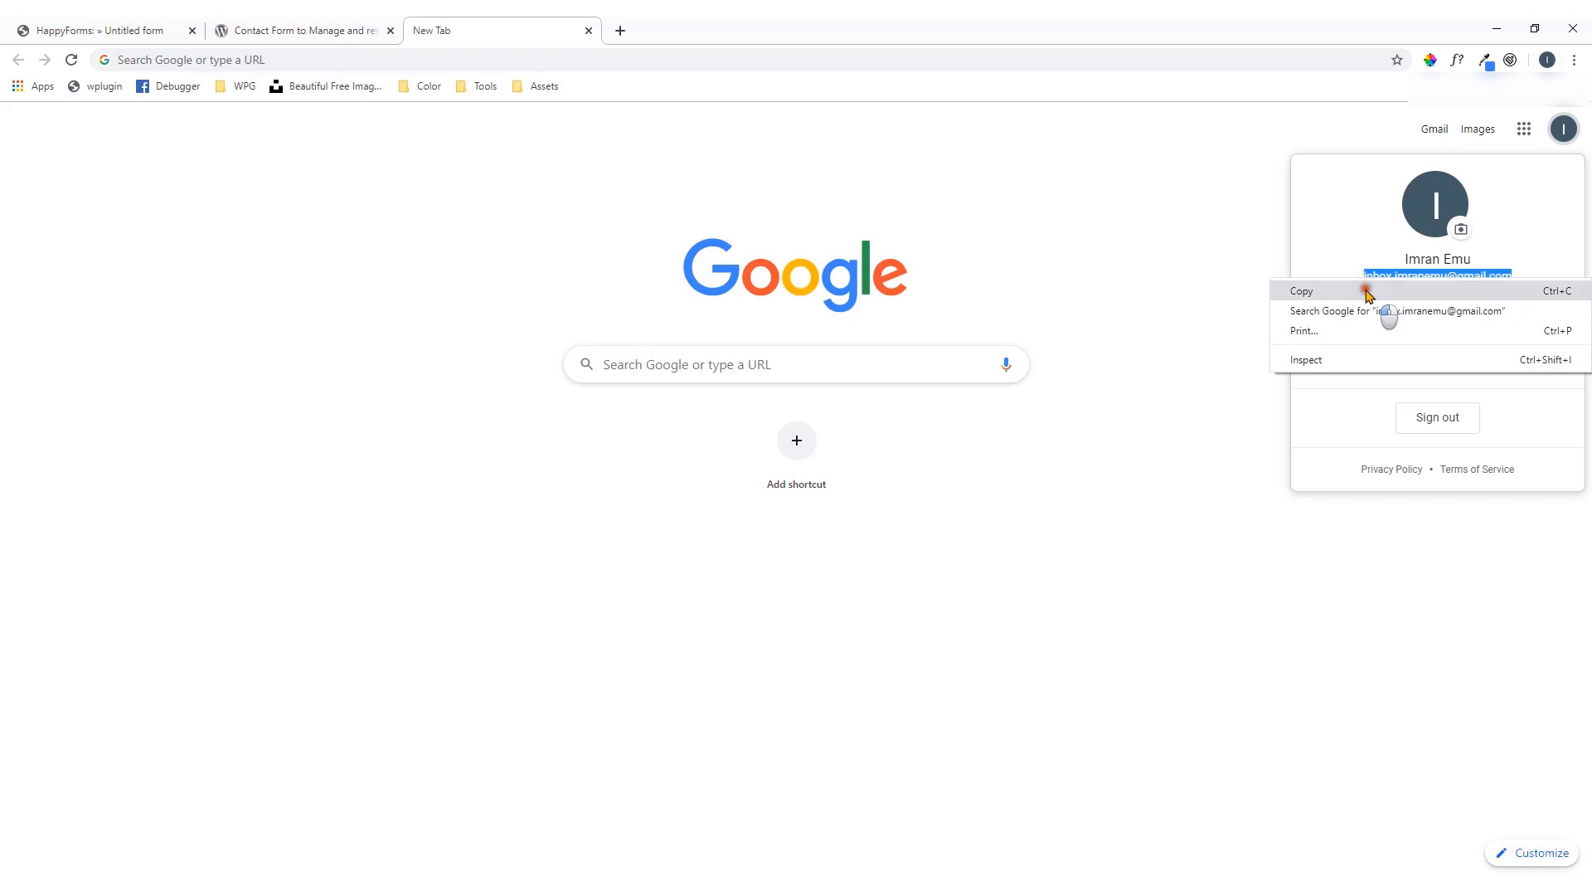
click(1367, 292)
click(145, 27)
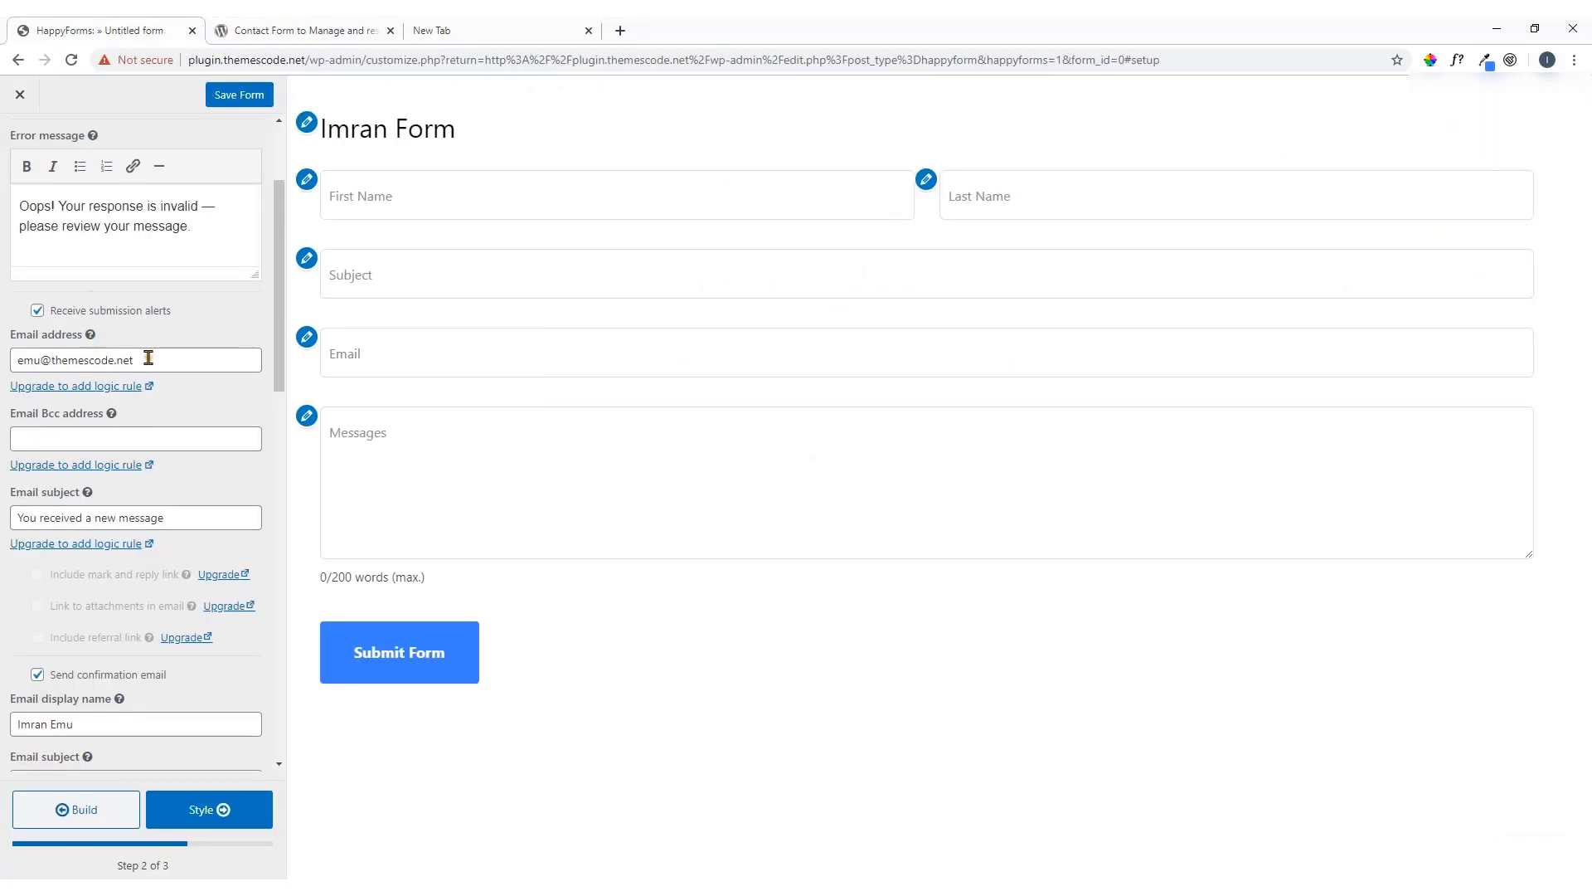
drag(149, 357, 2, 364)
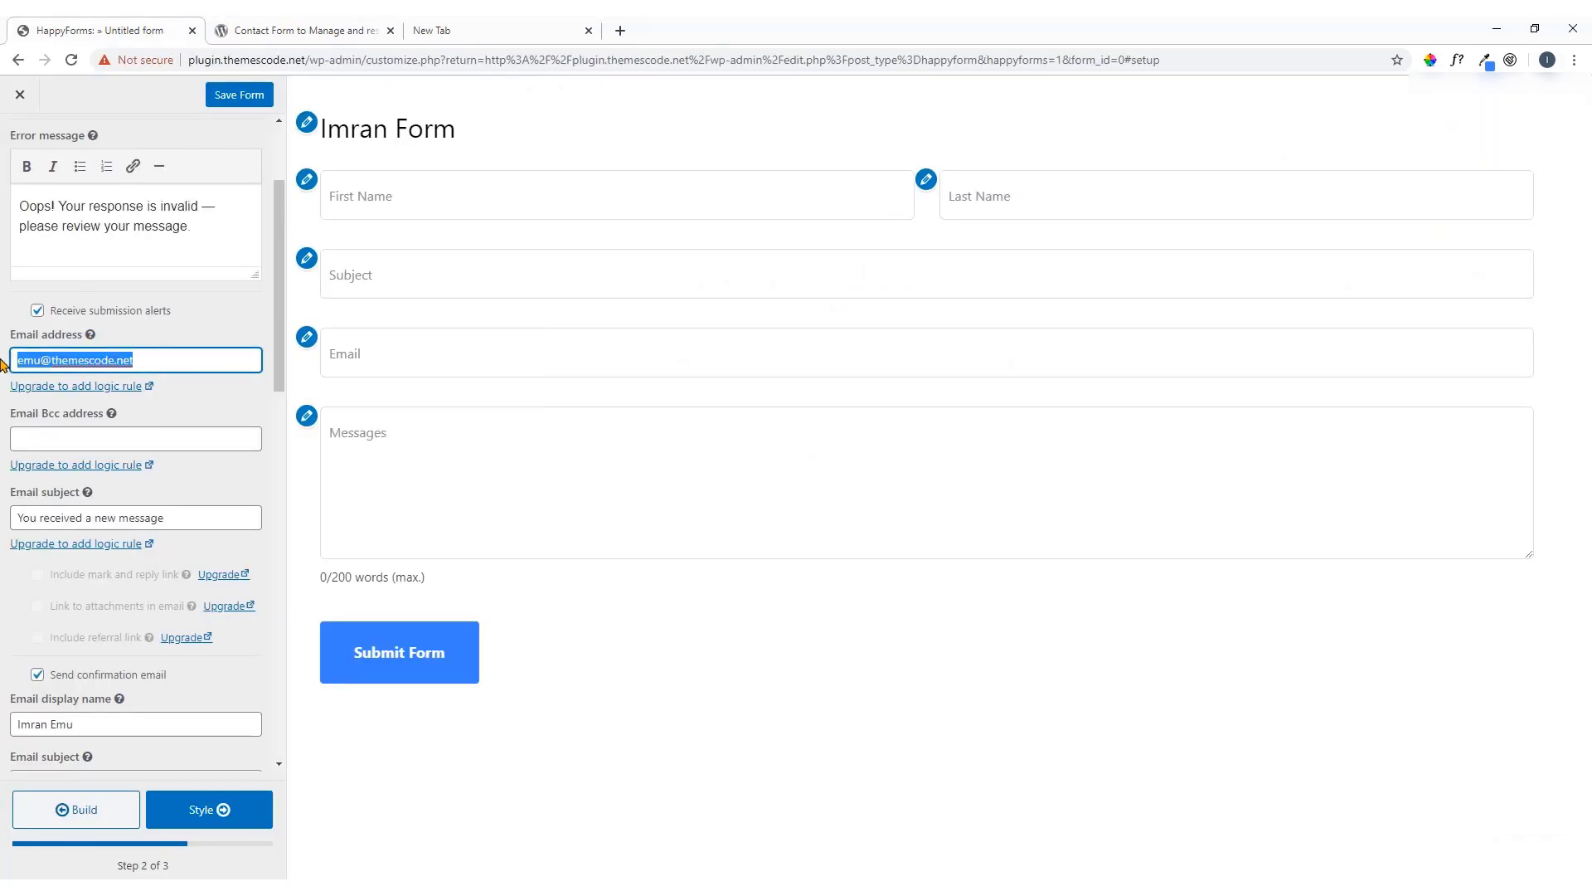
Paste the copied Gmail address as the submission alert recipient and review the settings below
key(ctrl+v)
click(170, 406)
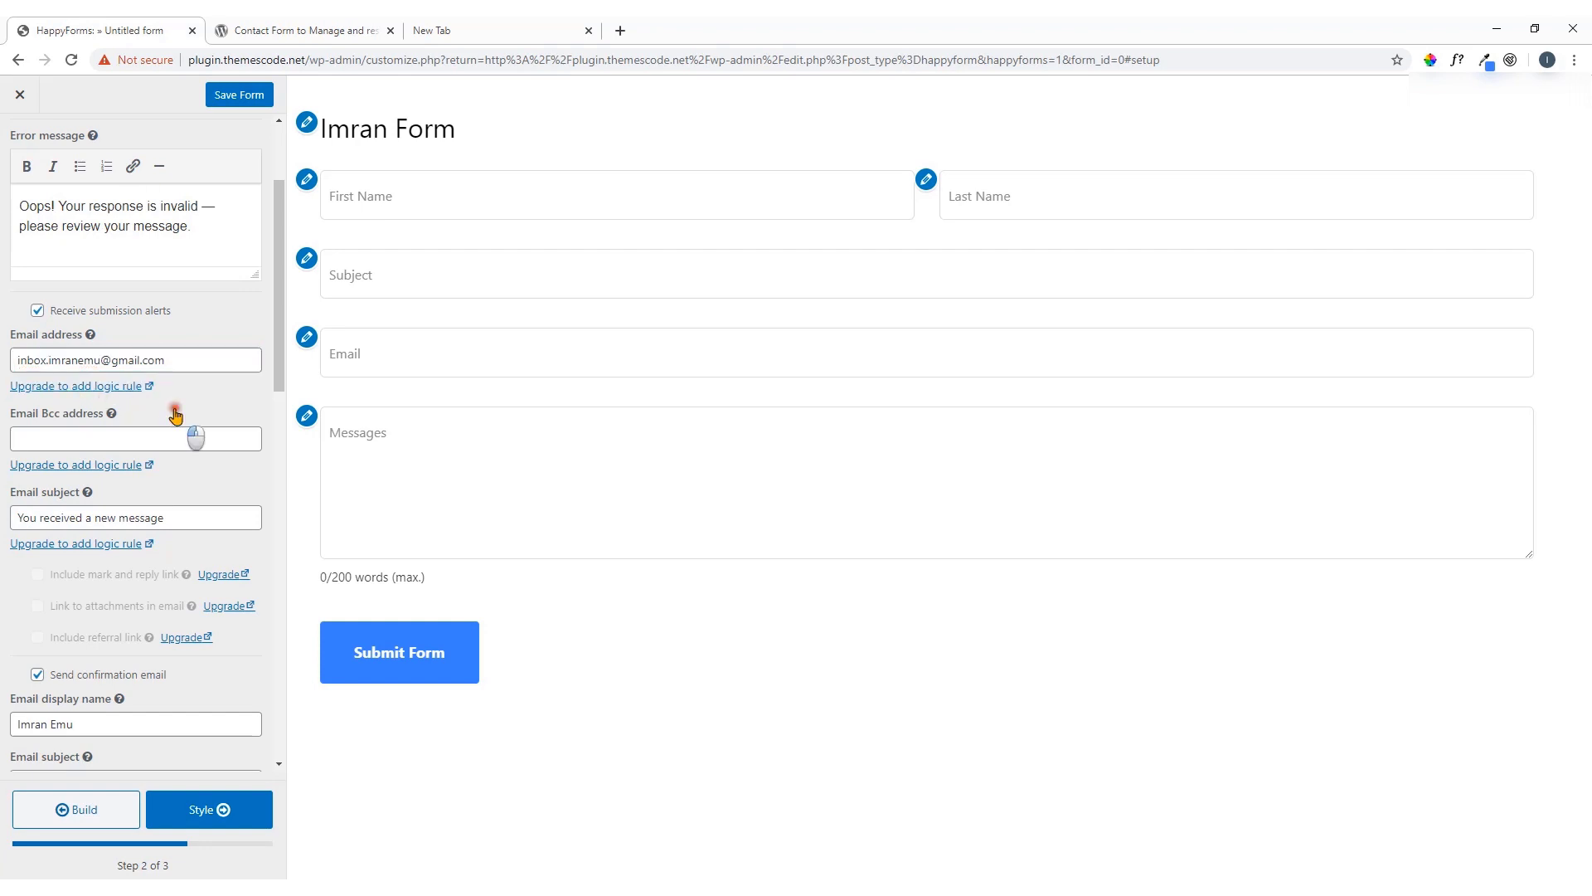
click(180, 403)
scroll(181, 406, down, 3)
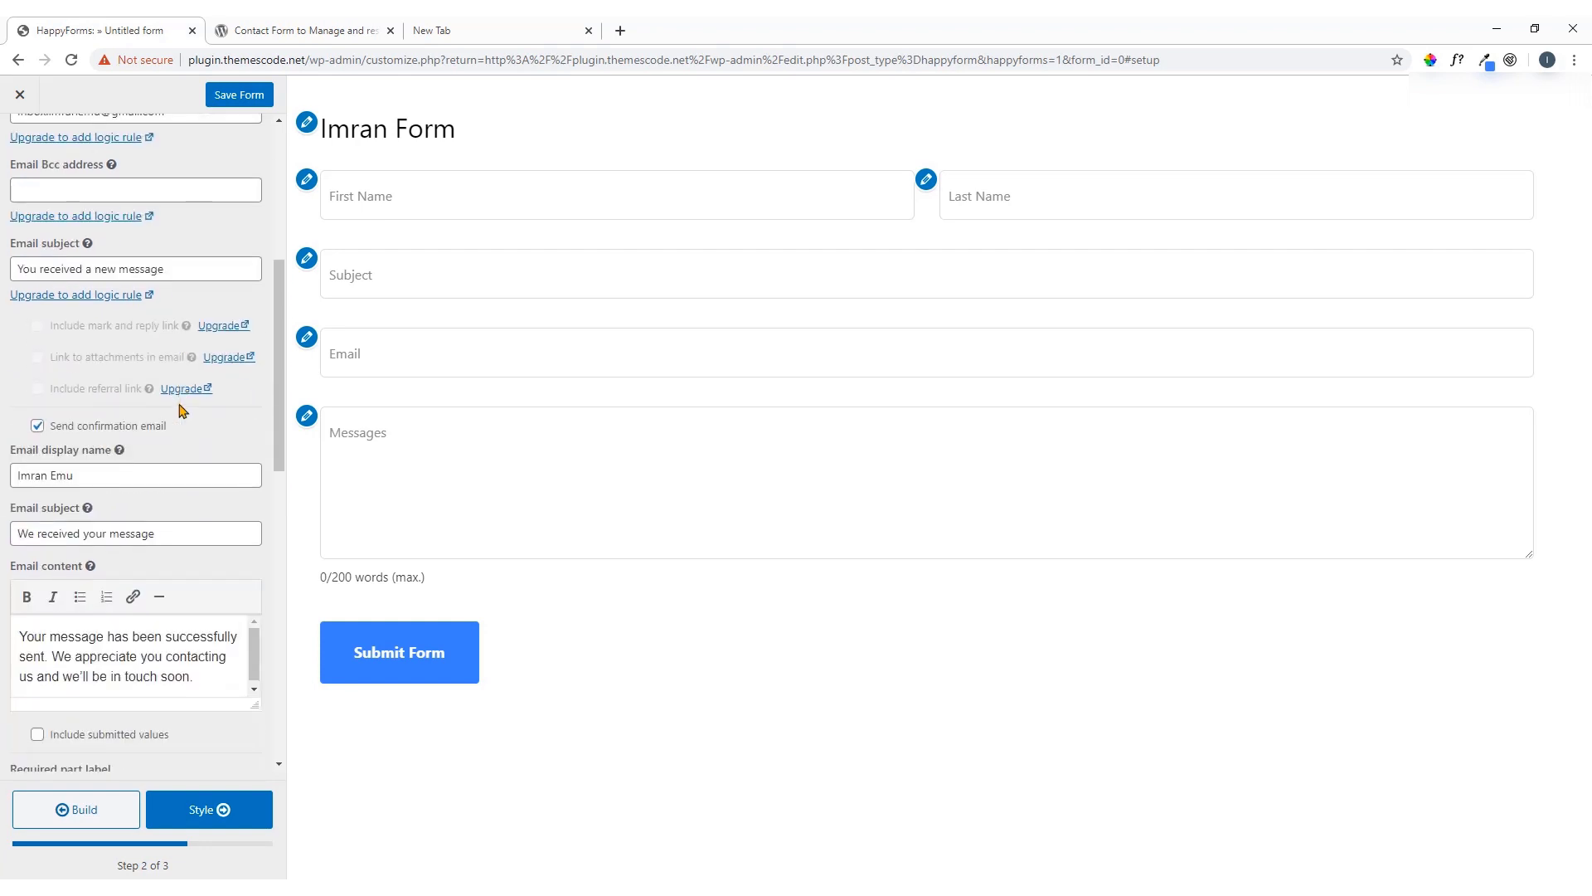
scroll(100, 483, down, 2)
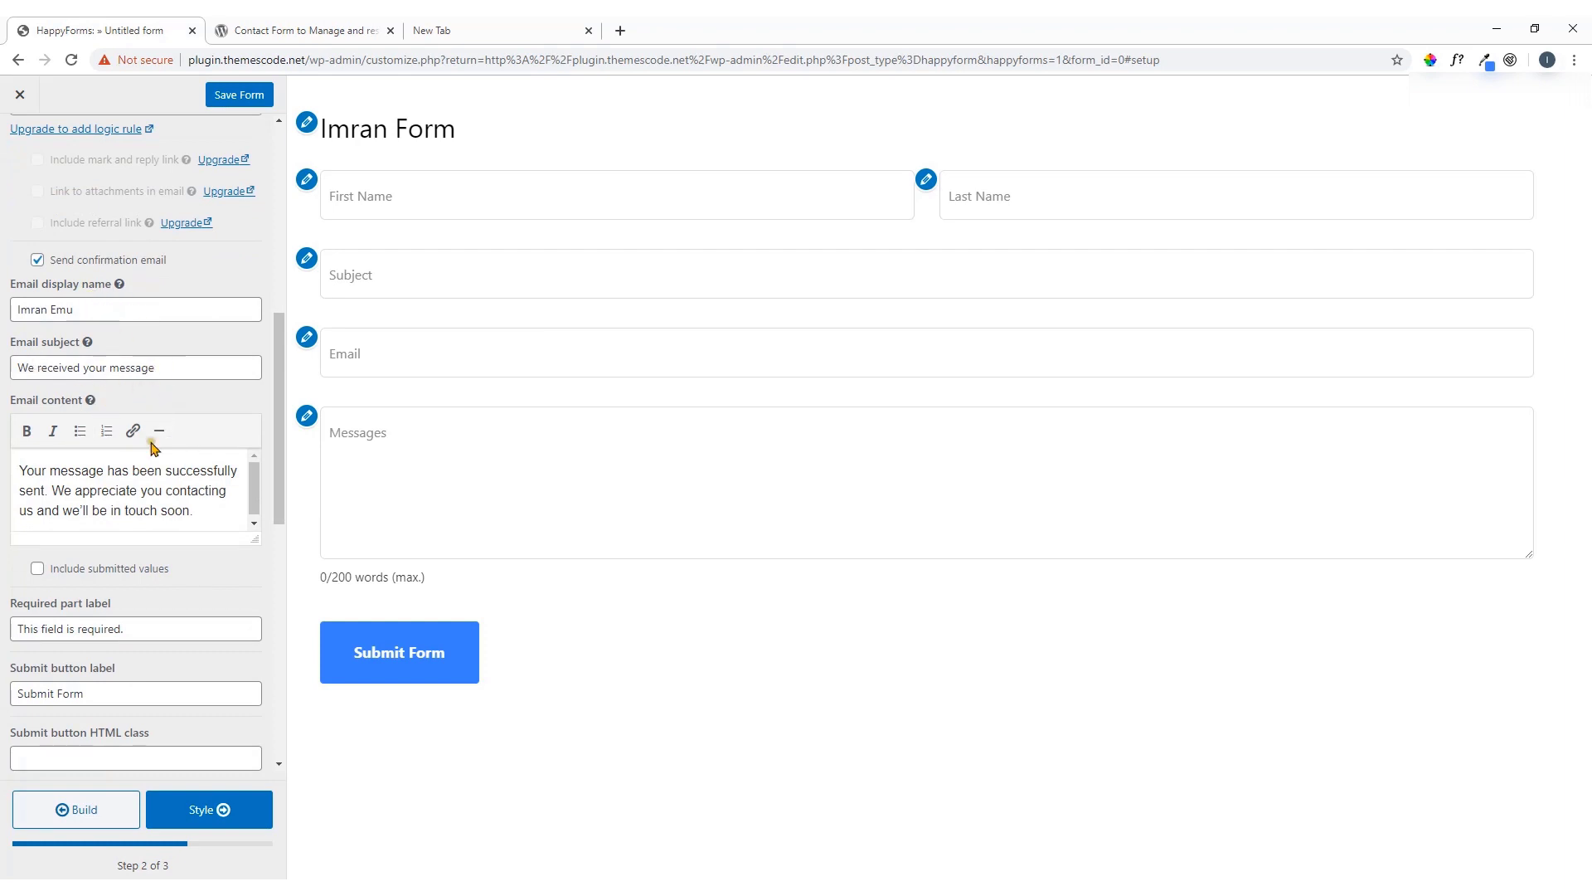
scroll(154, 448, down, 2)
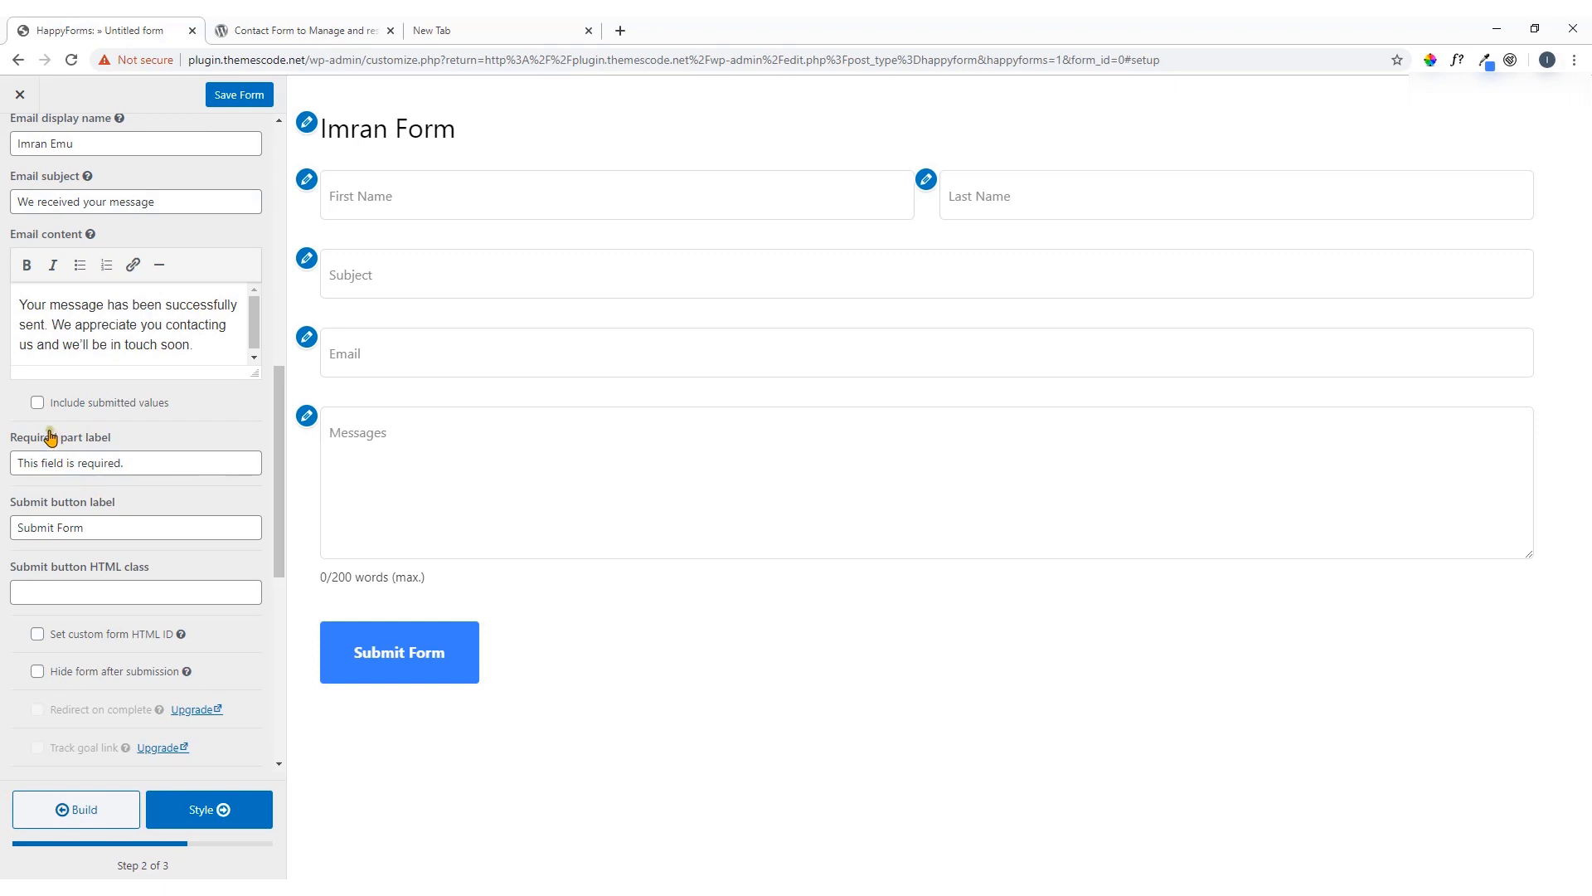
scroll(52, 433, down, 2)
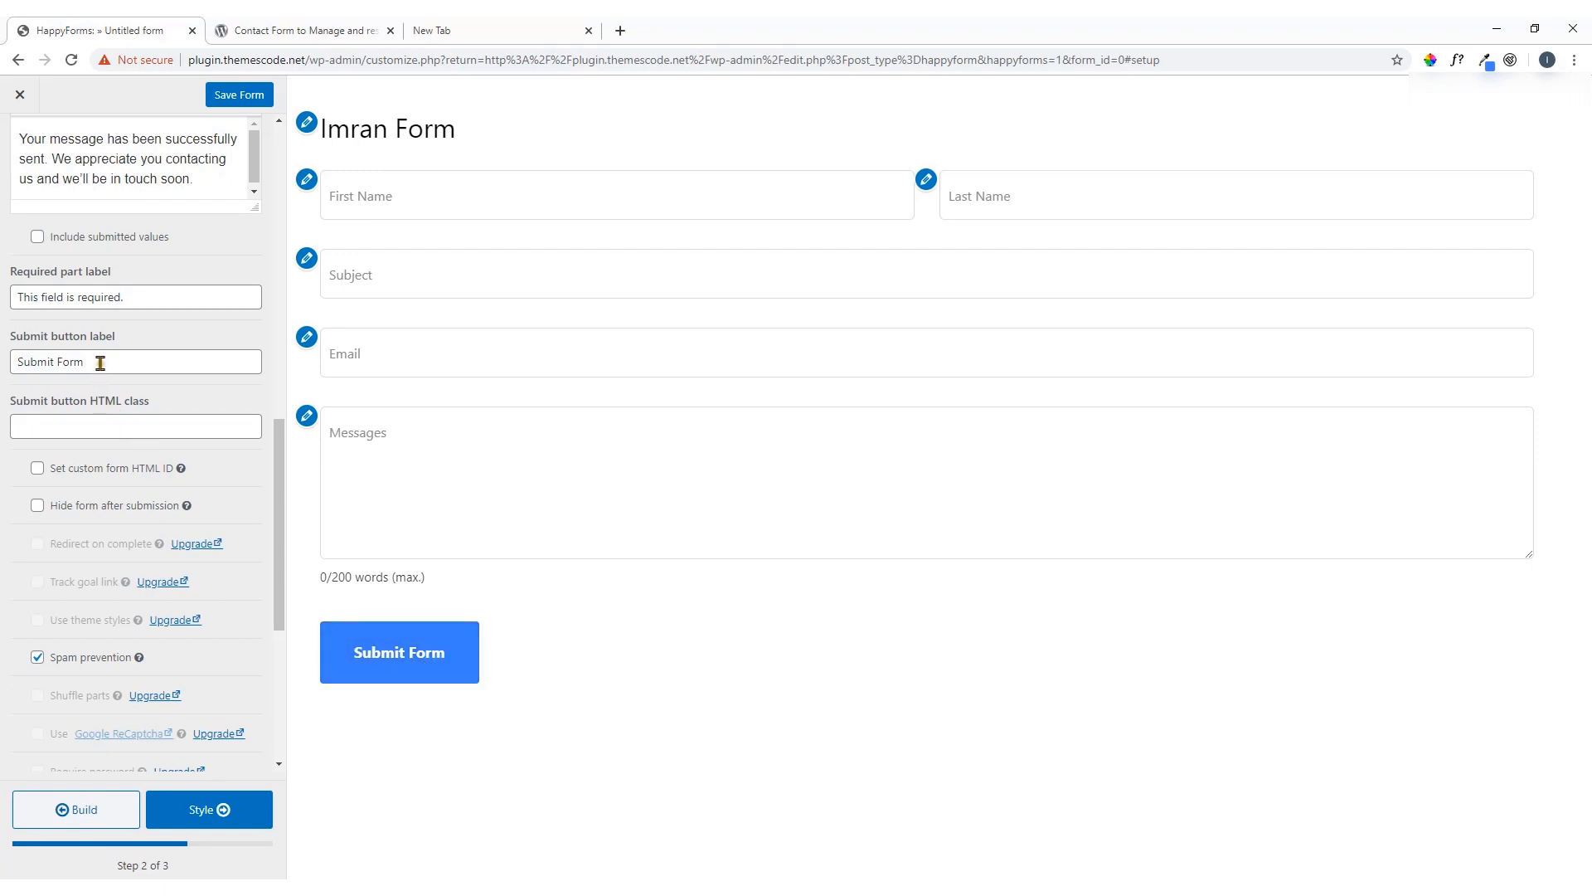
Change the submit button label to 'Send' and turn on Hide form after submission
drag(100, 362, 2, 367)
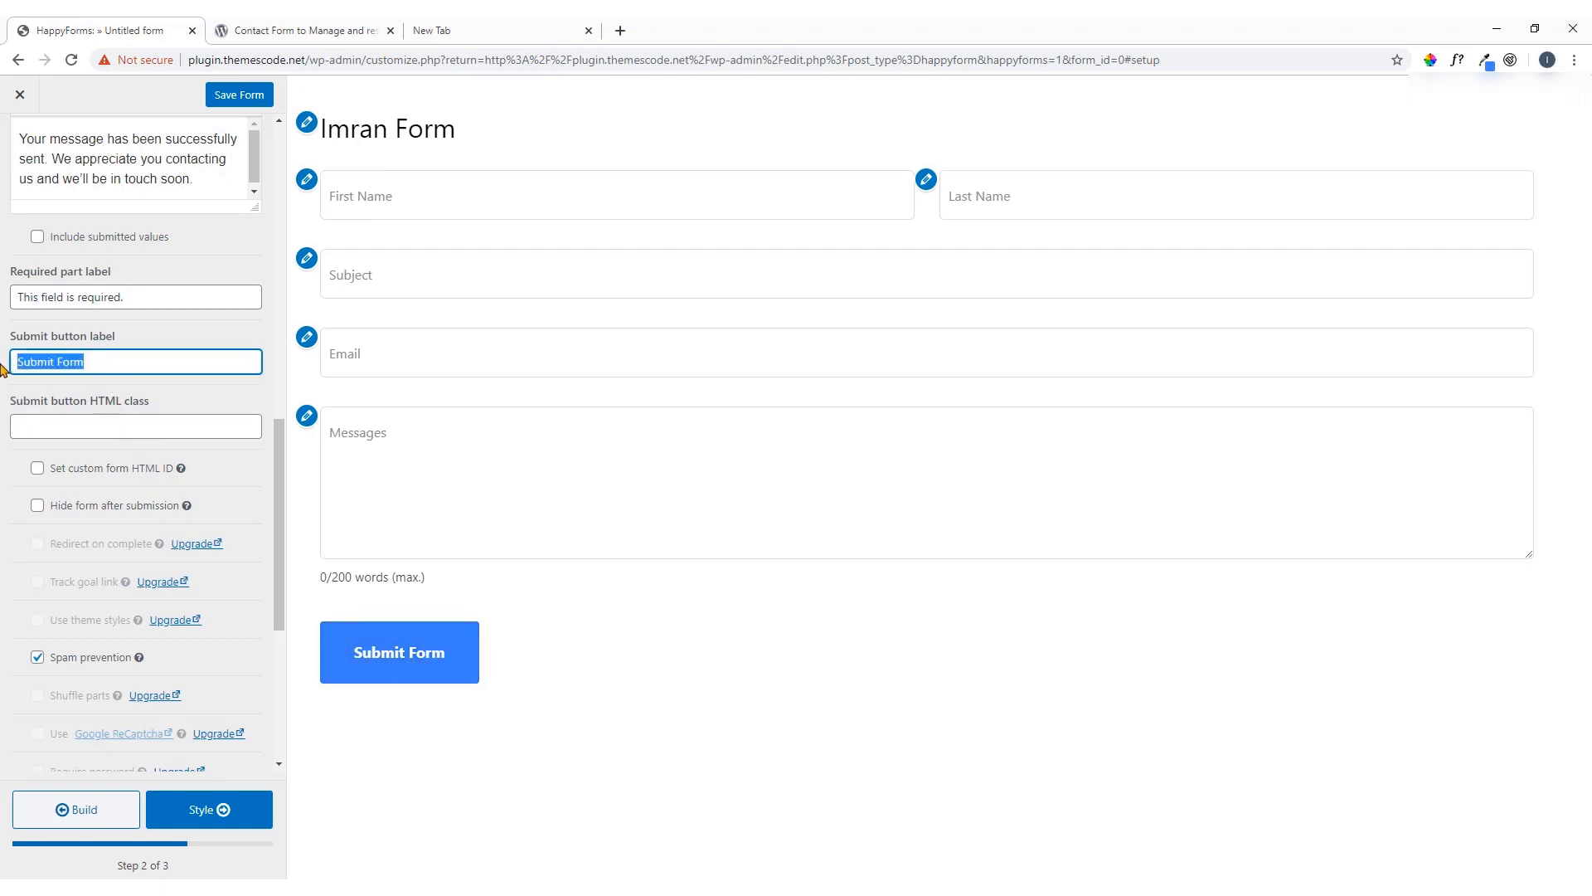
key(BackSpace)
text(Se)
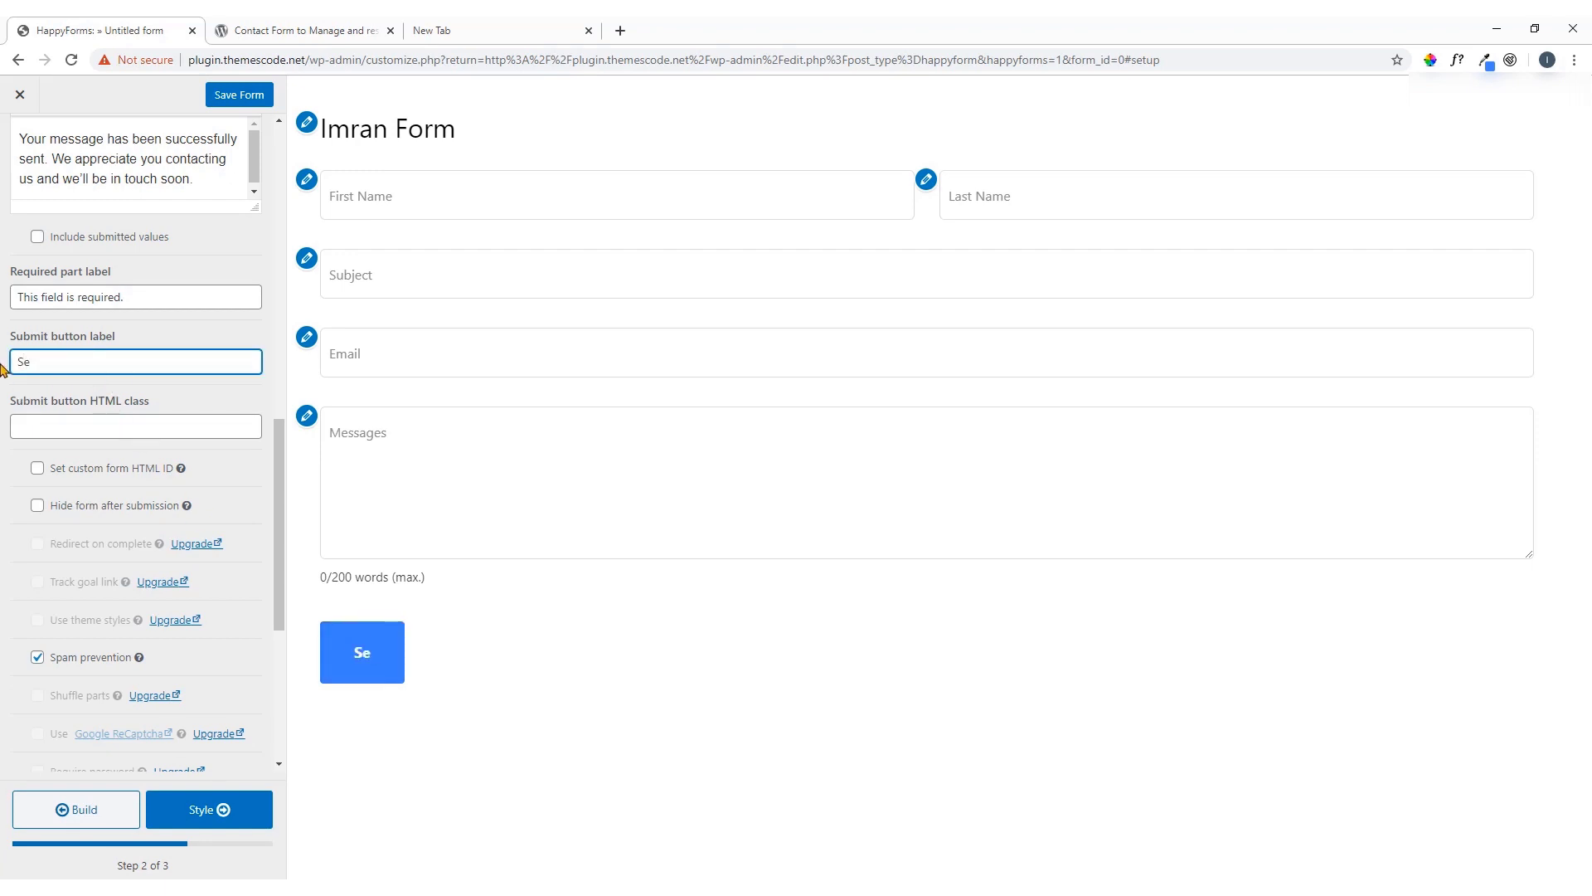
text(nd)
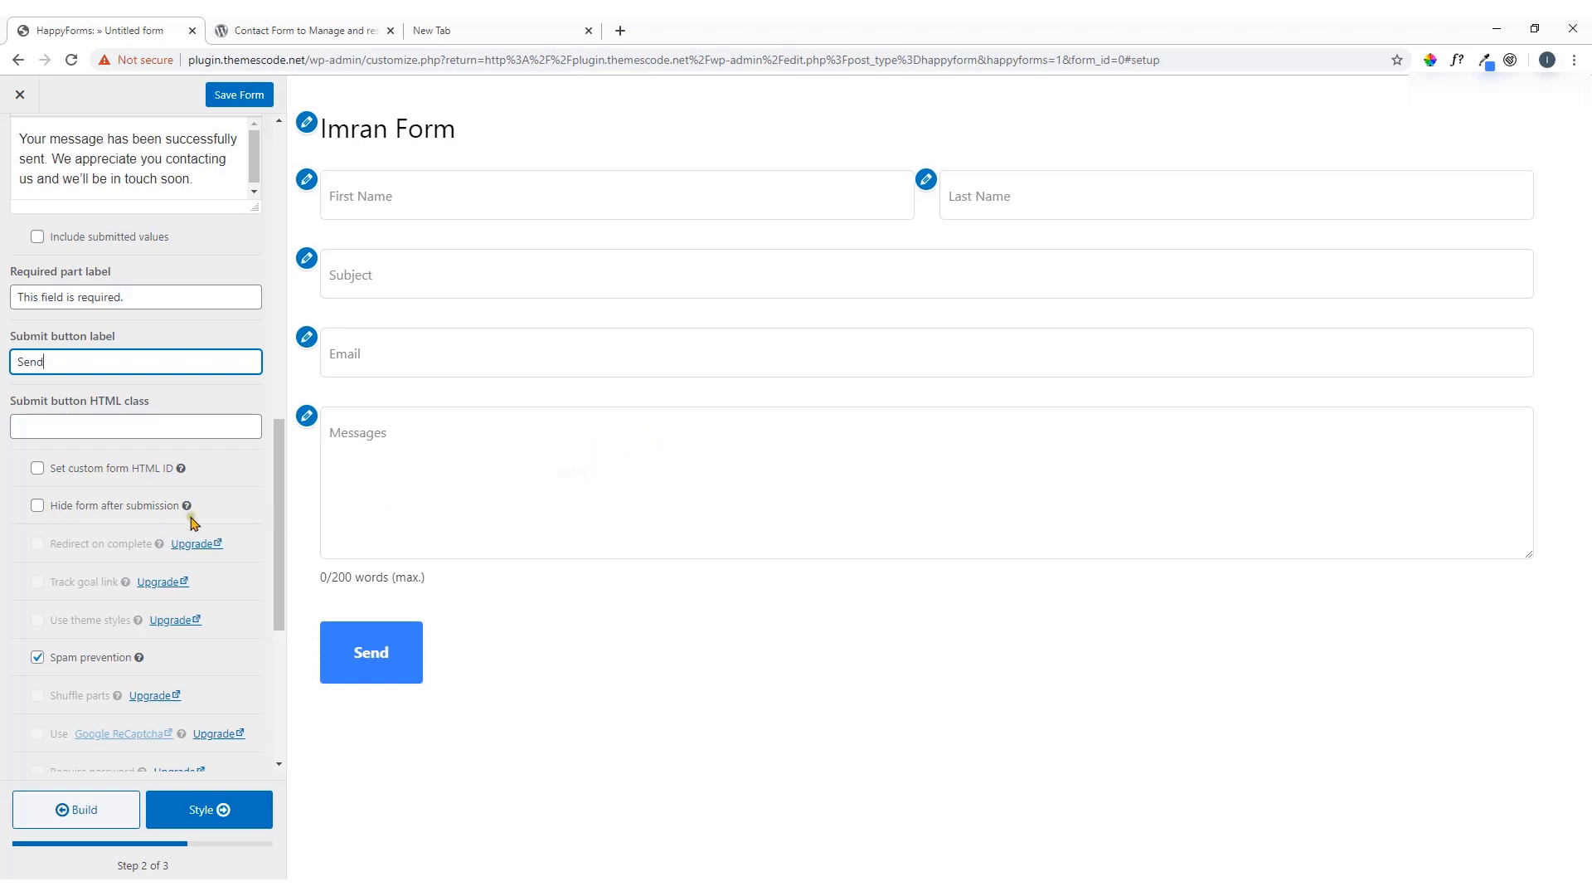
click(37, 506)
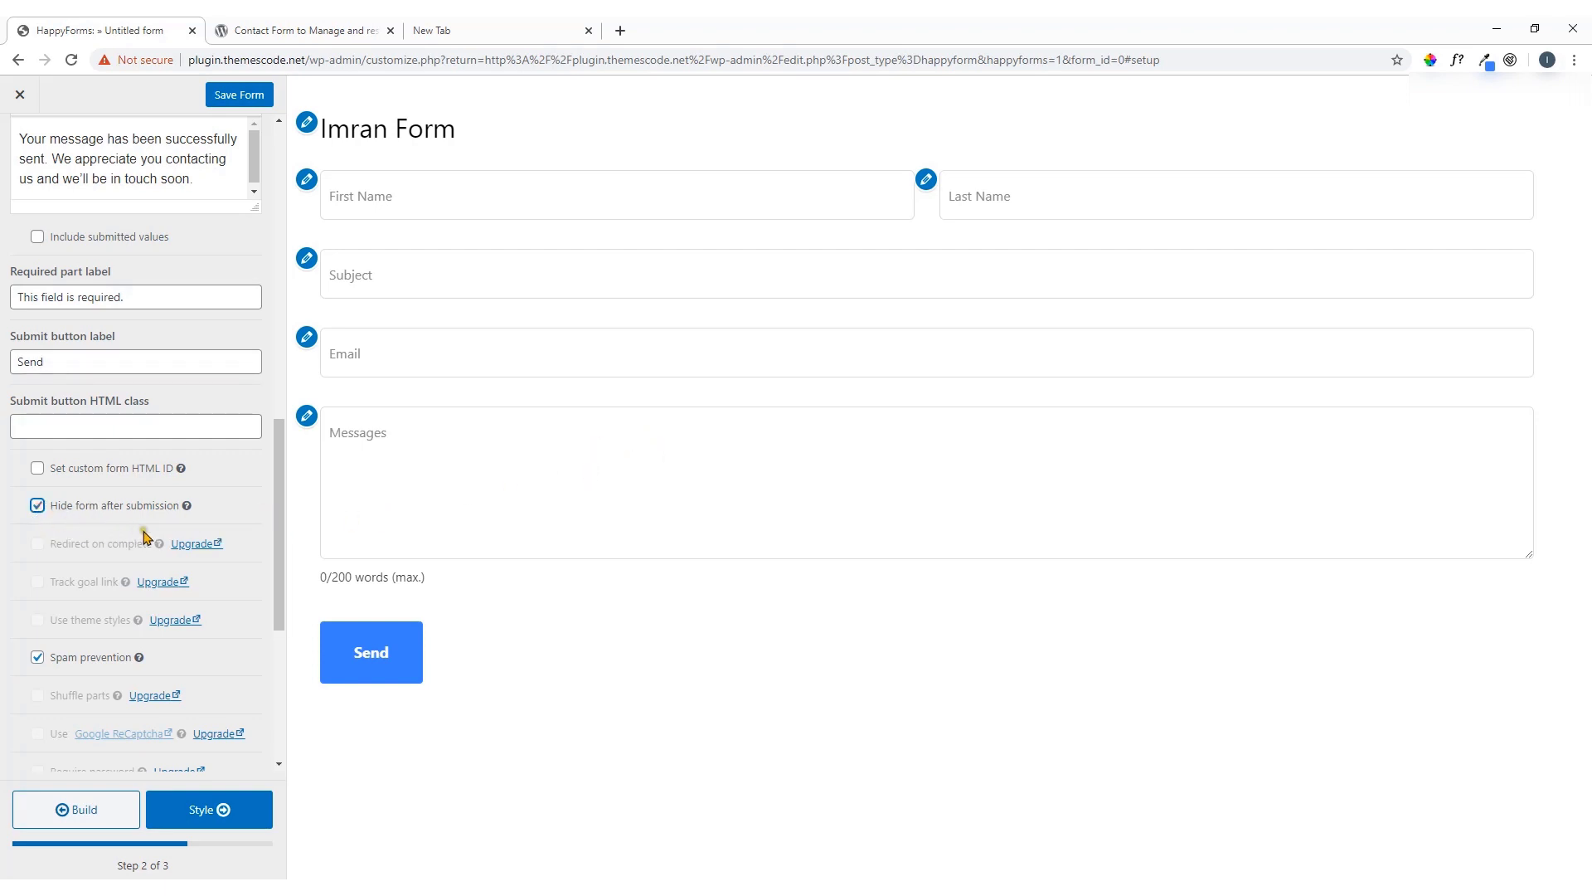
scroll(149, 533, down, 5)
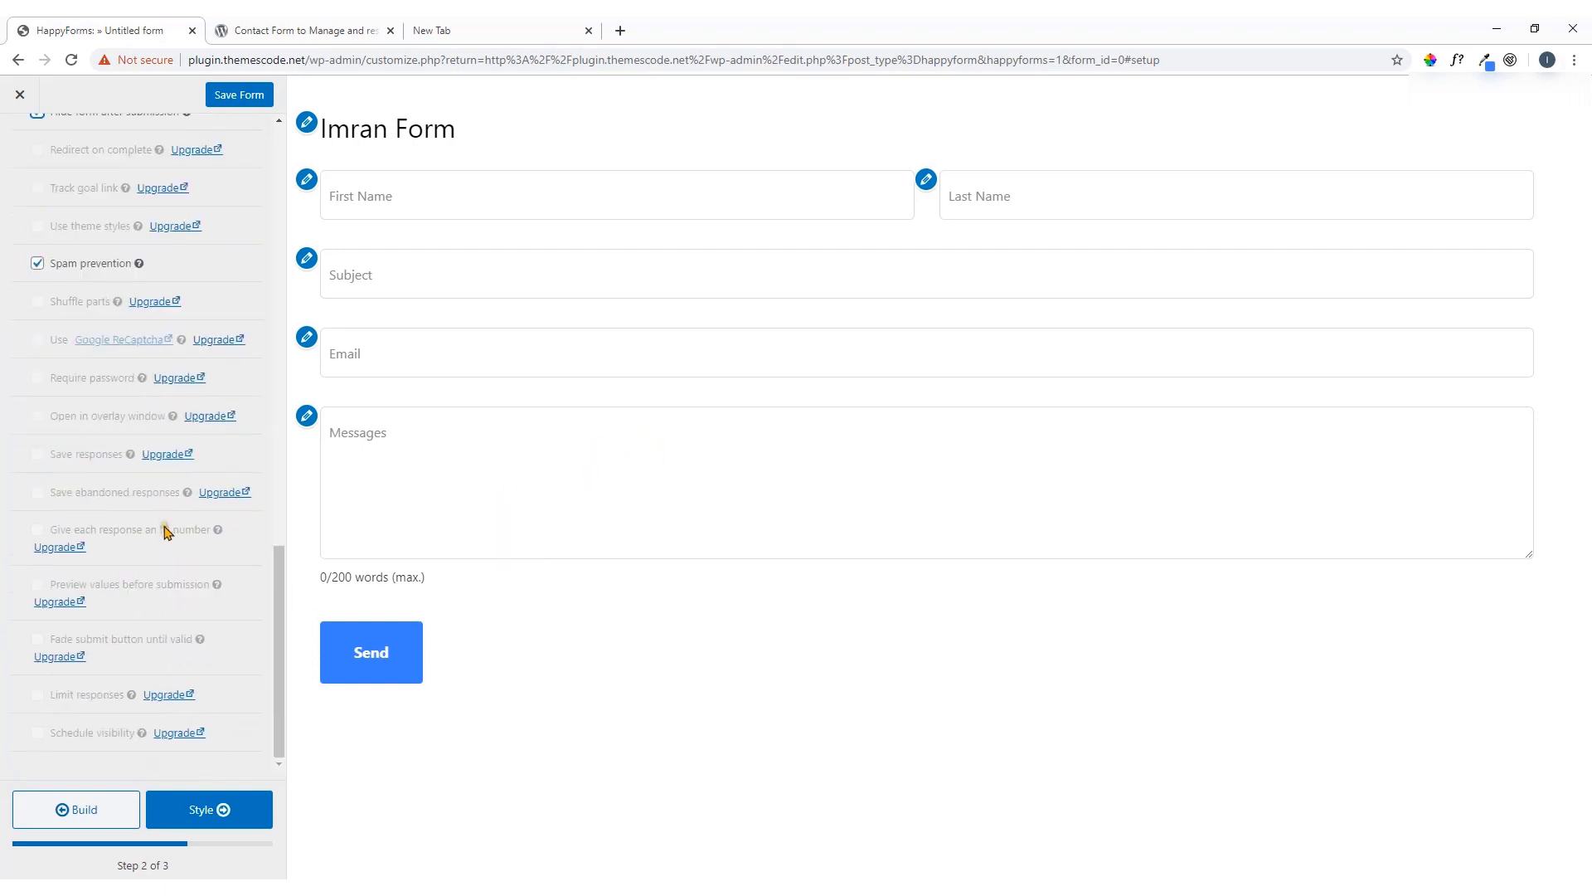
In Style > General, try a pixel-based form width by editing the width value
click(205, 812)
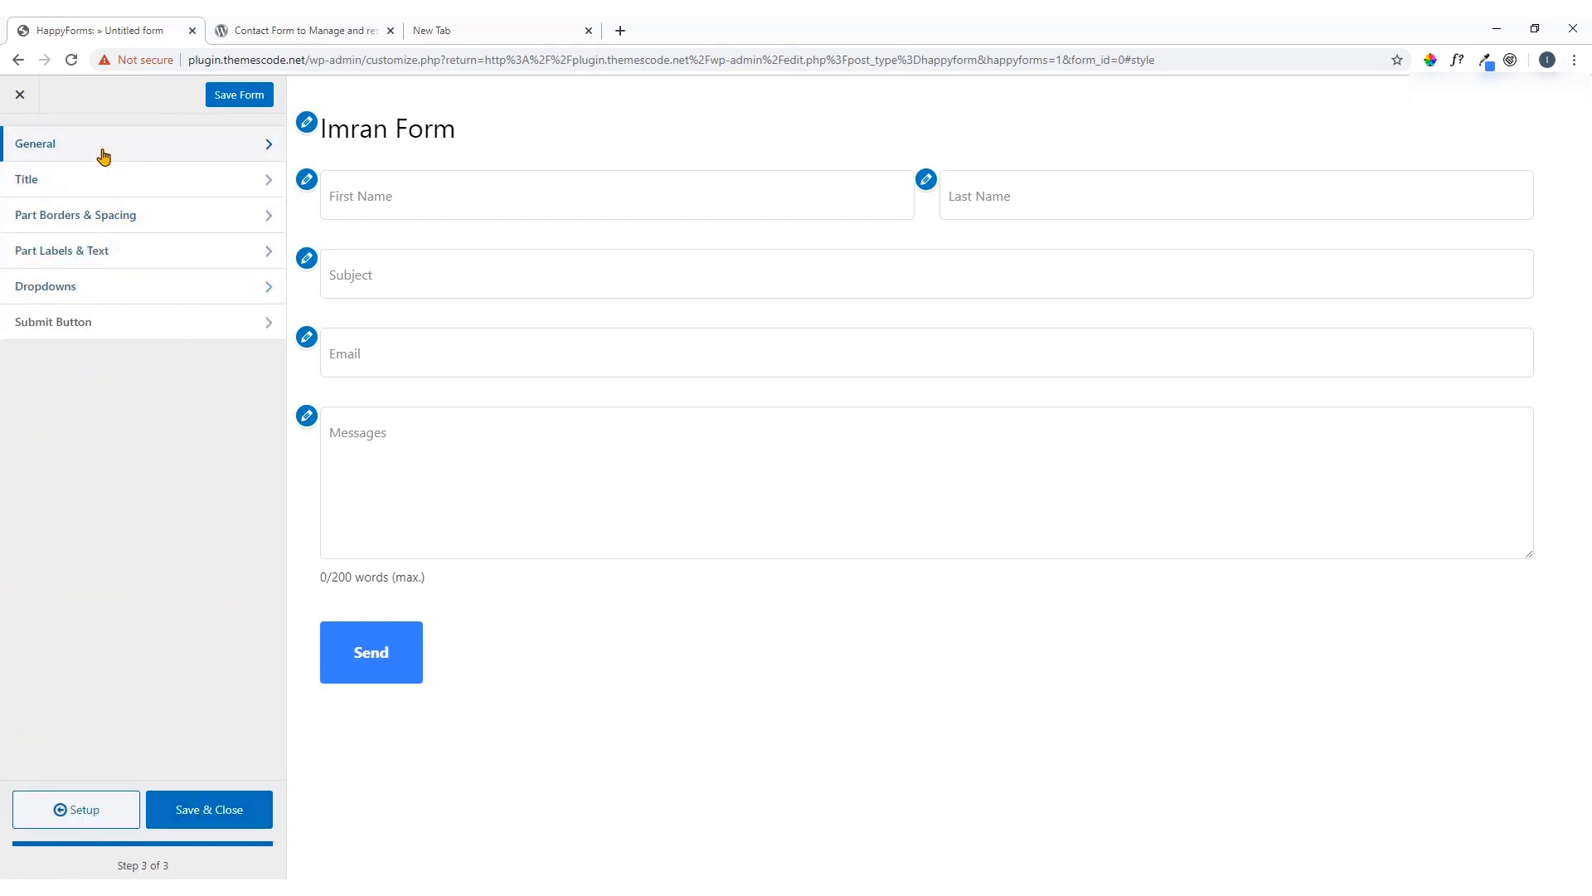
click(123, 154)
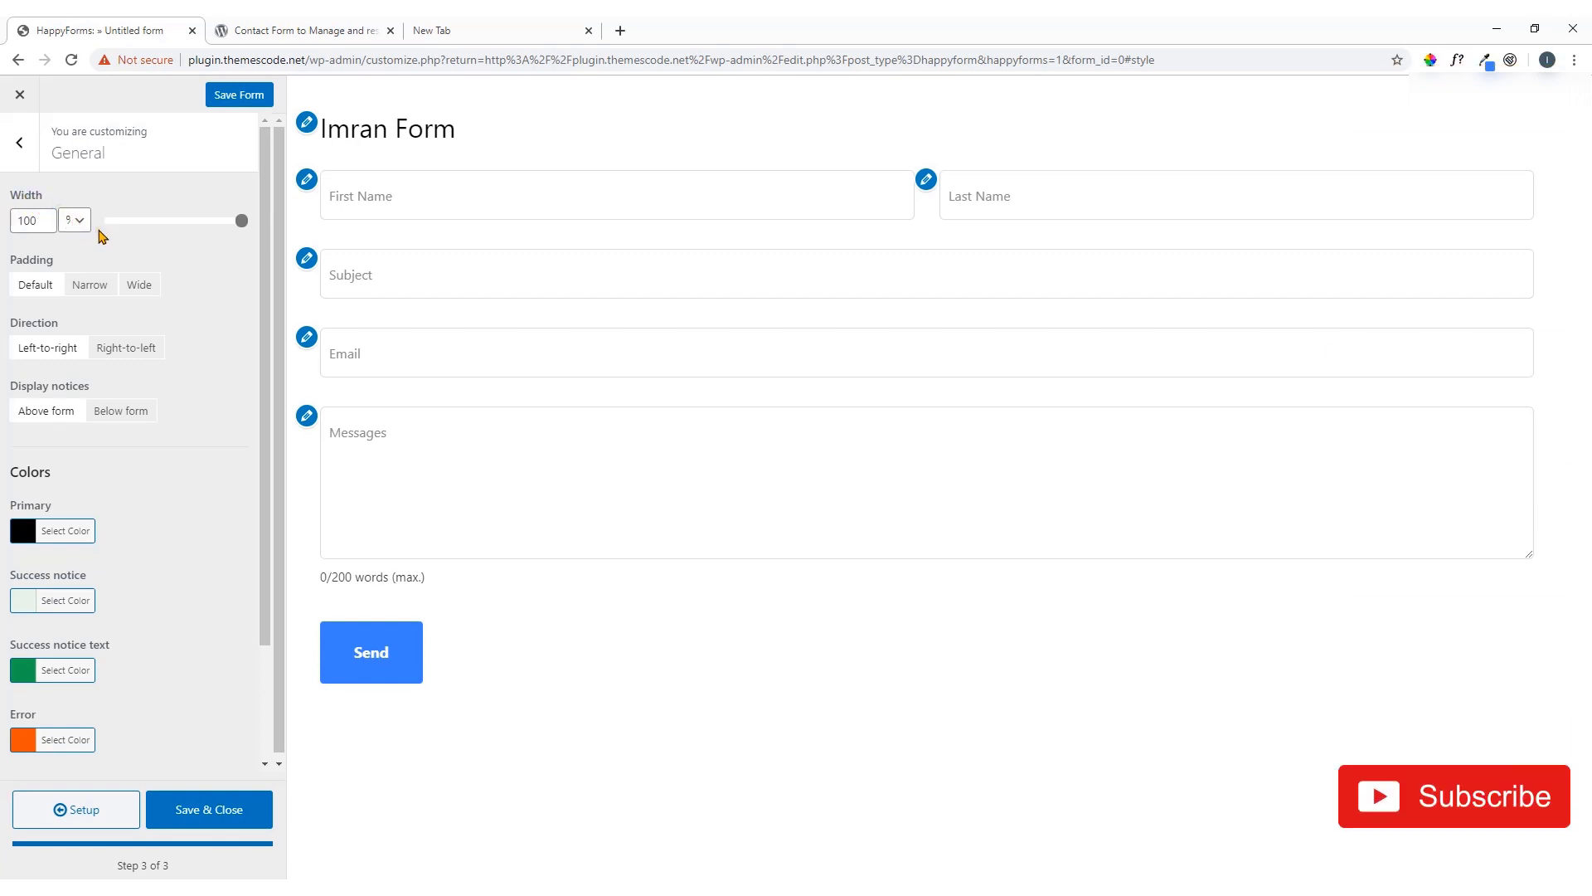
click(74, 222)
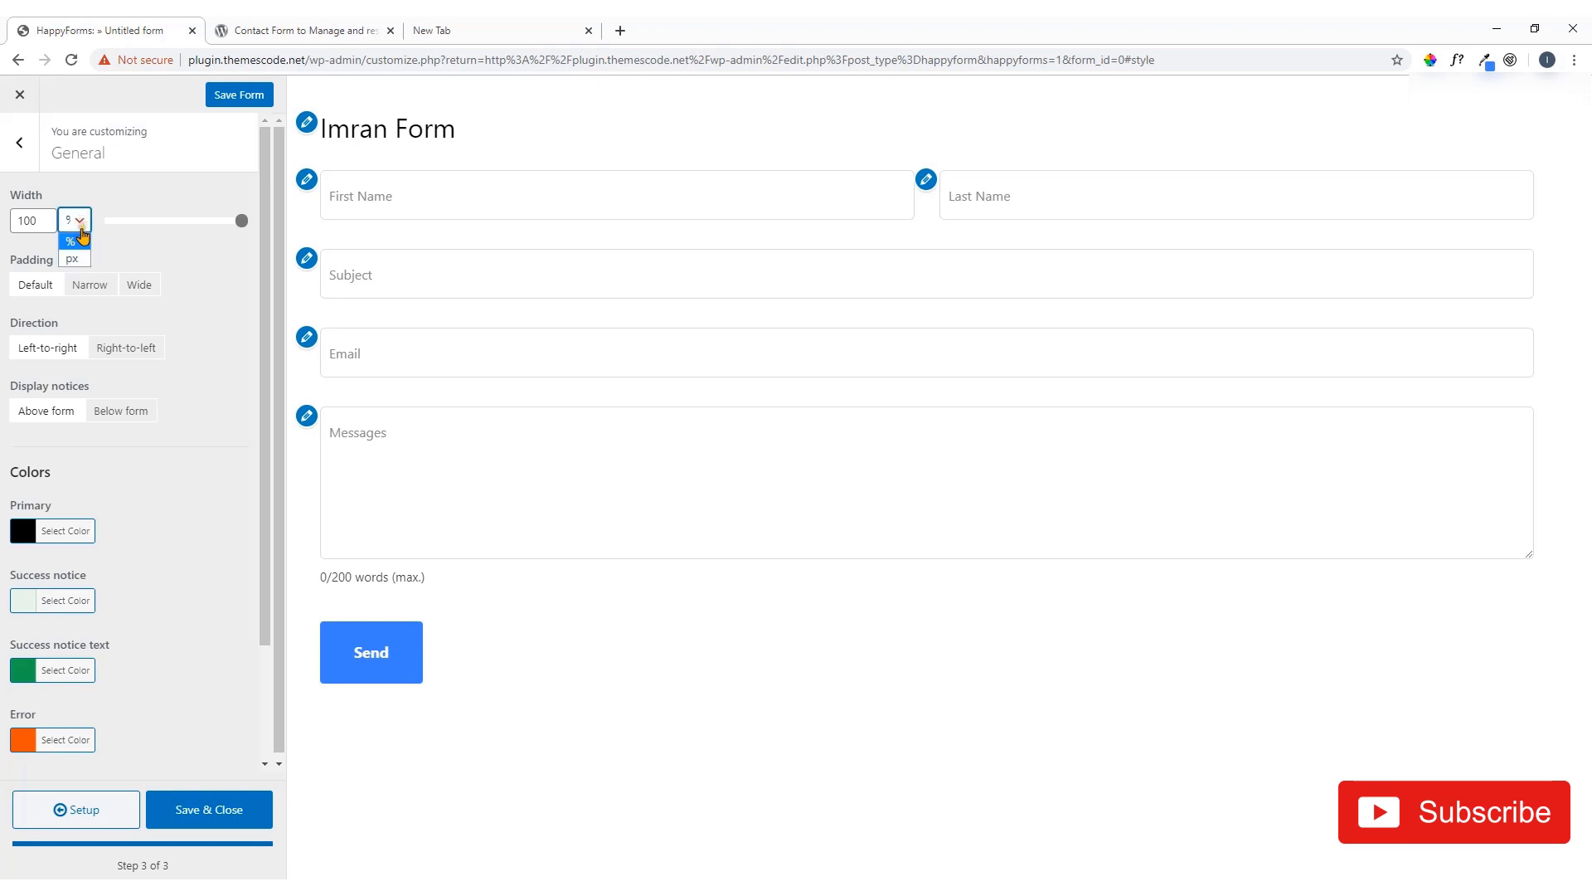
click(73, 260)
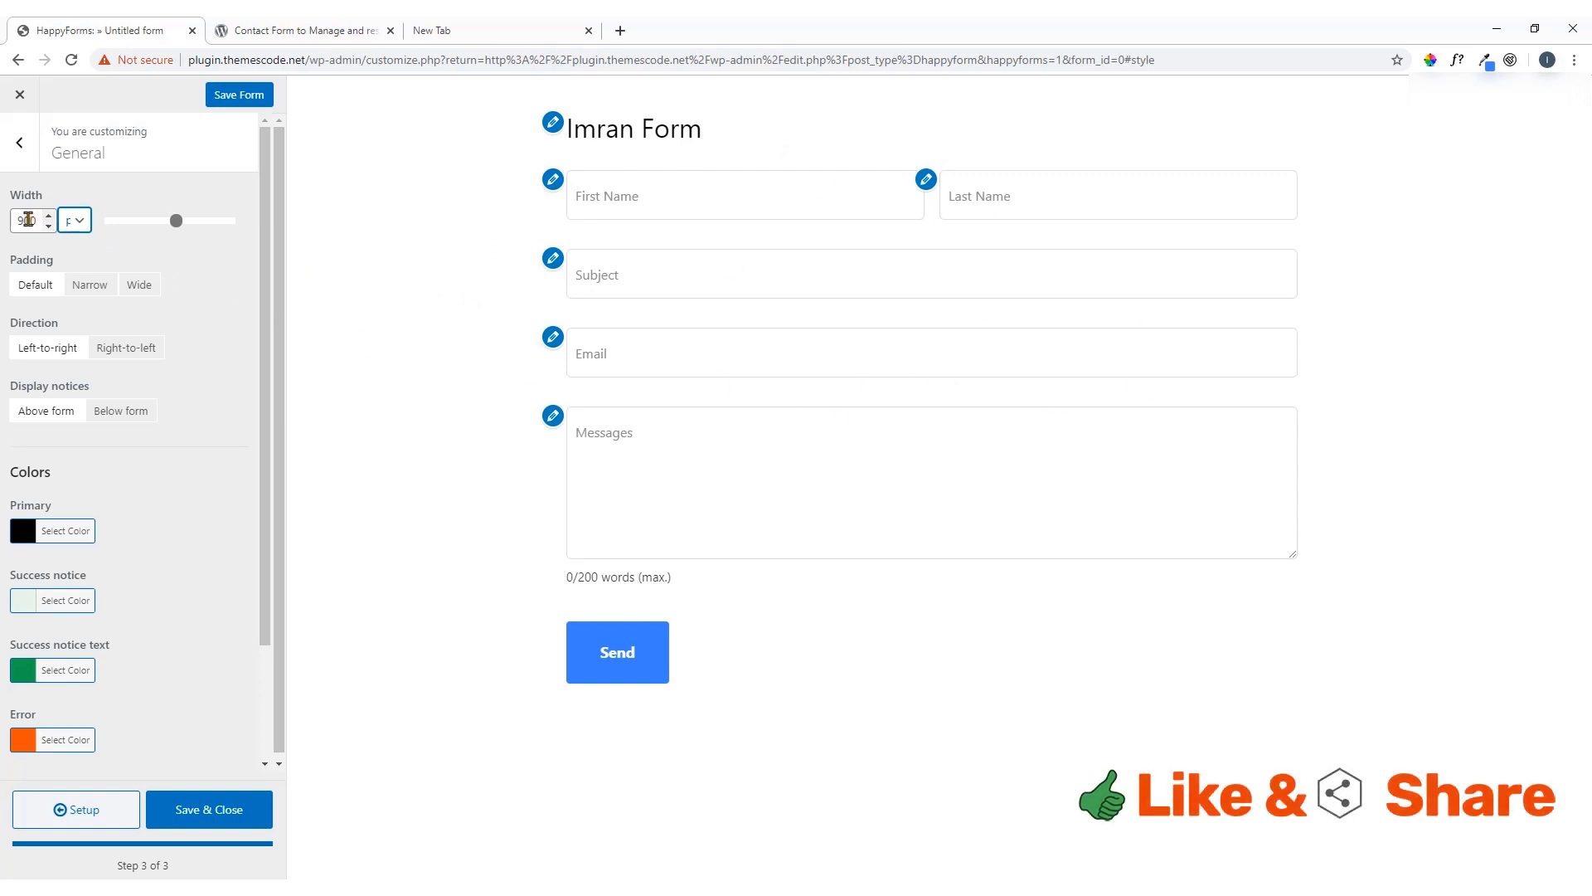
drag(24, 219, 2, 228)
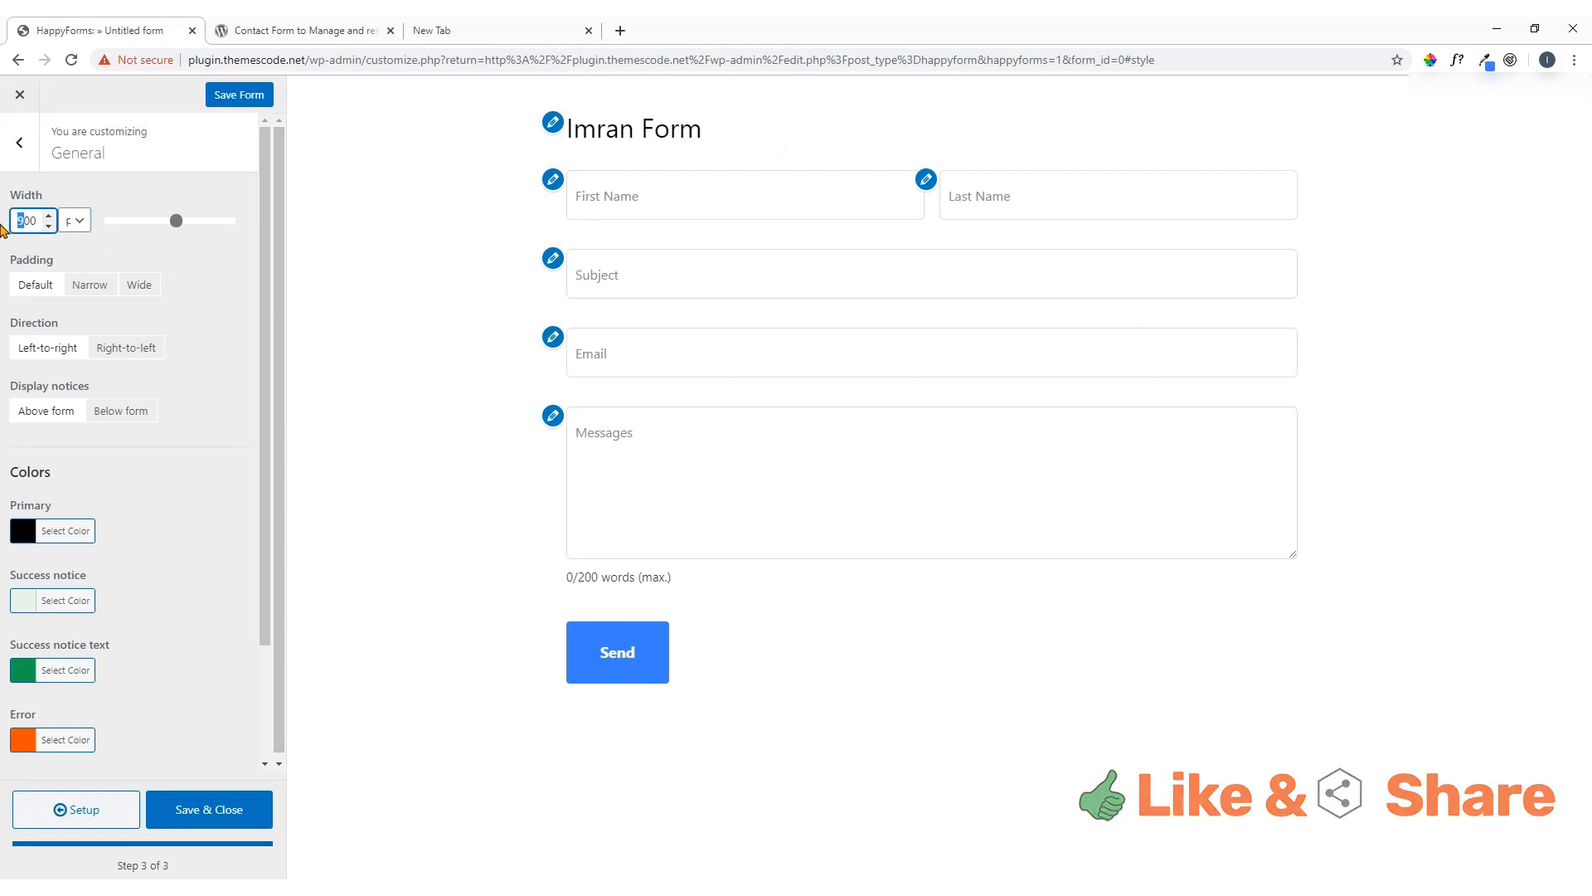
text(4)
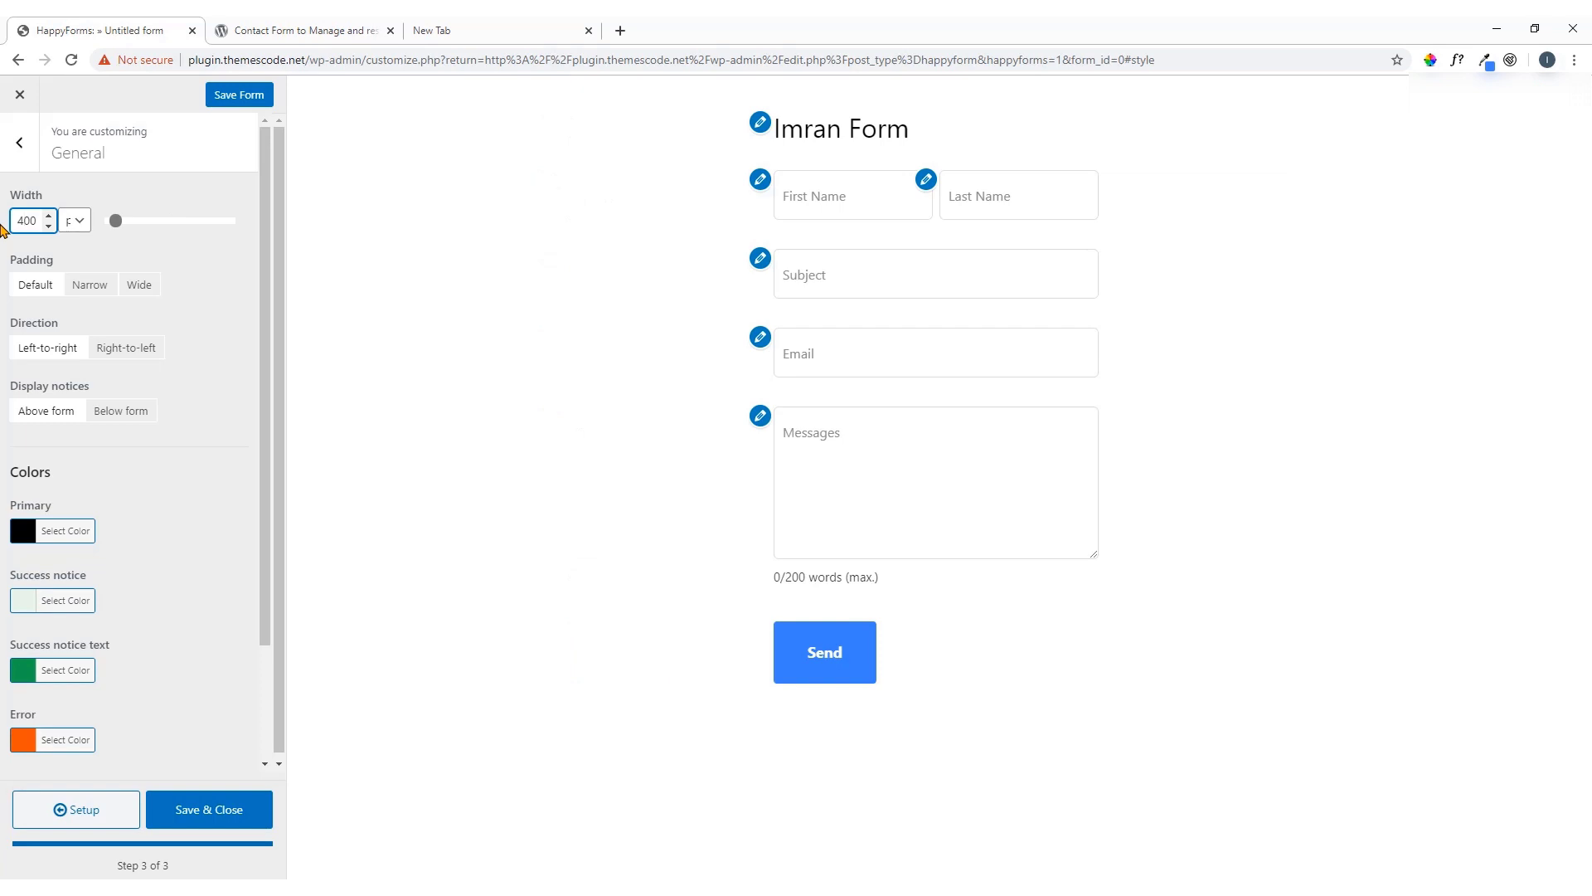
drag(22, 219, 8, 224)
text(6)
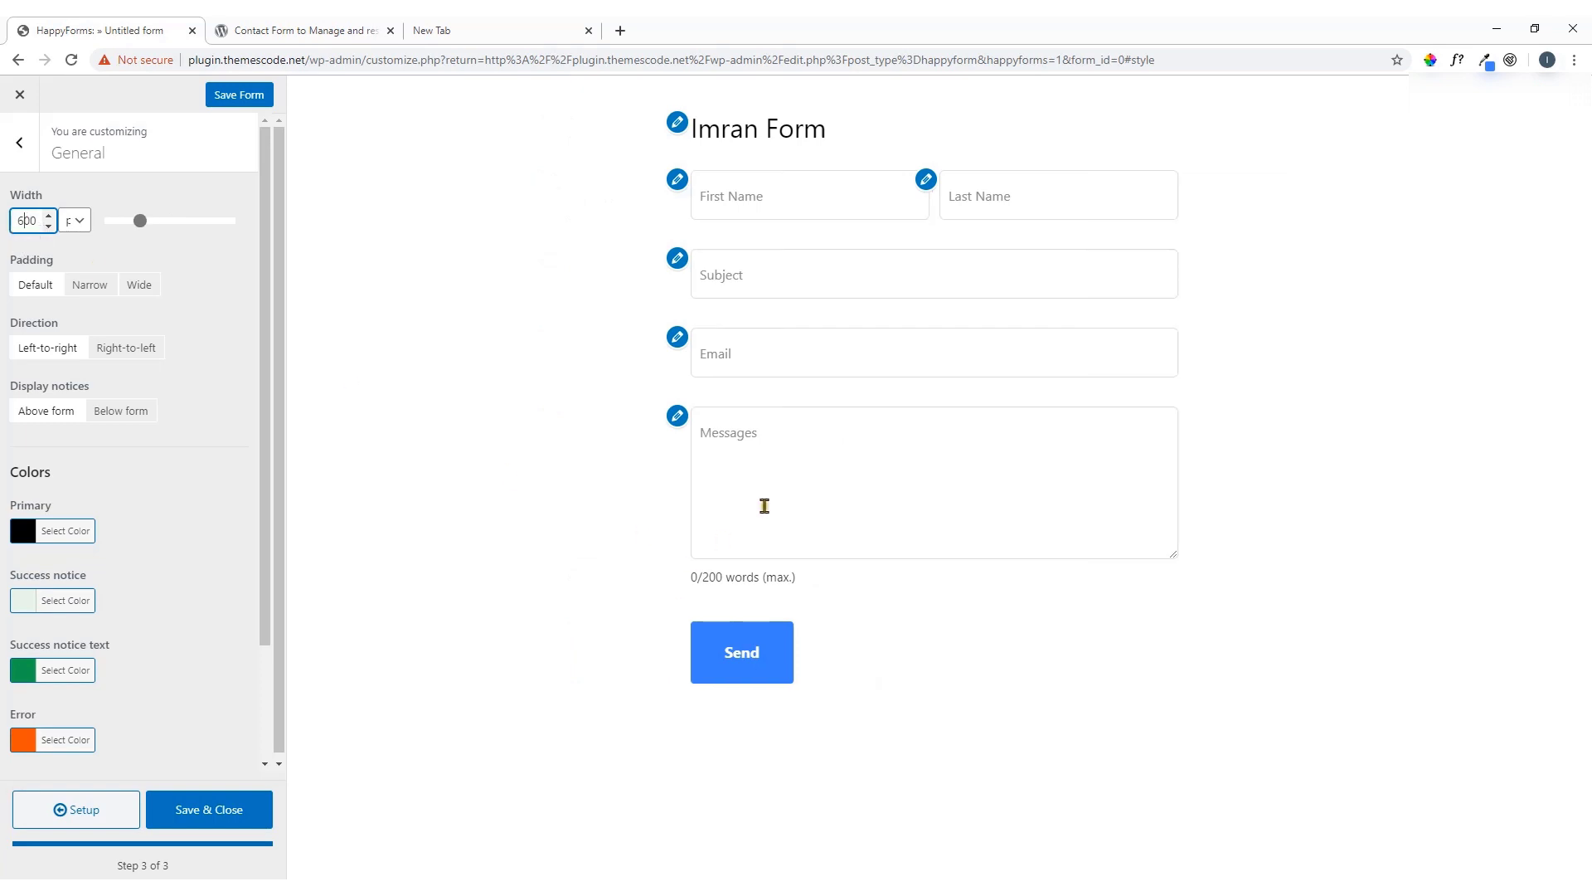
Switch the width unit back to % and set the form width to 80%
click(80, 231)
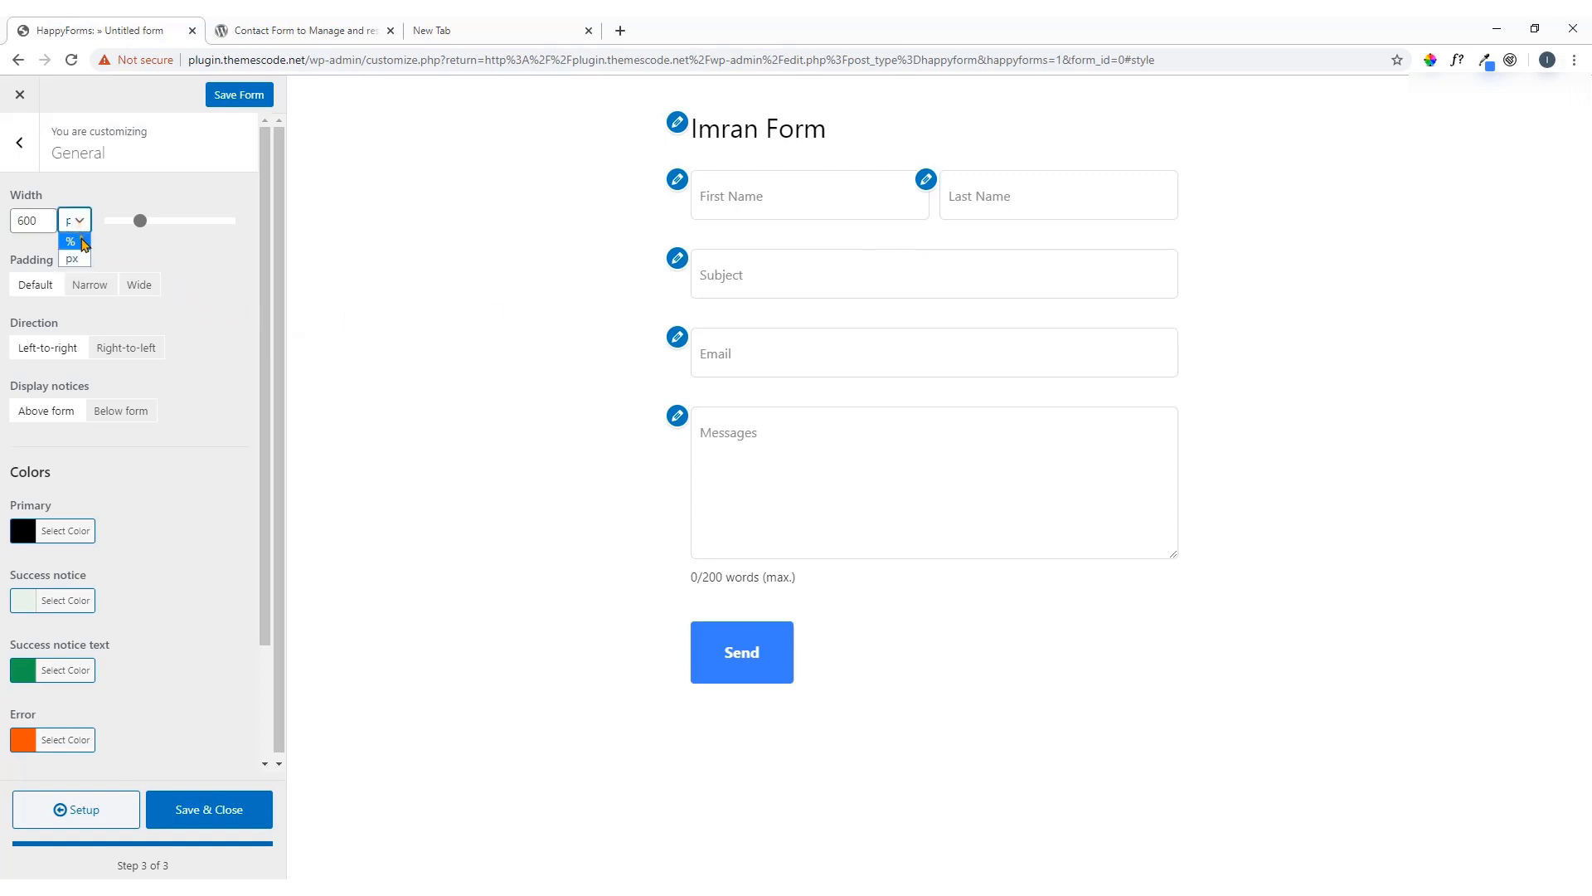
click(79, 249)
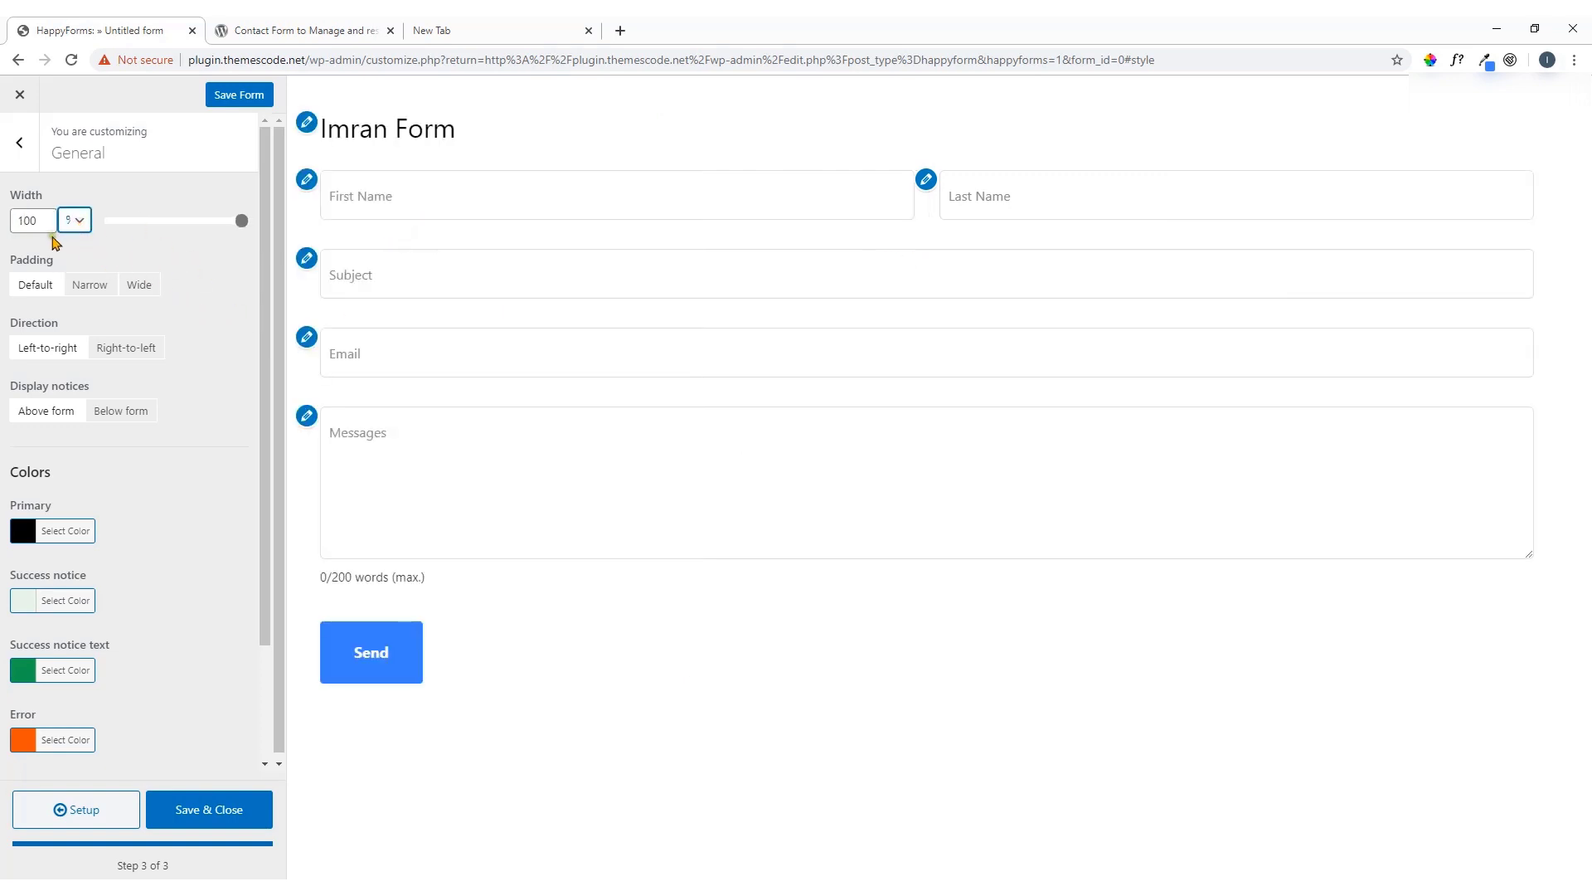
drag(29, 220, 9, 221)
click(241, 220)
drag(243, 227, 208, 228)
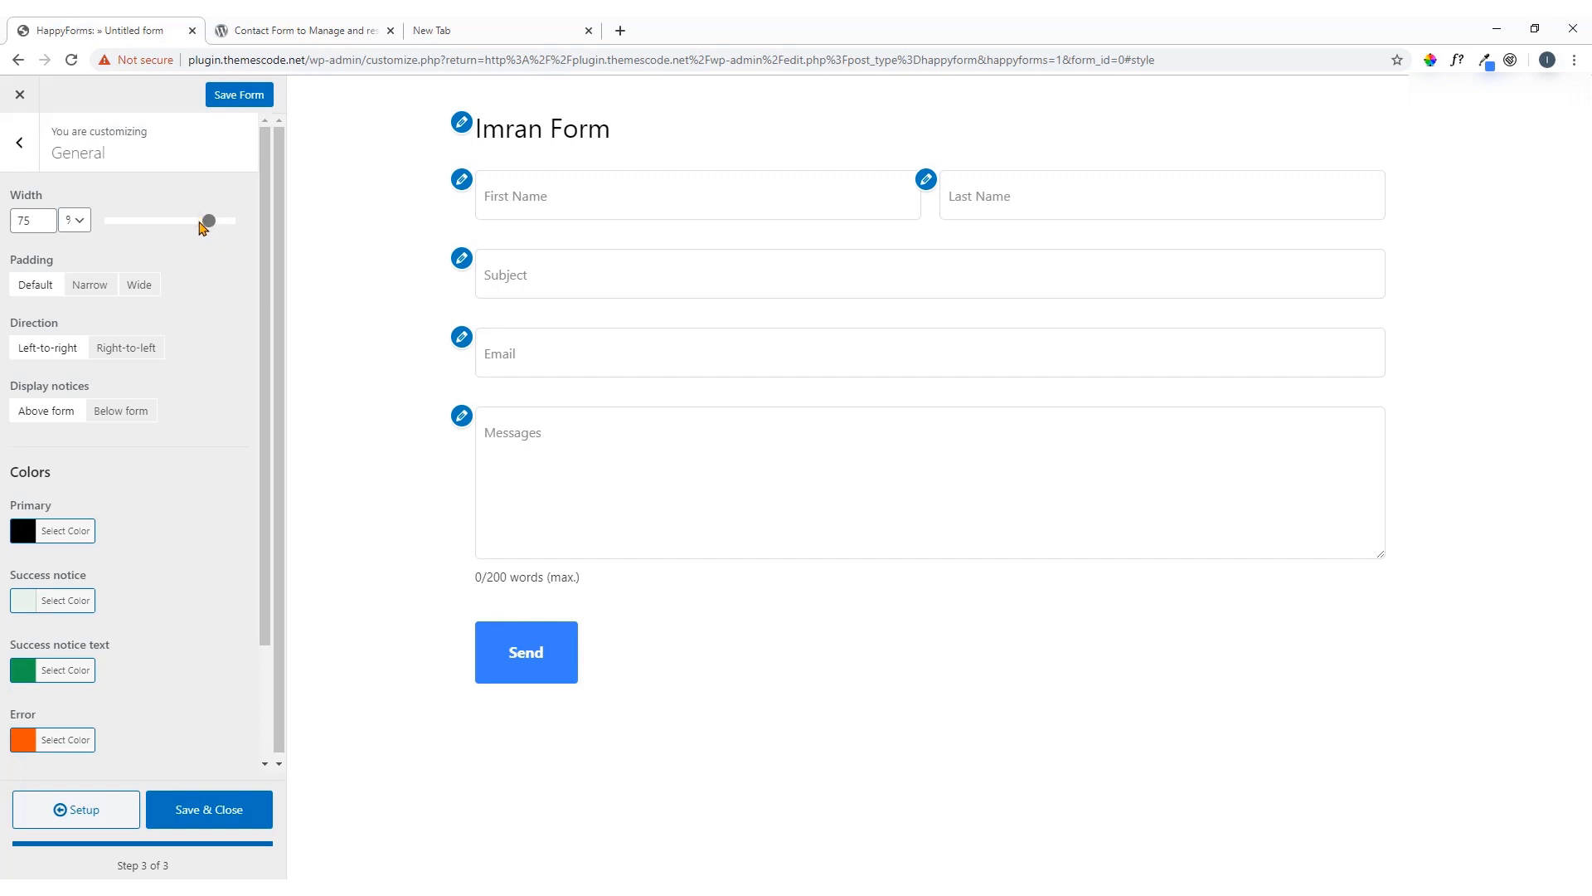
double_click(32, 221)
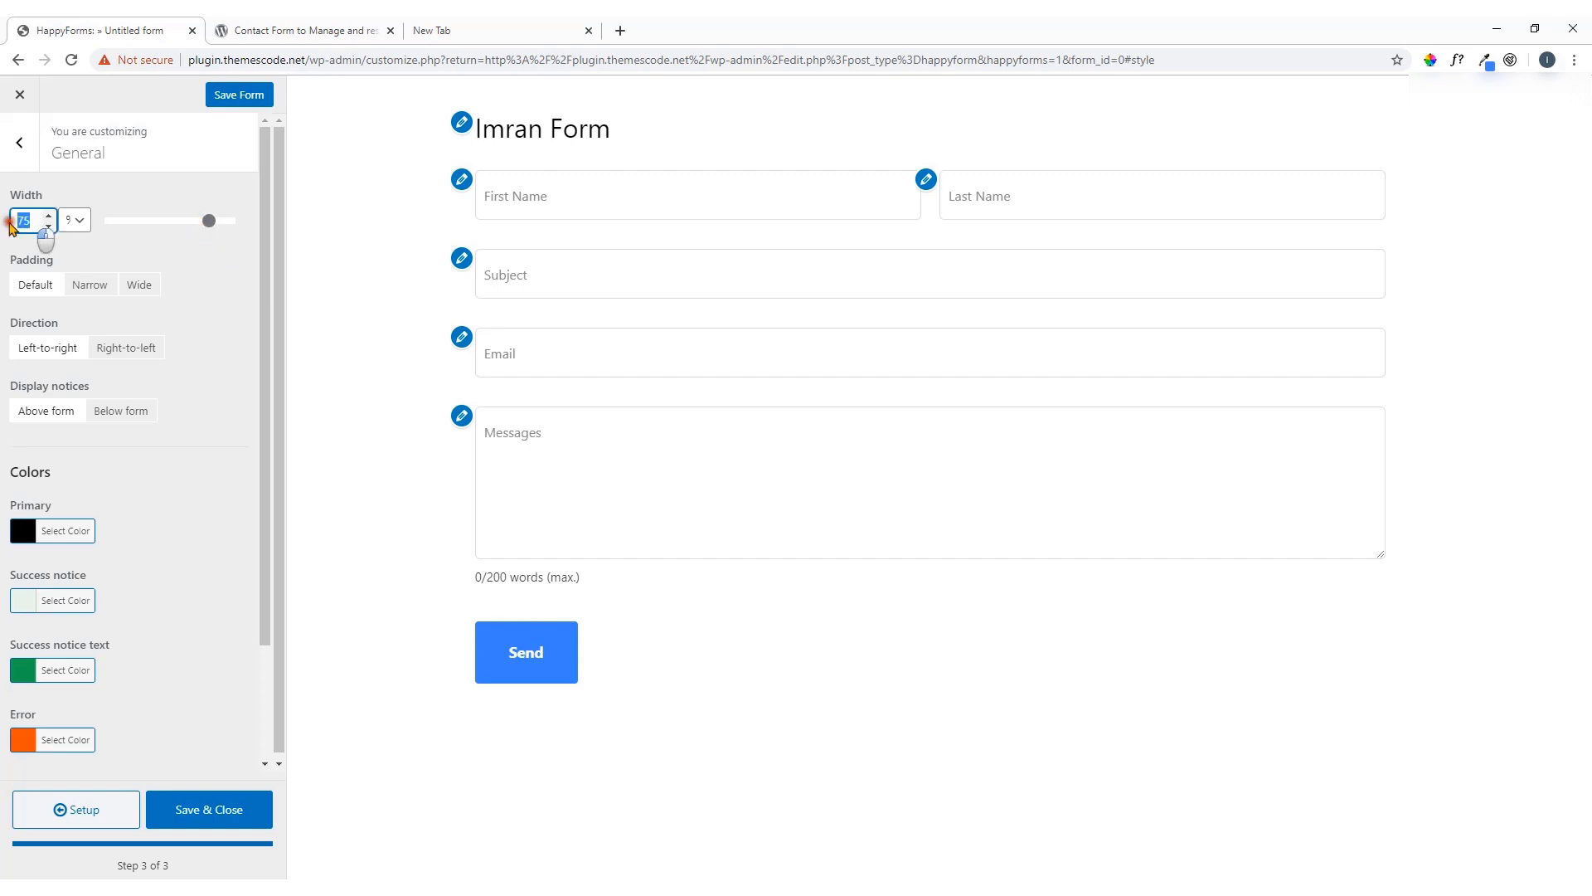
text(80)
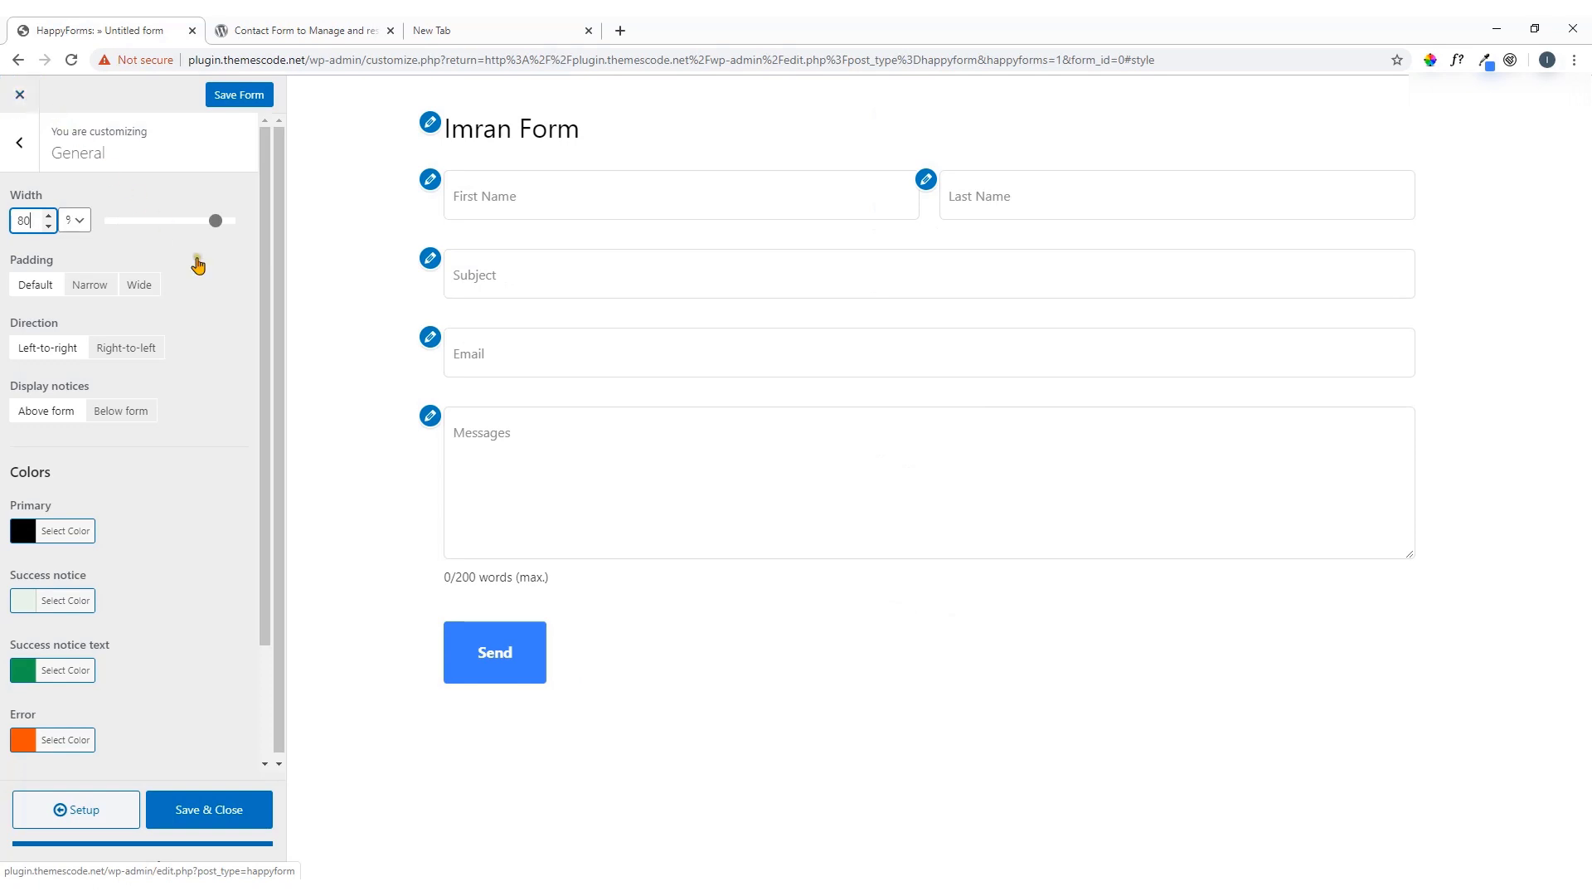
click(236, 305)
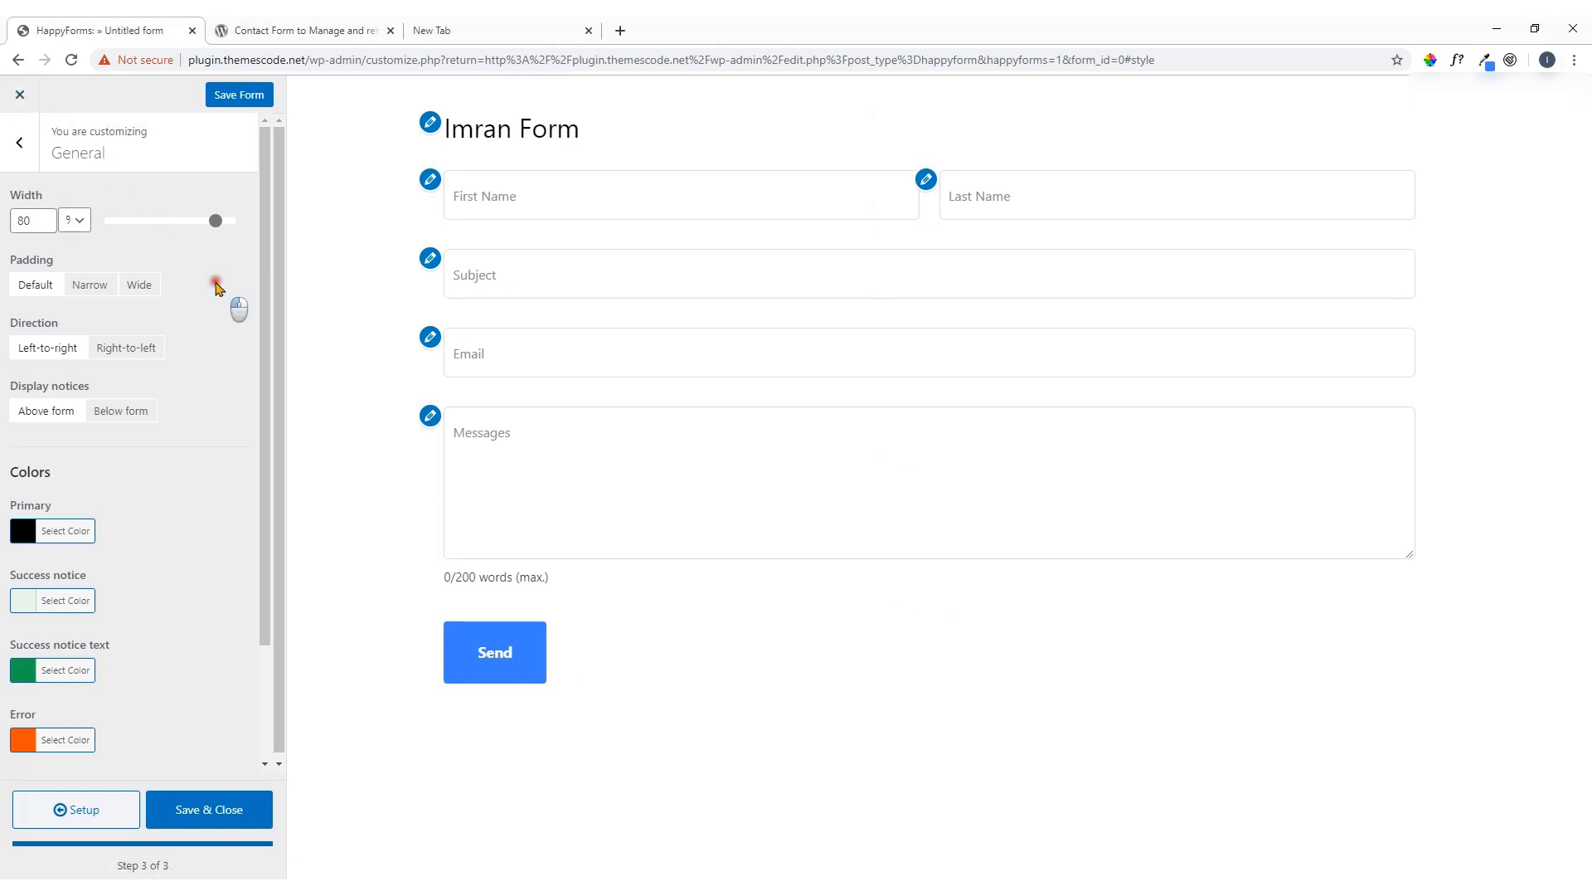
Give the form wide padding, keeping left-to-right layout and notices above the form
click(91, 287)
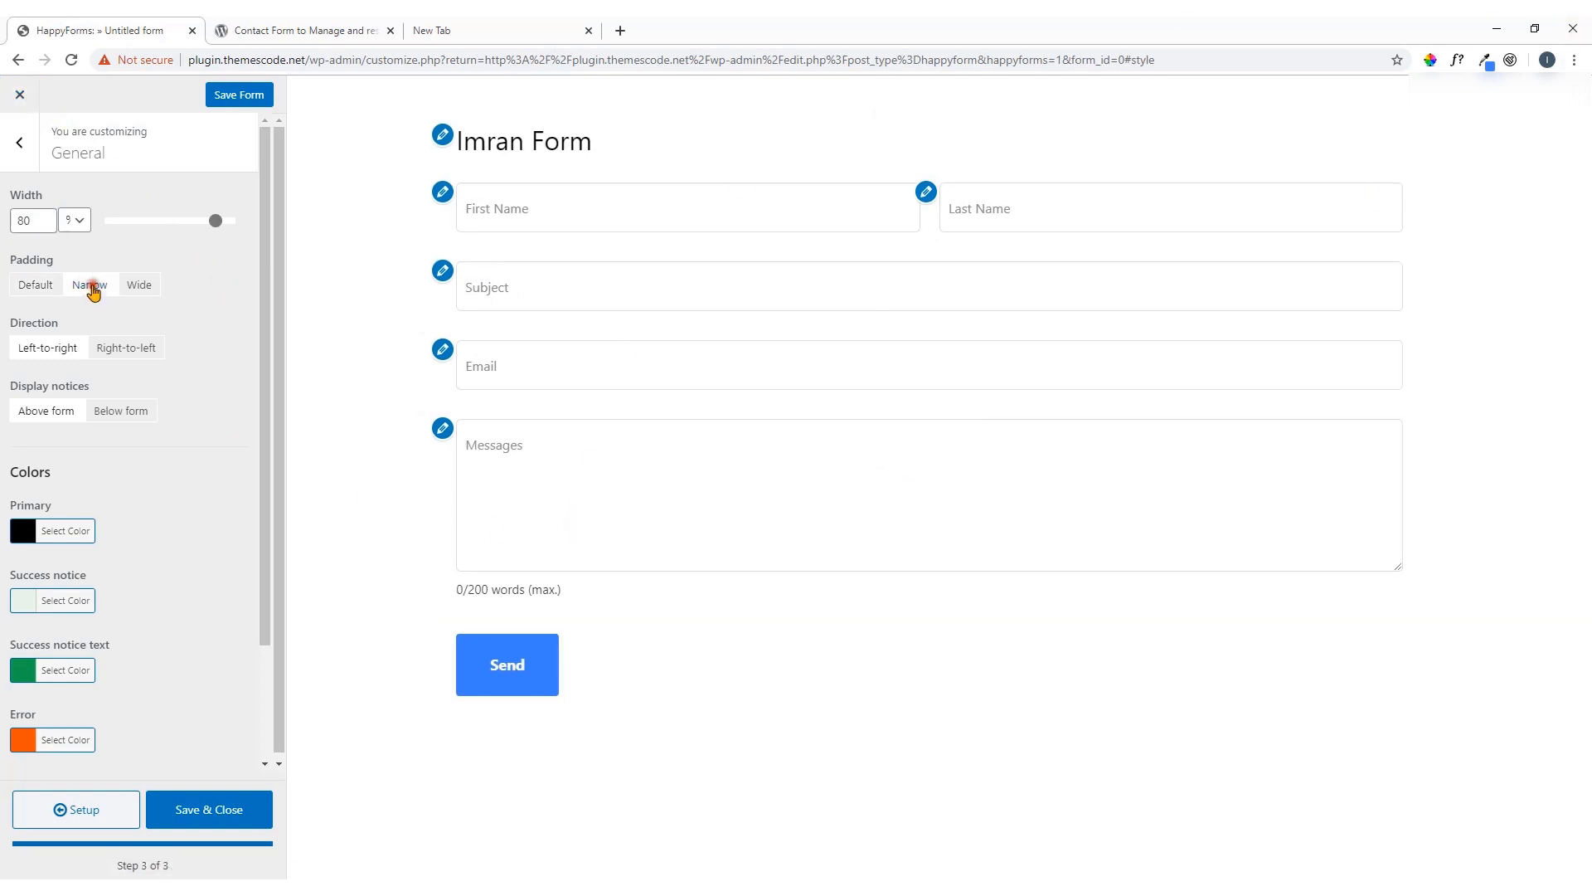
click(140, 292)
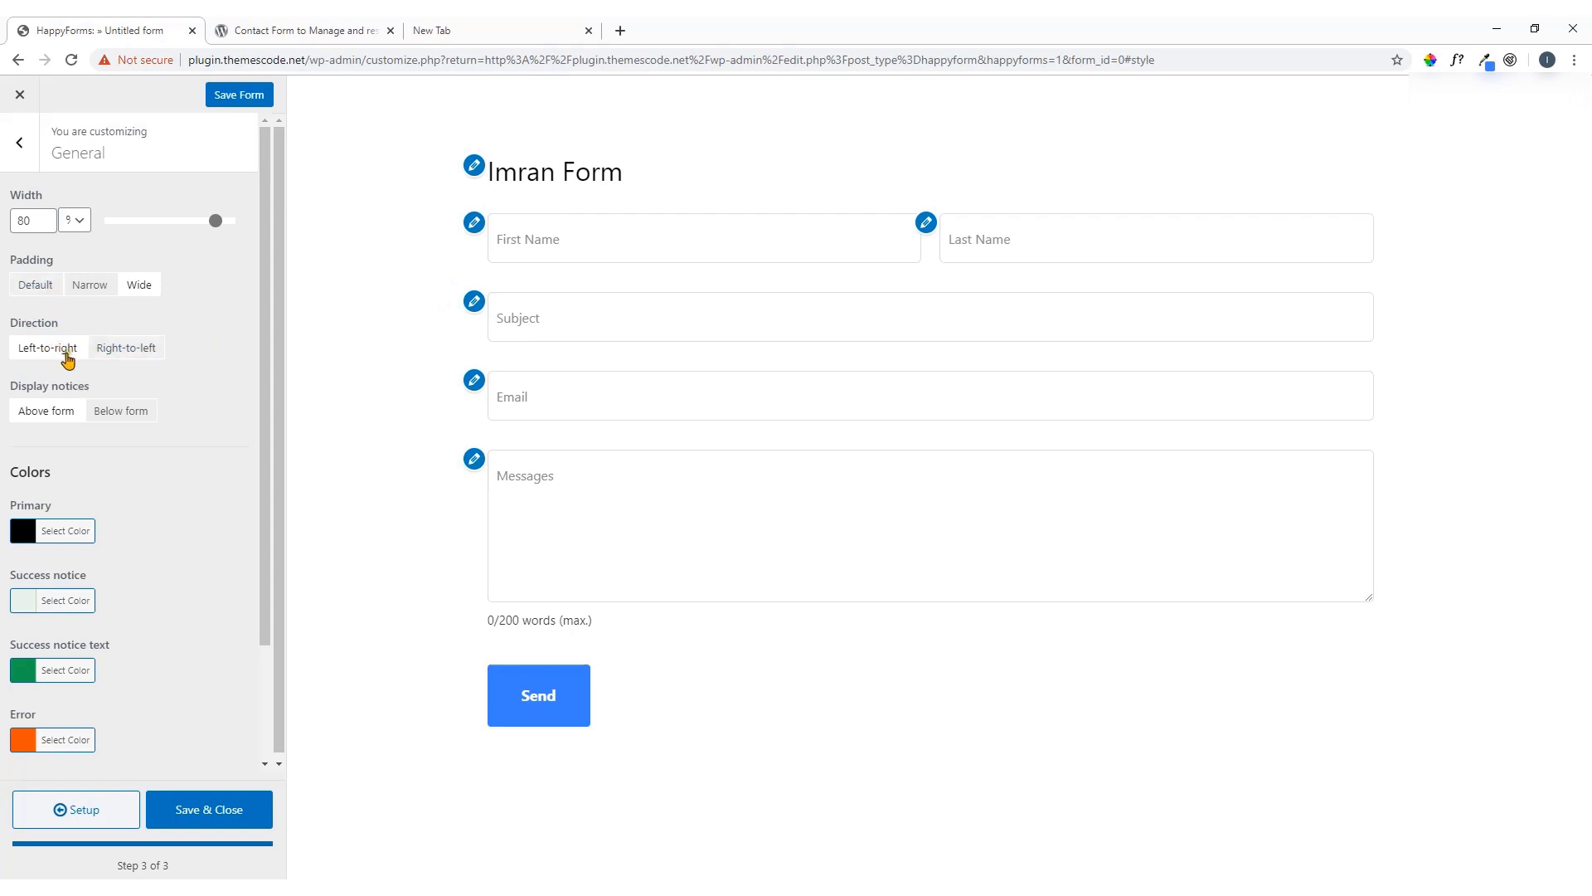
click(126, 355)
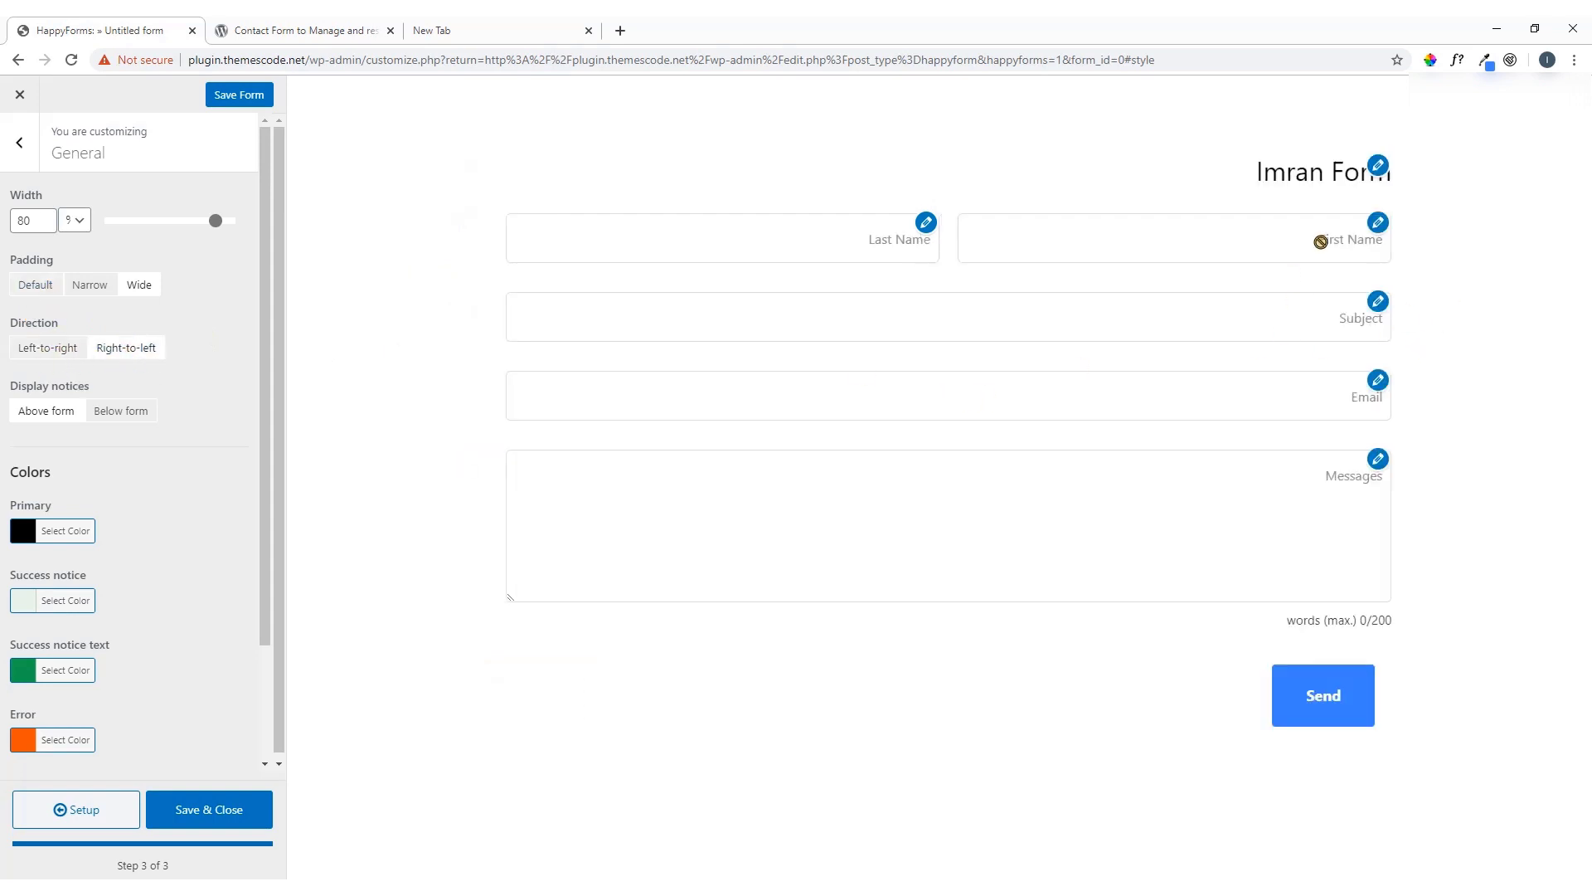
click(63, 354)
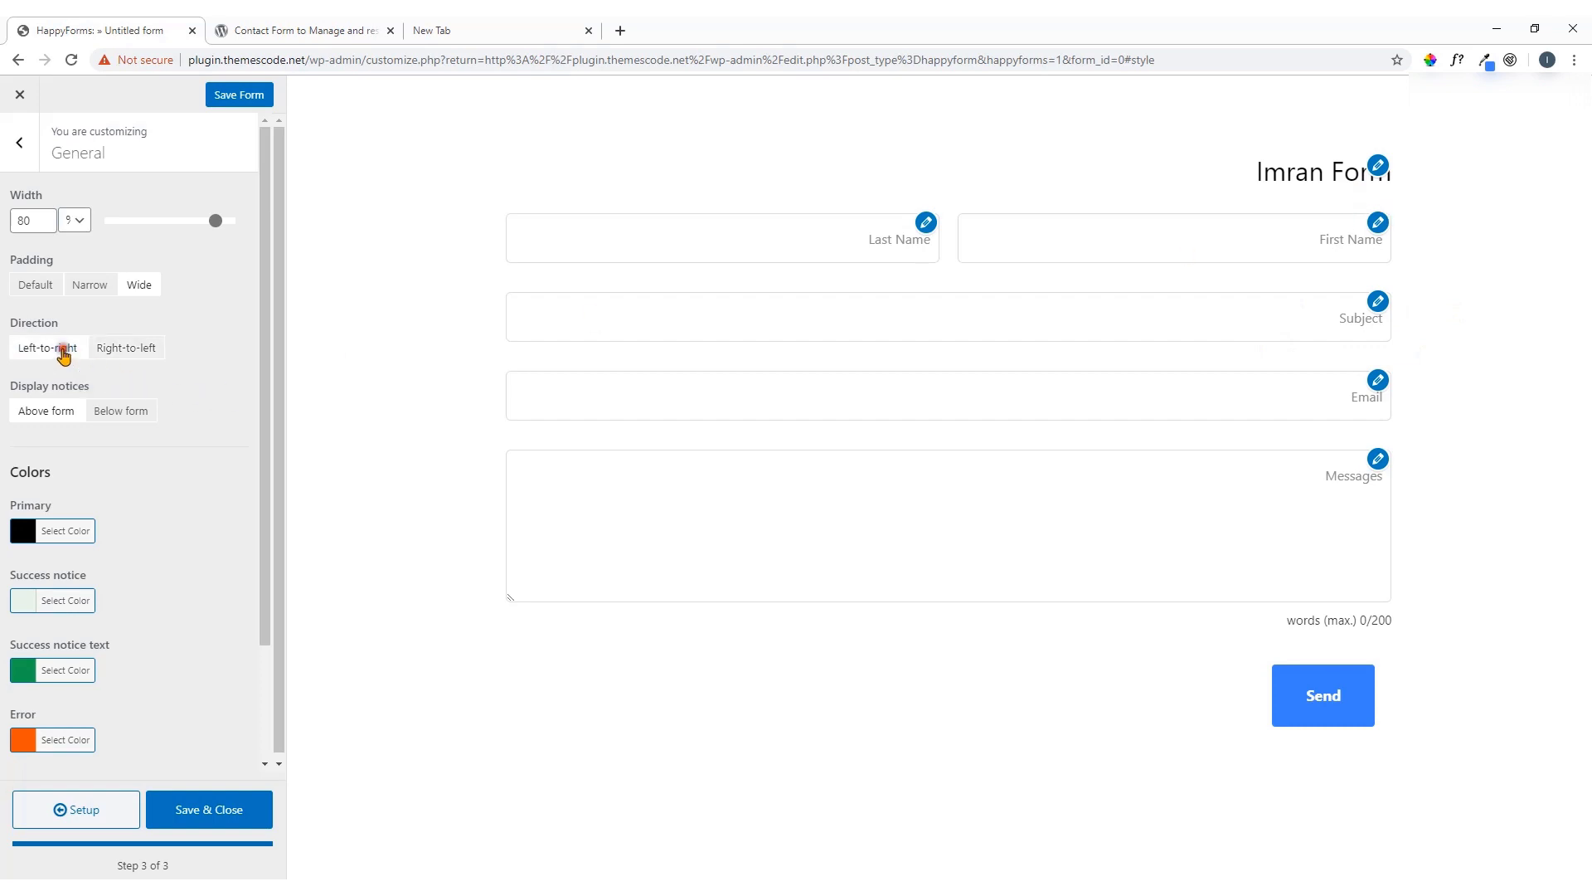
click(112, 412)
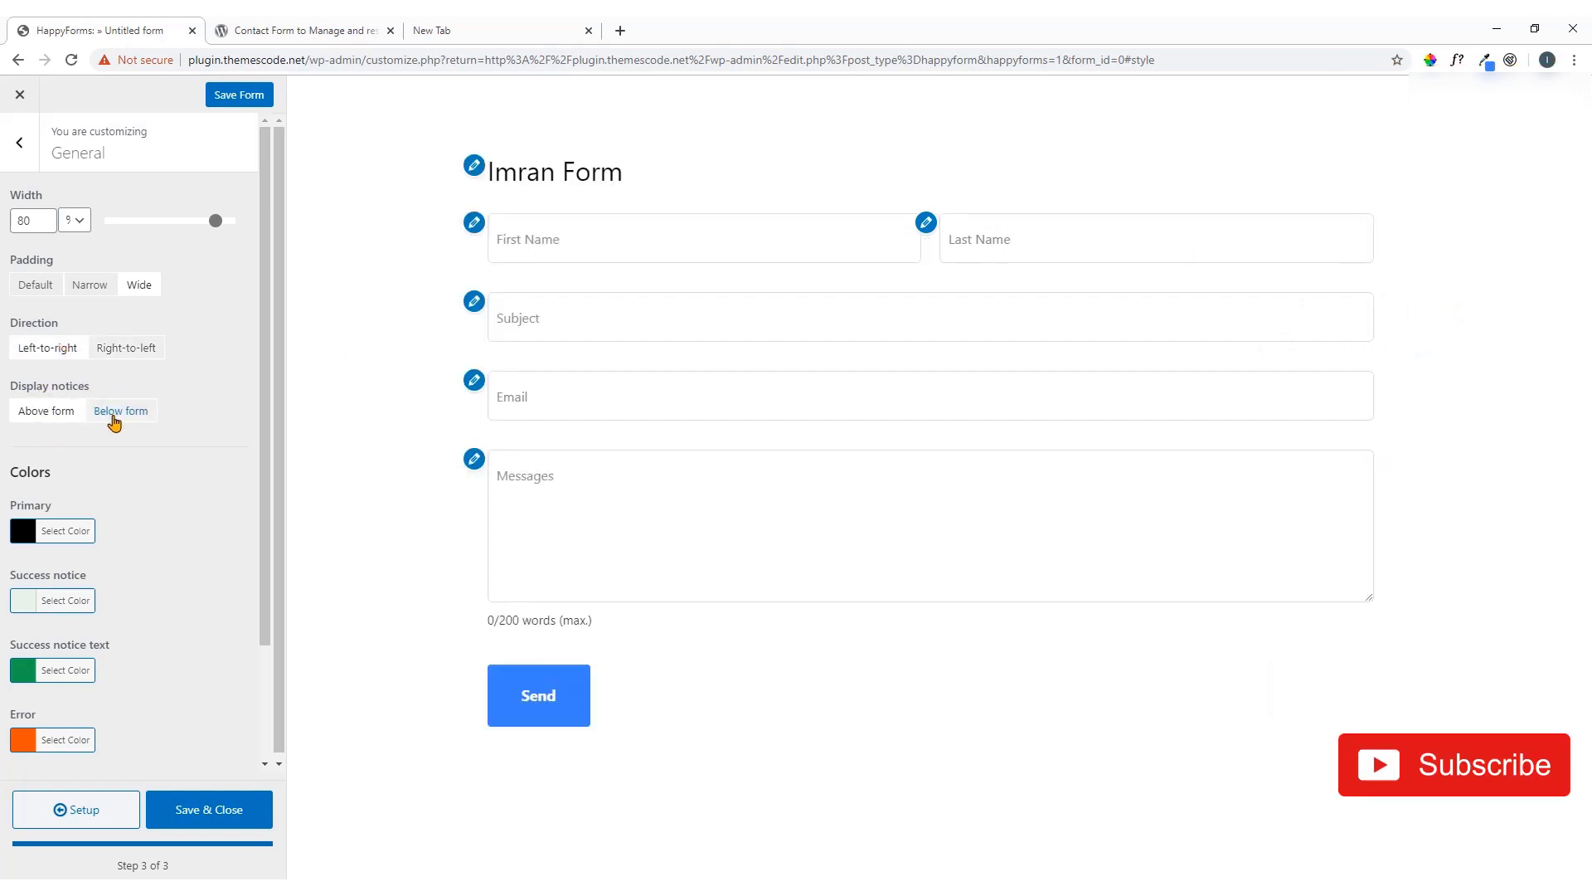
click(60, 414)
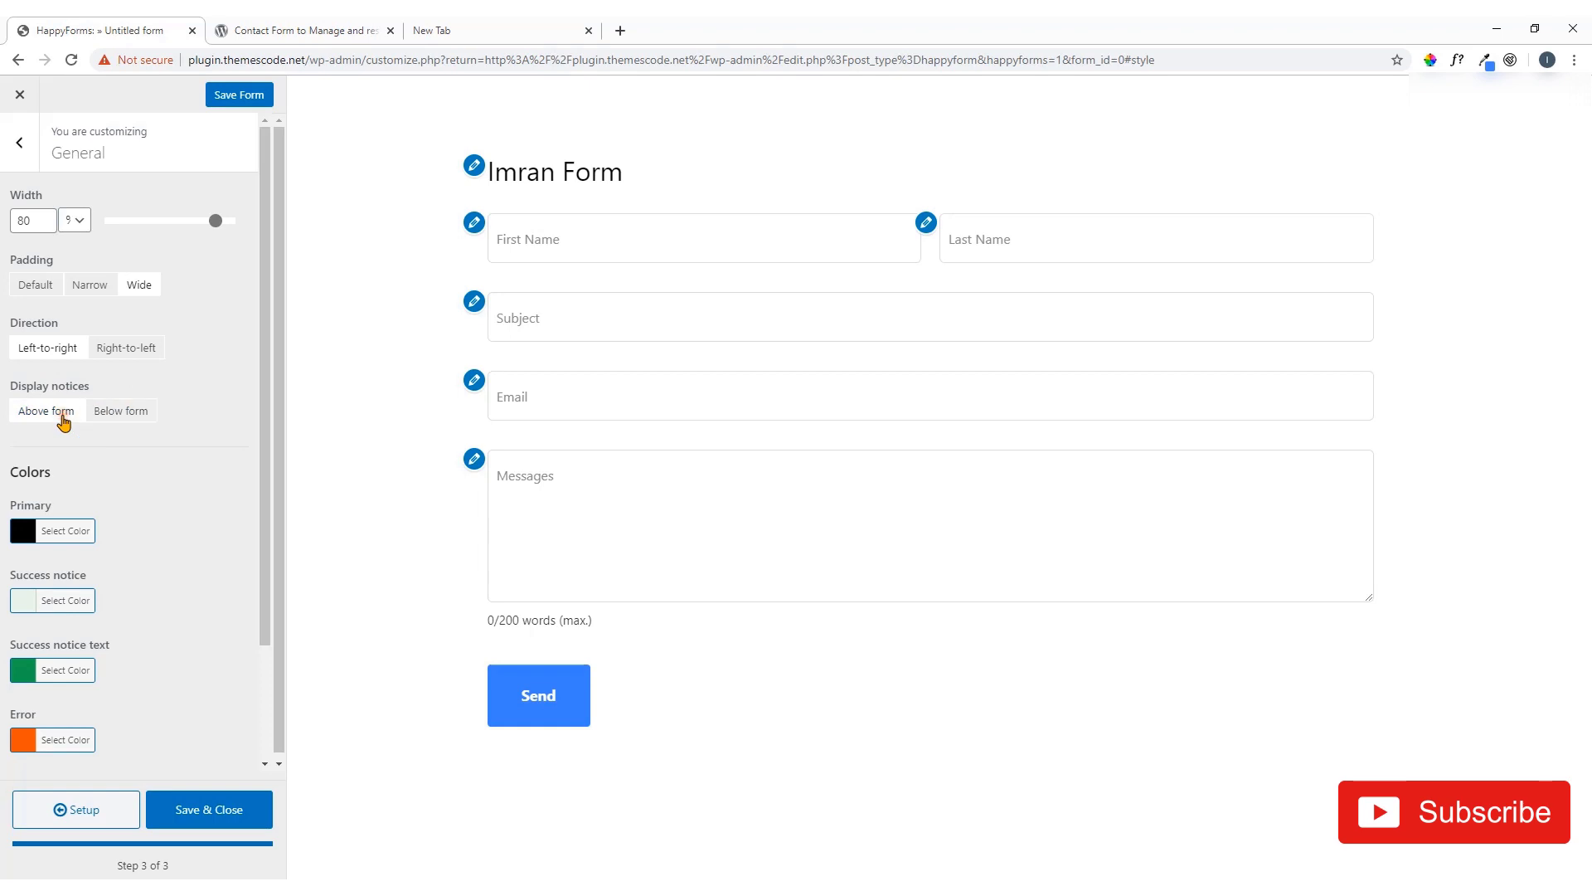
Review the remaining General settings and go back to the style section list
scroll(50, 430, down, 2)
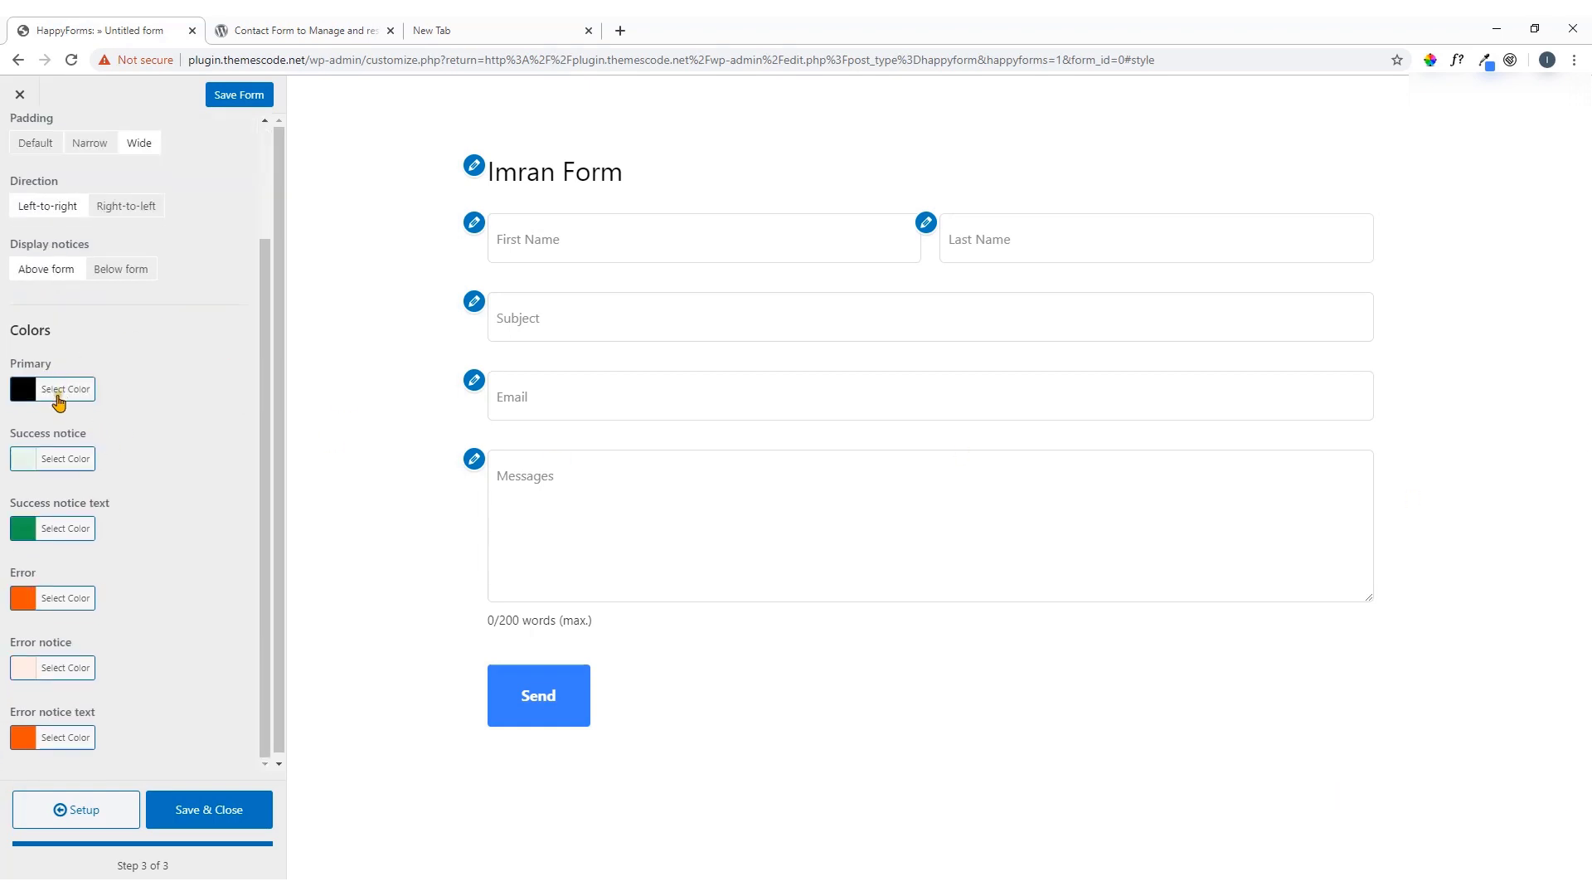
scroll(58, 402, down, 1)
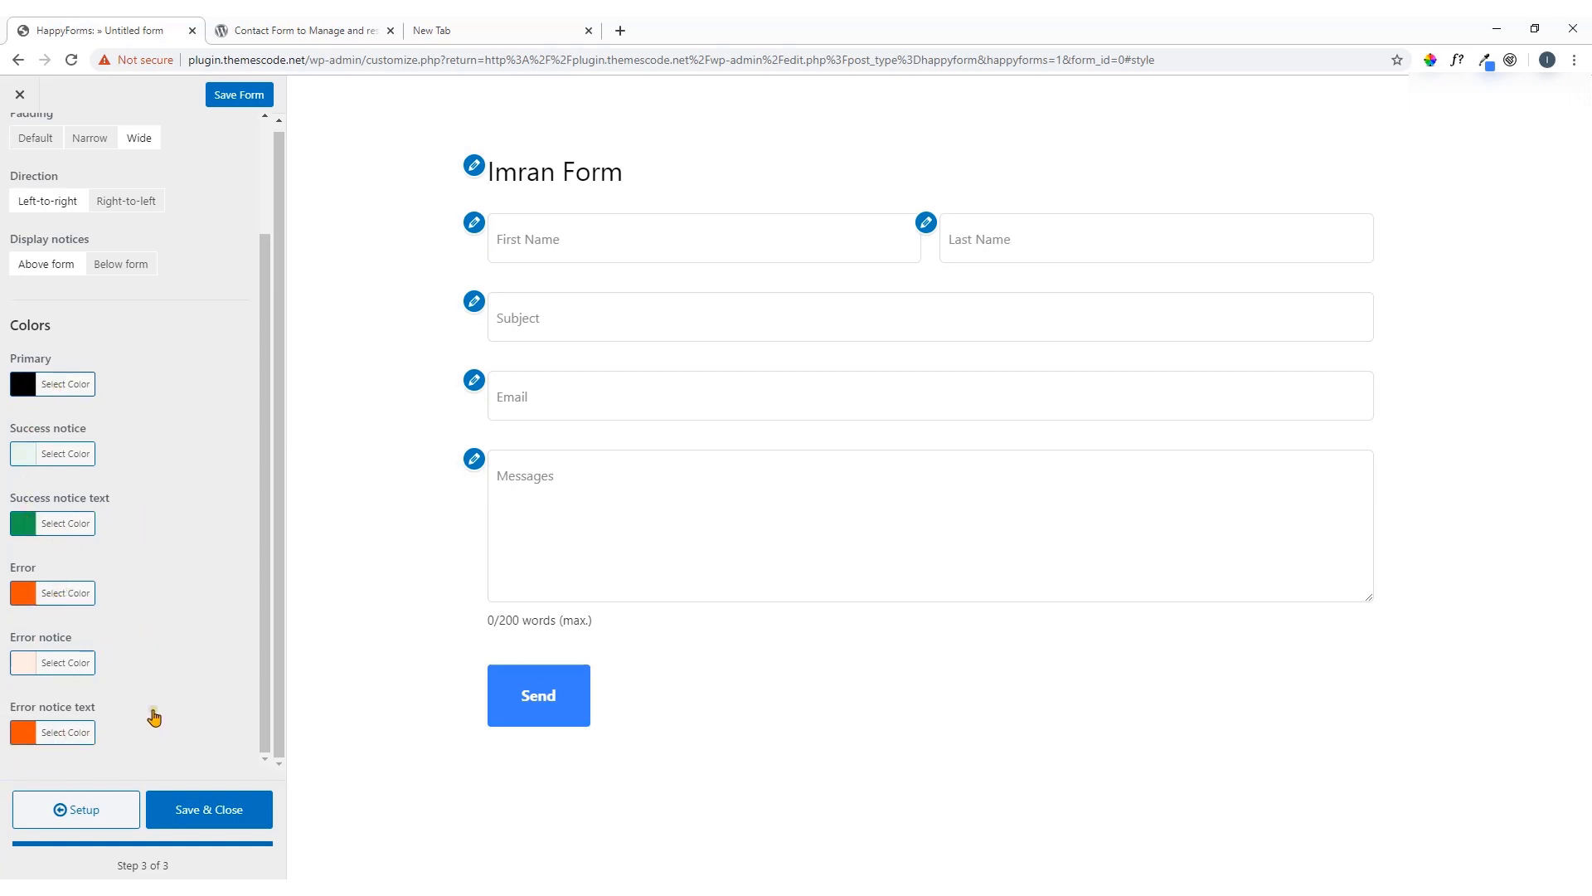
scroll(151, 564, up, 2)
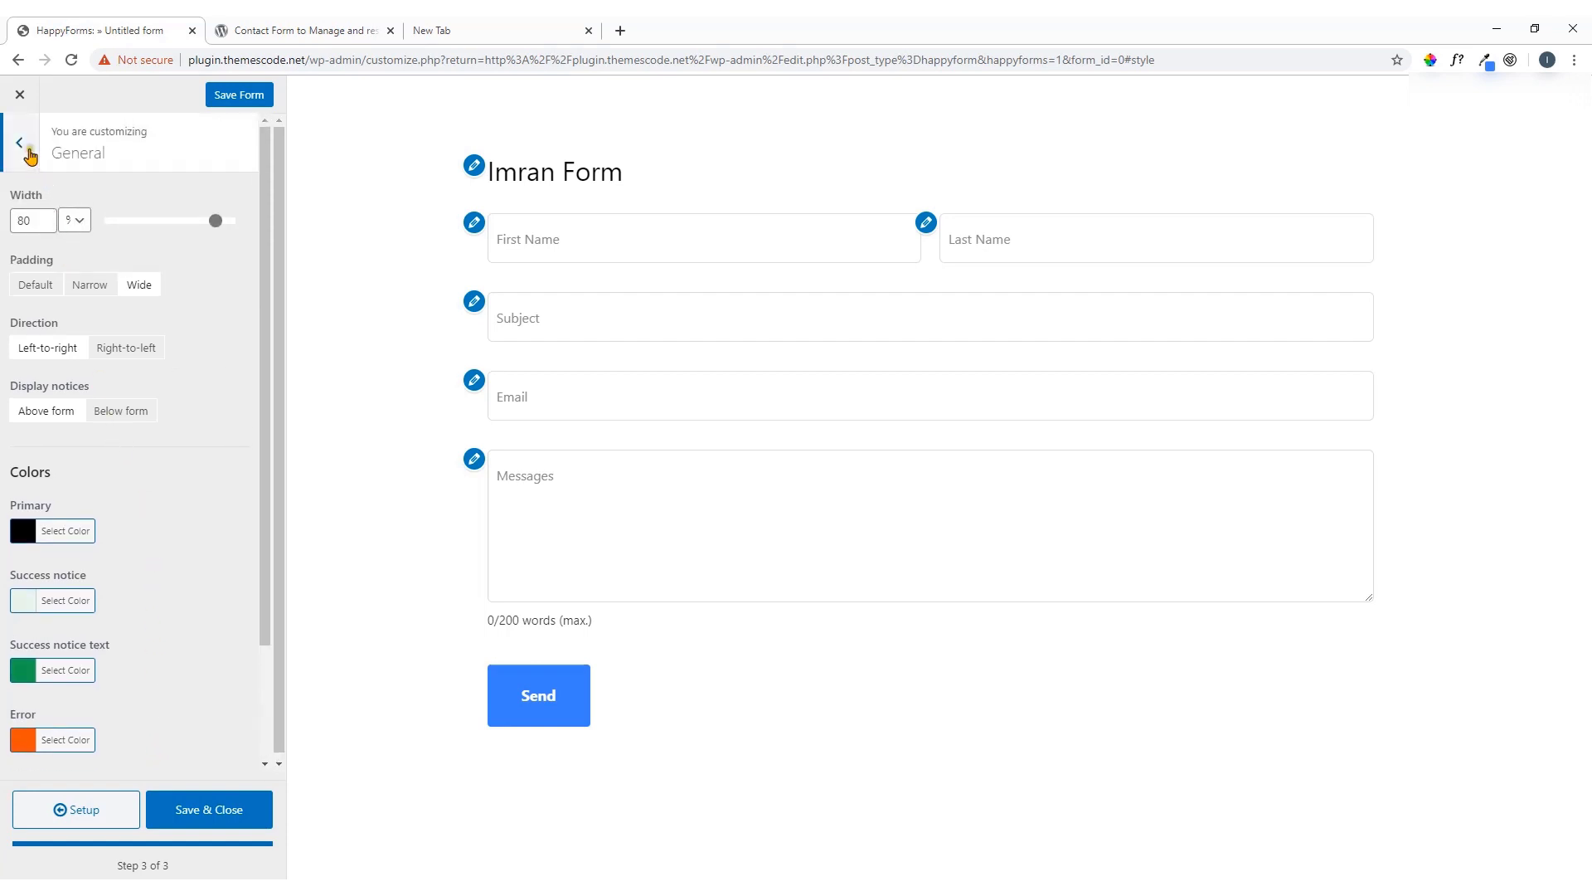
click(23, 149)
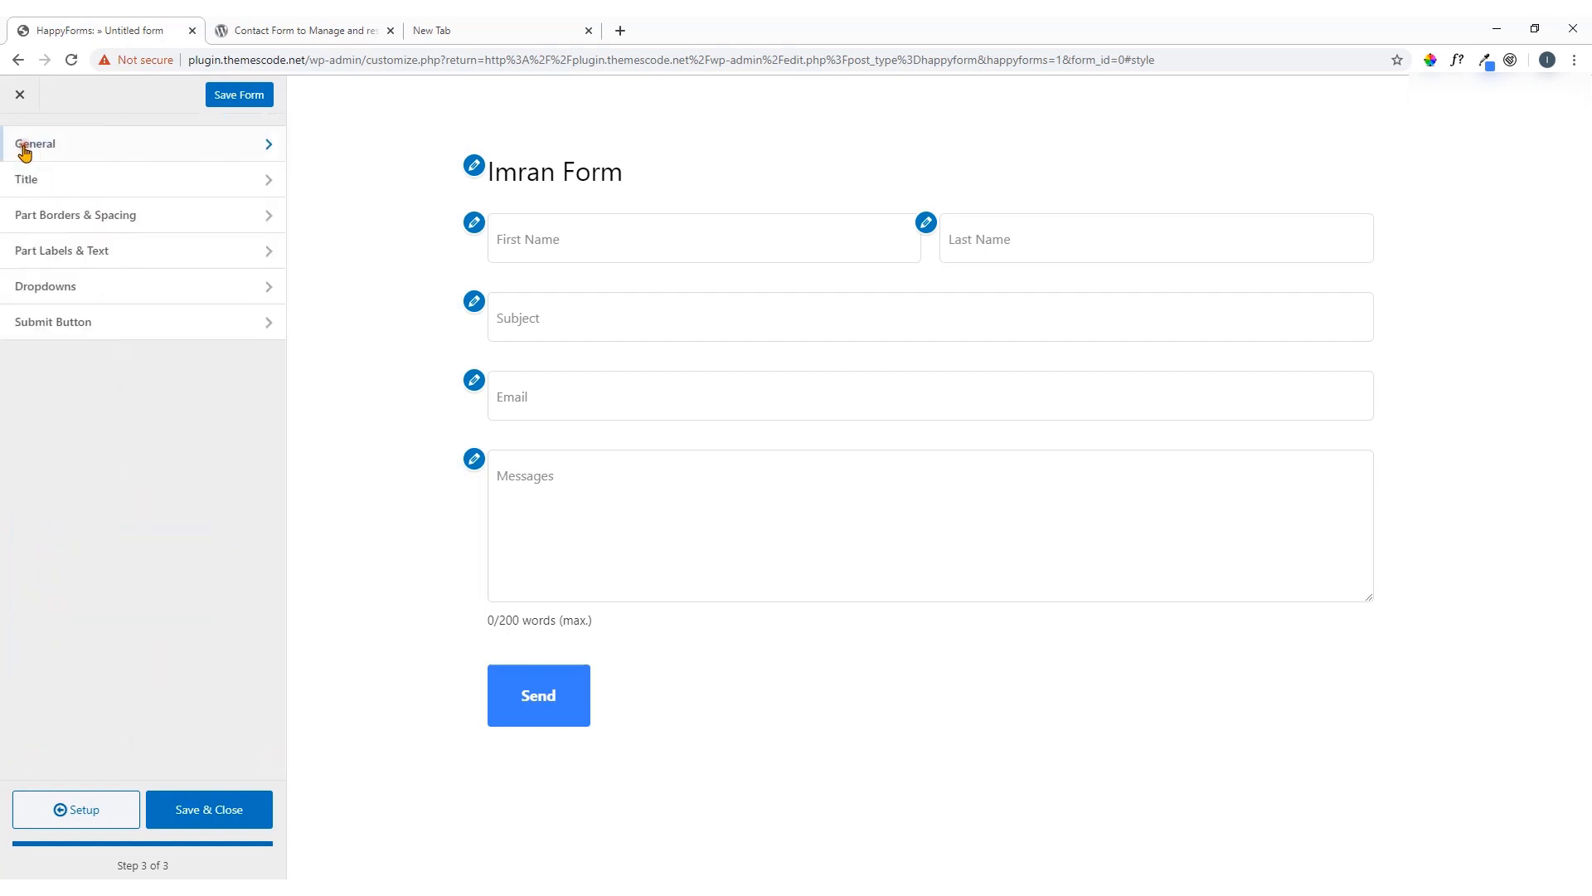
Set the Title section's Display option to Hide and return to the style sections
click(96, 193)
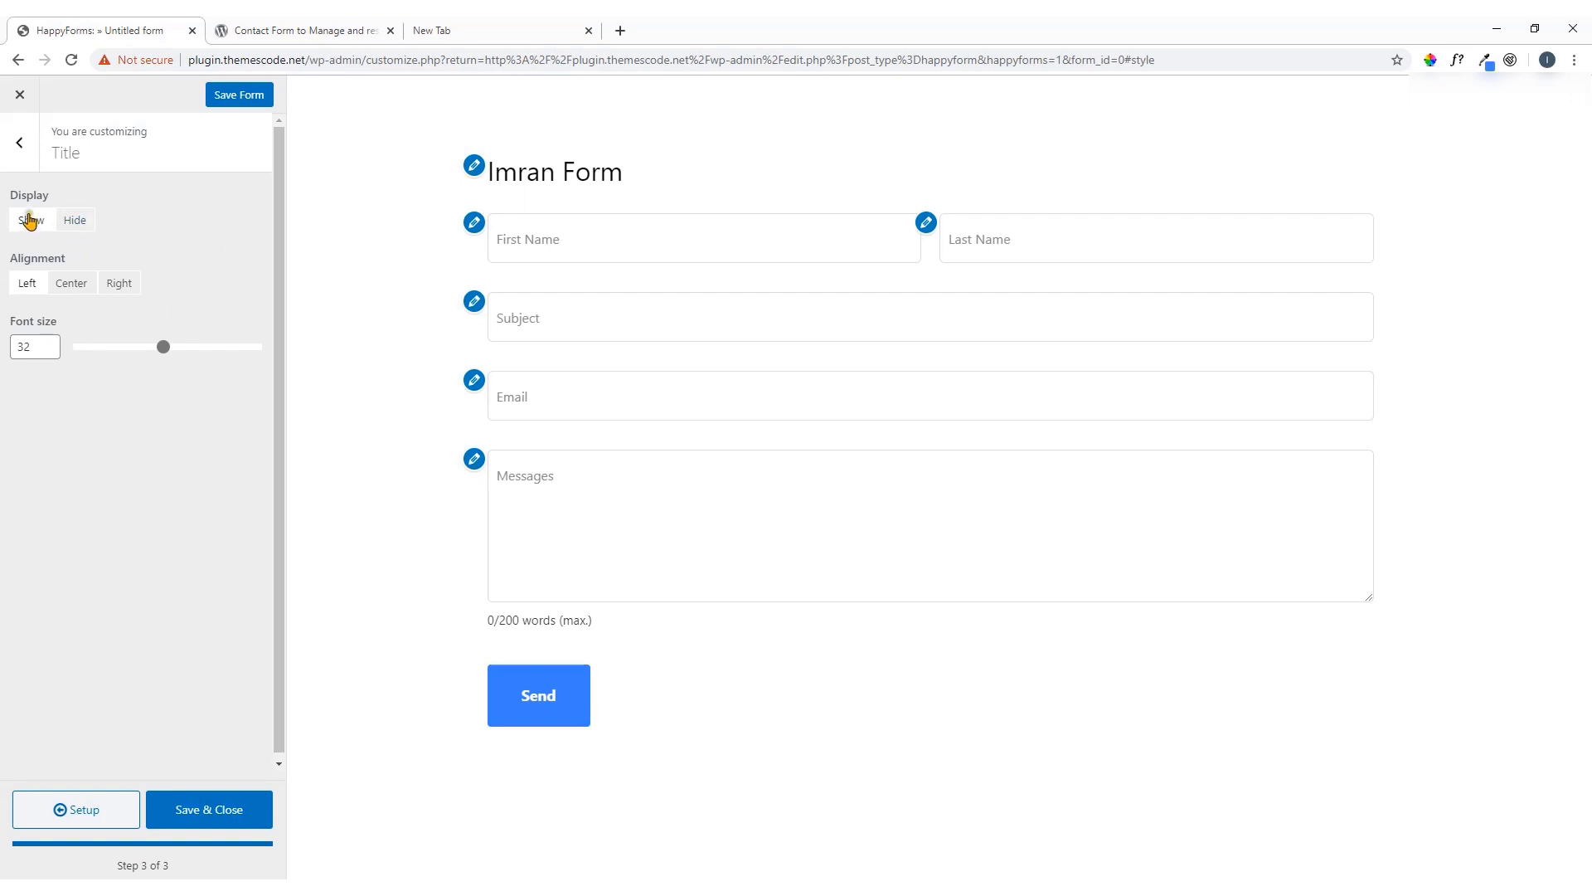
click(74, 222)
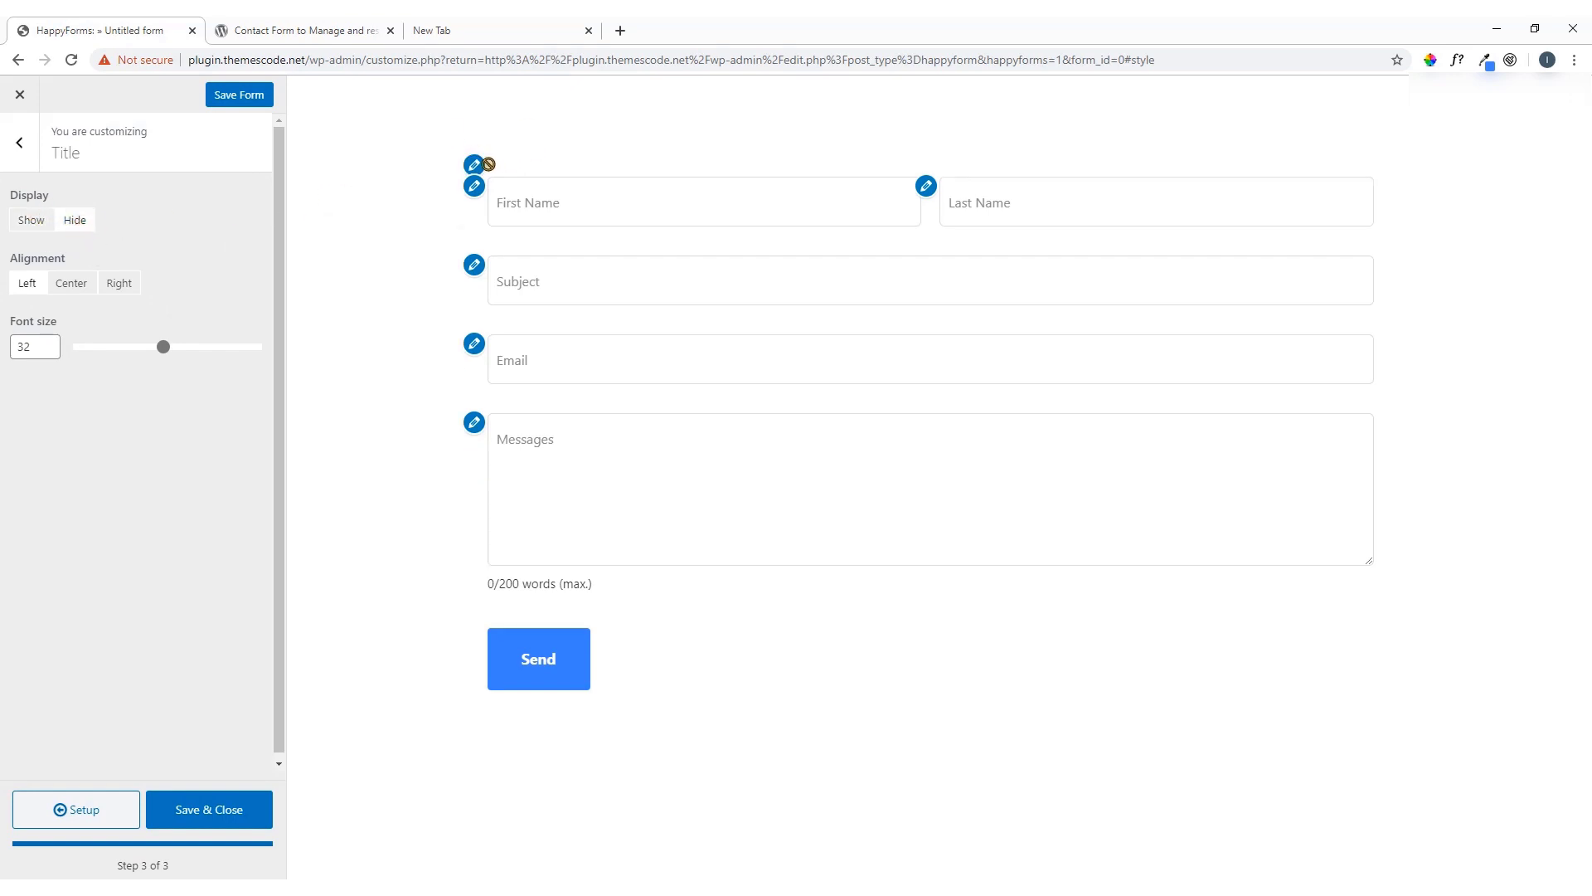
click(32, 221)
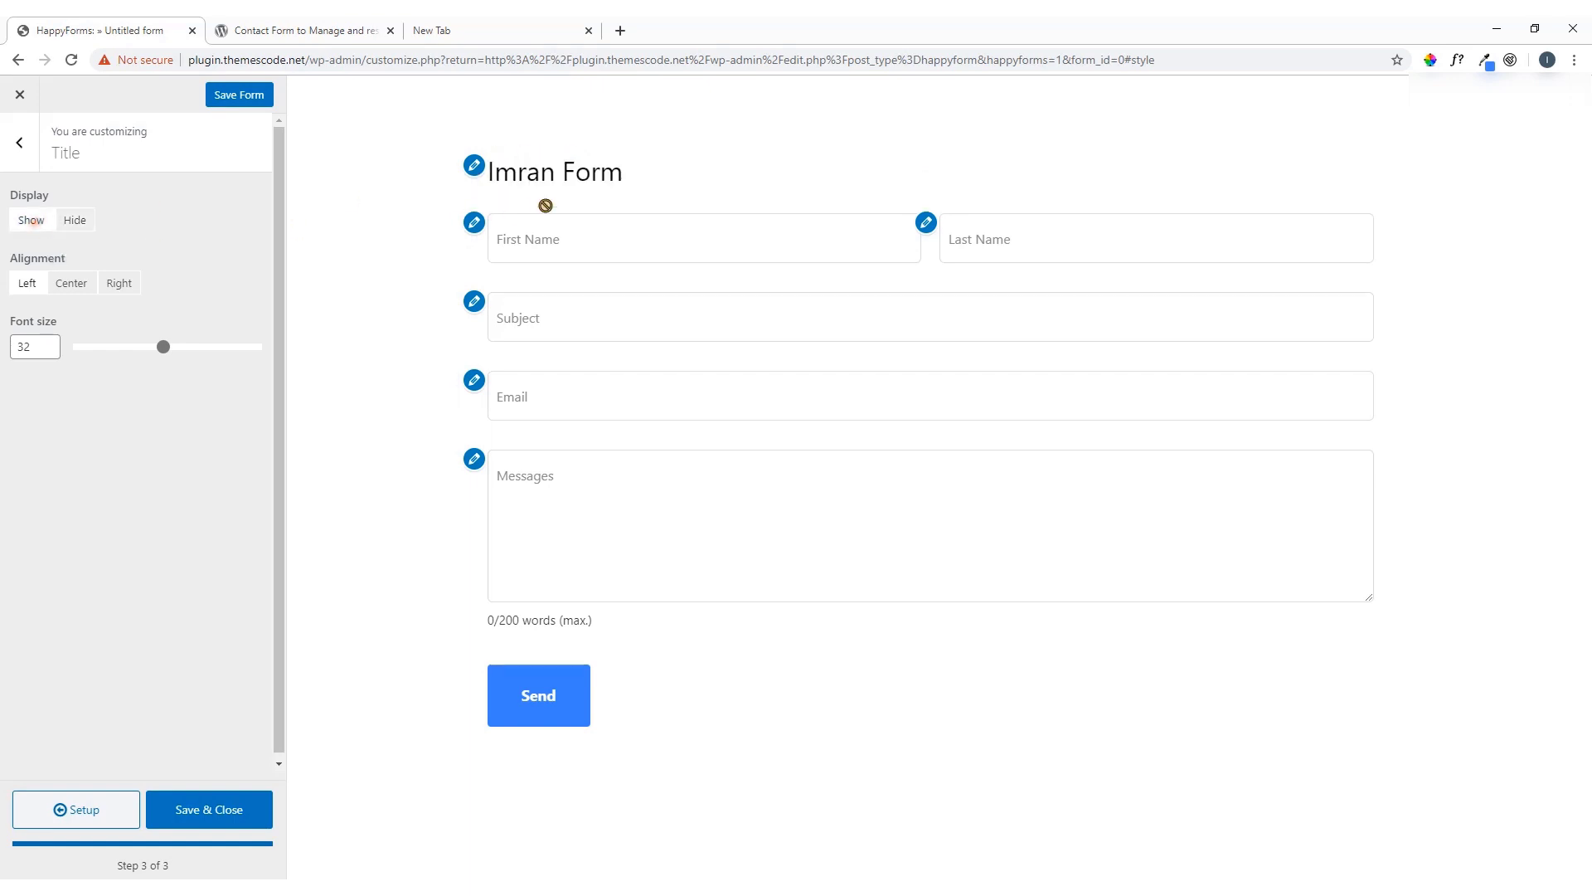
click(80, 226)
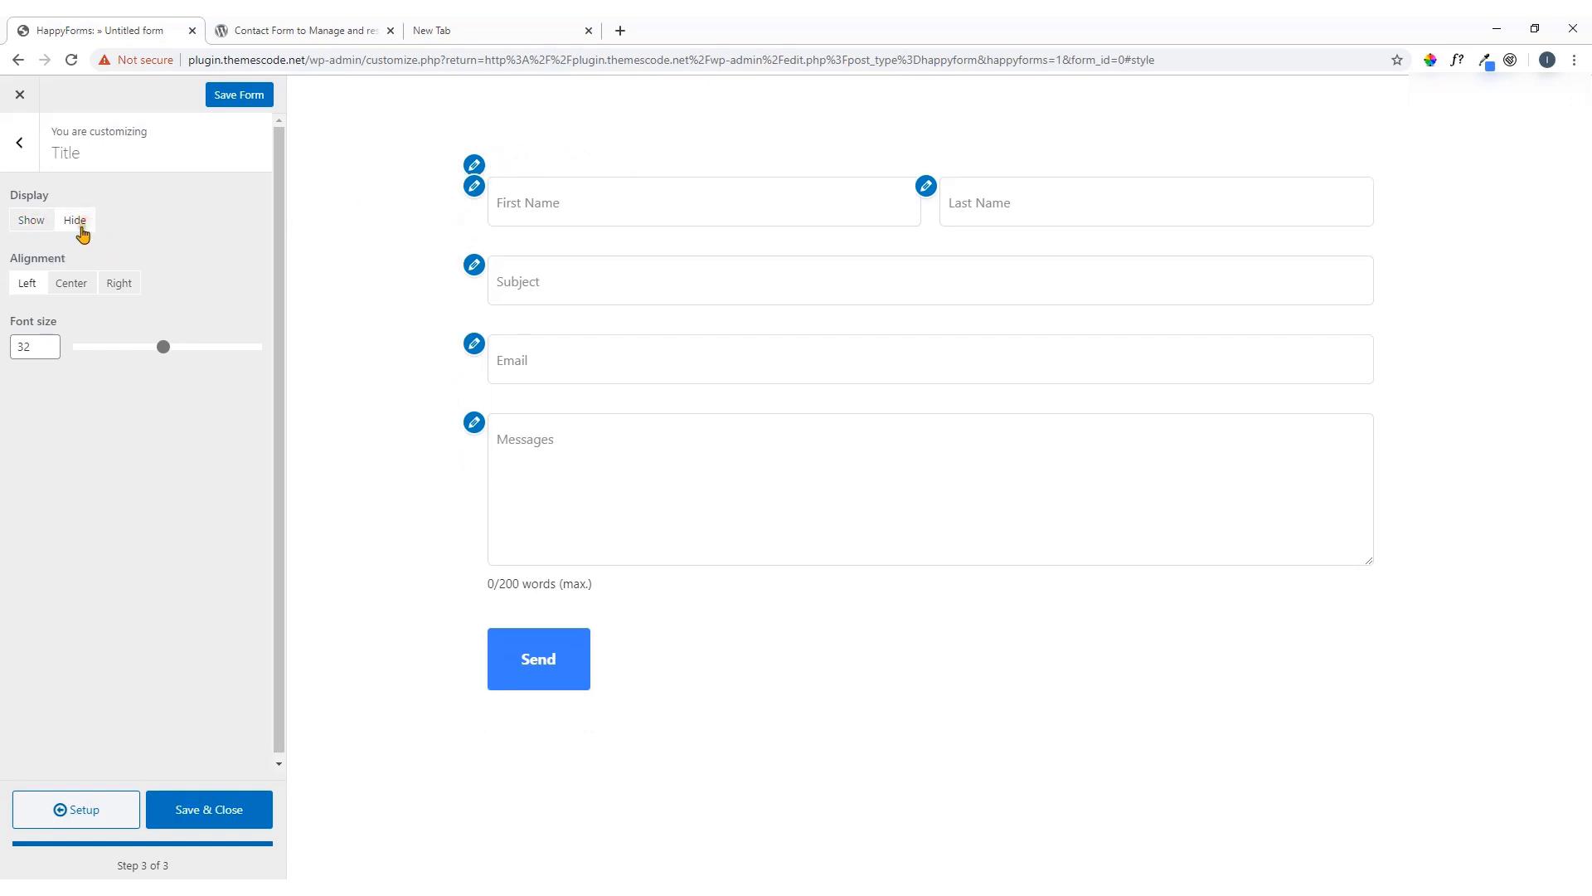
click(20, 143)
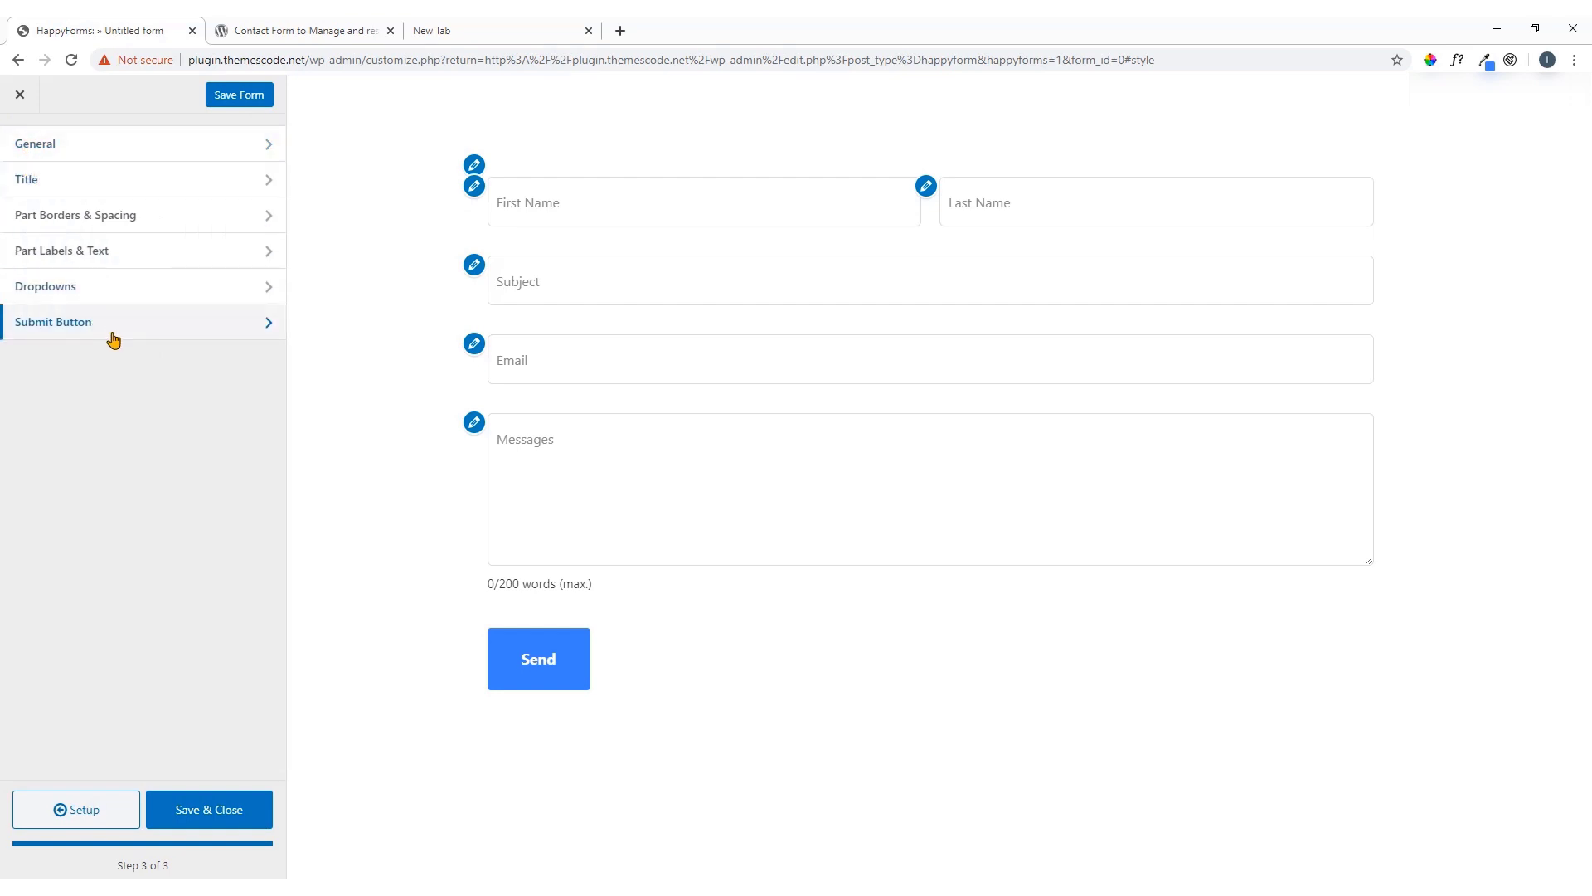
Show field borders on all sides with a Pill border radius
click(93, 223)
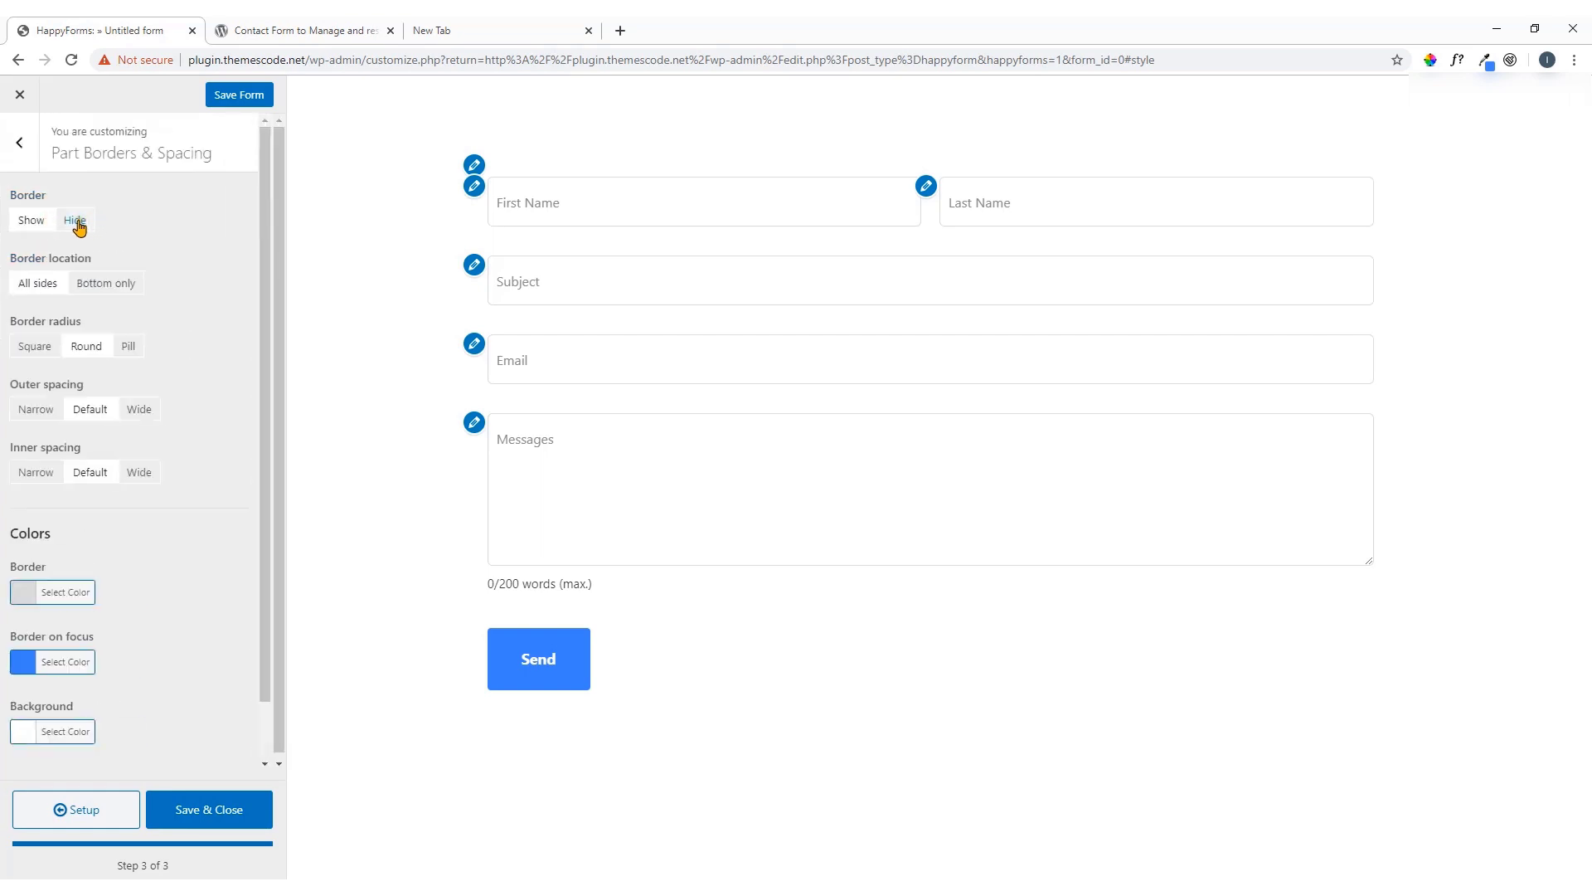
click(75, 221)
click(37, 222)
click(81, 224)
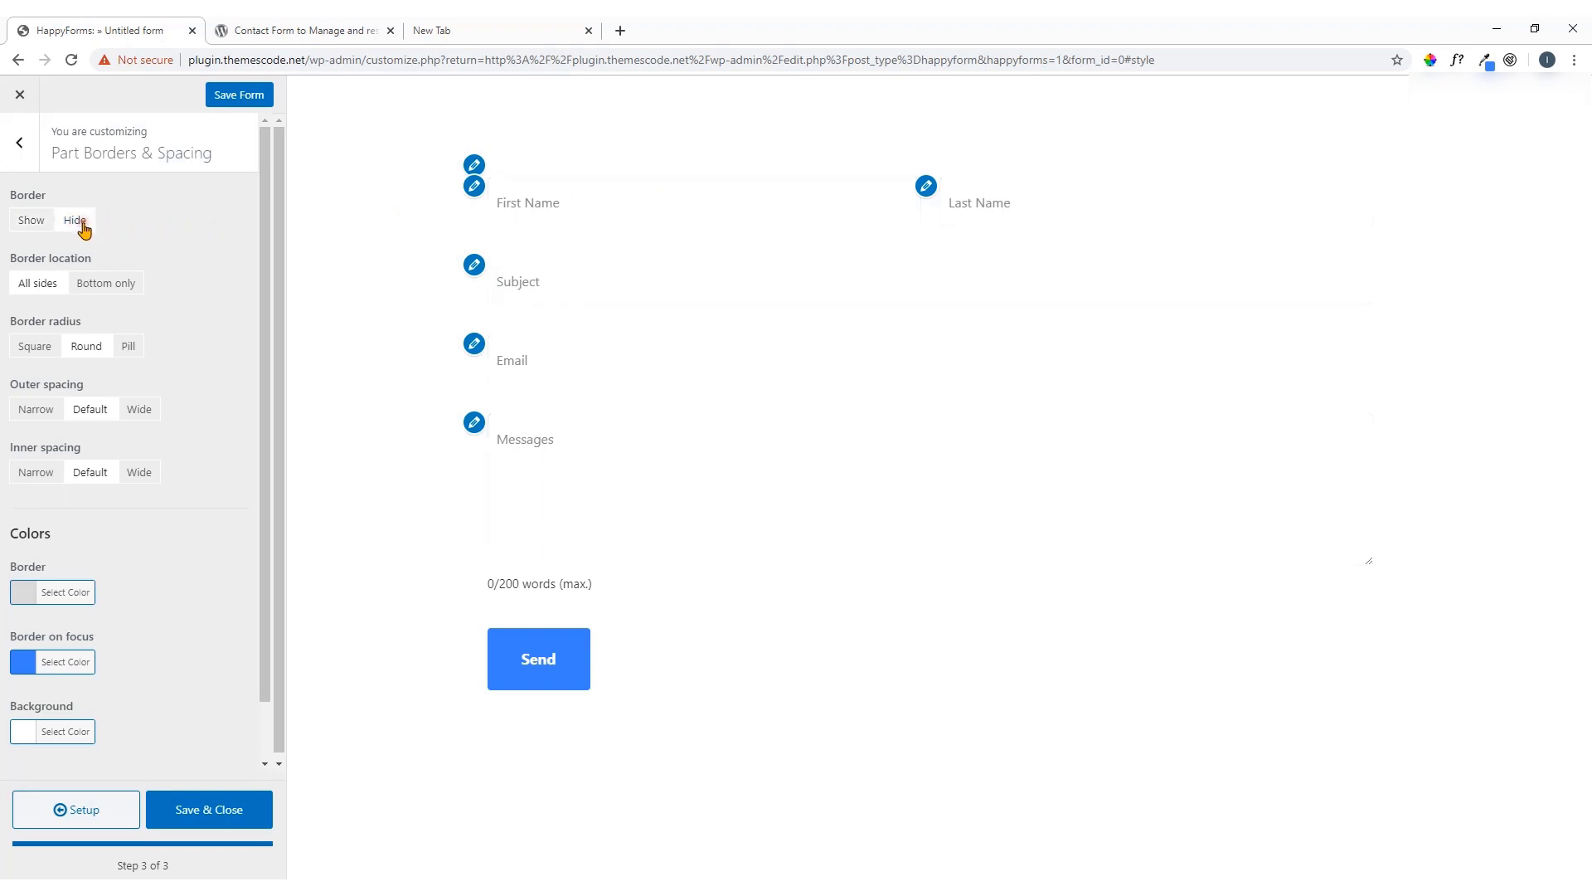
click(31, 222)
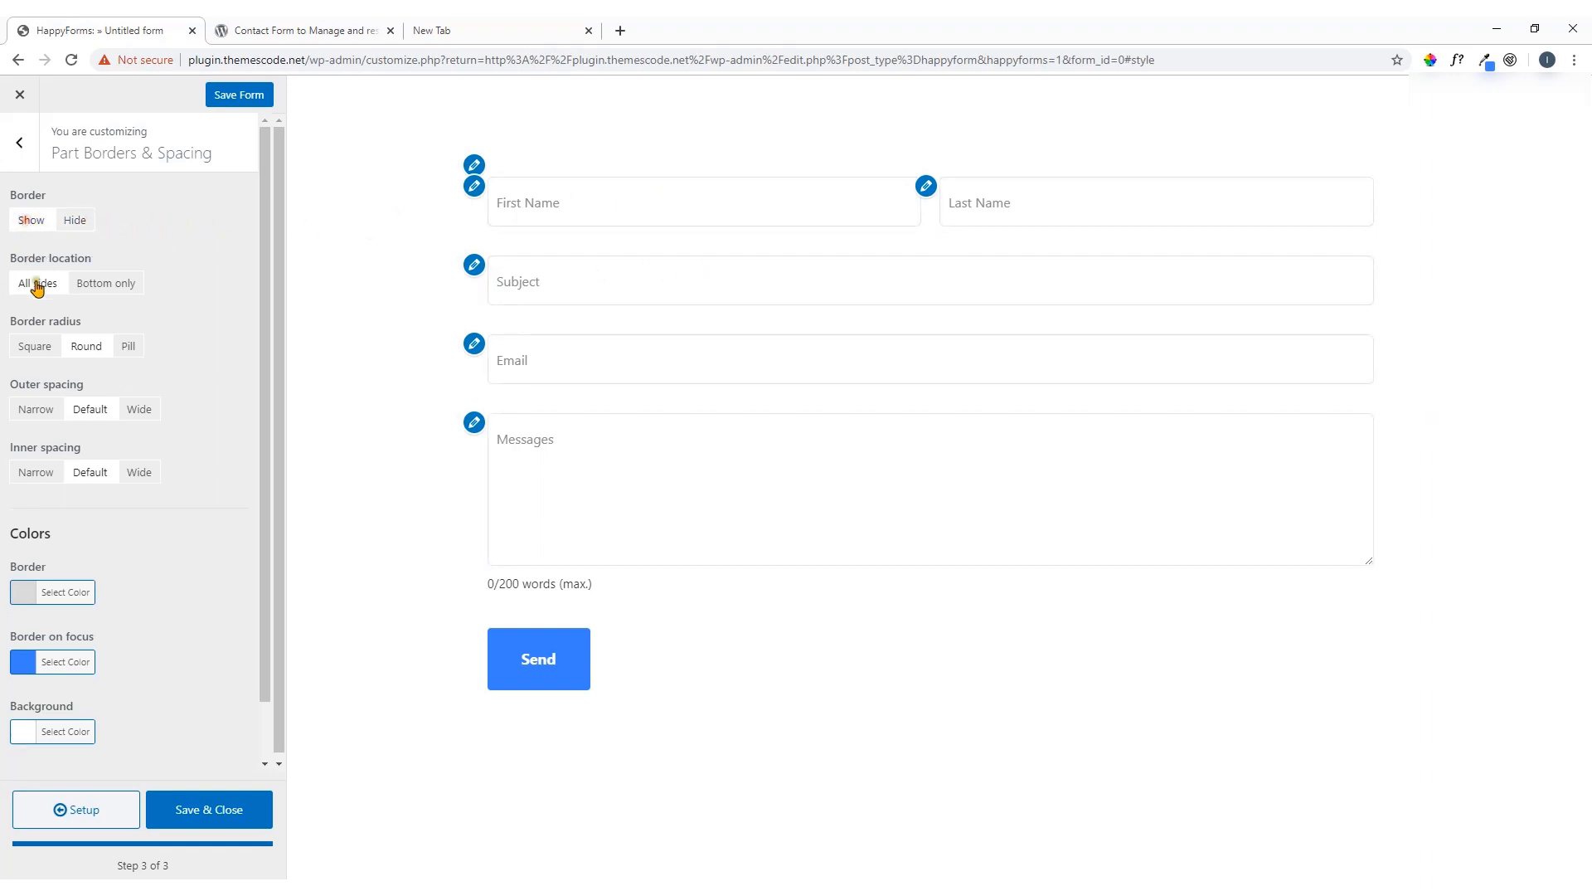
click(112, 290)
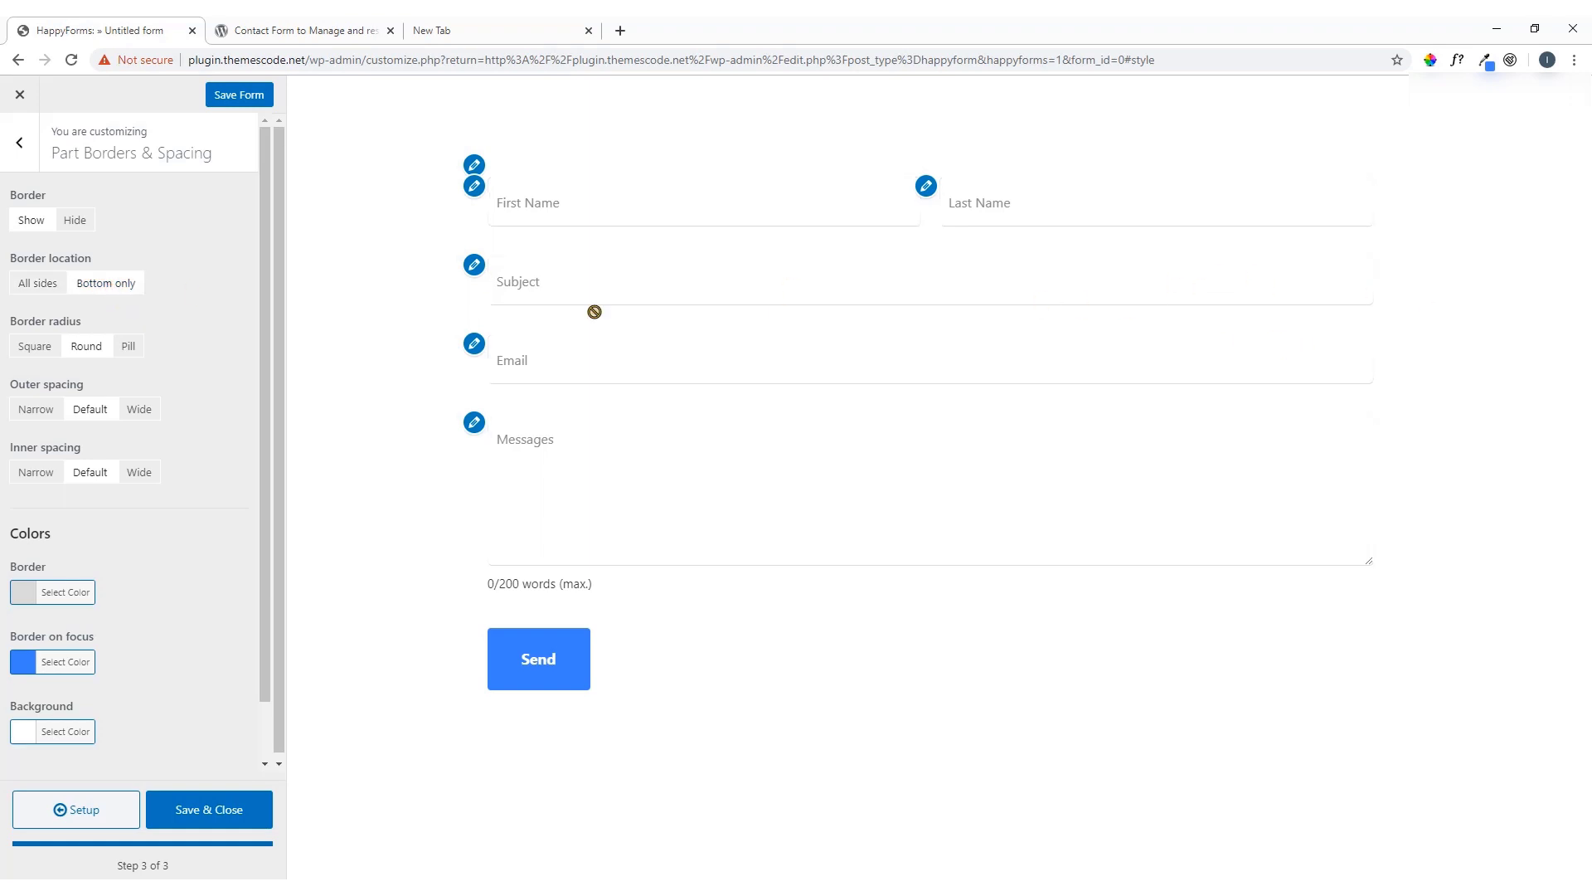
click(39, 289)
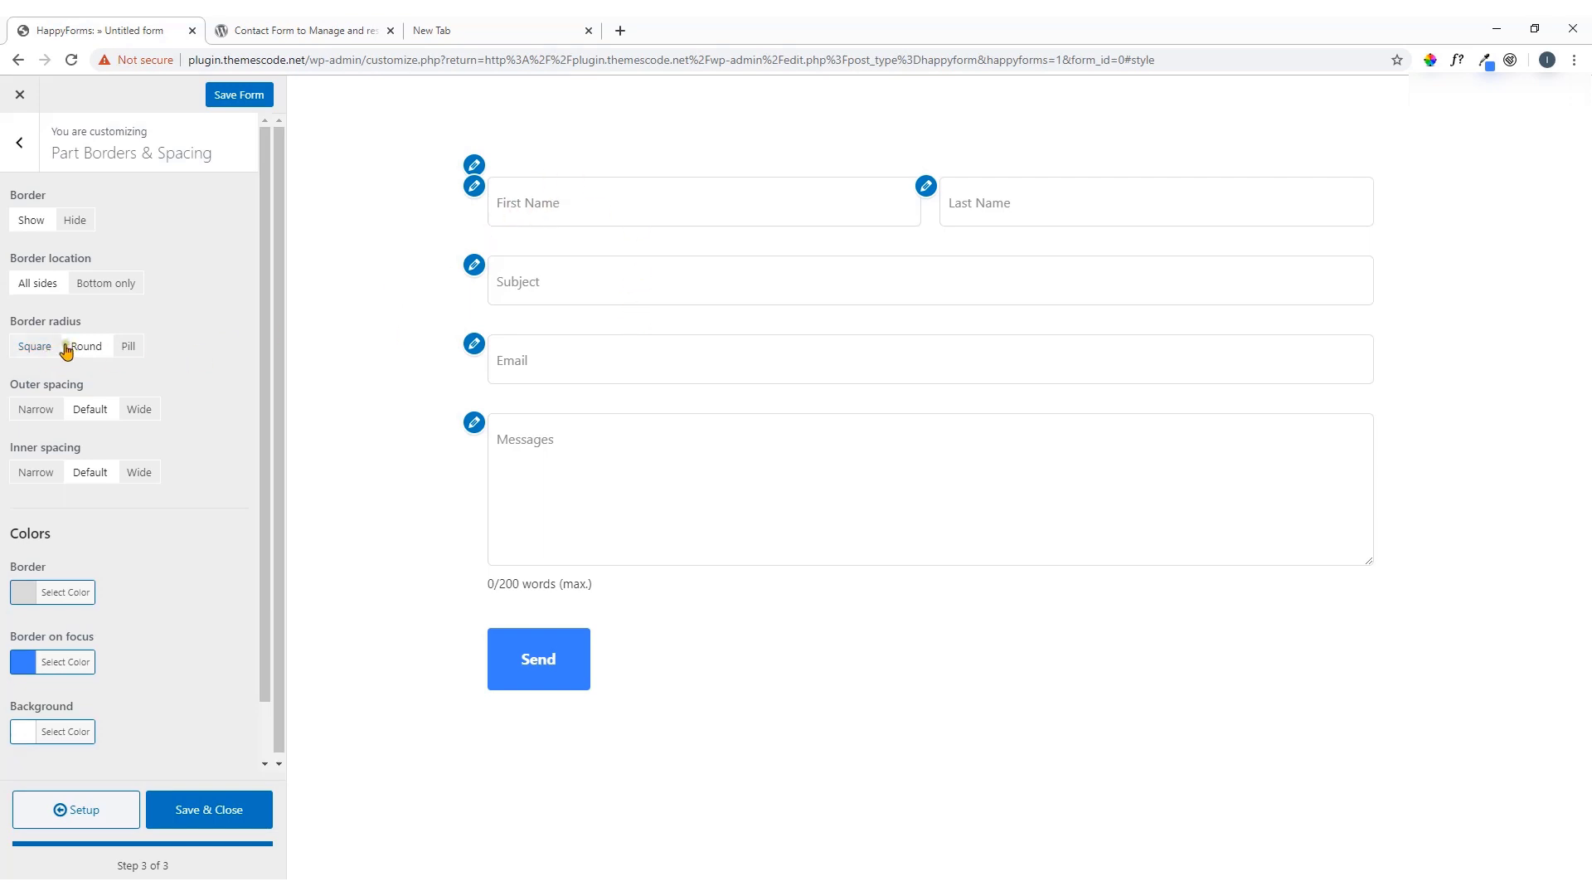
click(40, 347)
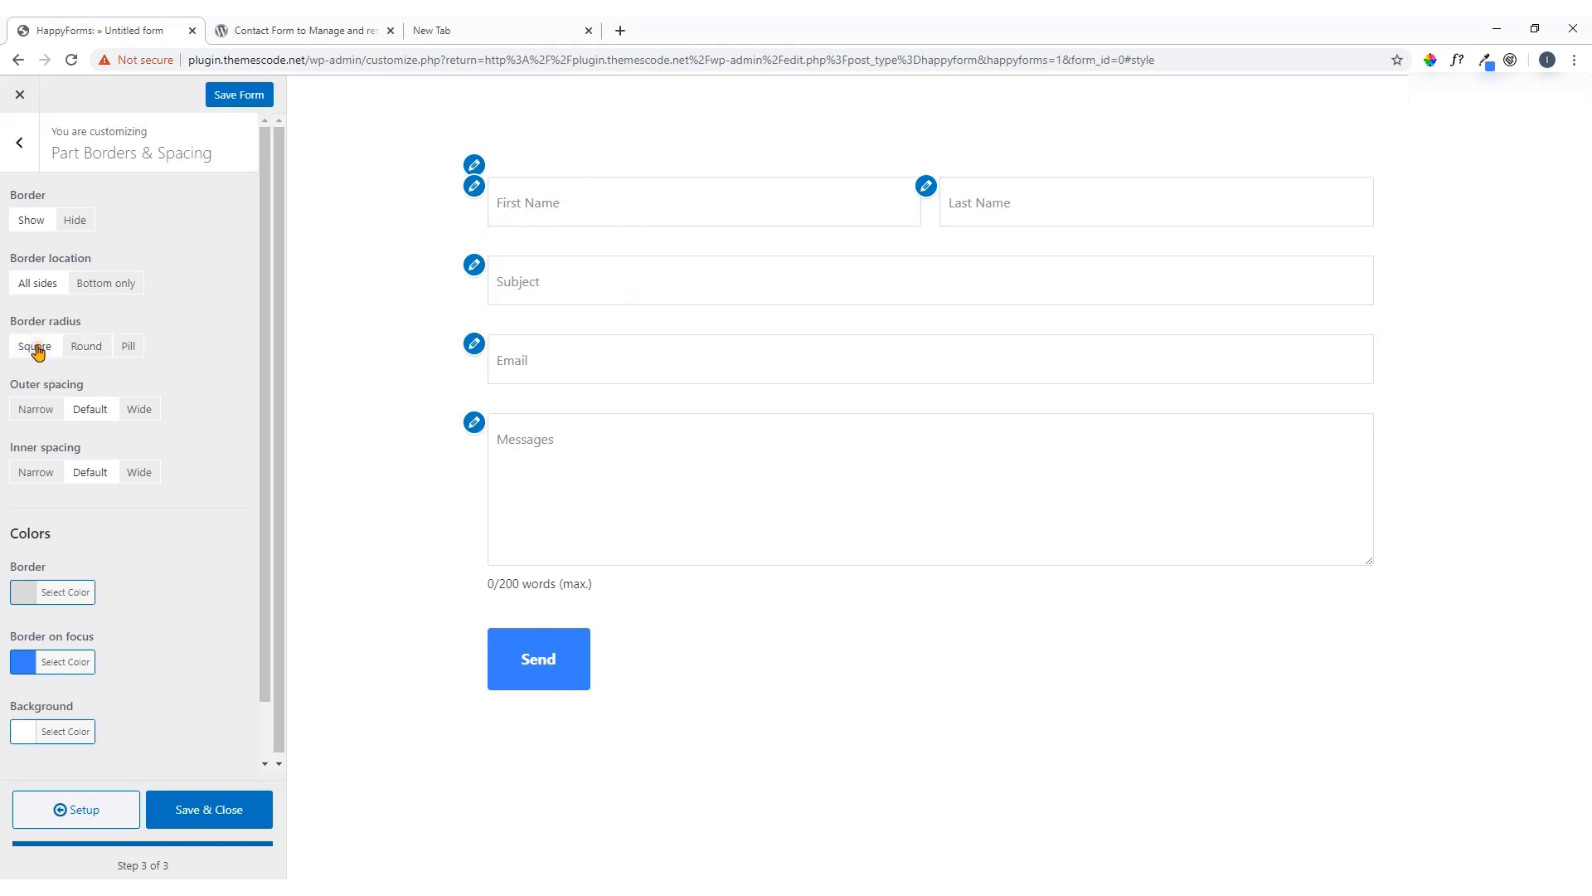
click(87, 349)
click(129, 348)
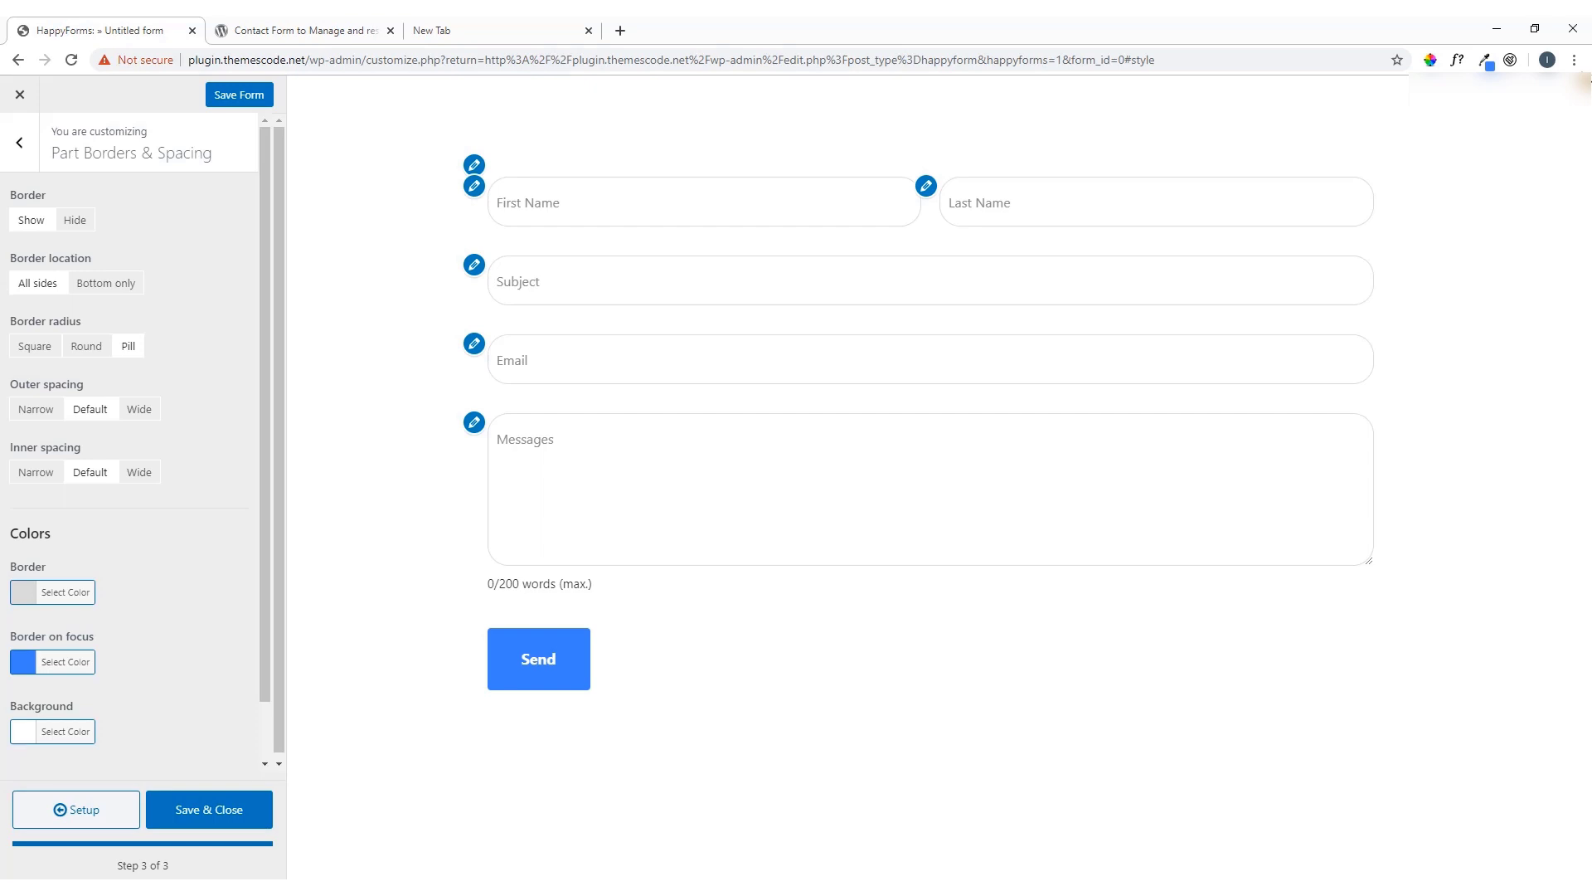
Set the outer spacing between fields to Narrow and keep inner spacing at Default
click(46, 415)
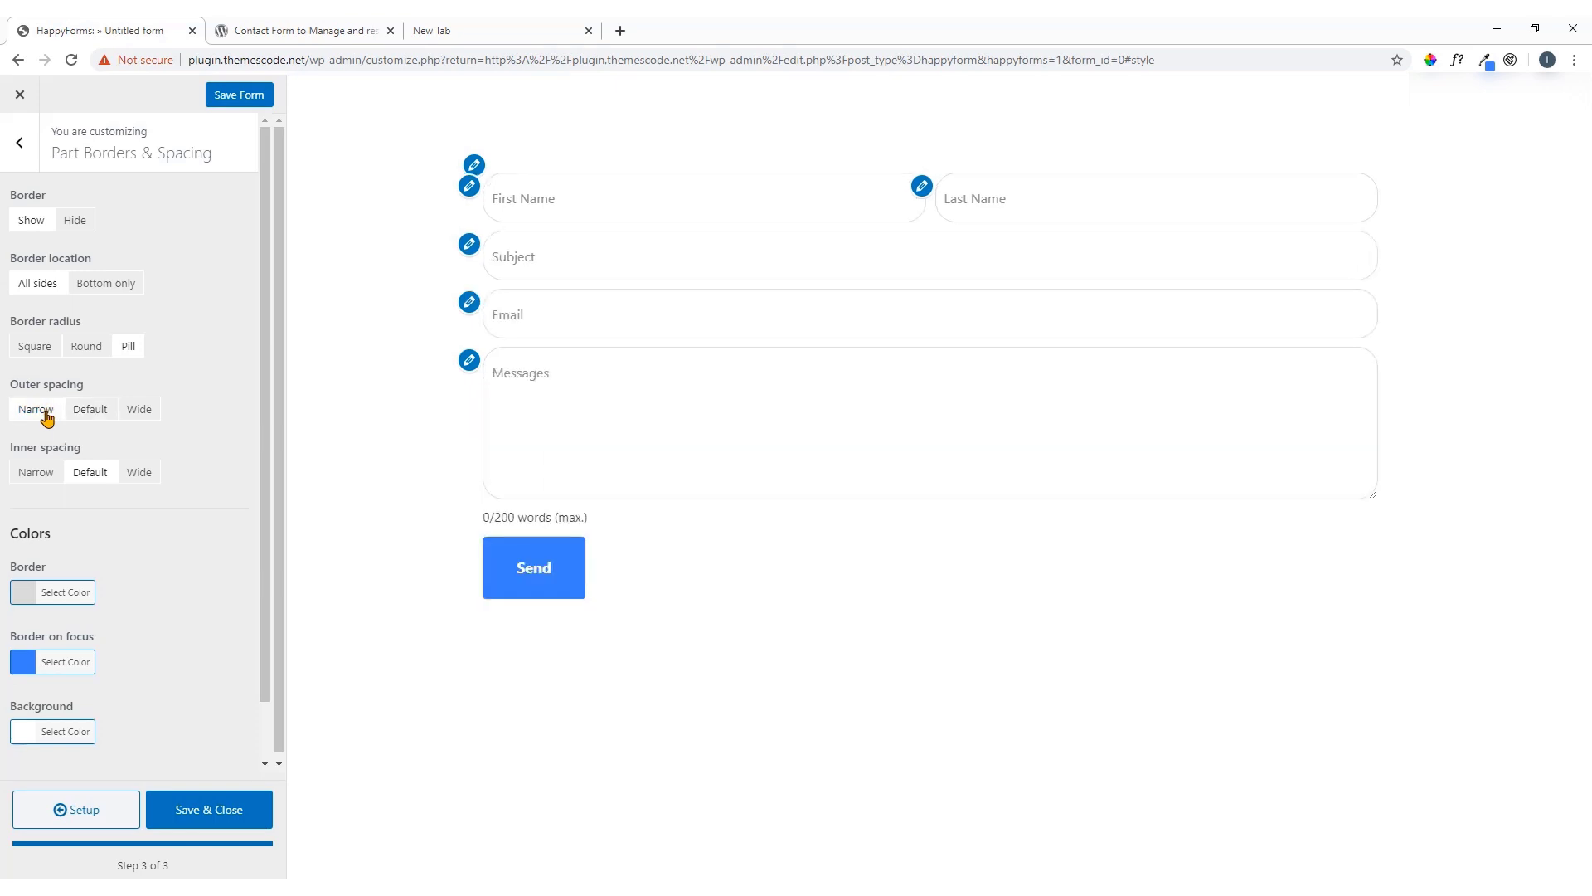
click(77, 414)
click(143, 414)
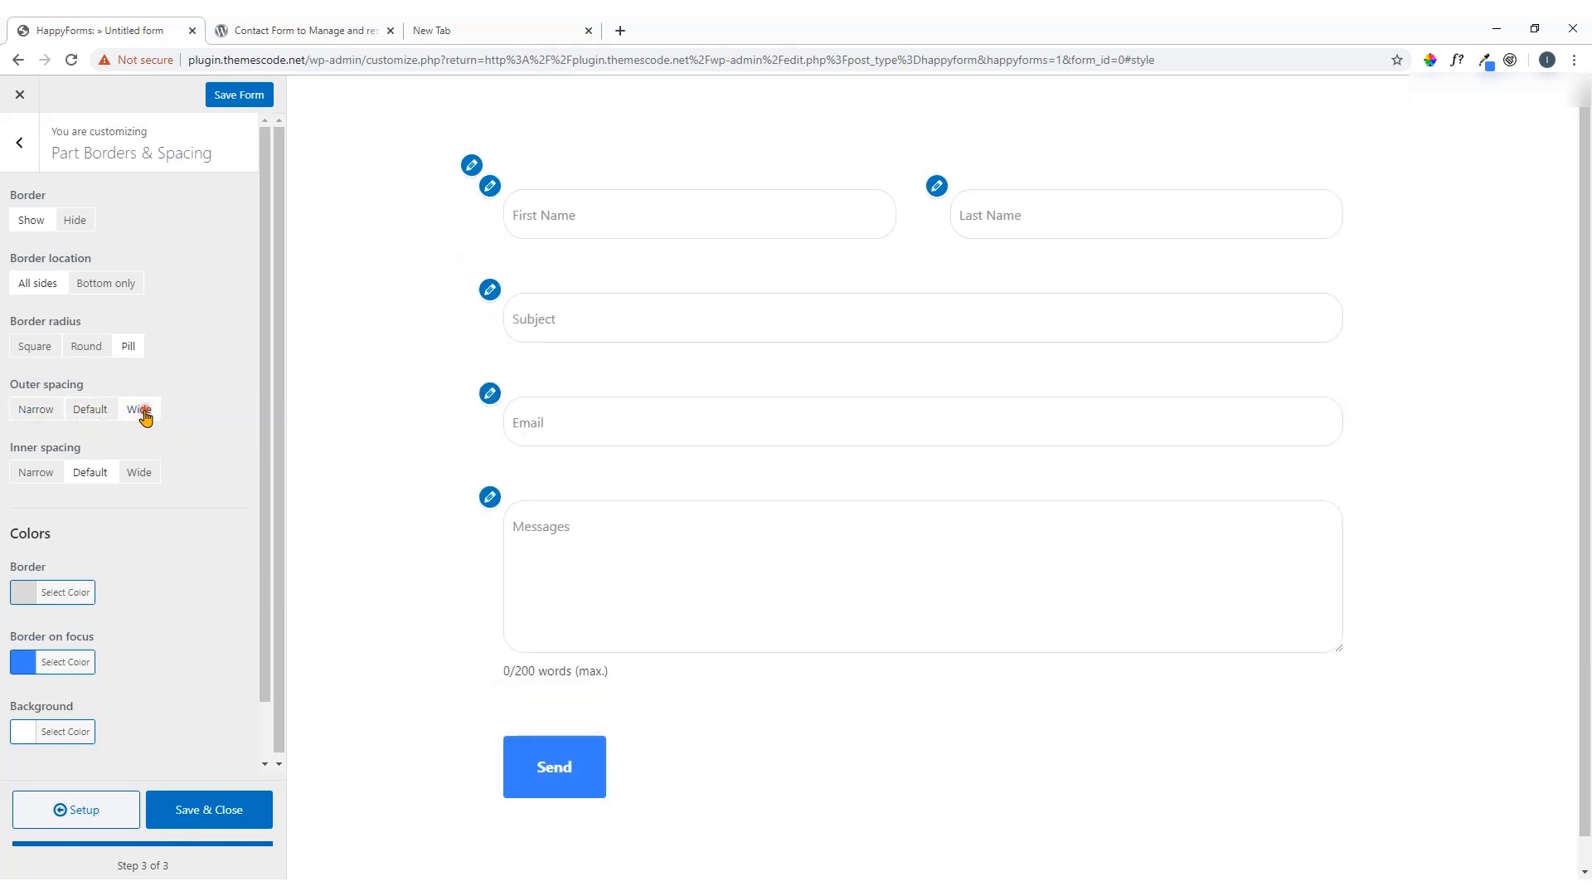
click(43, 414)
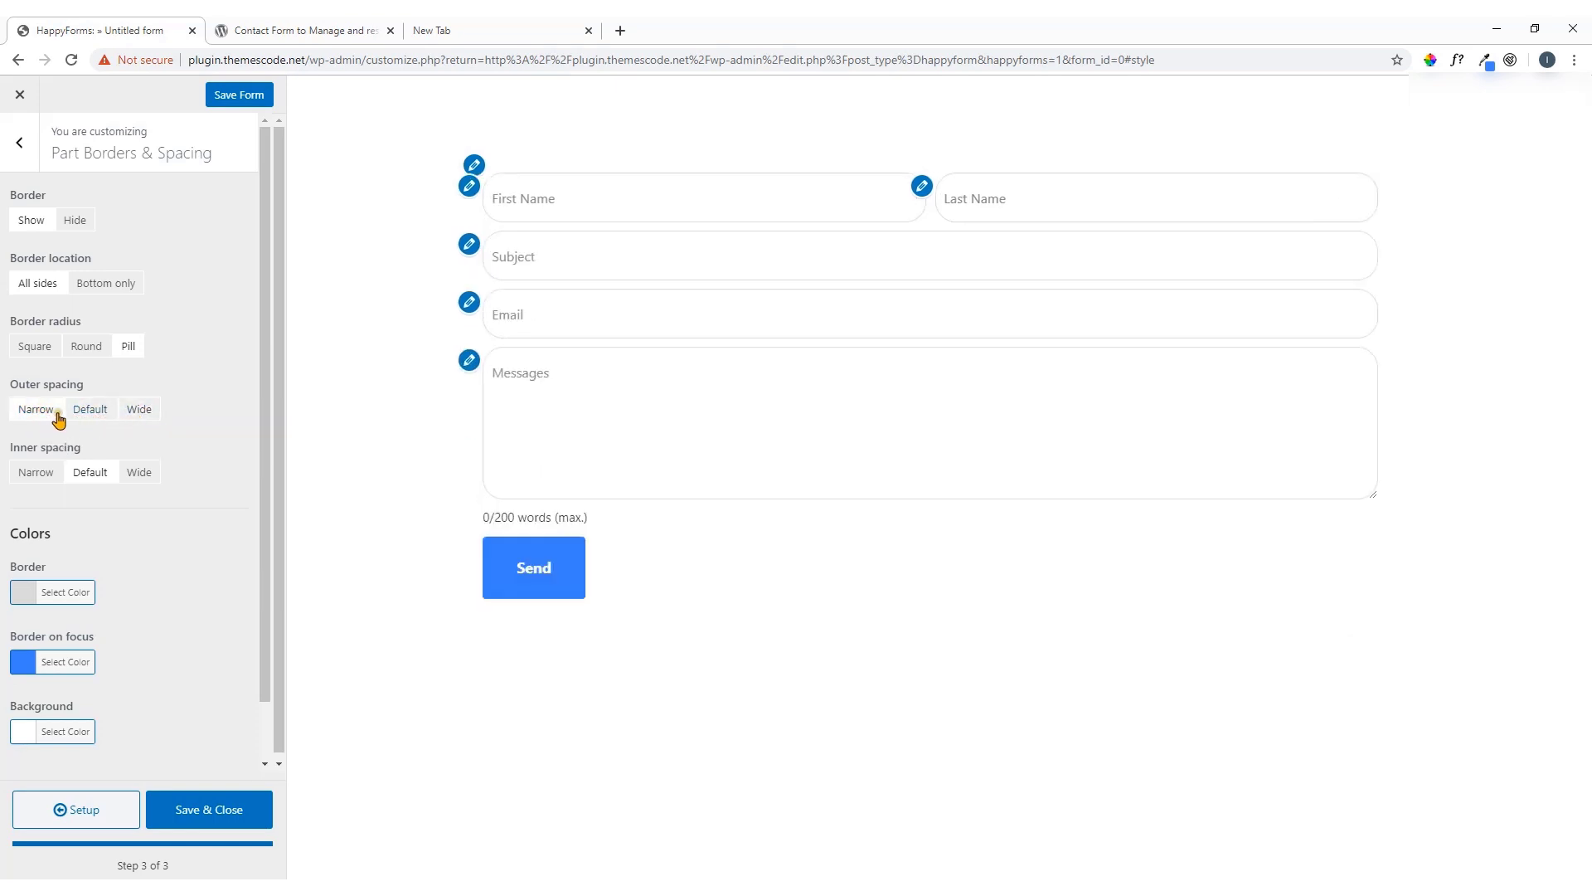
click(91, 412)
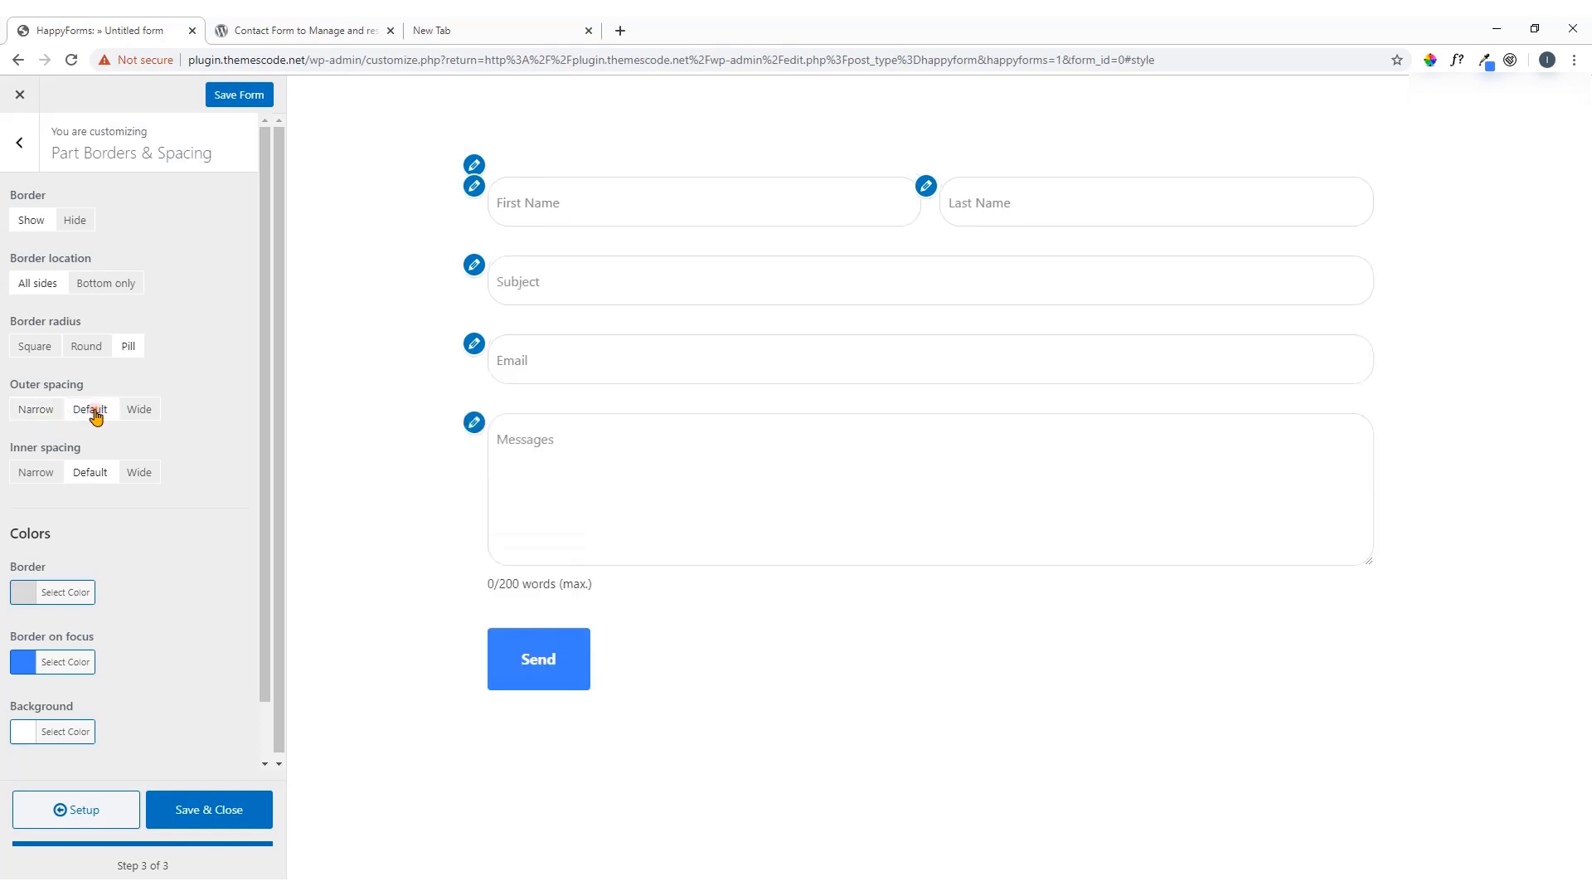
click(43, 412)
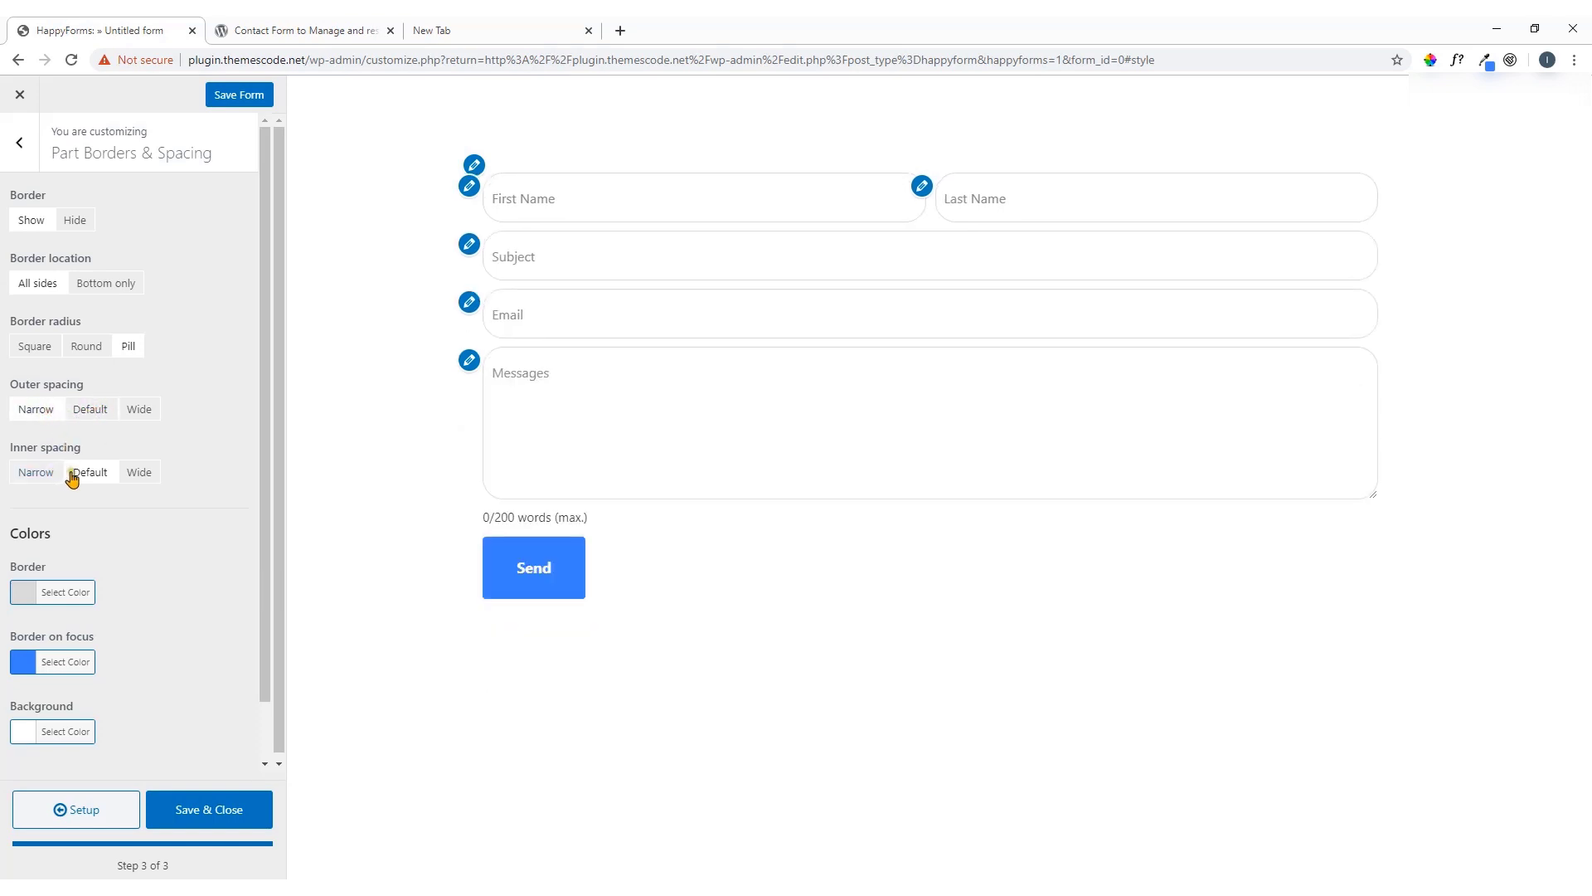
click(37, 480)
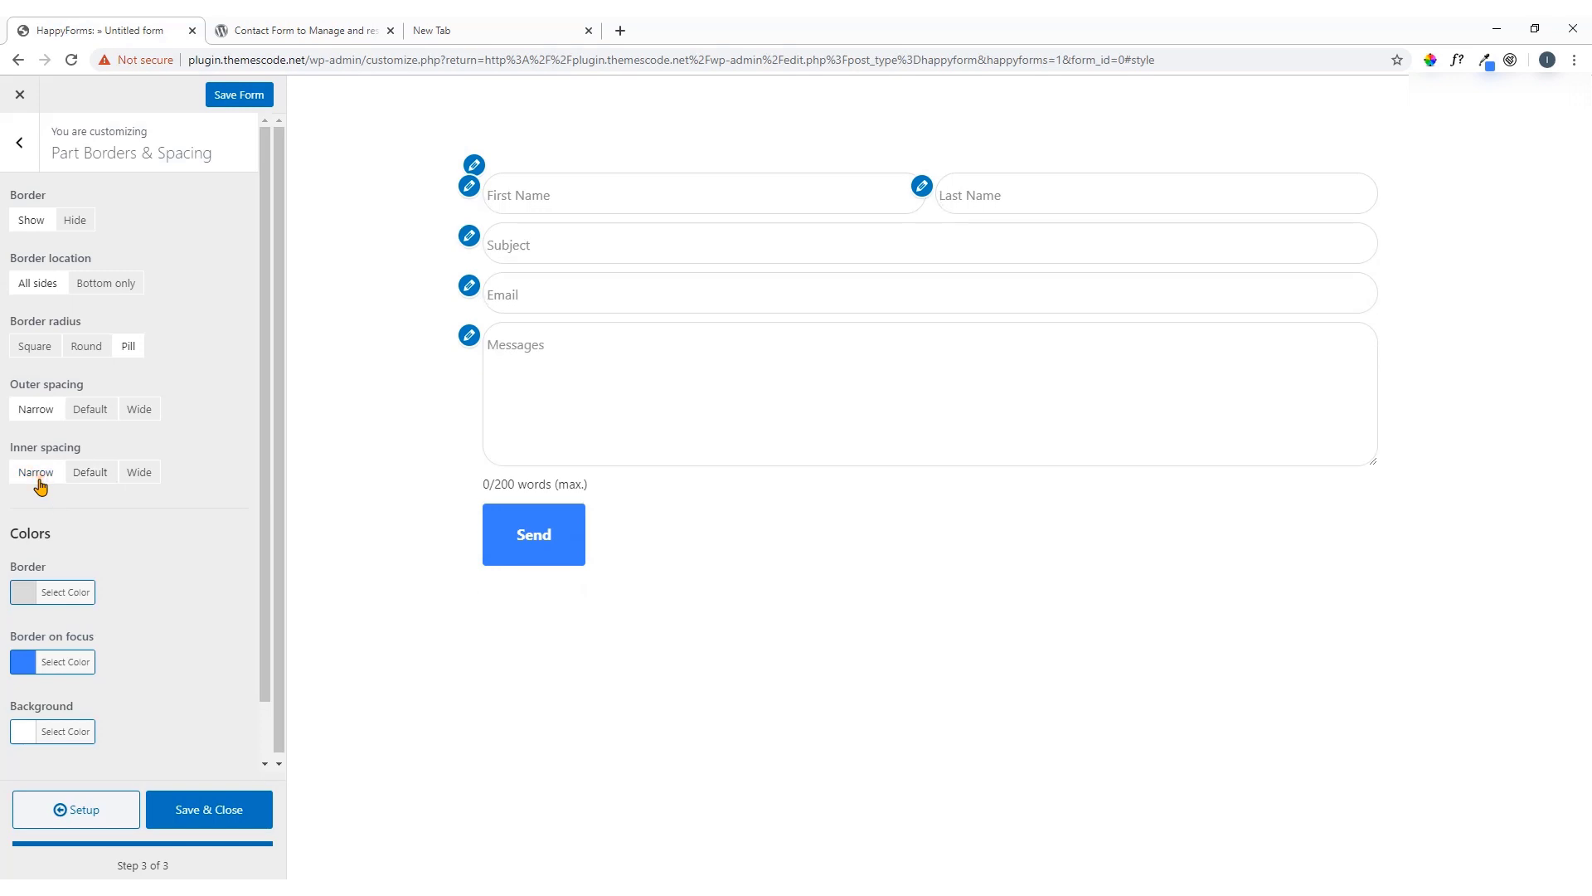
click(86, 477)
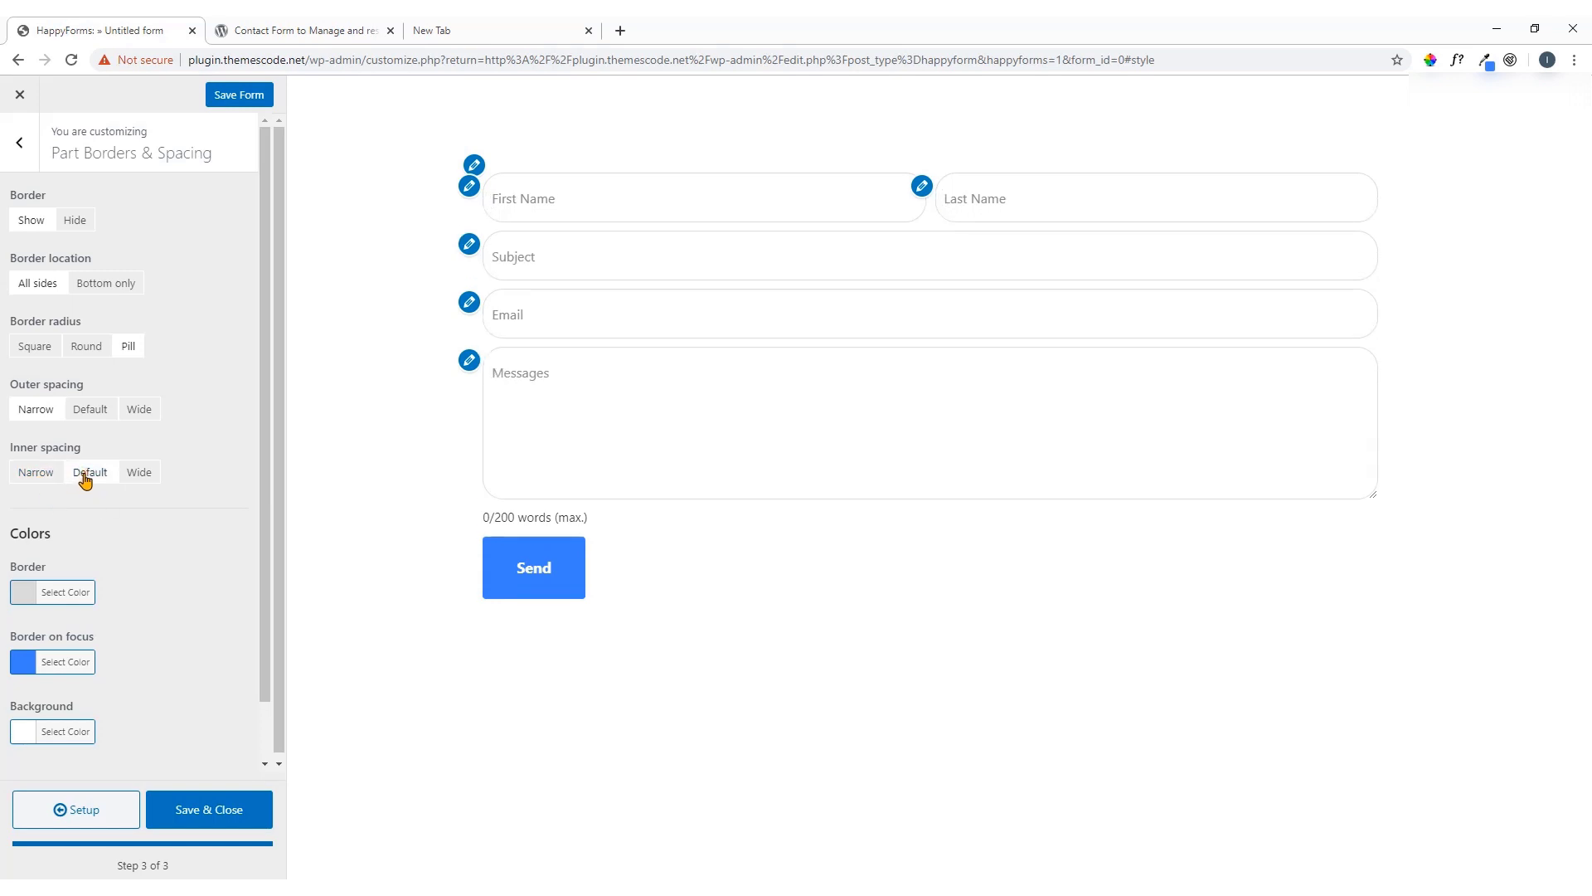
scroll(115, 474, down, 1)
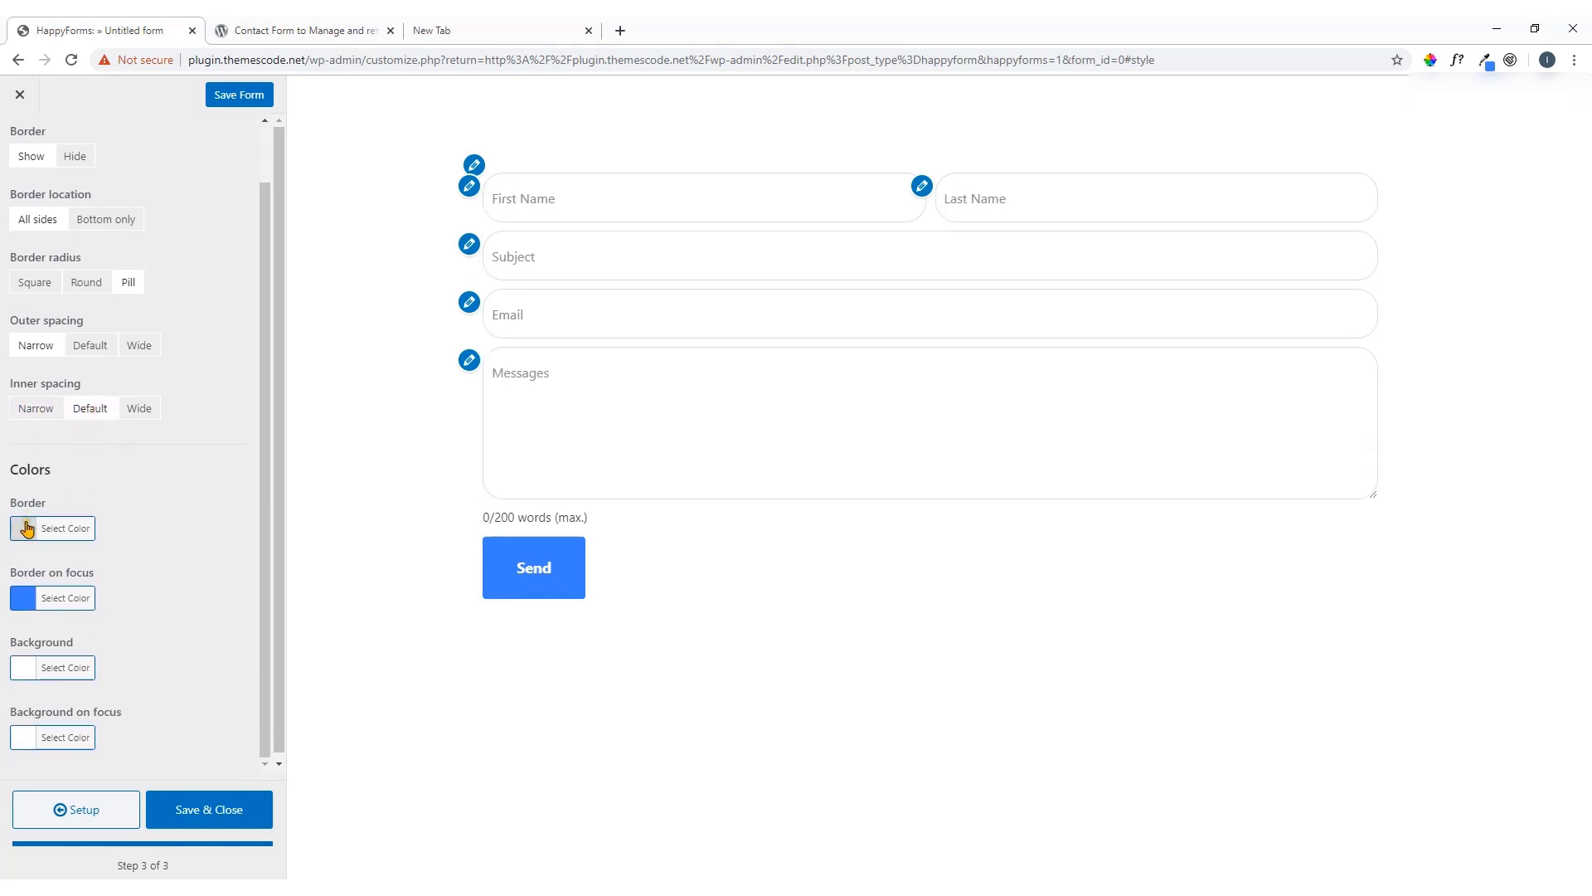
Try red and blue field borders, then reset the border colour to the default grey
click(27, 529)
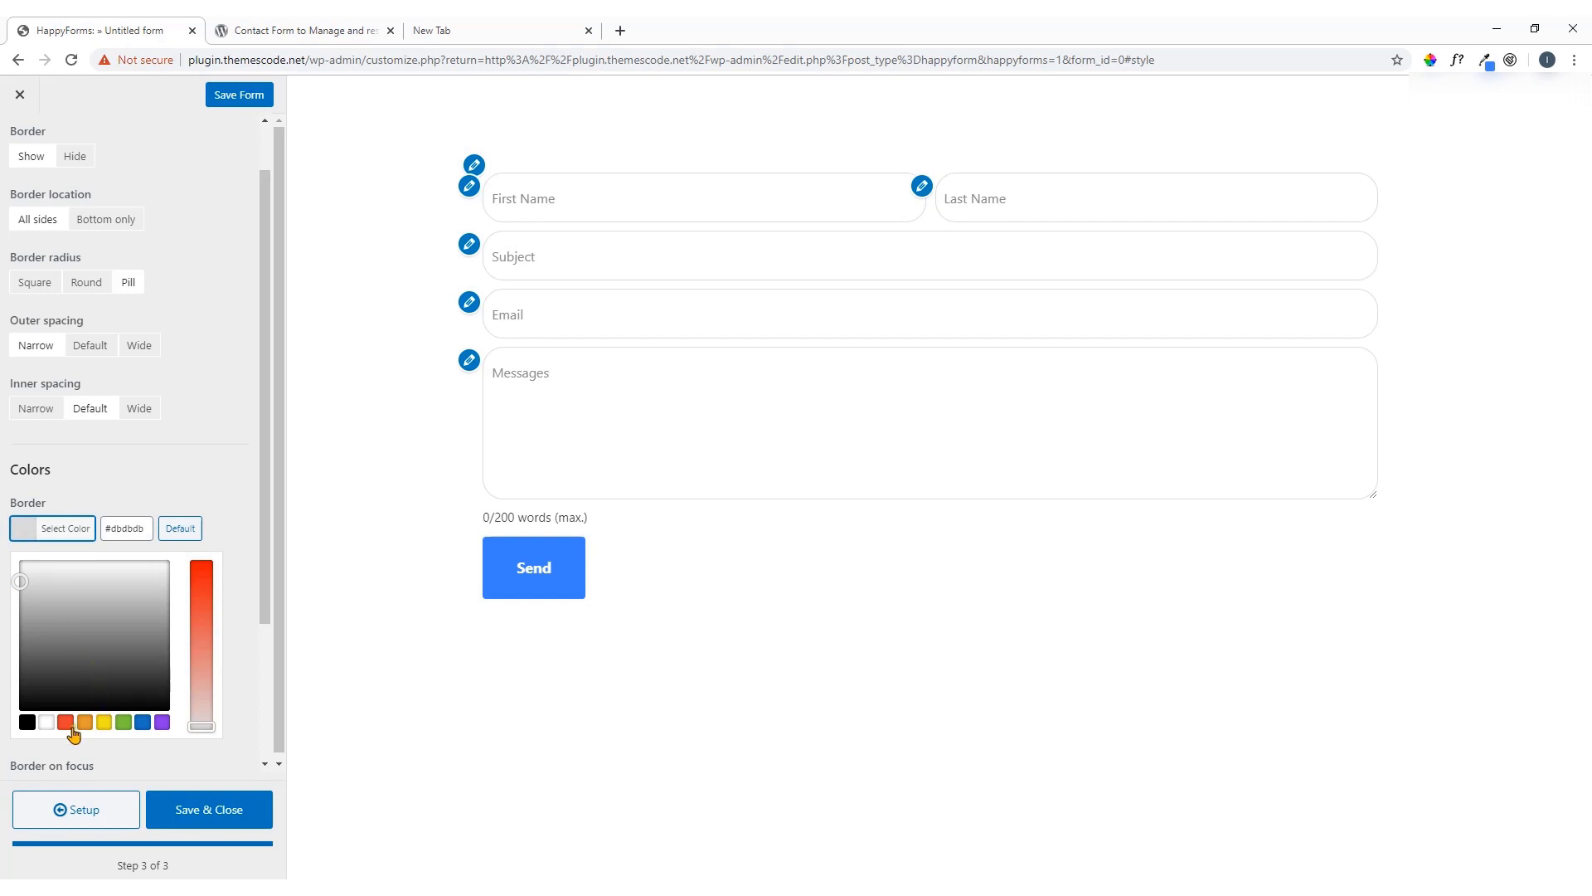
click(66, 723)
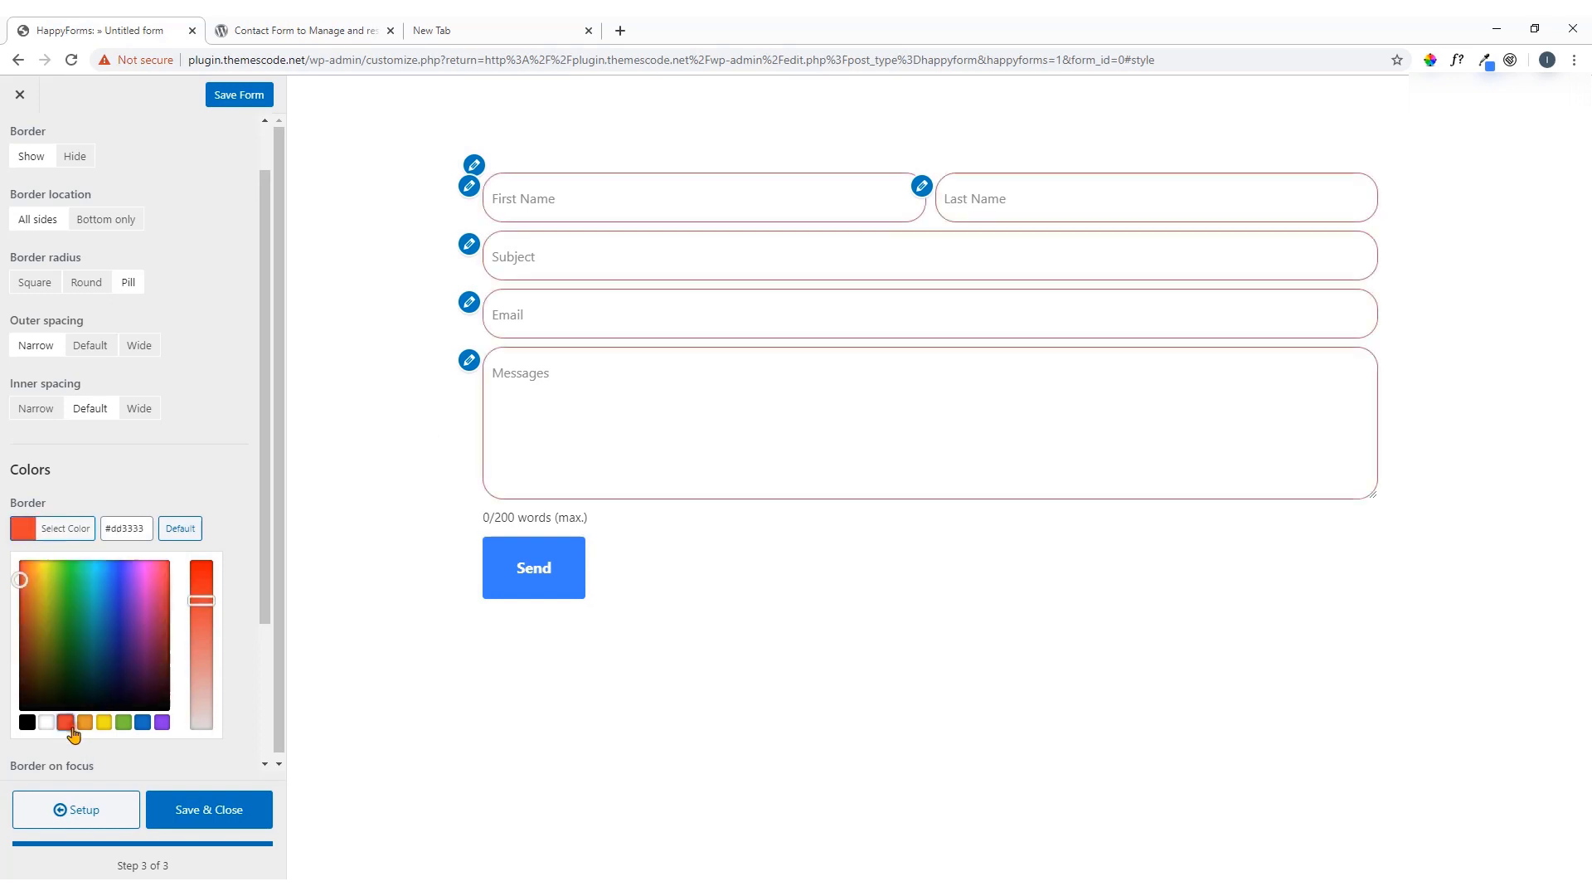
click(144, 723)
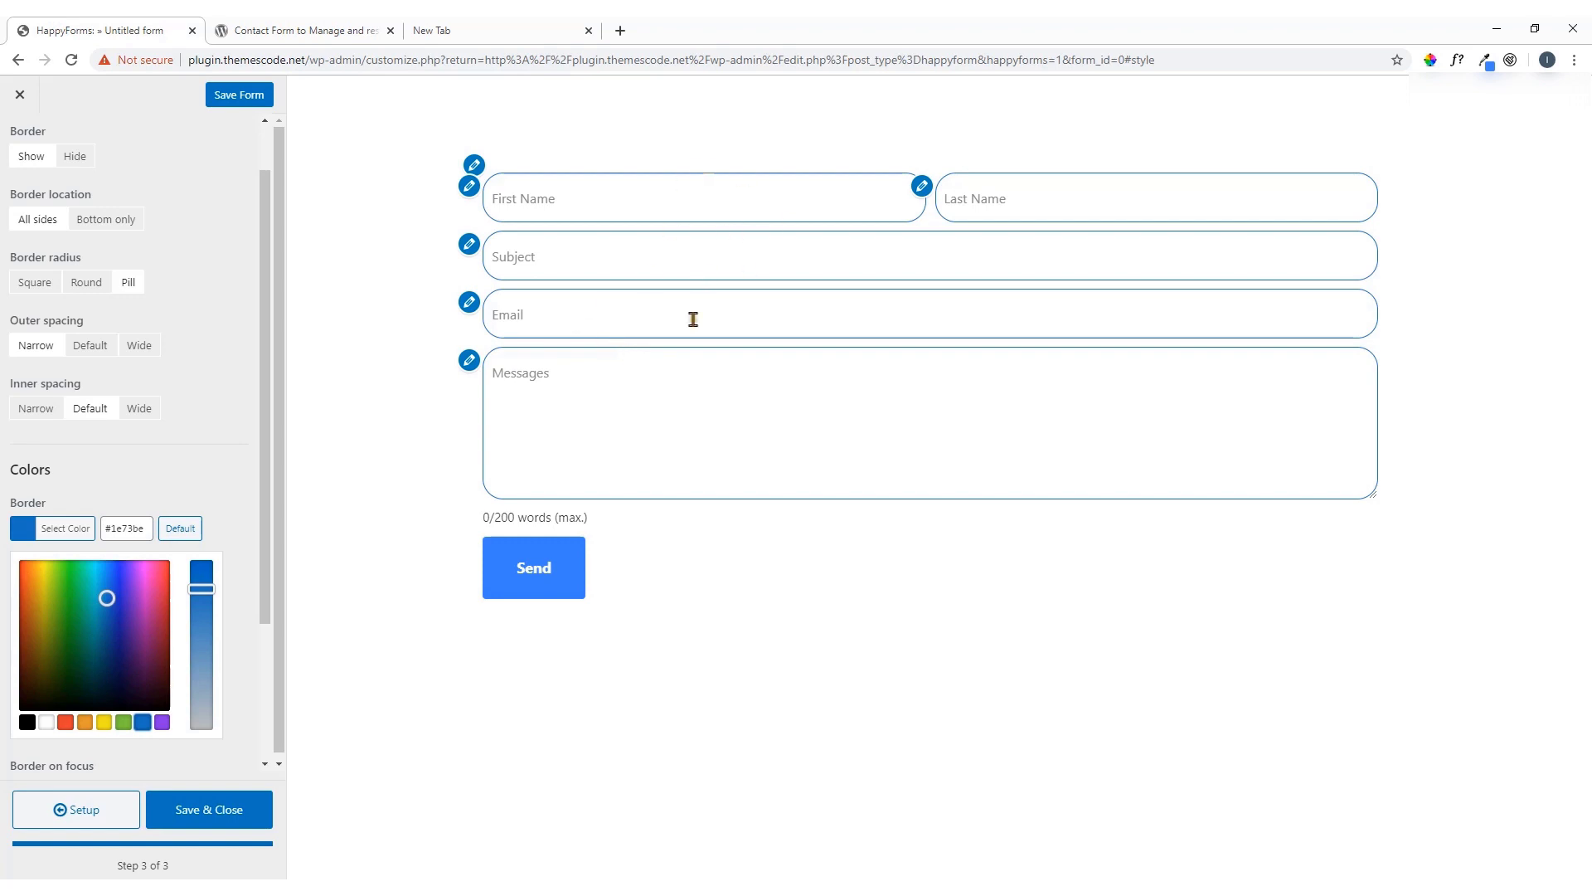
click(170, 535)
click(33, 539)
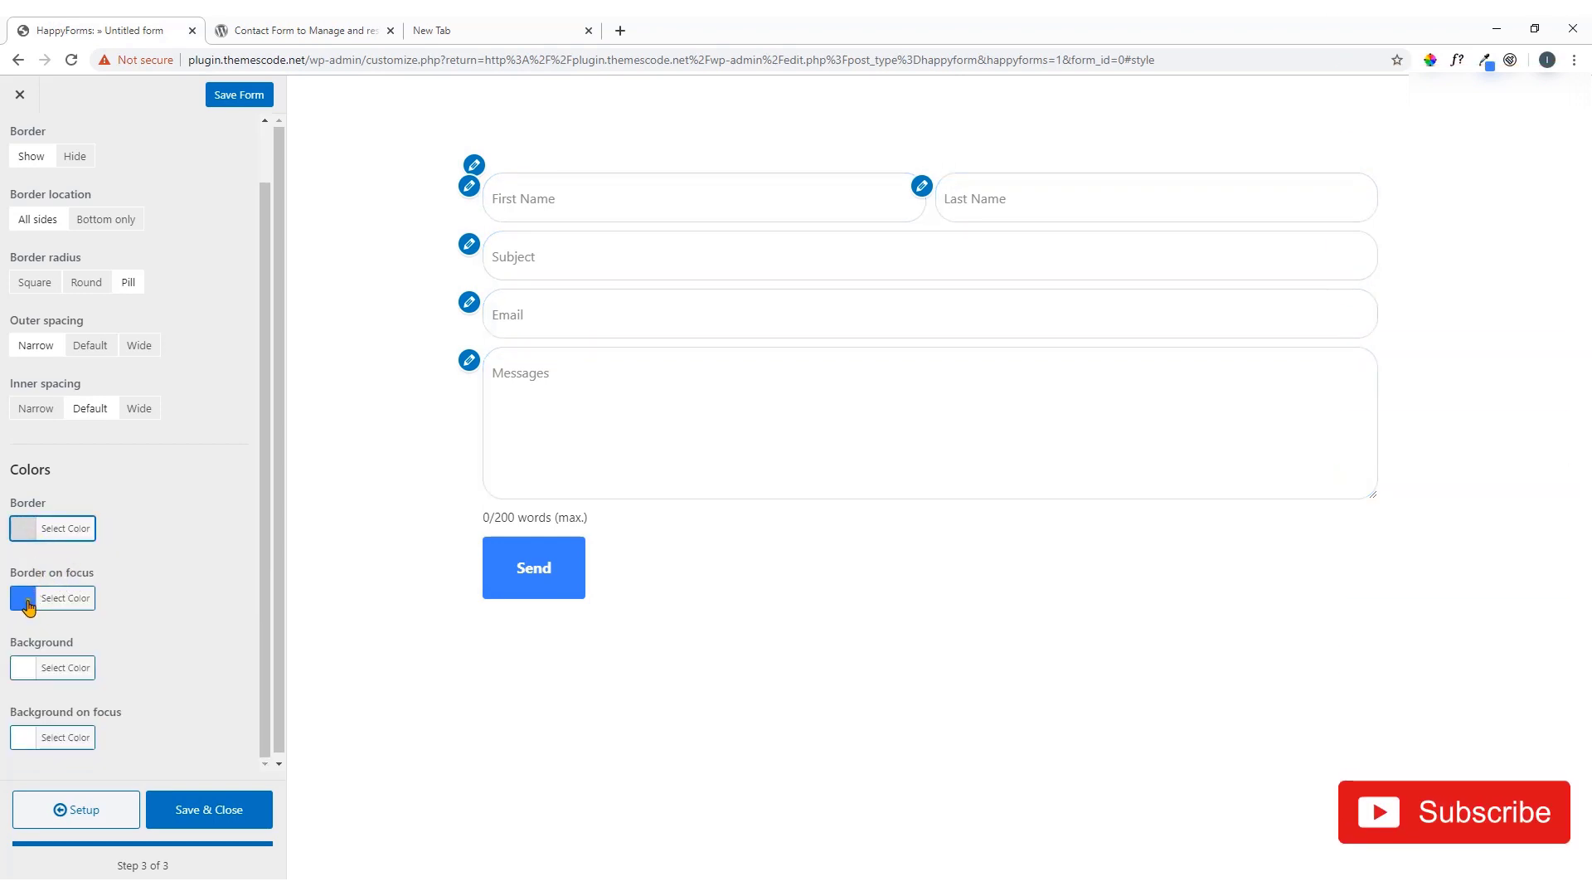
Set the focused-field border colour to dark green #32a334
click(555, 394)
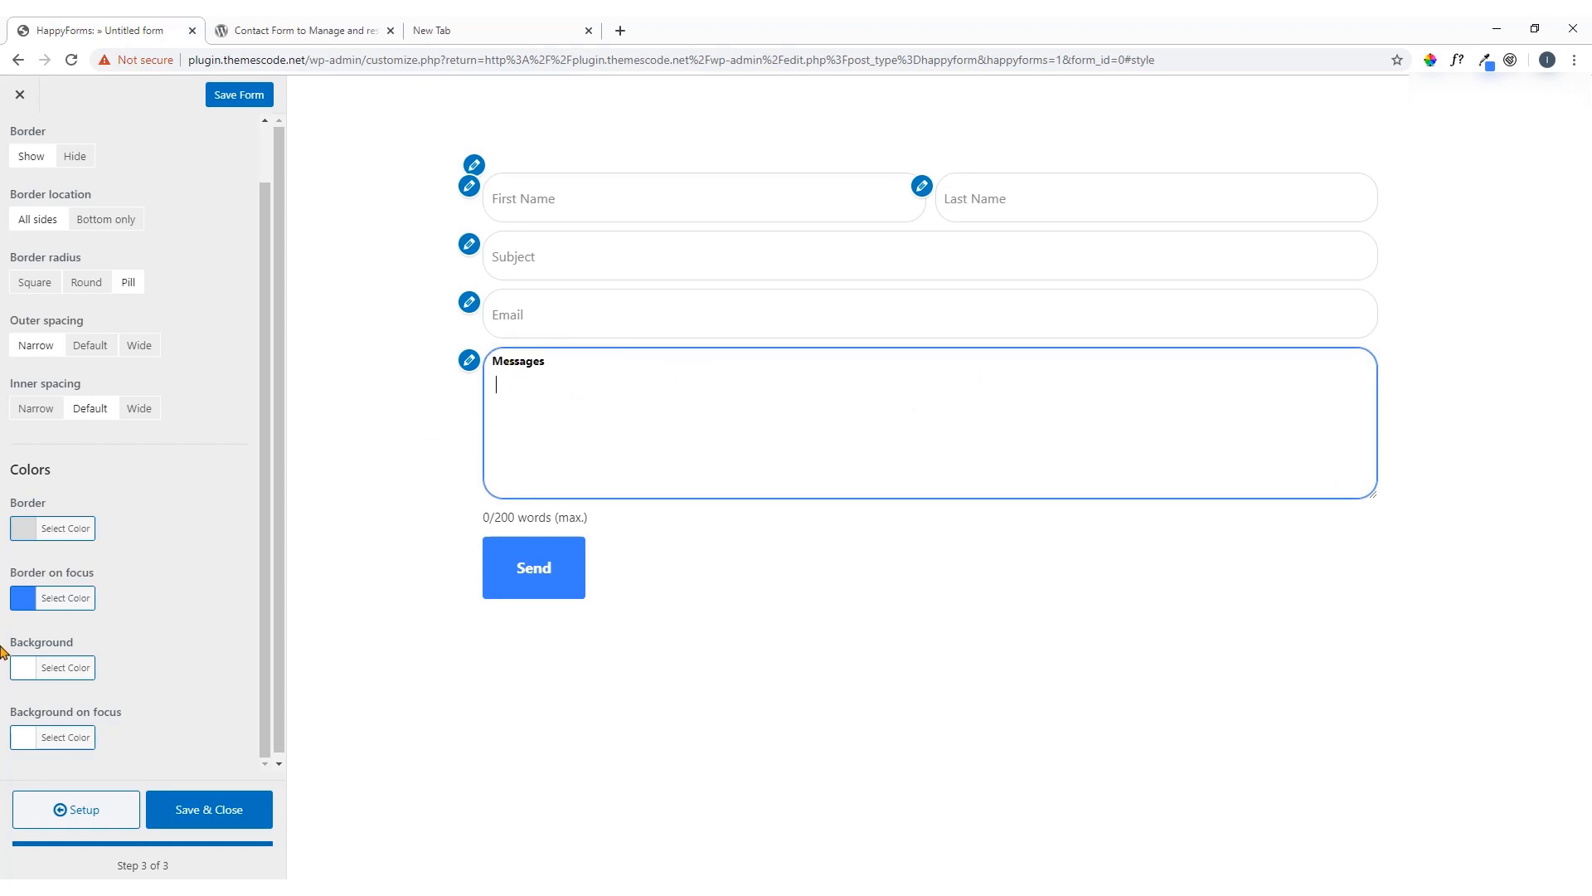
click(30, 614)
scroll(142, 634, down, 2)
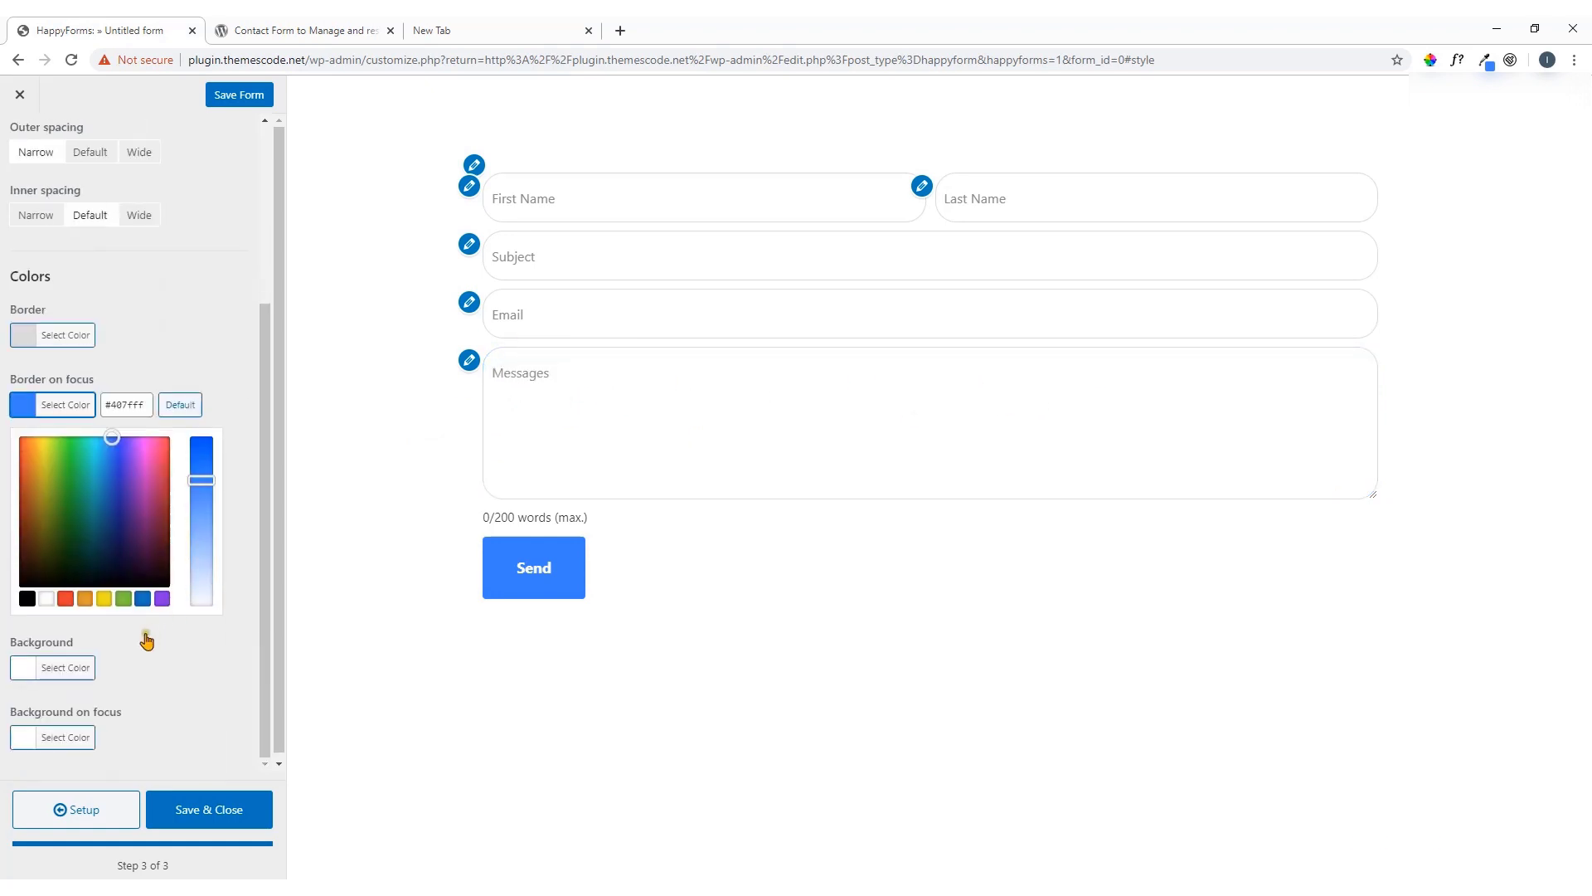
click(123, 599)
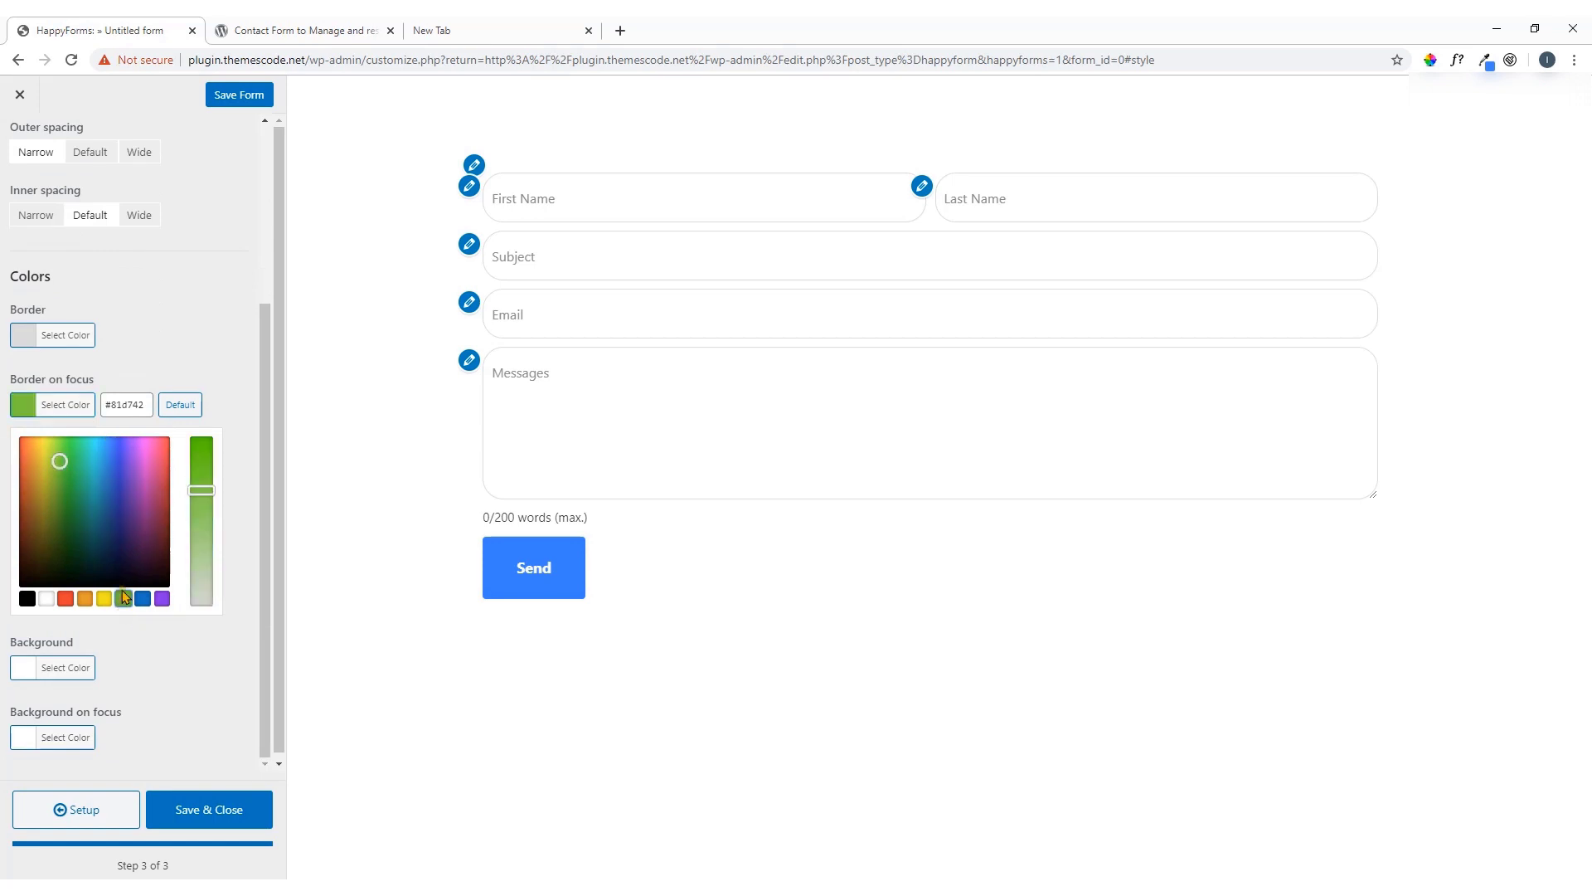
click(72, 492)
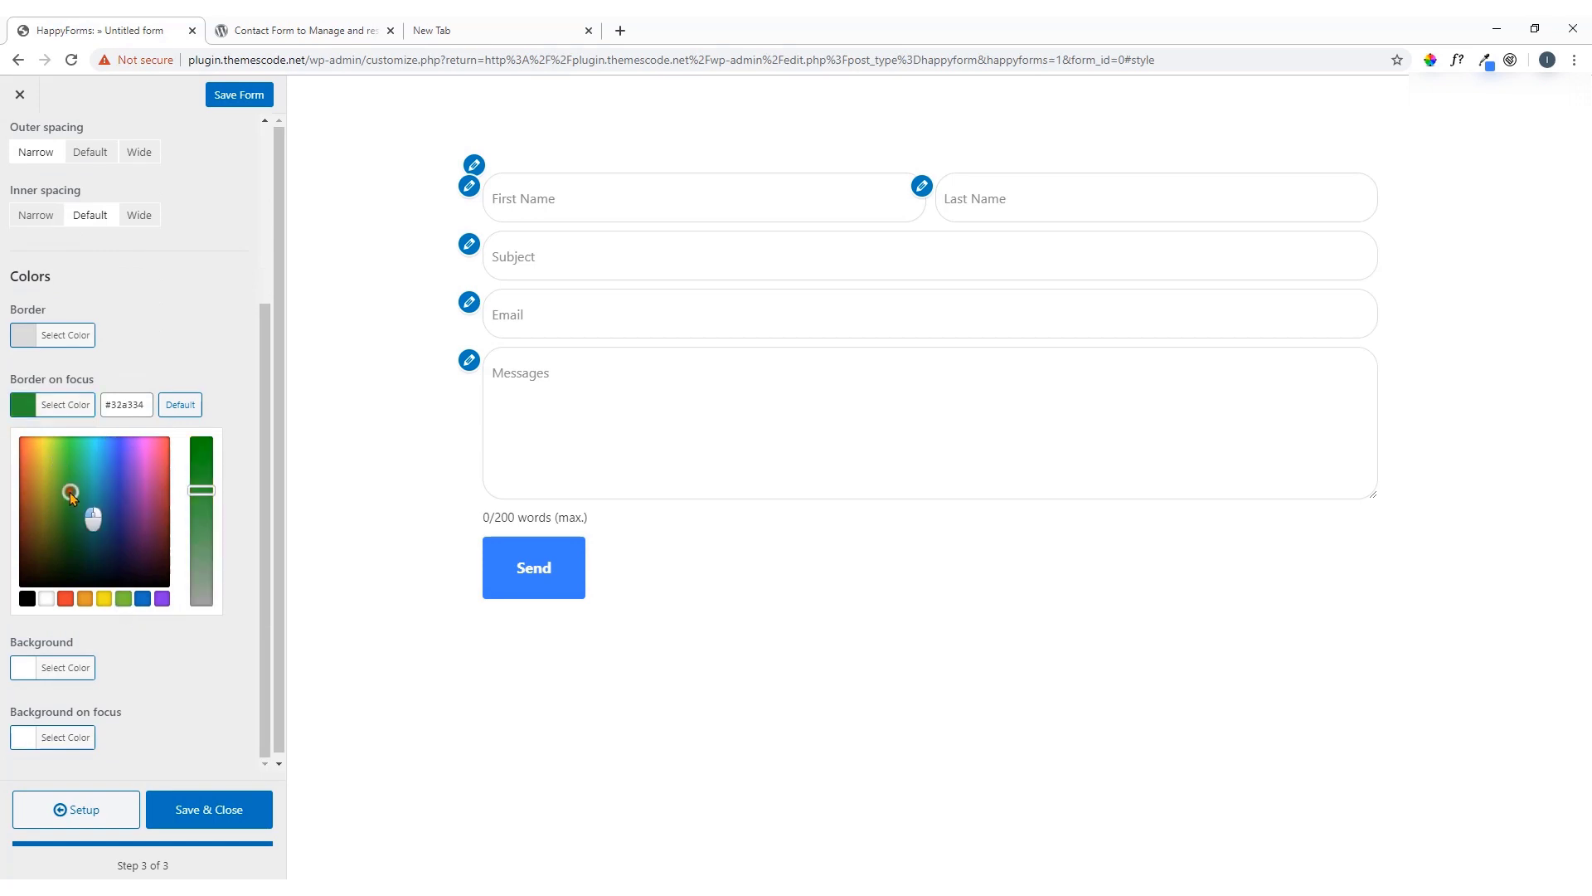
click(15, 417)
Focus the Messages, Email, Subject and First Name fields to check the green focus border
click(613, 390)
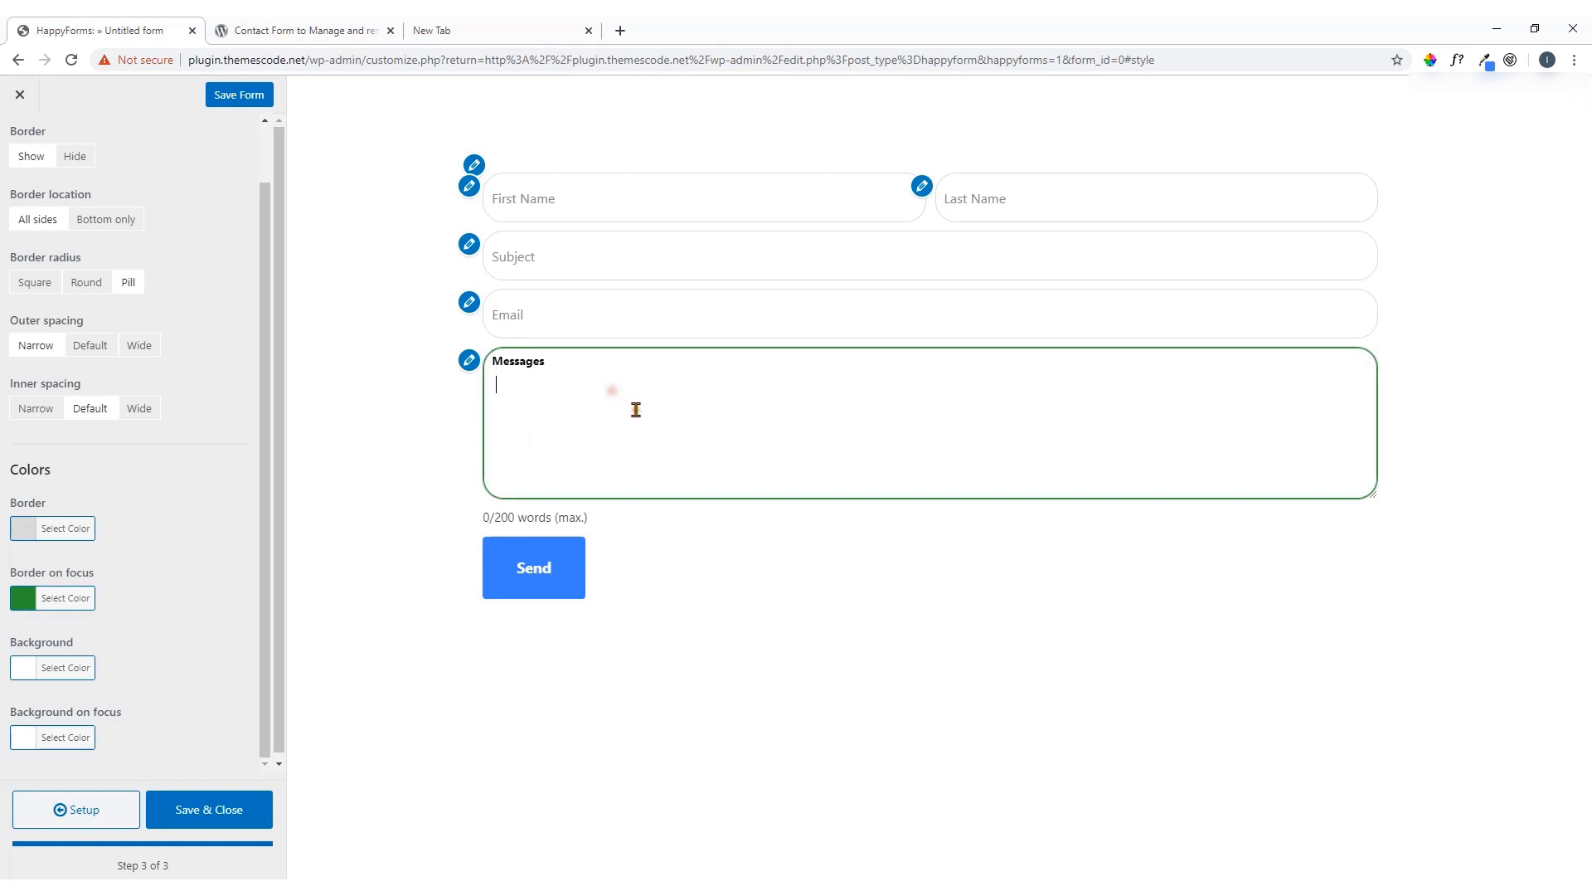
click(635, 313)
click(634, 251)
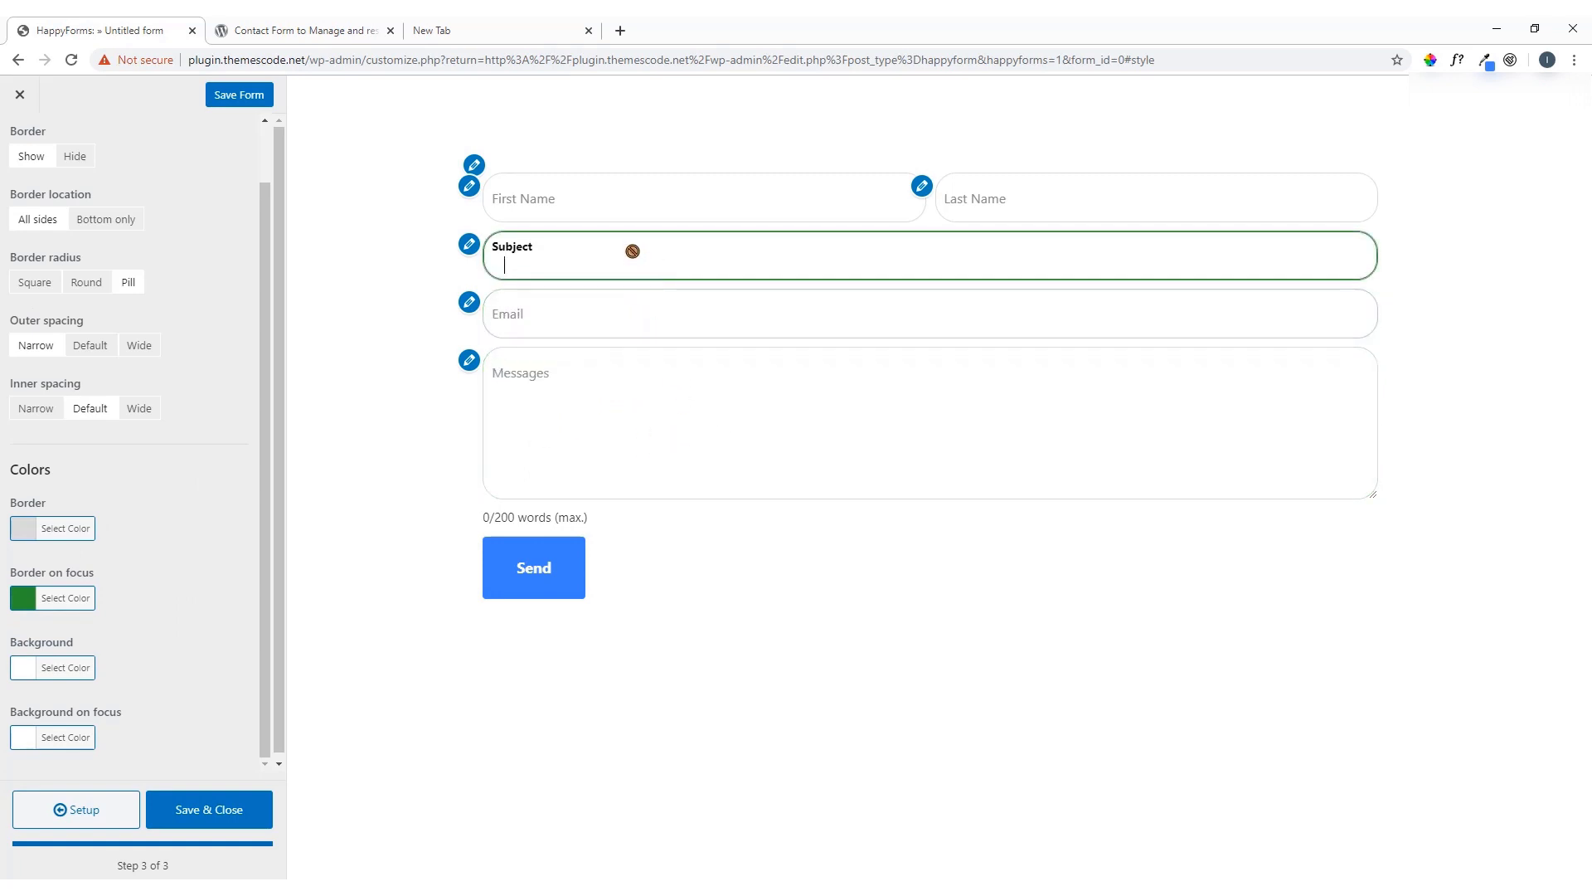
click(633, 182)
click(23, 668)
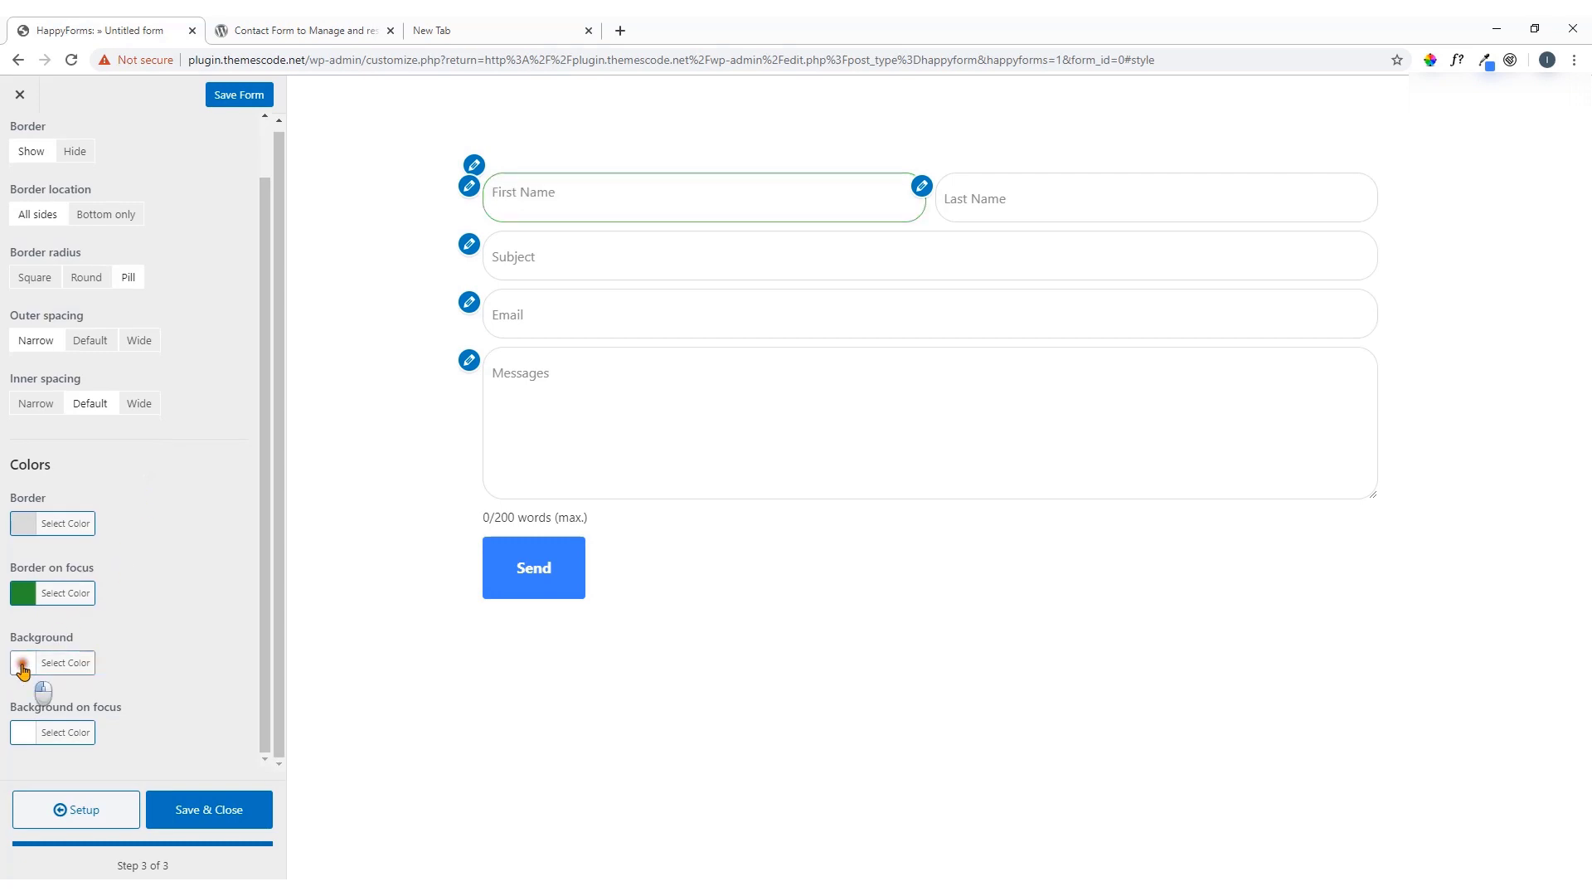
click(84, 664)
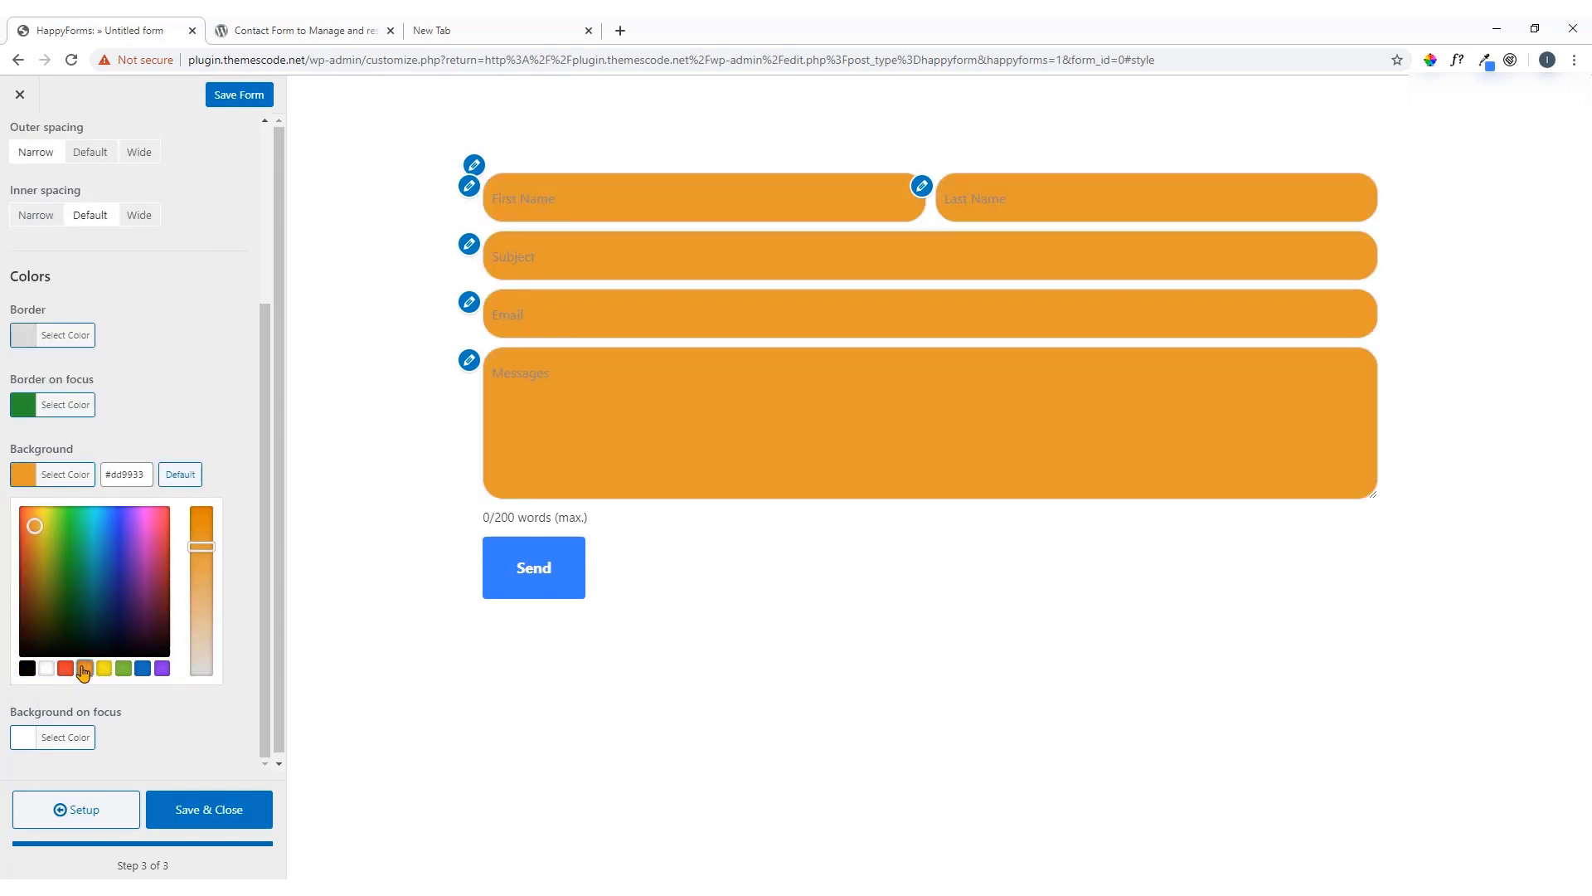
click(47, 669)
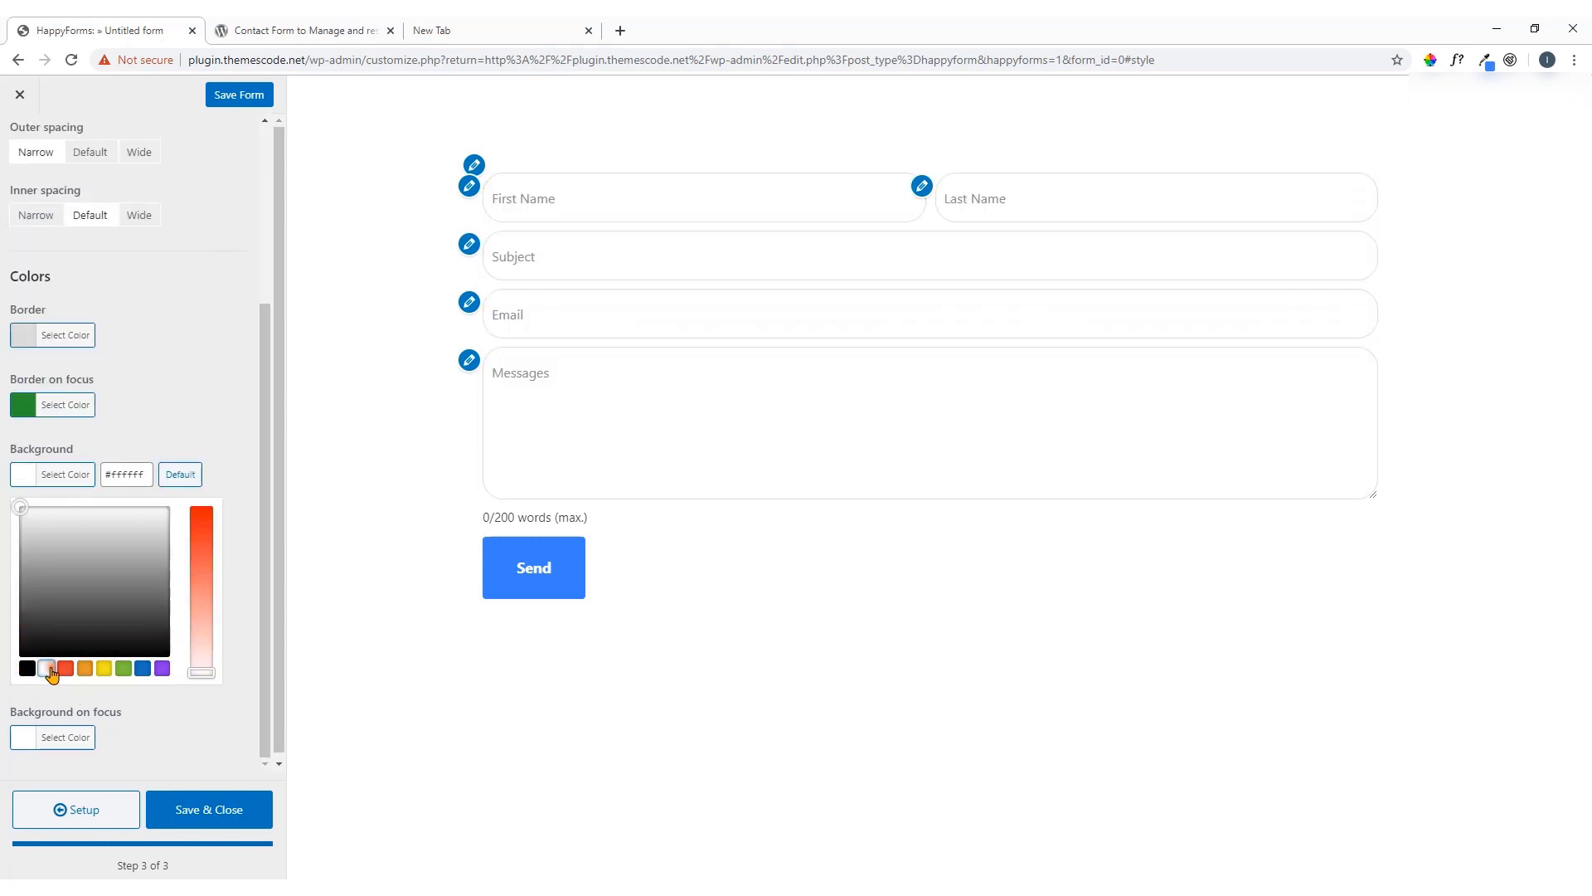
click(21, 475)
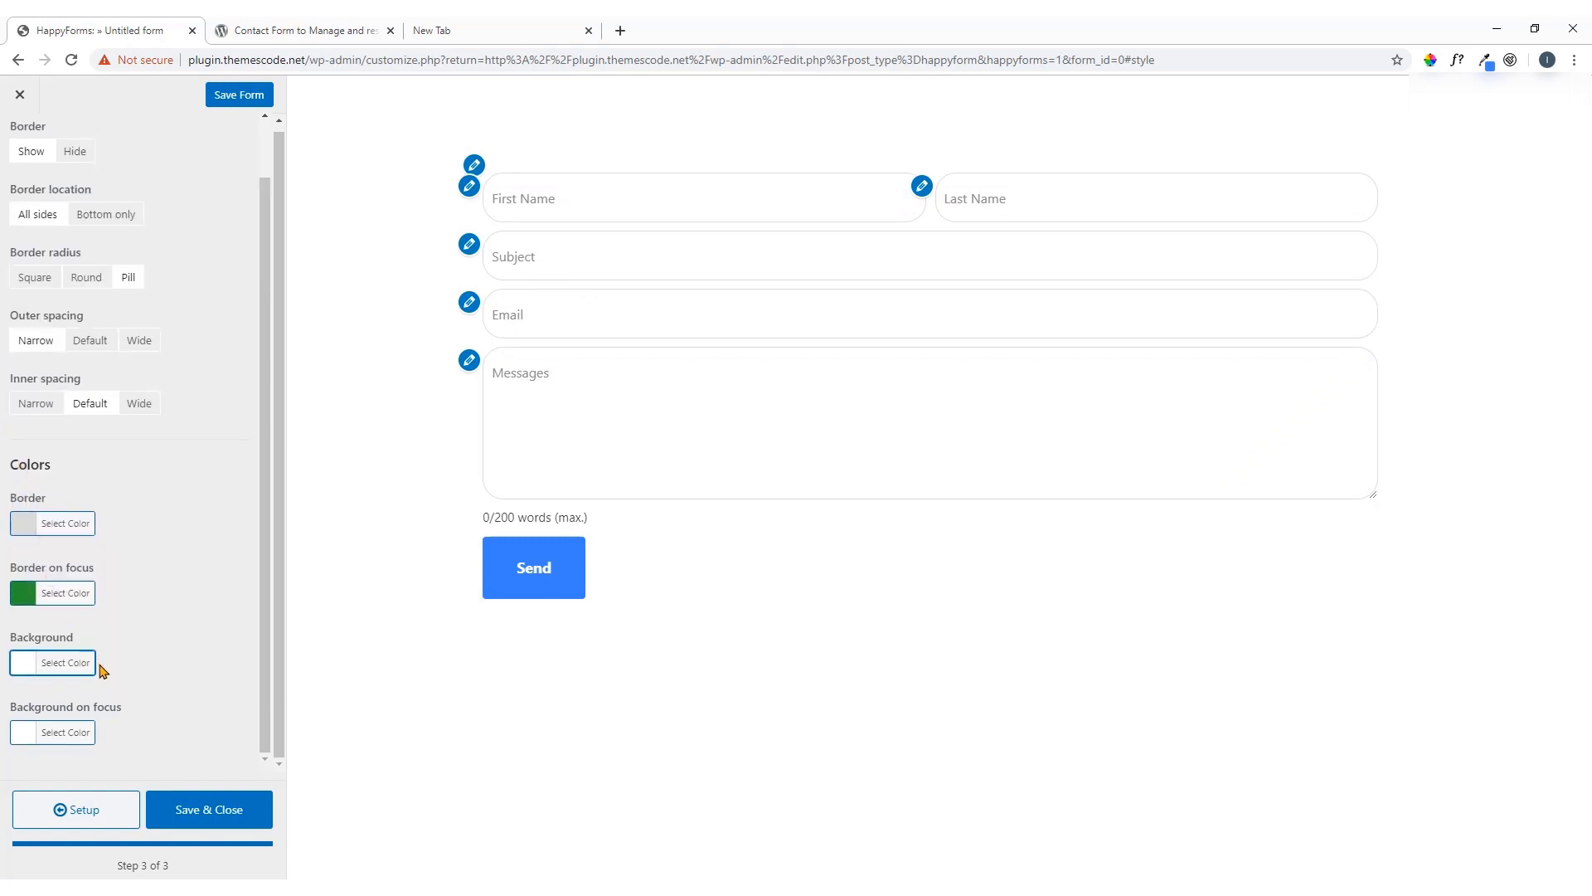
click(25, 732)
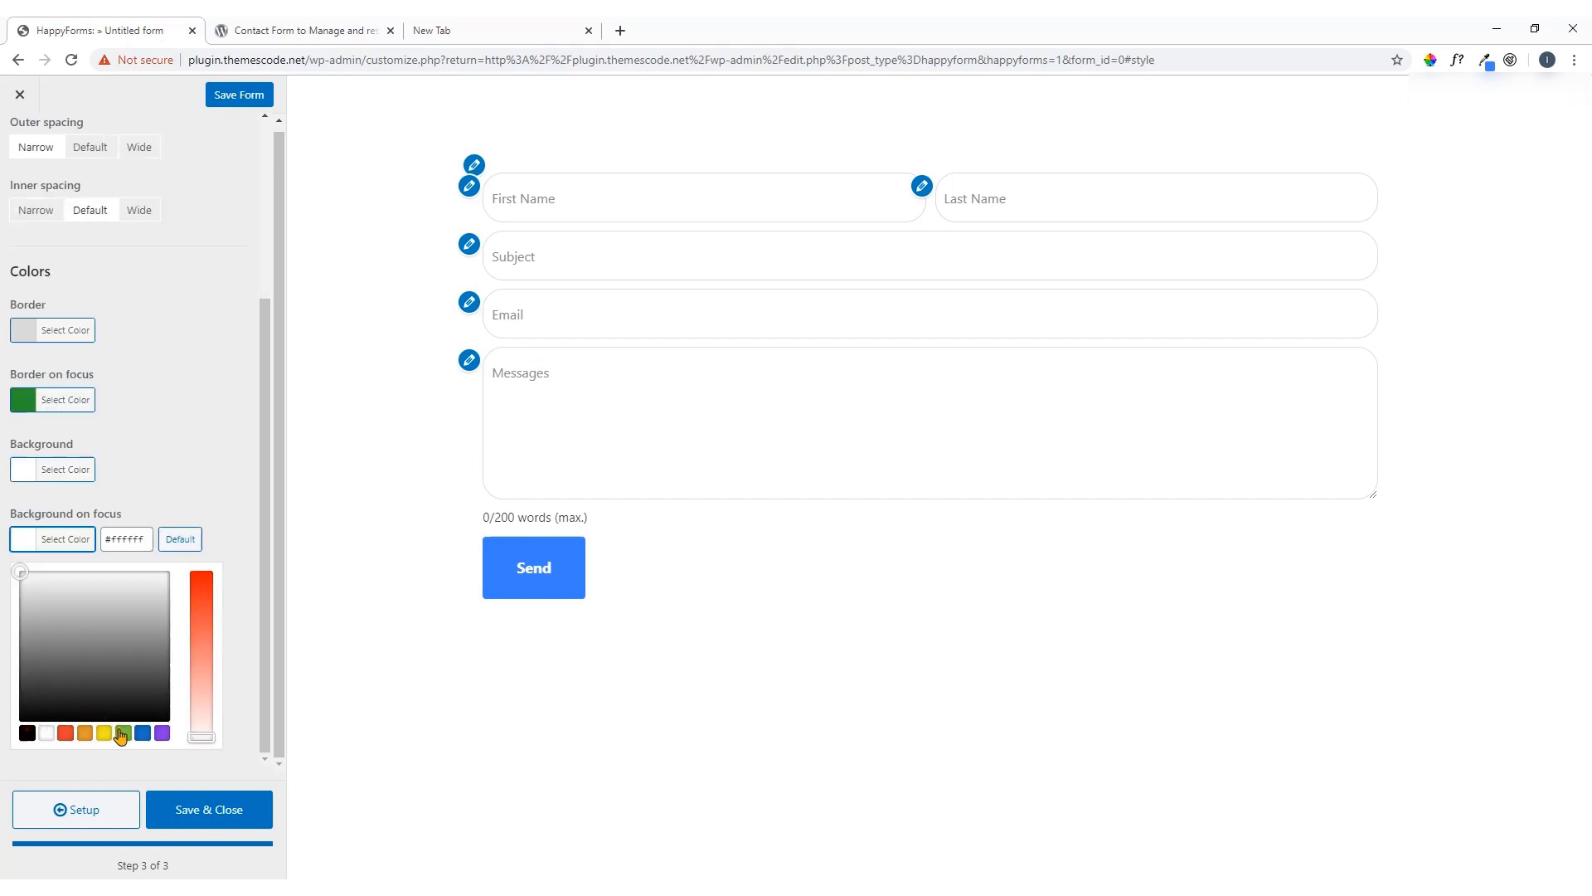
click(122, 732)
mouse_move(59, 603)
mouse_down()
mouse_move(64, 622)
mouse_move(55, 604)
mouse_up()
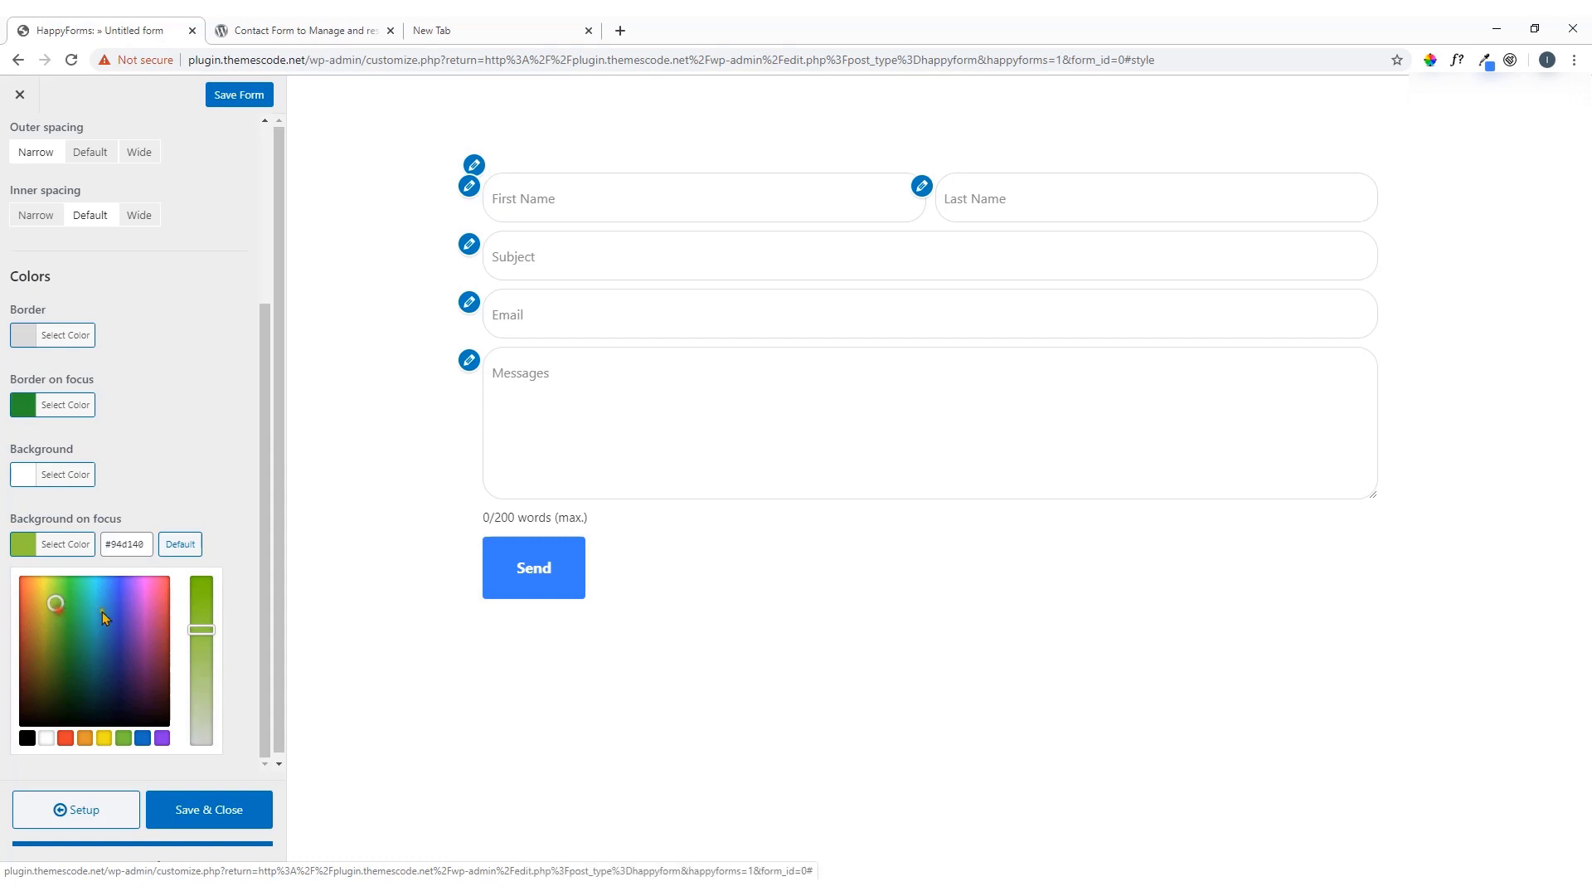
drag(202, 630, 191, 661)
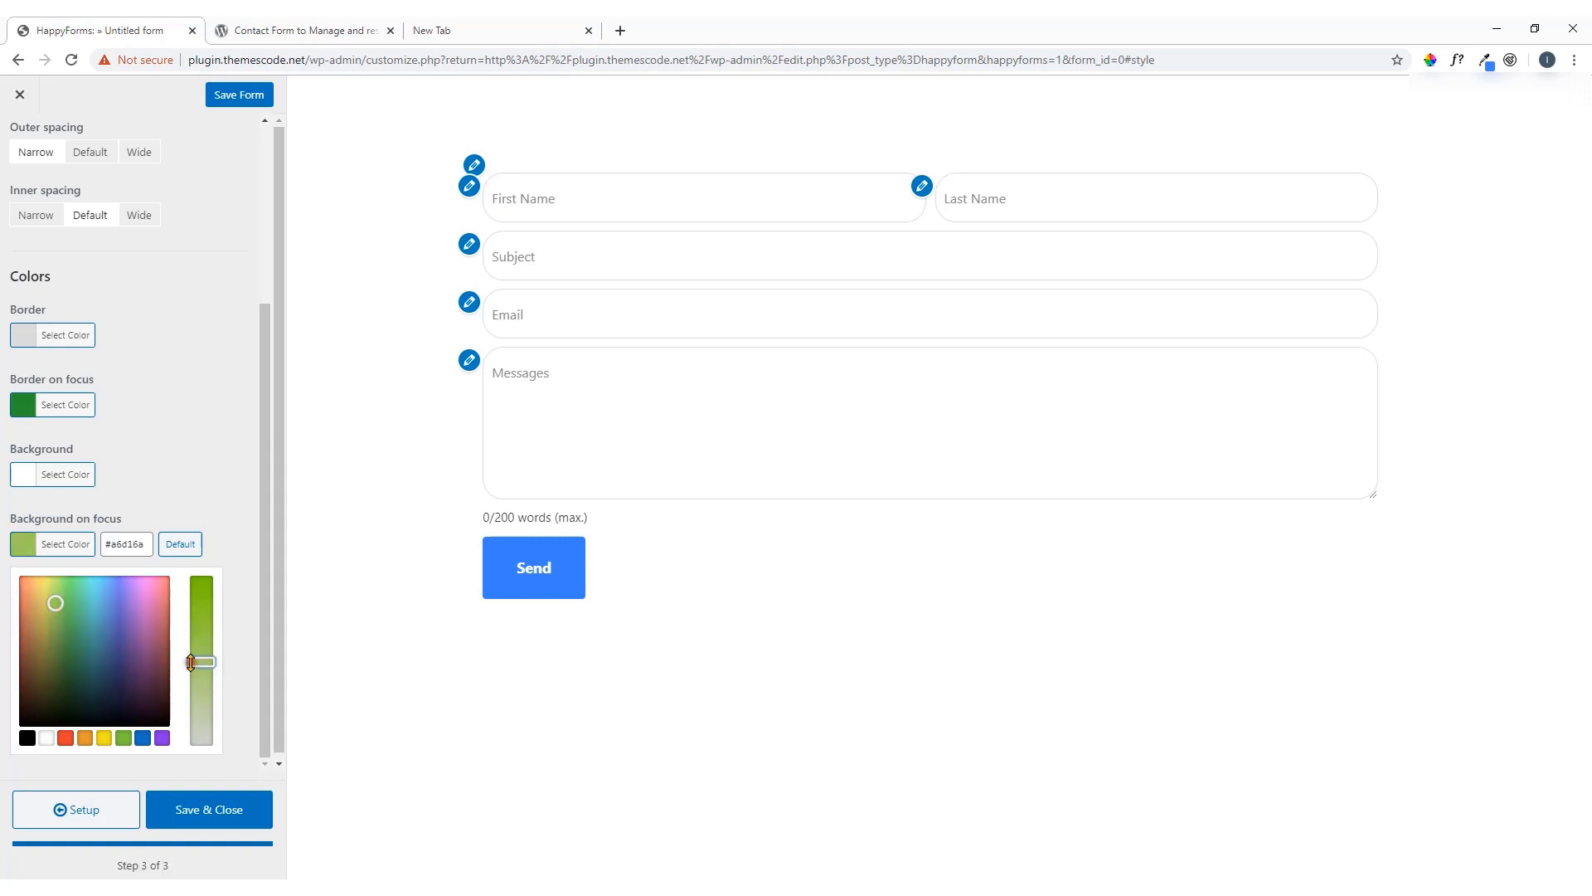
click(24, 547)
click(657, 458)
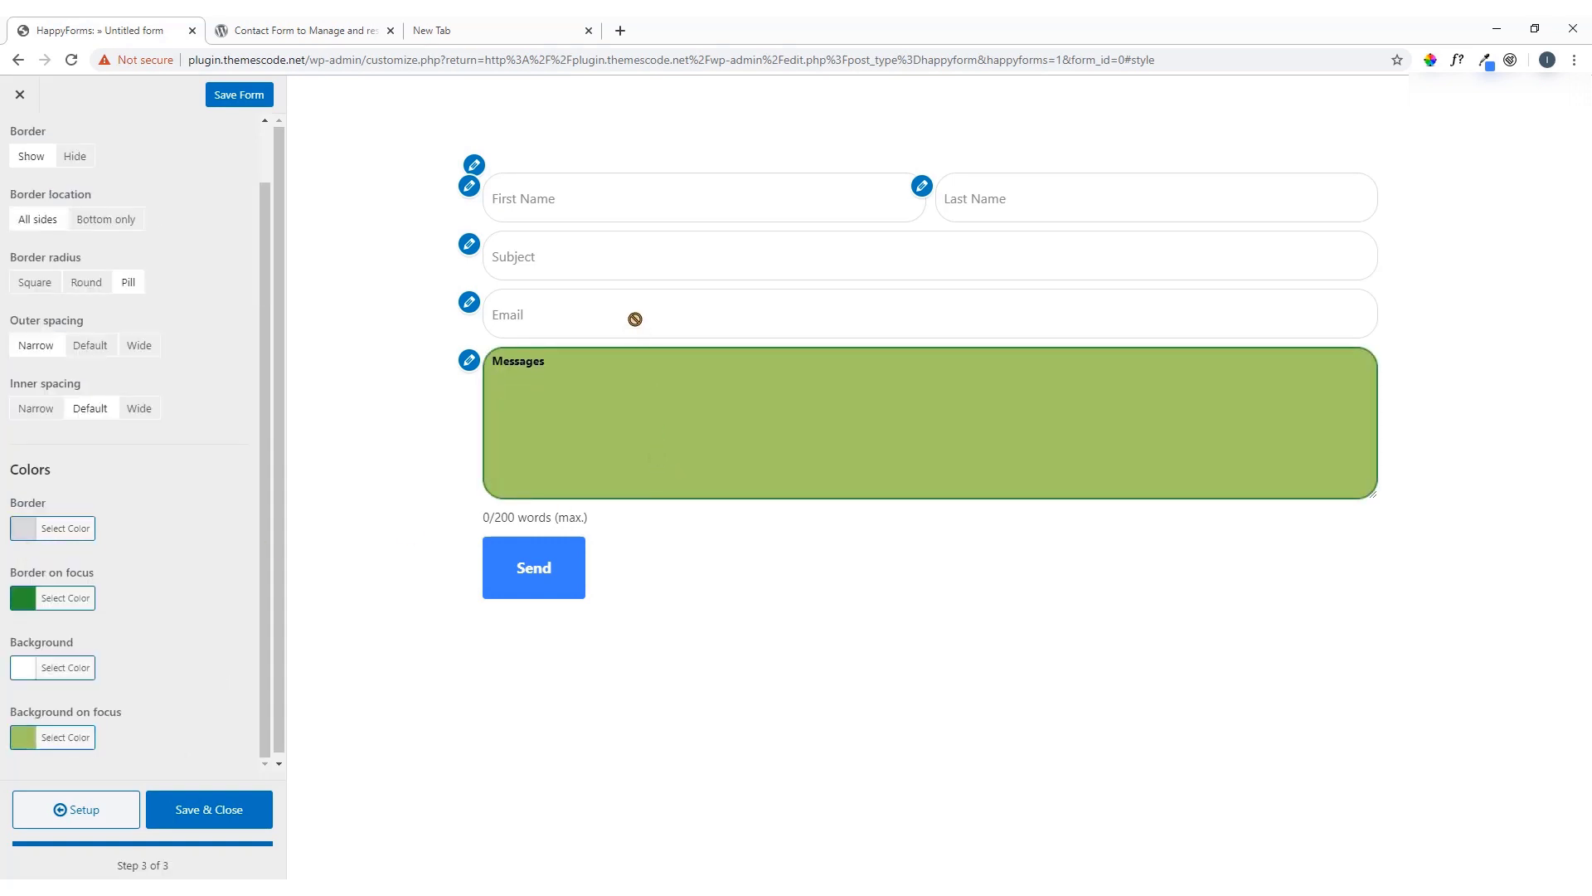
click(635, 319)
click(604, 255)
click(603, 199)
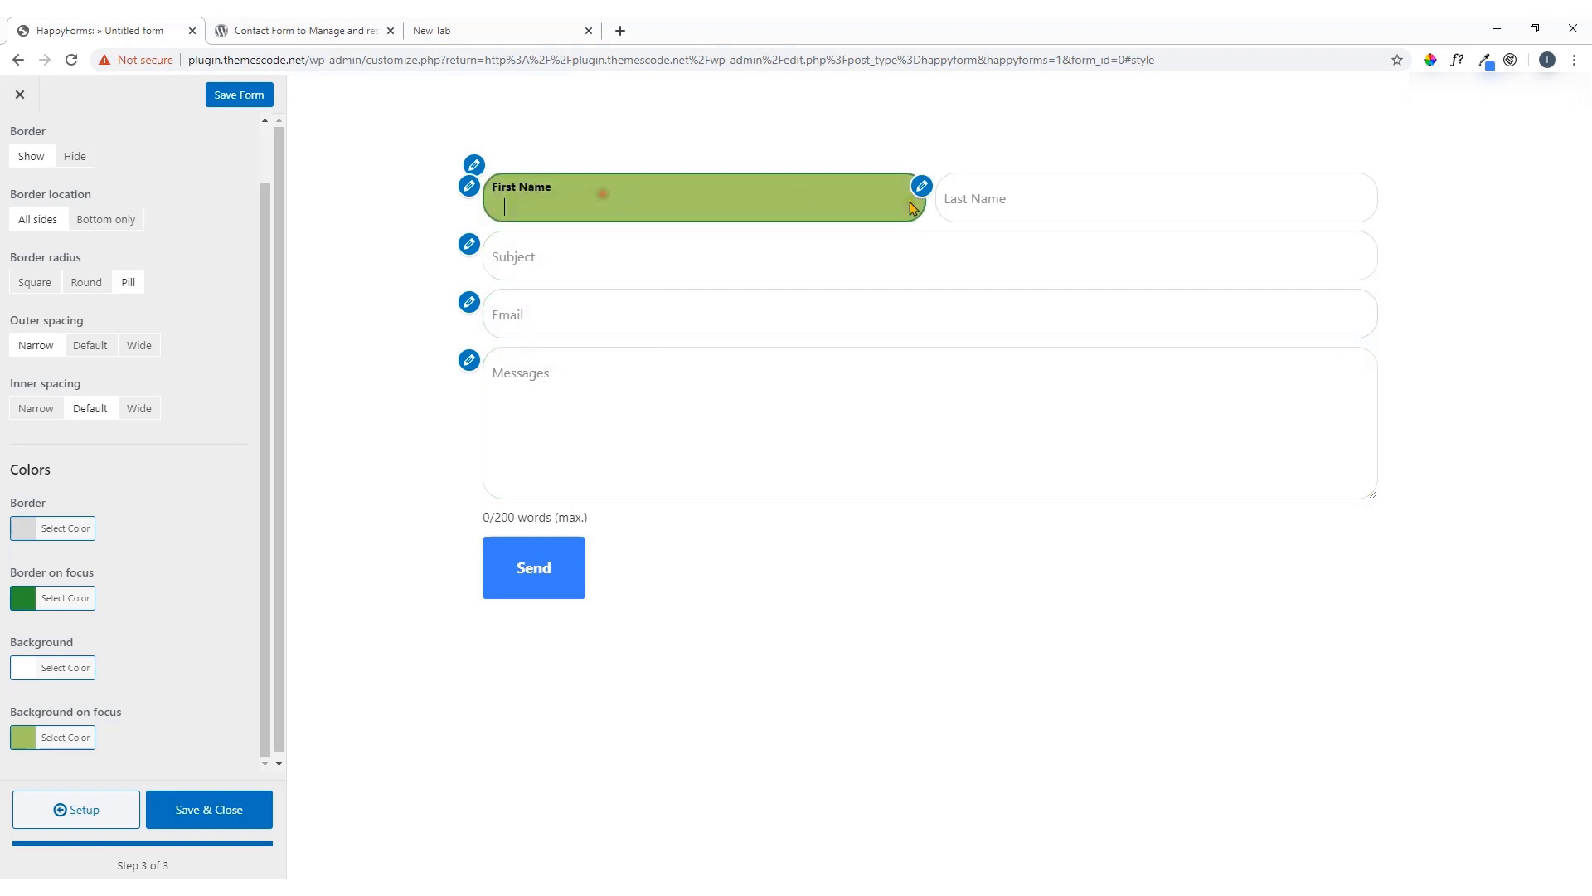
click(1033, 198)
scroll(112, 701, down, 1)
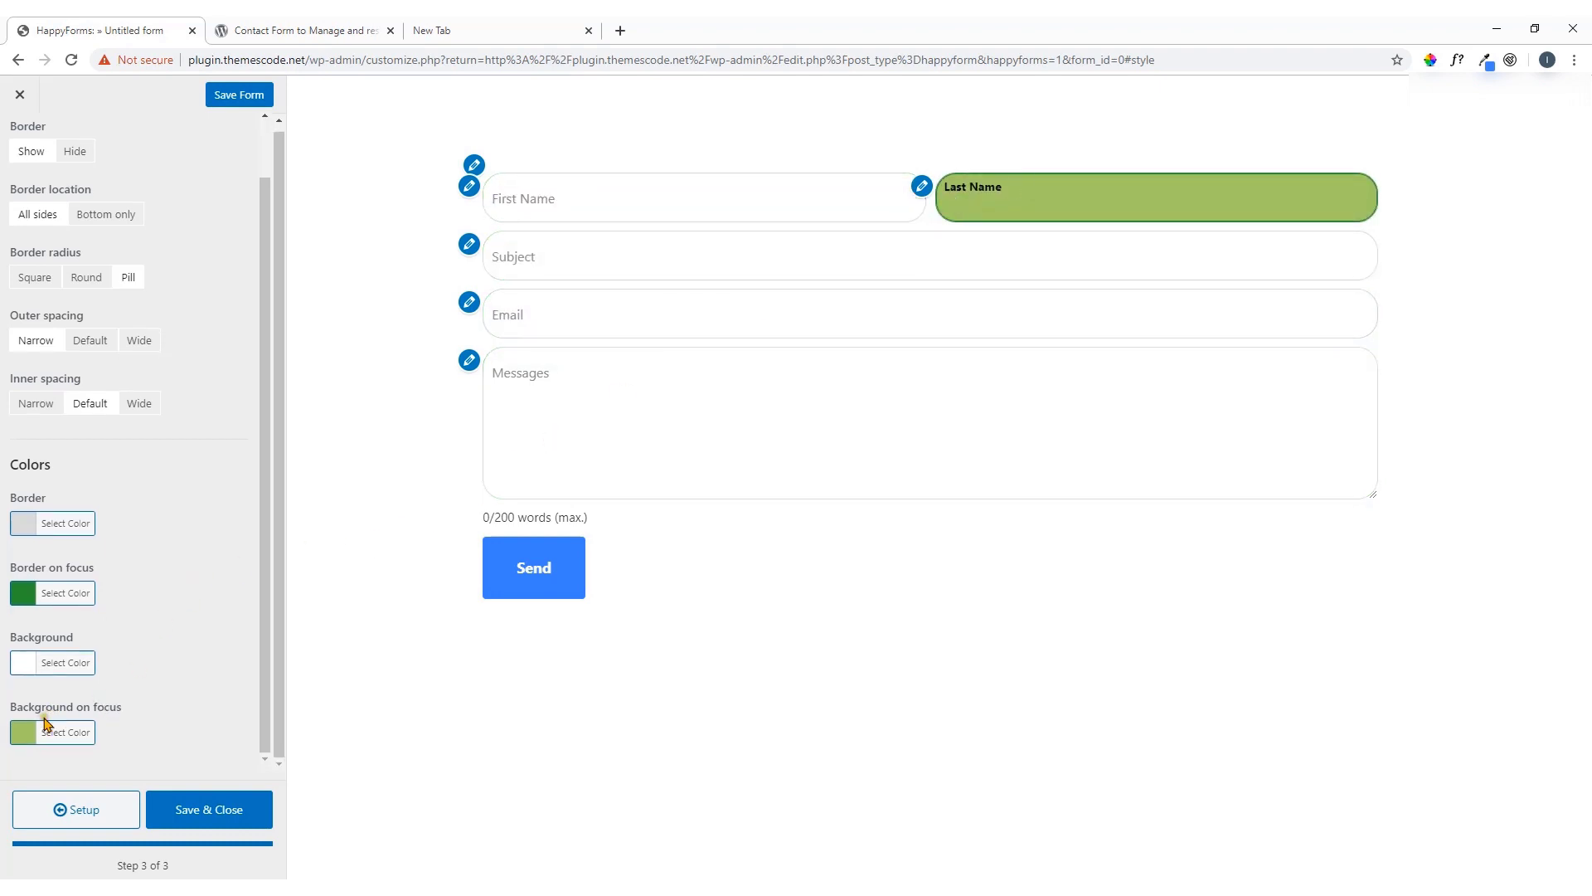
click(29, 733)
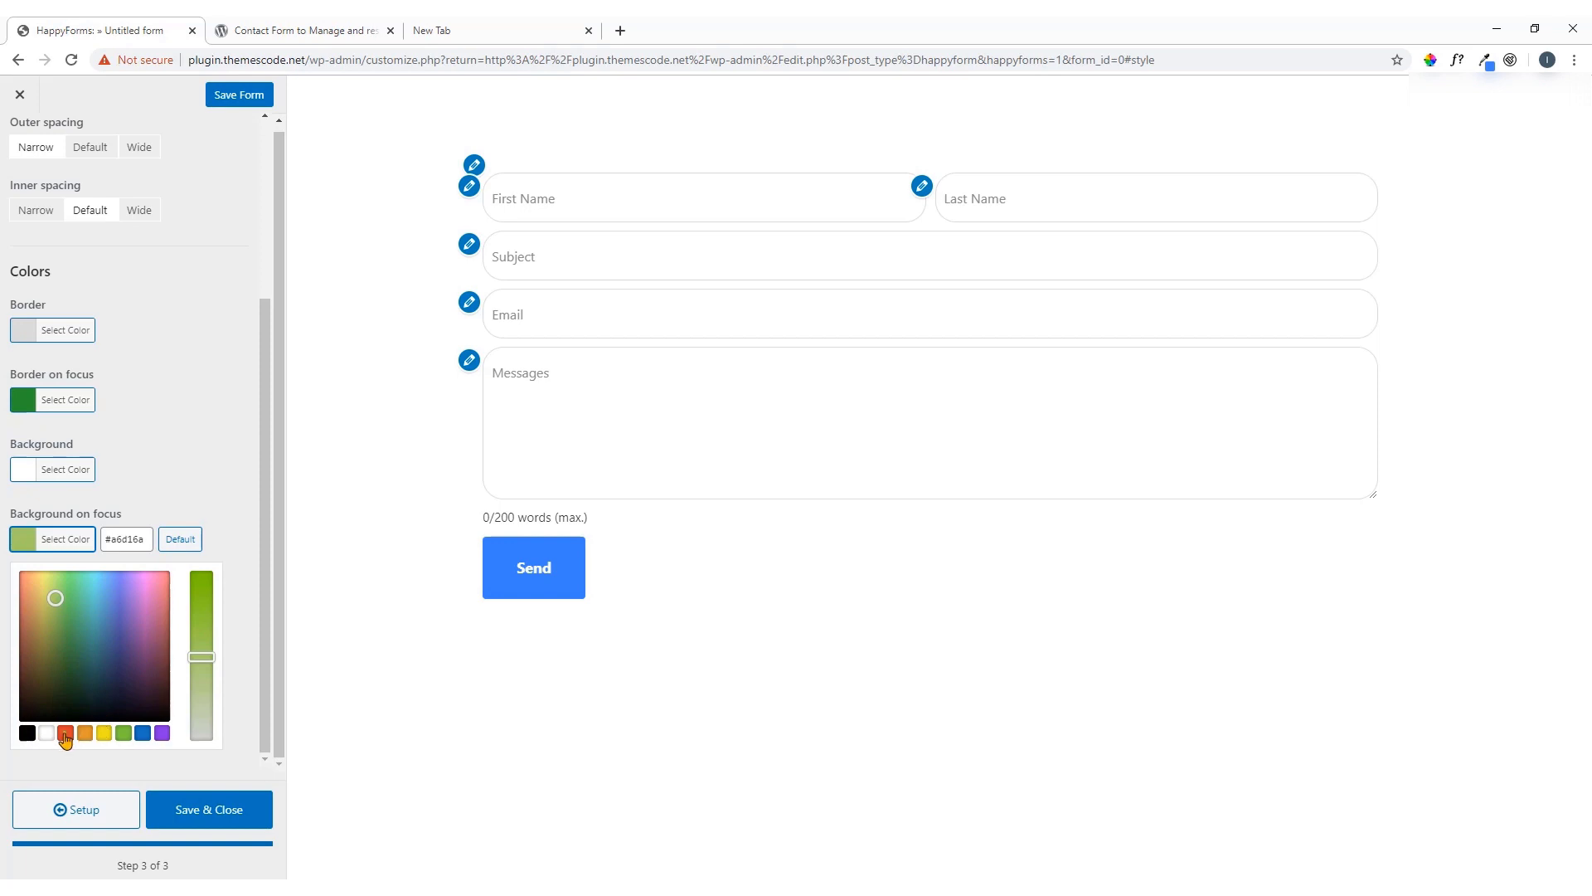
click(48, 733)
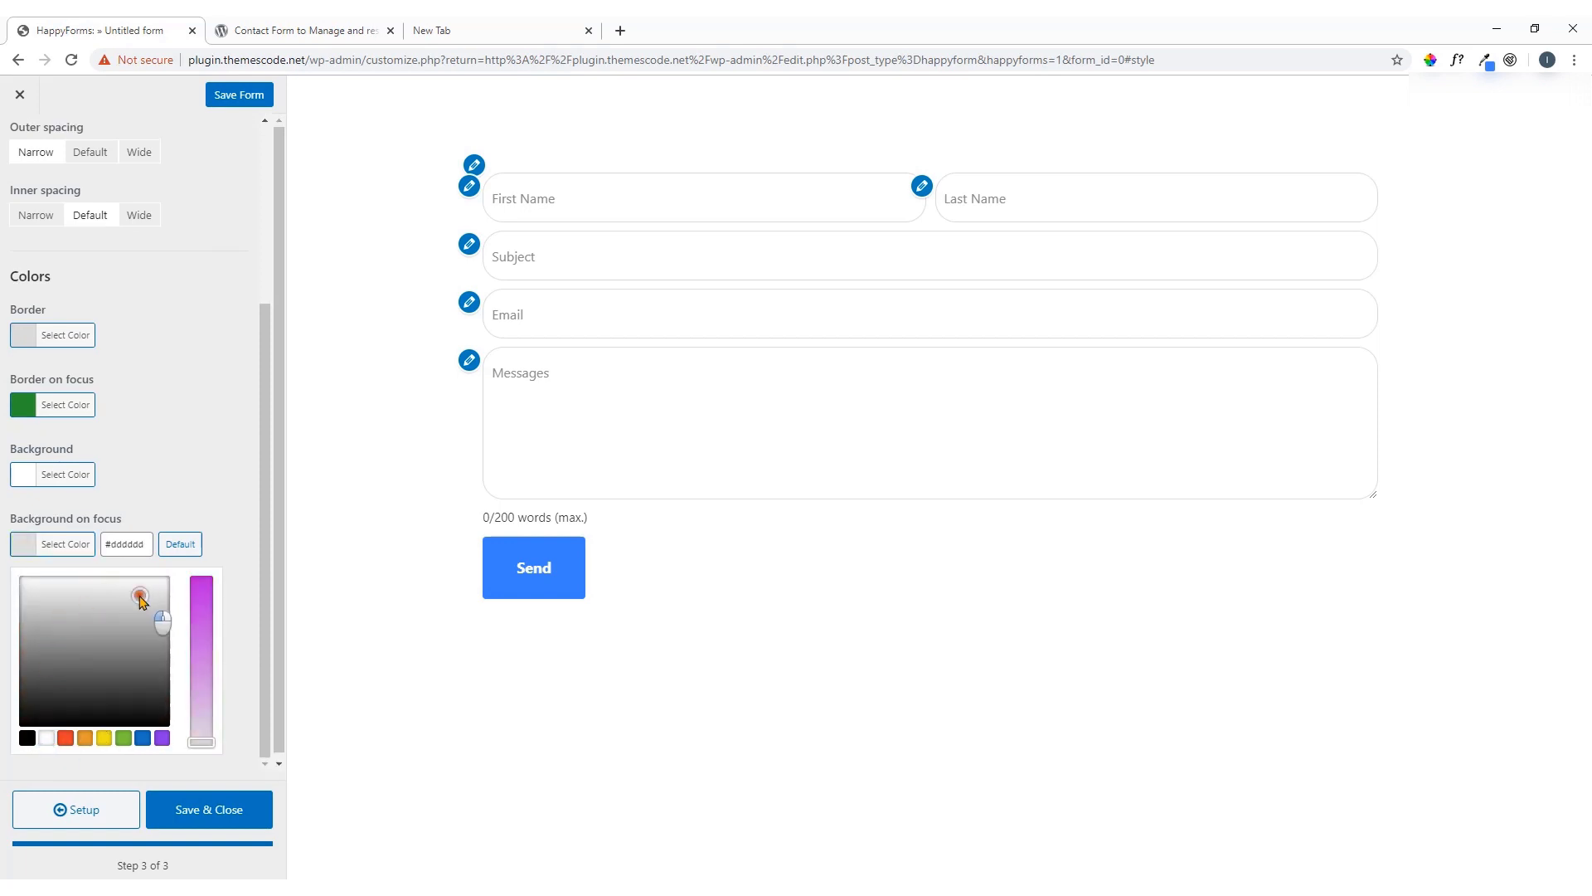
click(29, 544)
click(619, 430)
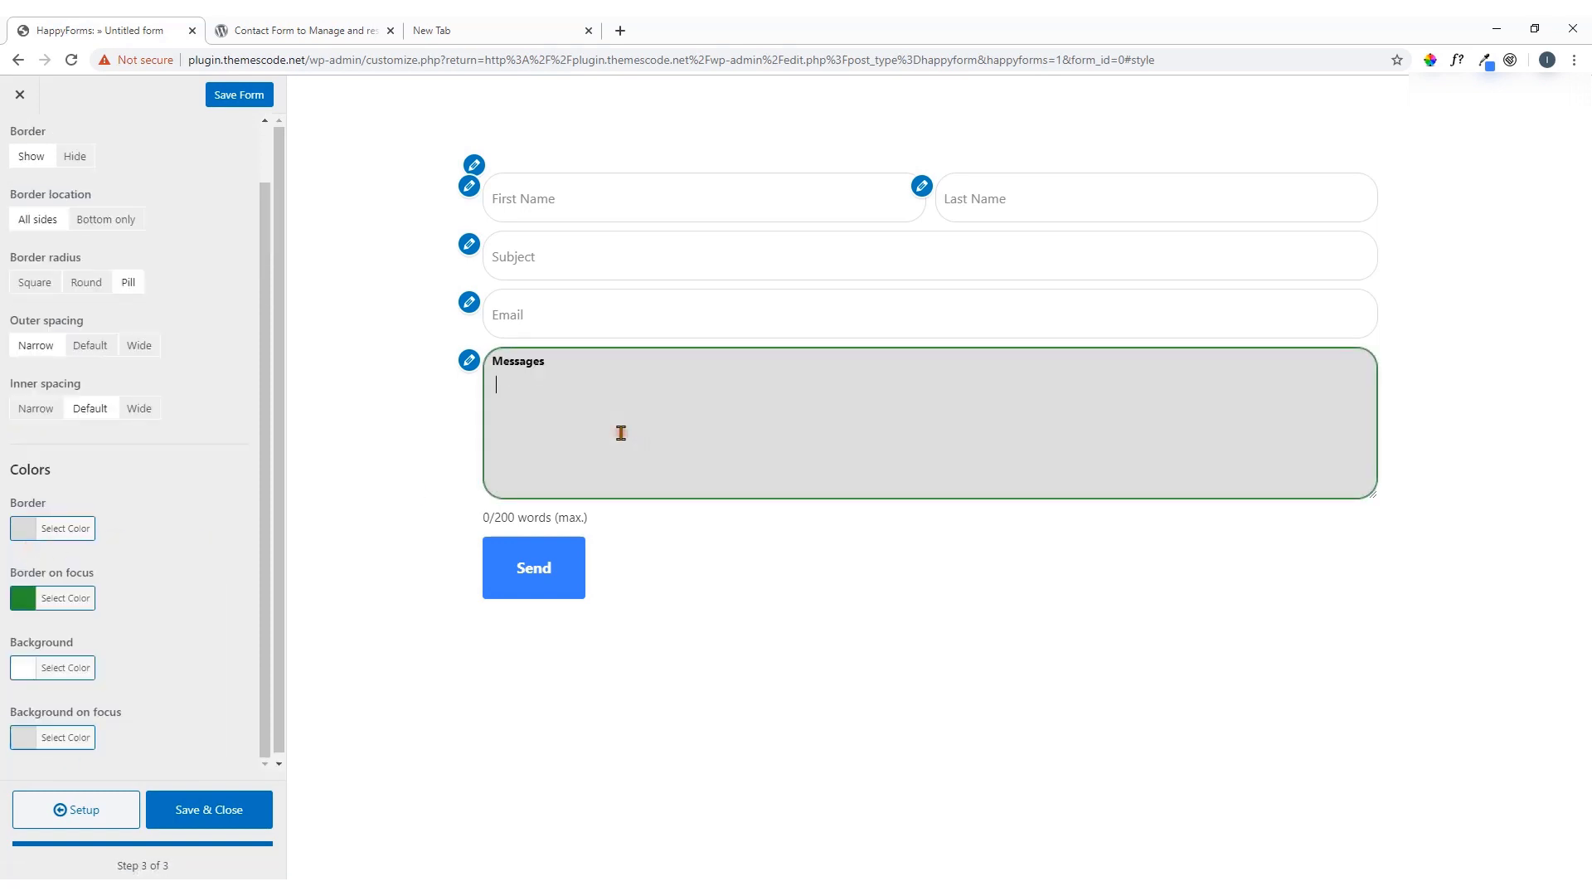
click(610, 309)
click(613, 242)
click(643, 204)
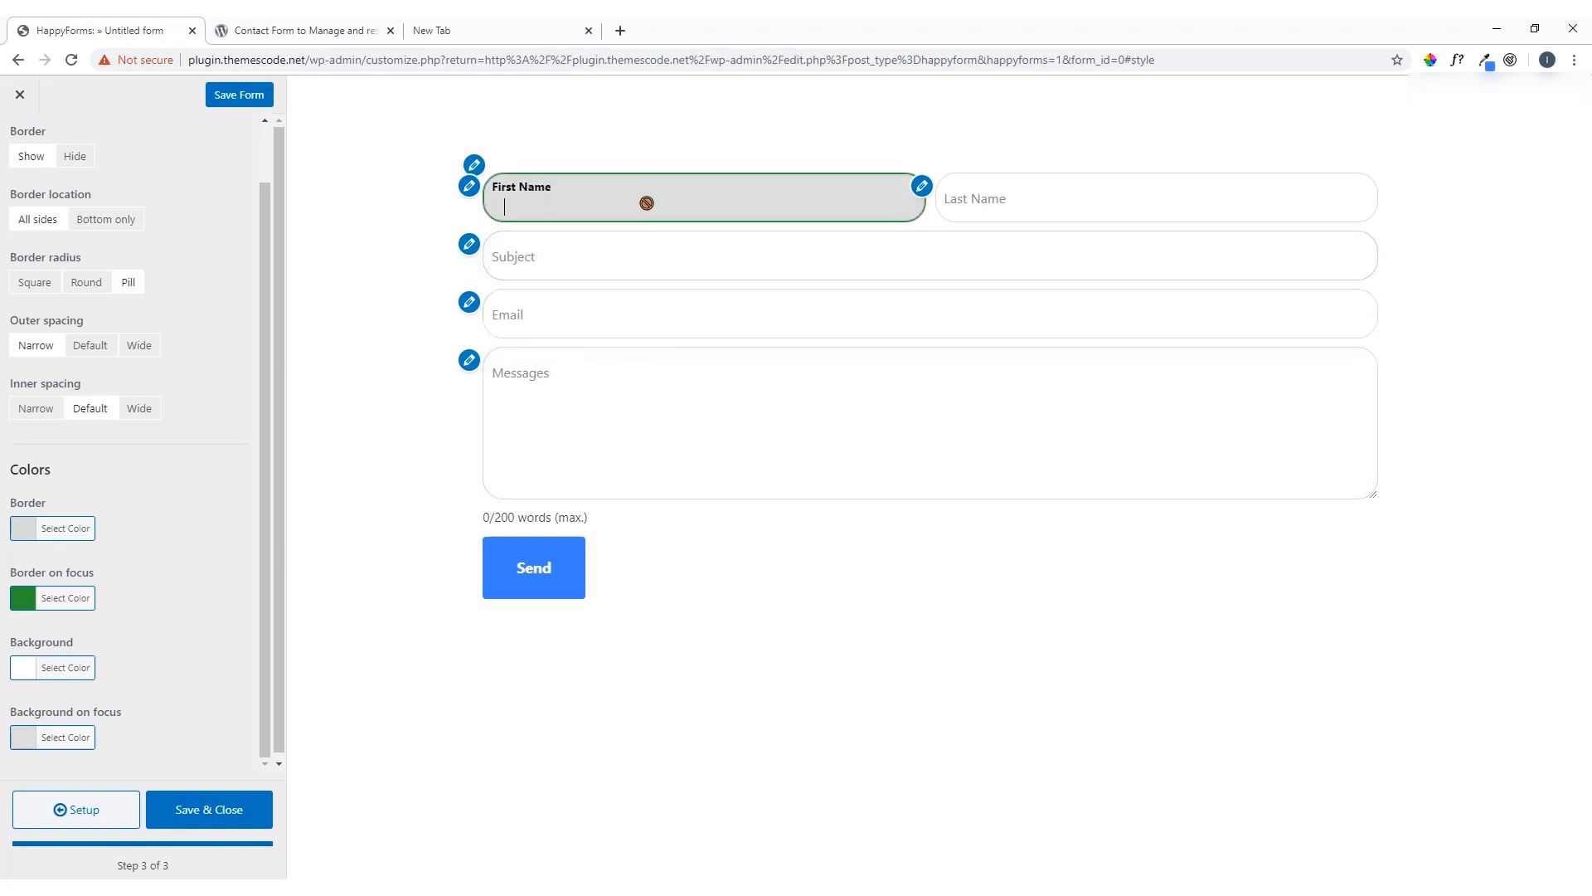
click(29, 737)
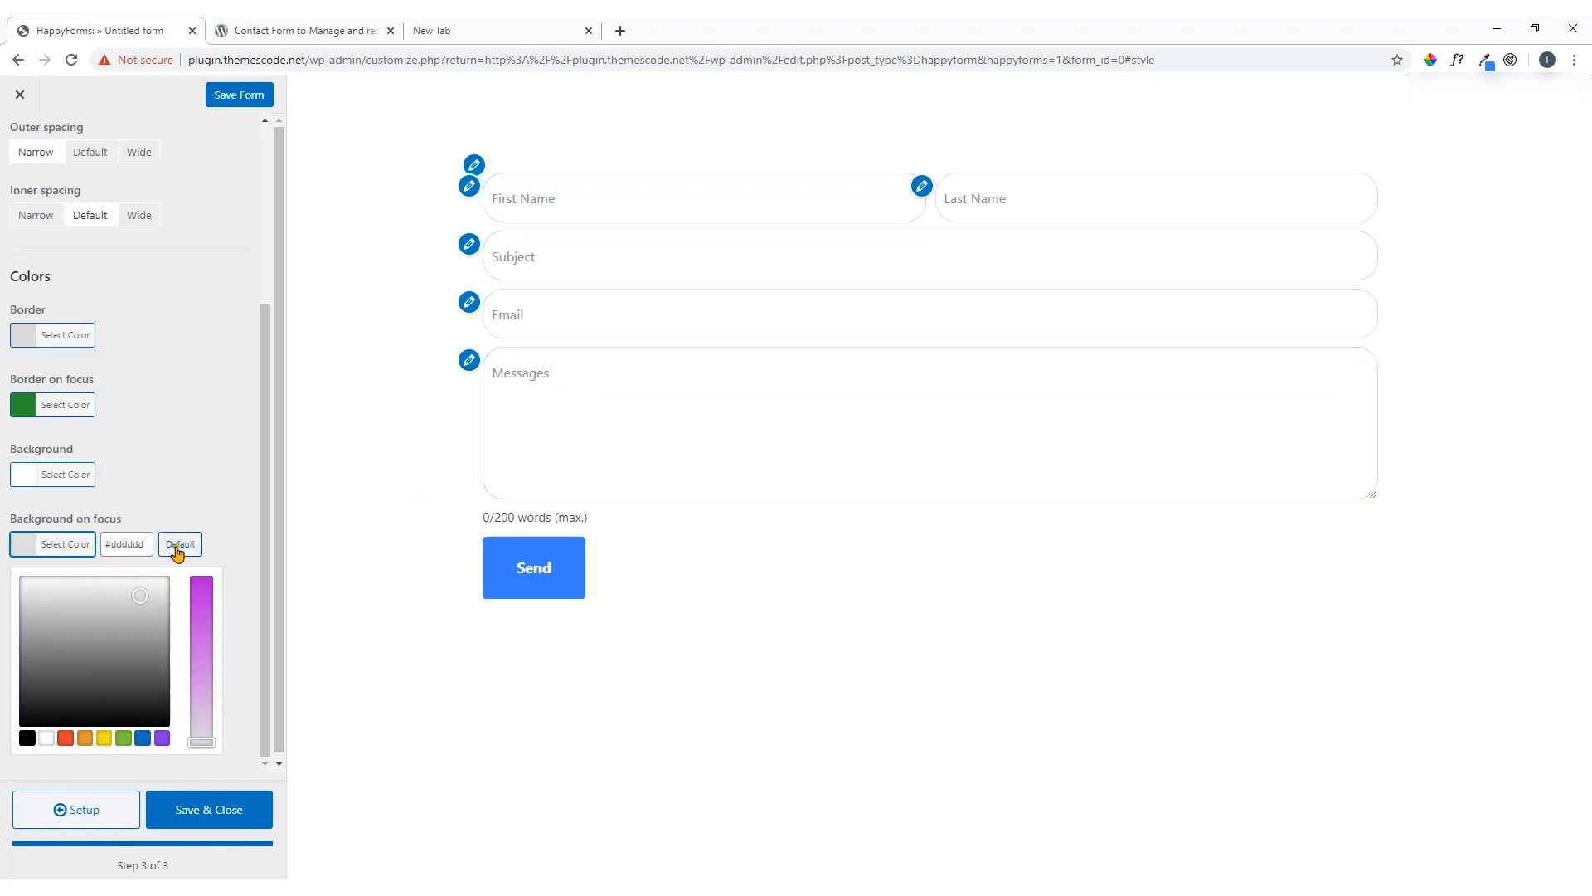
click(177, 551)
click(528, 461)
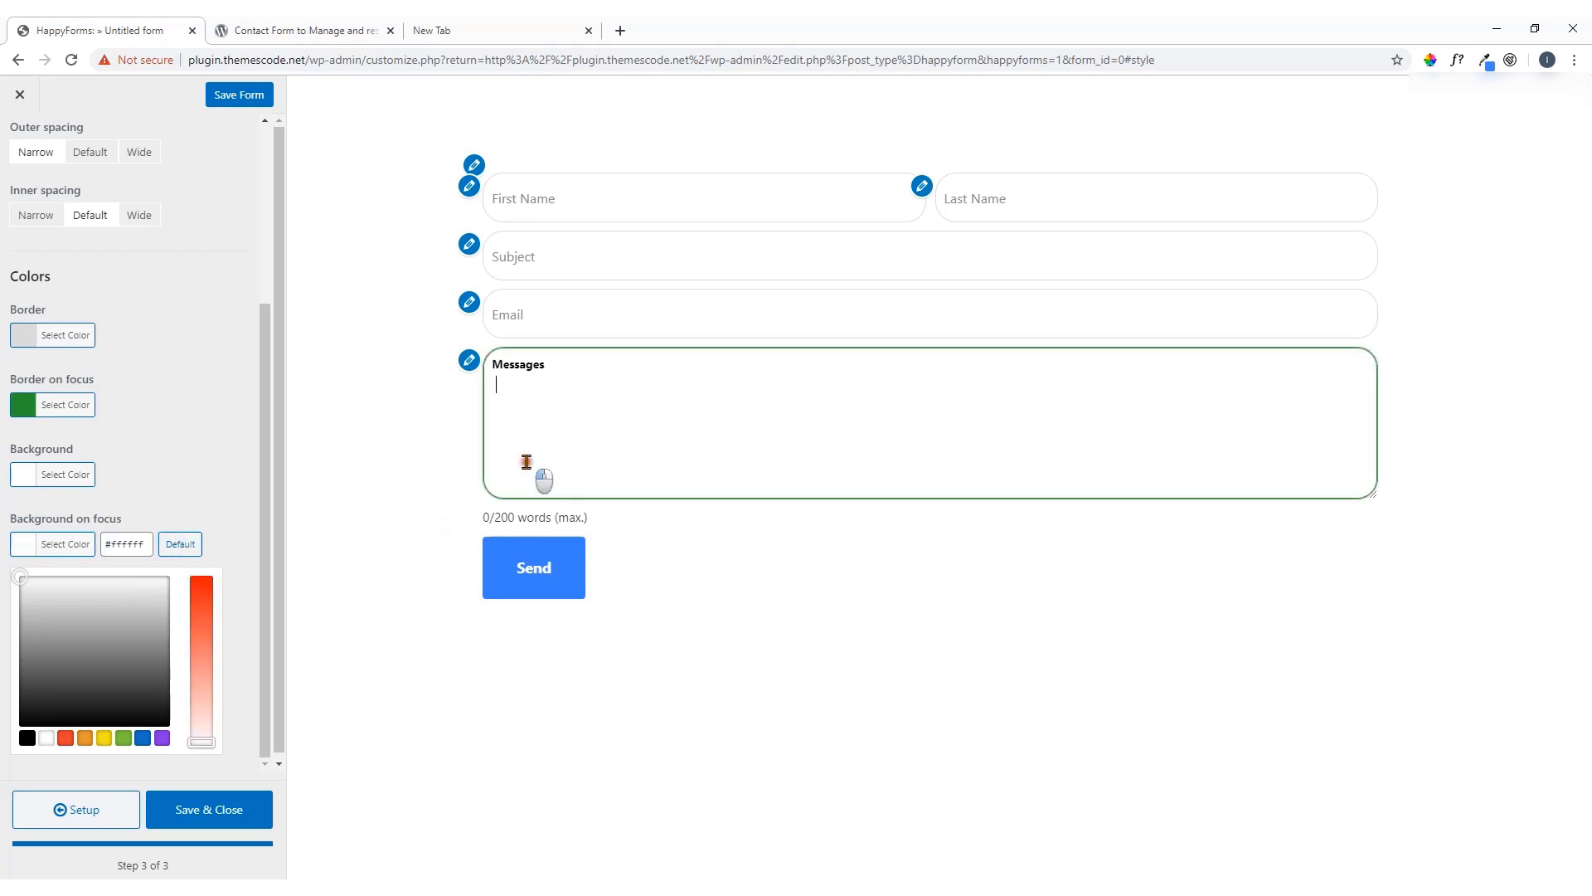
click(636, 281)
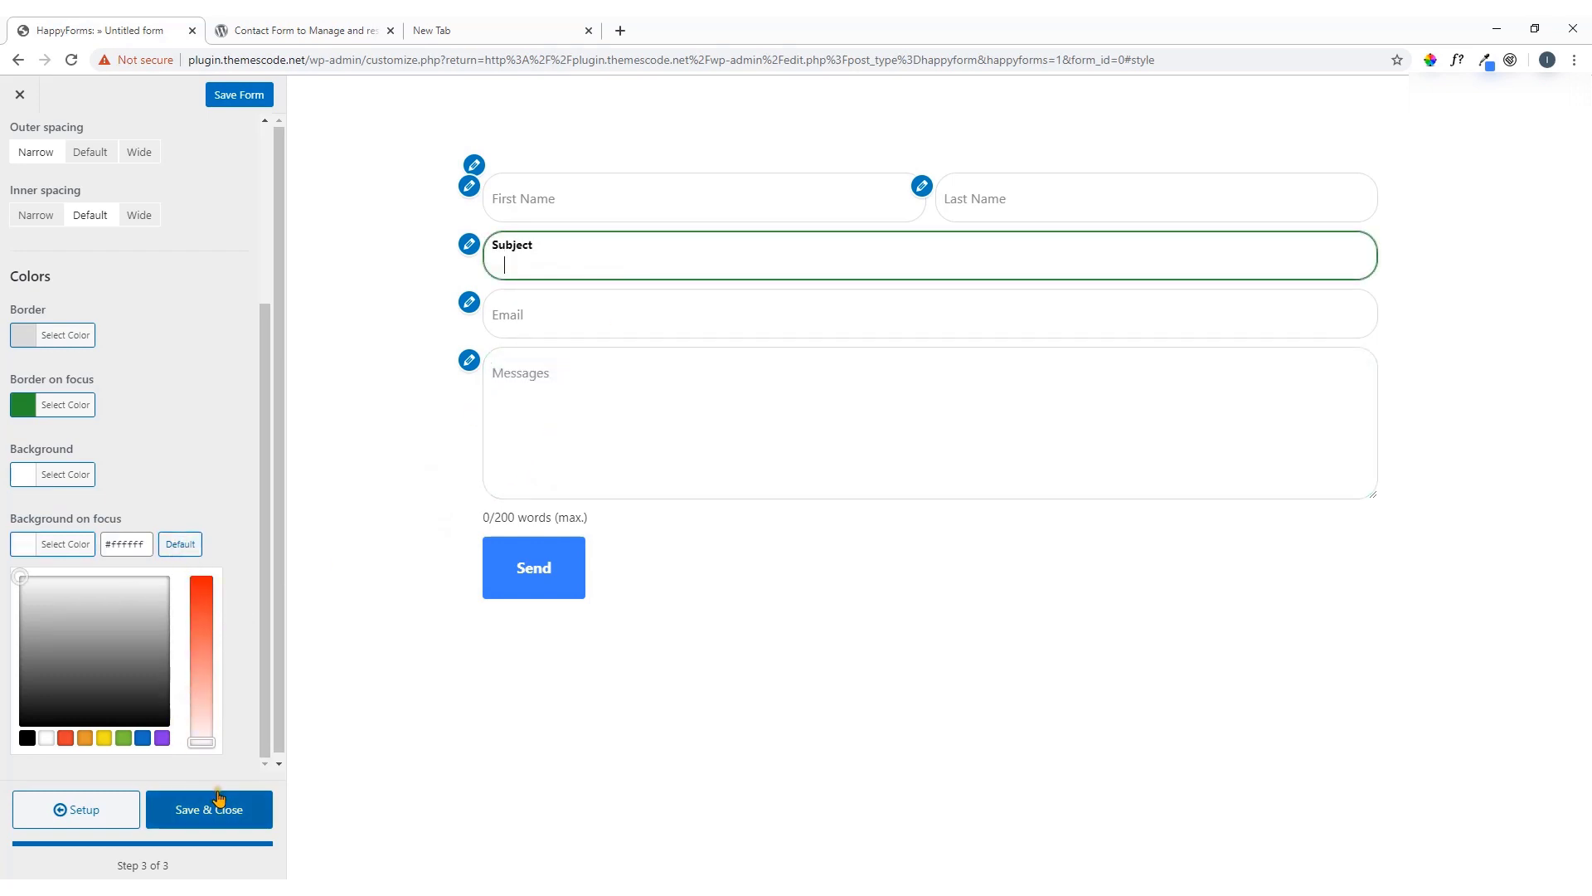
scroll(179, 448, up, 3)
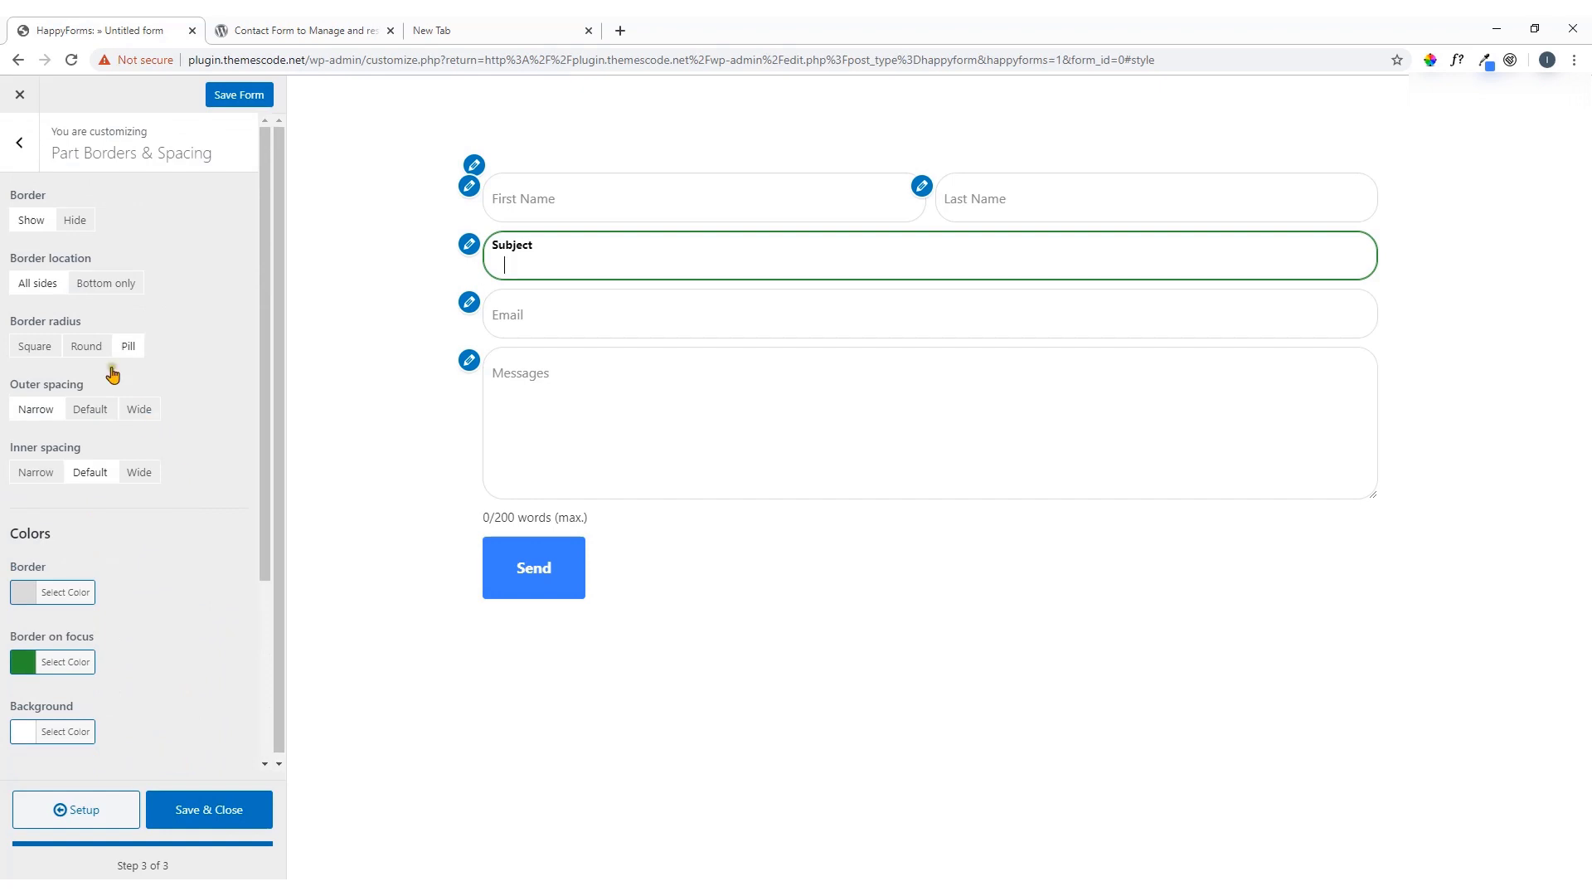
Open Part Labels & Text styling and set field title alignment to Left after trying Center
click(20, 148)
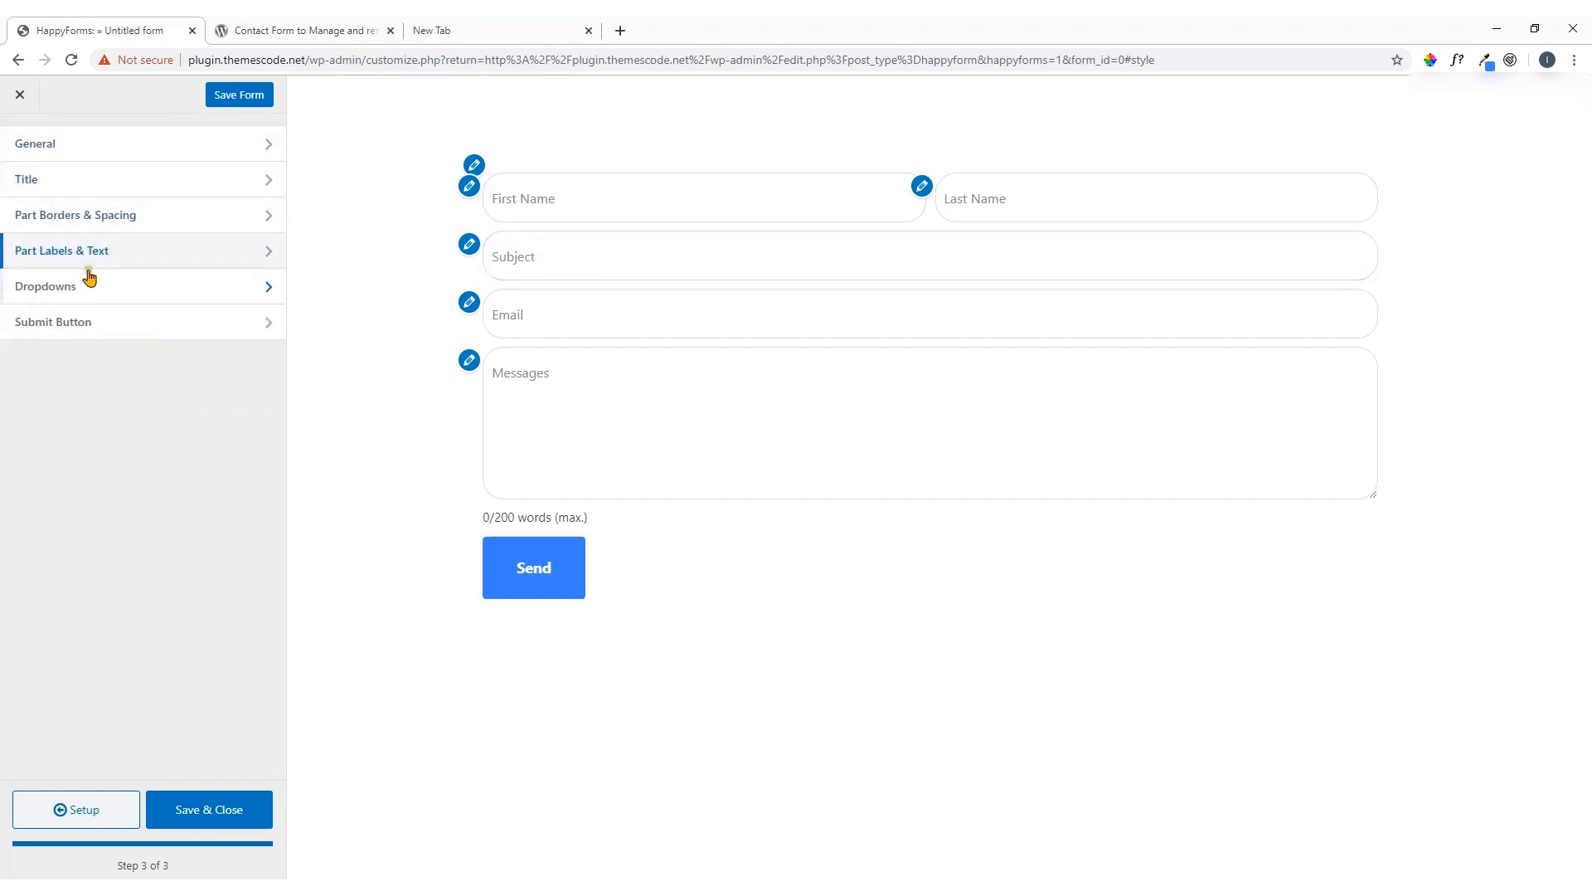
click(114, 262)
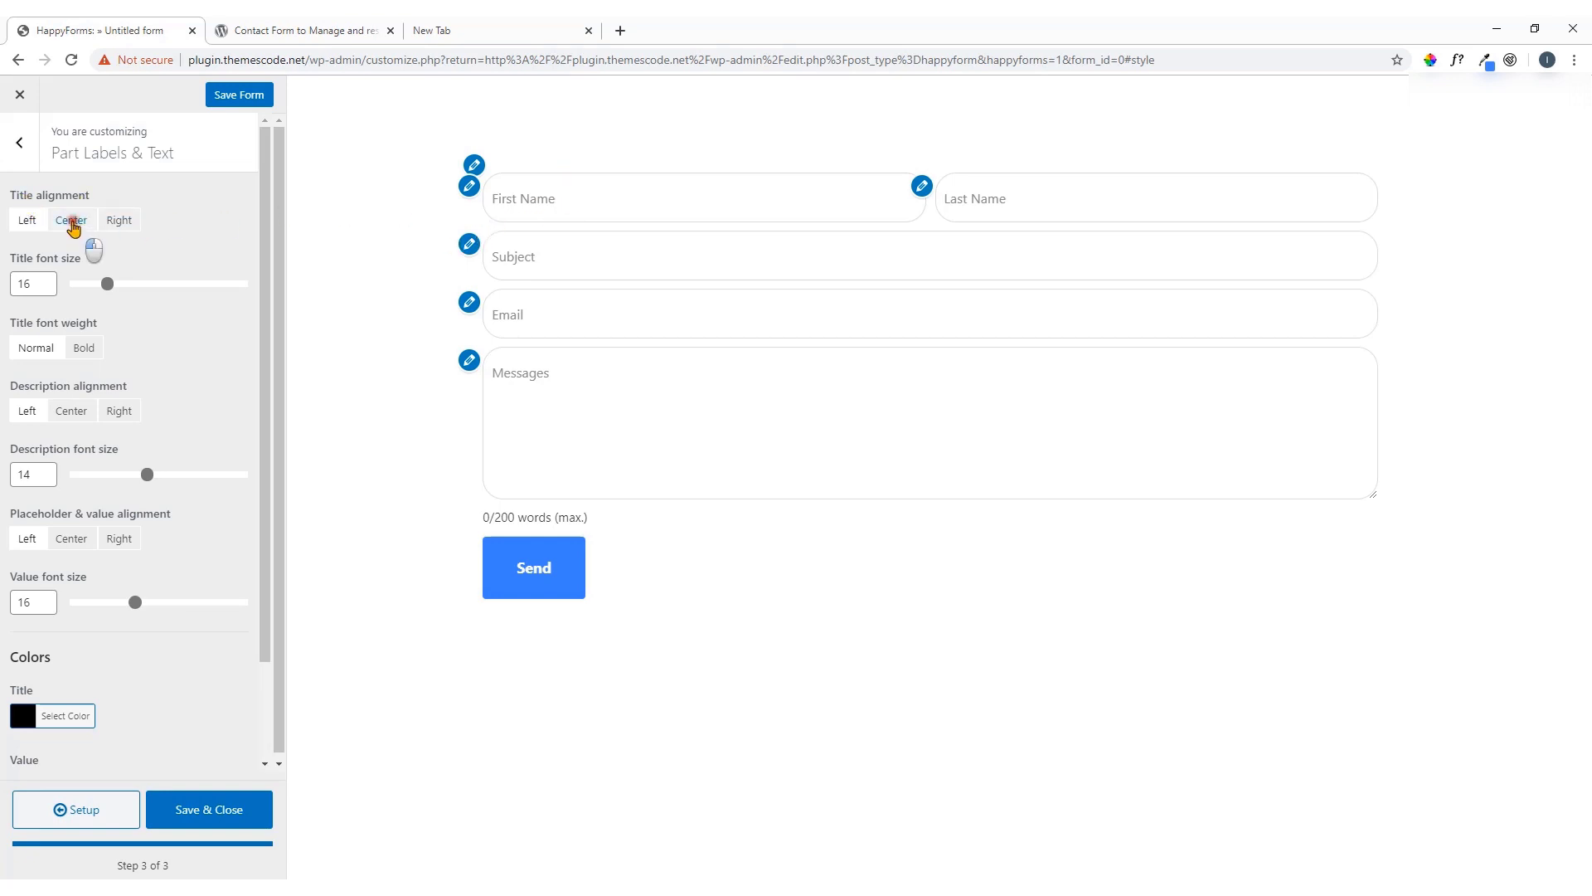
click(71, 220)
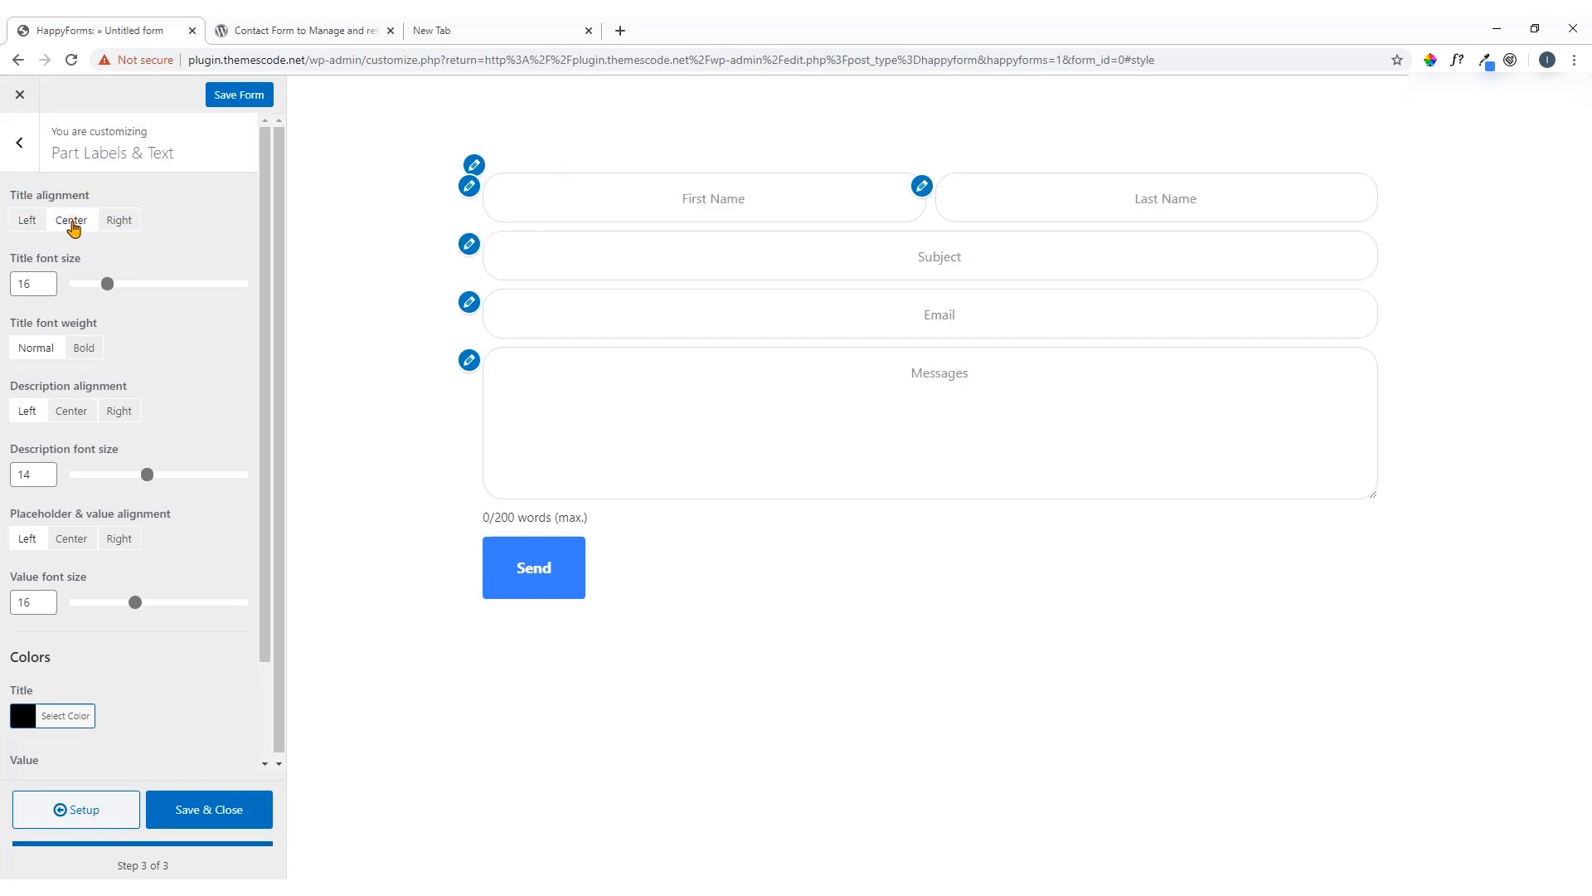
click(30, 220)
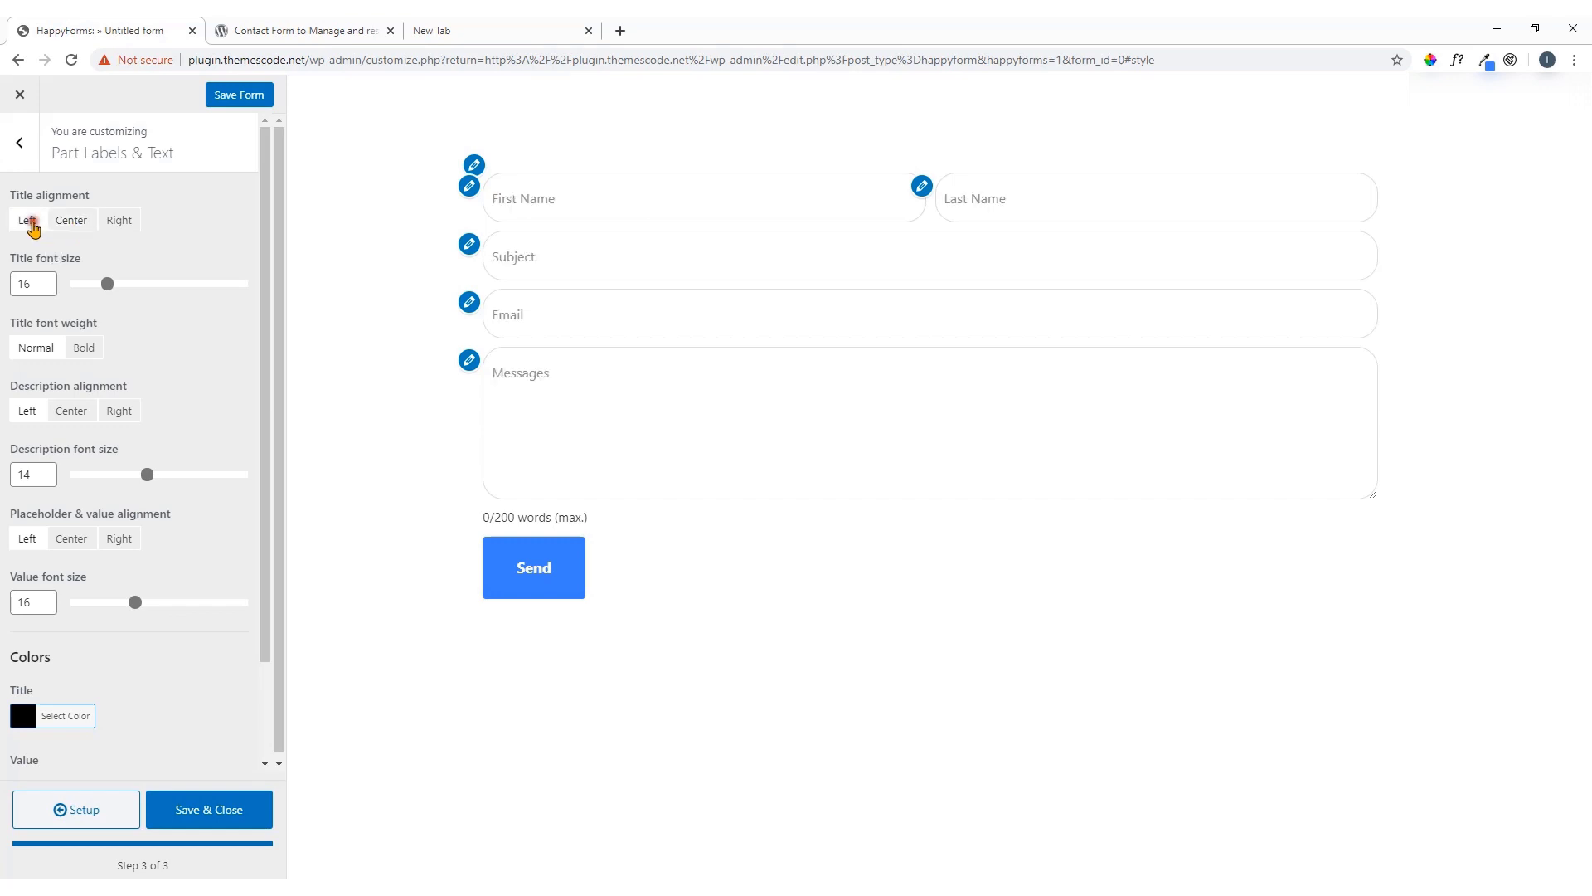
Set the field title font size to 15 and keep the weight Normal rather than Bold
mouse_move(106, 285)
mouse_down()
mouse_move(130, 285)
mouse_move(102, 287)
mouse_up()
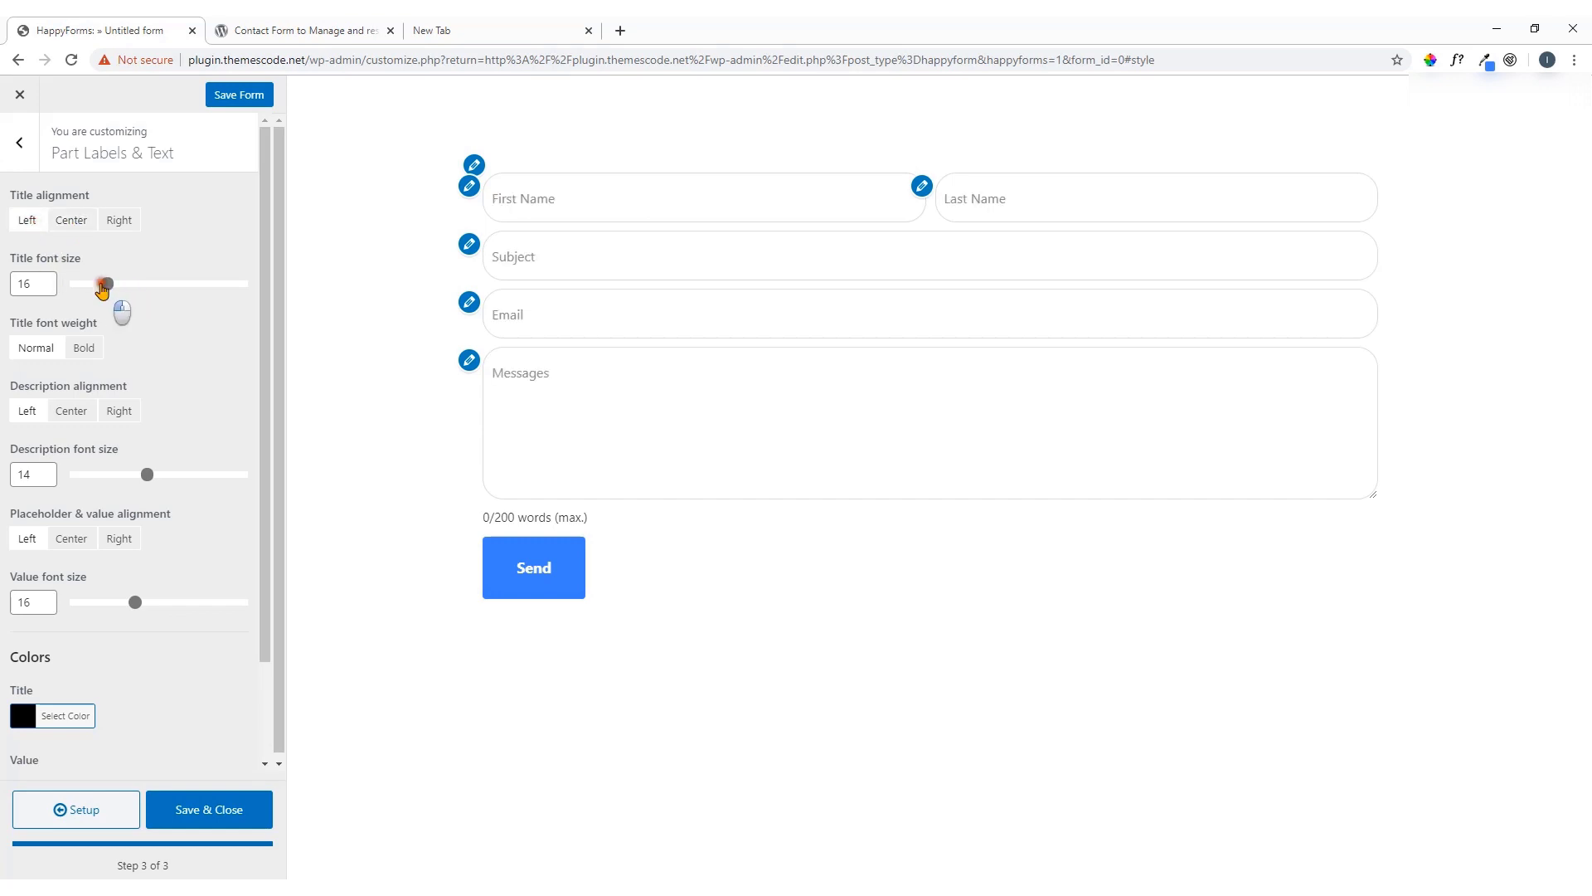
click(49, 281)
click(49, 280)
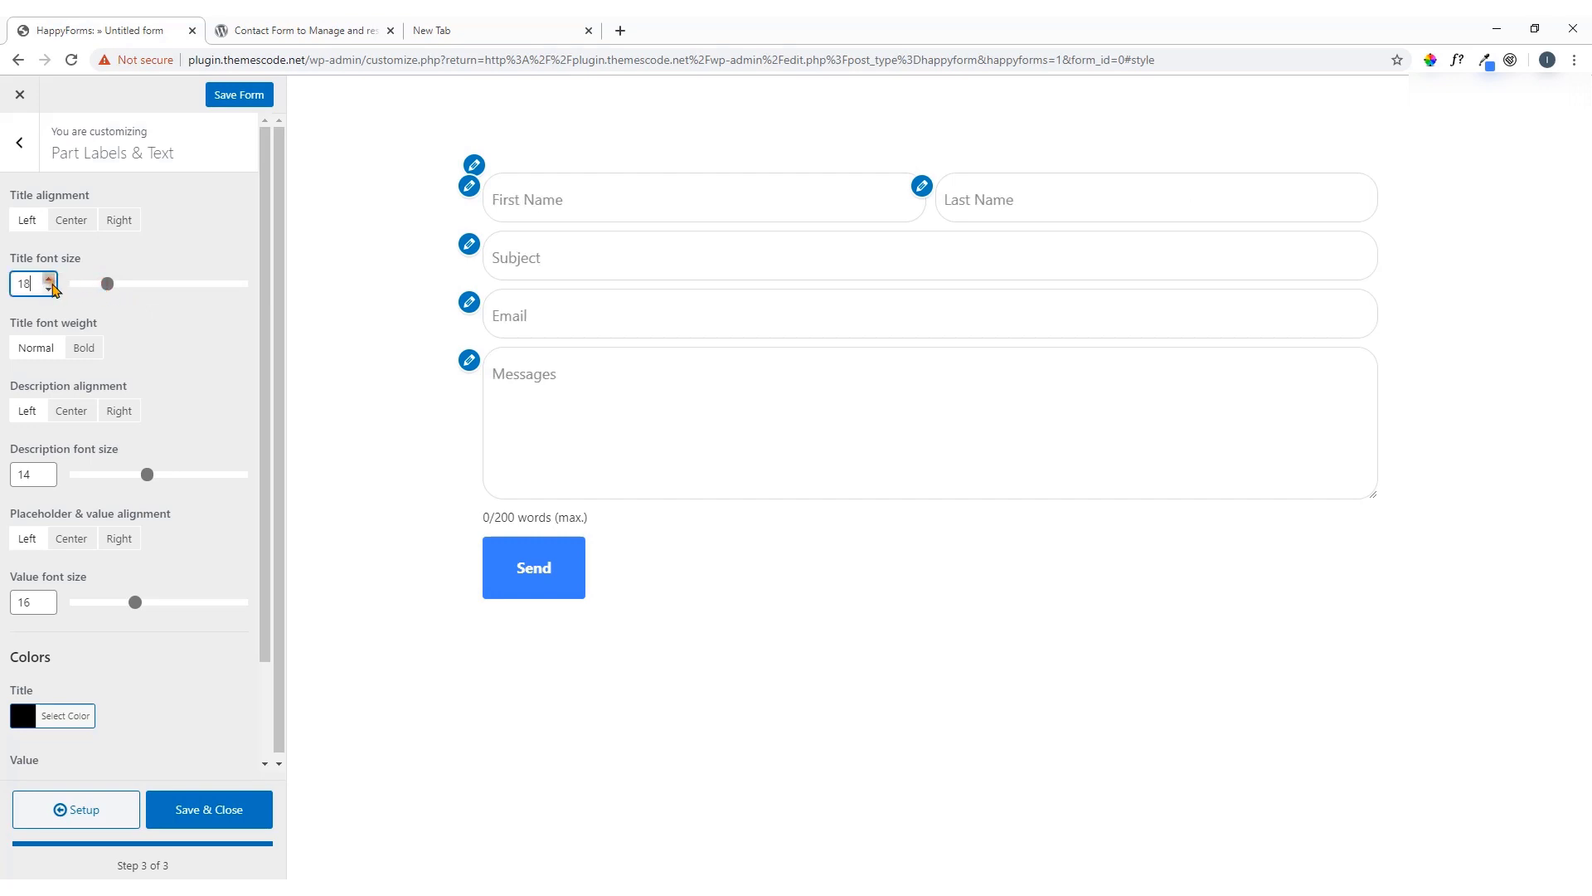
click(50, 287)
click(50, 287)
click(49, 287)
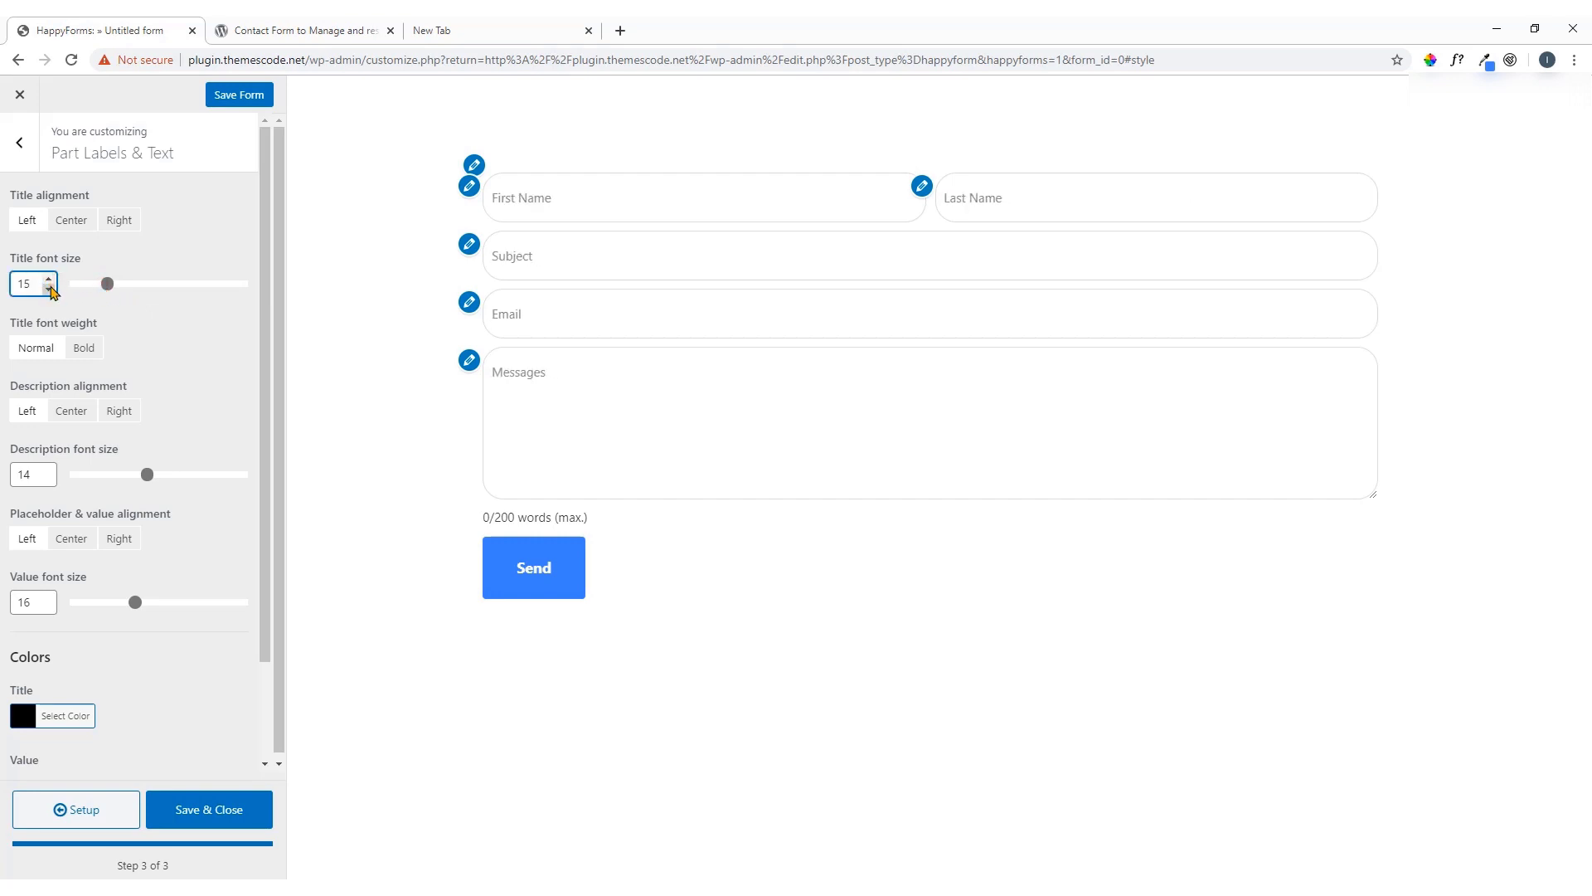
click(81, 350)
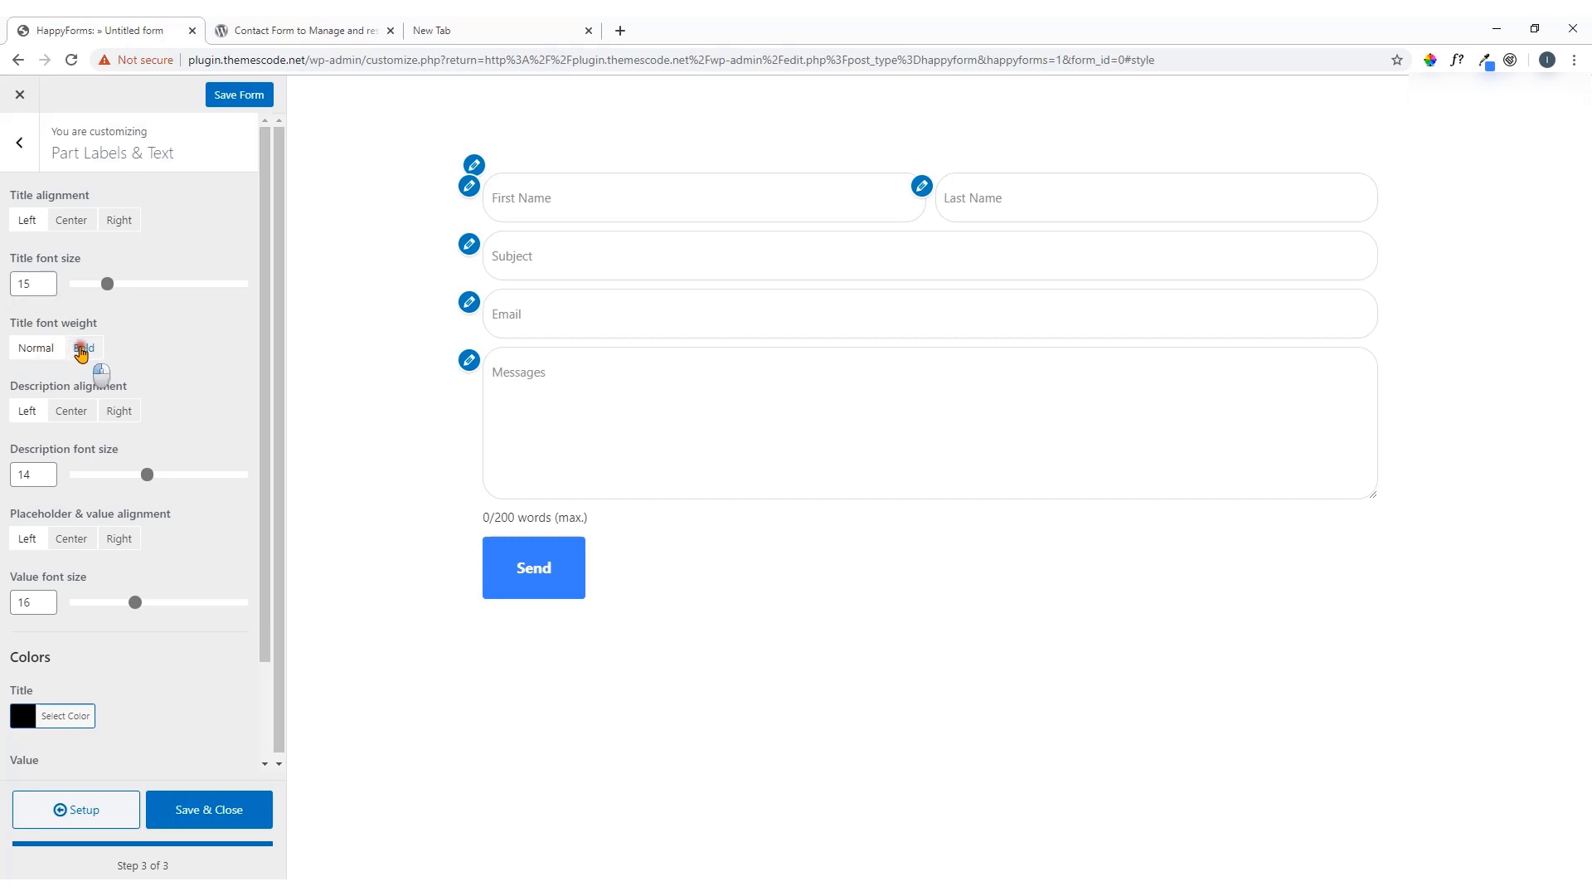
click(39, 348)
scroll(116, 382, down, 2)
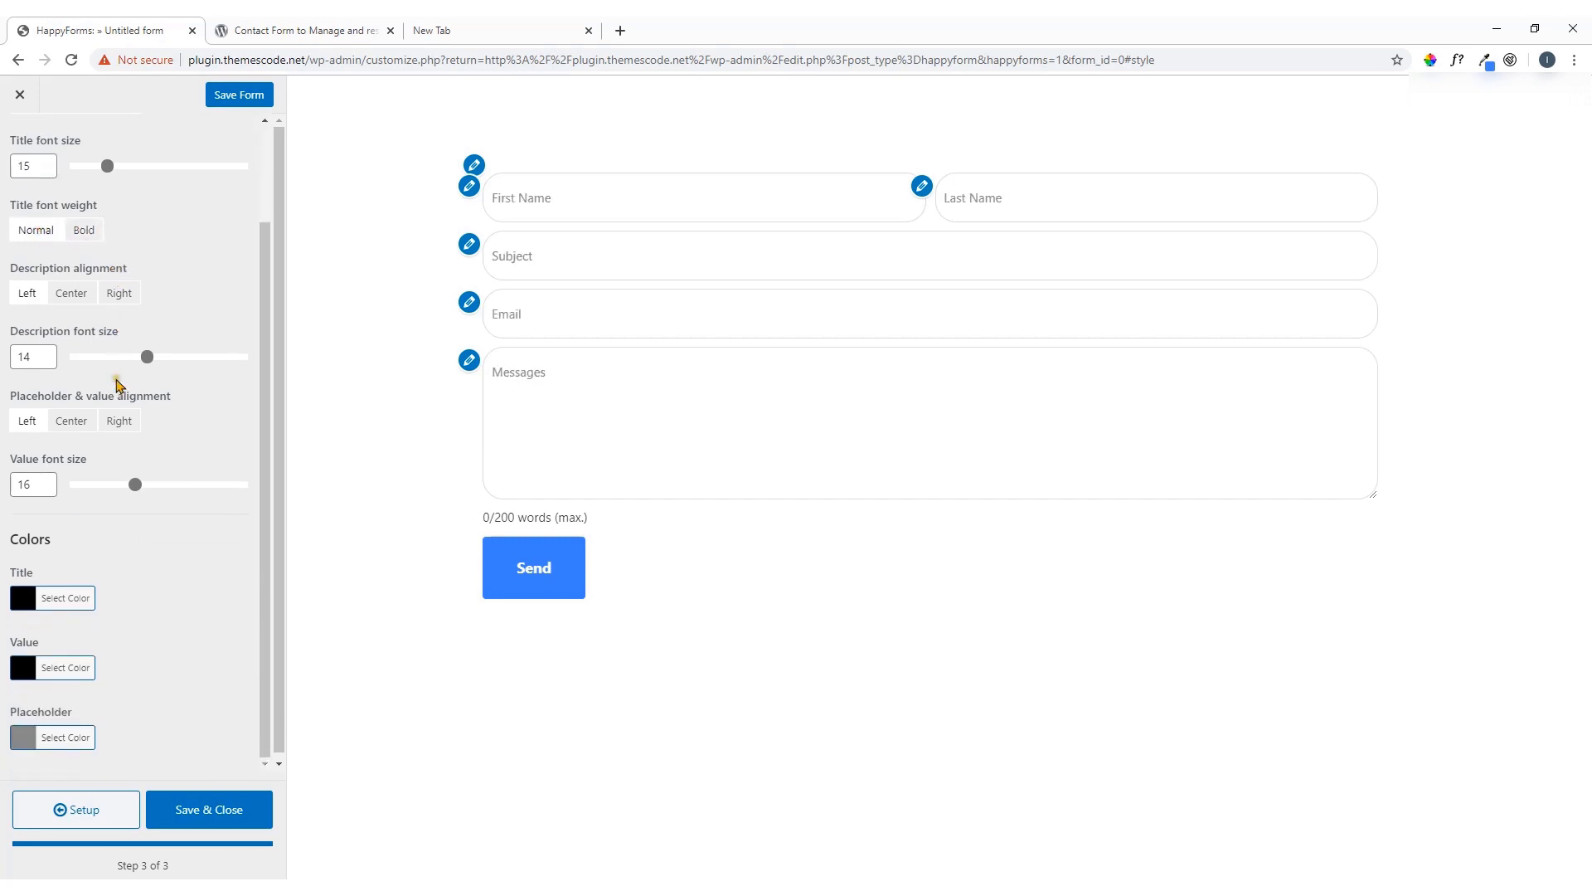
After trying green, set the Placeholder colour to grey #919191, then return to the style sections list
scroll(117, 401, down, 1)
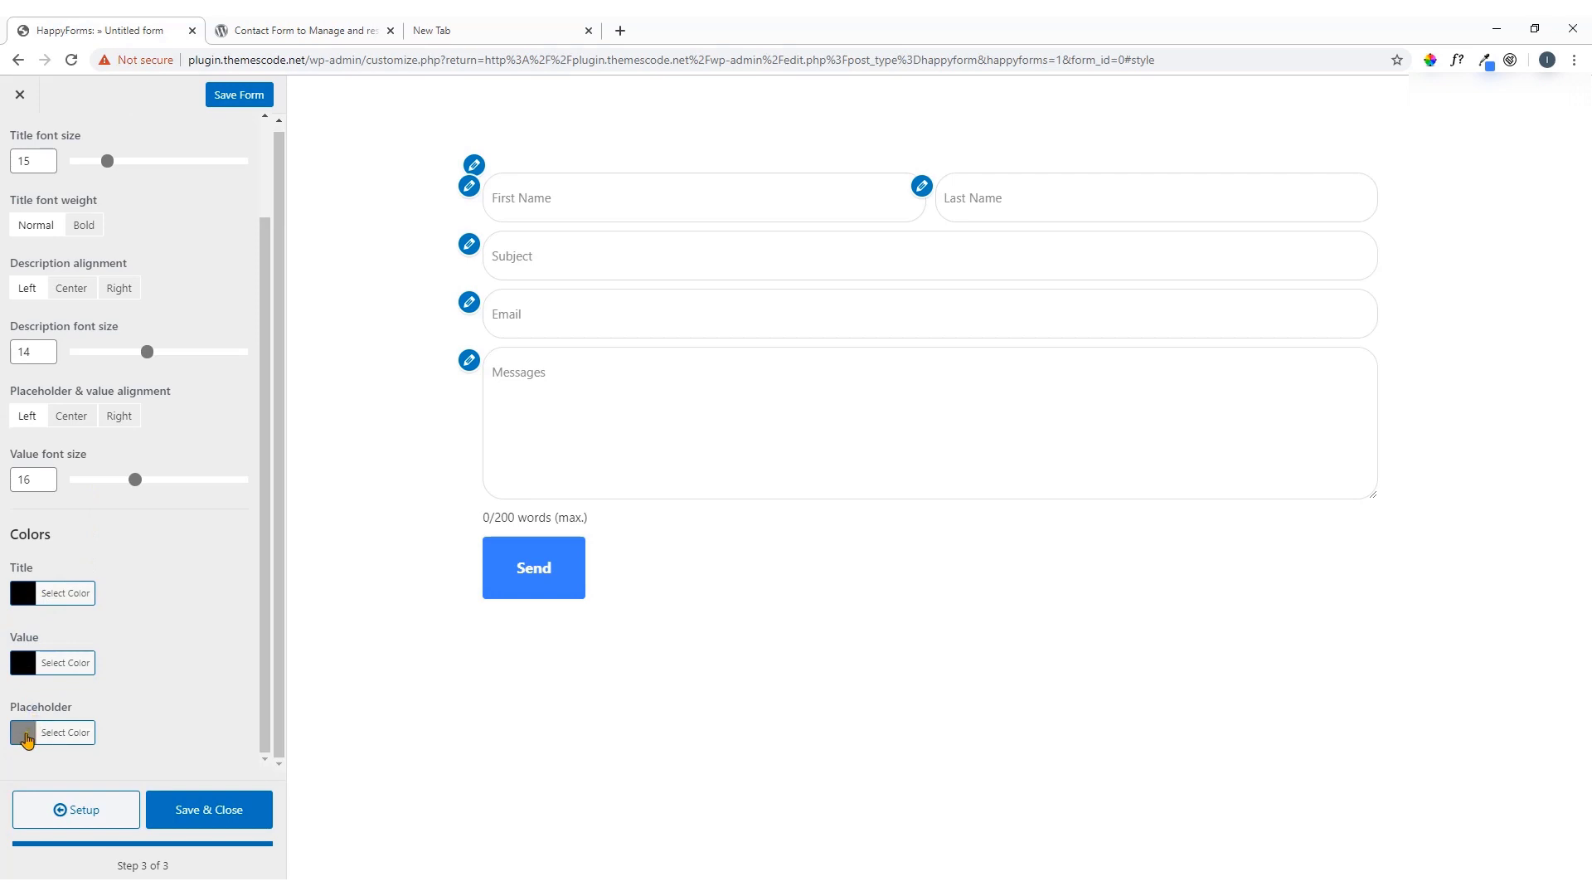
click(24, 733)
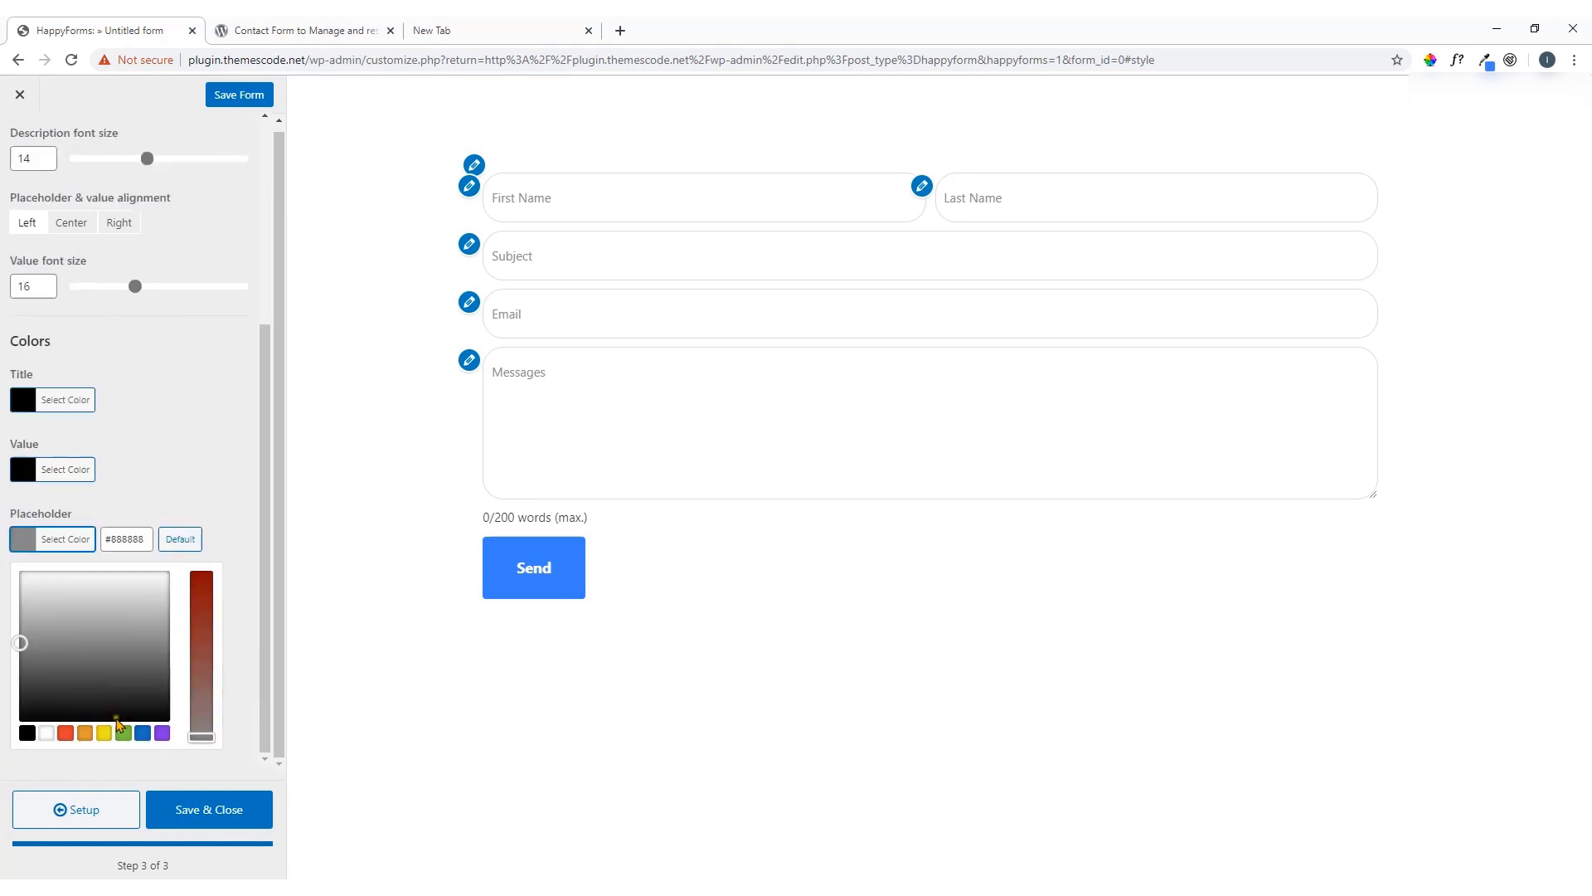
click(123, 732)
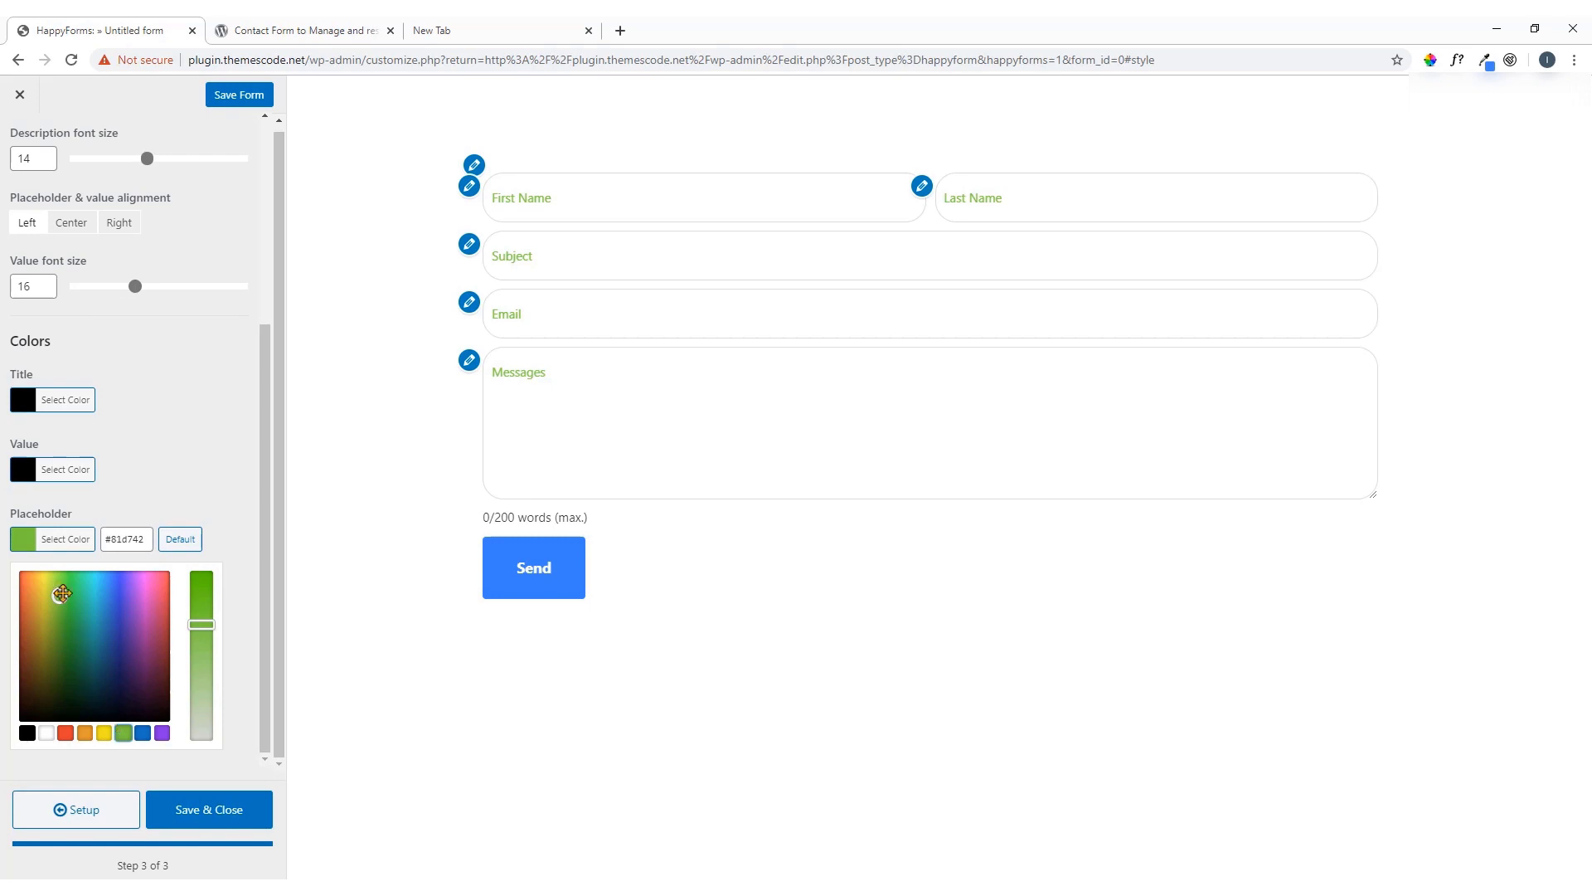
click(23, 552)
click(35, 729)
click(52, 730)
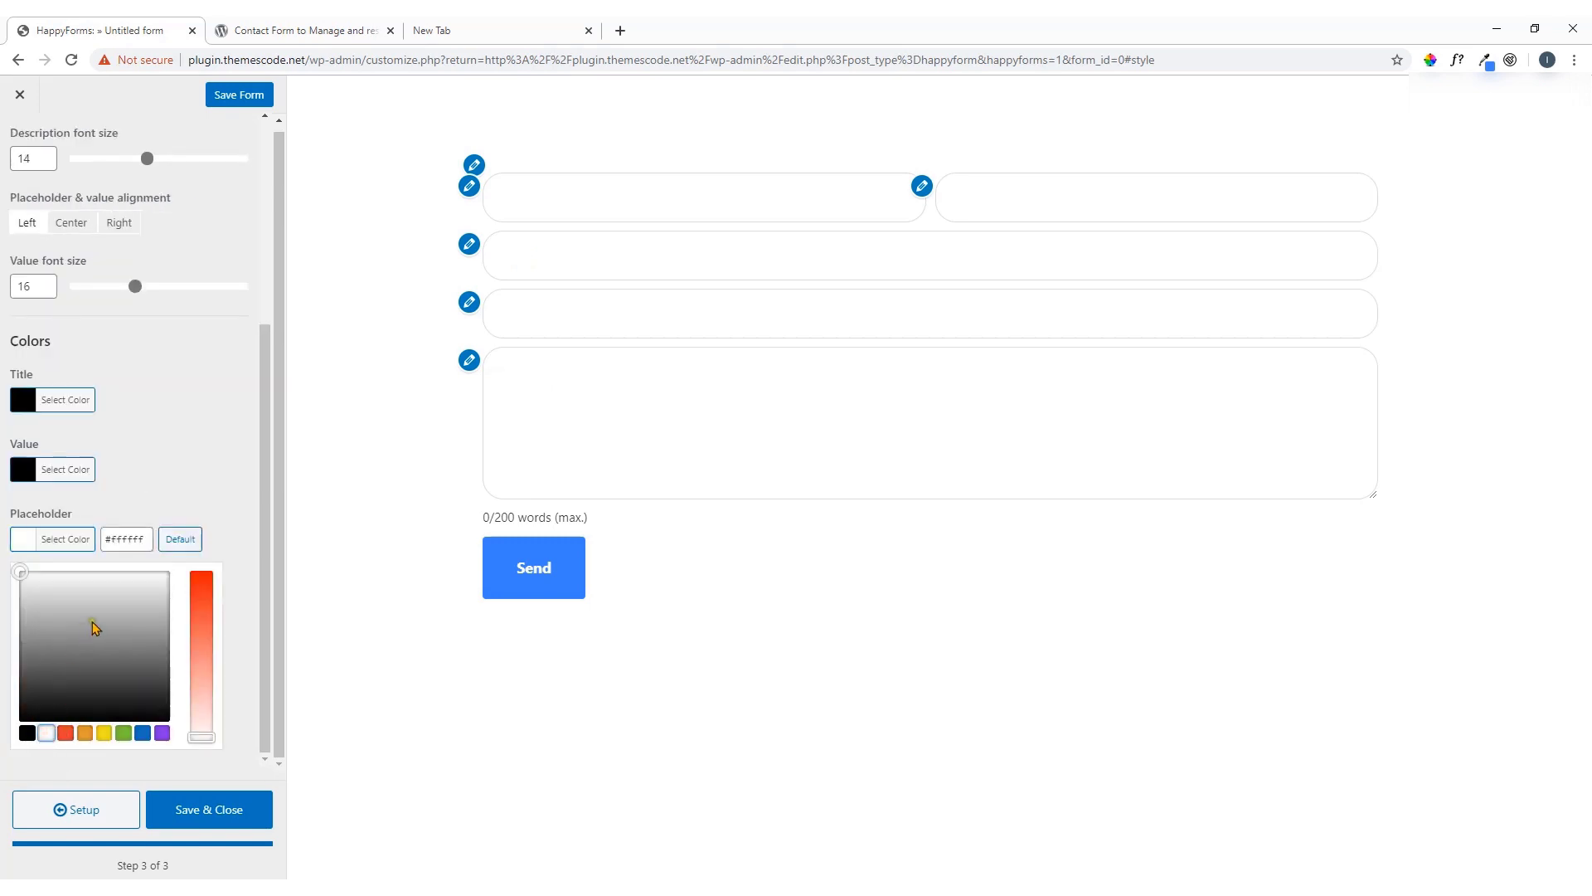
click(120, 603)
drag(116, 603, 67, 640)
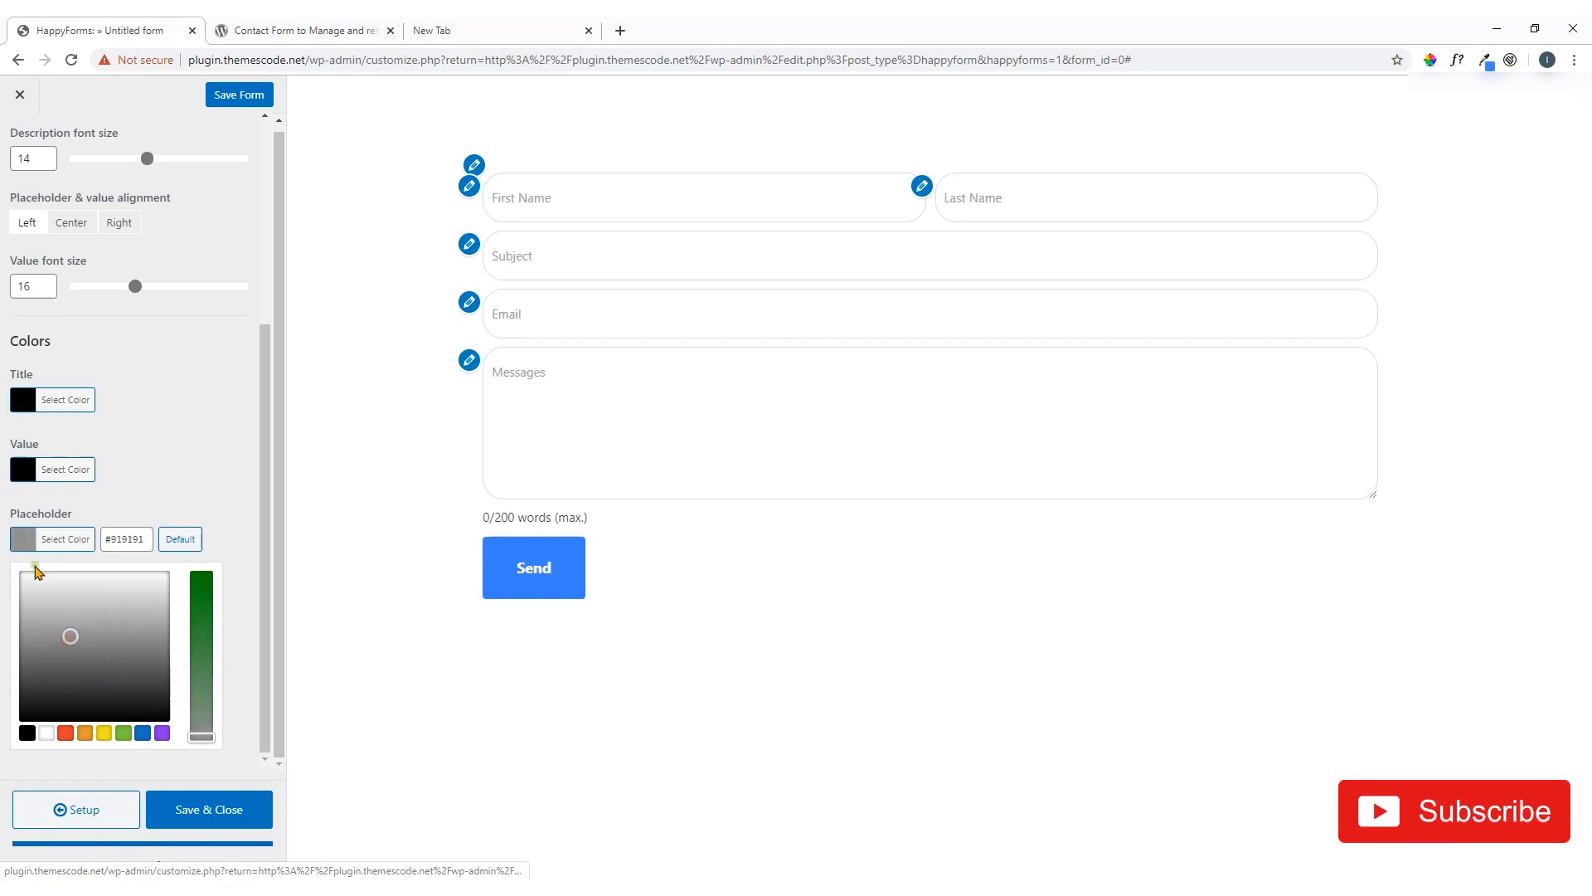
click(64, 539)
scroll(92, 497, up, 2)
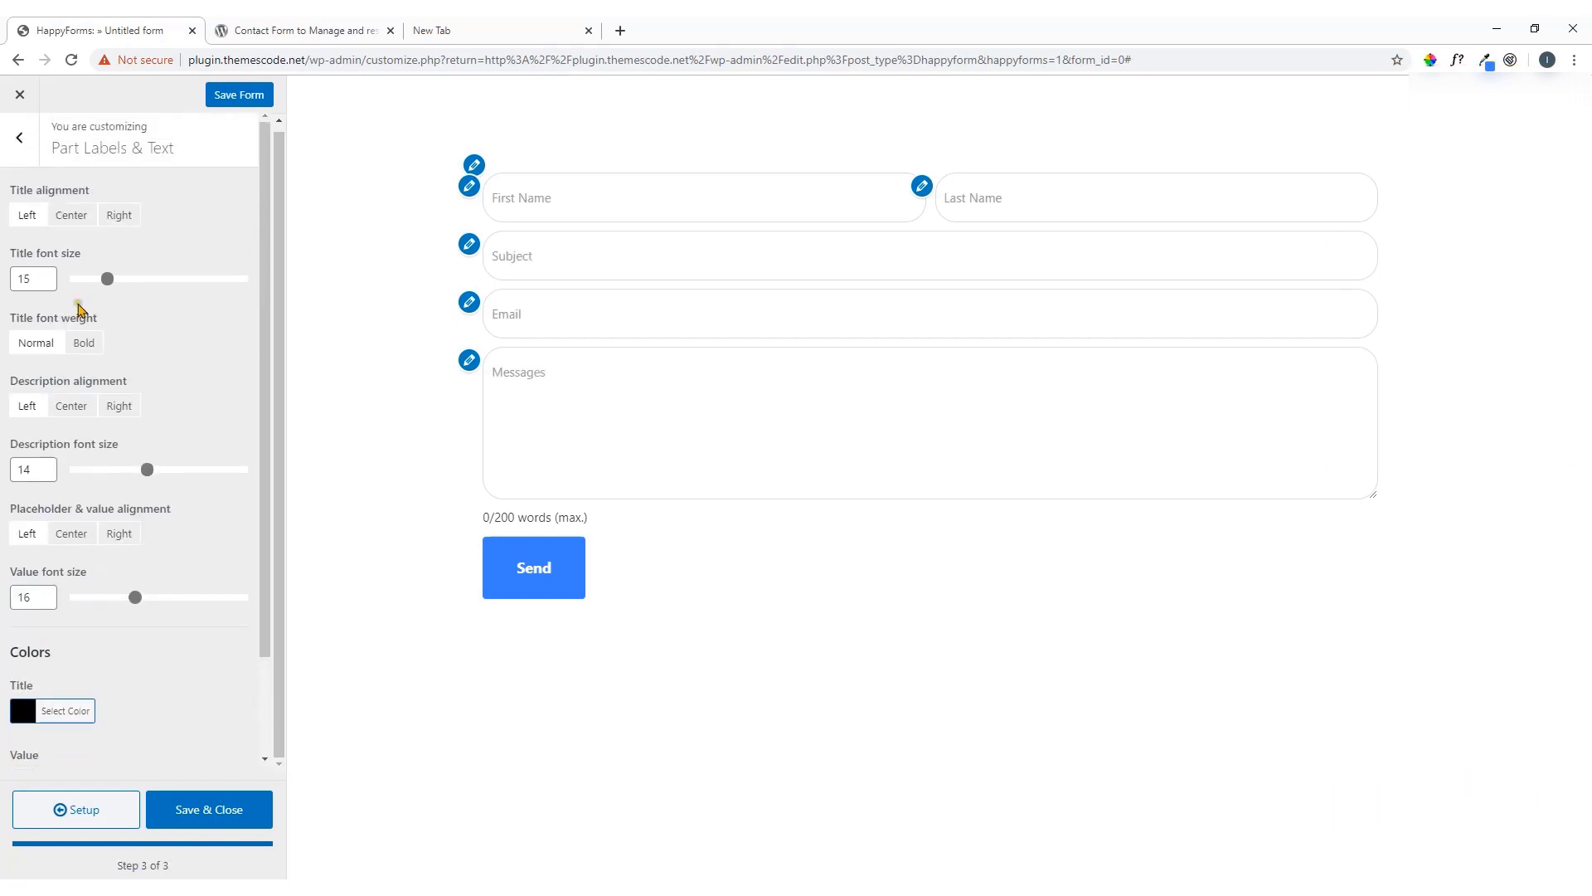
click(28, 157)
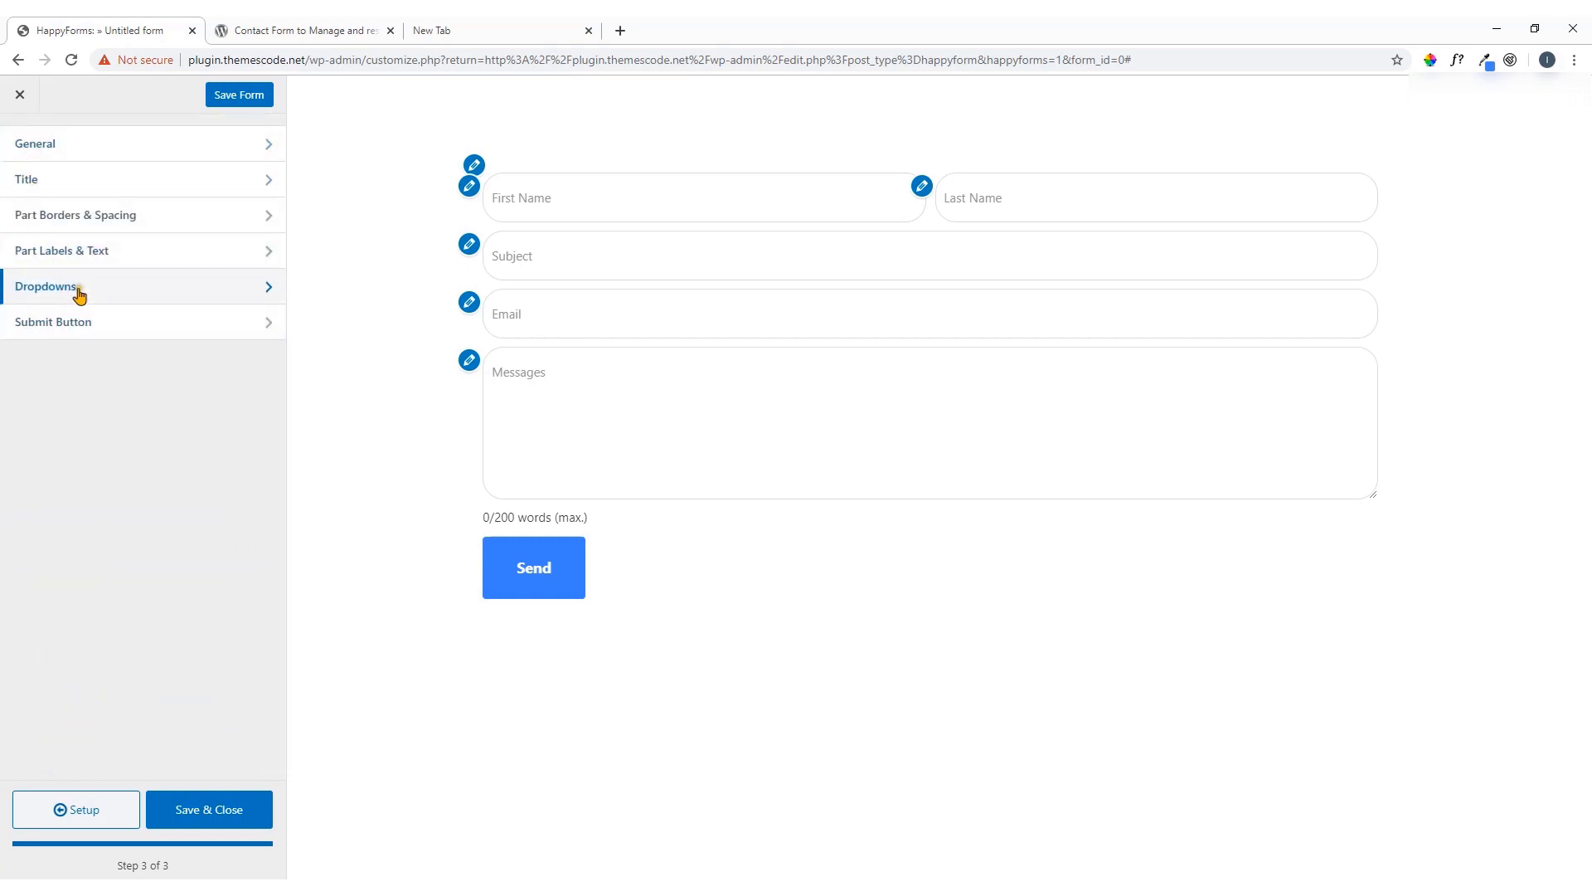
Open the Submit Button styling and keep the Send button's border shown
click(79, 291)
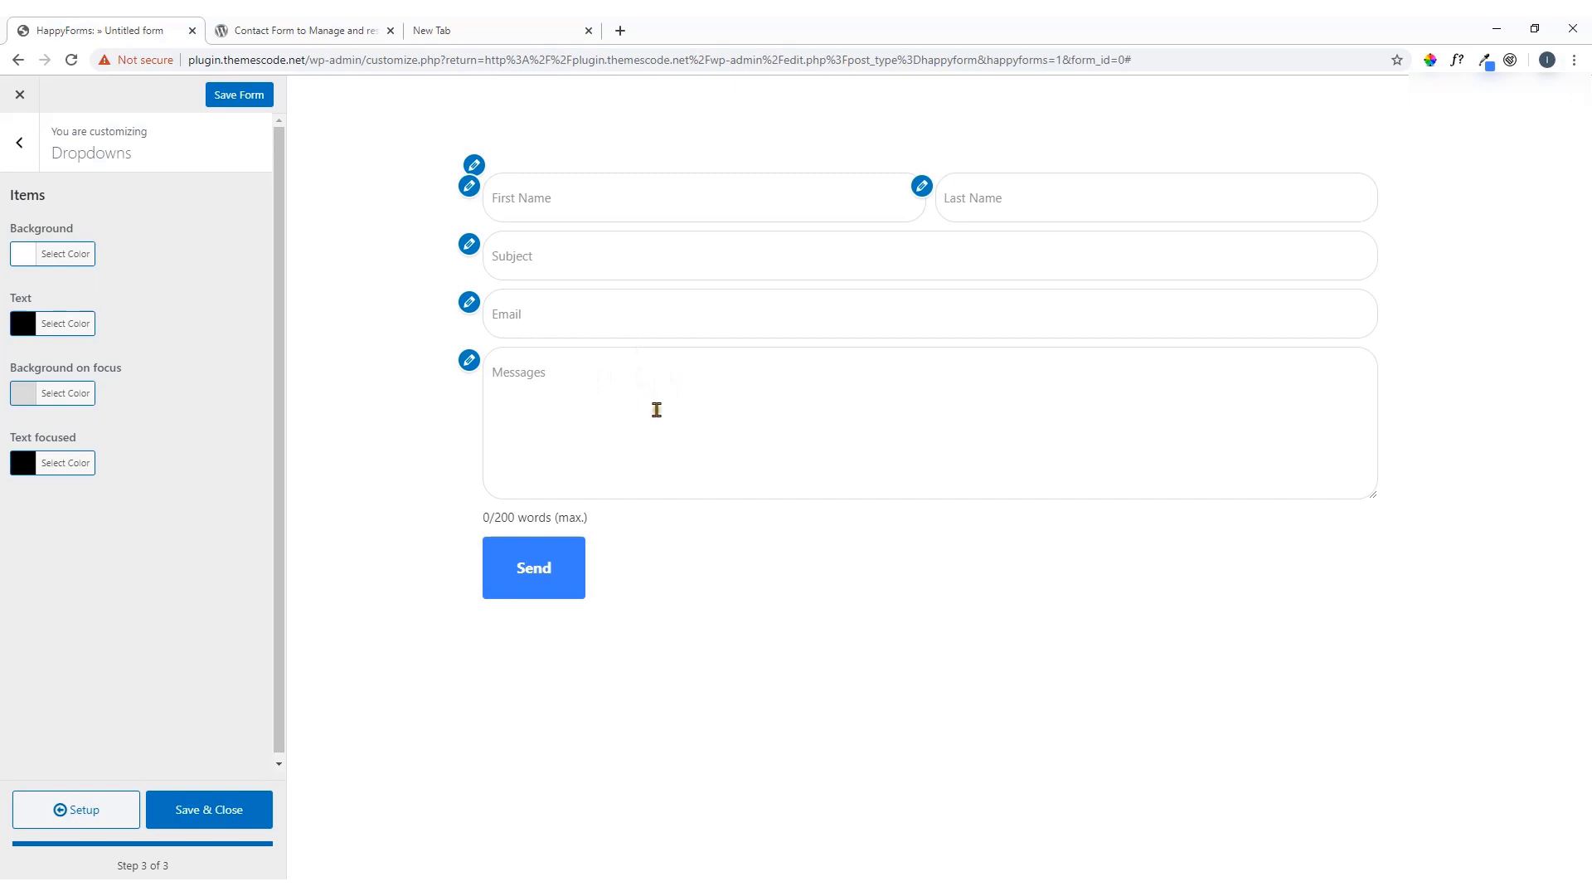
click(20, 157)
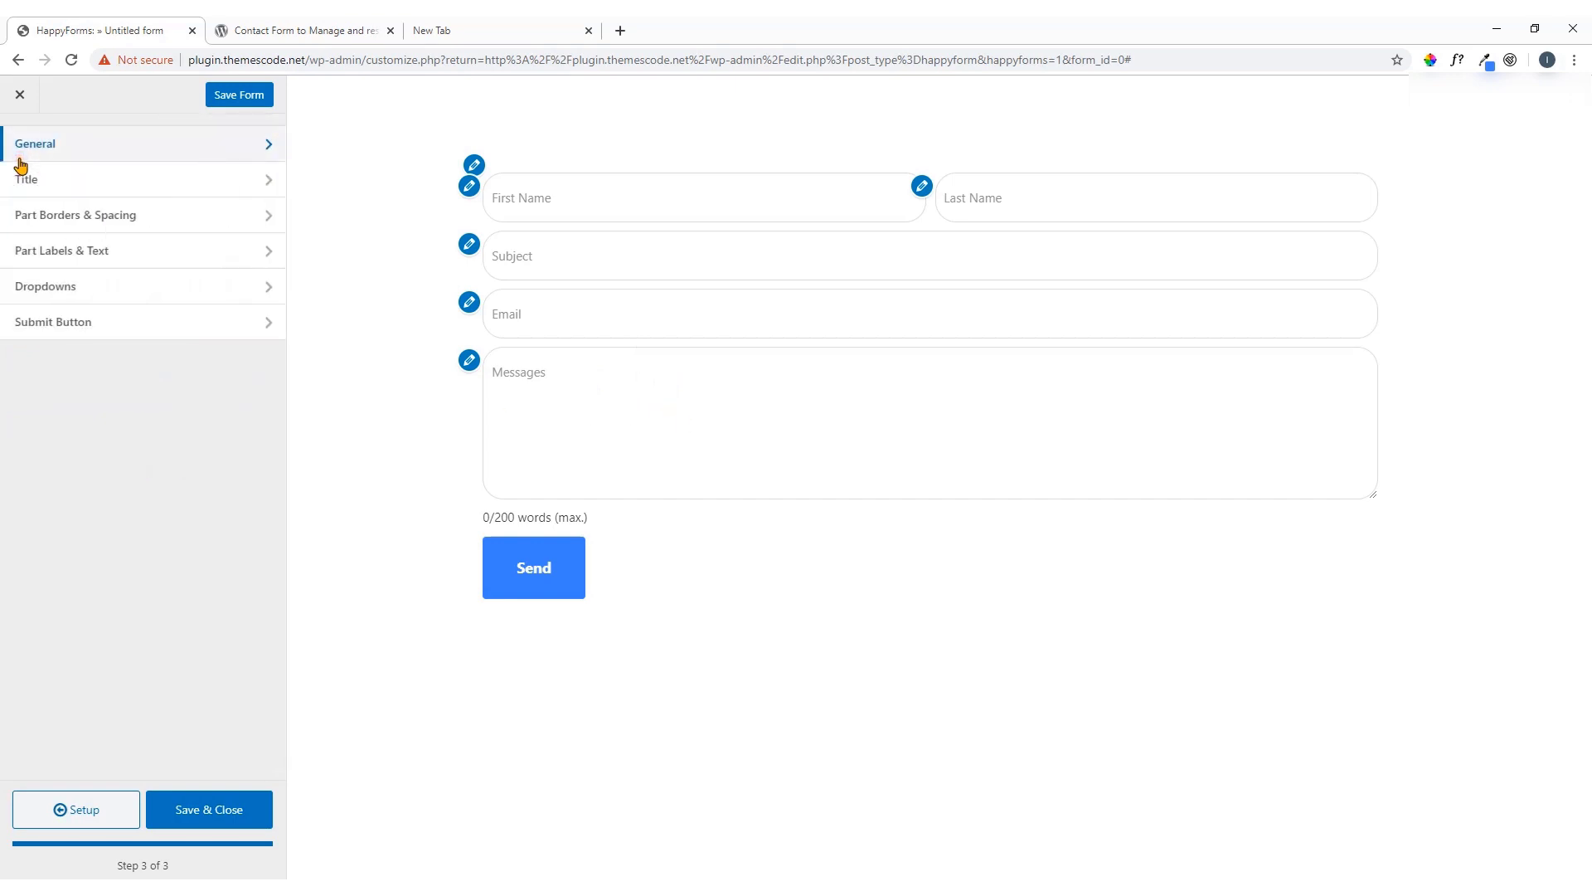
click(82, 328)
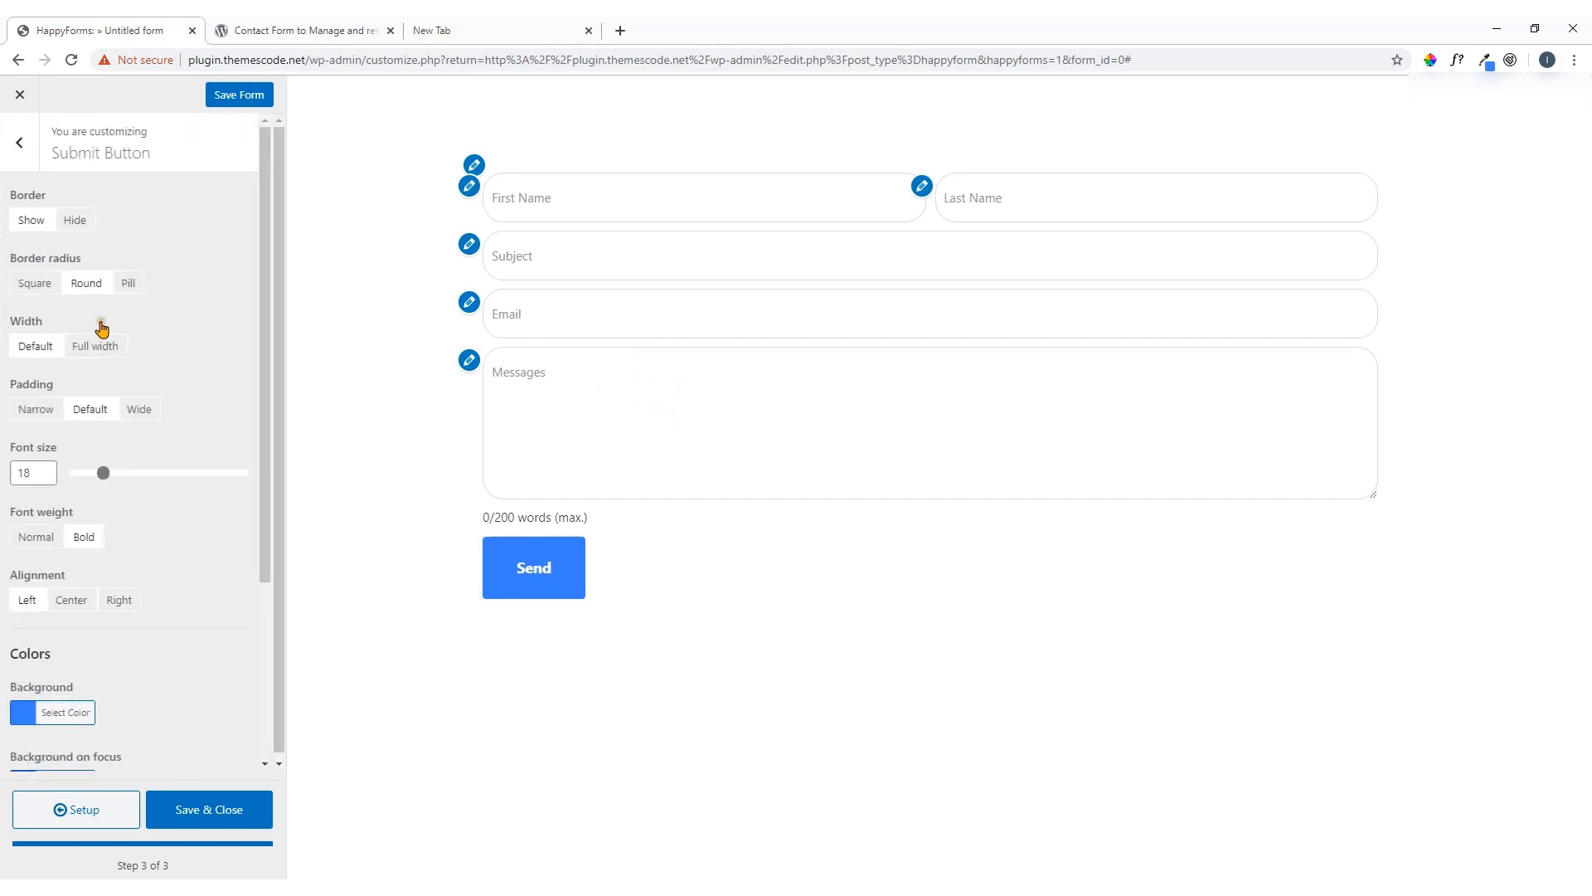
scroll(119, 324, down, 1)
scroll(118, 323, up, 1)
click(74, 221)
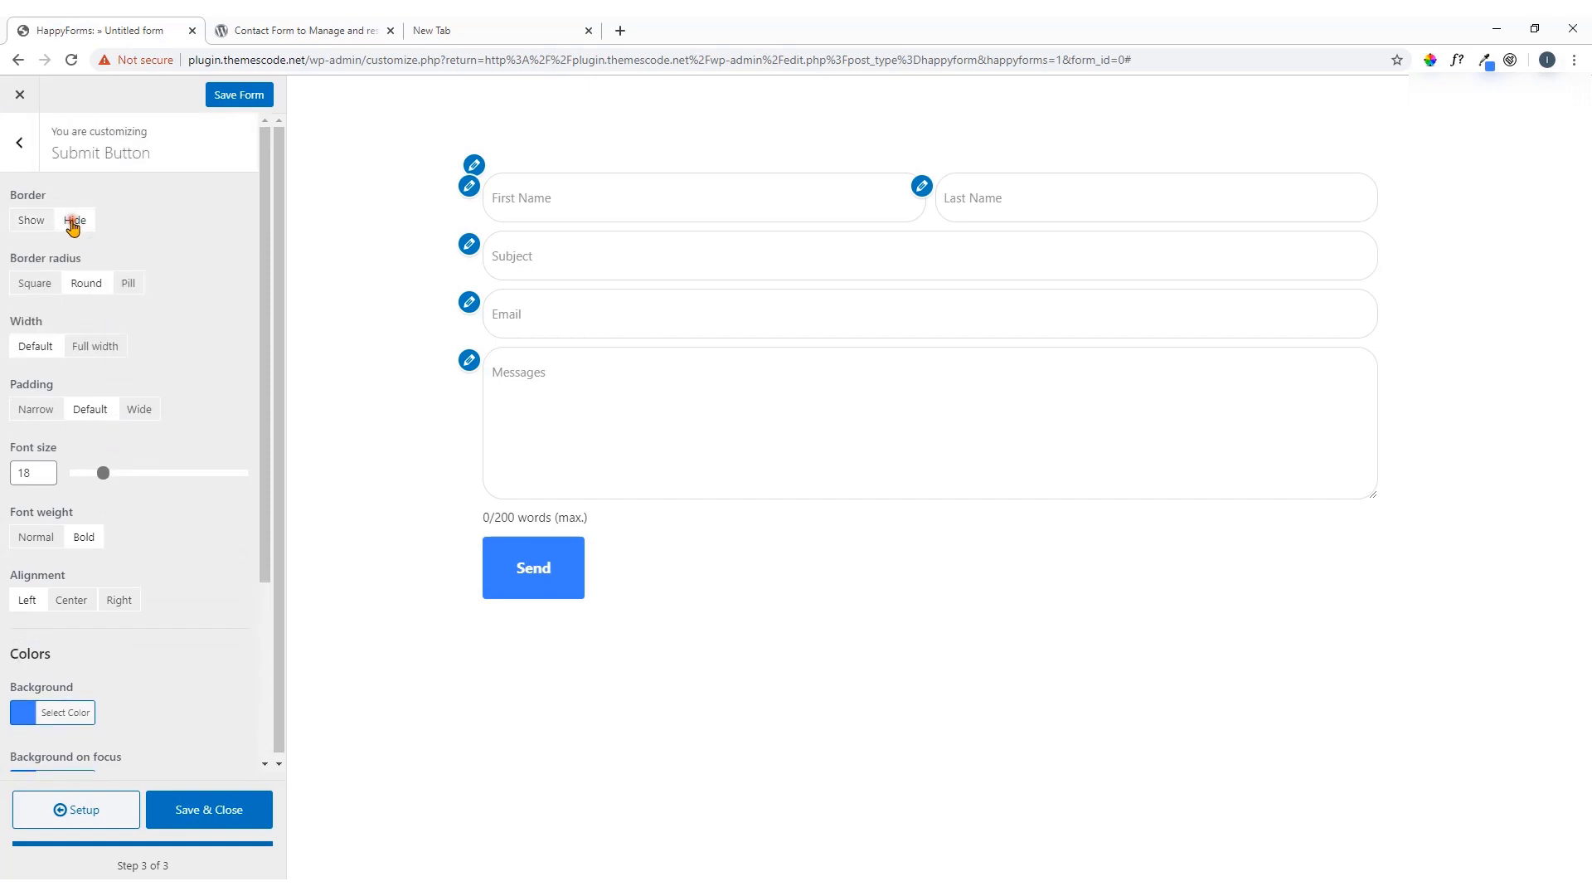
click(32, 222)
click(31, 221)
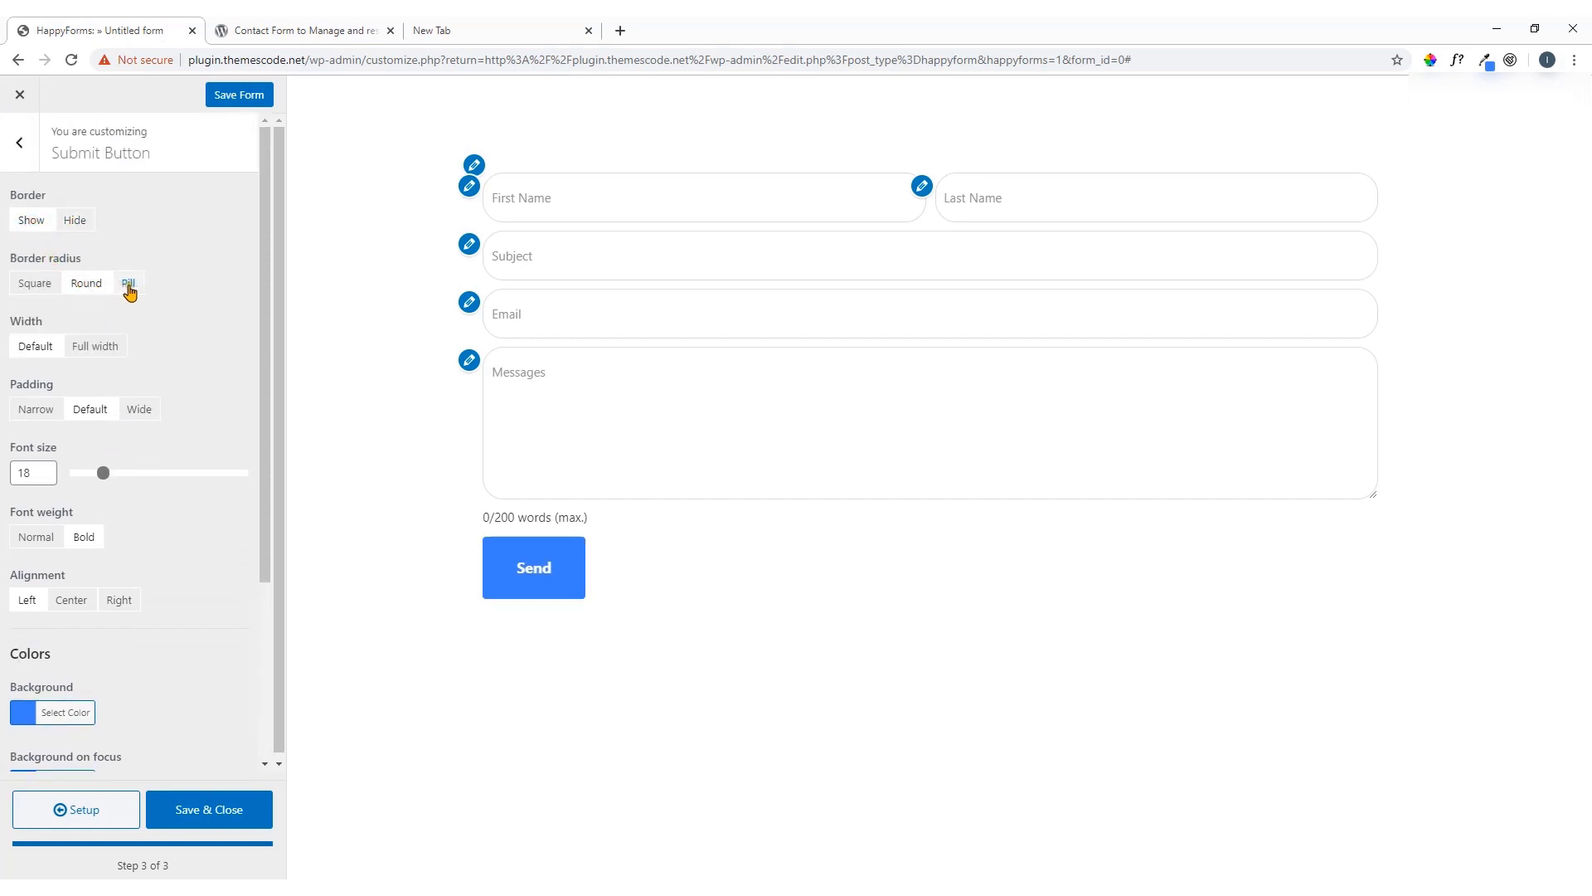
Give the Send button a Pill border radius, Full width, and font size 26
click(129, 284)
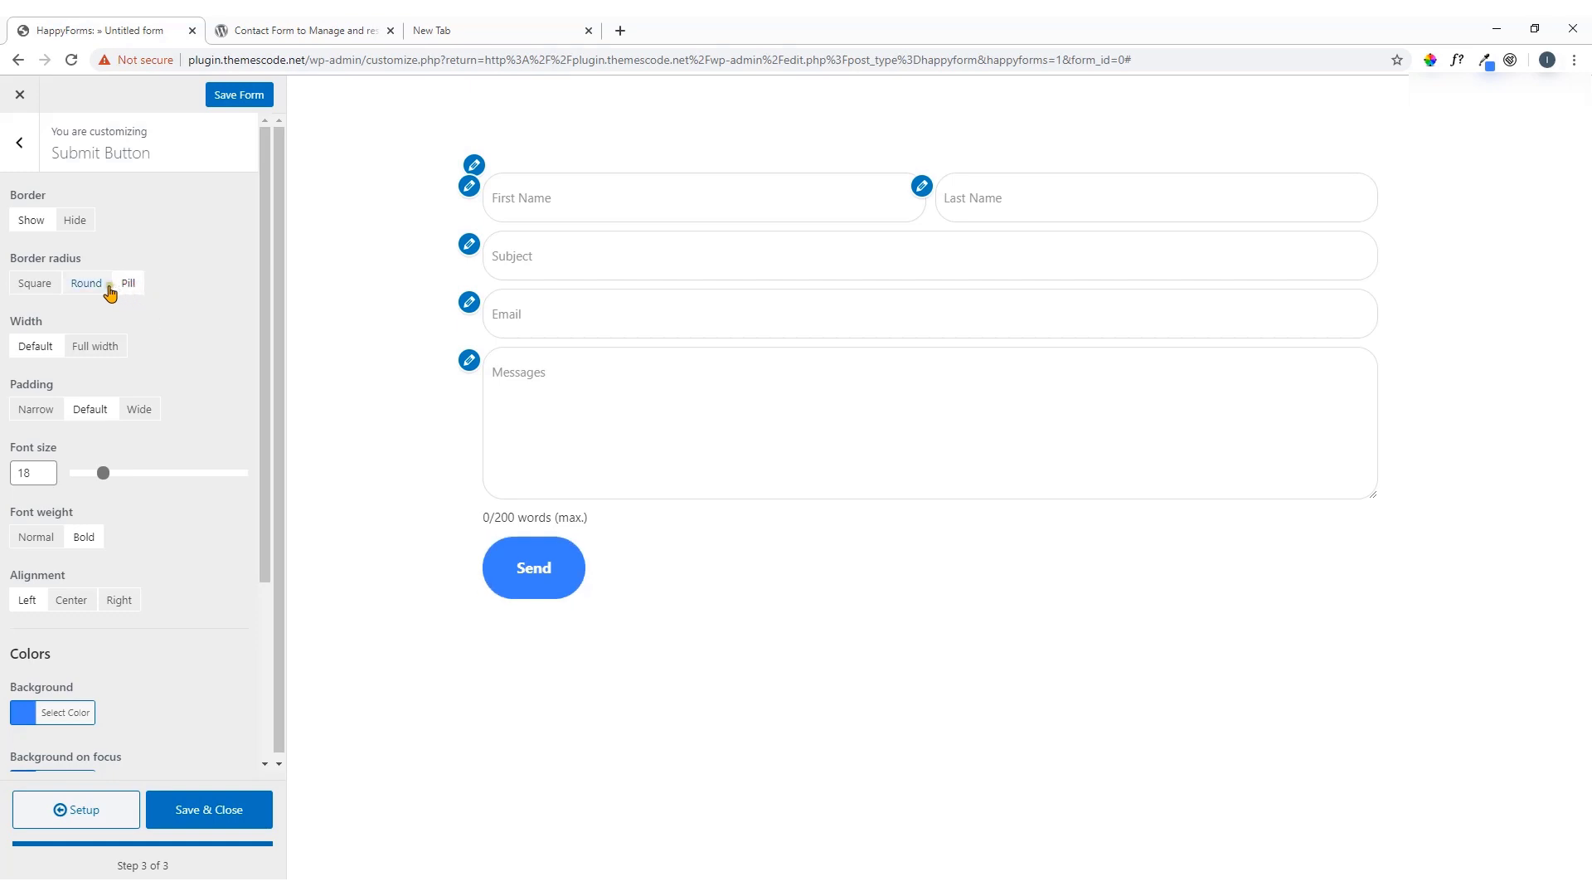
click(96, 349)
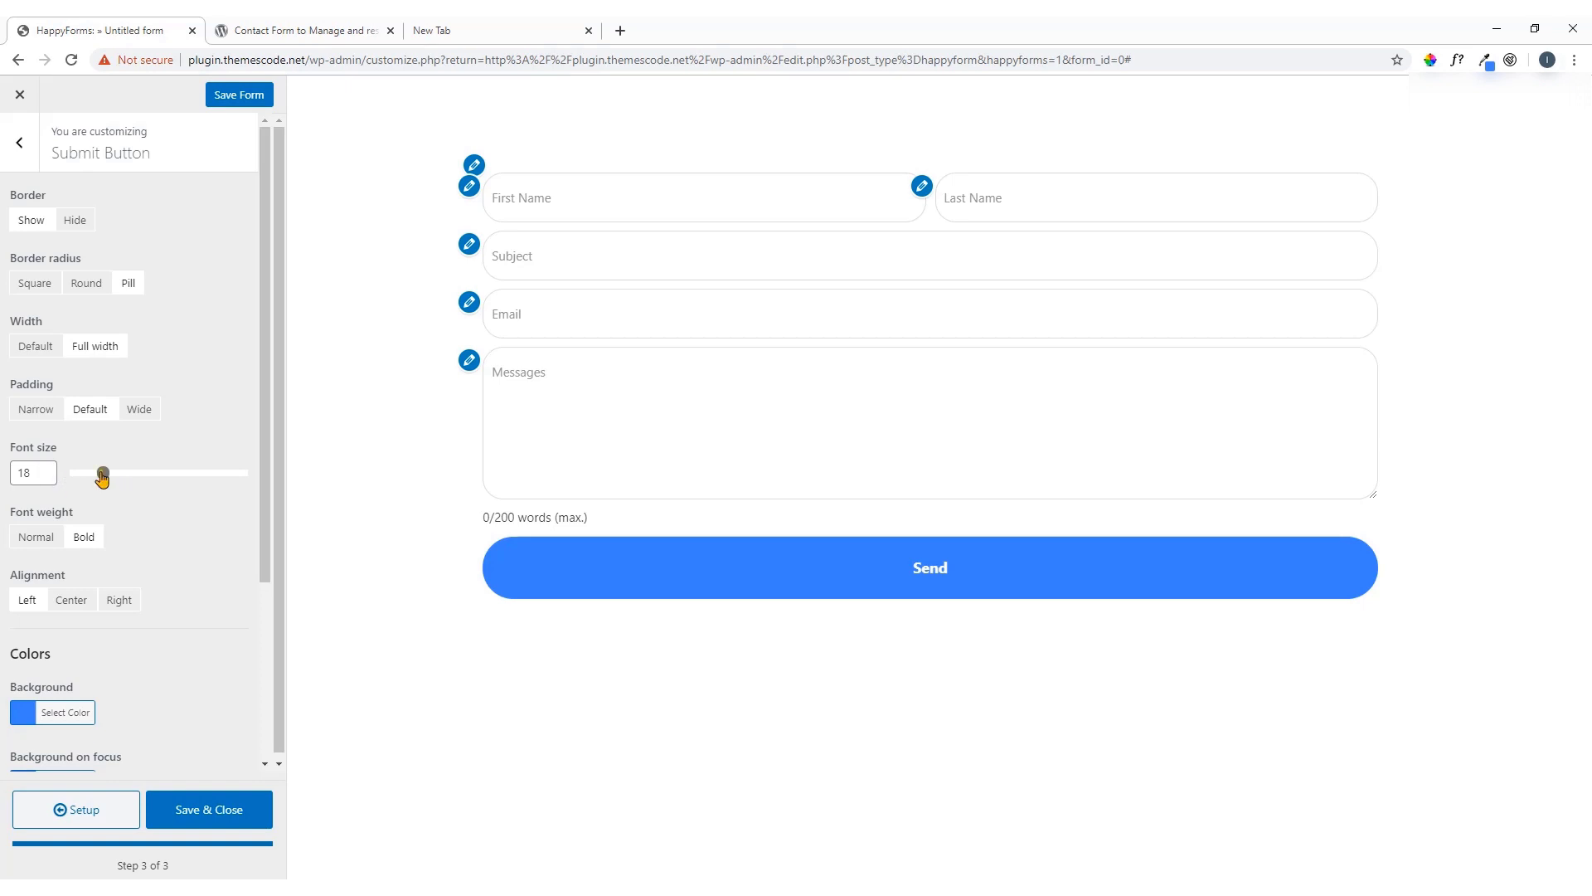
drag(102, 476, 178, 477)
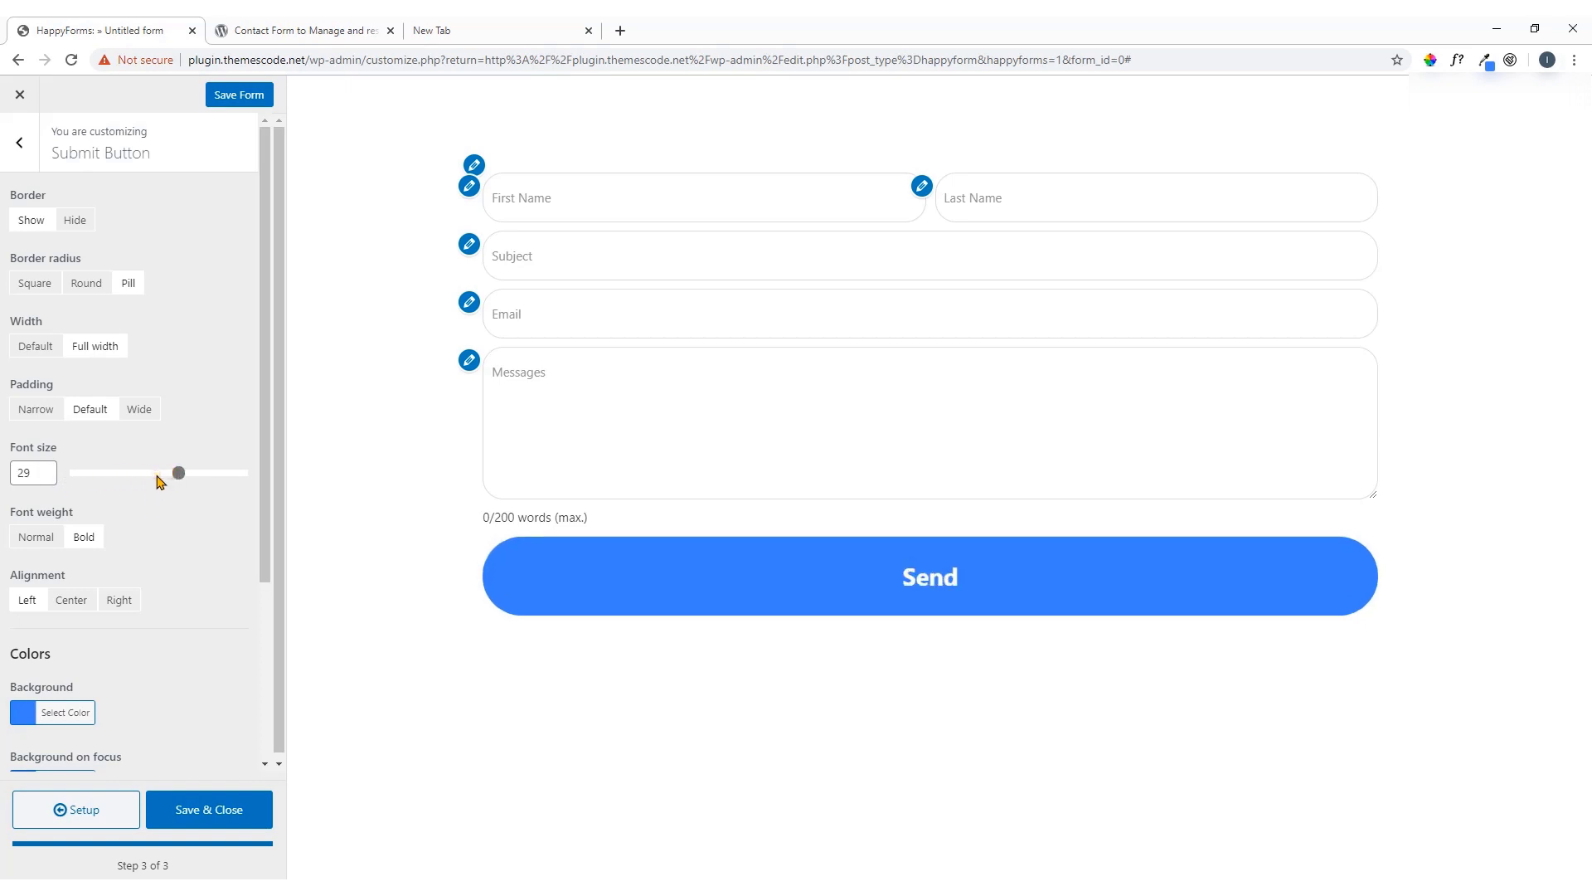
mouse_move(181, 480)
mouse_down()
mouse_move(199, 498)
mouse_move(157, 487)
mouse_up()
scroll(163, 488, down, 3)
scroll(163, 487, down, 1)
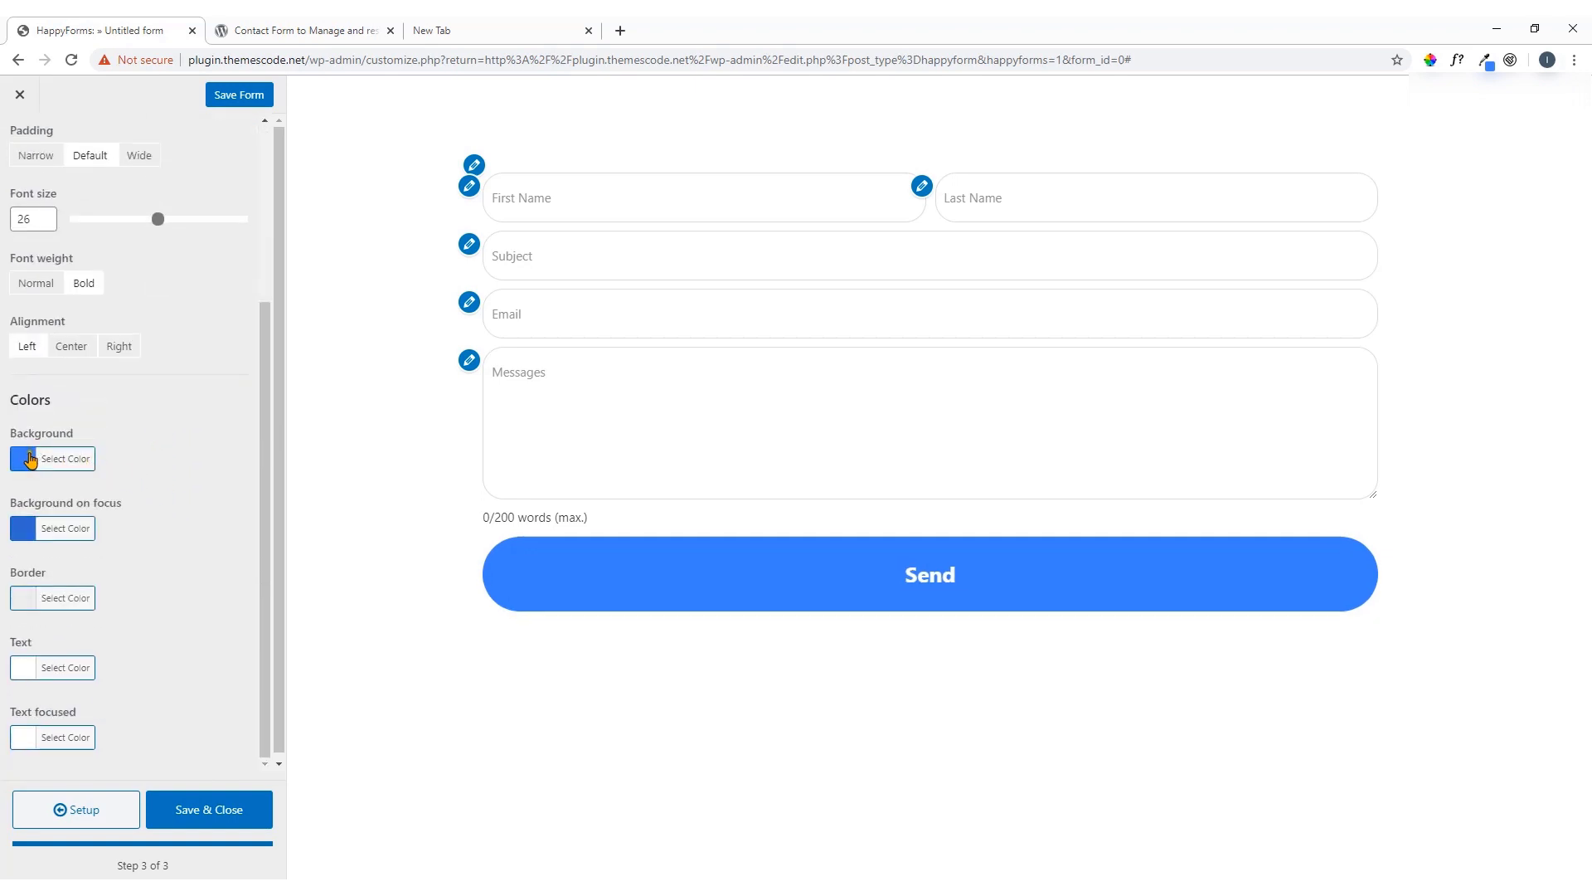
Set the Send button background to an orange shade
click(28, 461)
click(85, 653)
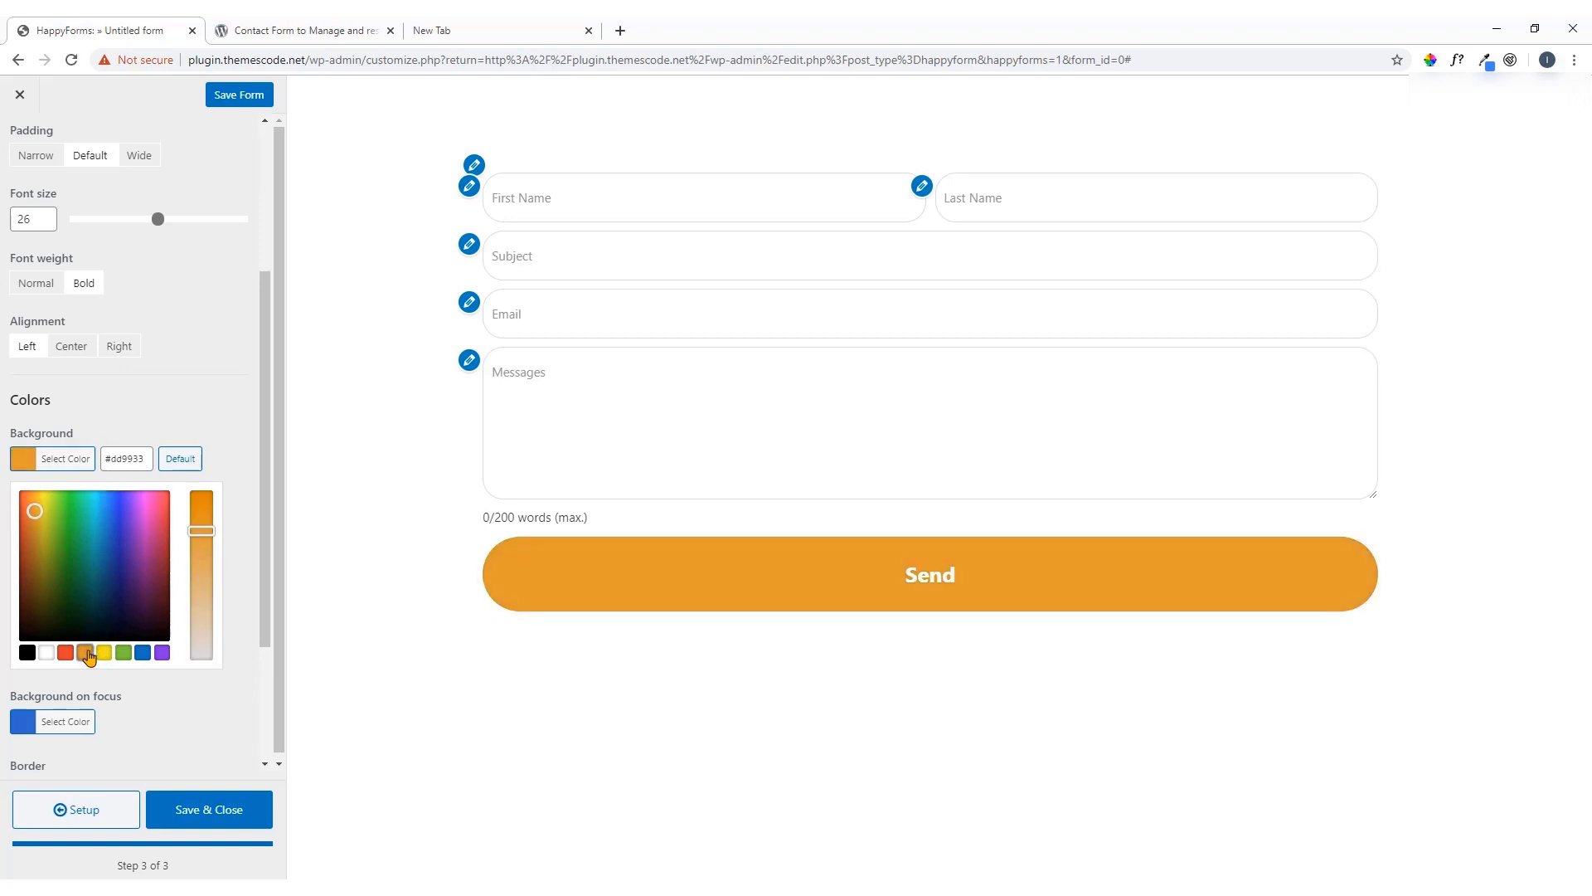
mouse_move(35, 512)
mouse_down()
mouse_move(36, 531)
mouse_move(30, 518)
mouse_up()
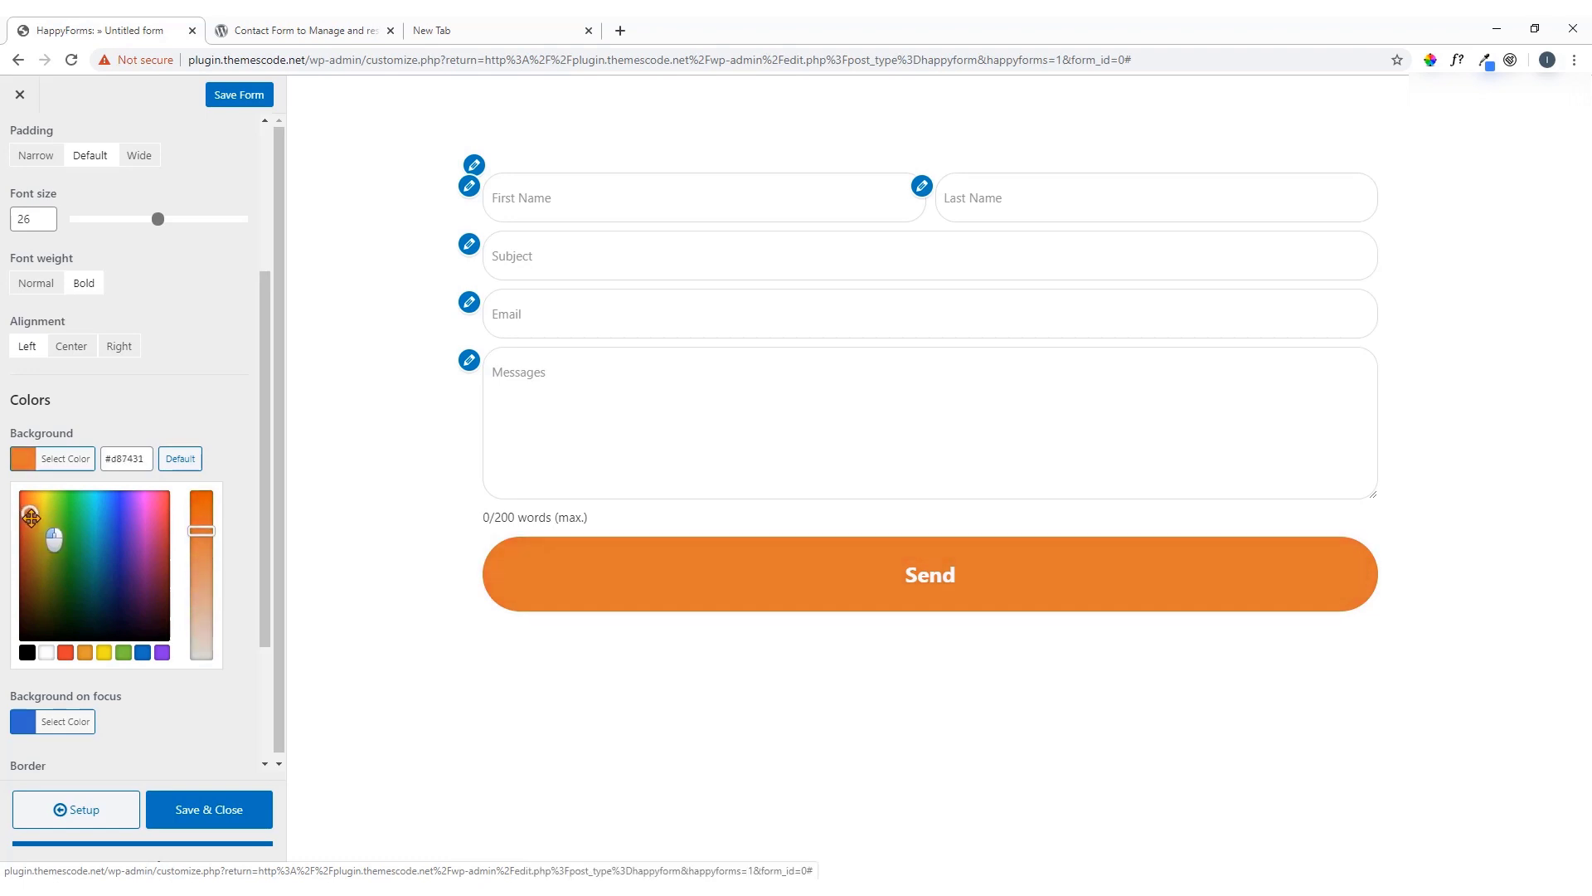
click(25, 459)
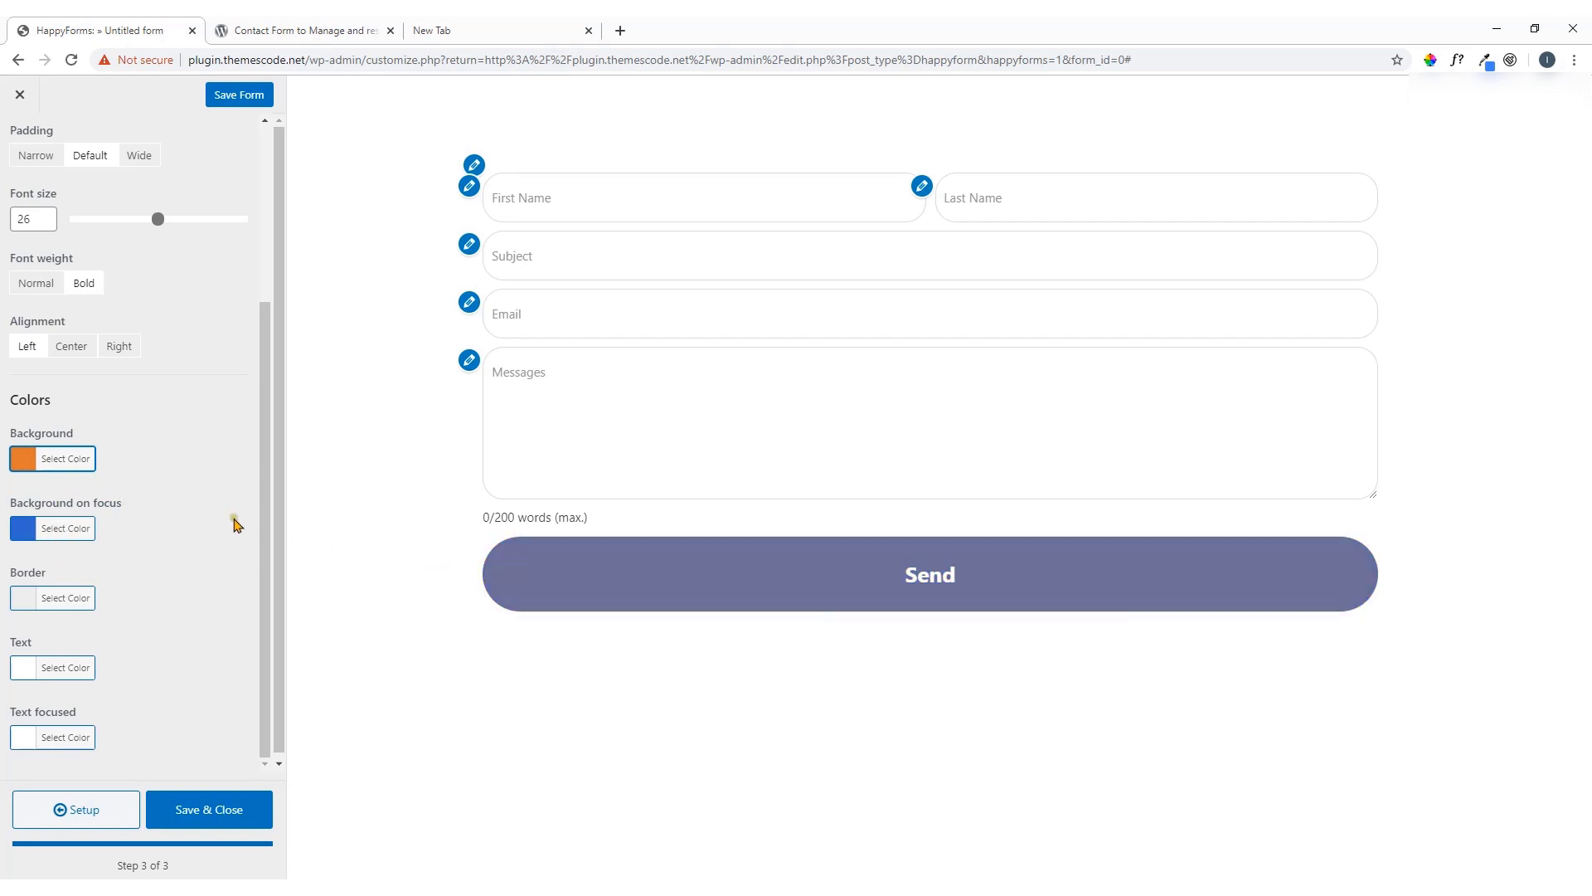
Set the button's focus background to red #dd3333, then save and close the form
click(48, 531)
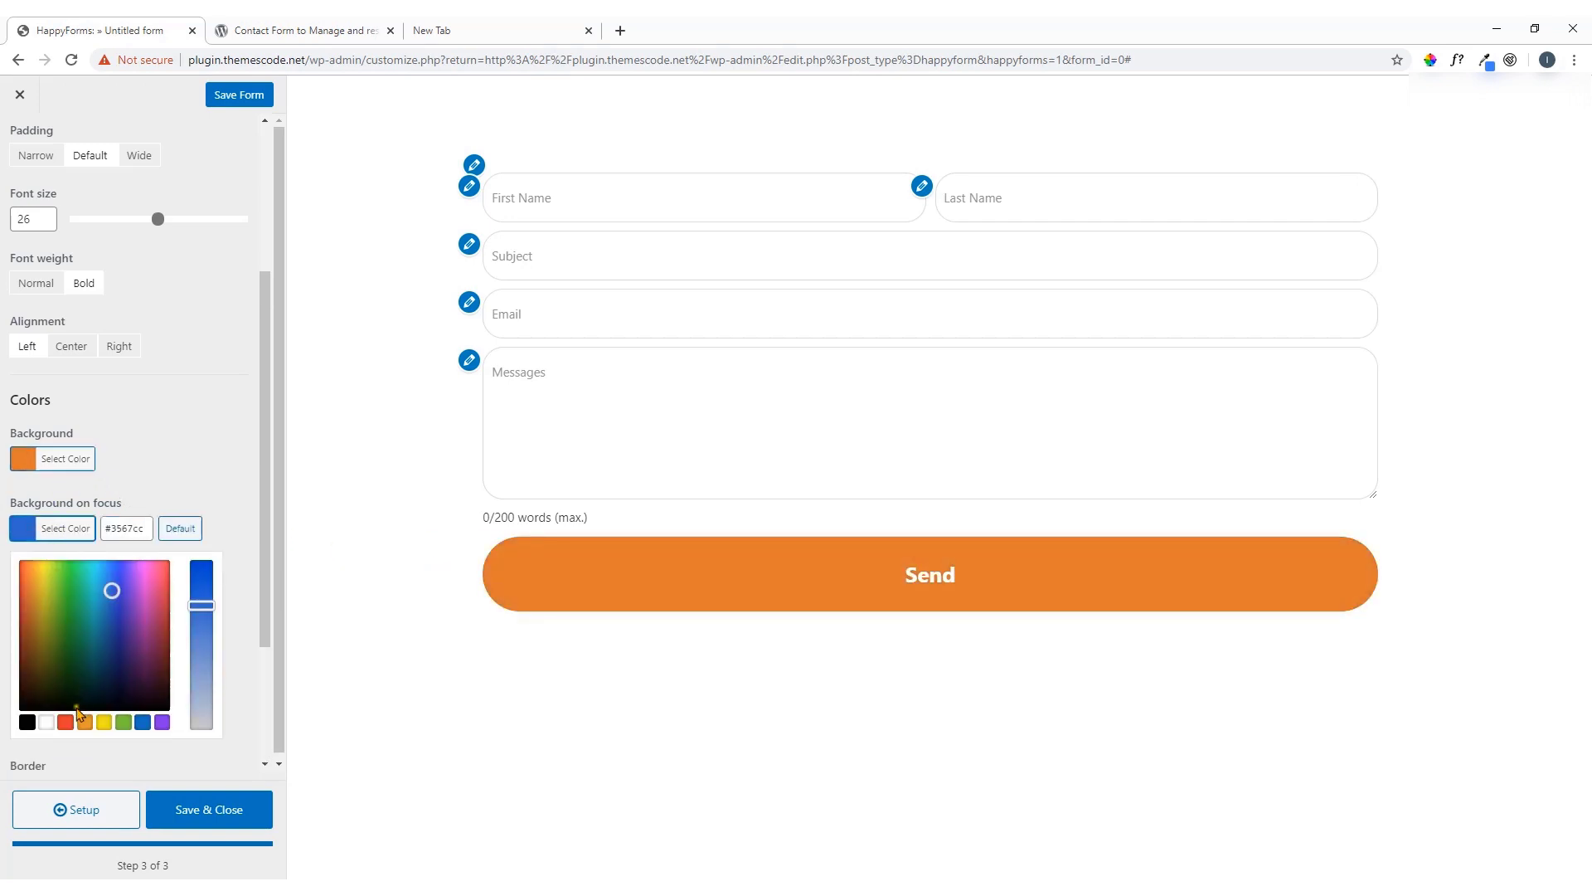
click(66, 722)
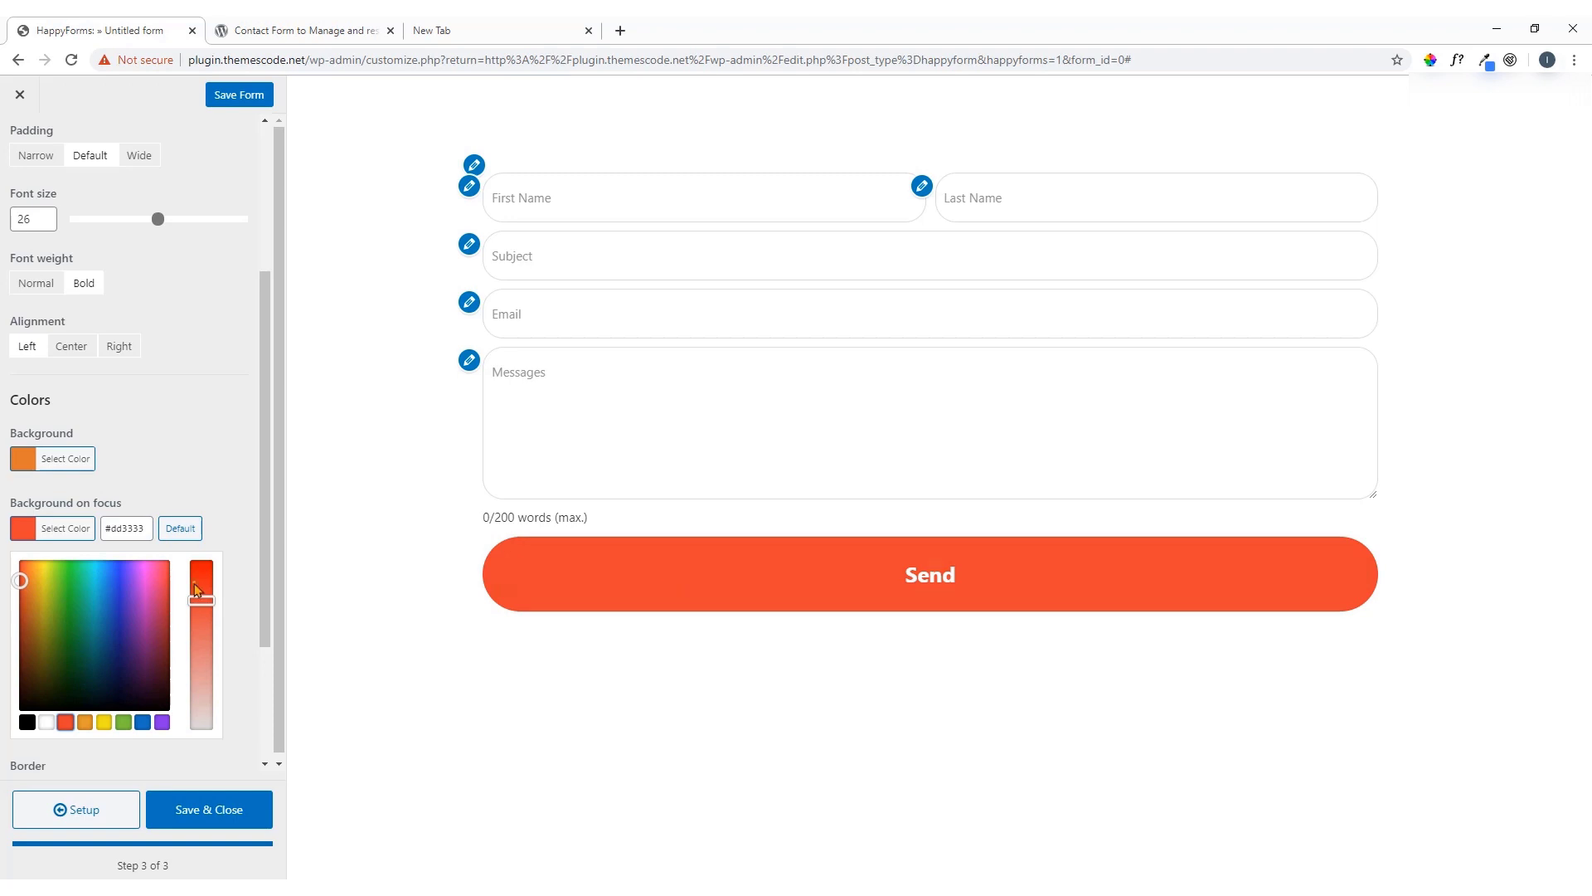
click(27, 537)
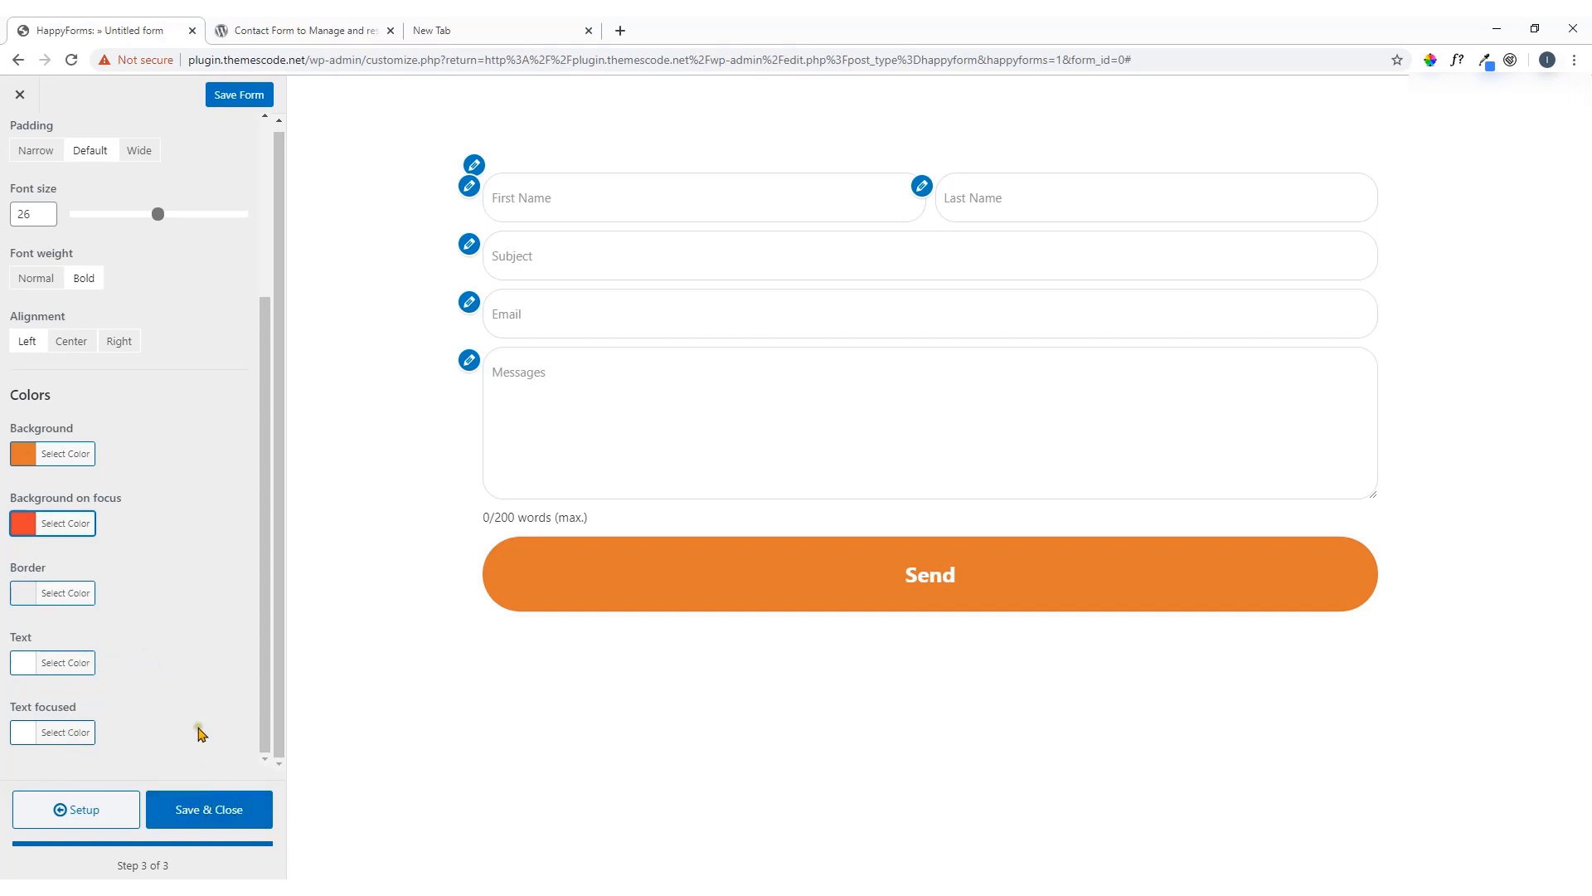
click(214, 812)
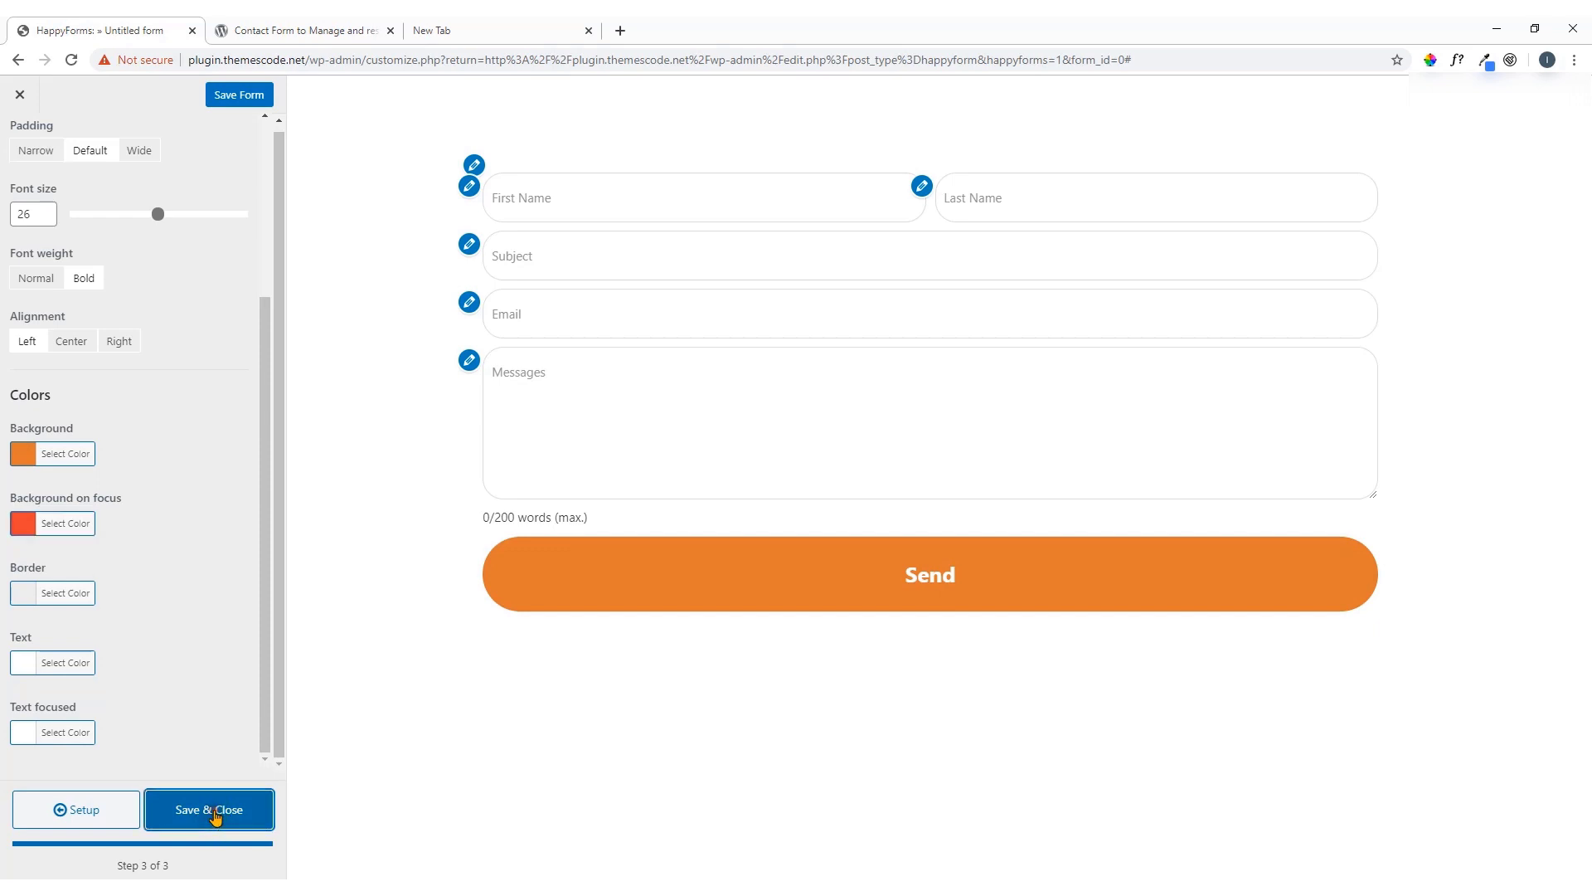
Confirm leaving the editor and reopen Imran Form for editing from the Forms list
click(870, 149)
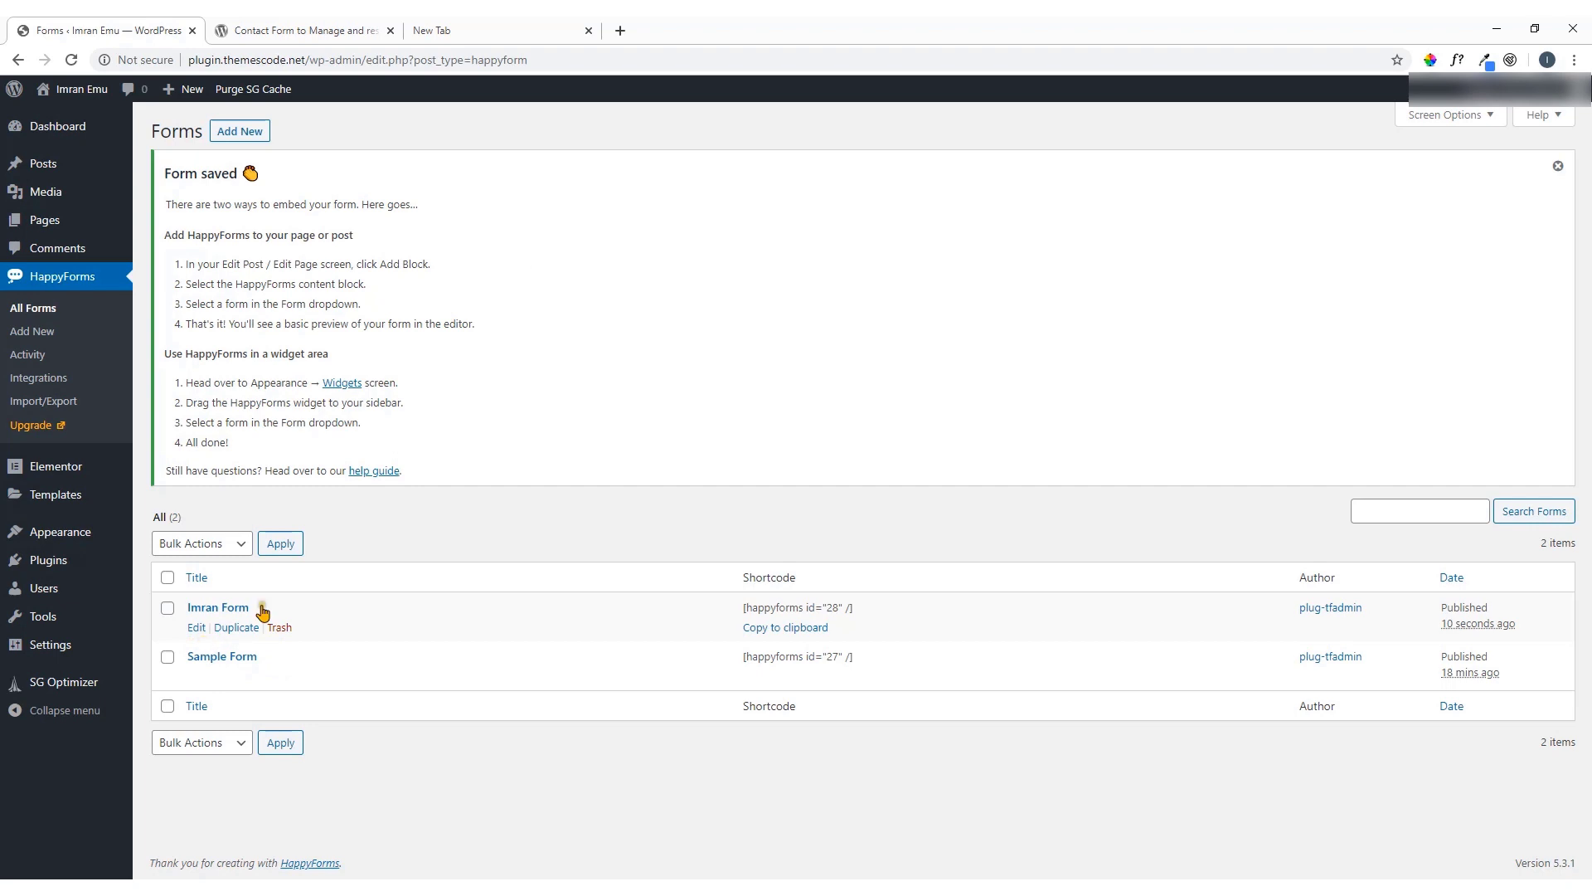
mouse_move(237, 635)
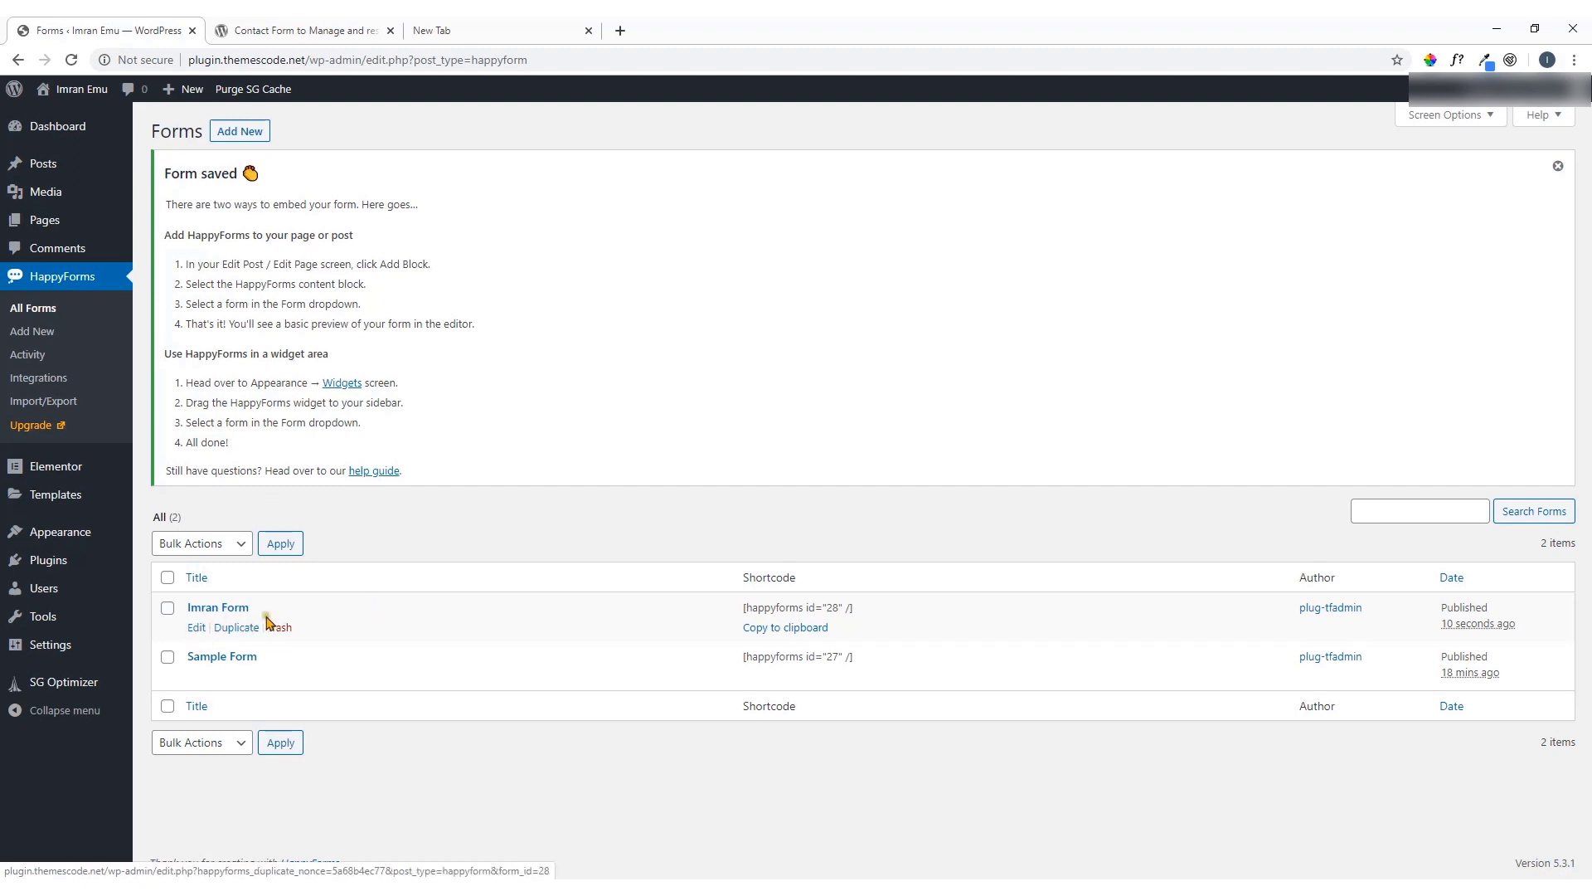
click(198, 630)
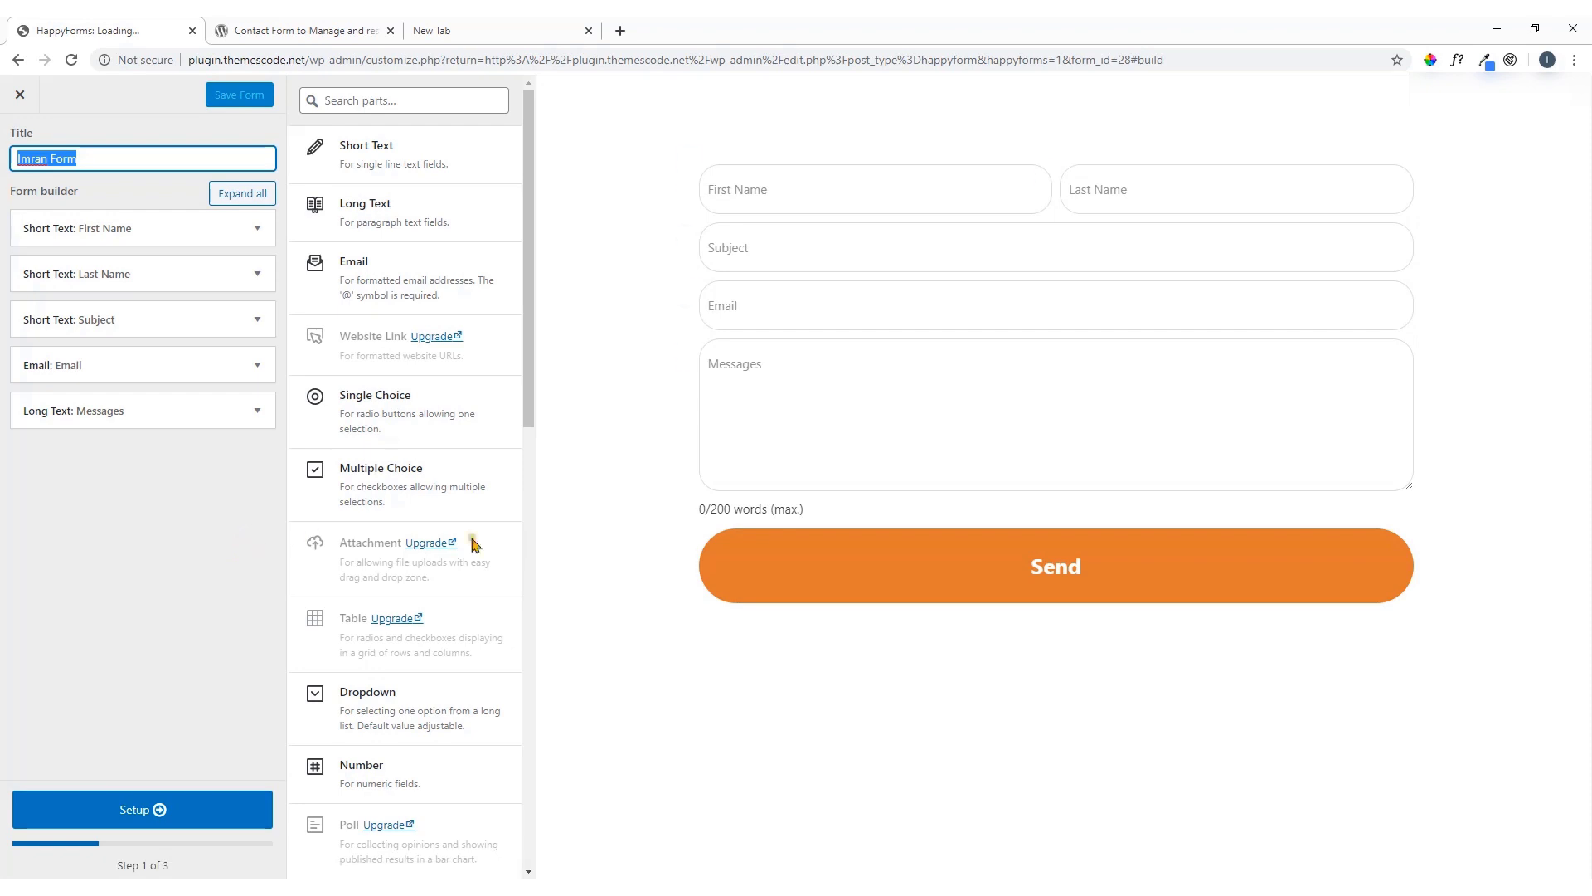
Move through the form's Setup, Style and Build steps, ending back on Build
click(152, 819)
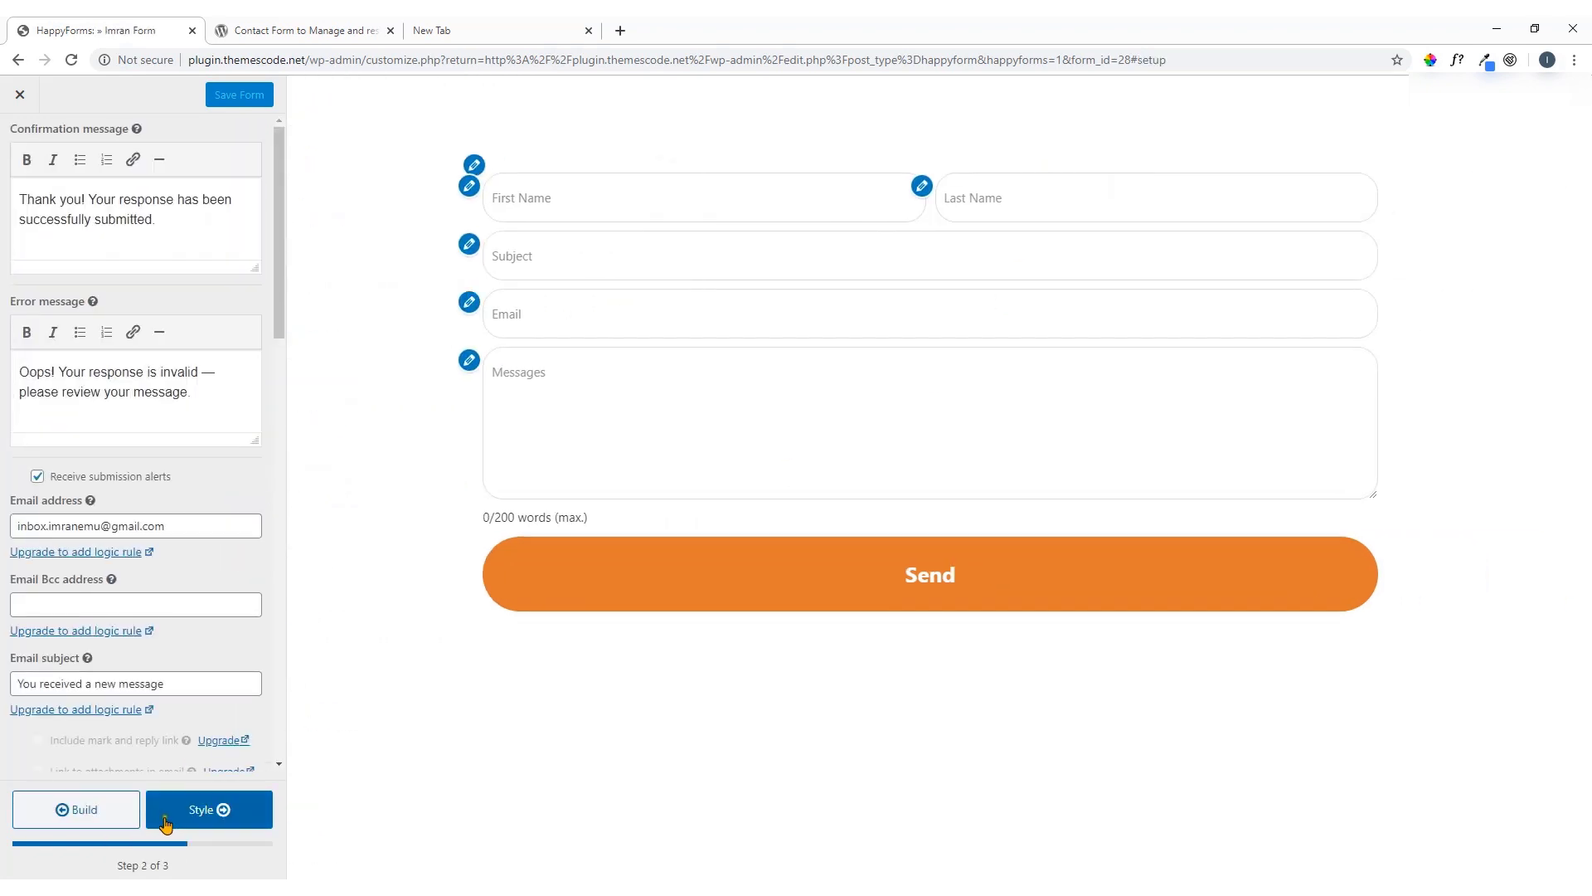
click(222, 817)
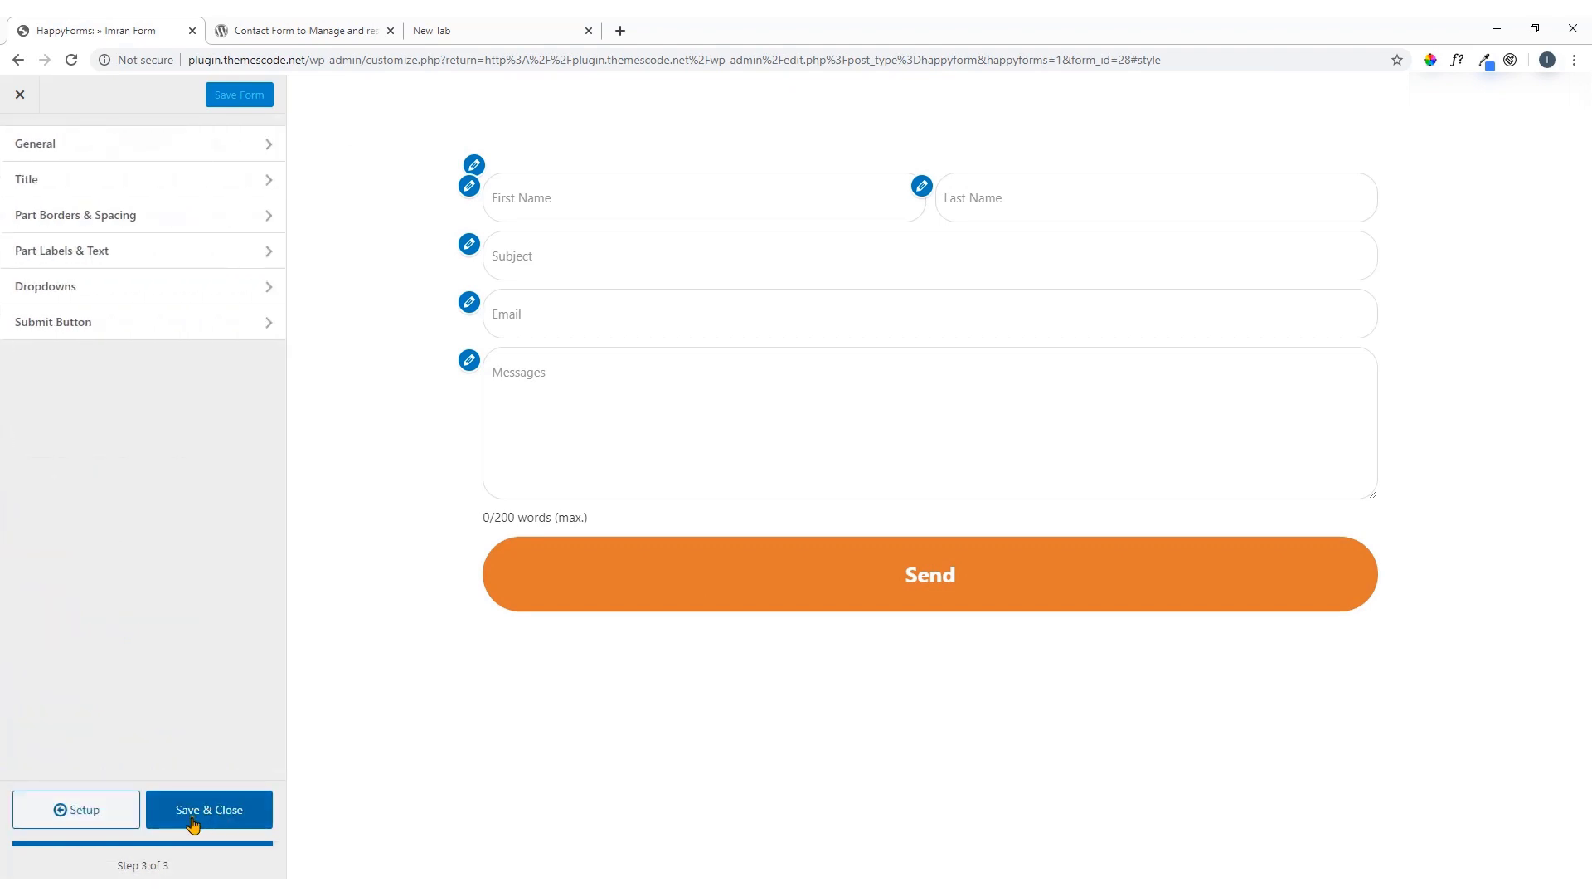
click(90, 815)
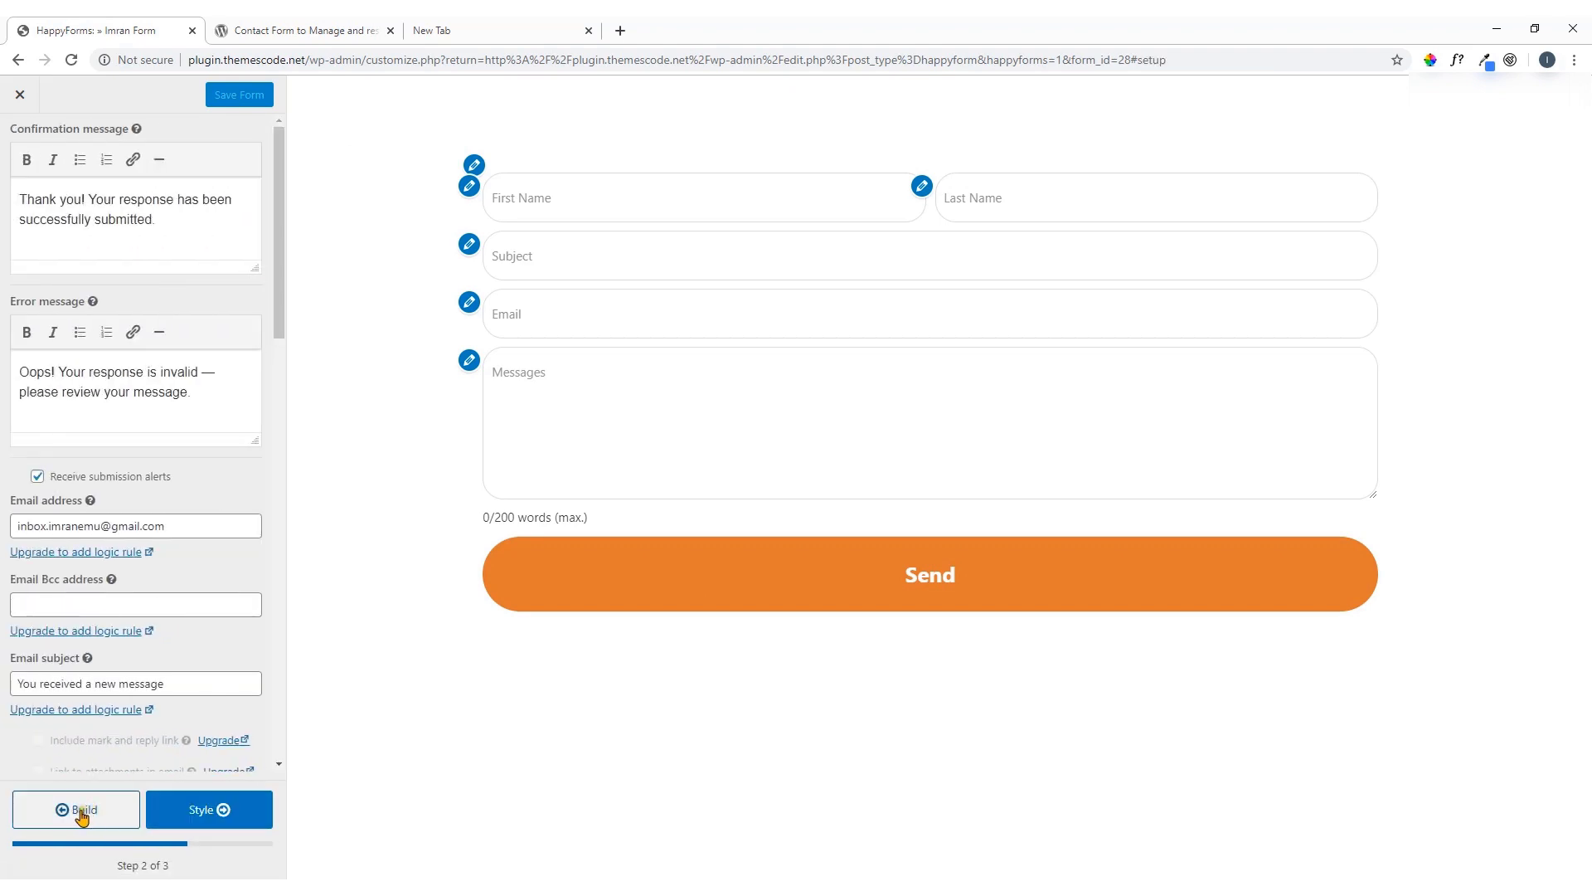
click(81, 816)
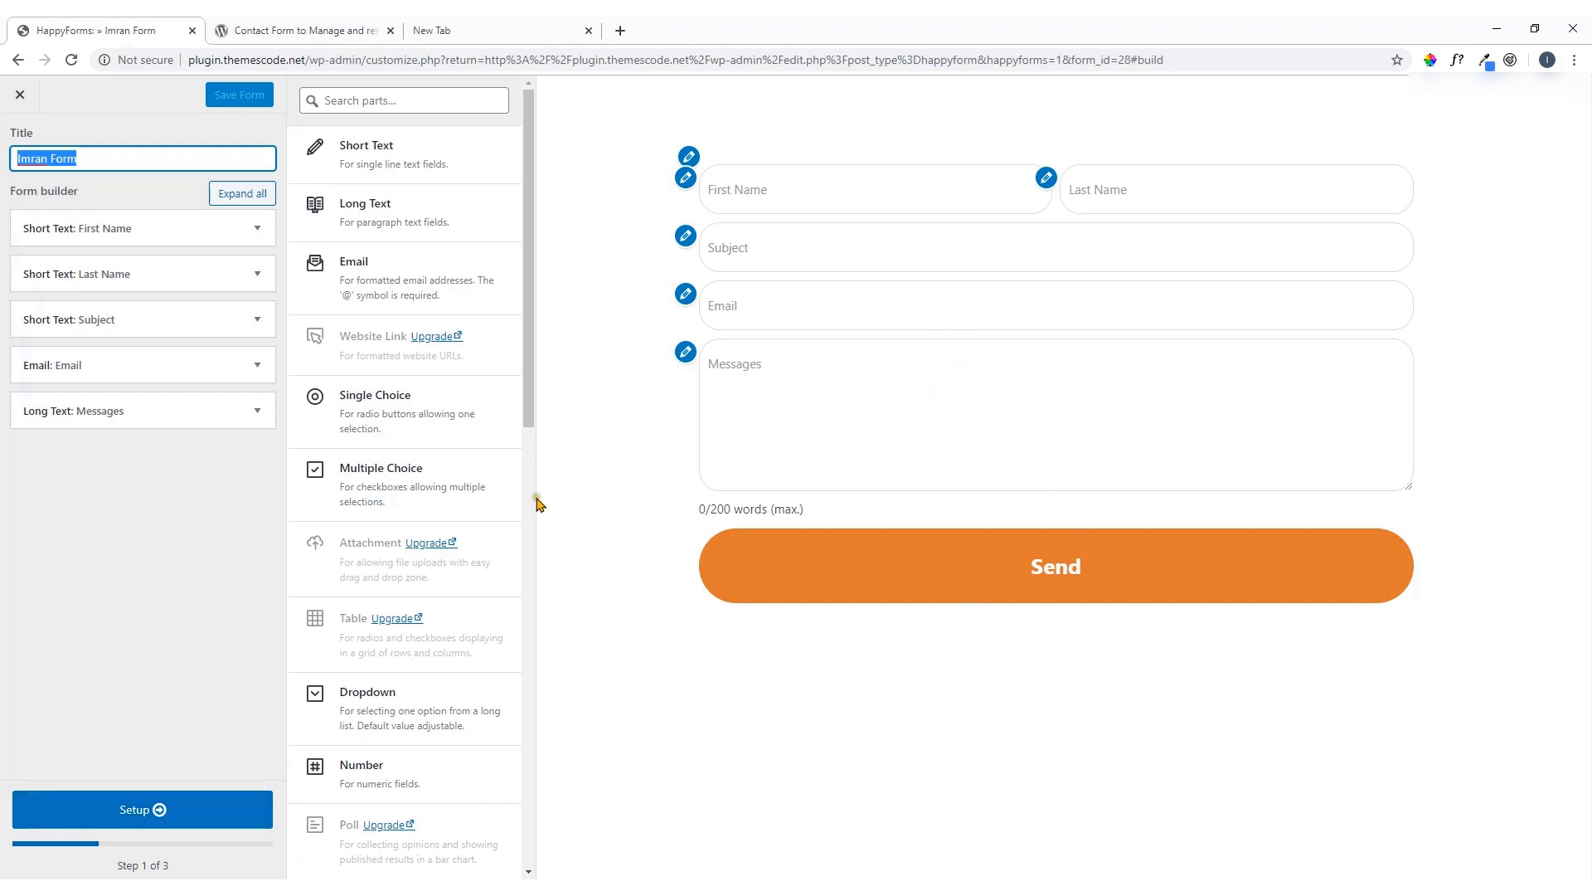
Add a trial Multiple Choice field, delete it, and save Imran Form
click(405, 500)
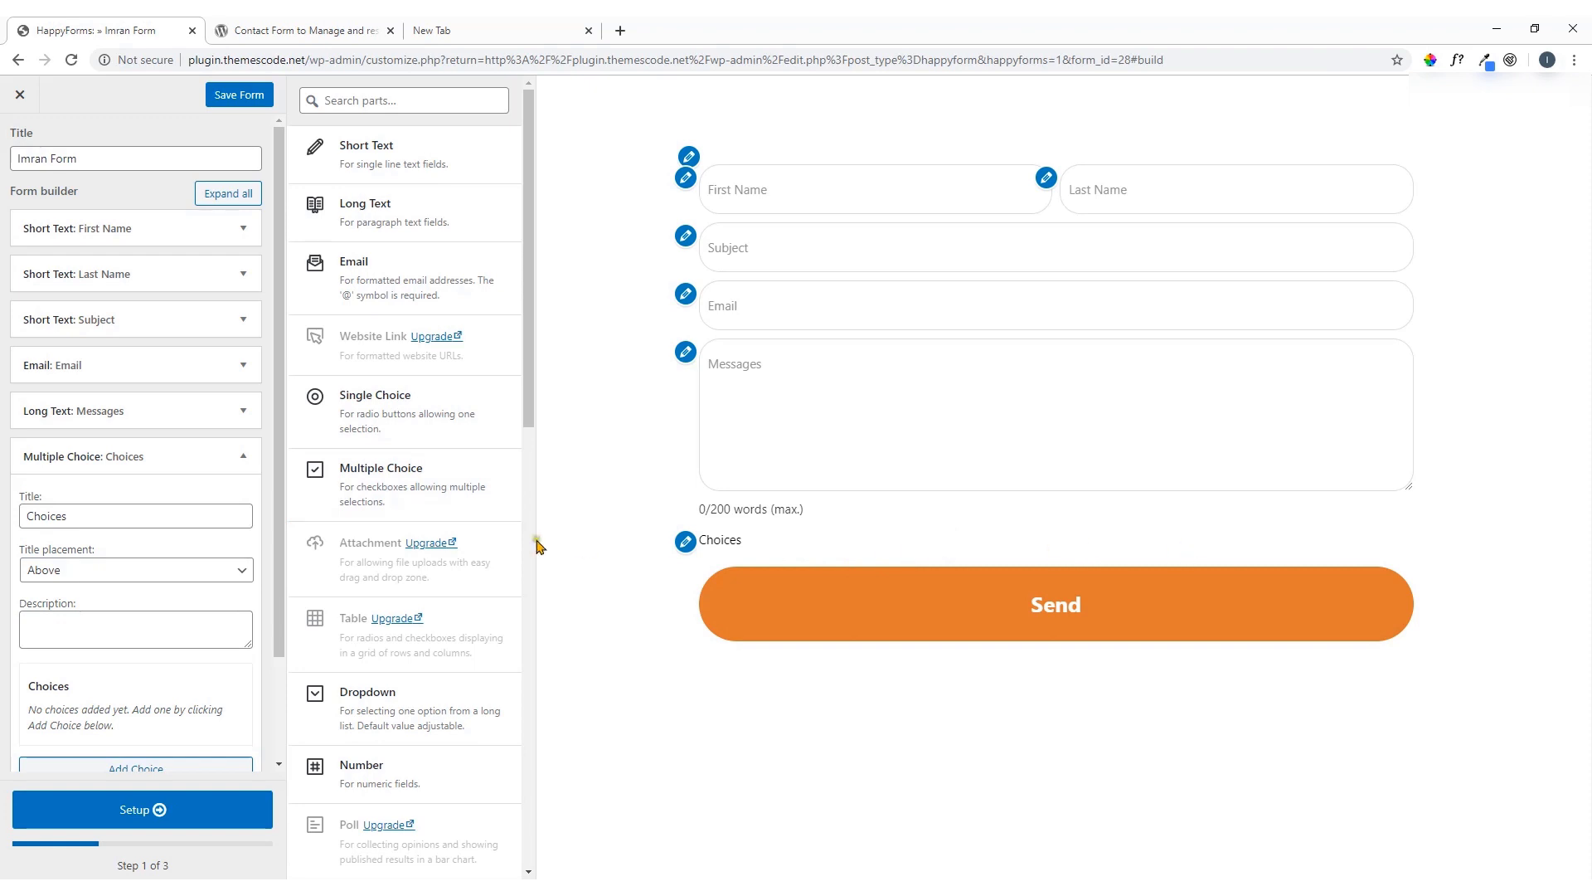
click(686, 544)
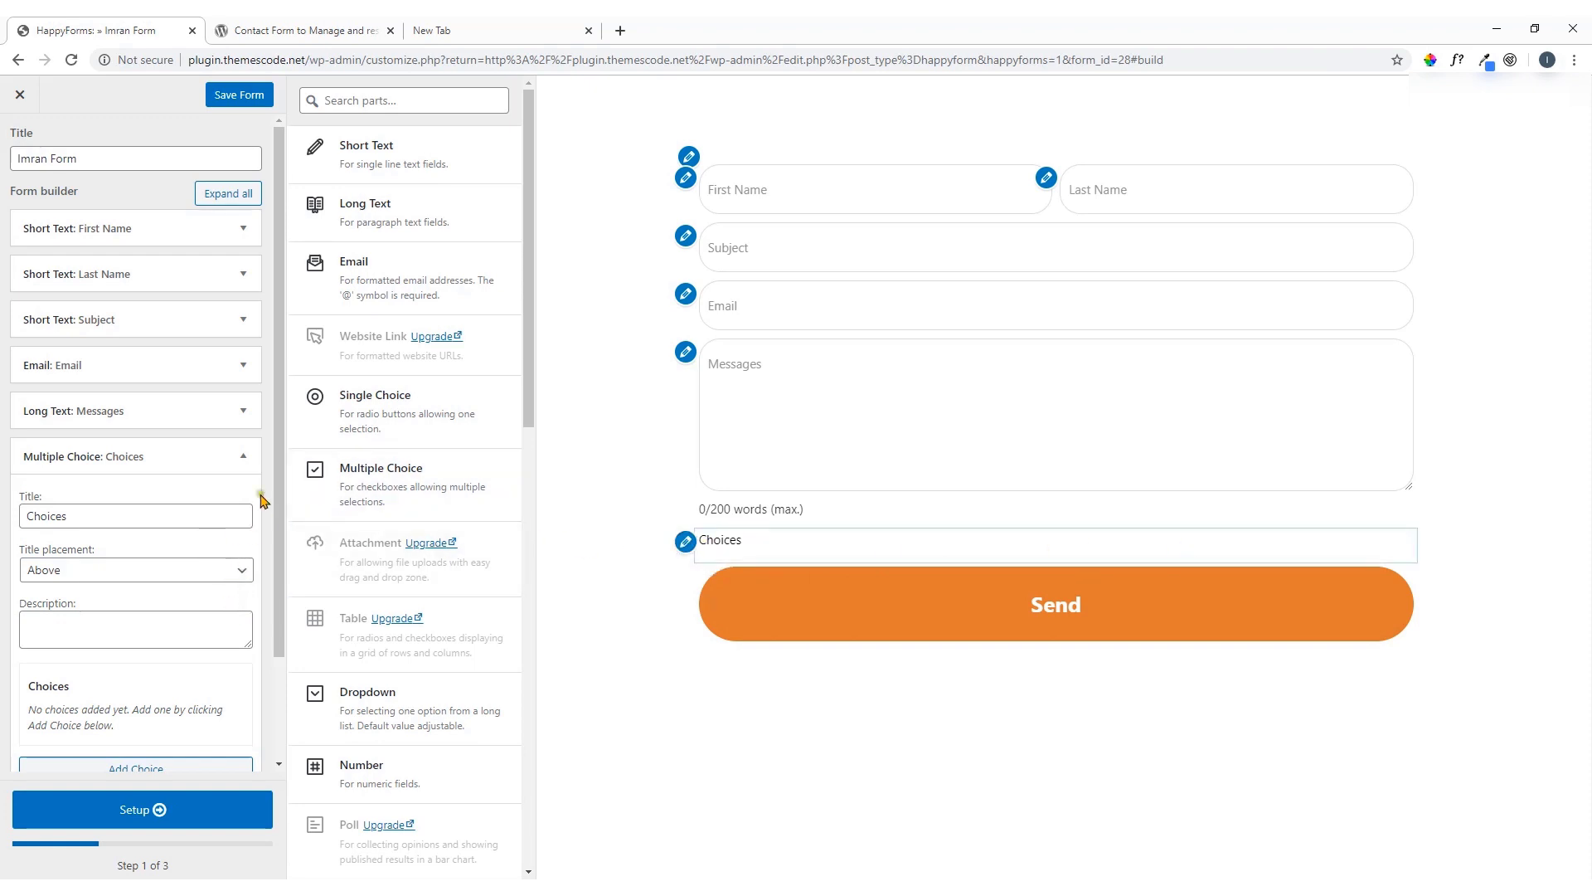
click(246, 463)
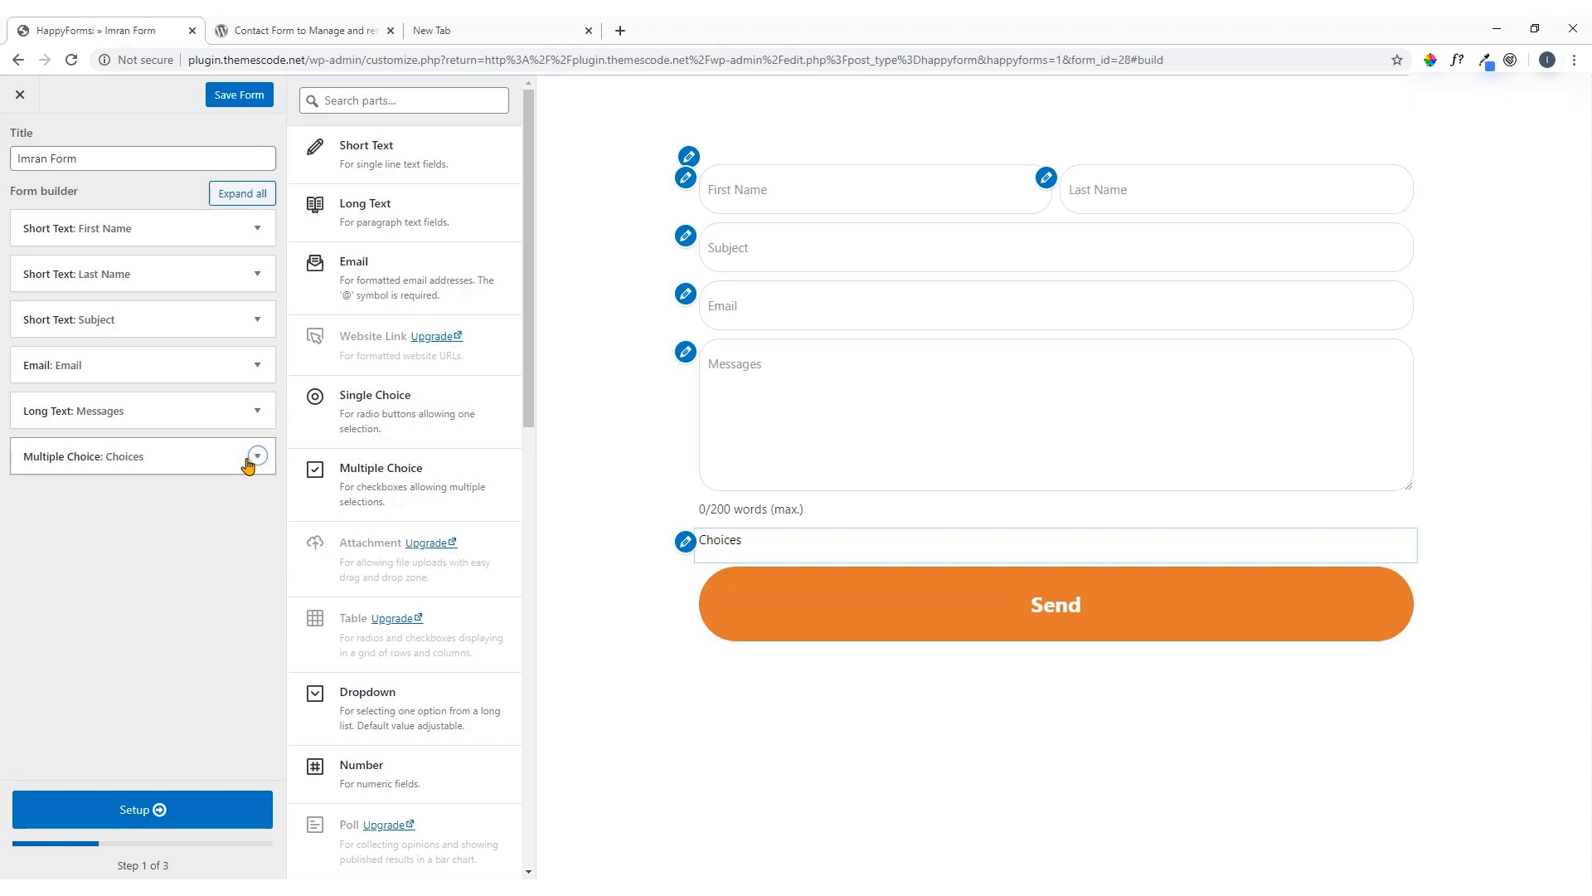
click(257, 456)
scroll(218, 548, down, 2)
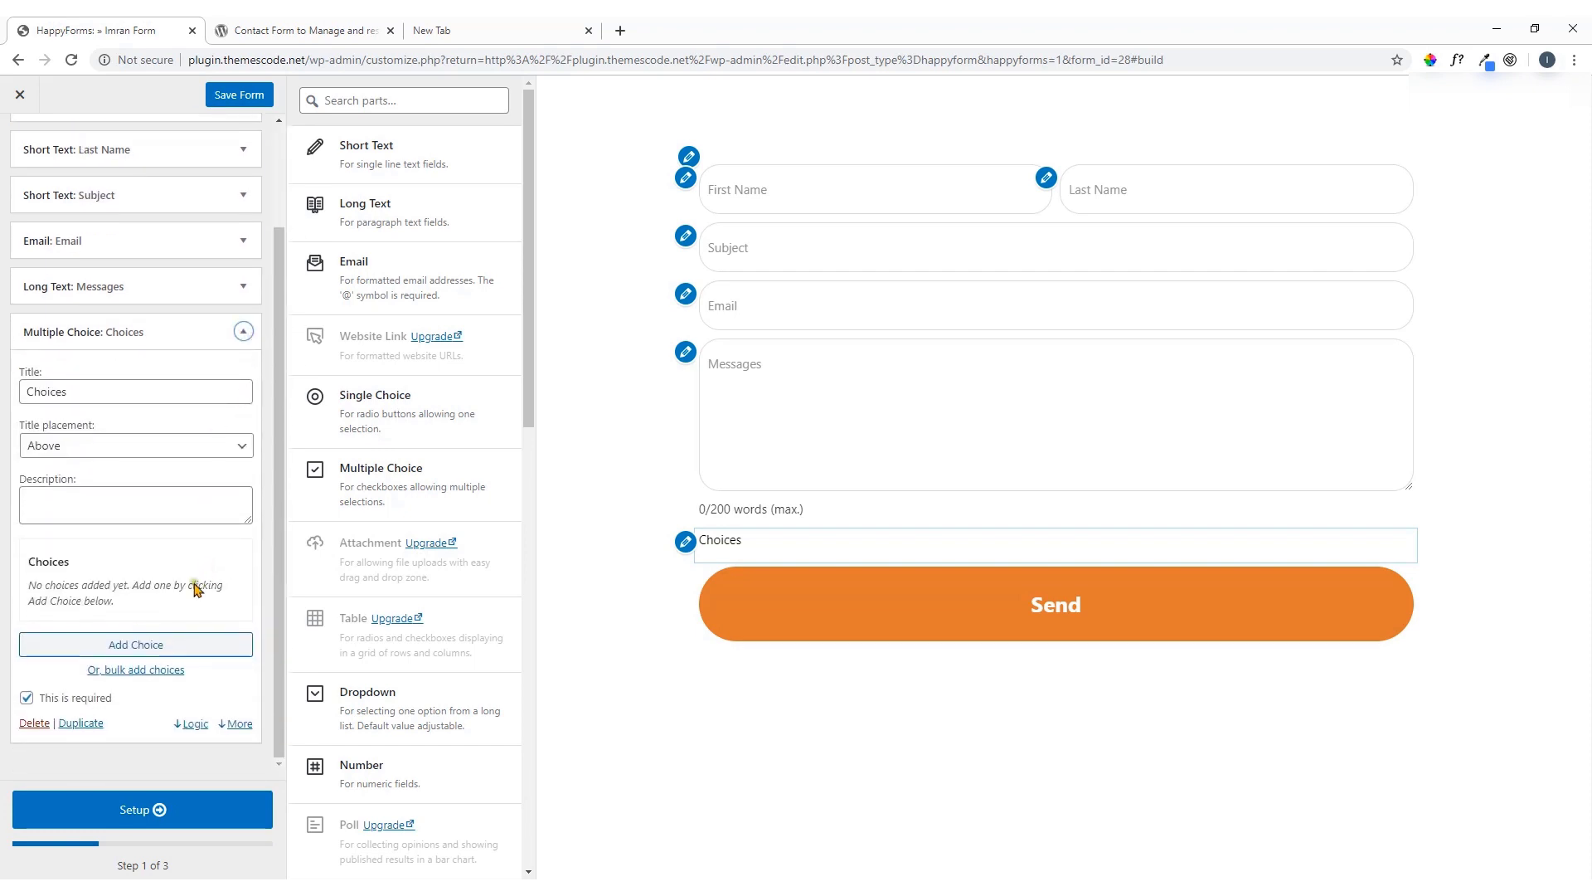
click(34, 723)
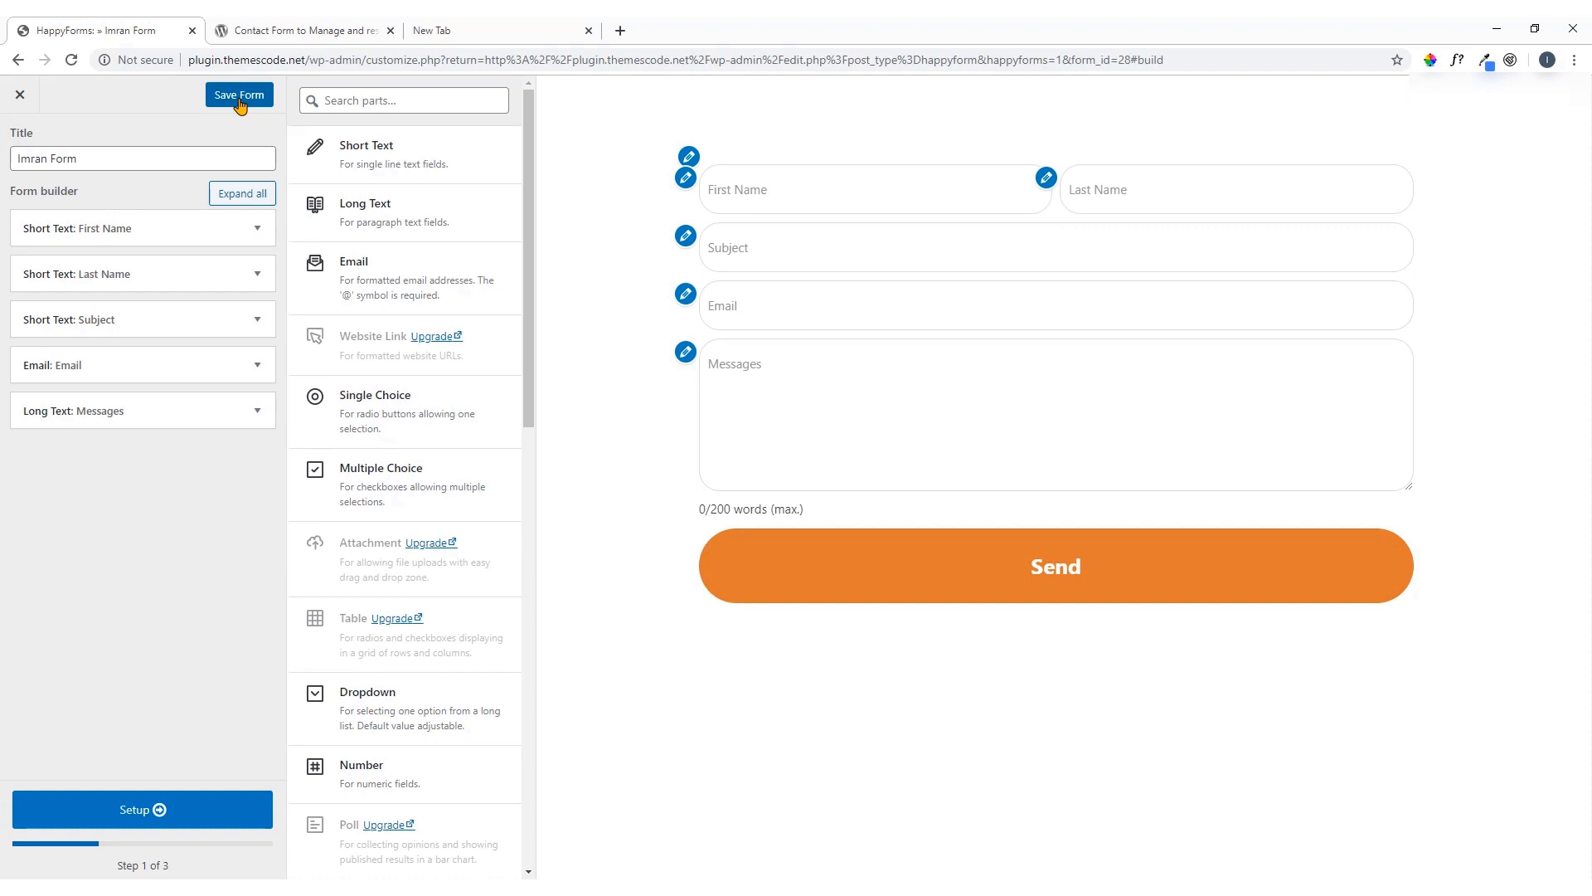
click(250, 102)
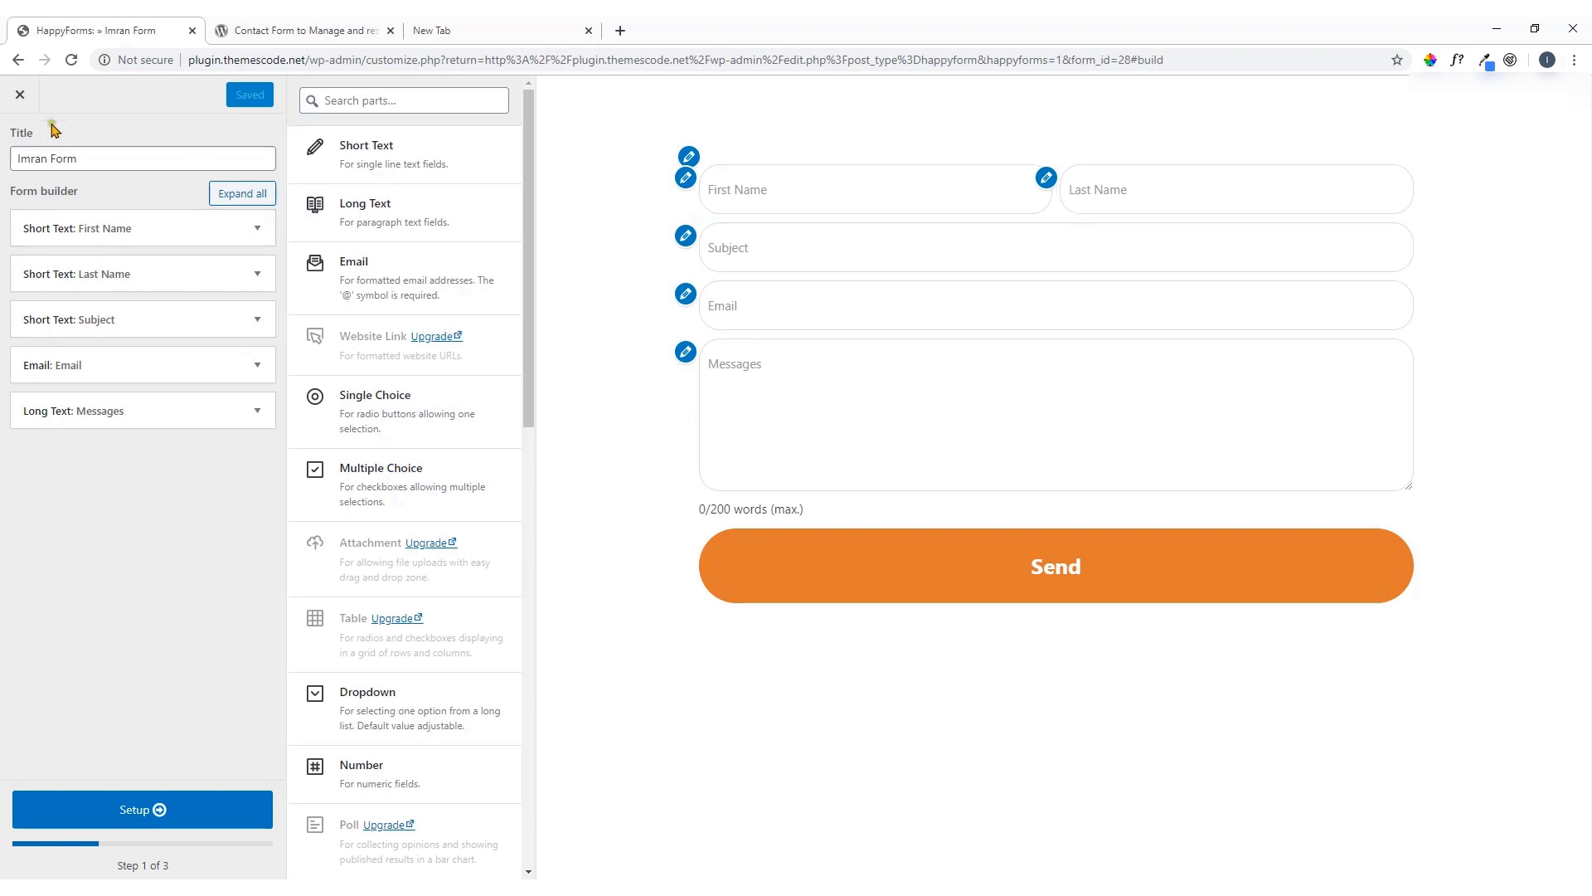
Leave the form editor and open the site's pages screen in a new browser tab
click(20, 97)
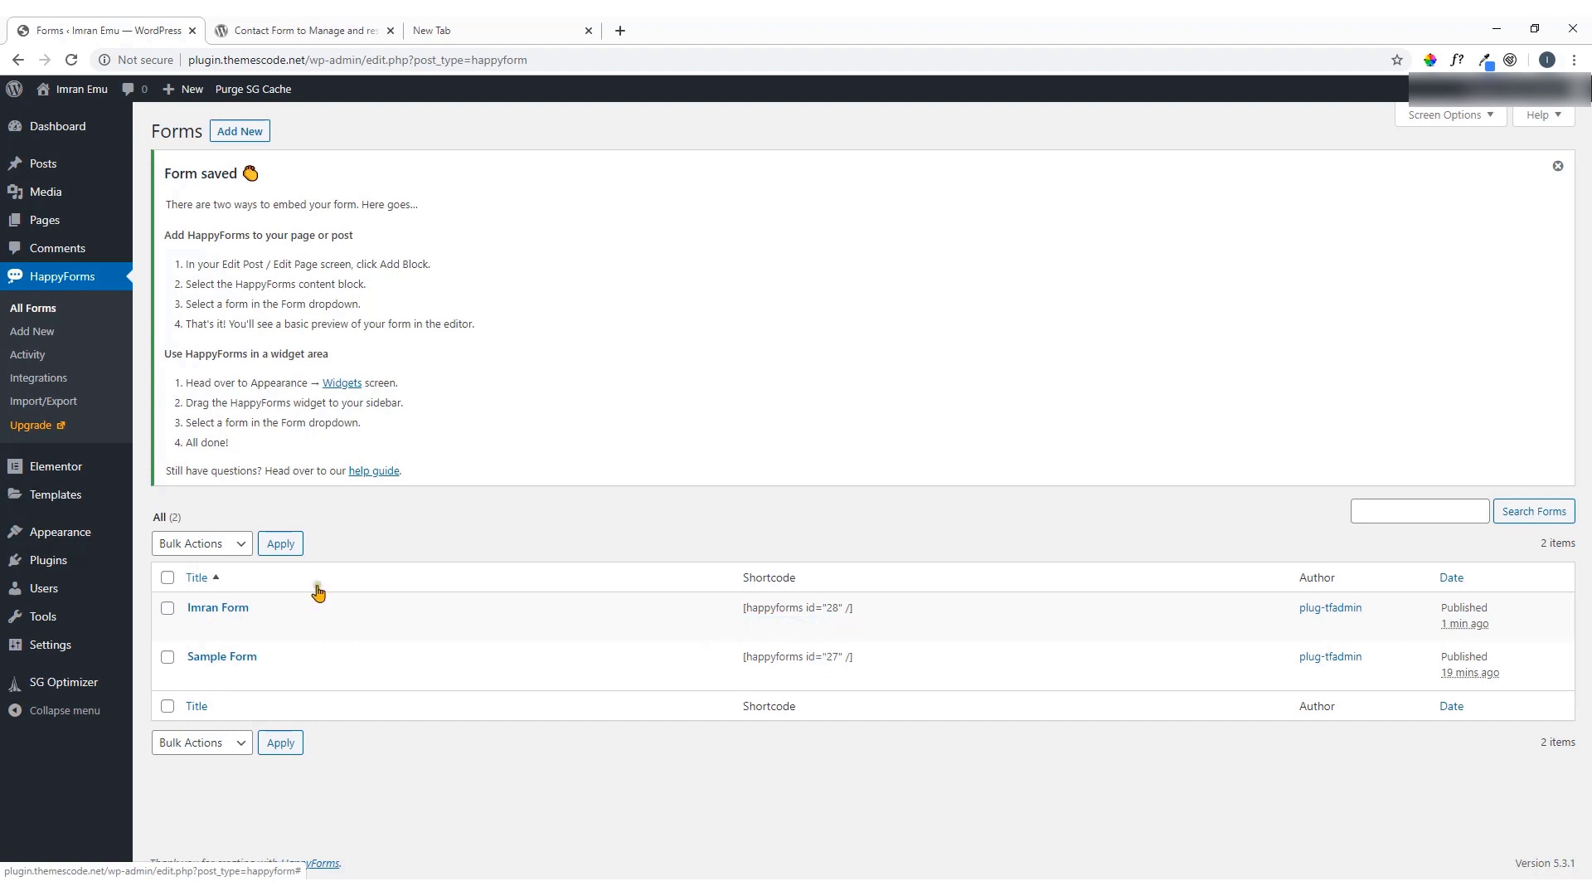
mouse_move(66, 221)
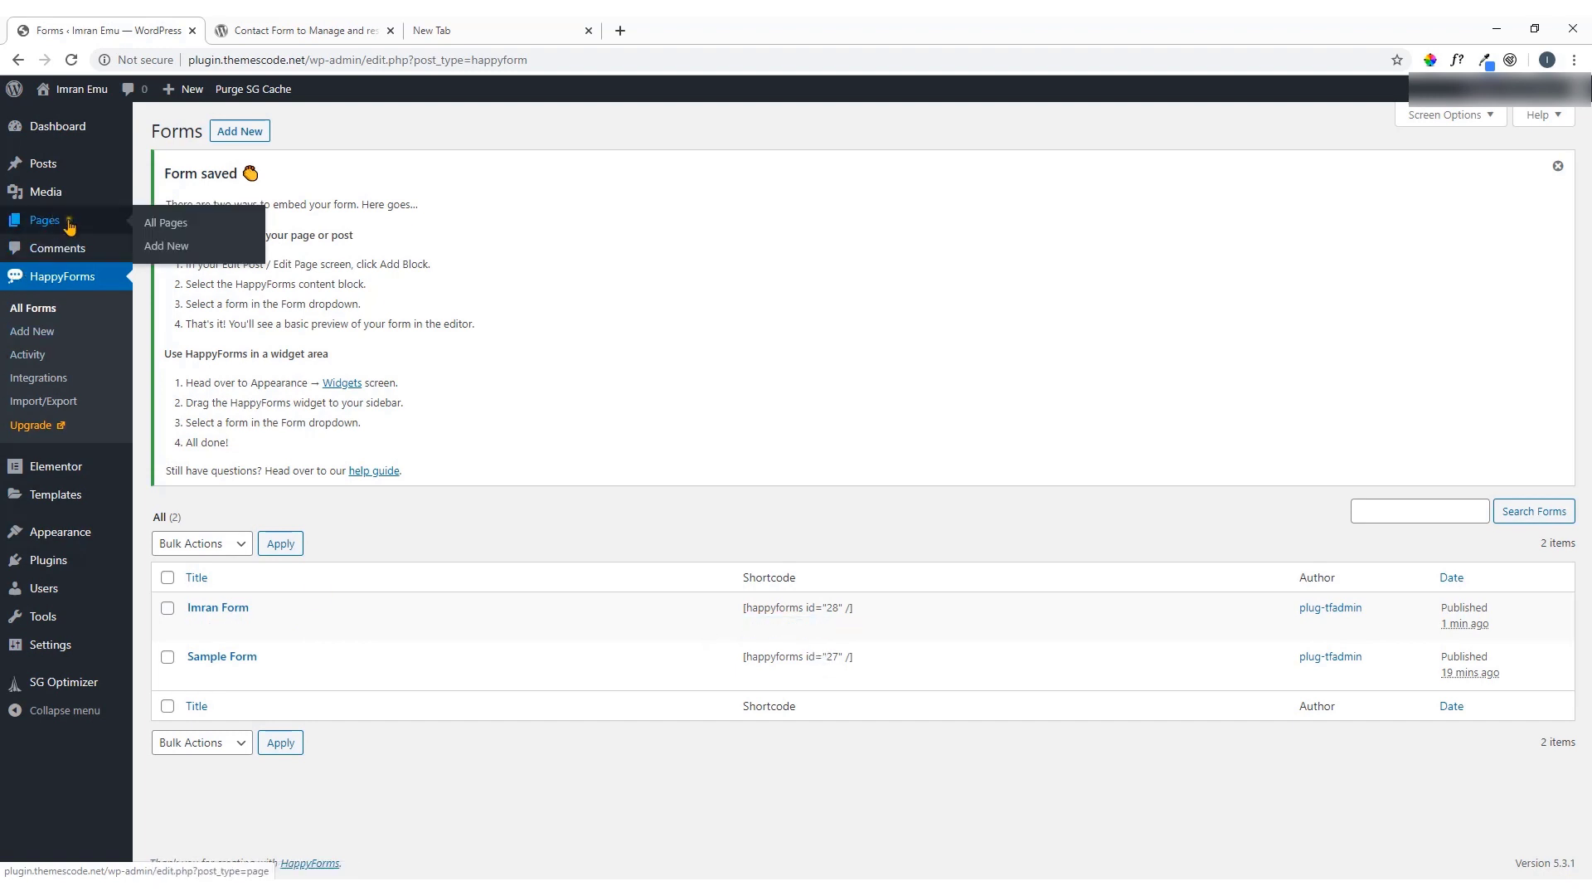
right_click(180, 245)
click(196, 233)
click(367, 27)
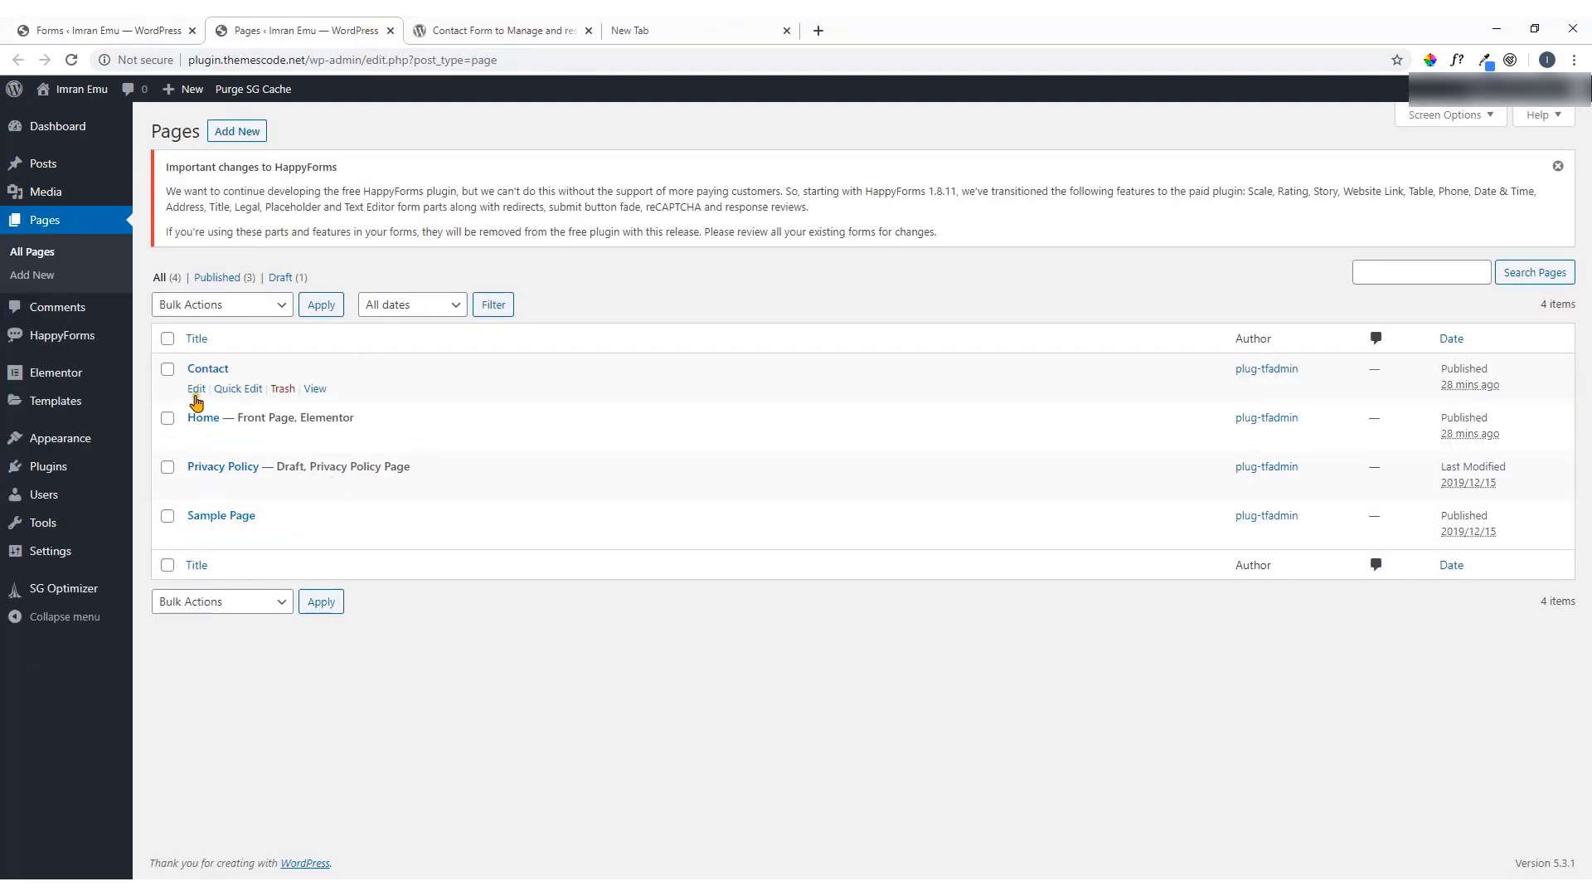
Open the live Contact page in its own tab, then return to the Pages list
right_click(315, 389)
click(340, 401)
click(533, 27)
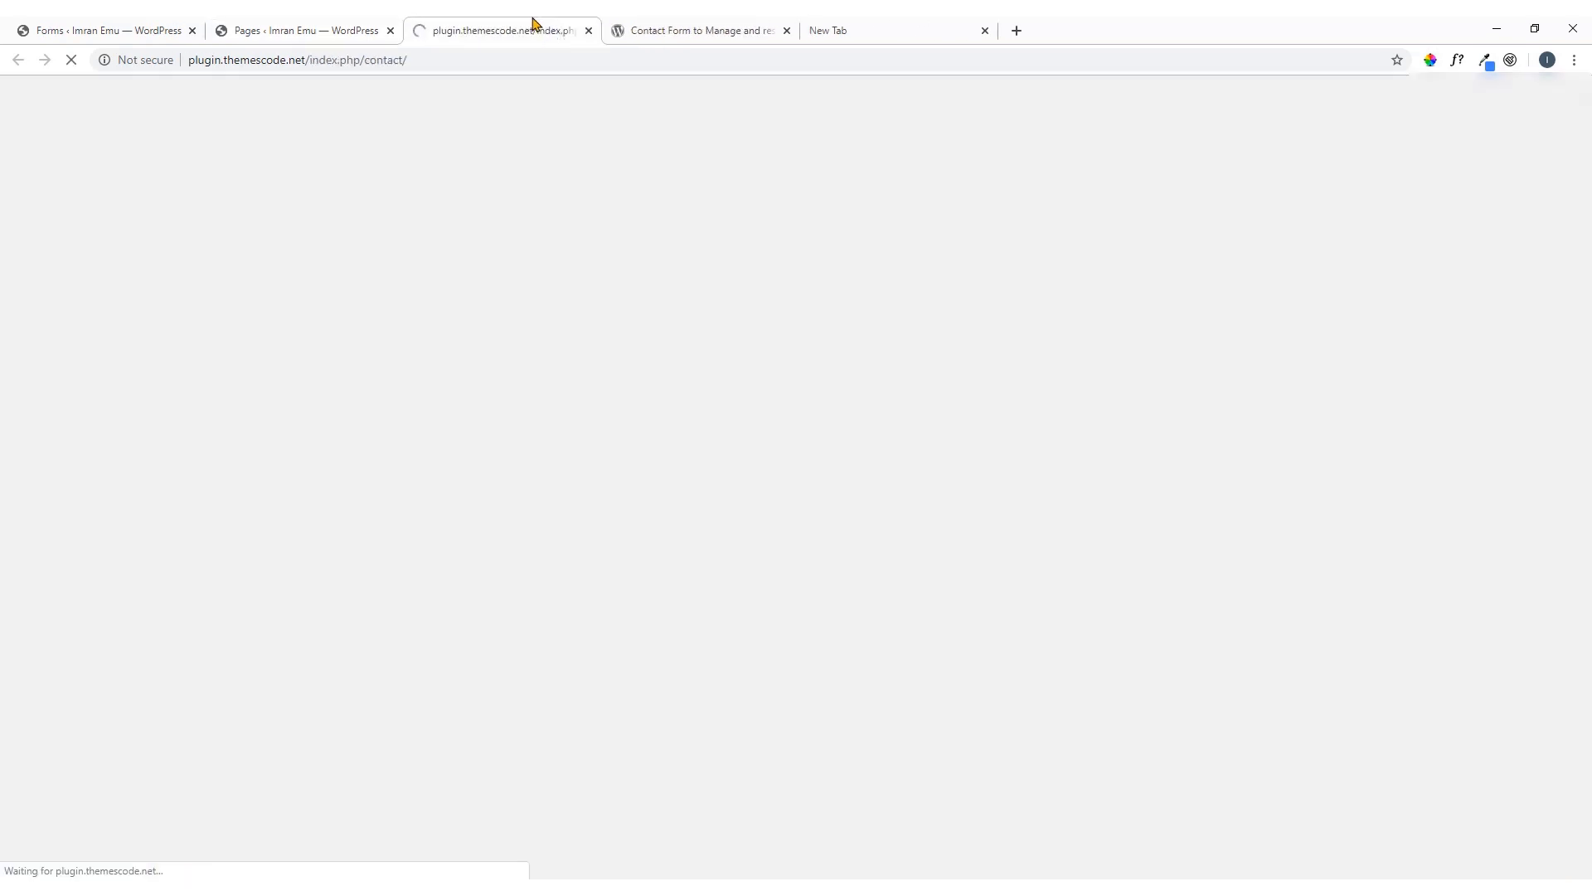
click(331, 30)
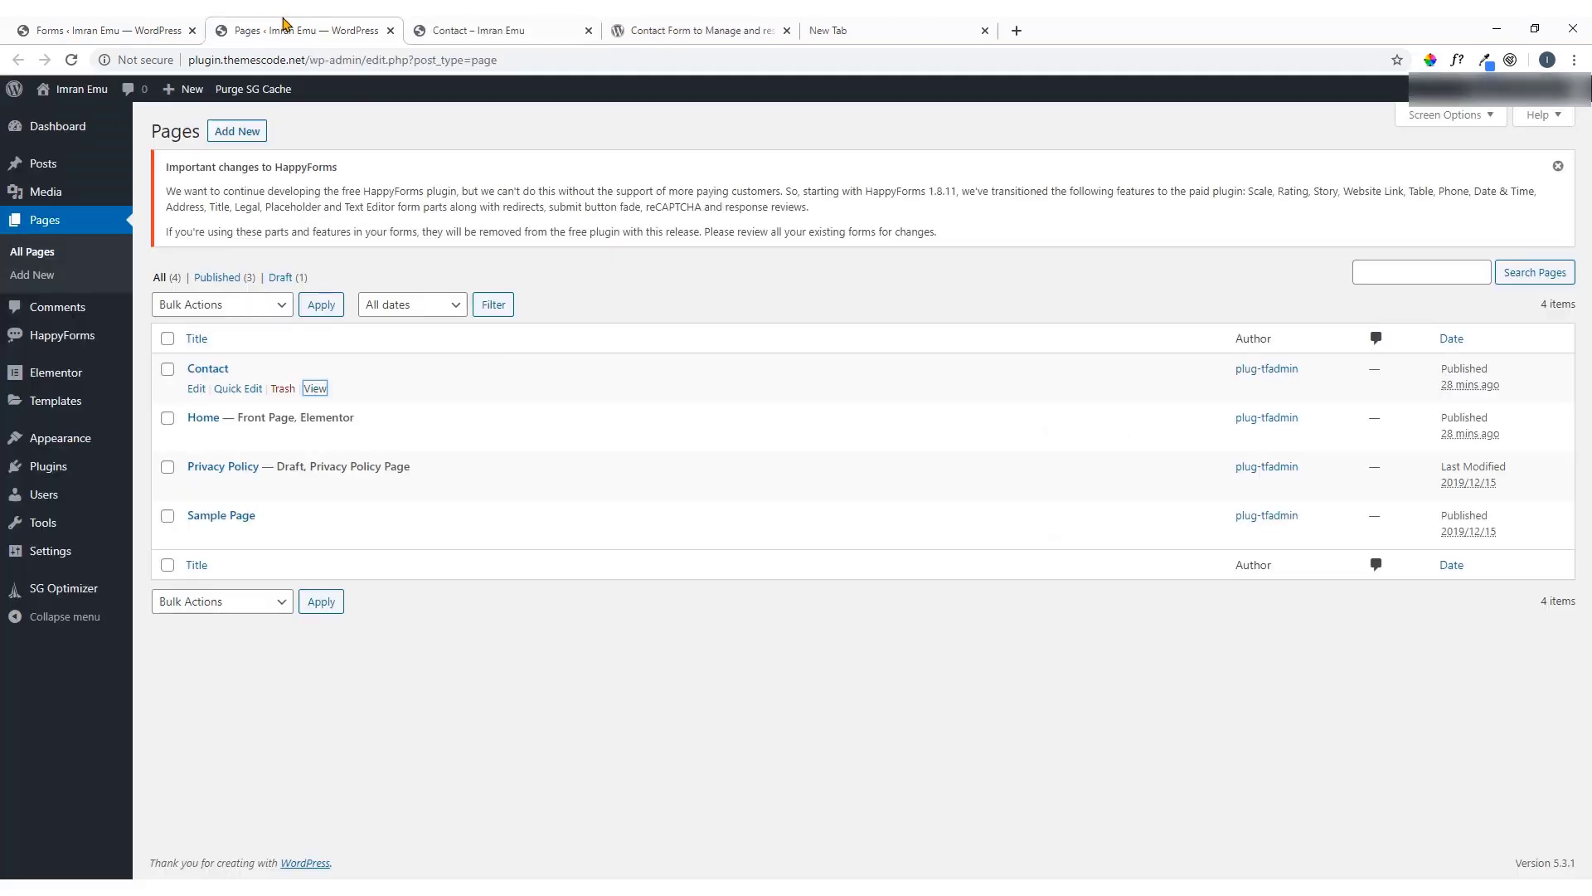
right_click(196, 390)
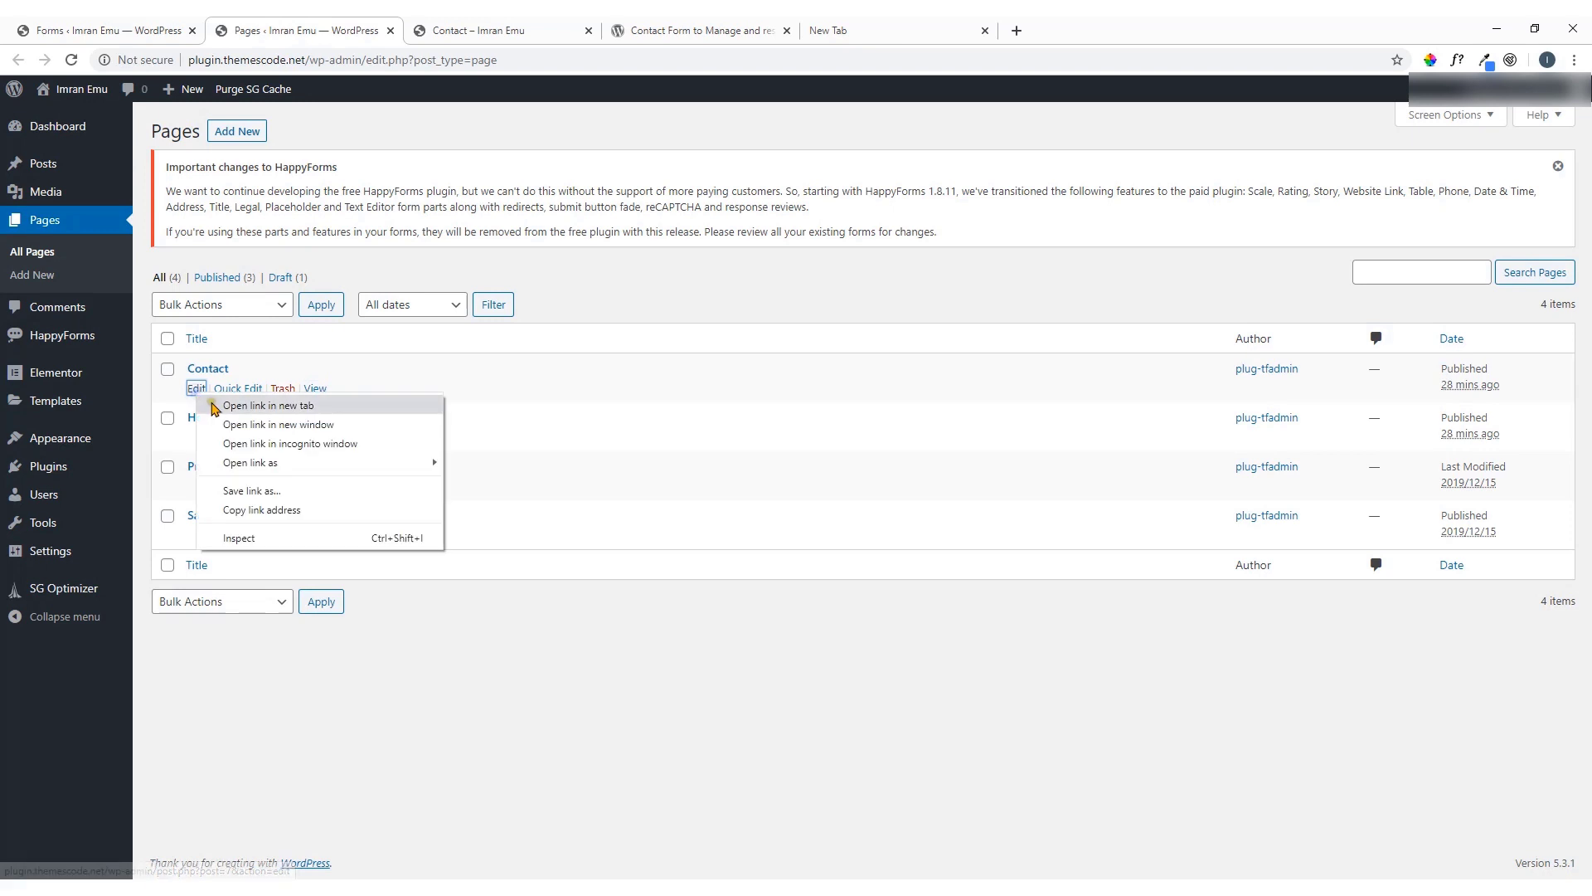
In the Contact page editor, insert a Shortcode block with [happyforms id="28" /] and update the page
click(249, 406)
click(657, 27)
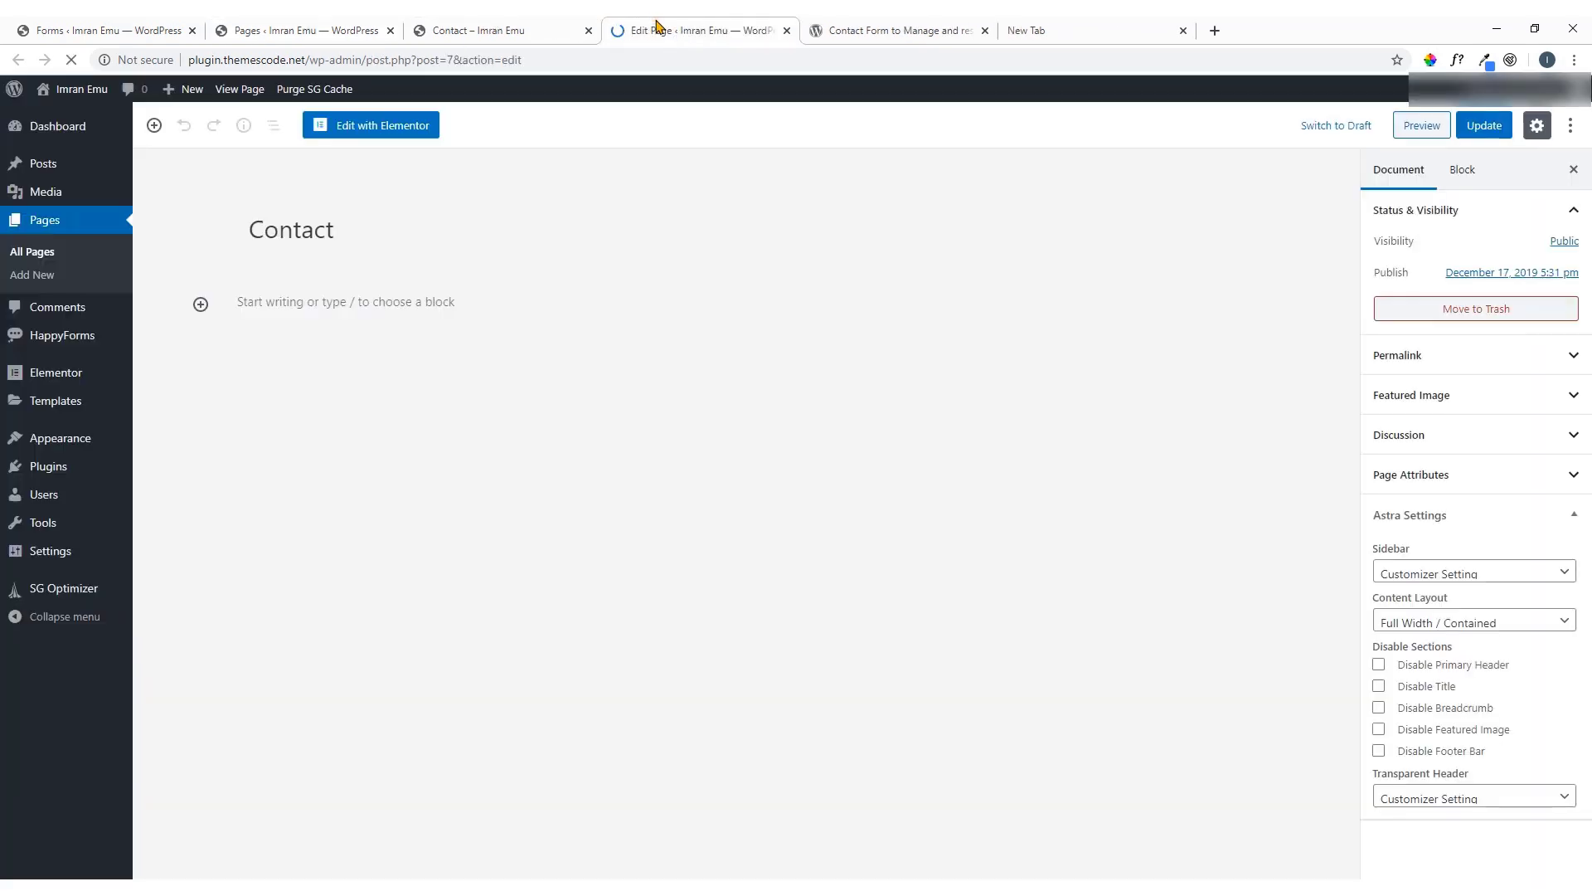
click(200, 305)
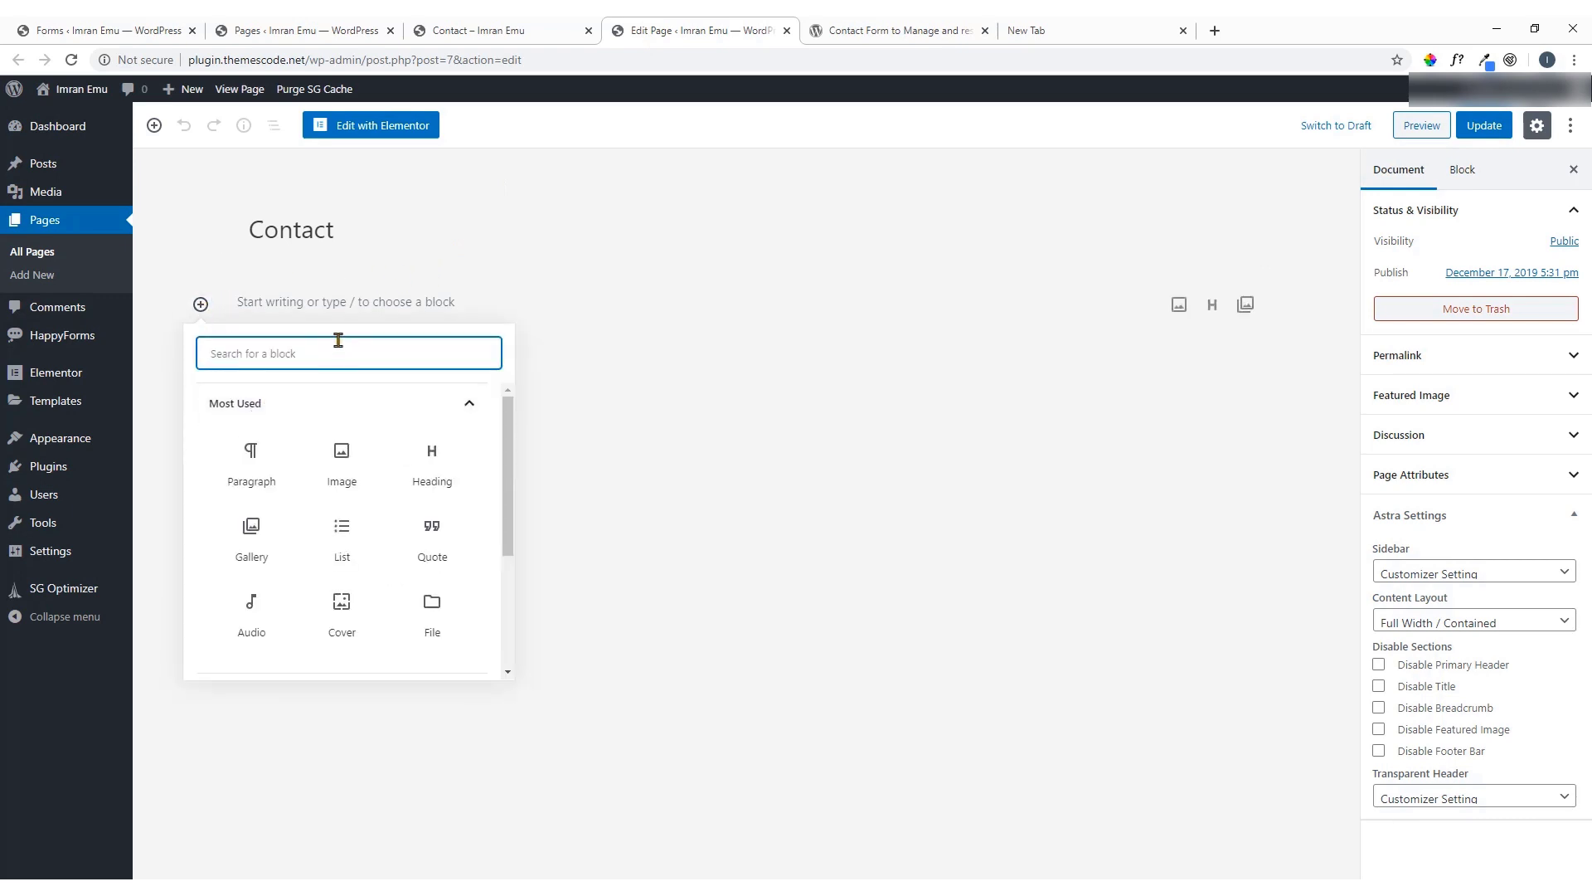
text(s)
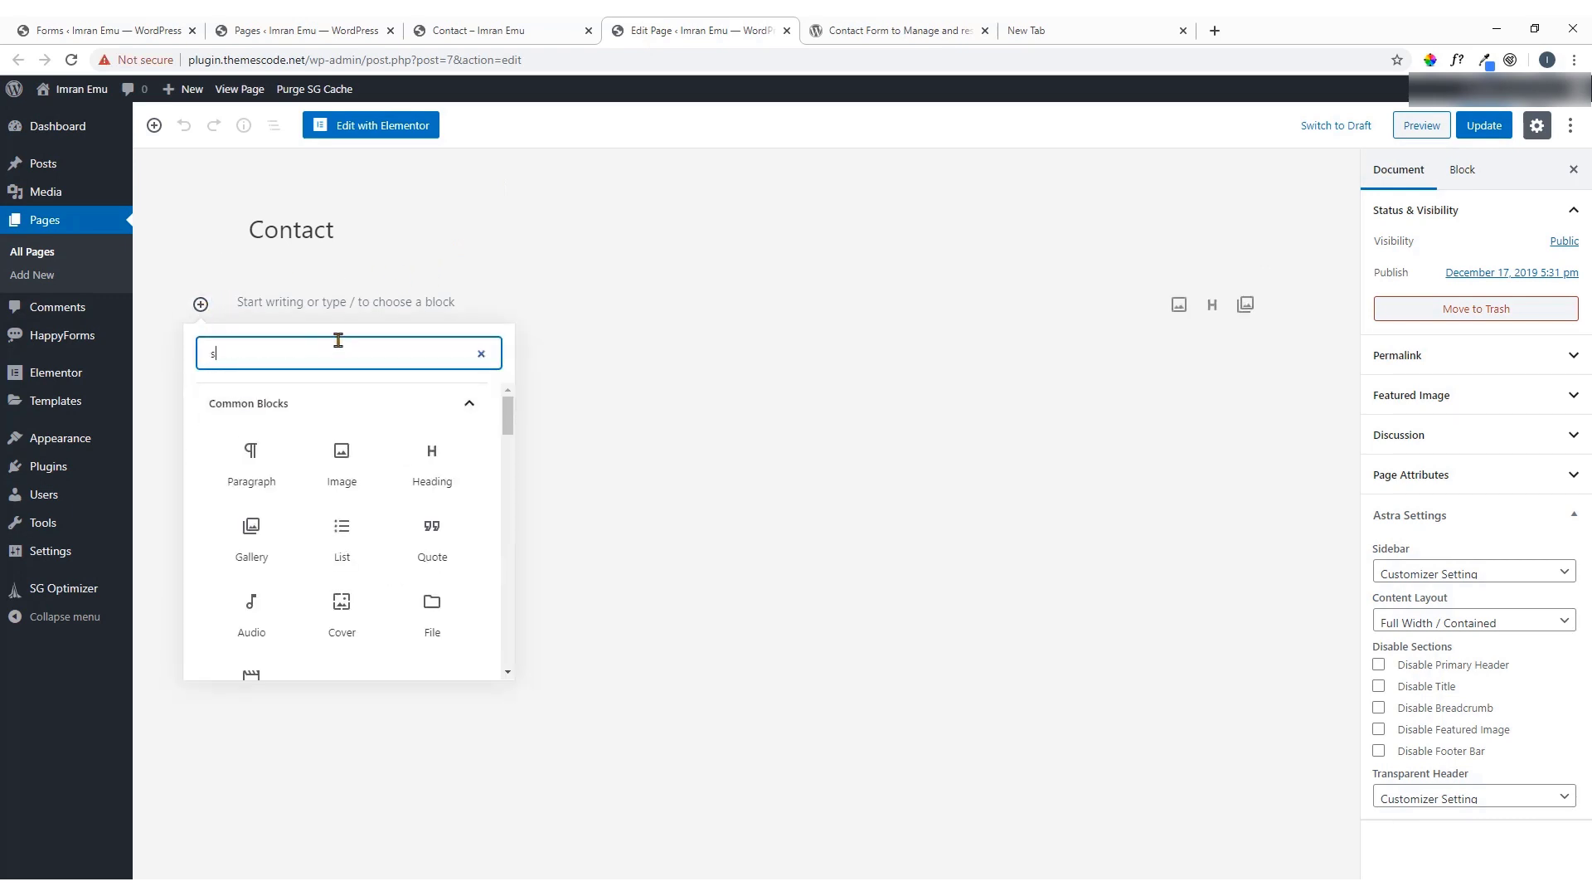
text(hort)
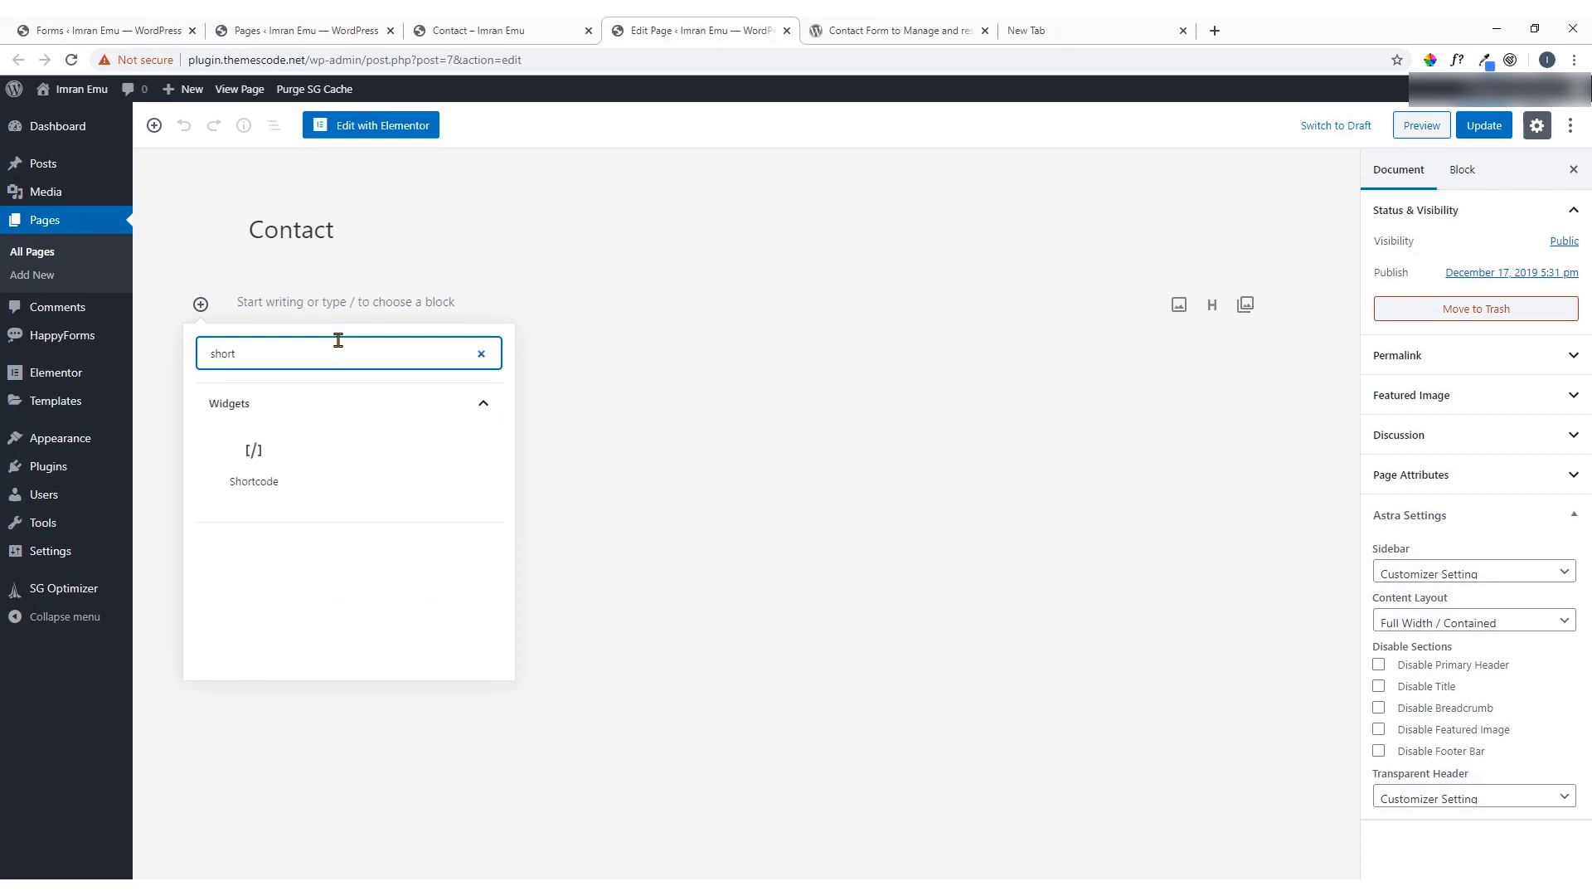
click(277, 451)
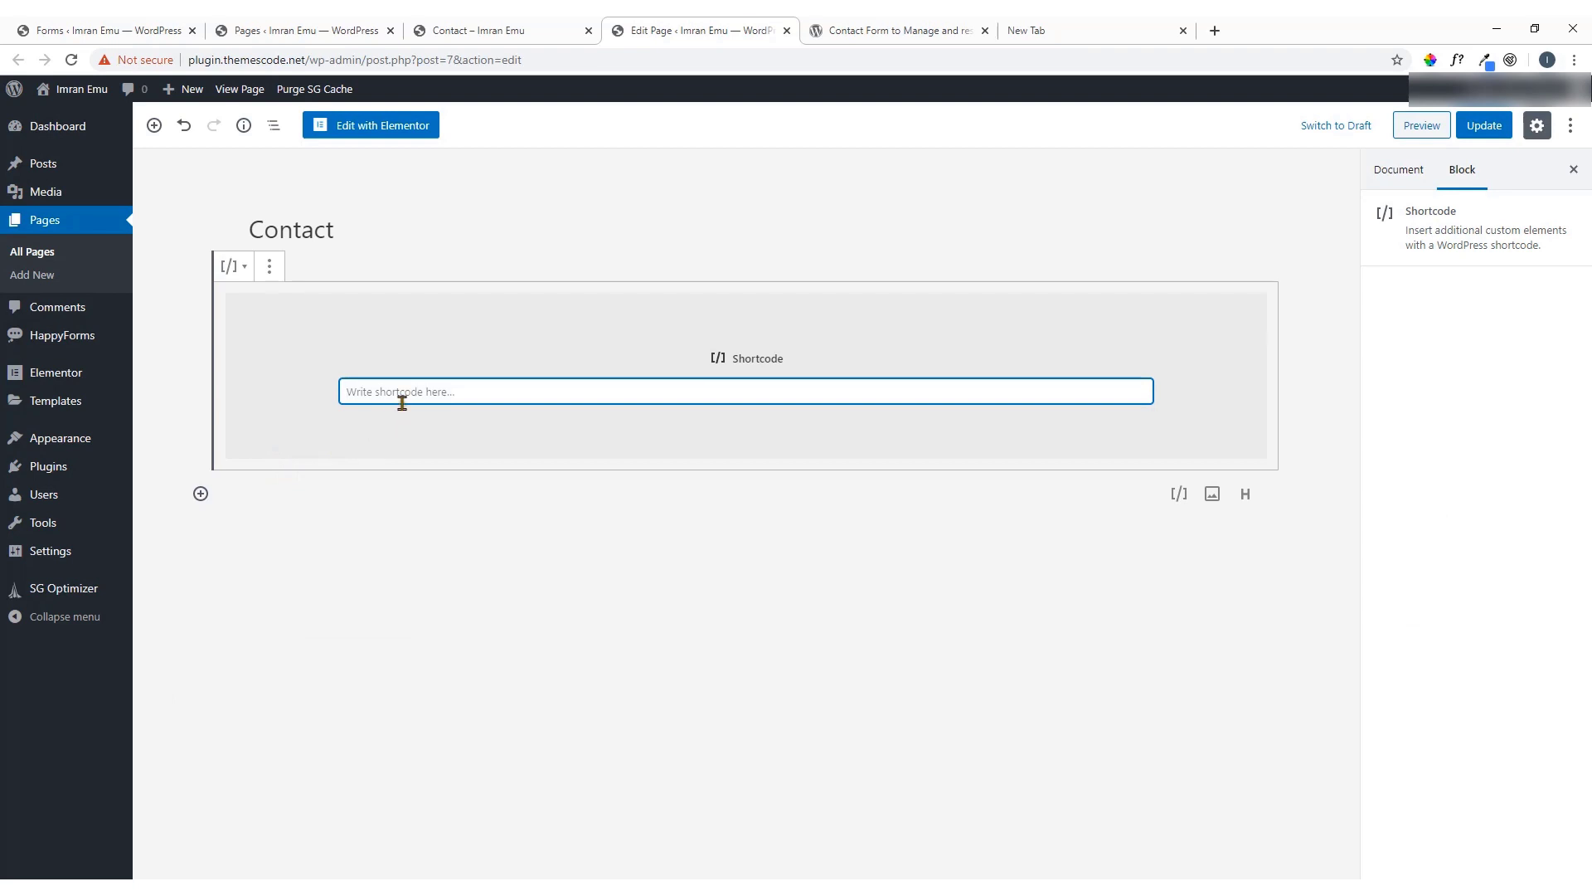
text([happyforms id="28" /])
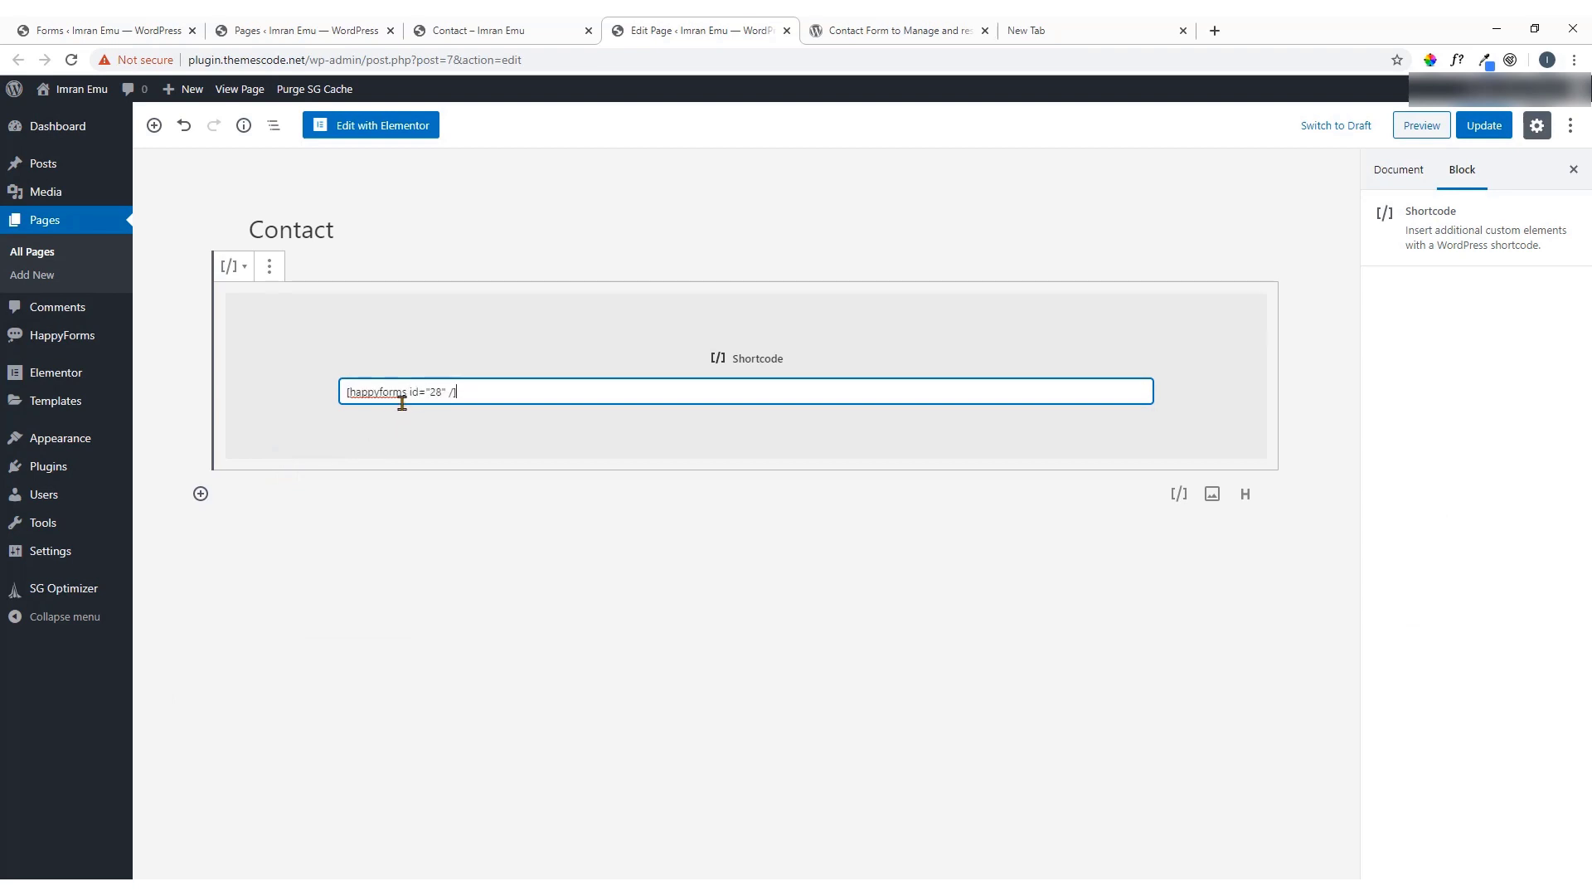
click(1485, 127)
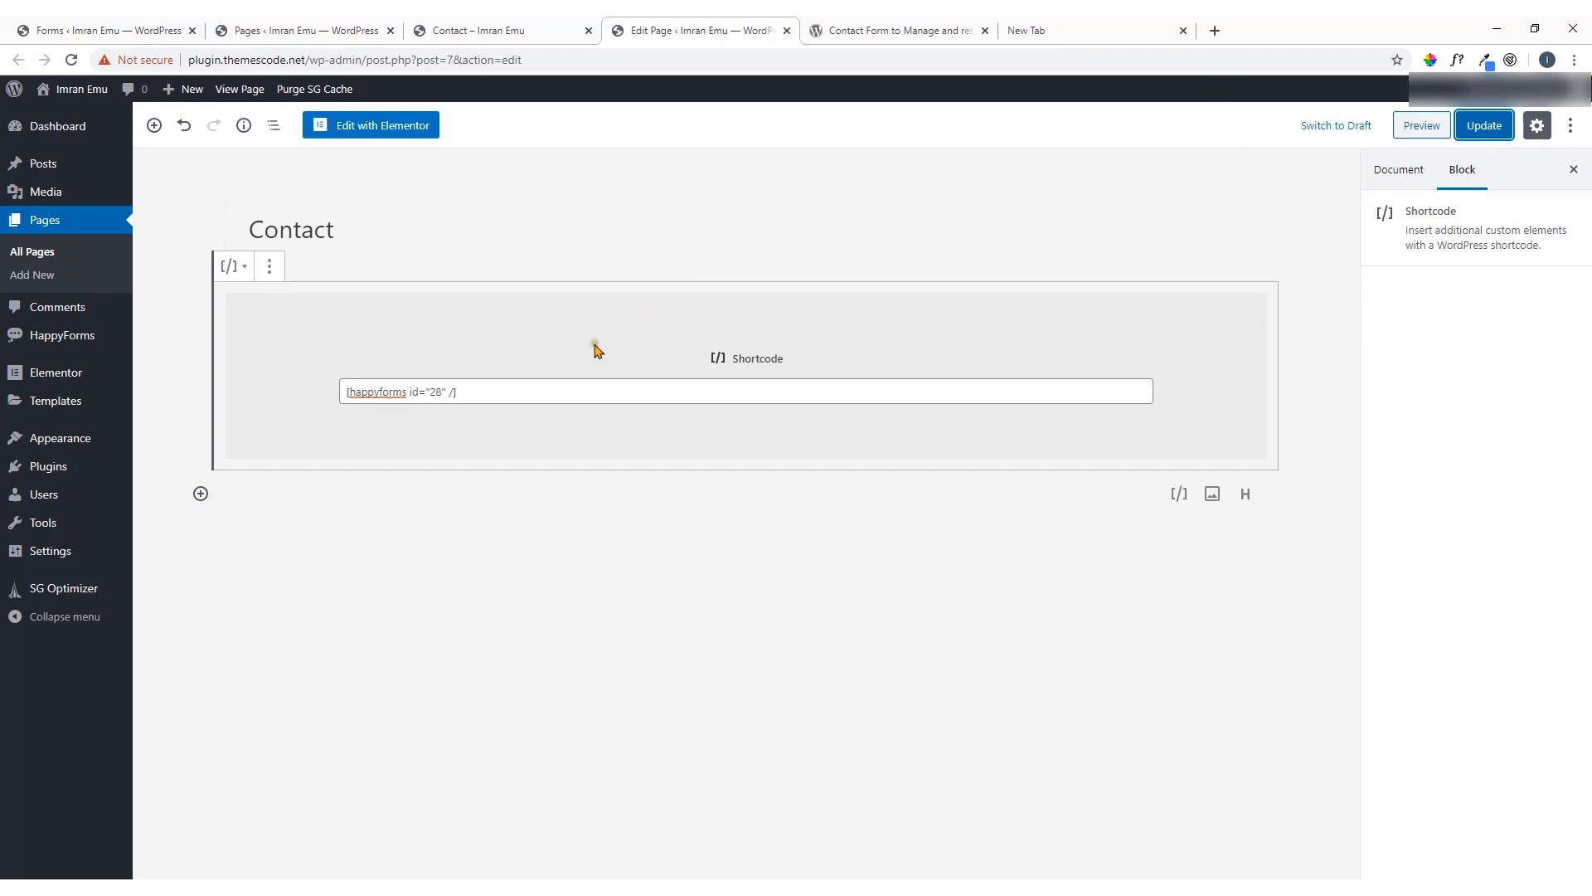
Update the Contact page again and open the live page in a new tab
click(1483, 131)
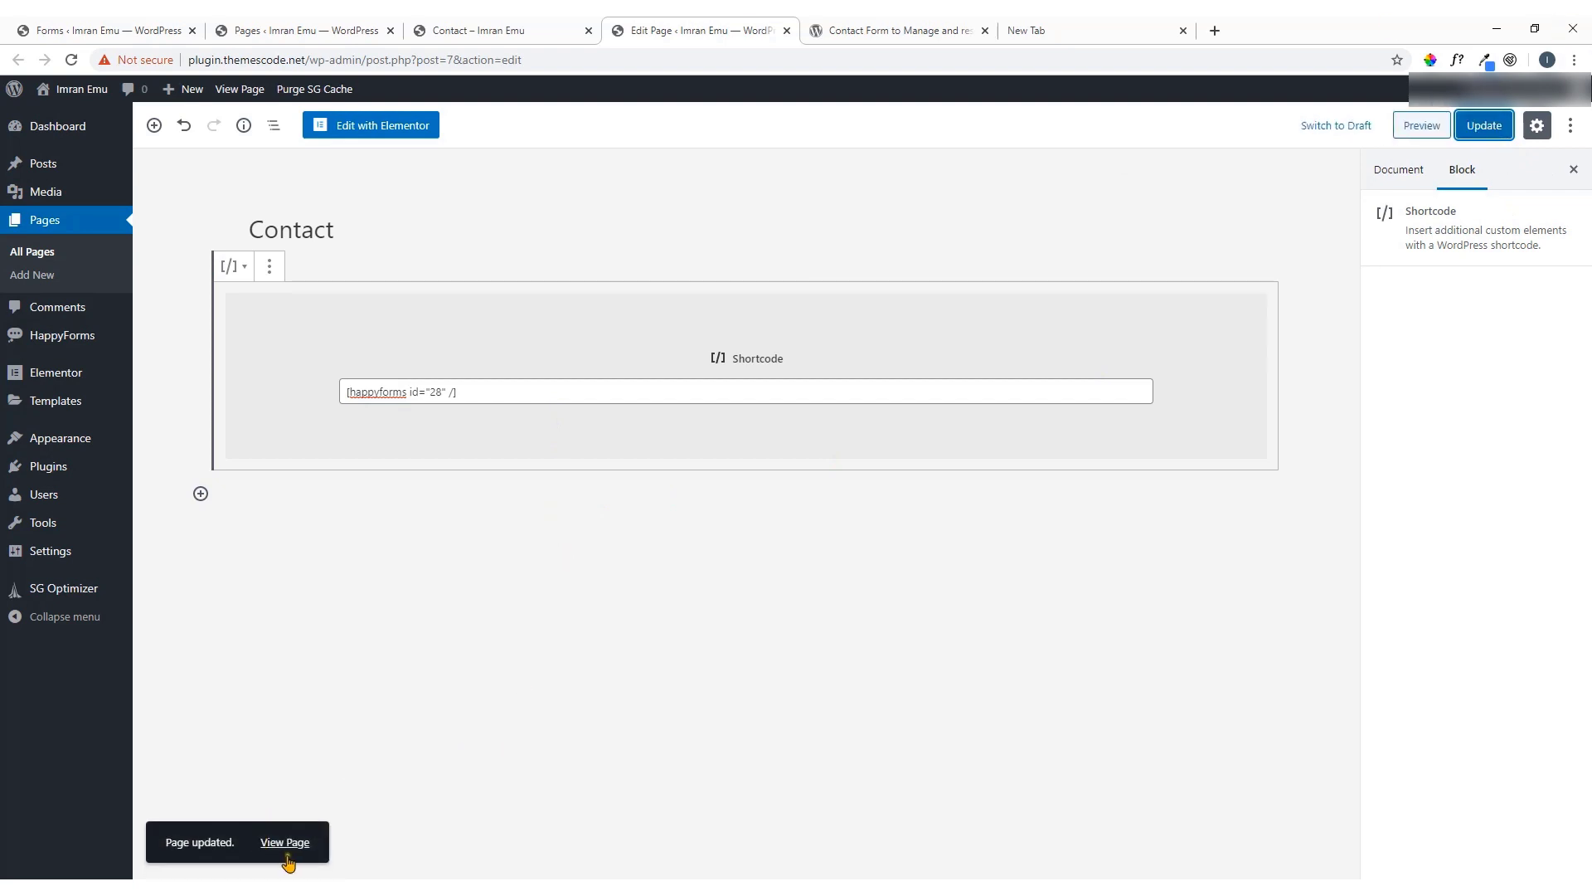
right_click(290, 855)
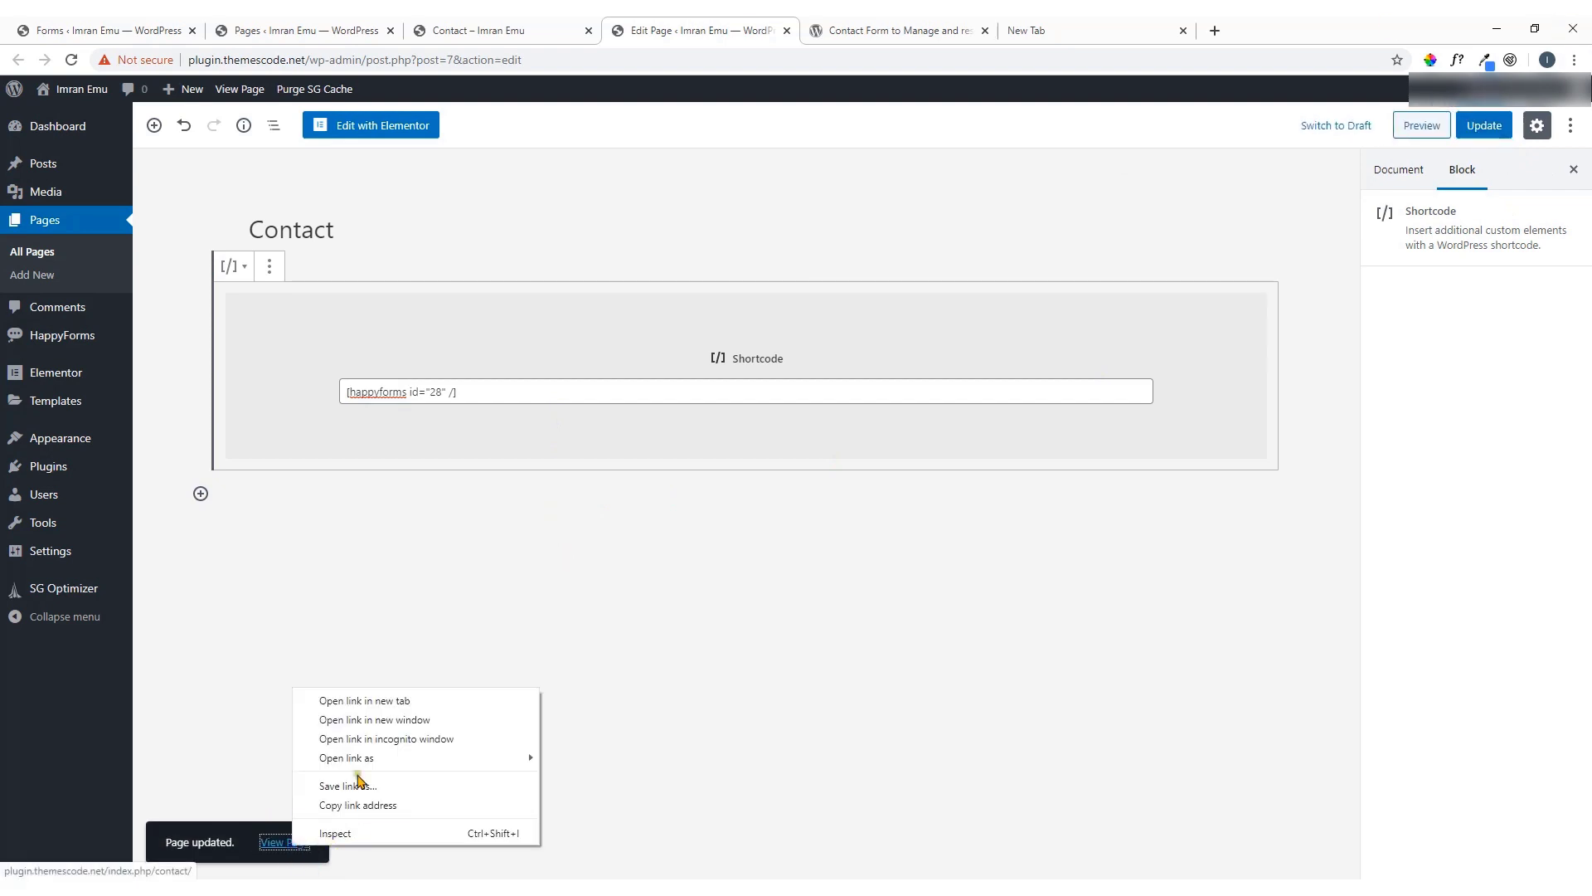
click(398, 704)
click(924, 28)
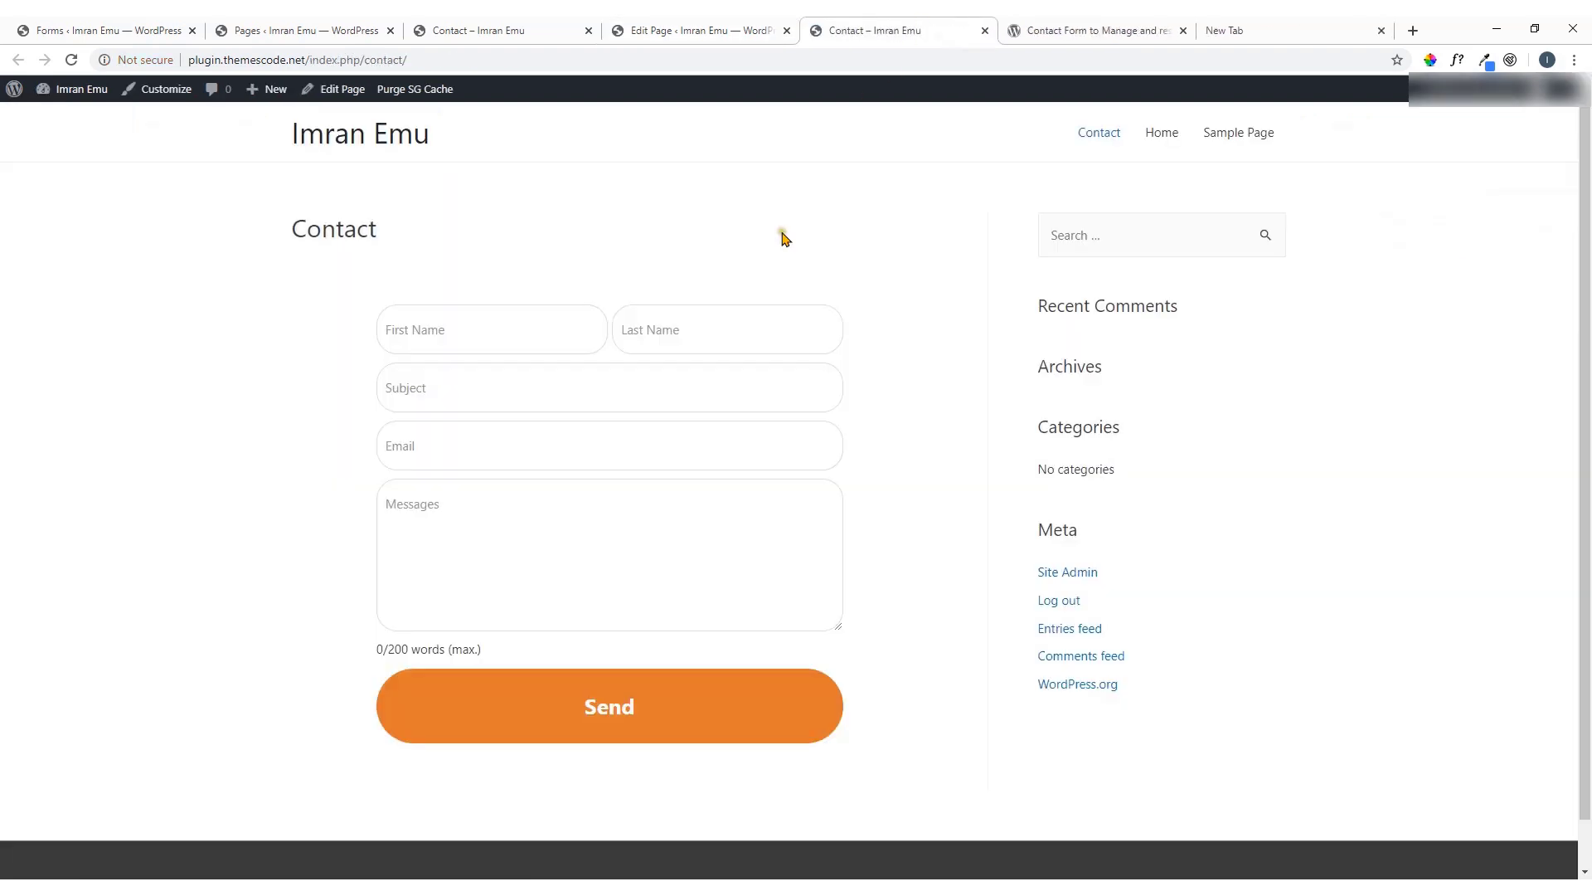
Try the live form's Messages, Email, Subject, First Name and Last Name fields
click(546, 581)
click(503, 432)
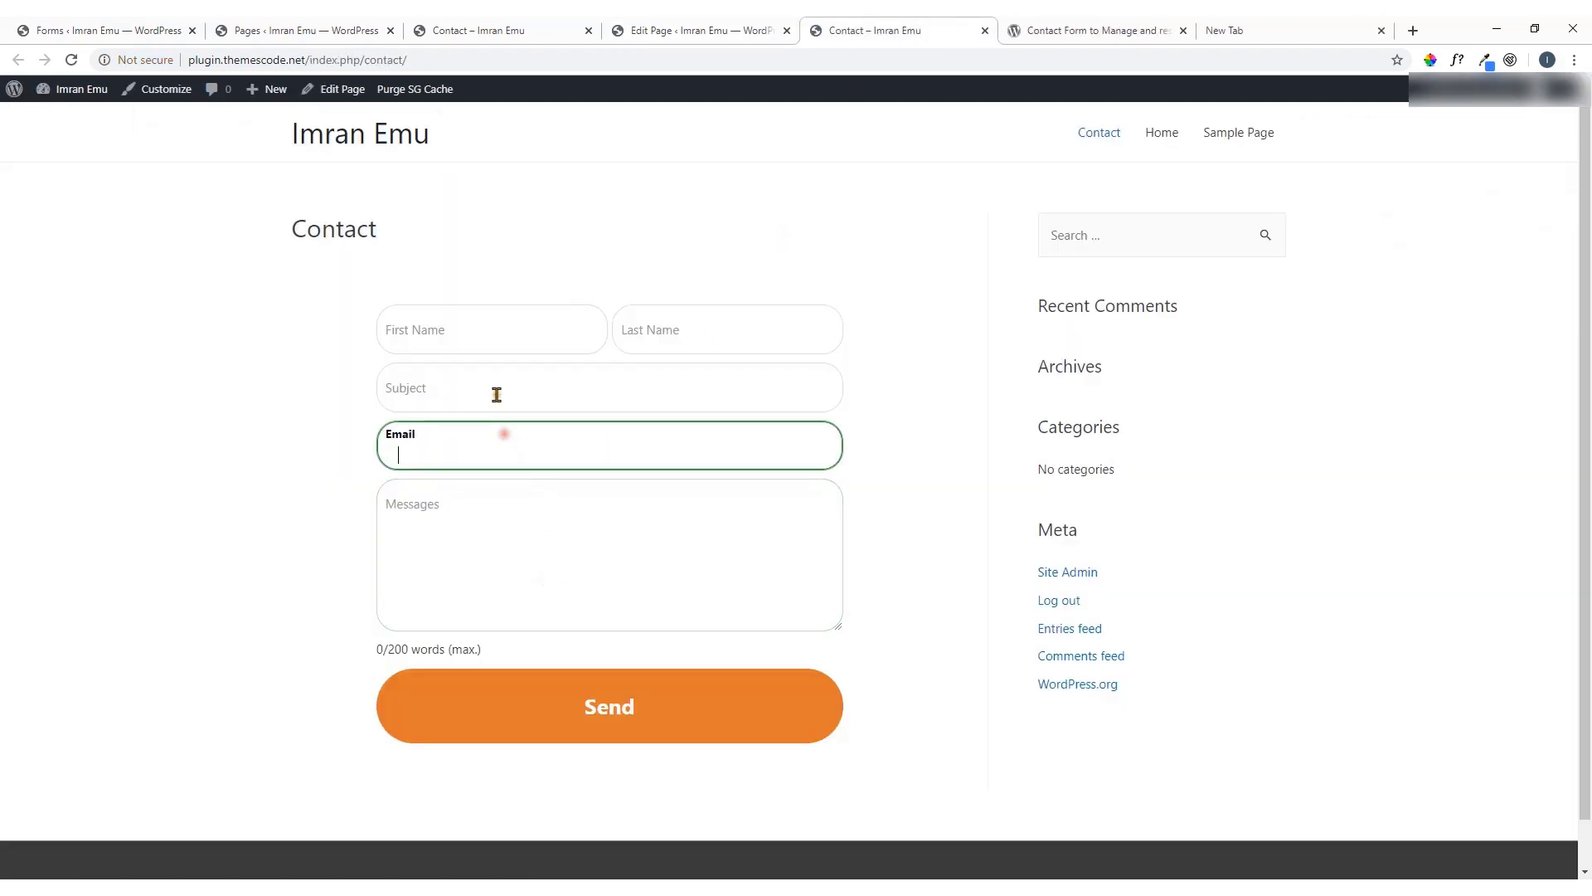
click(495, 390)
click(482, 335)
click(663, 338)
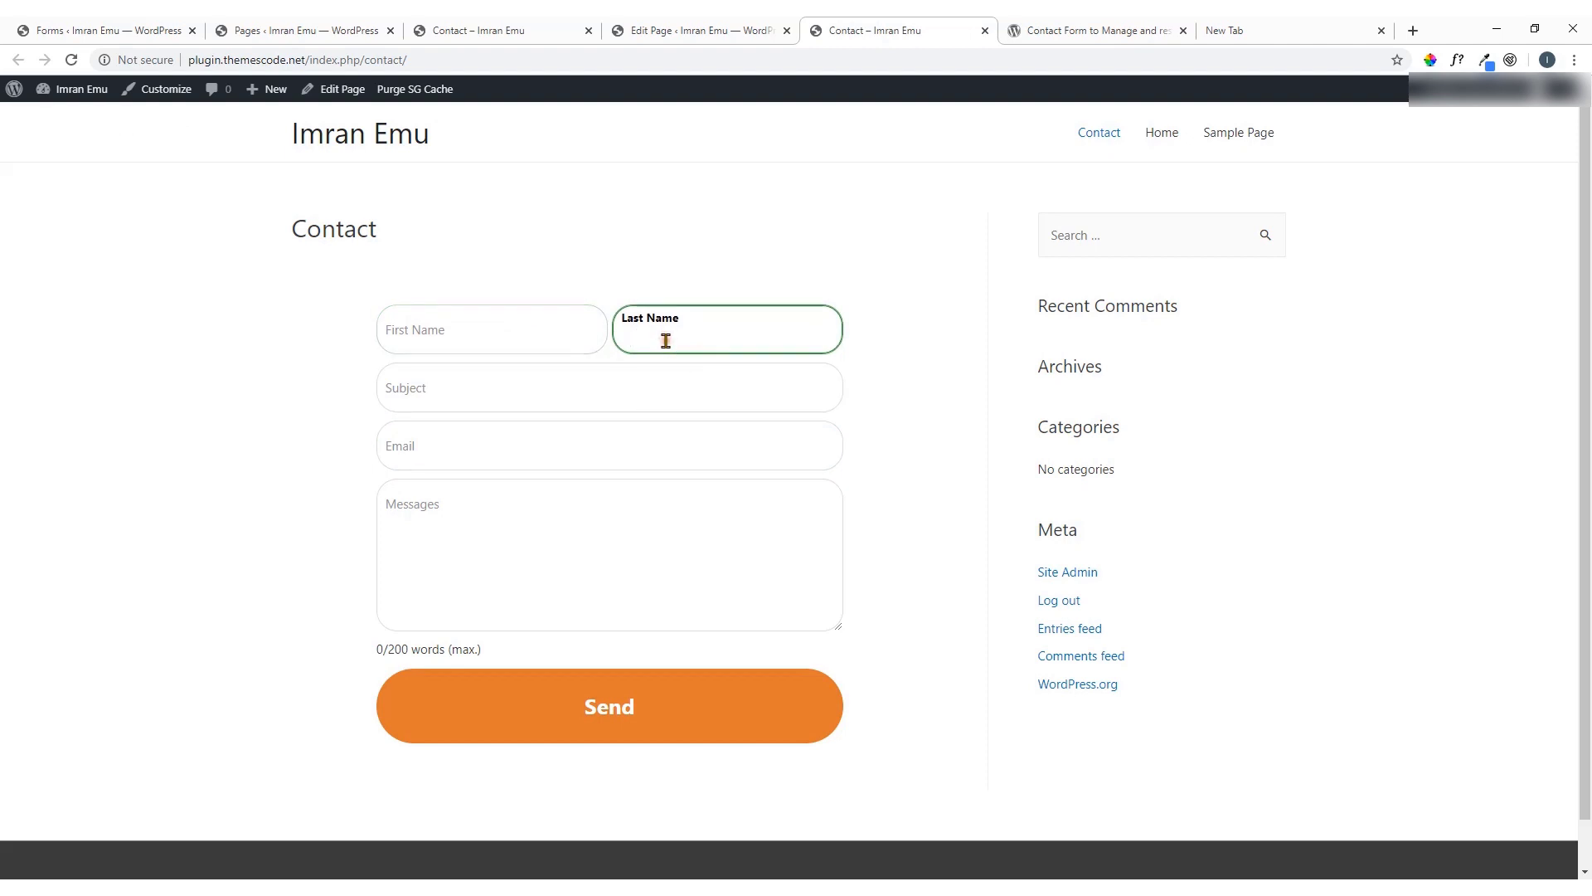
scroll(241, 508, down, 1)
scroll(305, 540, up, 1)
Fill in the First Name and Last Name fields and enter the subject 'Test email'
click(472, 534)
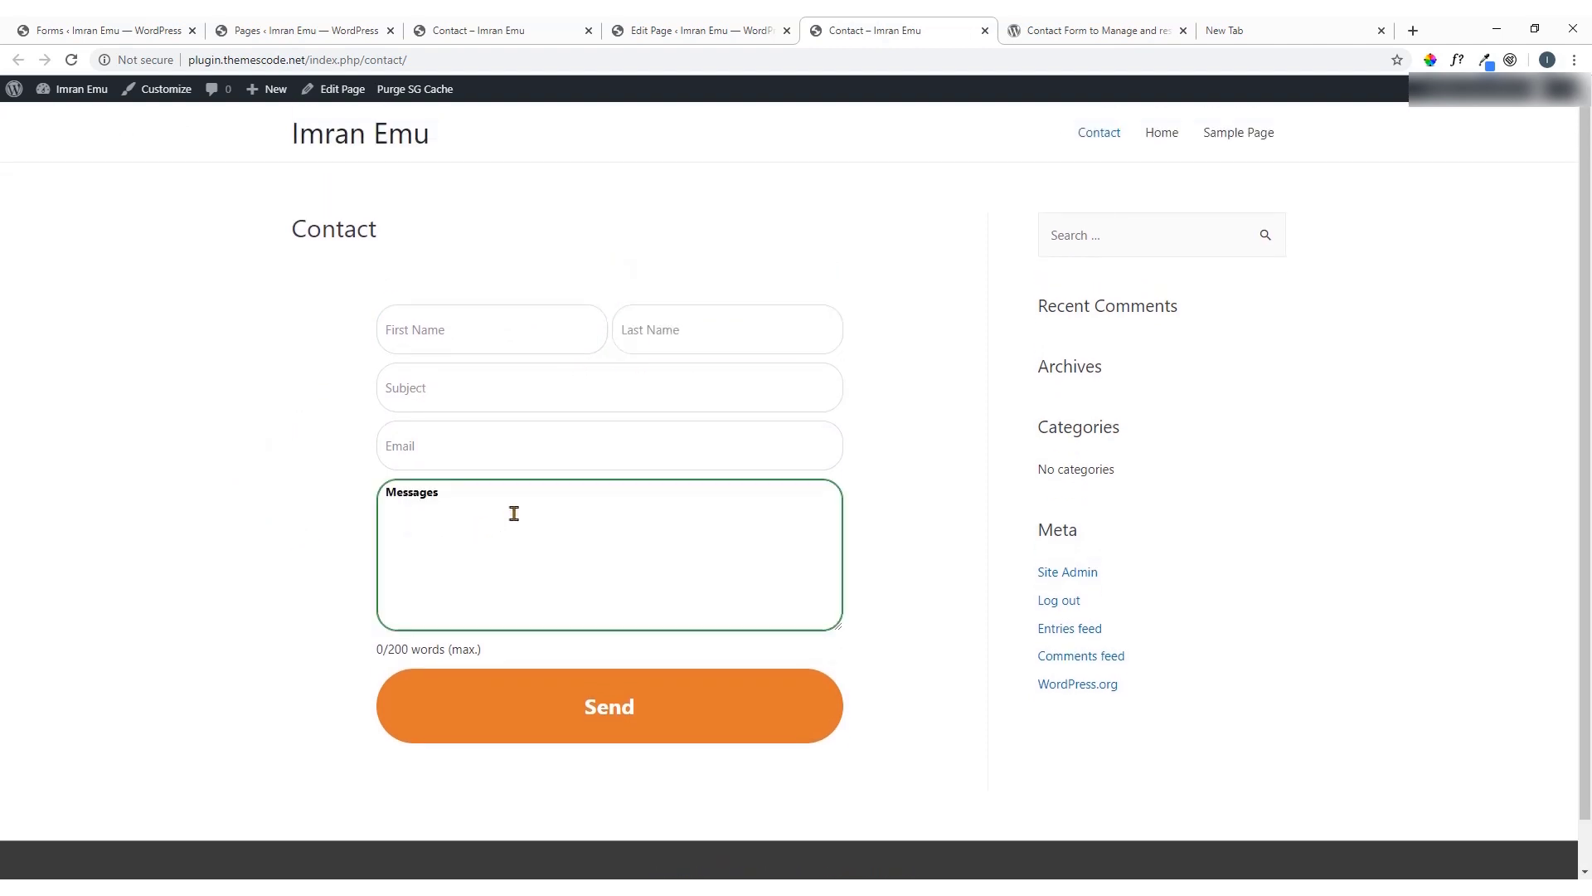
click(438, 345)
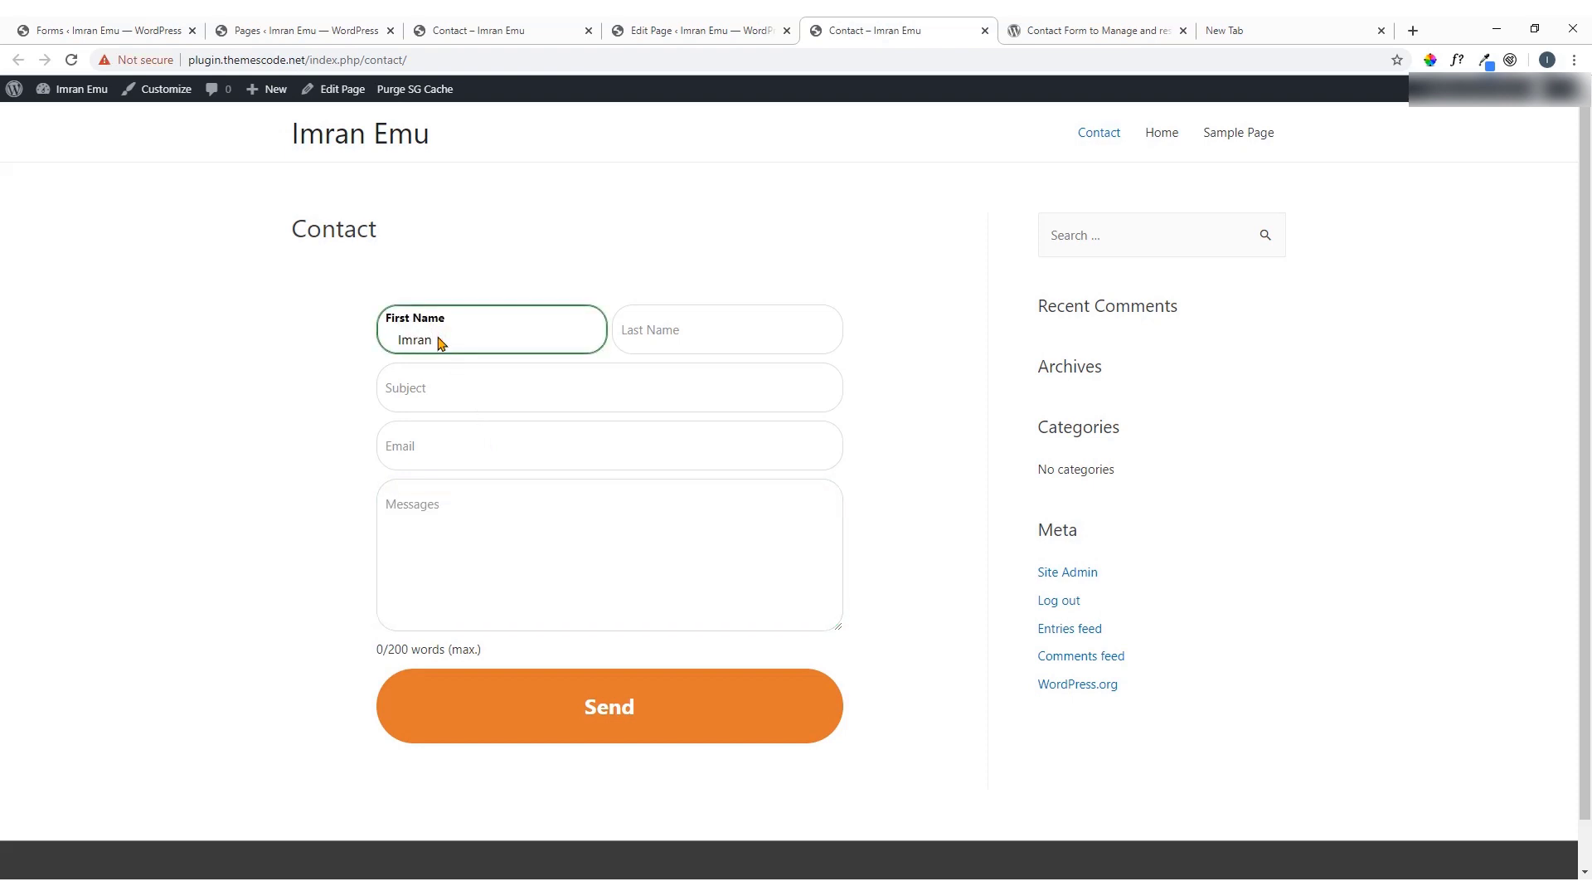
click(655, 345)
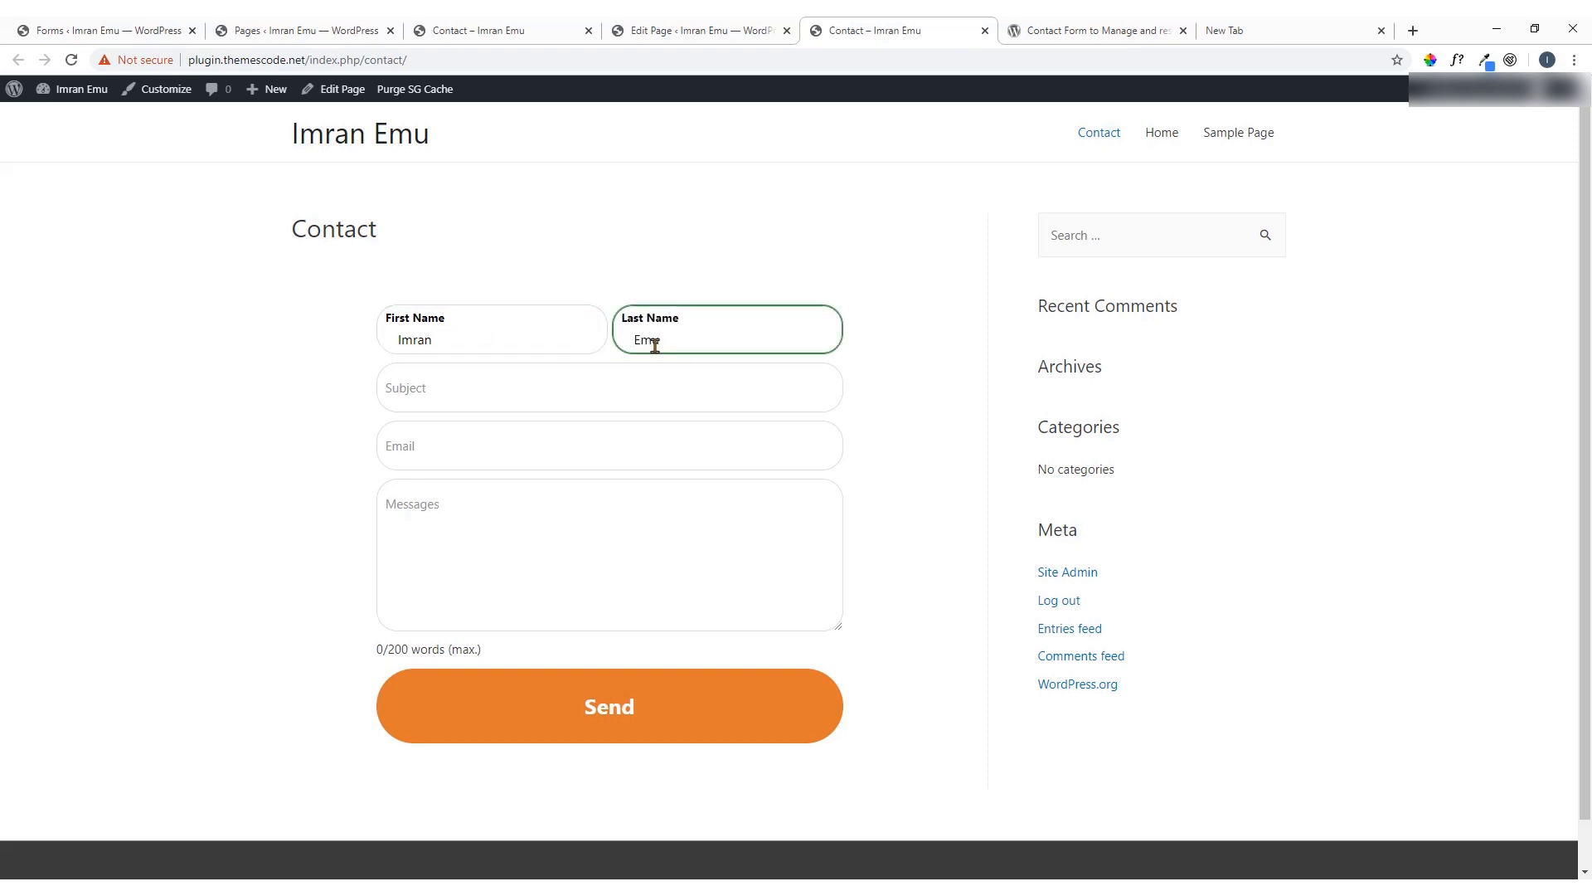
click(564, 398)
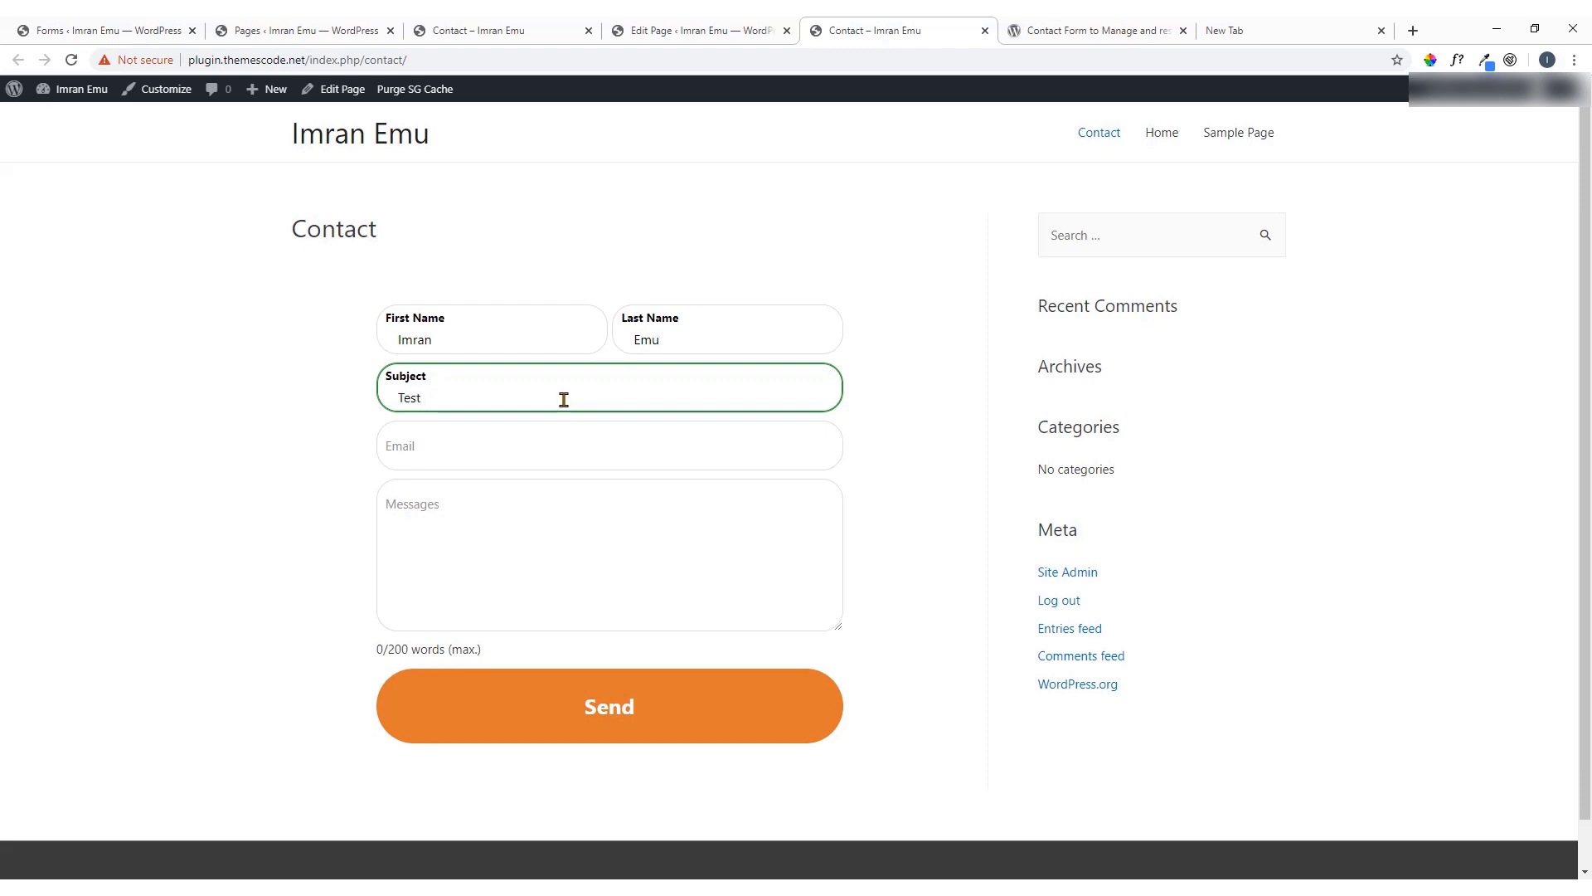
text(Test email)
Enter an e-mail address and the message 'hello, A test message Thanks', then submit the form
click(476, 459)
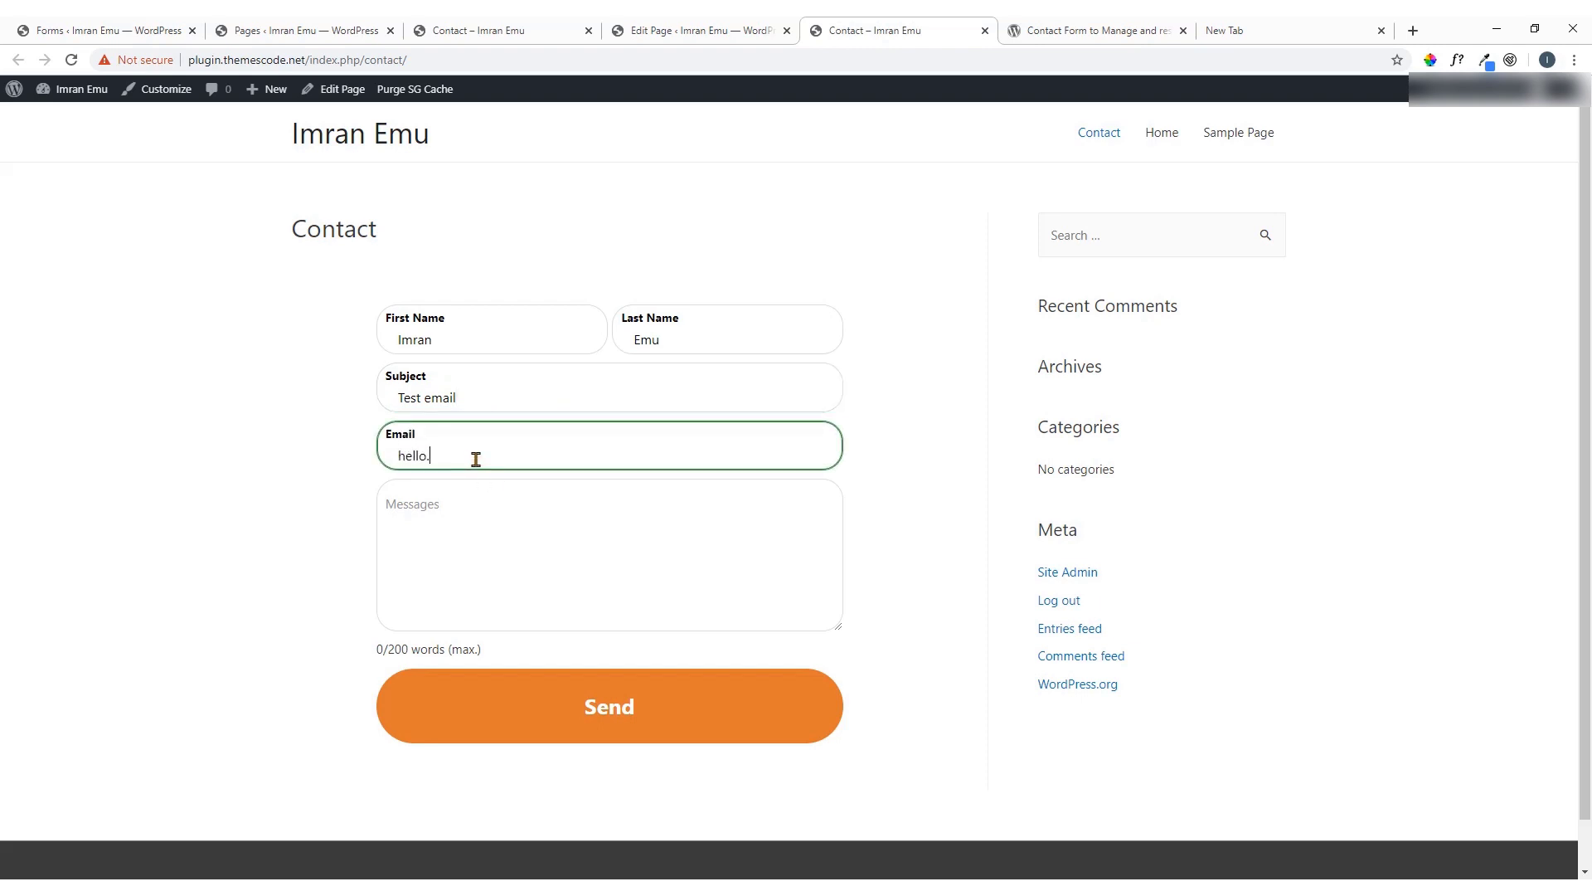
click(473, 508)
text(hello,)
key(Return)
text(A test message)
key(Return)
text(Thanks)
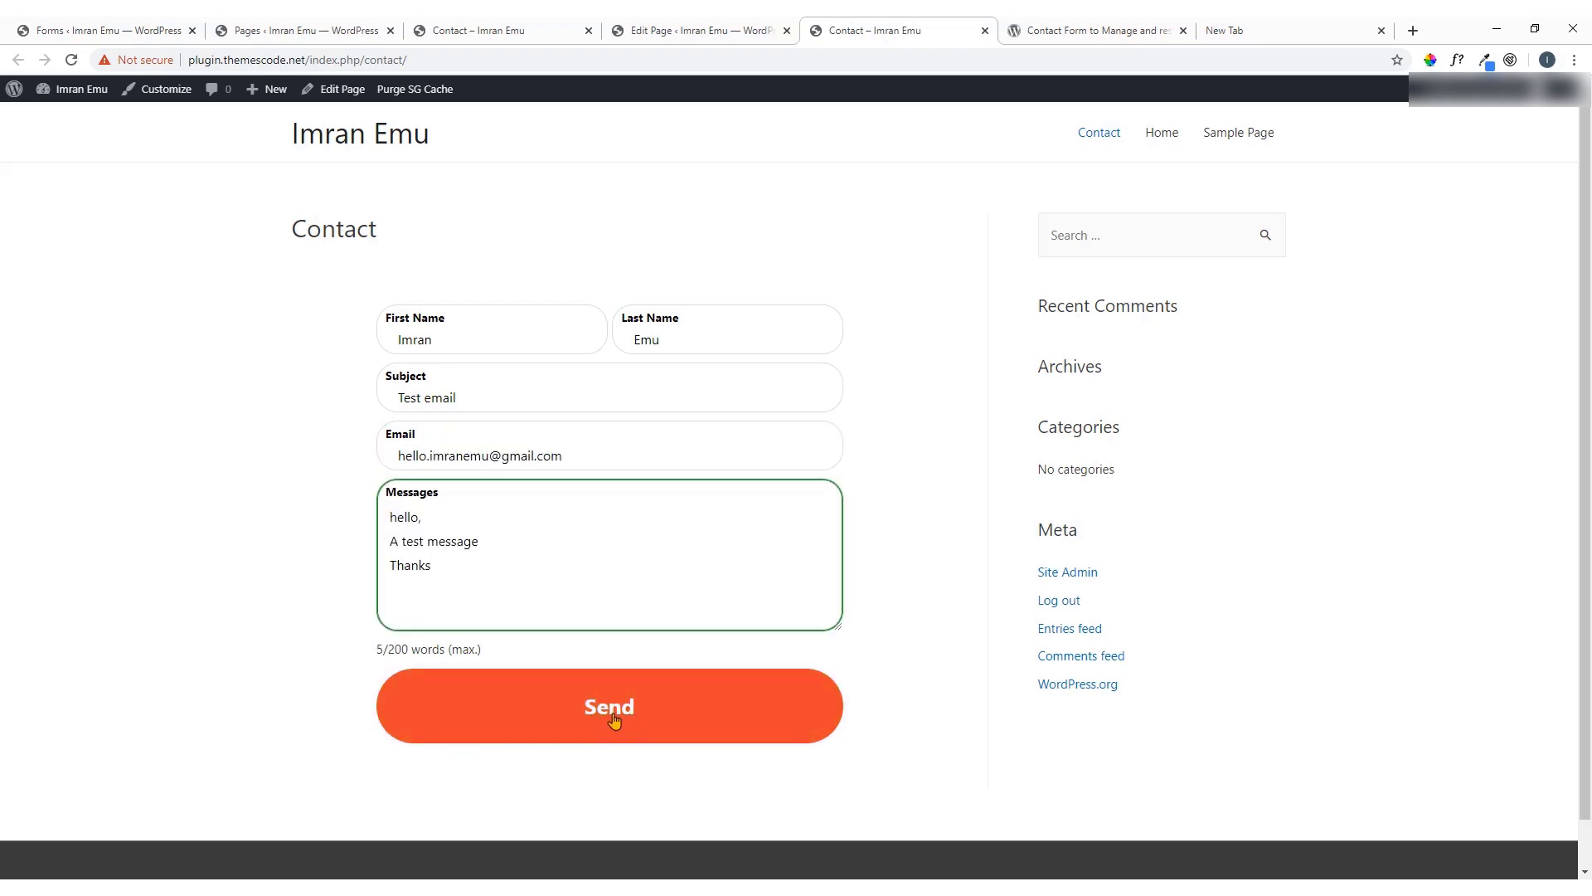
click(613, 718)
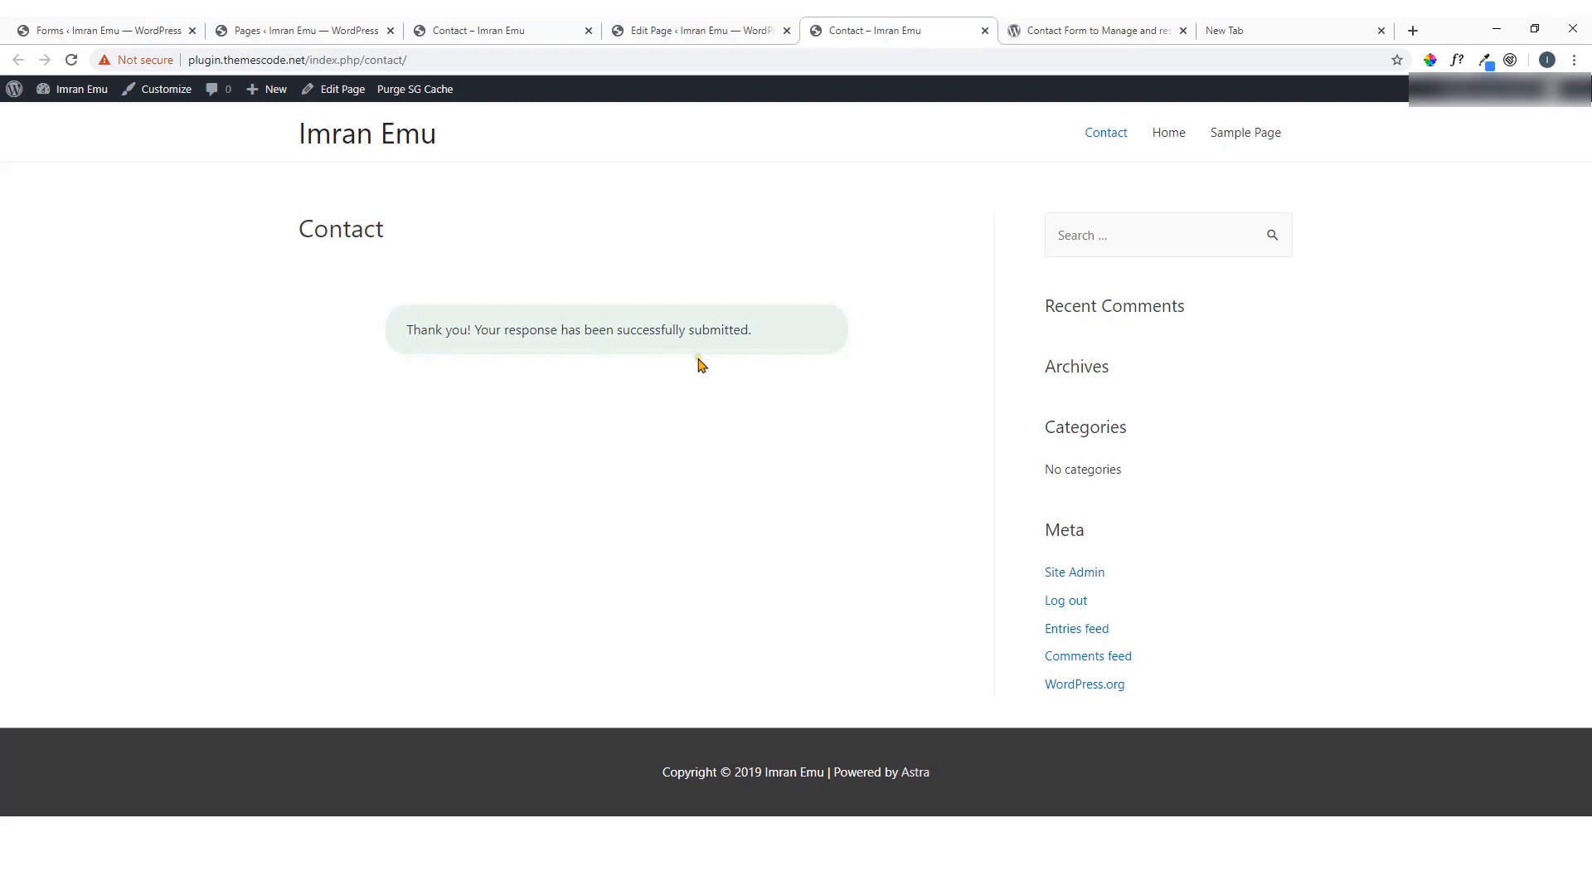
click(1252, 34)
Open the 'You received a new message' alert in the Gmail inbox, then return to the Contact page
click(1202, 287)
click(1436, 129)
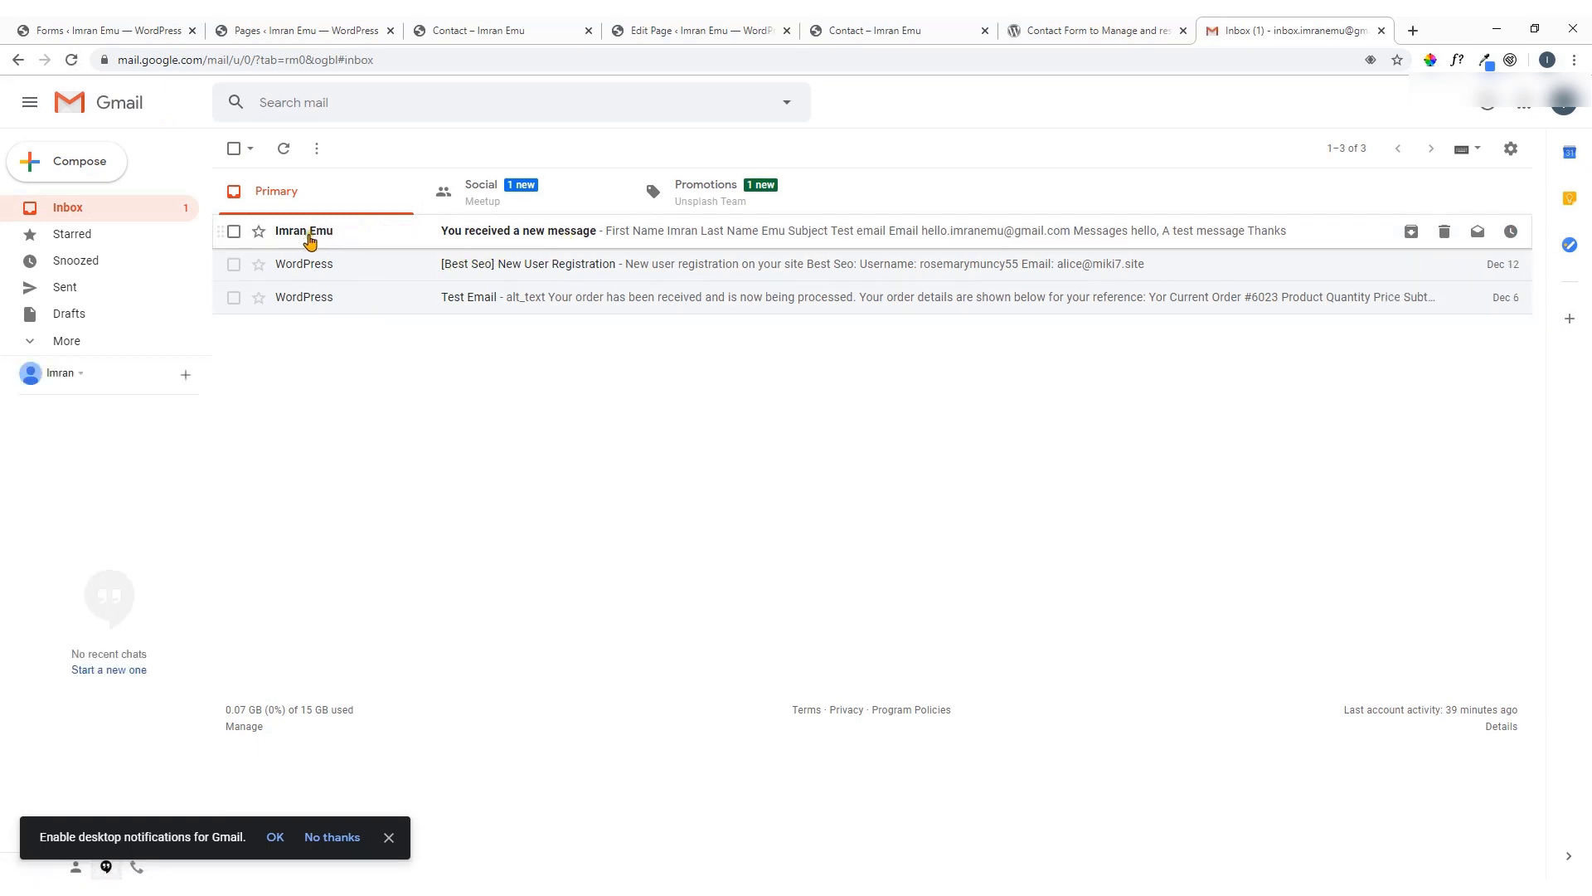
click(512, 242)
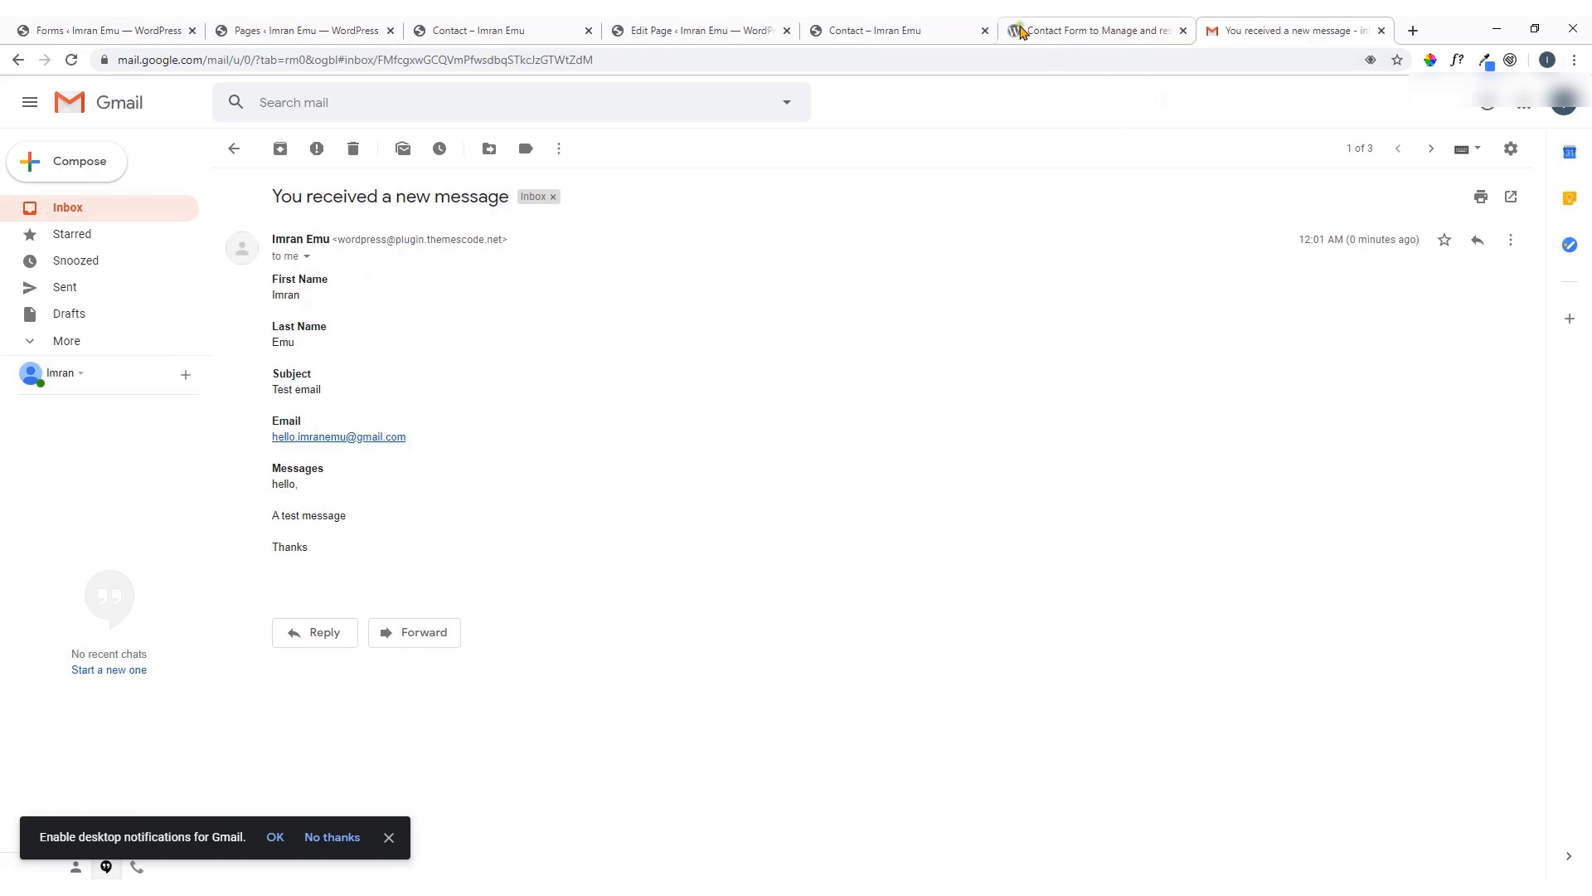
click(888, 23)
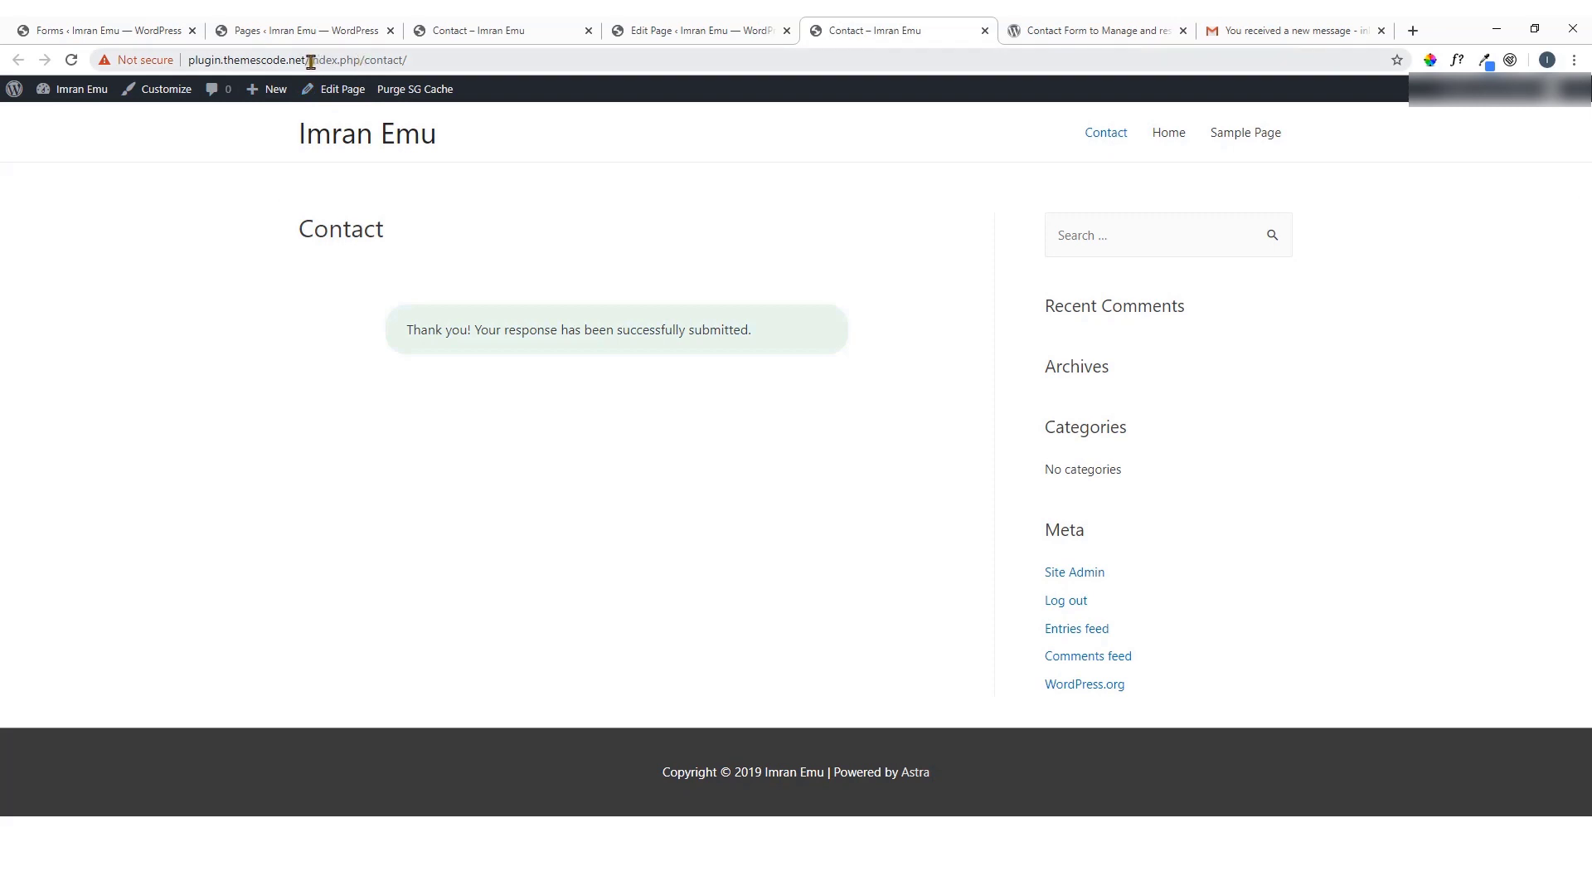
Reload the Contact page, check each form field, then return to the HappyForms forms list
click(71, 59)
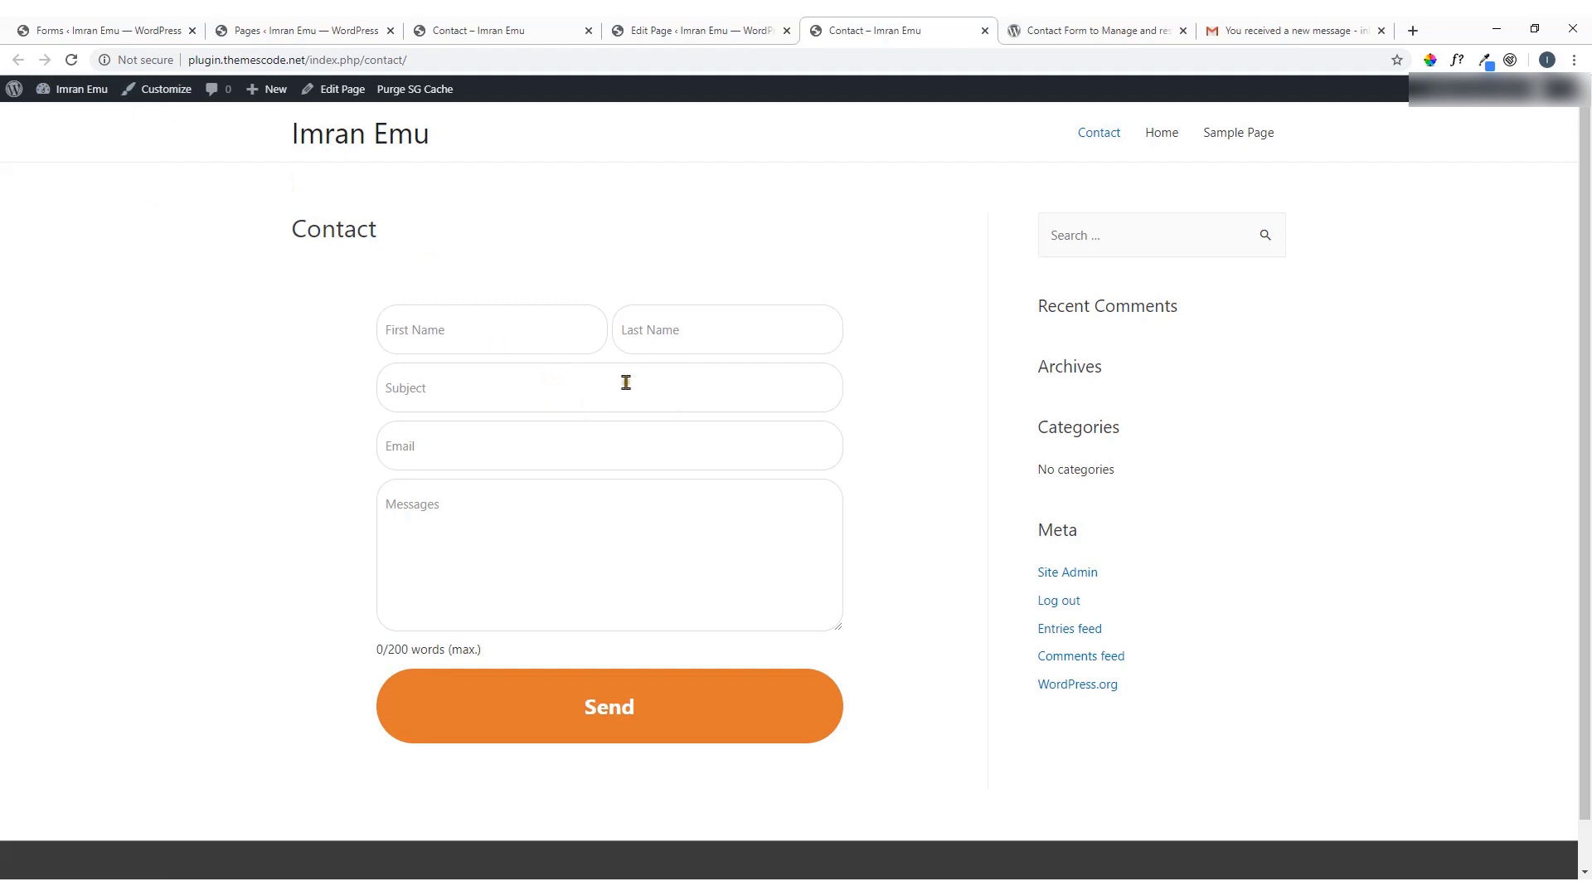
click(663, 535)
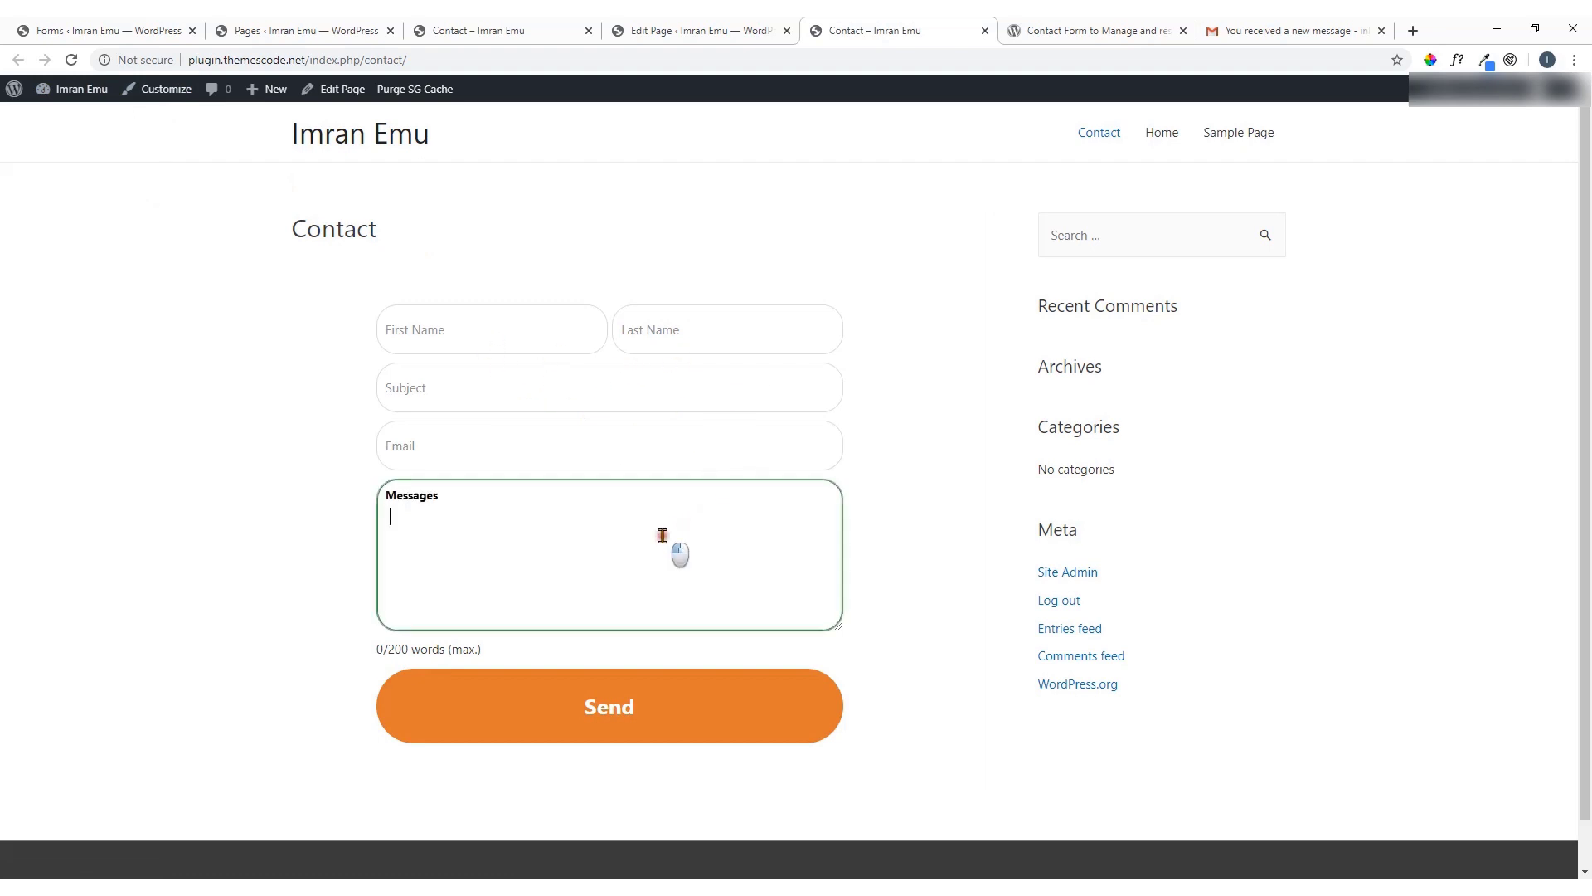
click(581, 452)
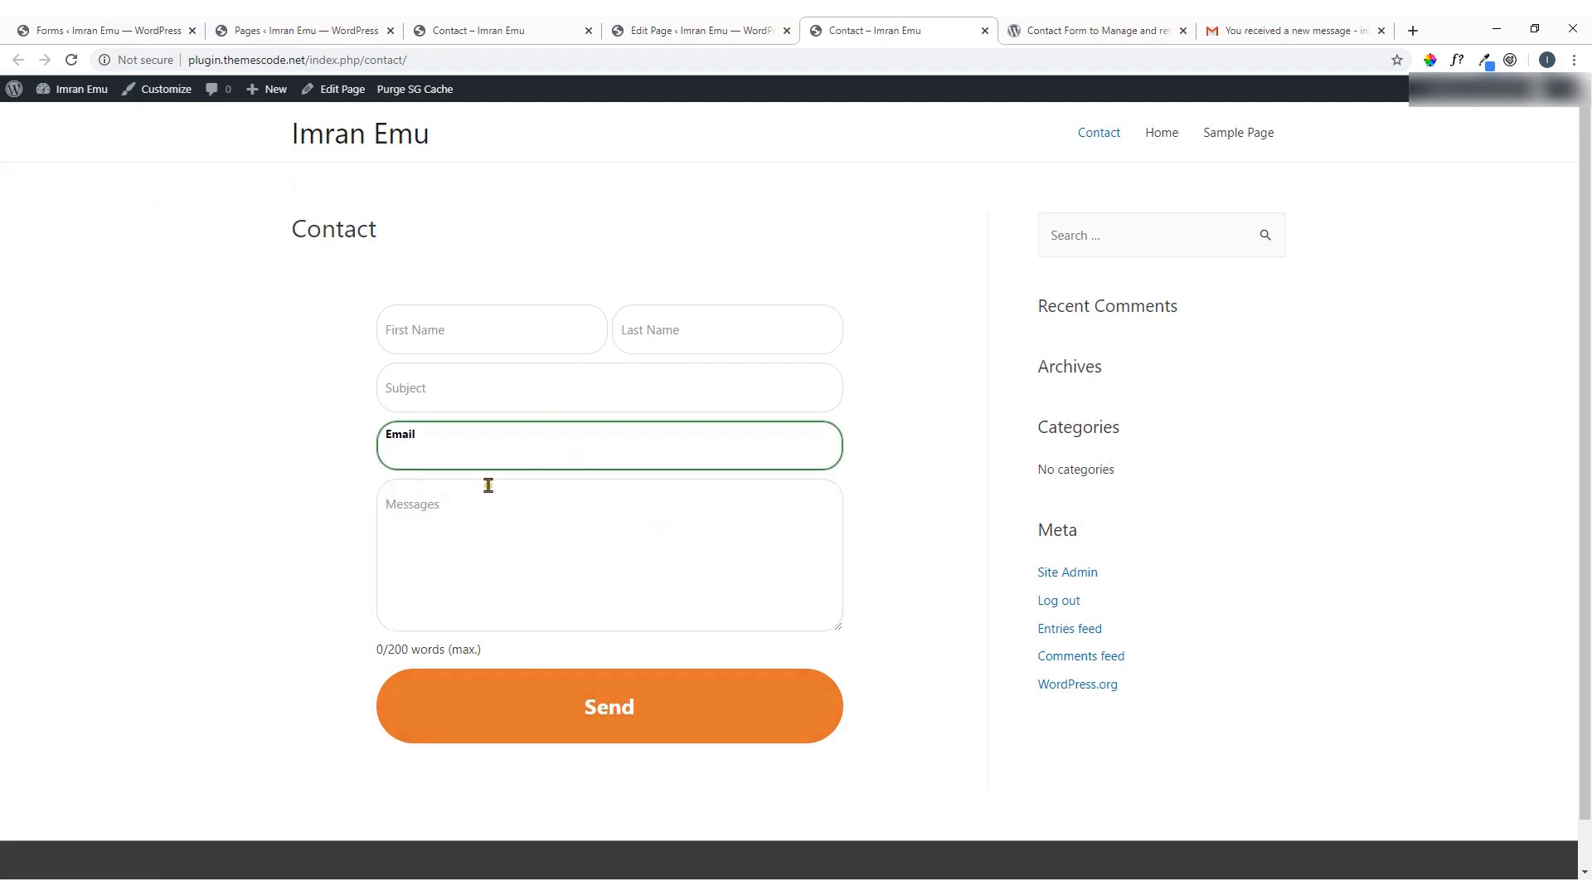
click(472, 396)
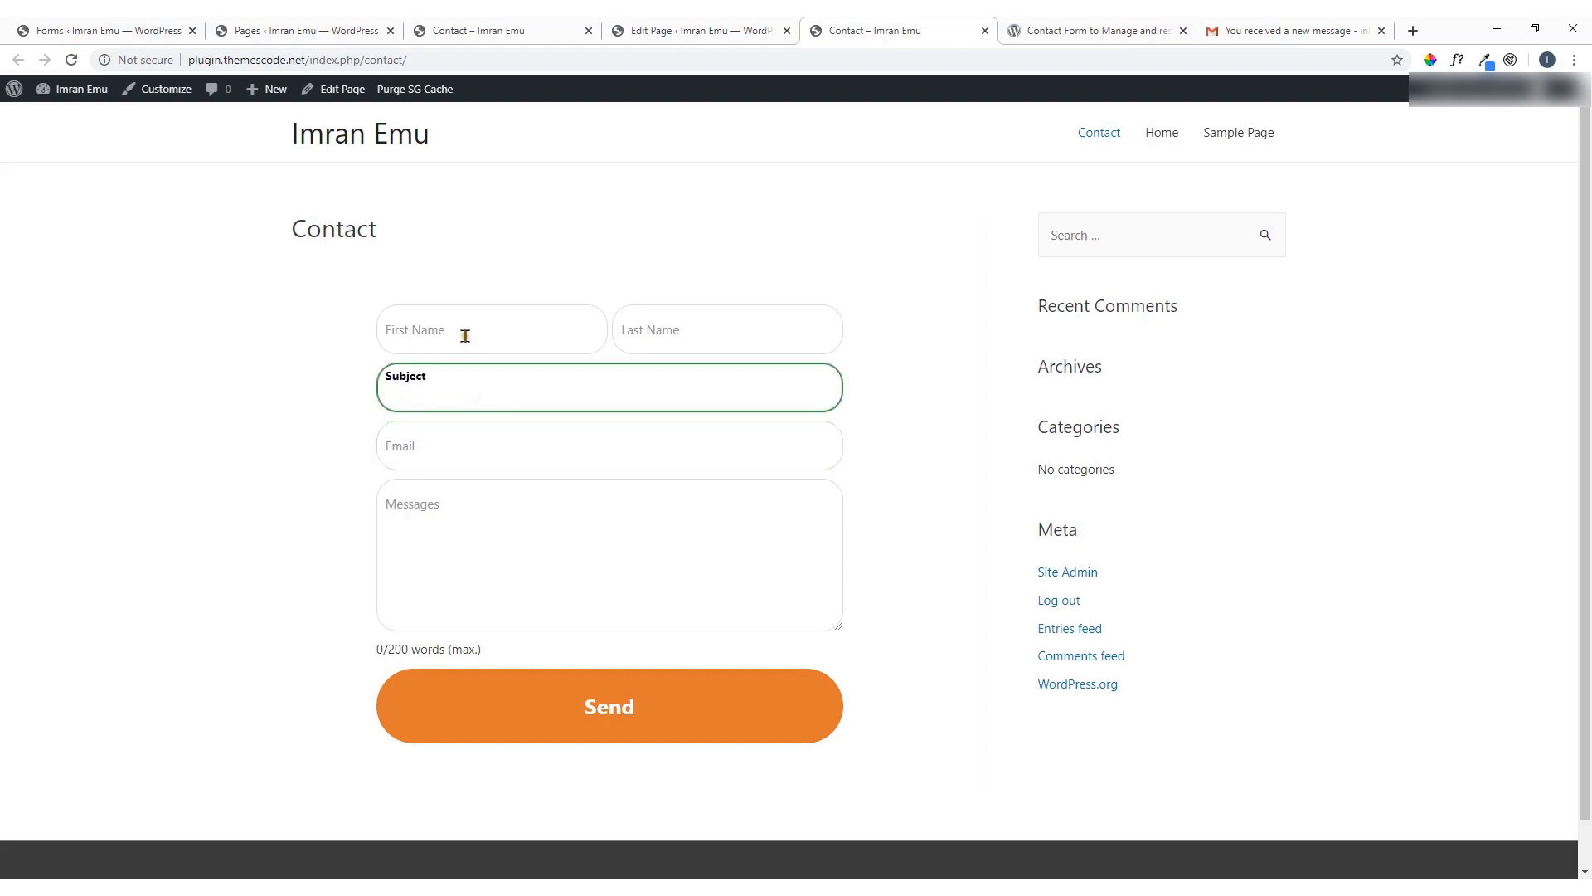
click(661, 342)
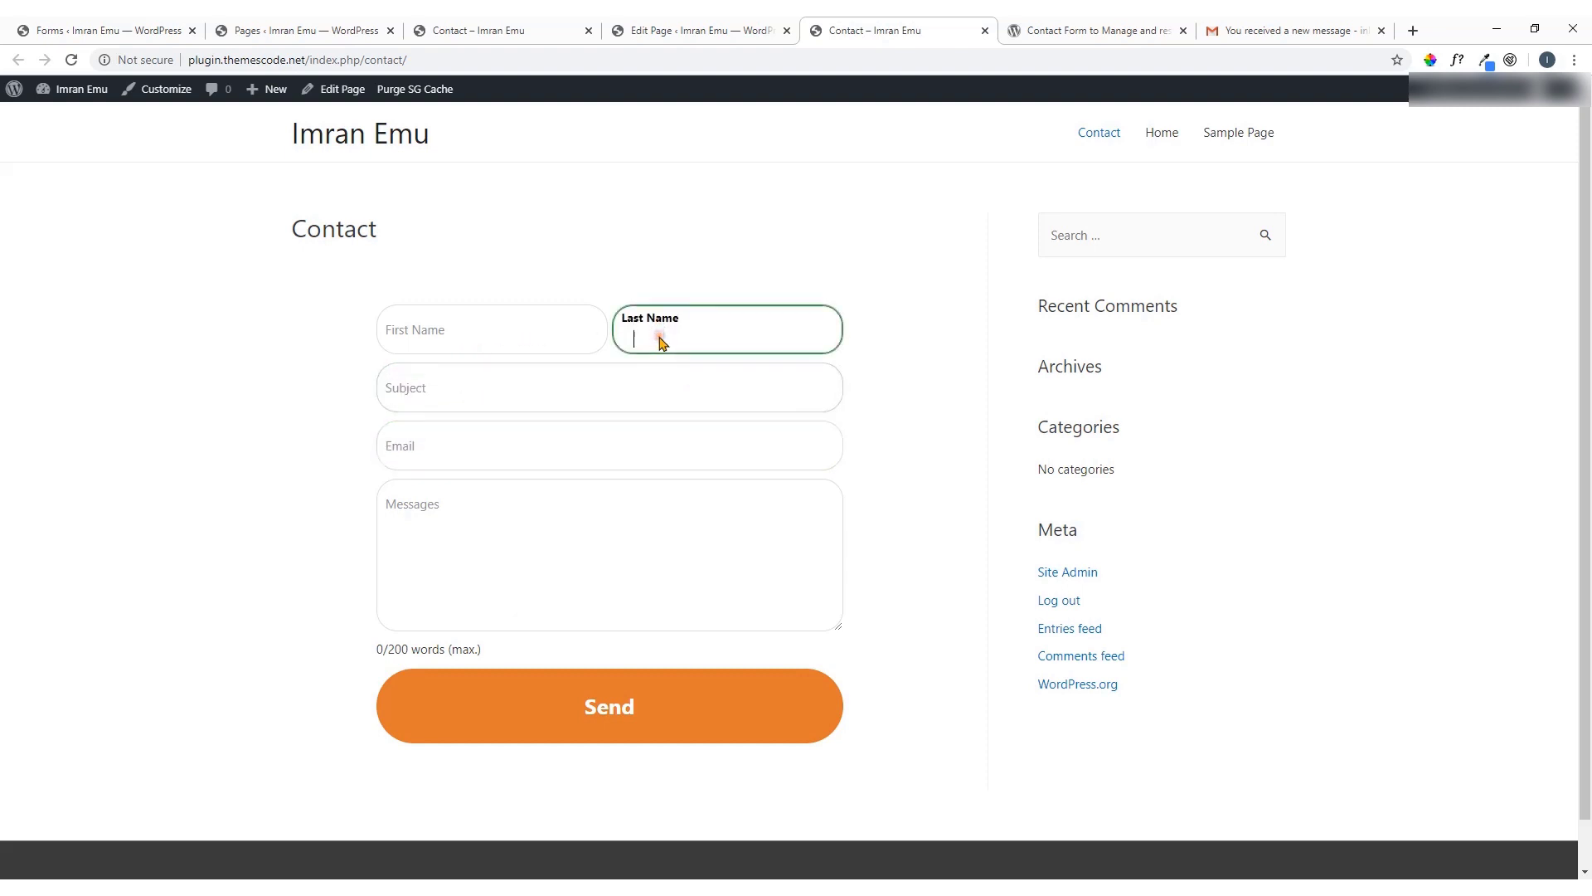
click(490, 329)
click(478, 388)
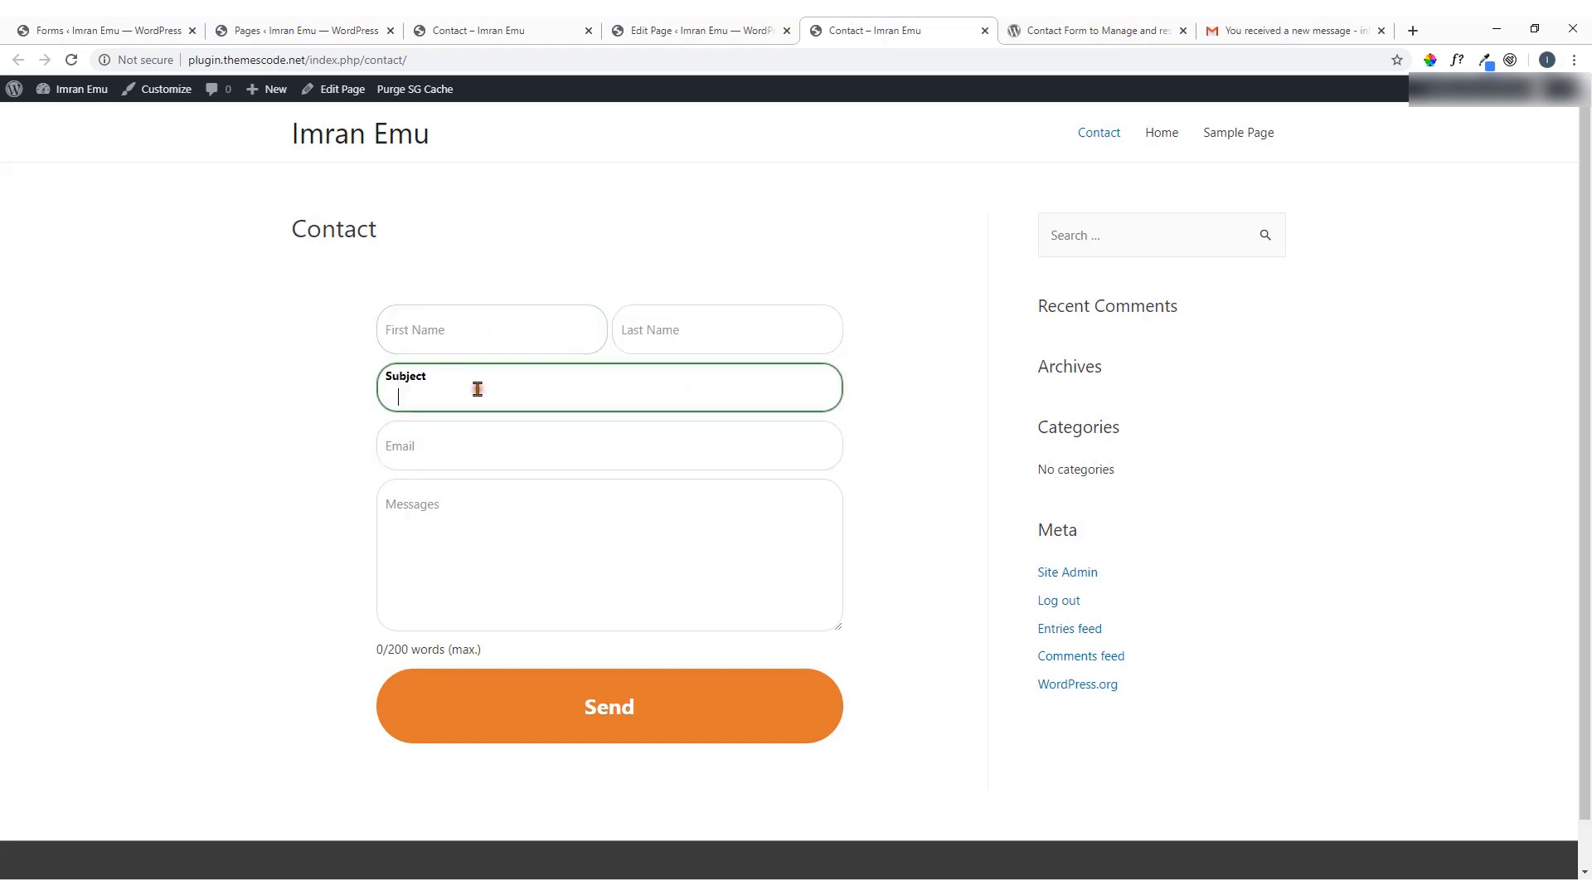
click(496, 454)
click(503, 522)
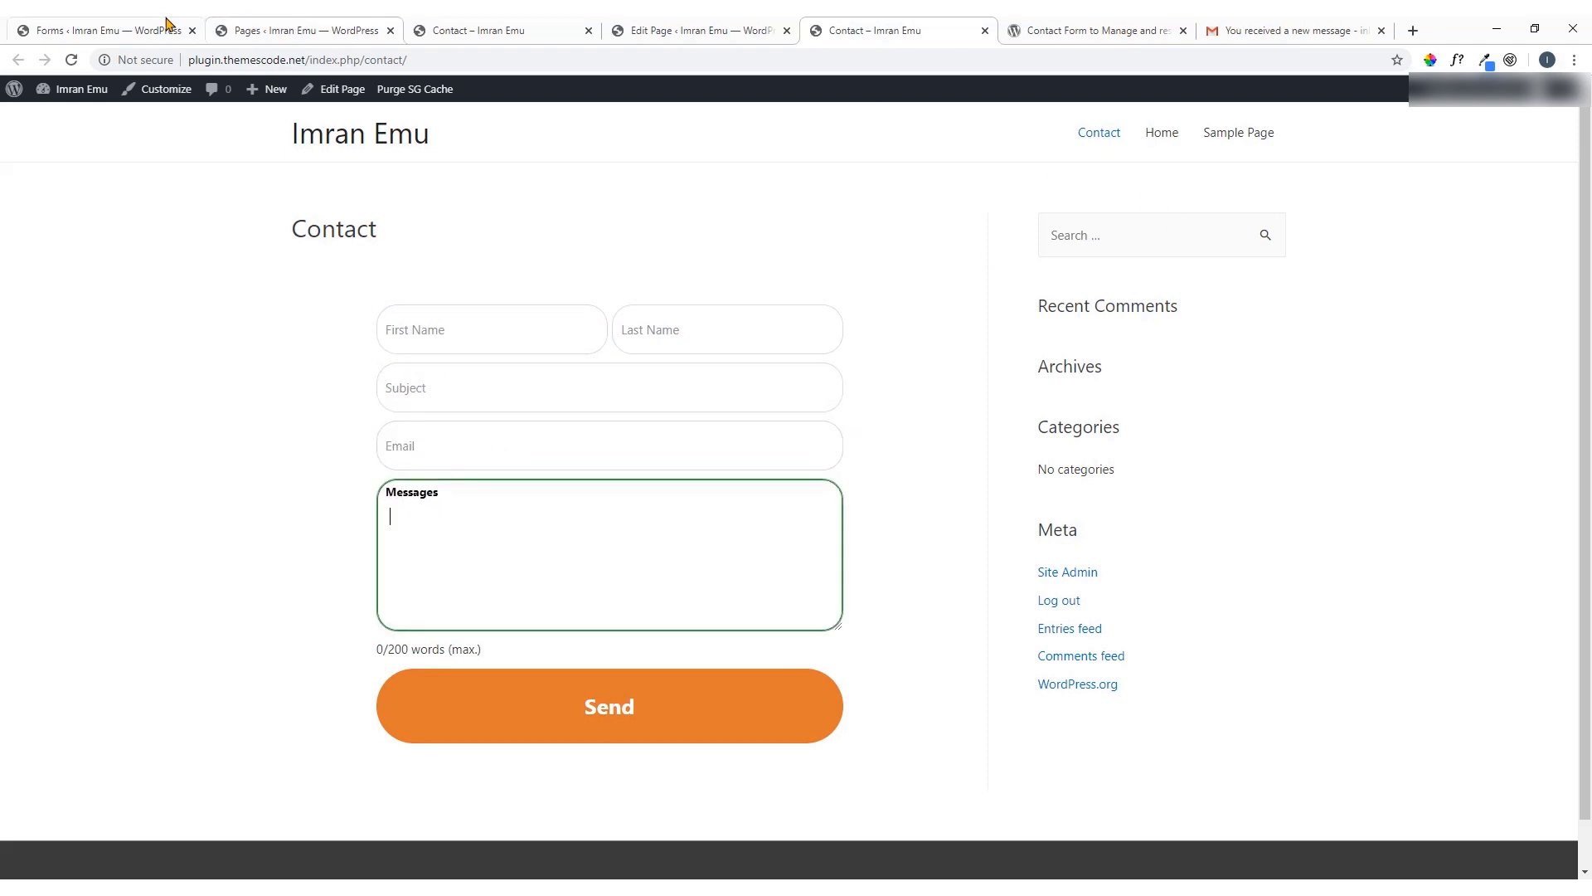
click(141, 31)
mouse_move(33, 496)
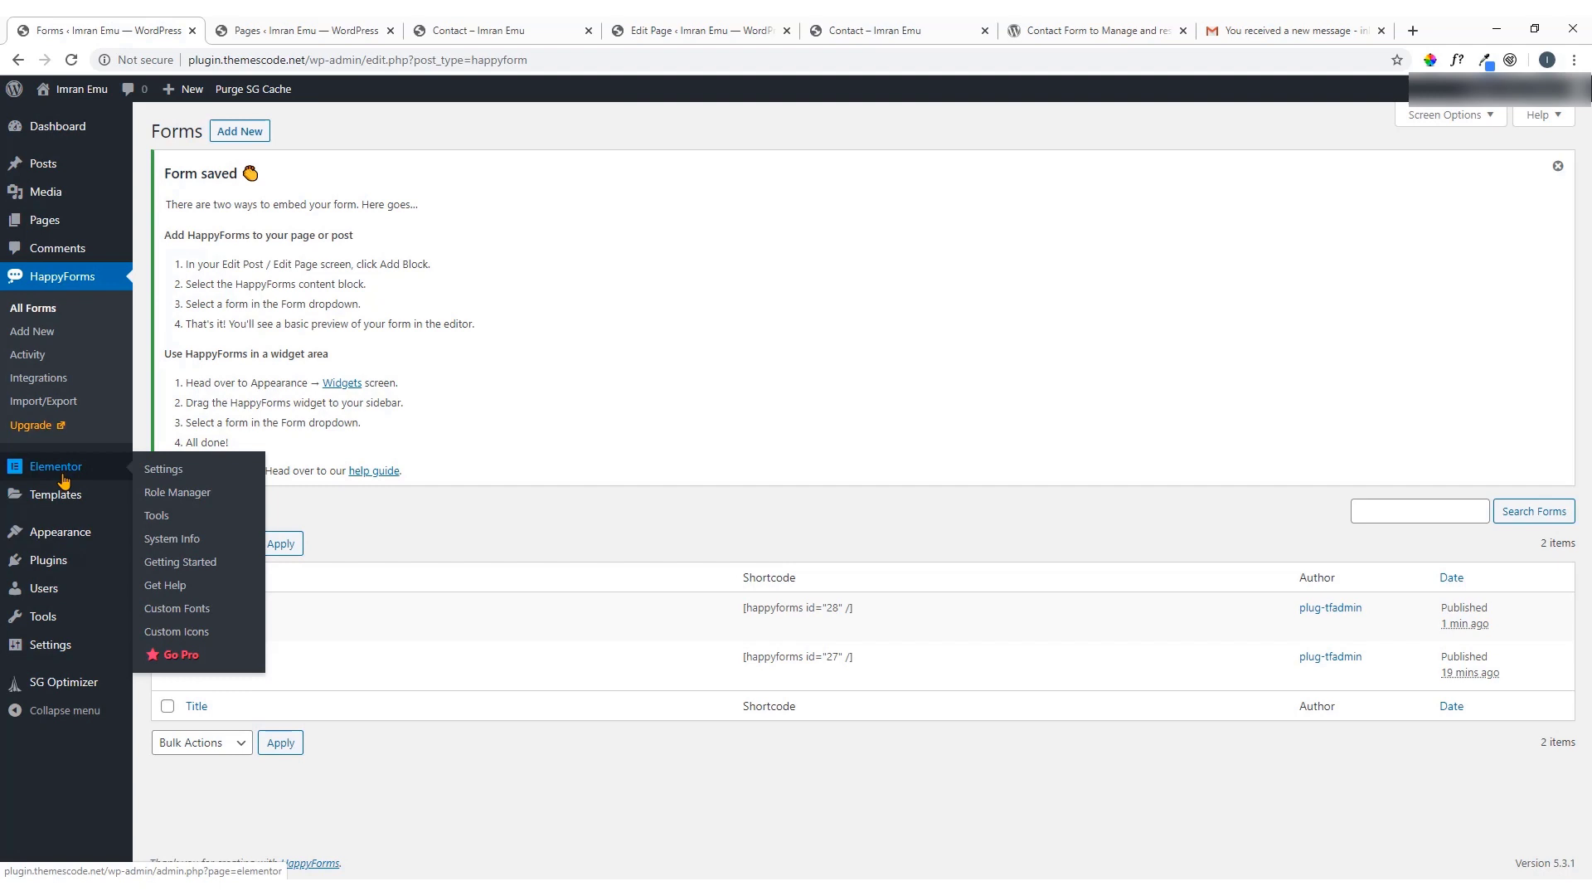
Open YouTube in a new tab, then go back to the WordPress Pages list
click(1413, 30)
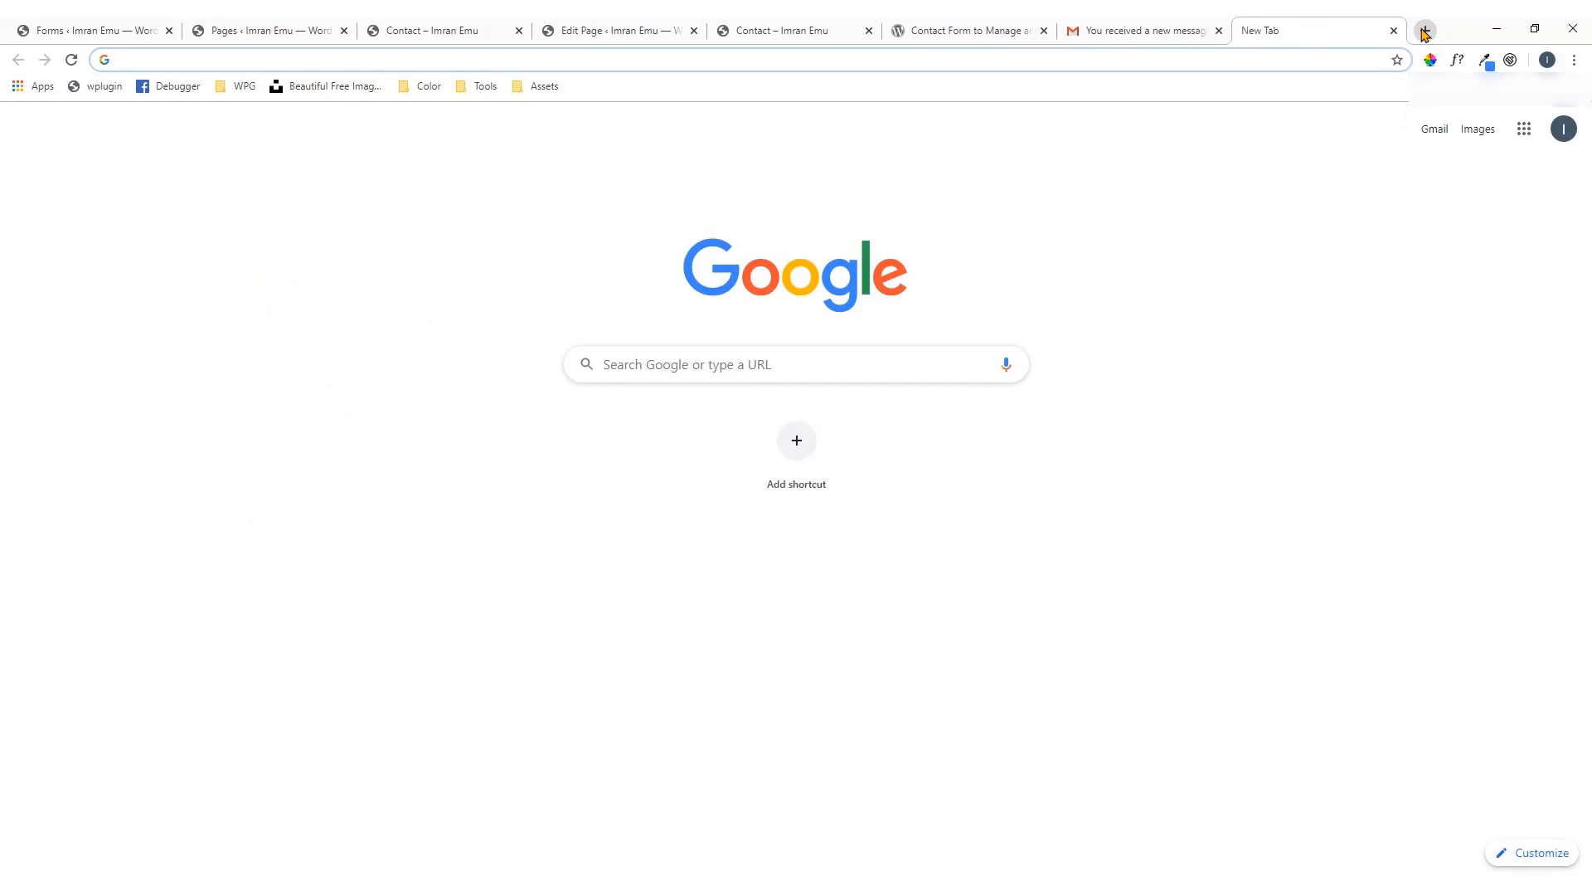
text(y)
key(Return)
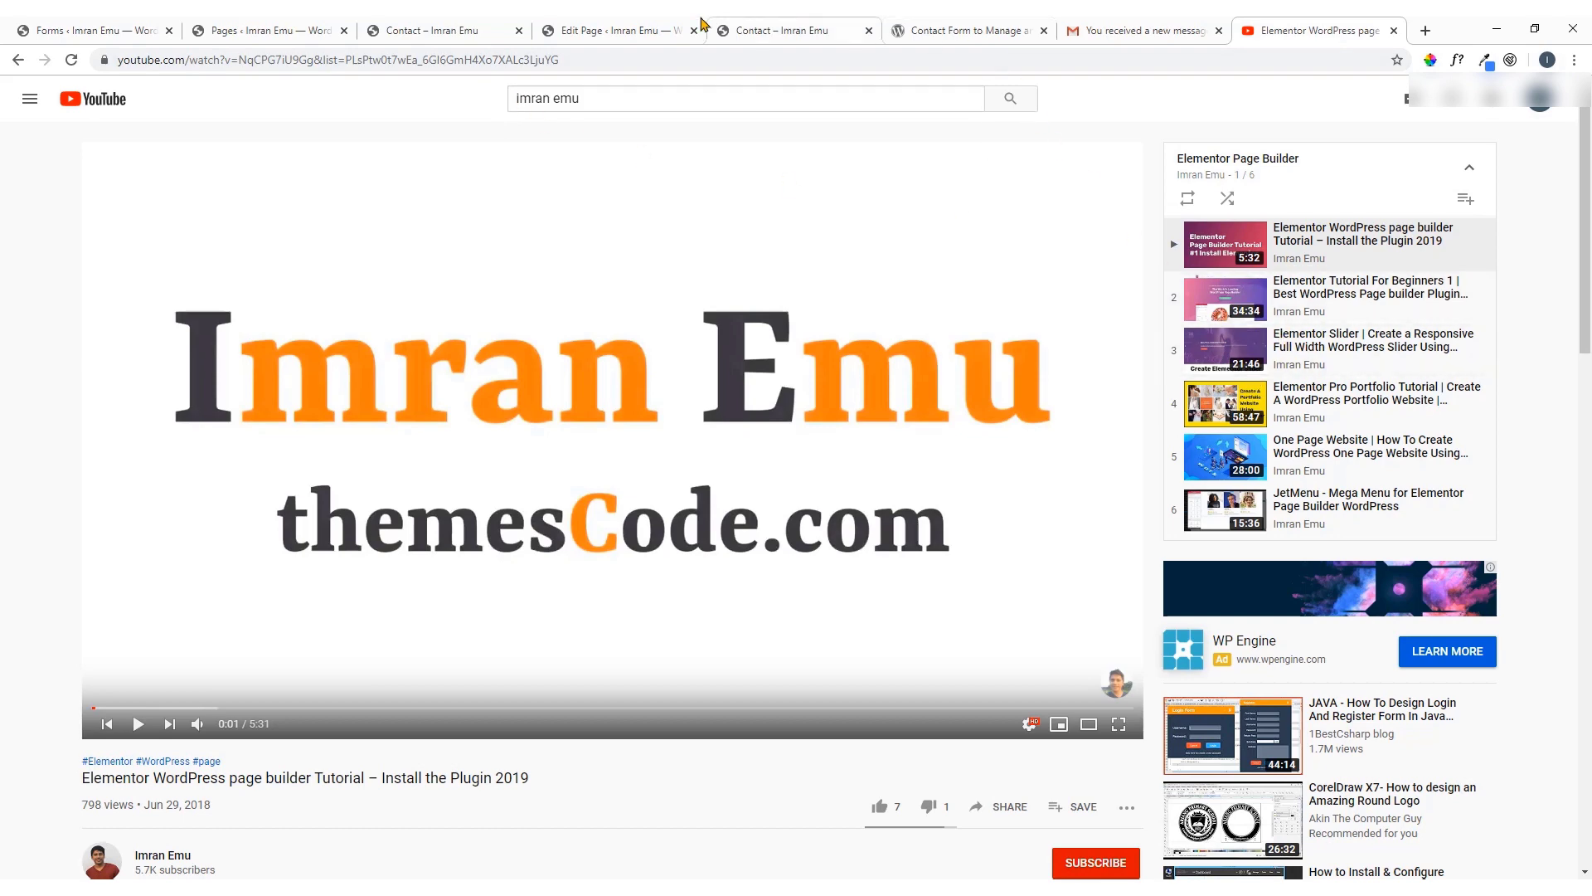
click(126, 22)
click(290, 25)
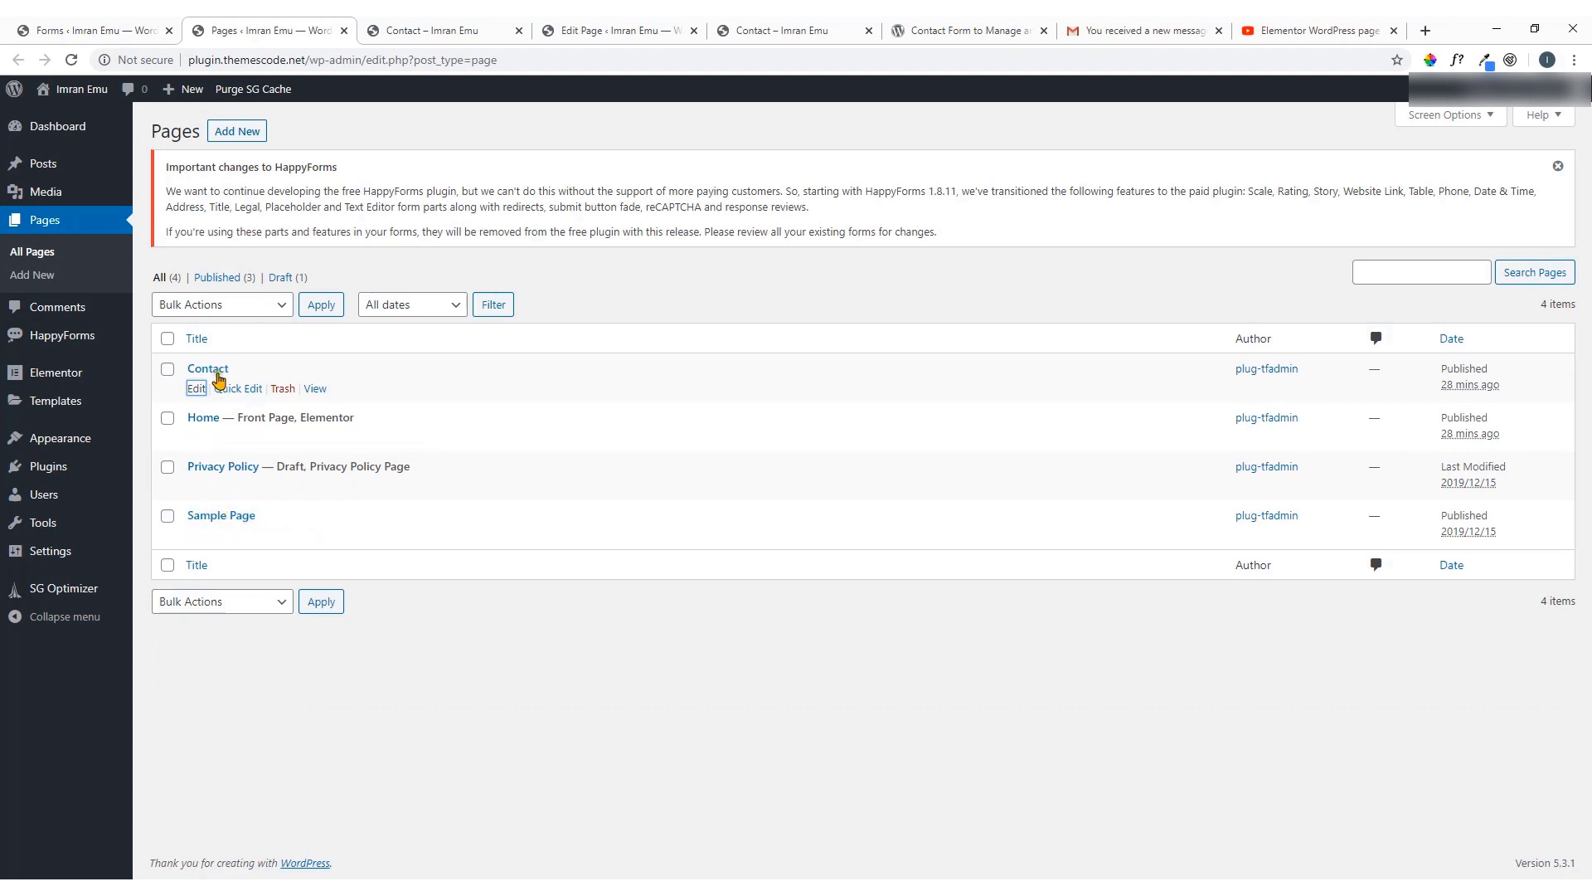
Add a new page titled 'Contact Form 2' and open it in Elementor
click(232, 135)
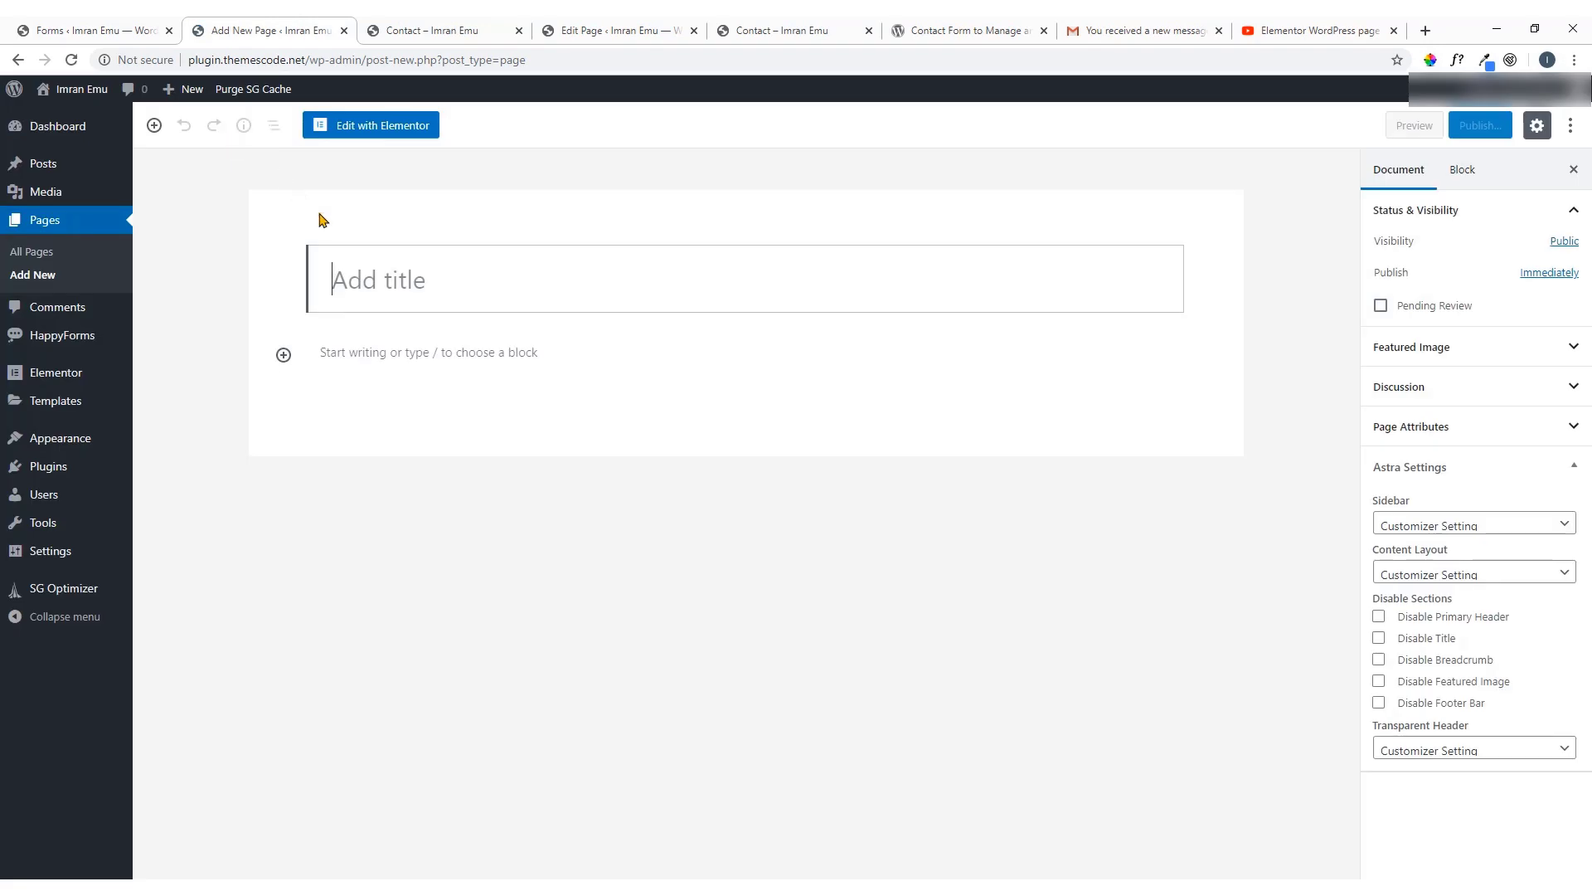
text(Contact Fo)
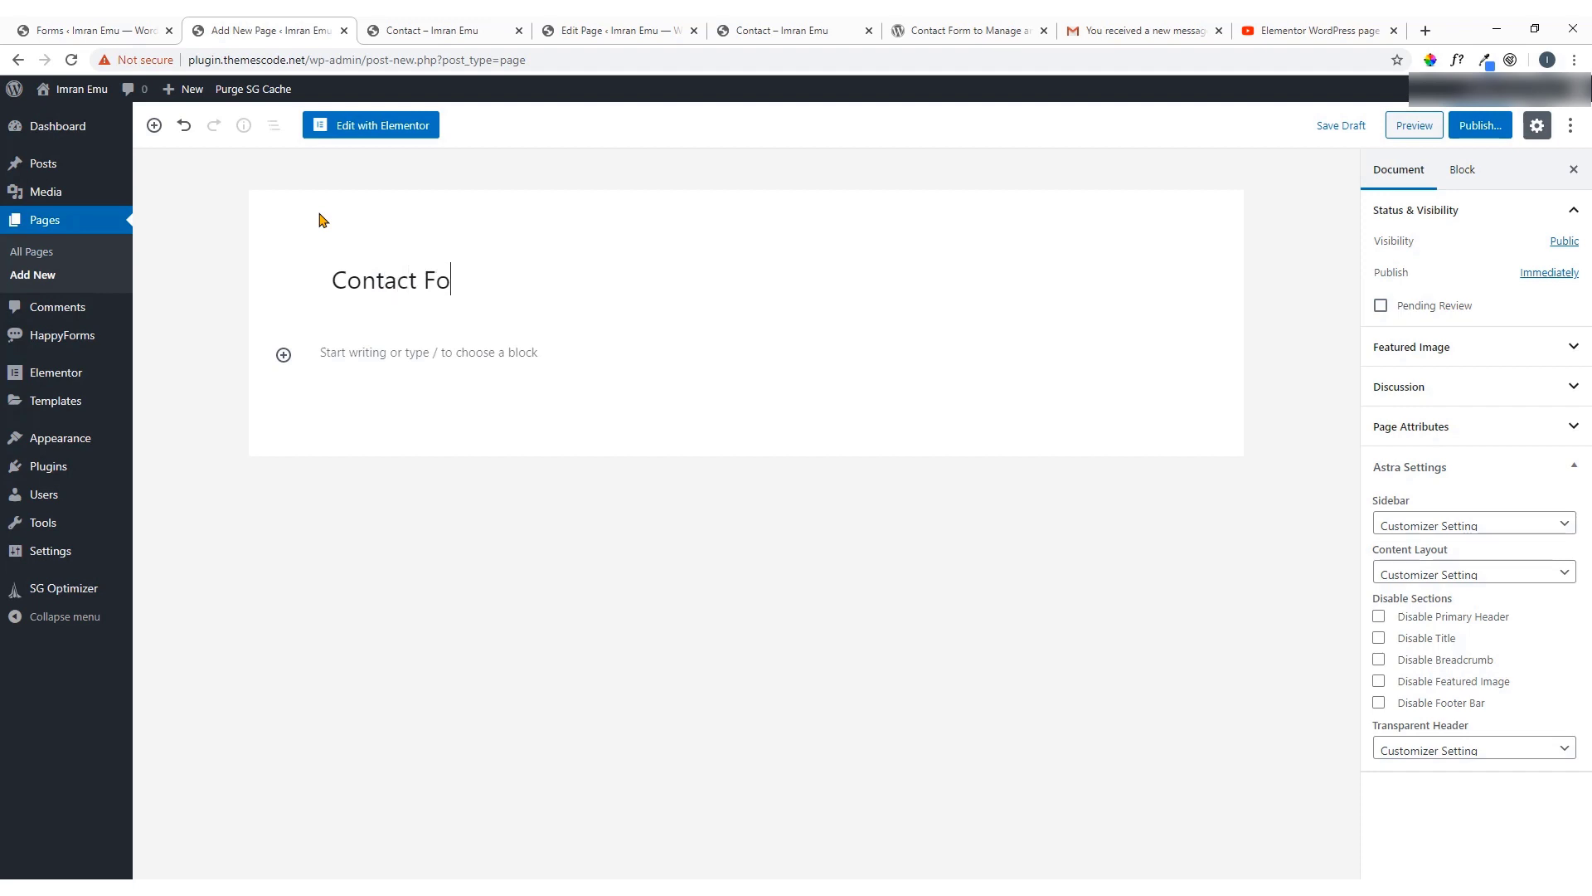
text(rm 2)
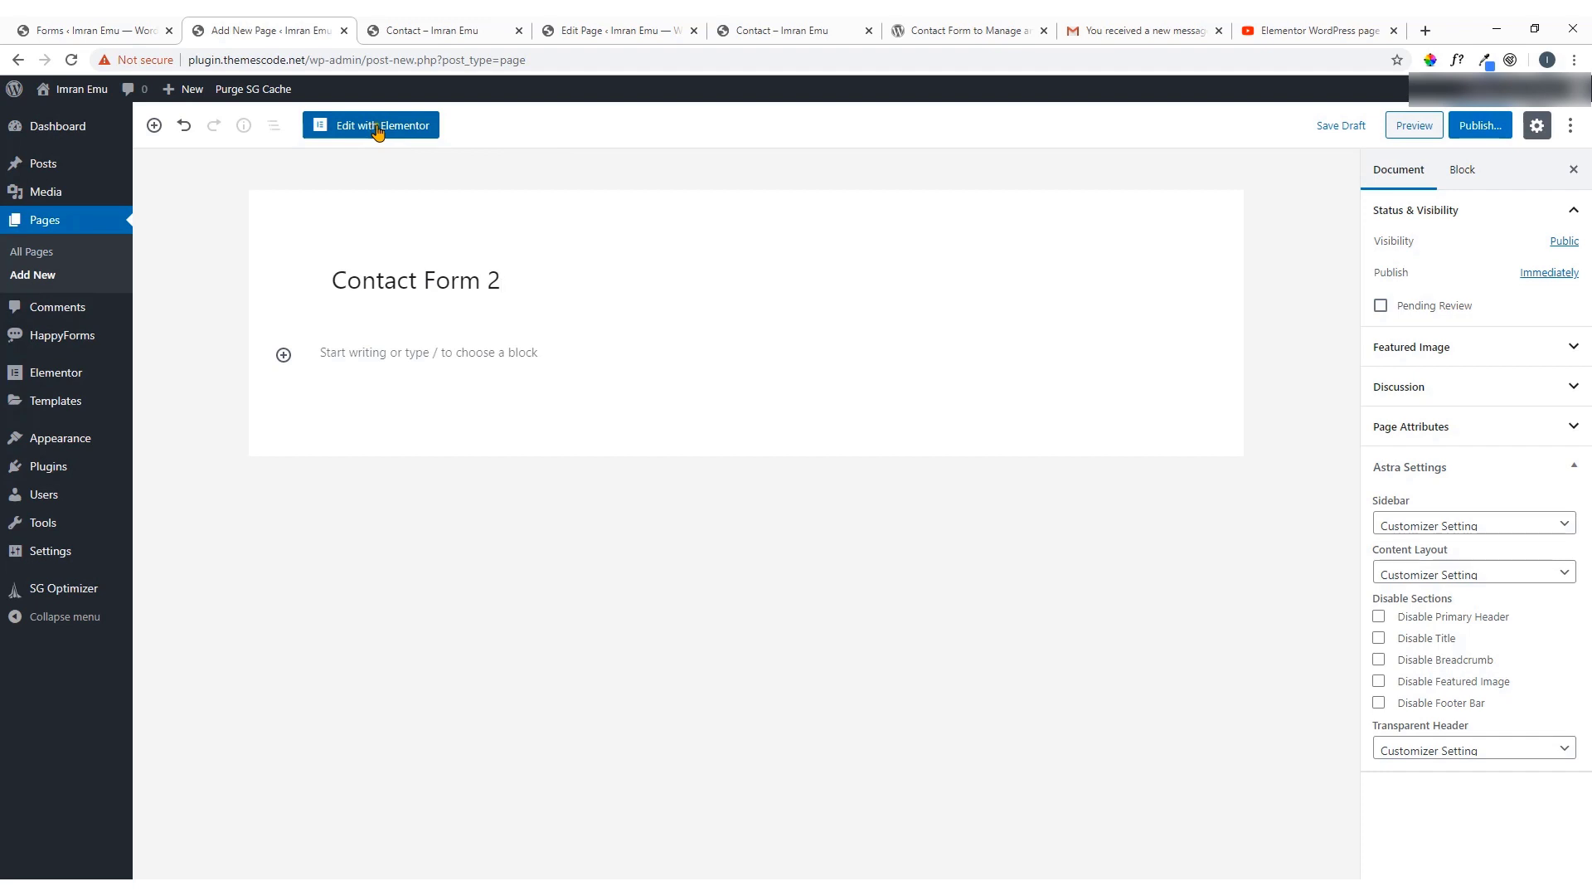
click(377, 129)
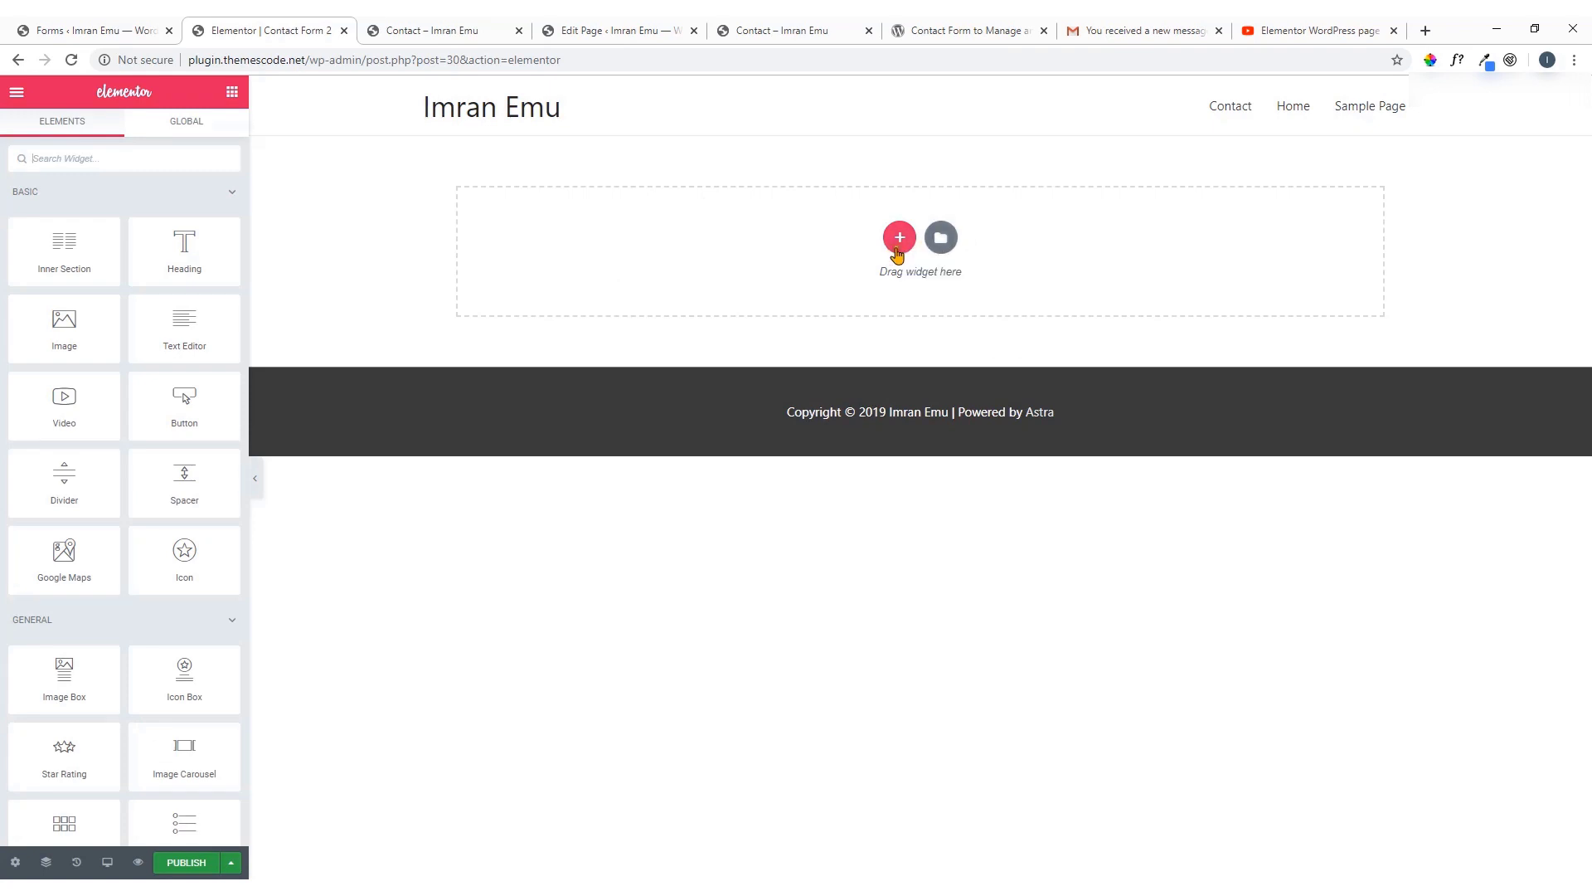
Add a two-column section and place the HappyForms widget in its left column
click(900, 239)
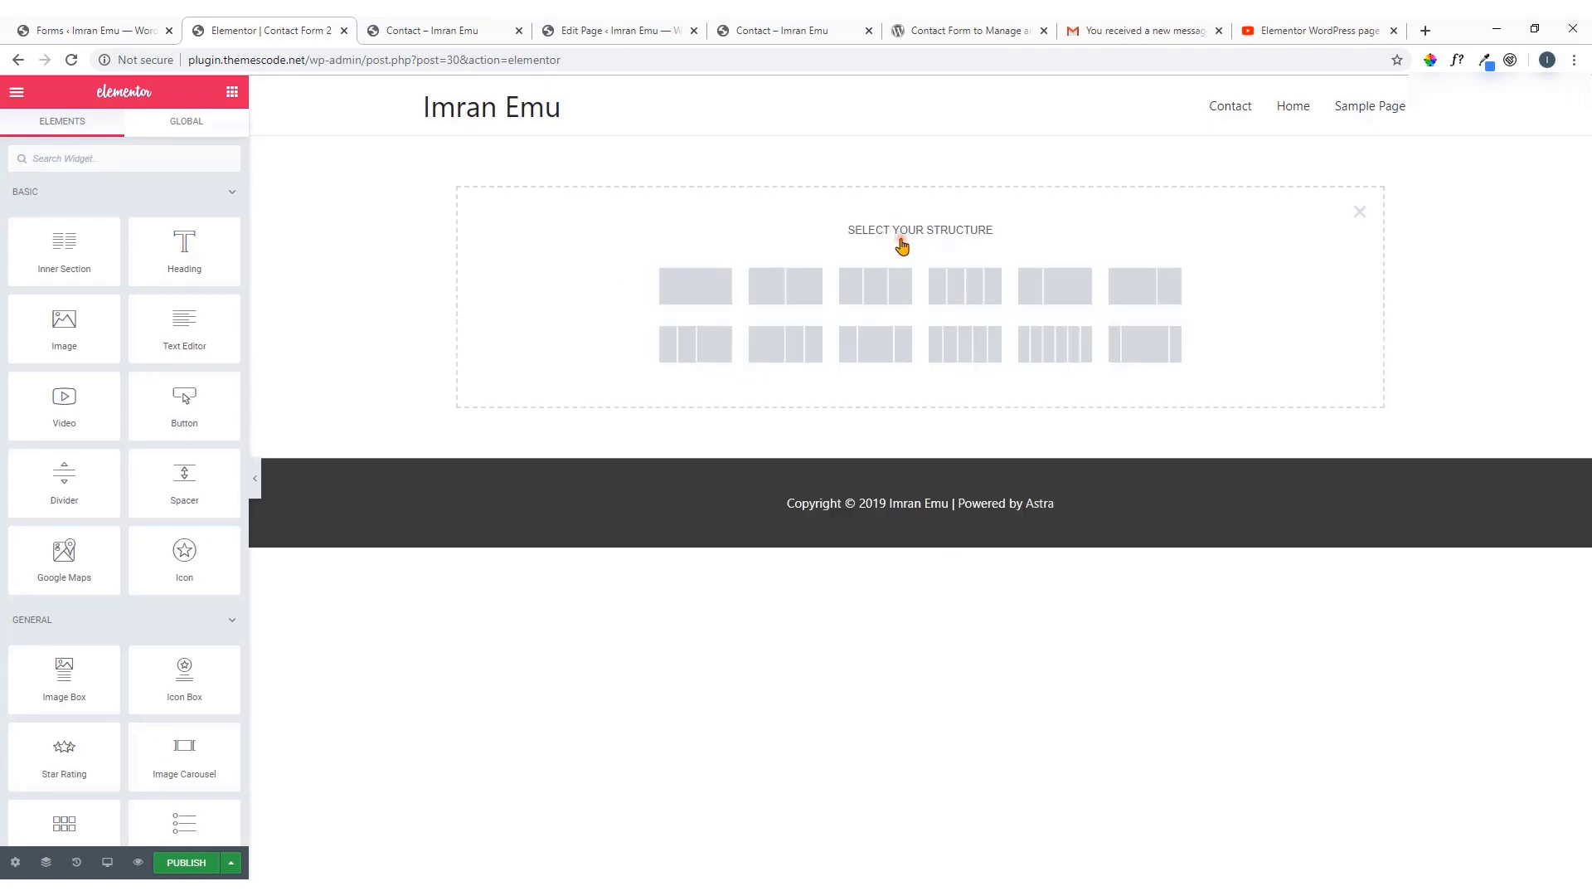
click(787, 302)
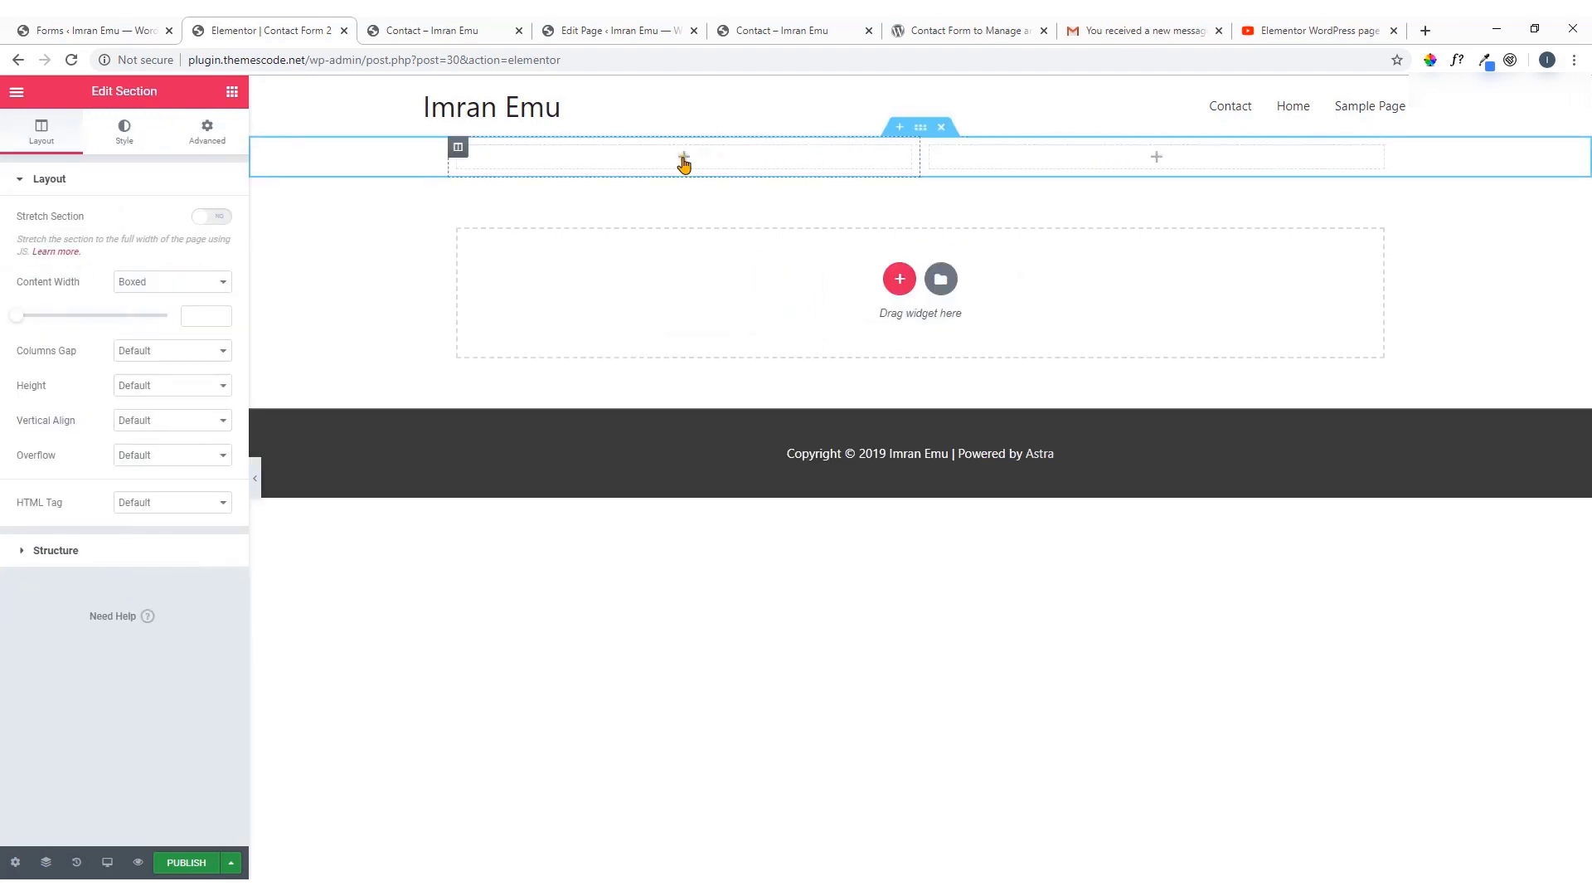
click(686, 159)
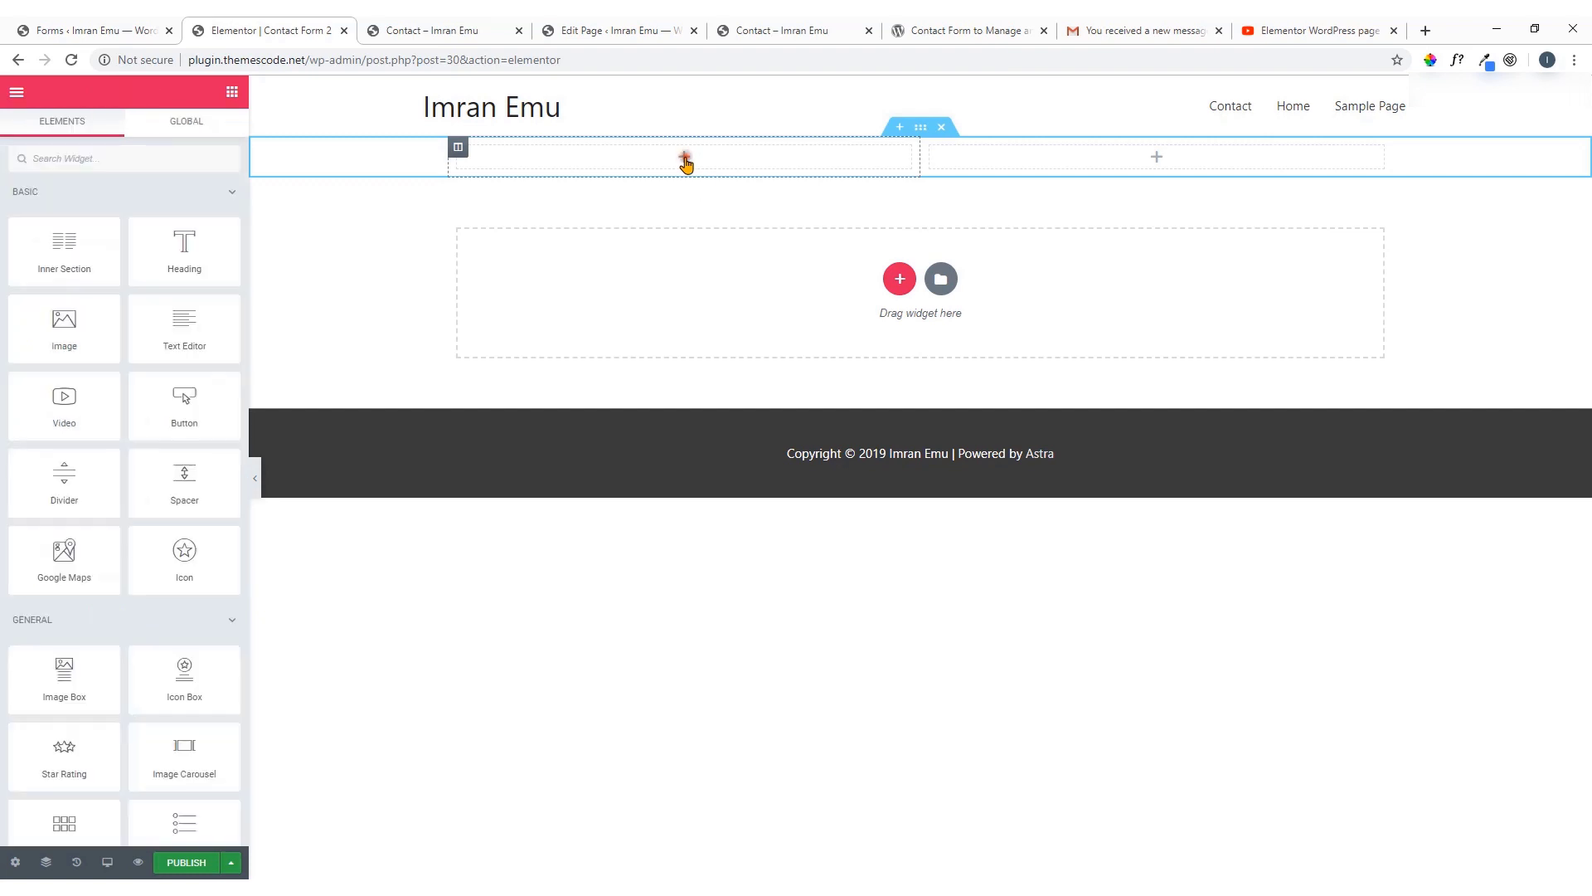
click(113, 158)
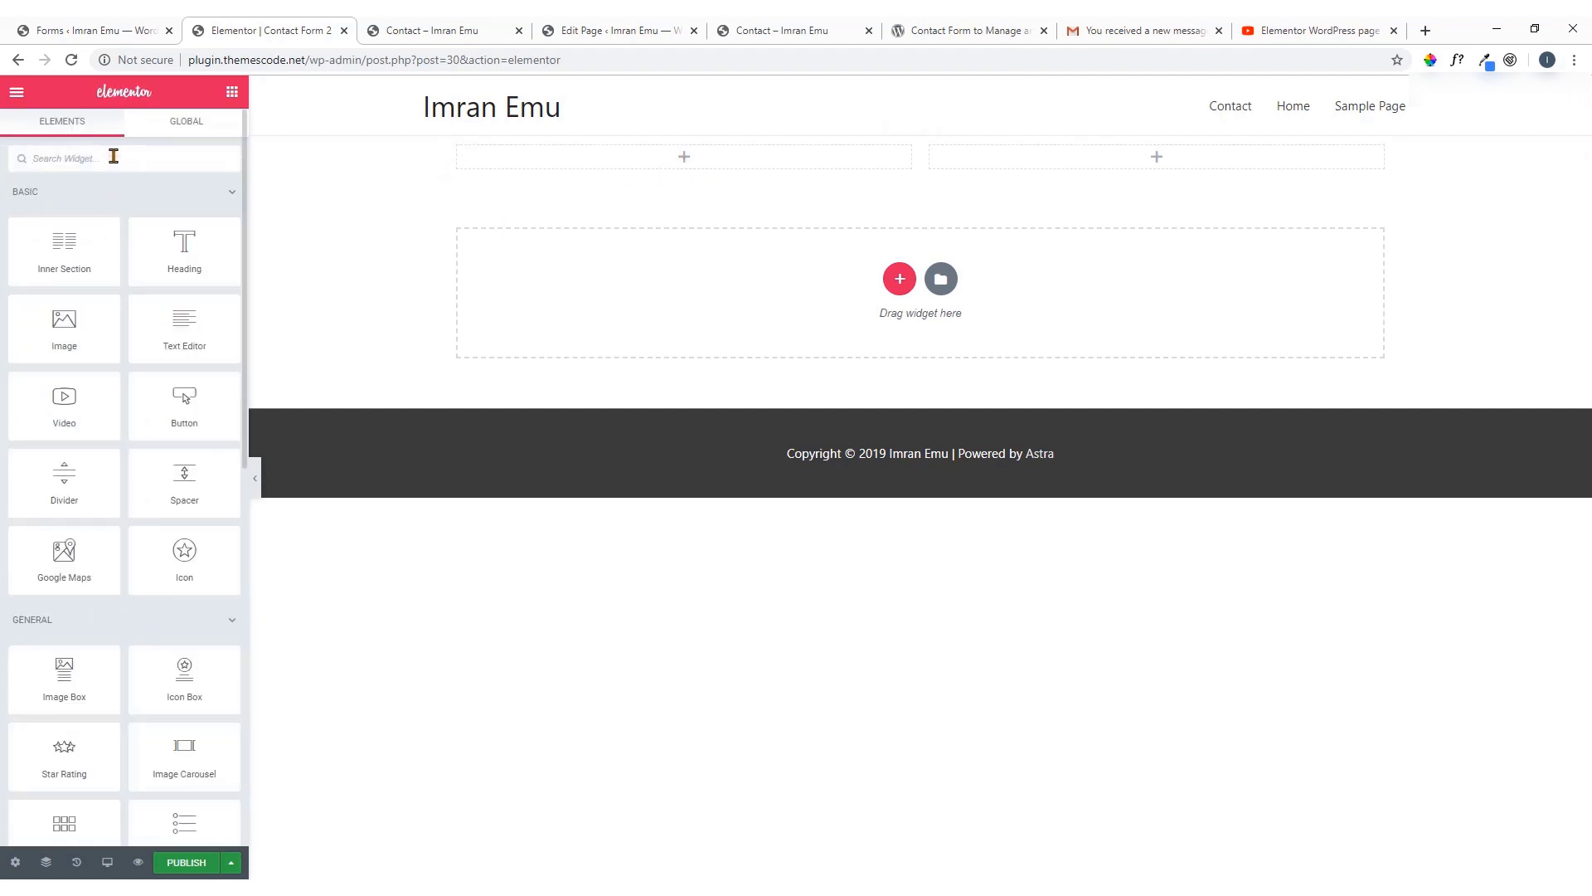
text(happy)
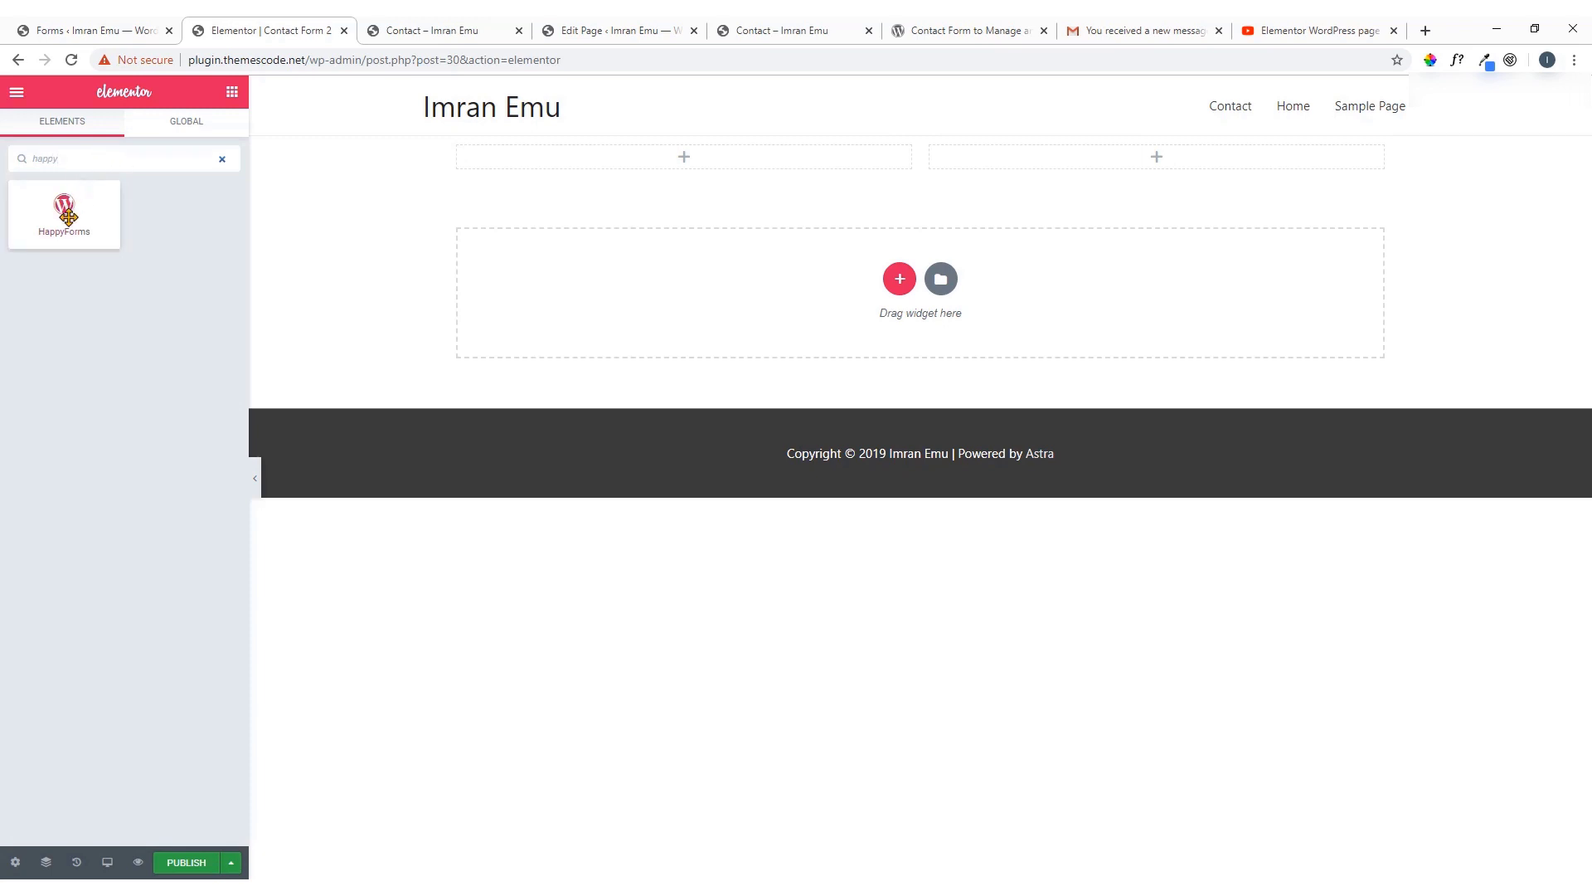
drag(60, 217, 694, 172)
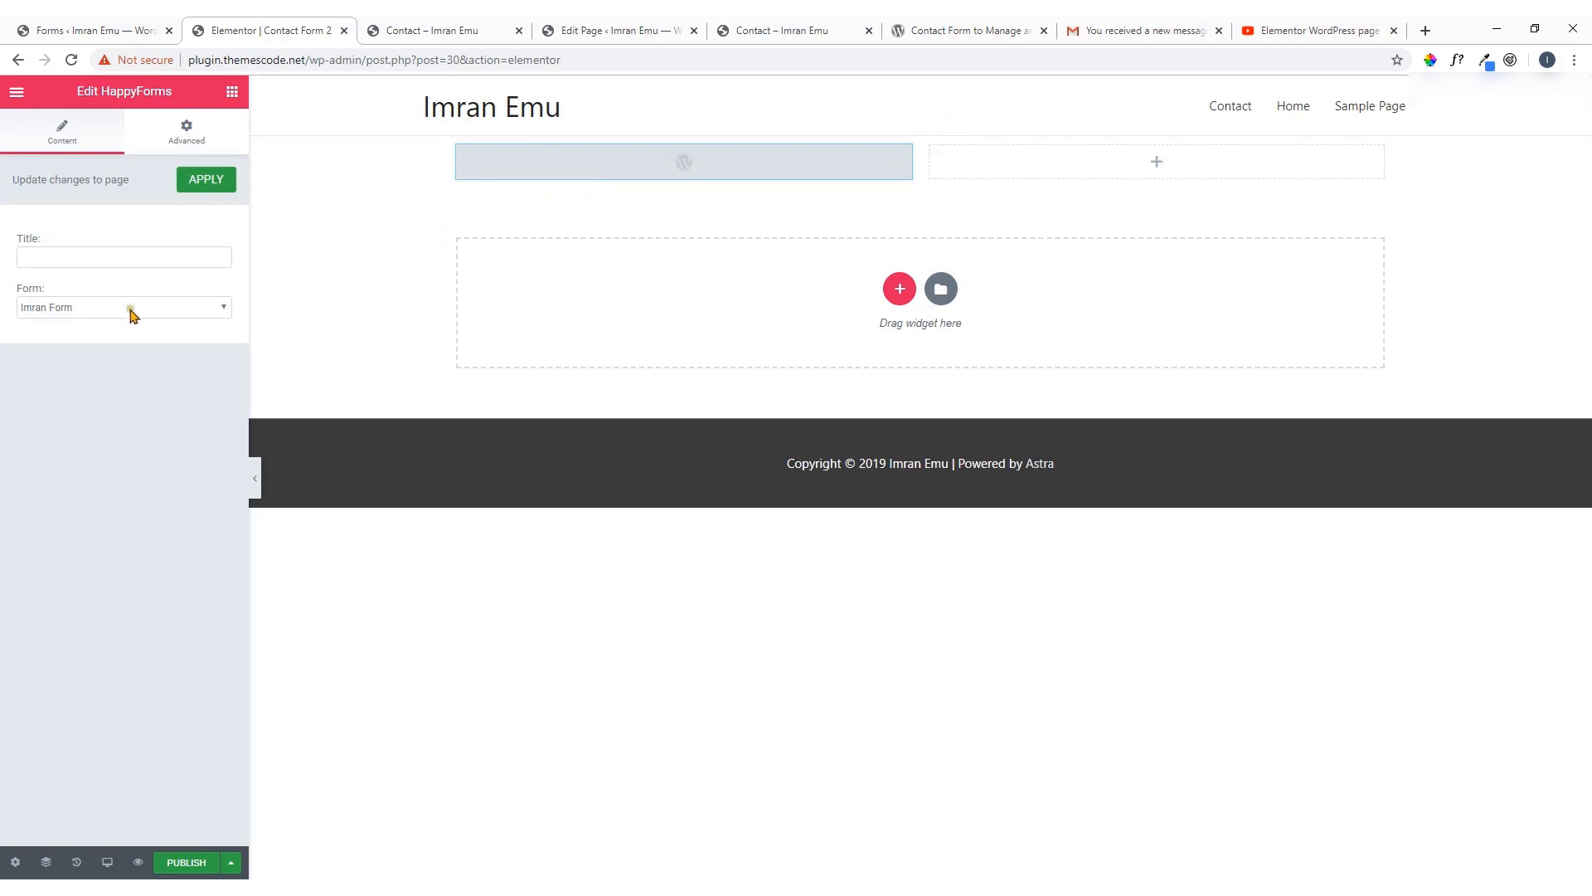
Choose Imran Form instead of Sample Form in the widget and update the page
click(129, 309)
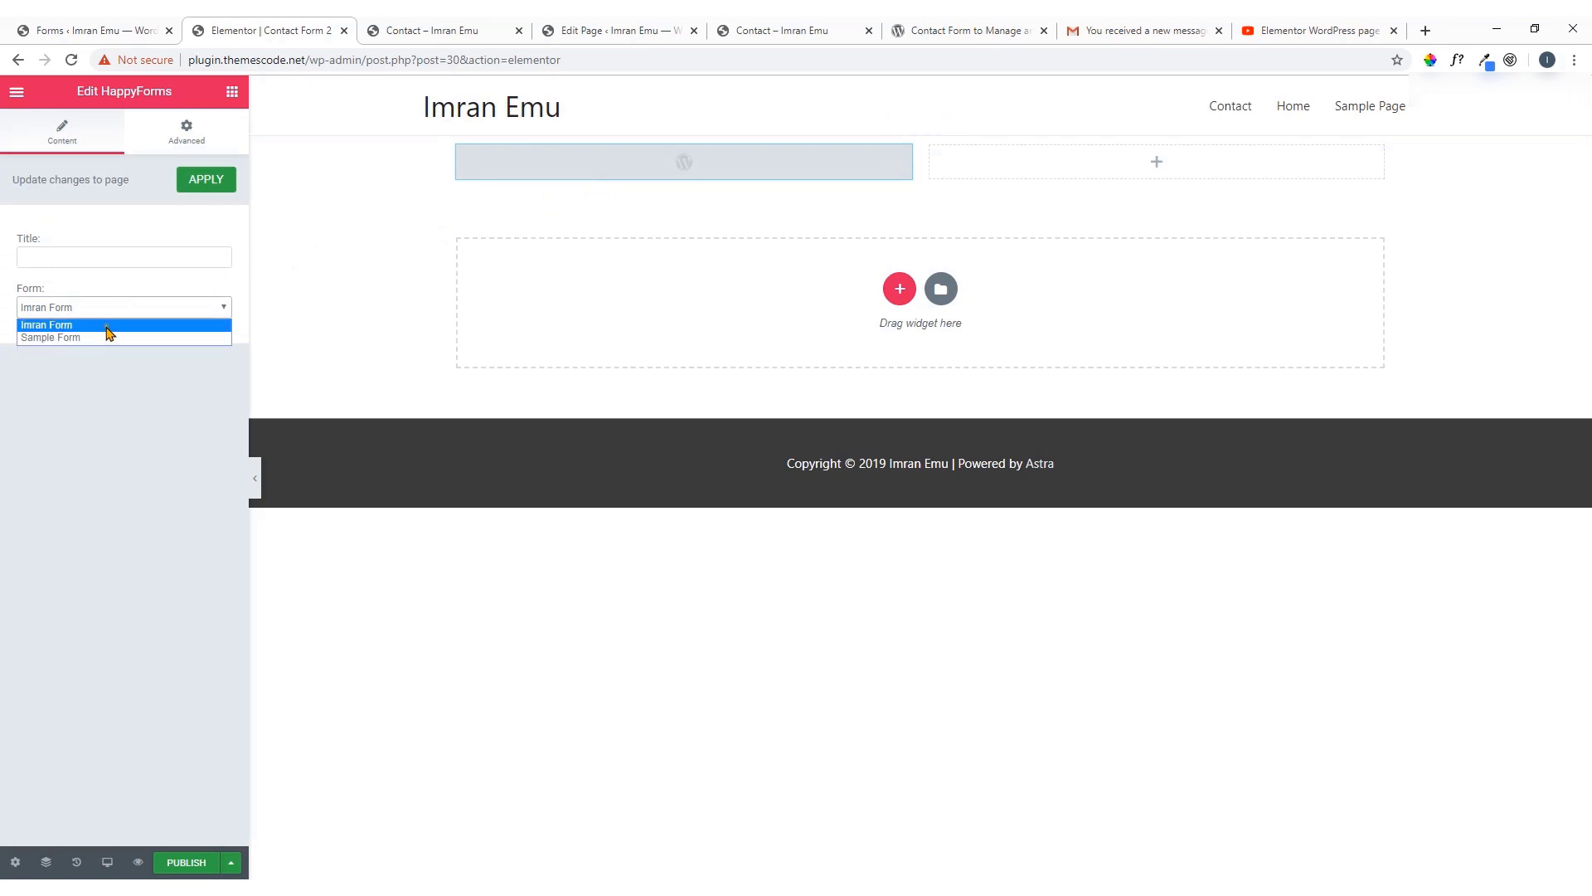
click(108, 336)
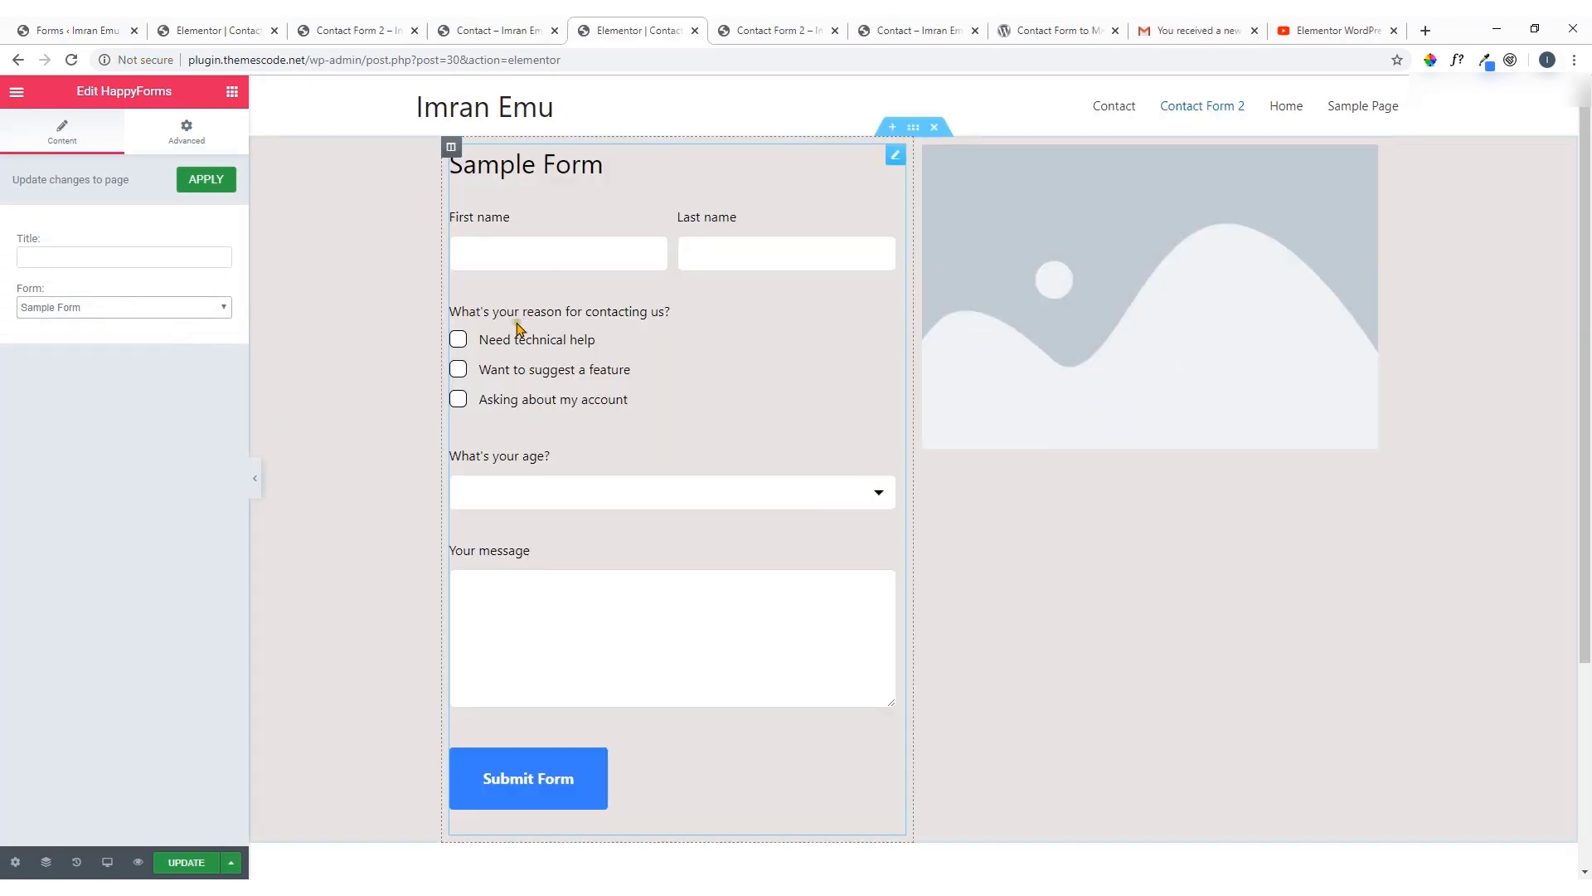
scroll(689, 331, down, 4)
scroll(688, 332, up, 4)
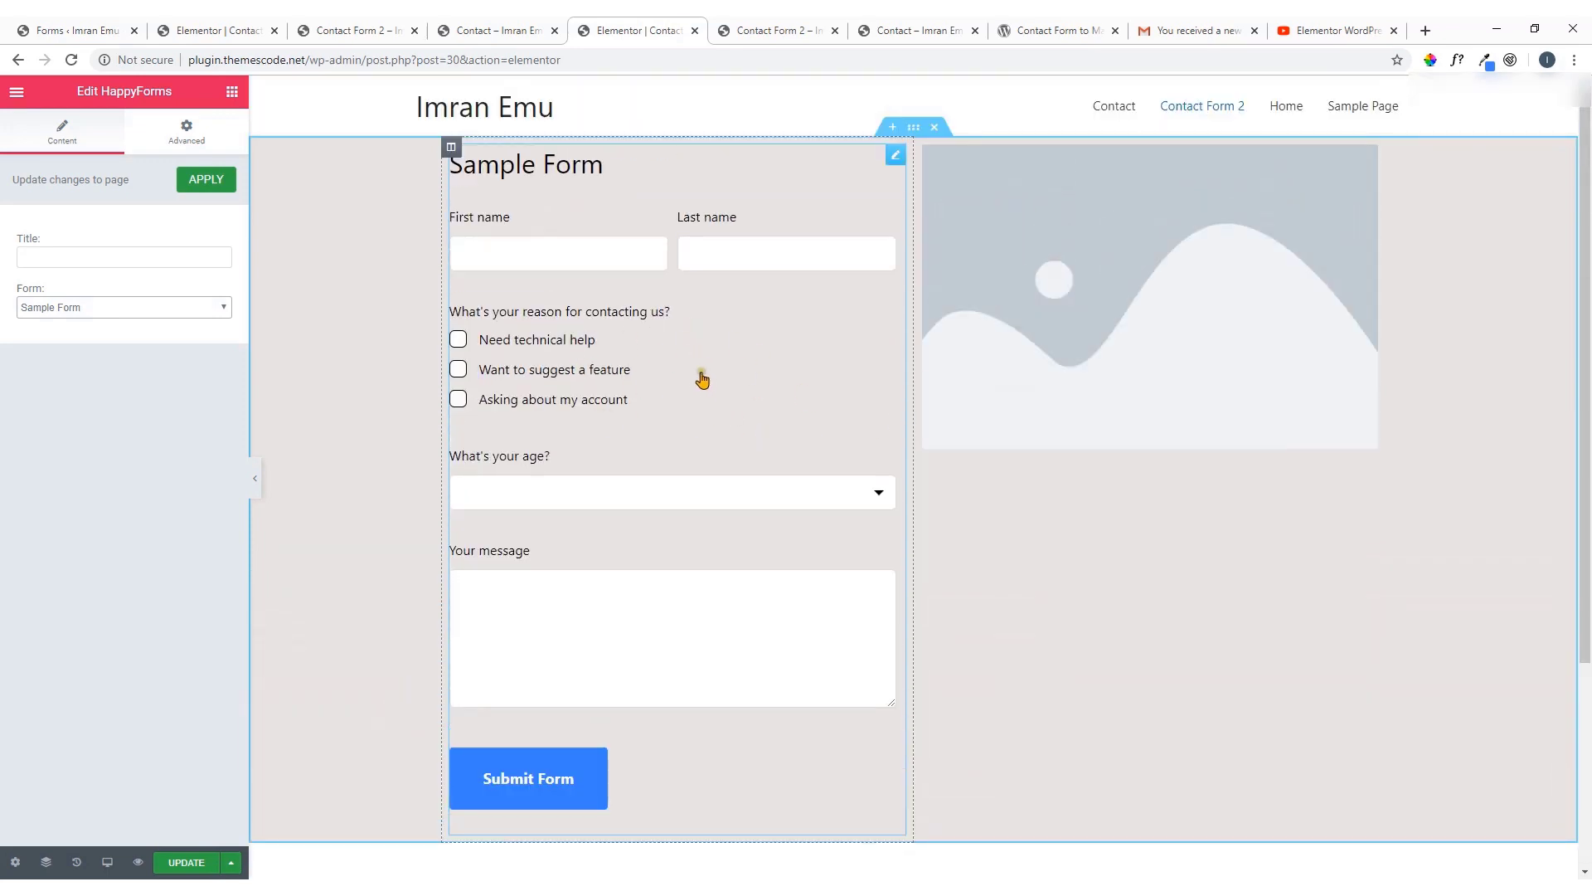
click(214, 309)
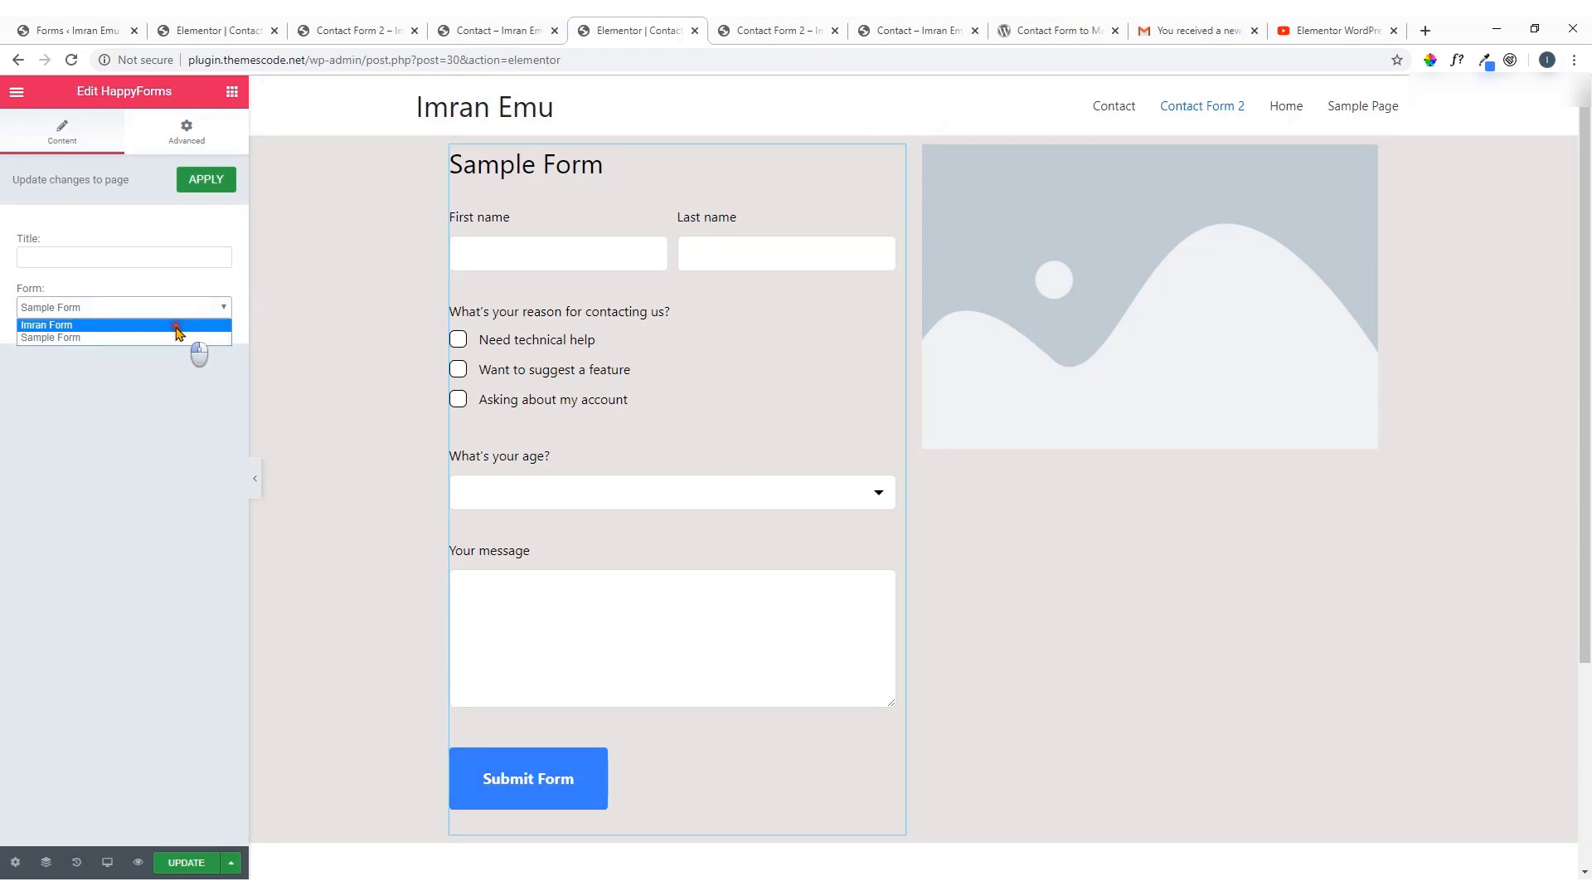
click(179, 326)
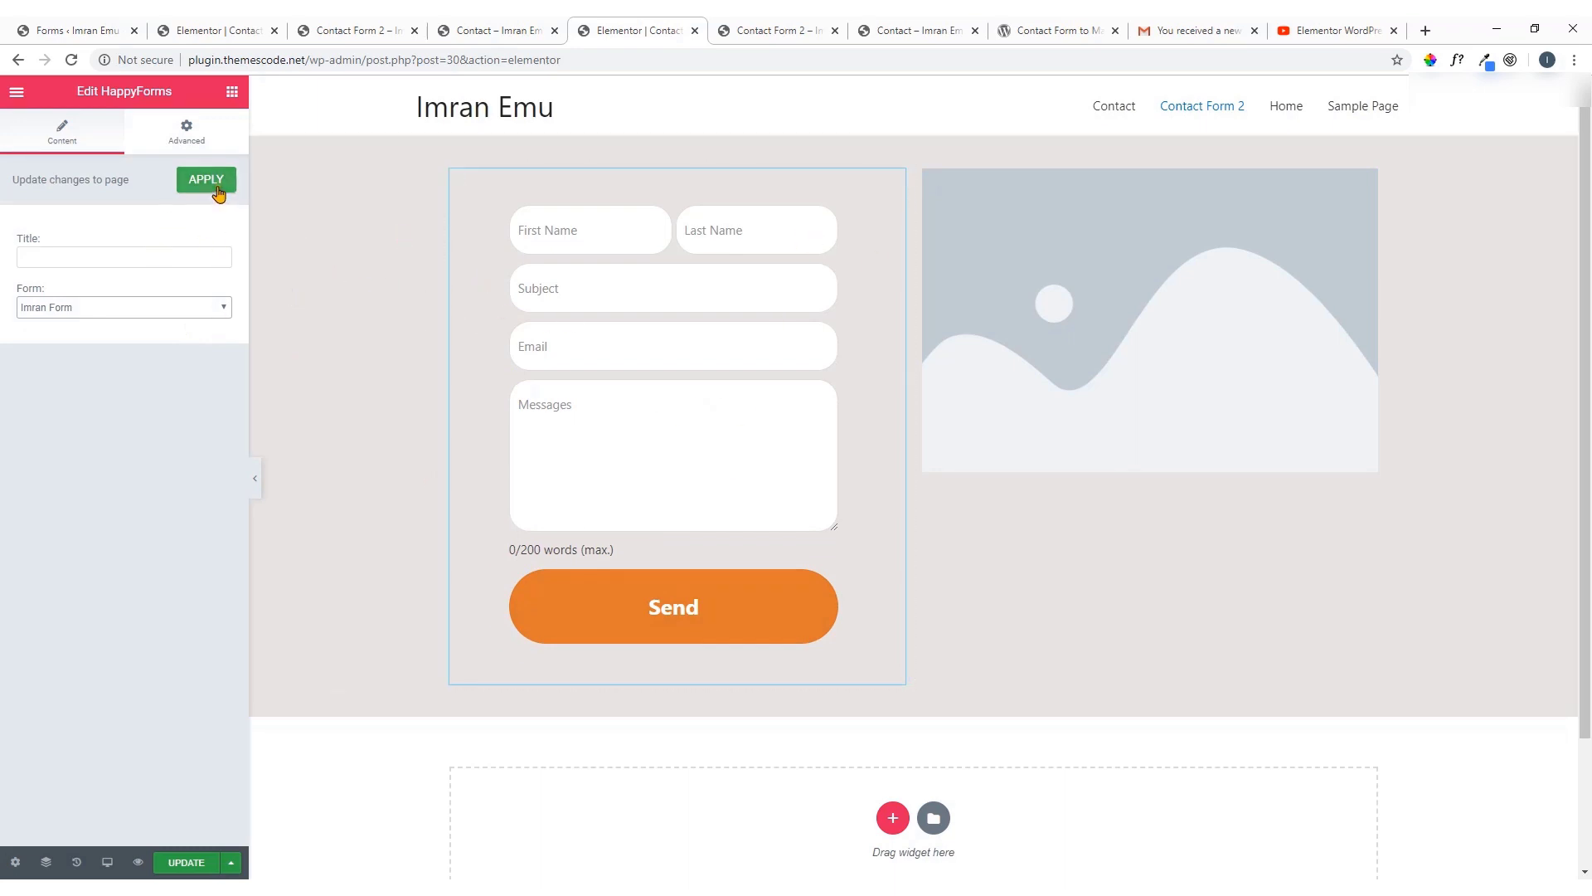
click(186, 863)
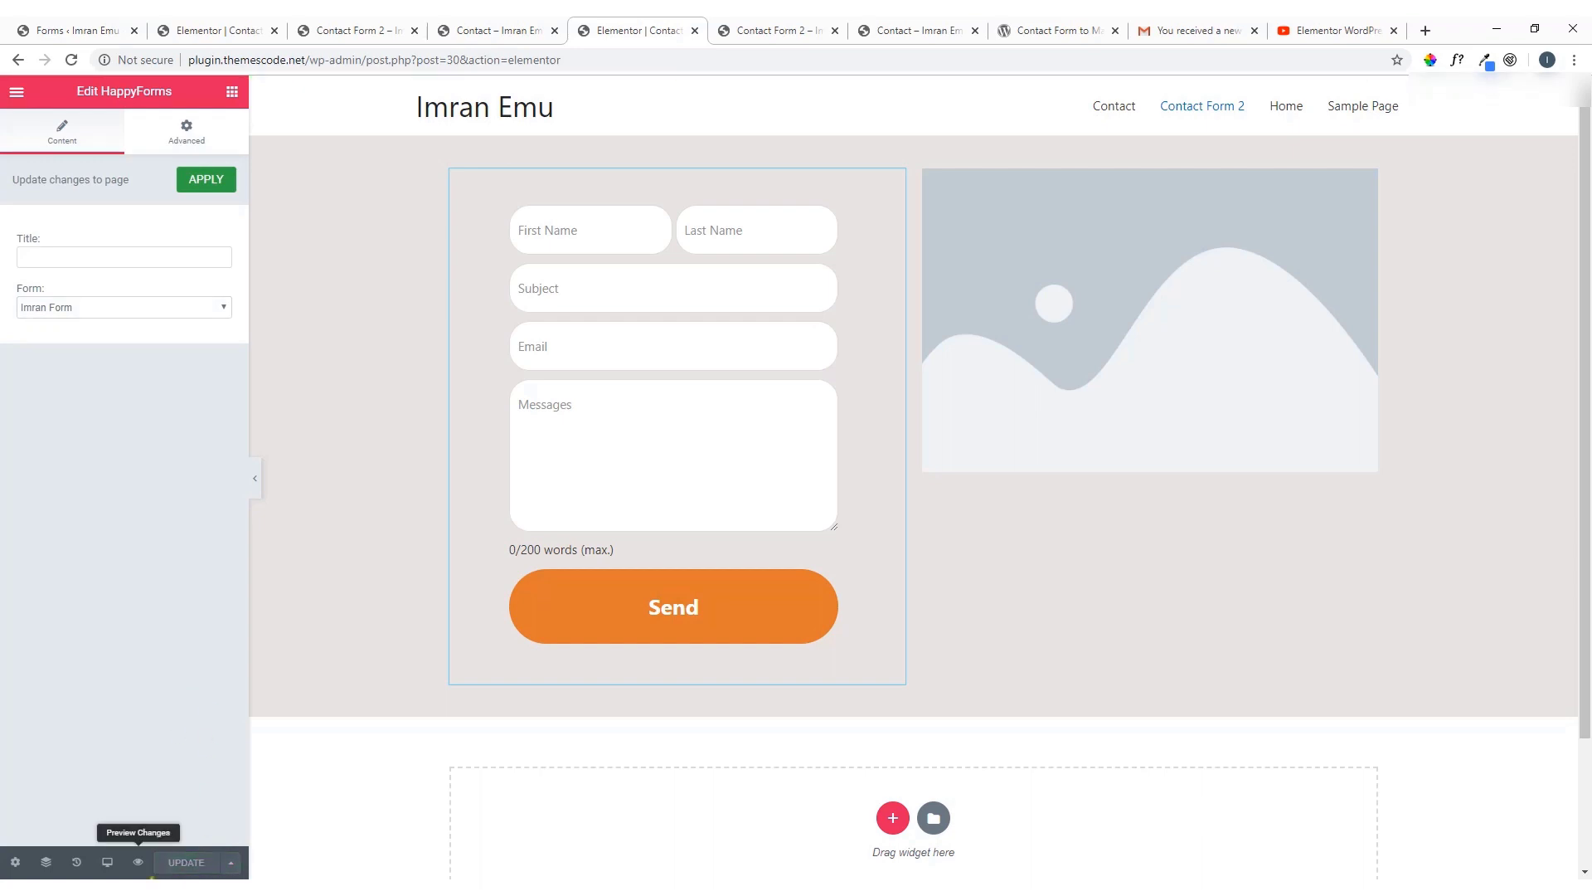
click(780, 31)
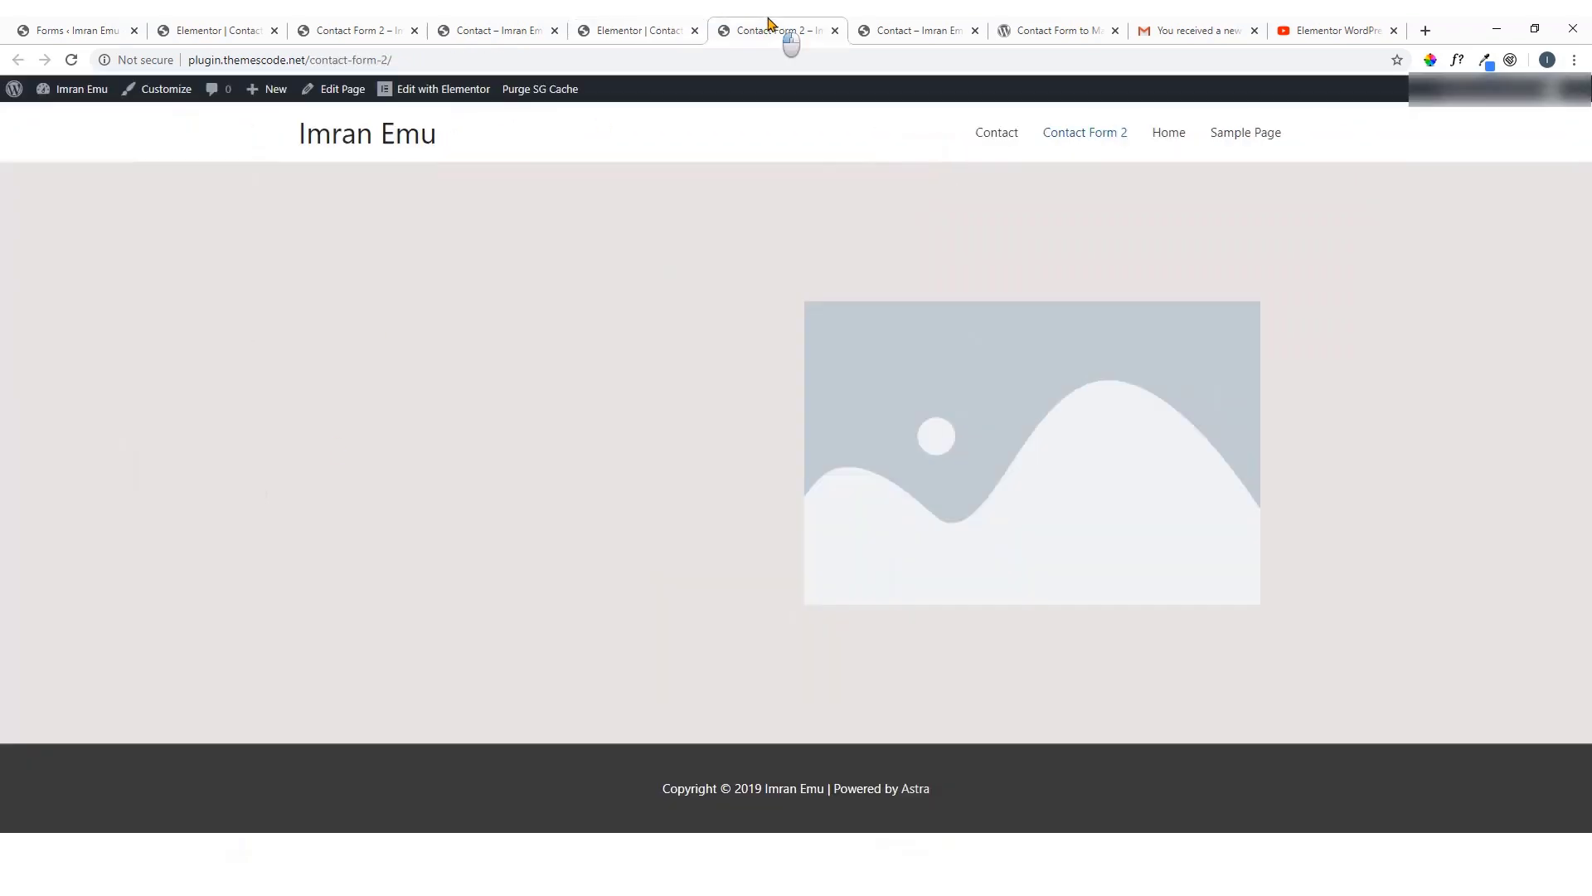
Reload the live Contact Form 2 page to show Imran Form, then switch to the YouTube tutorial
click(72, 59)
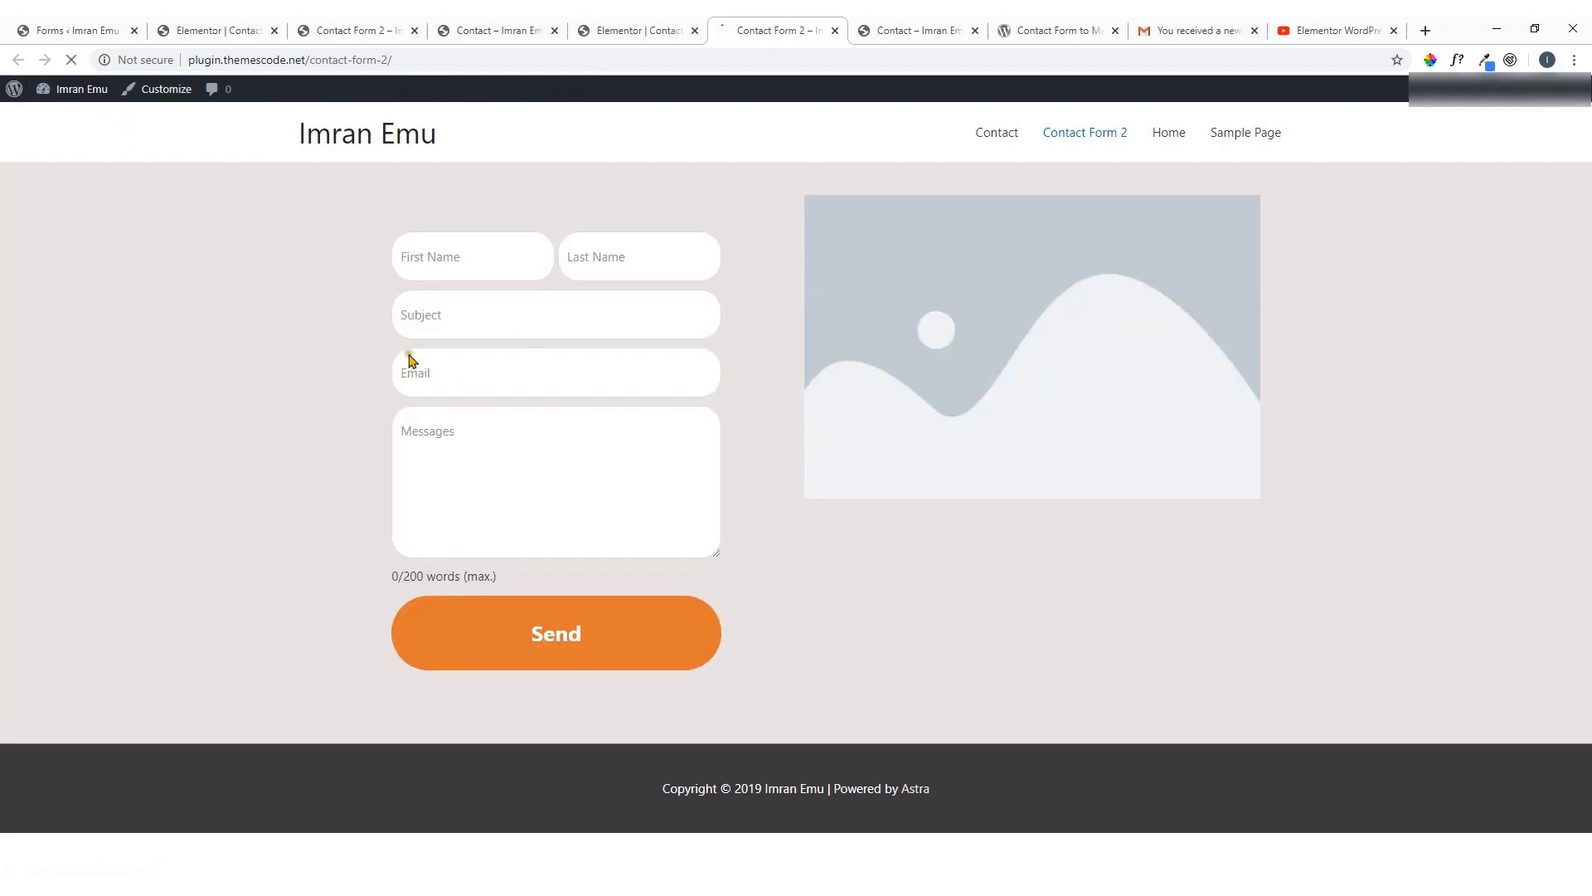
click(562, 376)
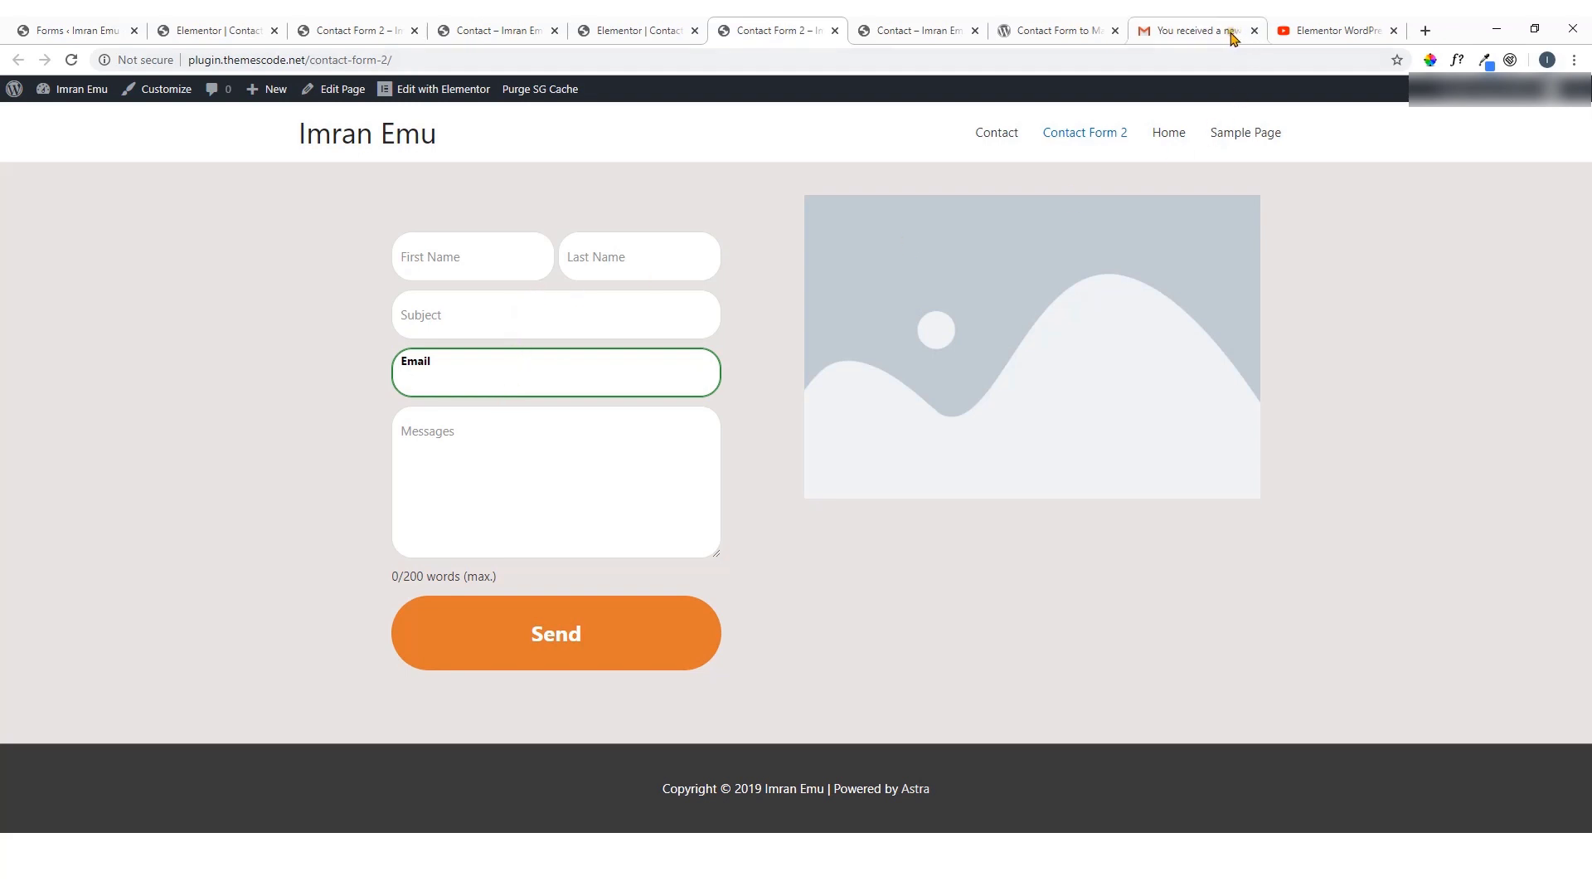
click(1337, 30)
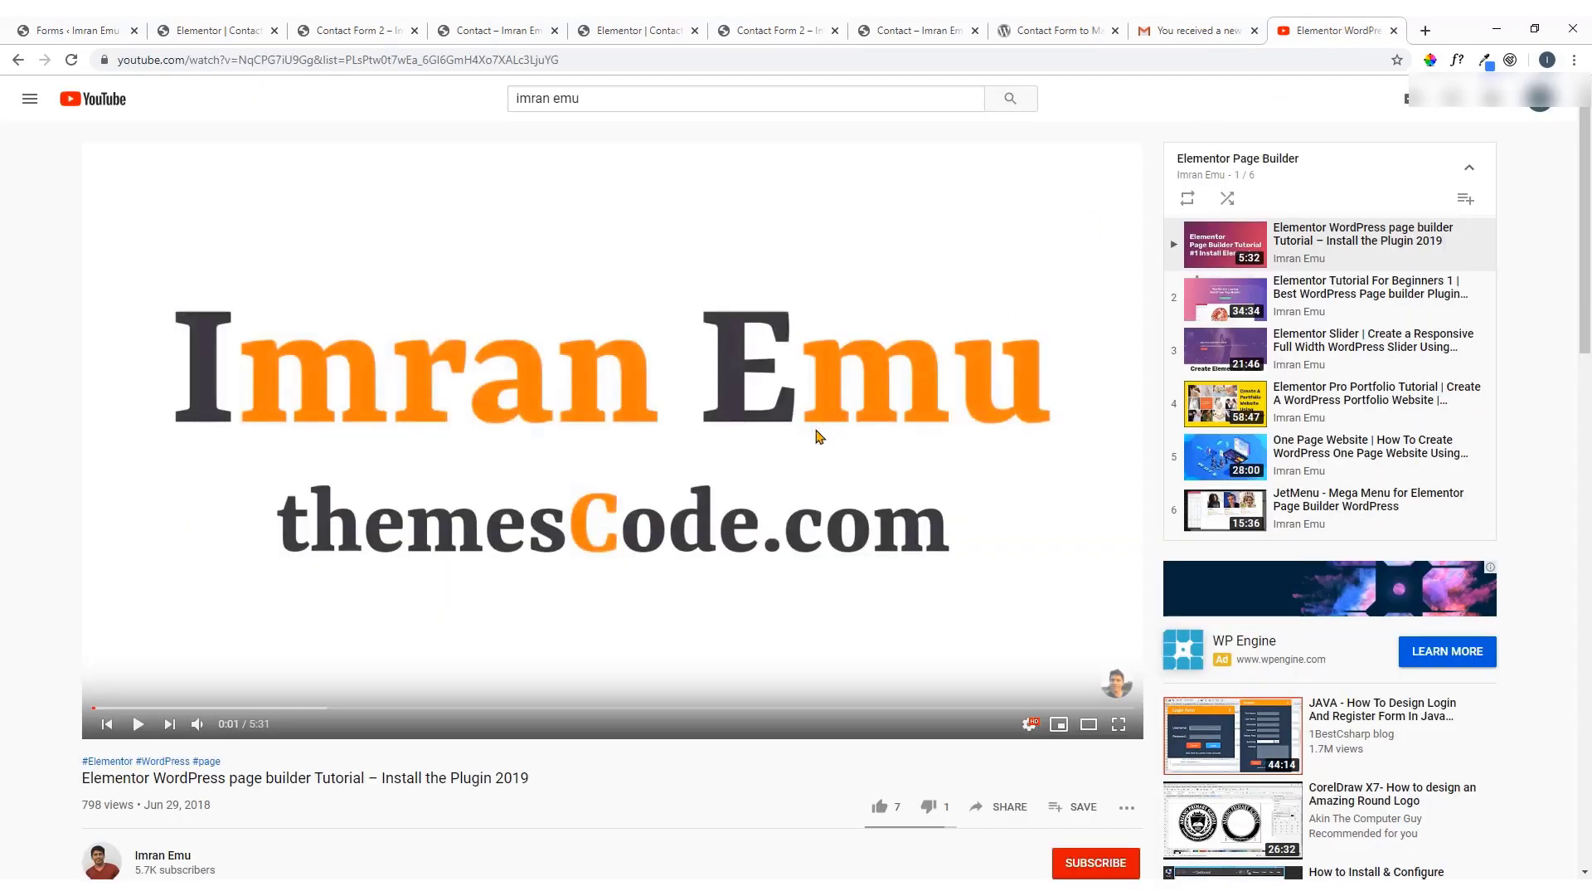
scroll(510, 485, down, 3)
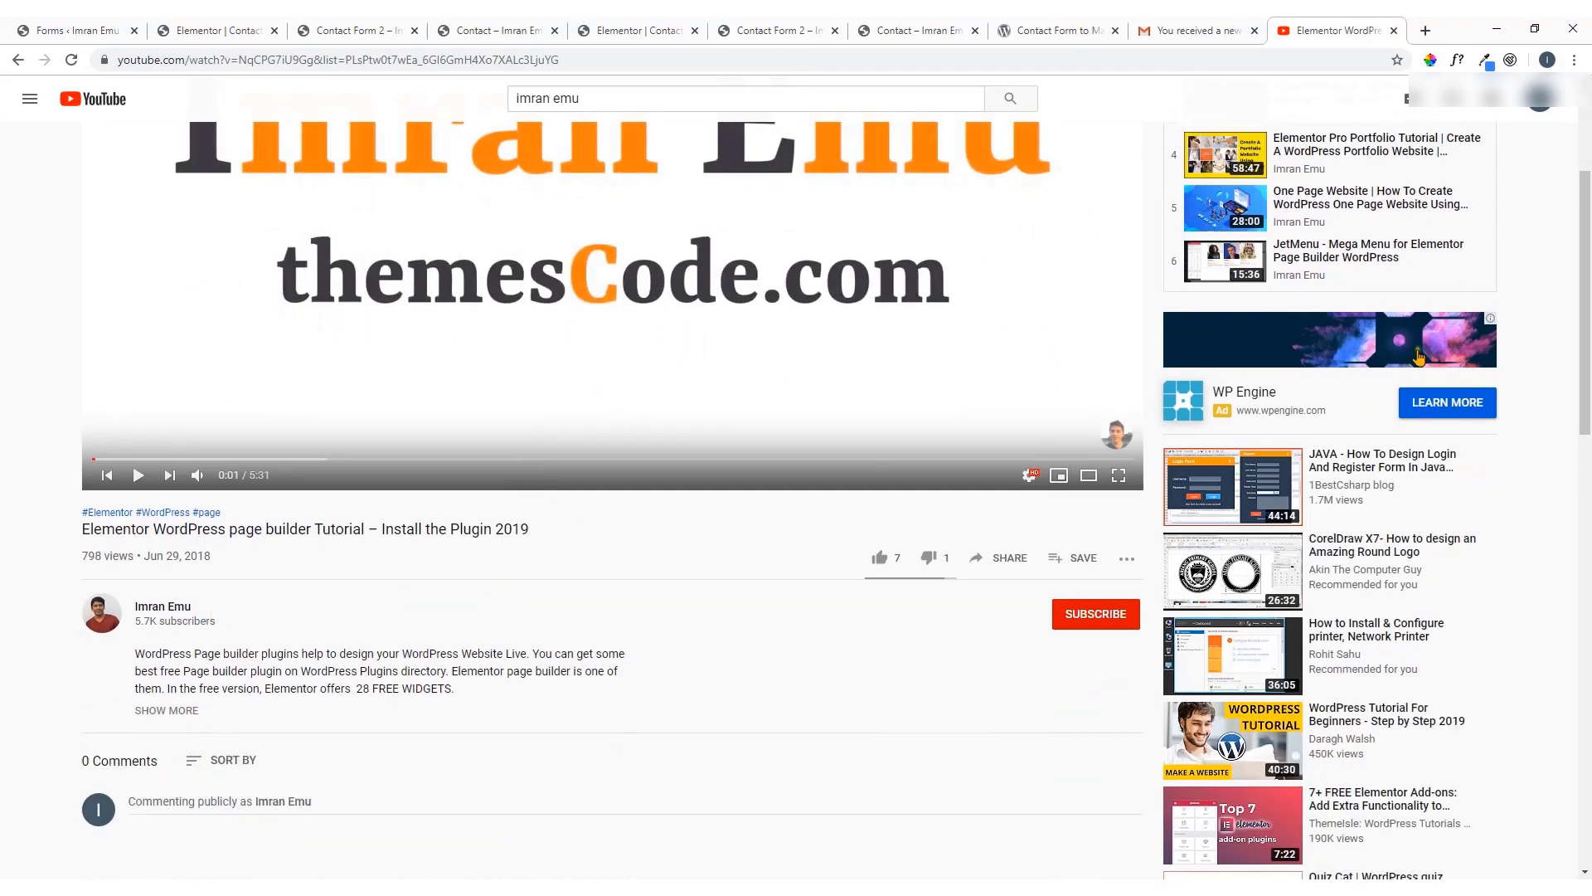
scroll(1354, 344, up, 3)
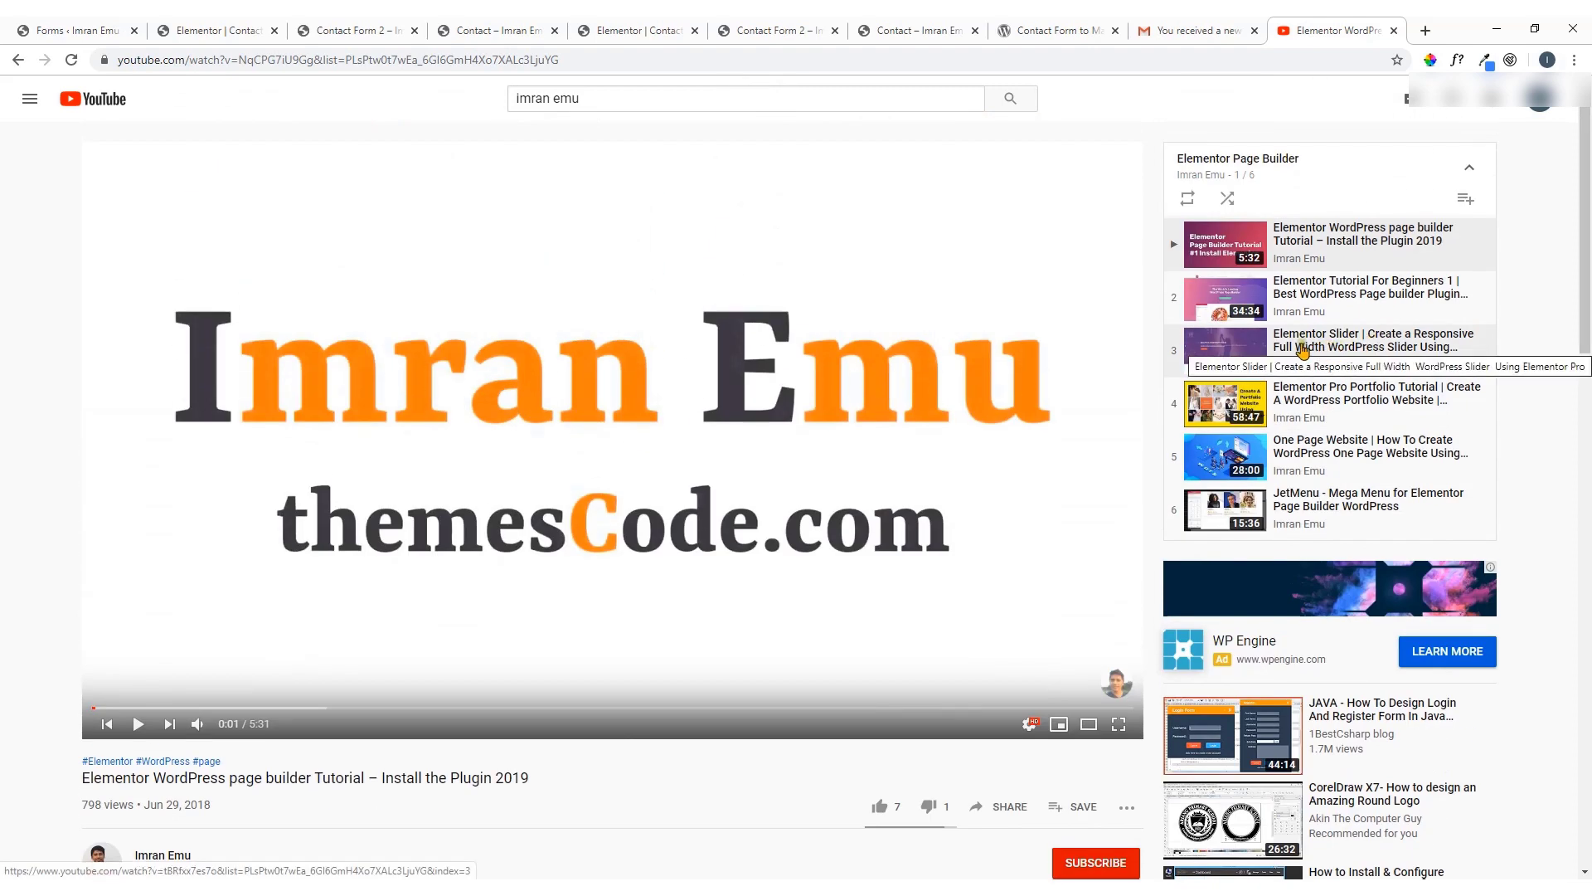